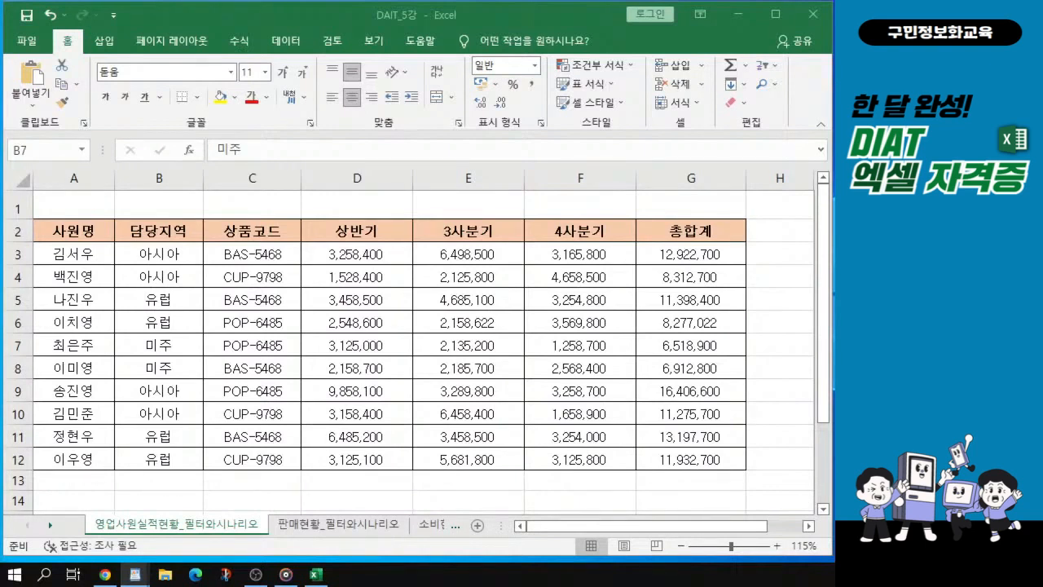
Enter the criteria heading "조건" in cell A14 below the sales table.
{"action": "scroll", "coordinate": [73, 438], "scroll_direction": "down", "scroll_amount": 2}
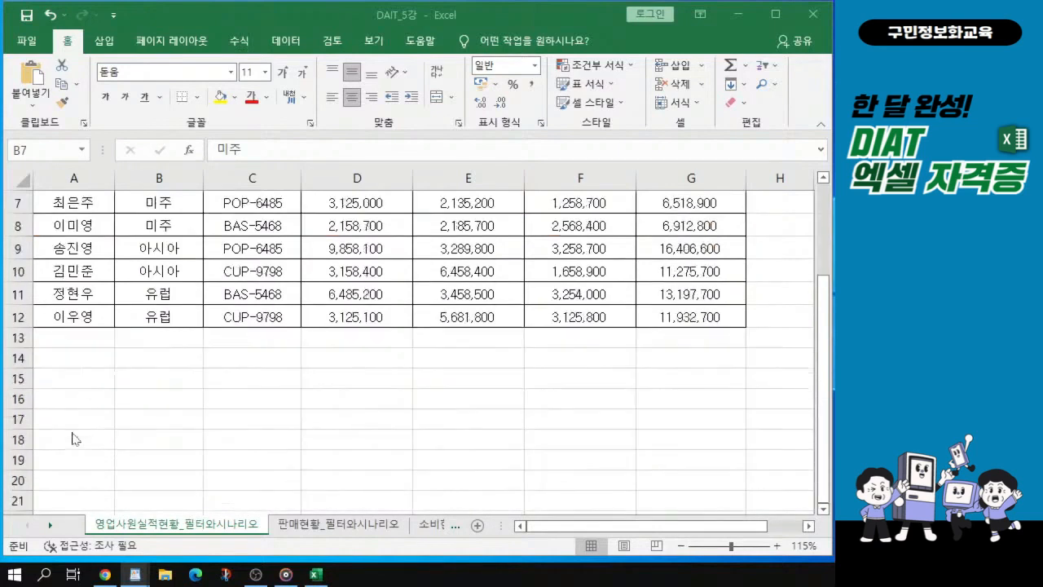
{"action": "scroll", "coordinate": [73, 438], "scroll_direction": "up", "scroll_amount": 1}
{"action": "left_click", "coordinate": [64, 426]}
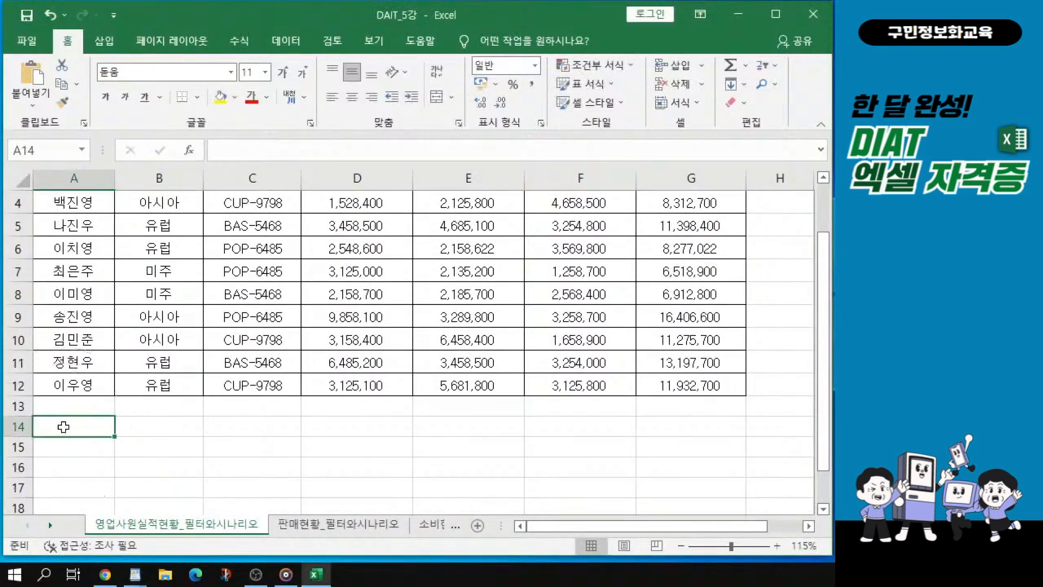
{"action": "type", "text": "조건"}
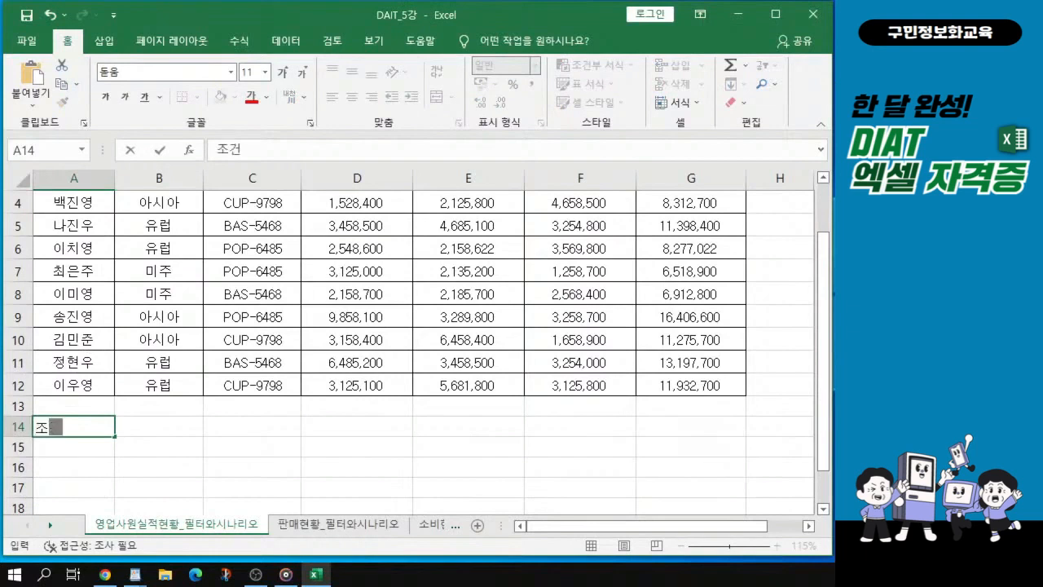
{"action": "key", "text": "Return"}
Begin a formula with the OR function in cell A15, directly under the 조건 heading.
{"action": "left_click", "coordinate": [77, 448]}
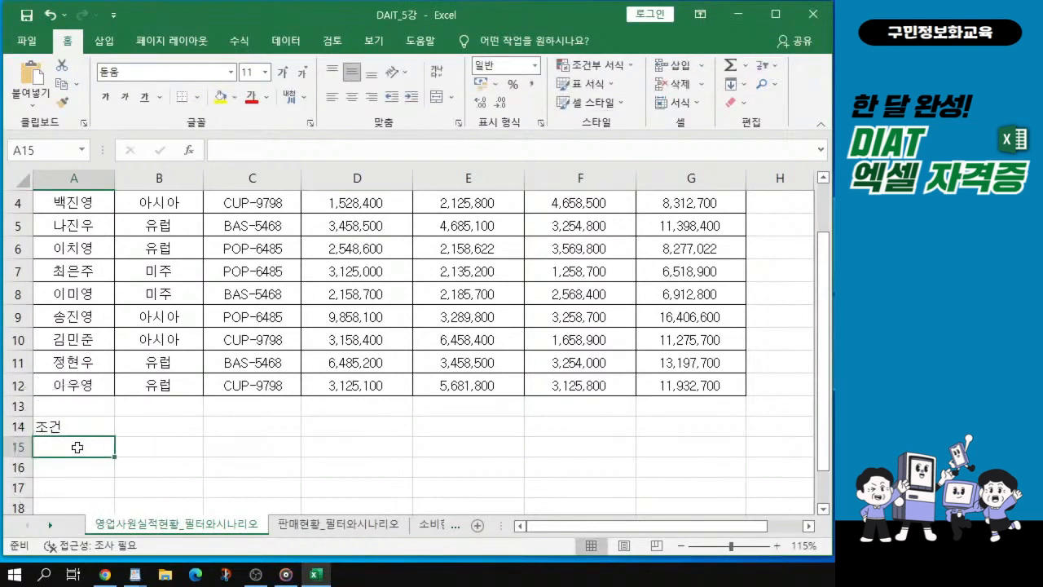
{"action": "left_click", "coordinate": [78, 447]}
{"action": "key", "text": "alt+Tab"}
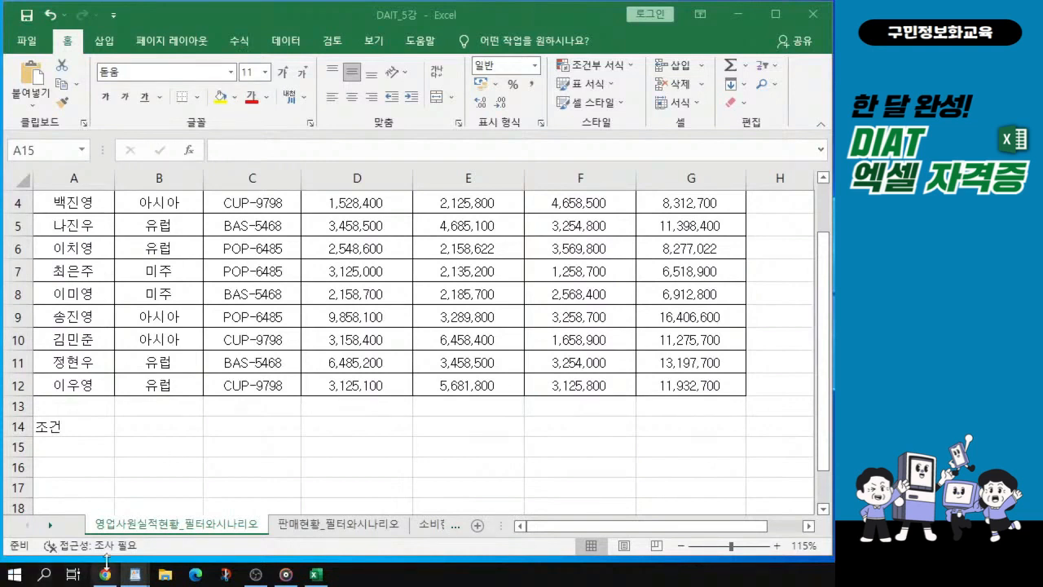
{"action": "left_click", "coordinate": [77, 446]}
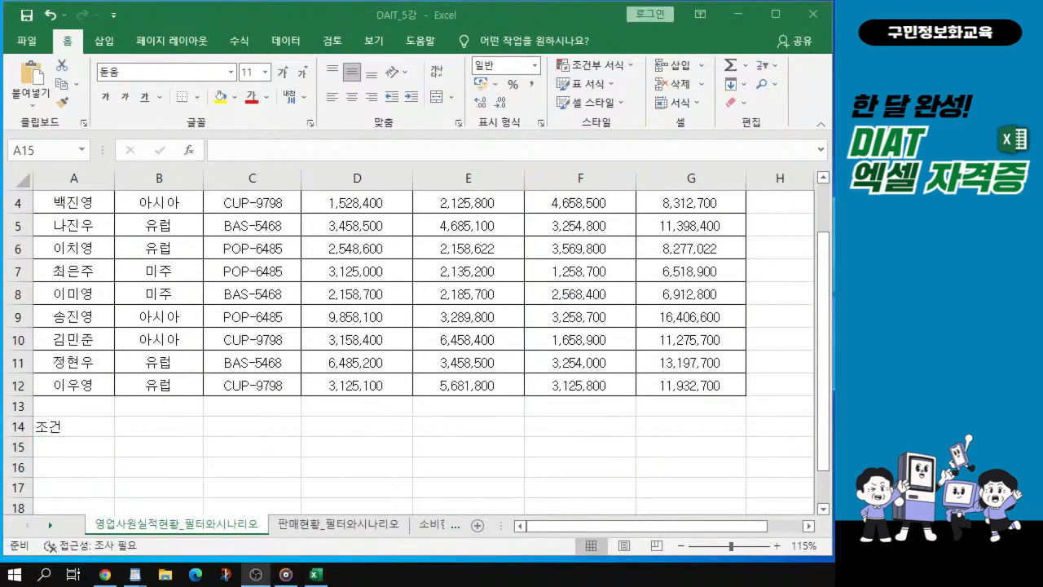
{"action": "left_click", "coordinate": [53, 450]}
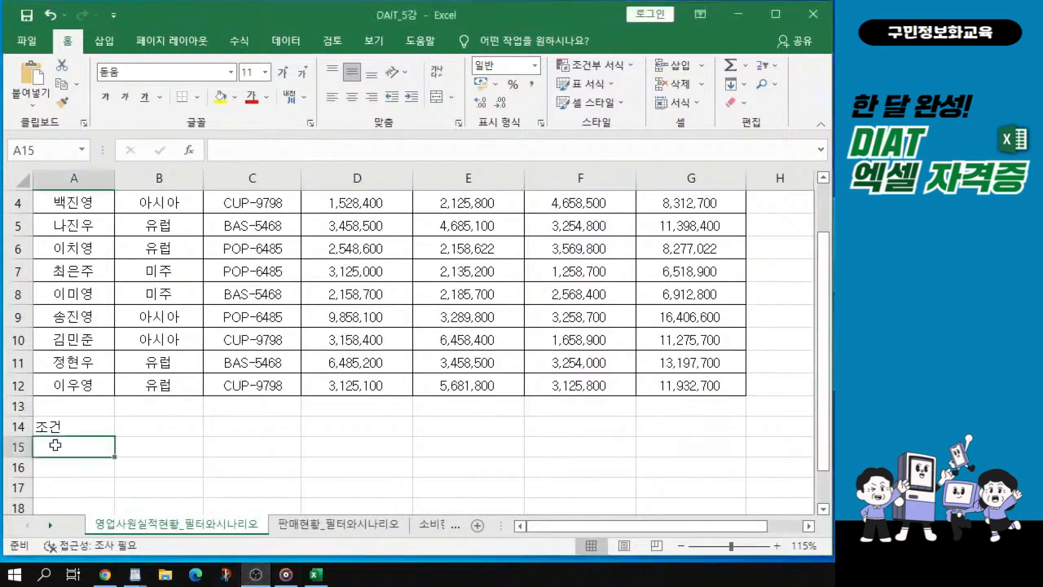
{"action": "type", "text": "="}
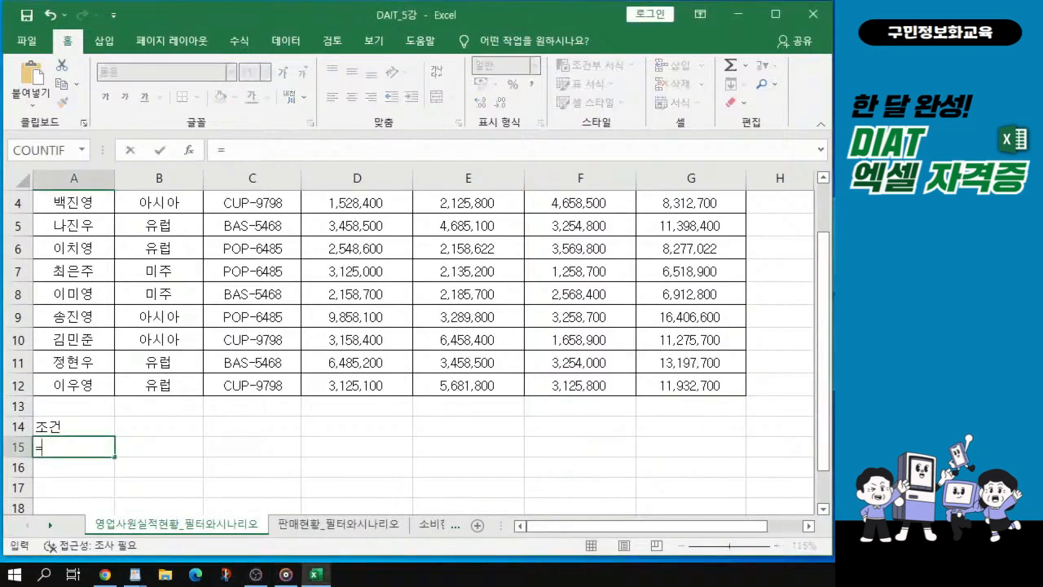
{"action": "type", "text": "or"}
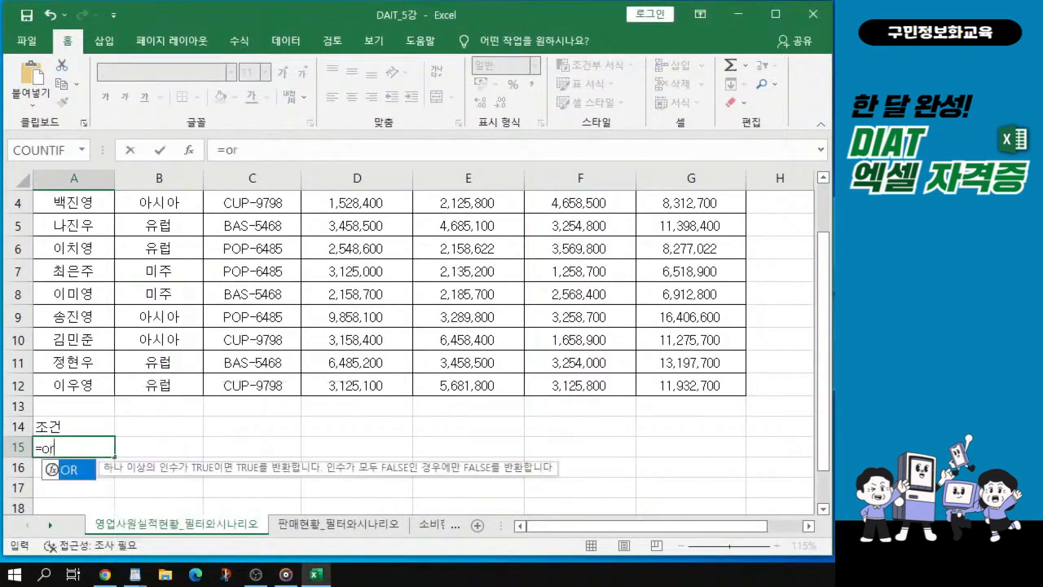
{"action": "left_click", "coordinate": [72, 475]}
{"action": "double_click", "coordinate": [75, 472]}
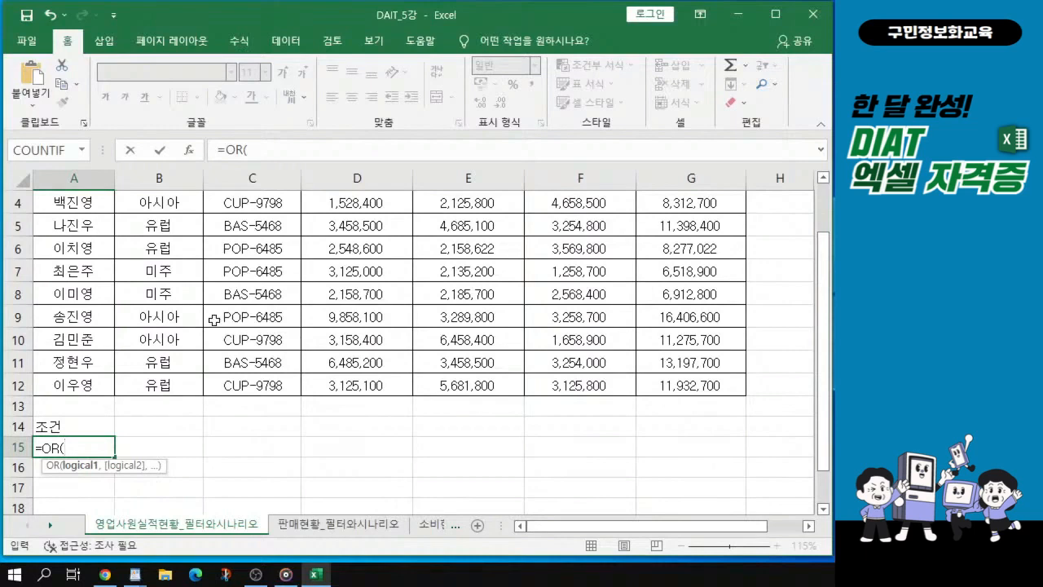
Add B3="유럽" as the first condition of the OR formula, referencing the first 담당지역 entry.
{"action": "scroll", "coordinate": [214, 321], "scroll_direction": "up", "scroll_amount": 1}
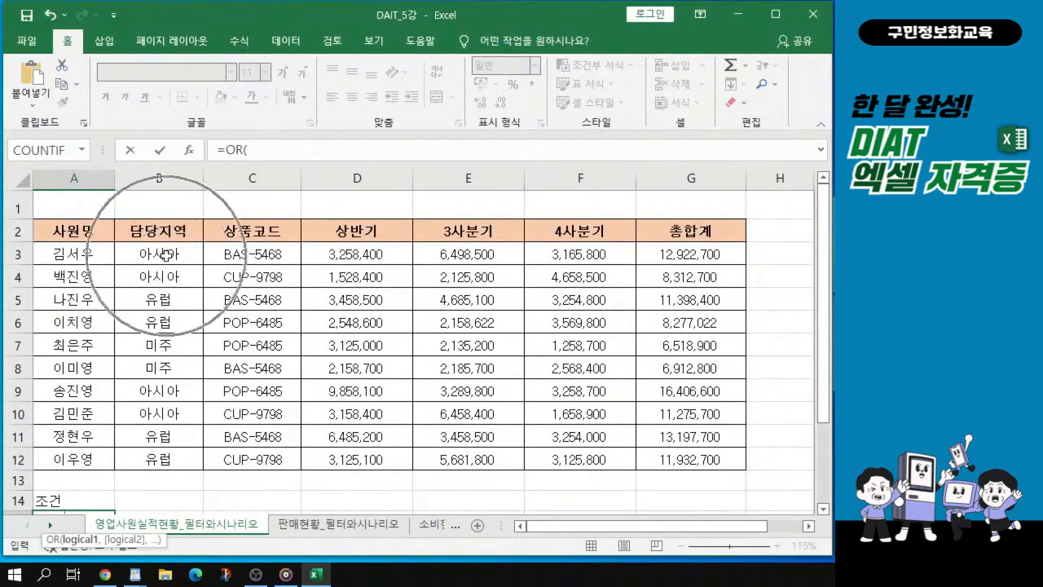
{"action": "left_click", "coordinate": [153, 254]}
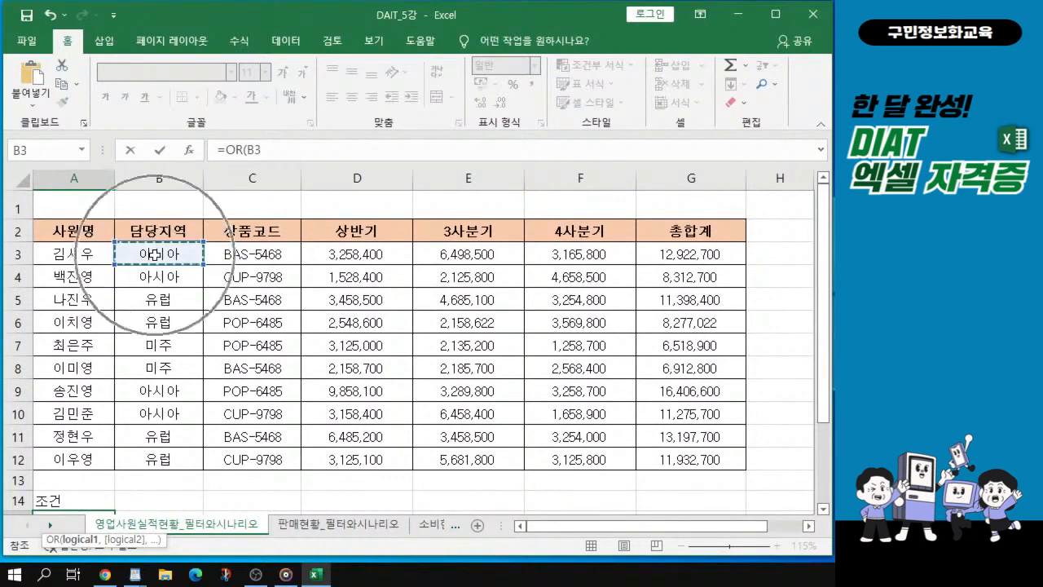
{"action": "scroll", "coordinate": [140, 403], "scroll_direction": "down", "scroll_amount": 1}
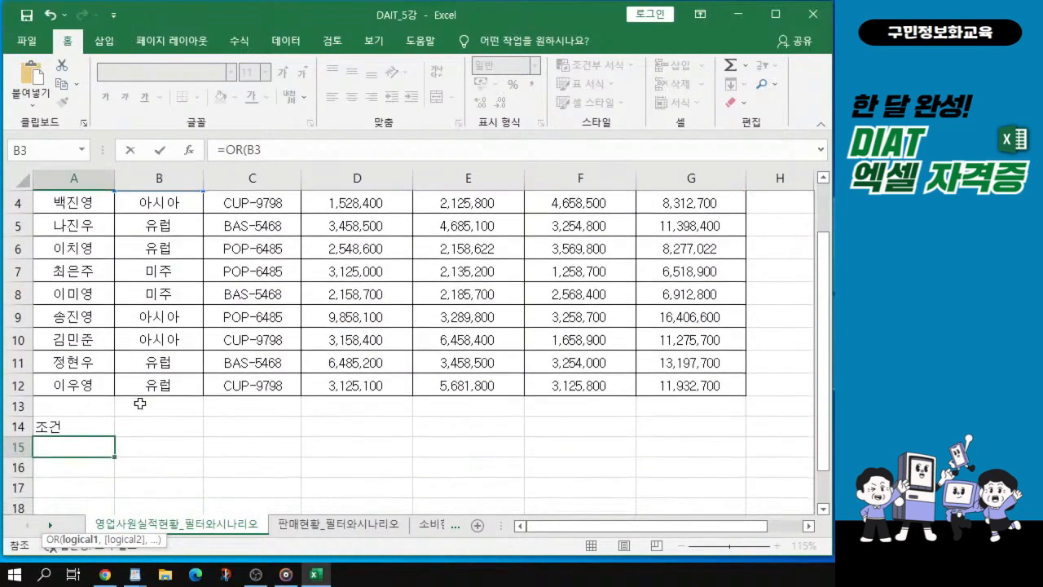
{"action": "type", "text": "="}
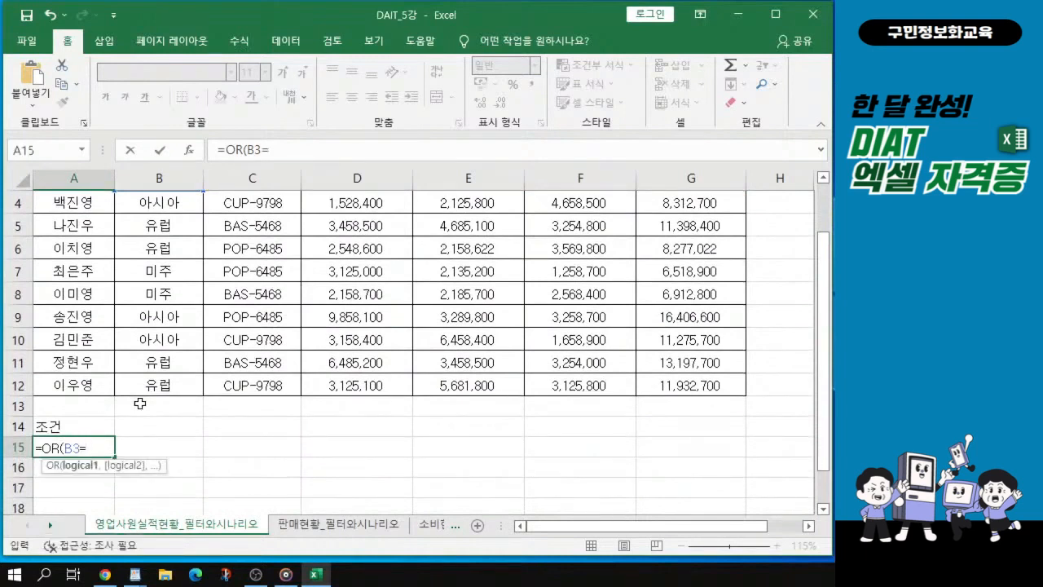
{"action": "type", "text": "\"유럽\","}
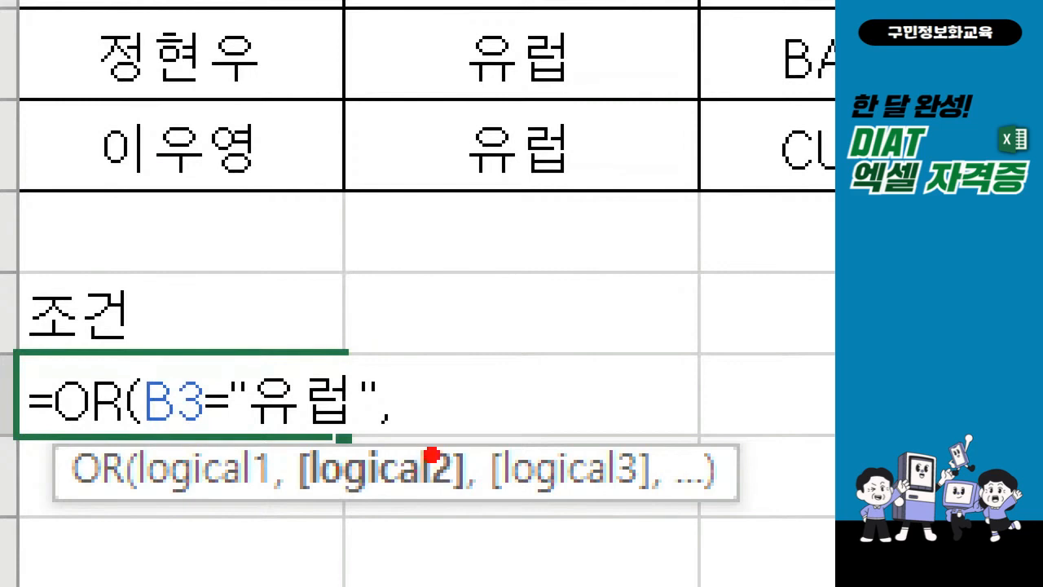
{"action": "left_click_drag", "start_coordinate": [362, 437], "coordinate": [410, 443]}
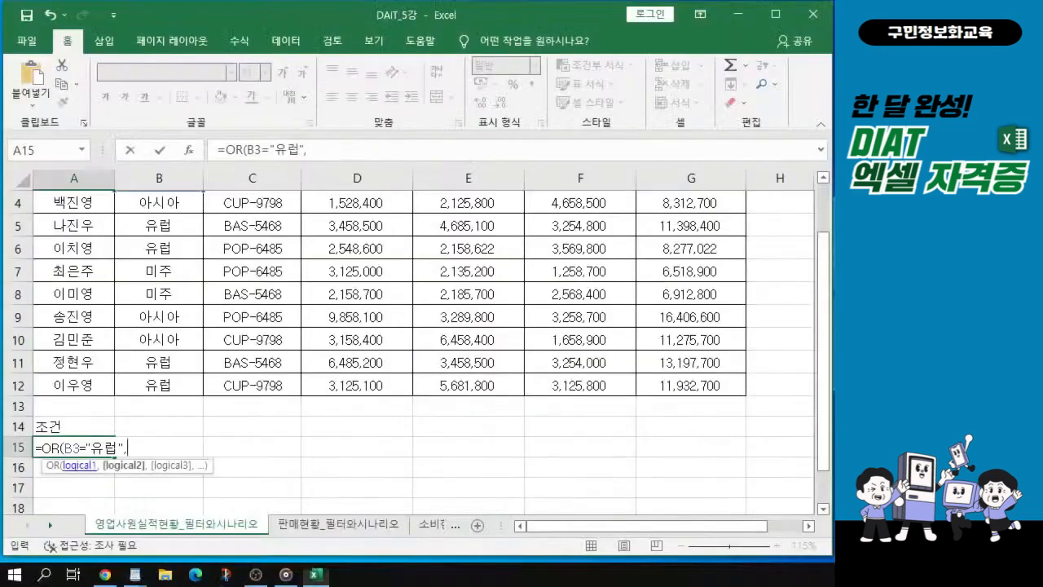
Add G3<=10000000 as the second OR condition, referencing the first 총합계 value, and complete the formula in A15.
{"action": "scroll", "coordinate": [472, 272], "scroll_direction": "up", "scroll_amount": 1}
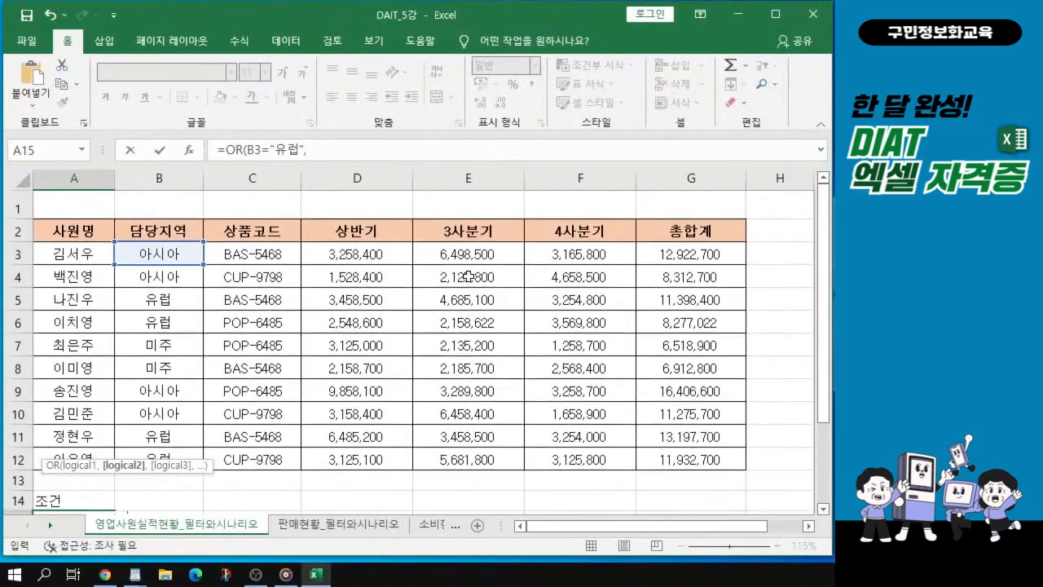
{"action": "left_click", "coordinate": [696, 254]}
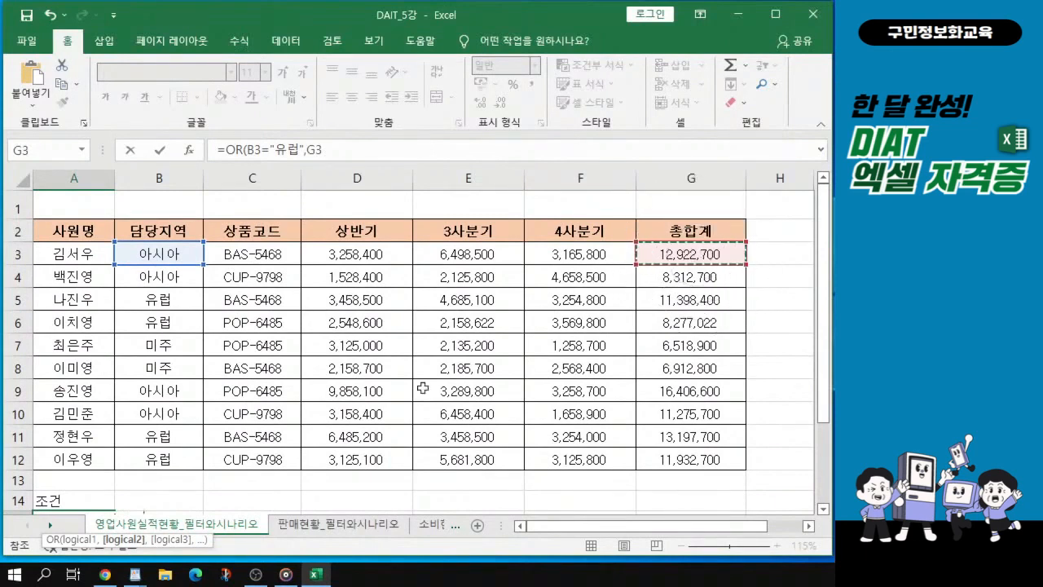
{"action": "scroll", "coordinate": [419, 377], "scroll_direction": "down", "scroll_amount": 1}
{"action": "scroll", "coordinate": [484, 261], "scroll_direction": "up", "scroll_amount": 1}
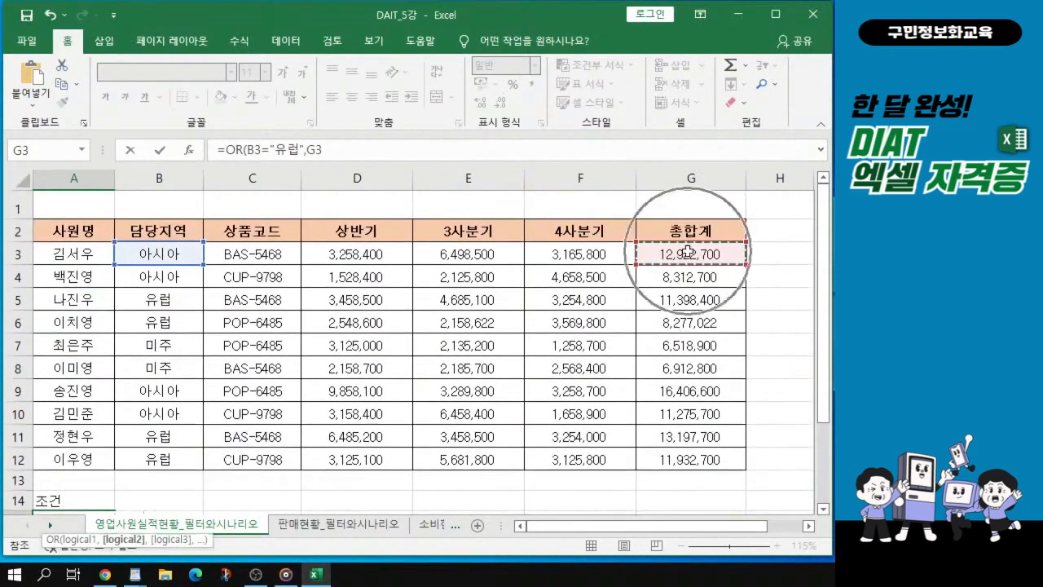
{"action": "scroll", "coordinate": [271, 409], "scroll_direction": "down", "scroll_amount": 1}
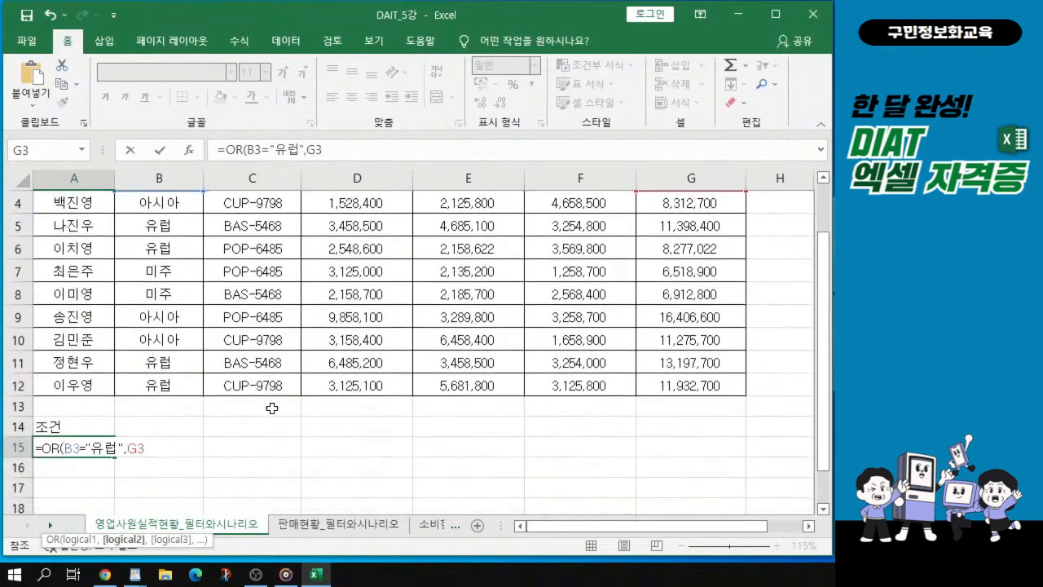
{"action": "type", "text": "<"}
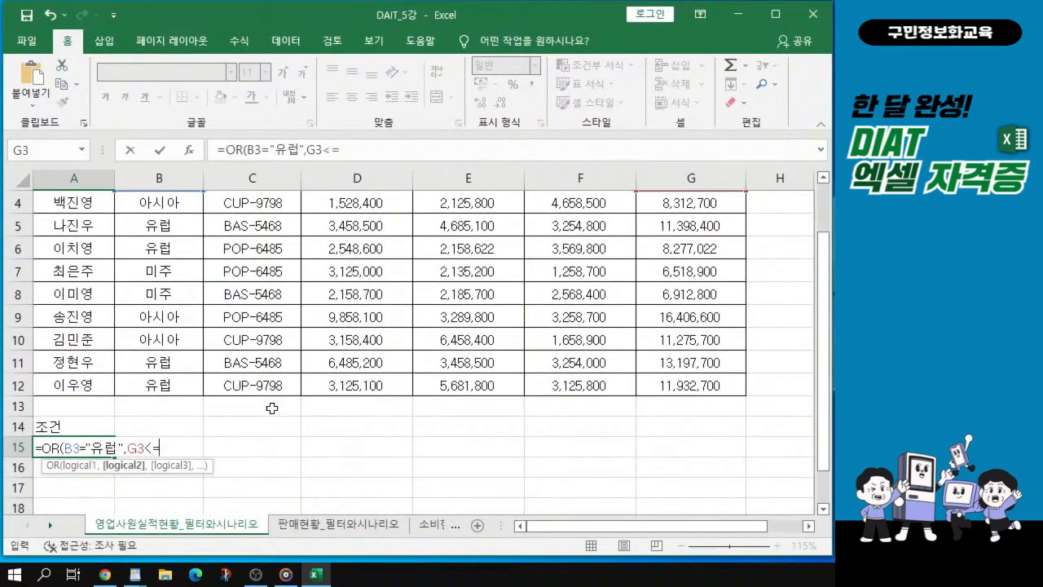
{"action": "type", "text": "=1000000"}
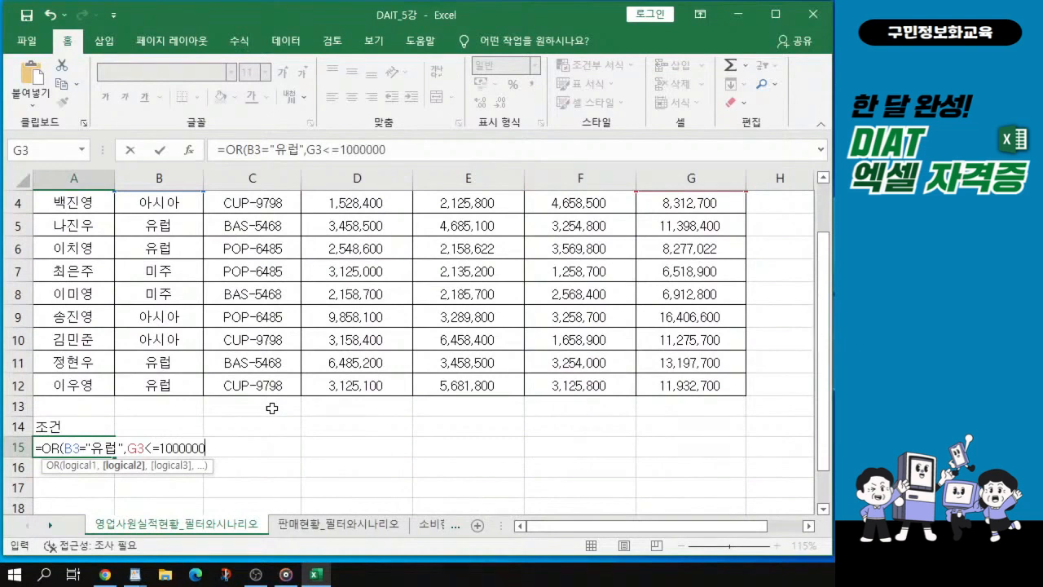
{"action": "type", "text": "0"}
{"action": "type", "text": ")"}
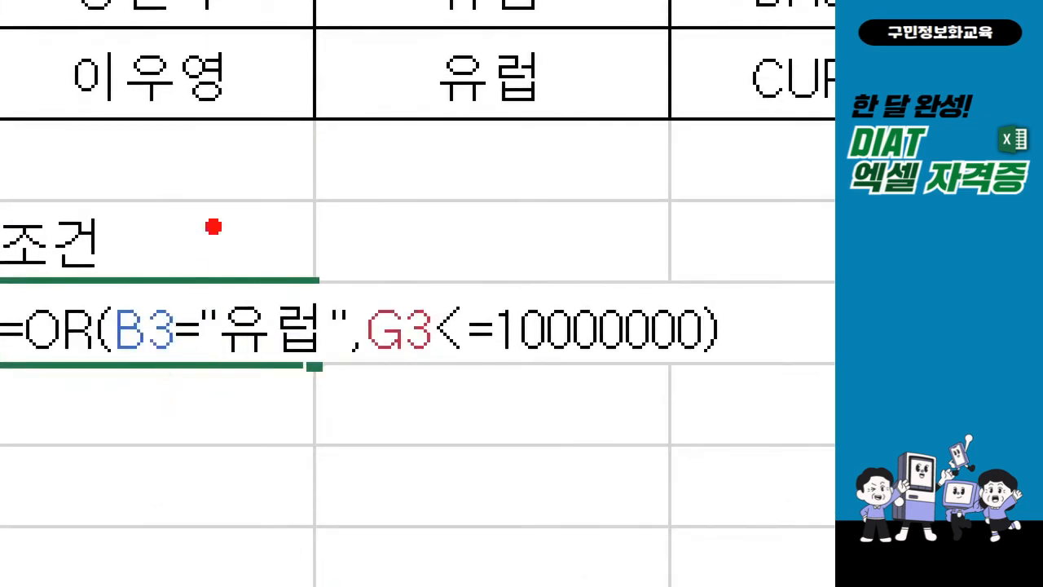
{"action": "mouse_move", "coordinate": [217, 253]}
{"action": "left_mouse_down"}
{"action": "mouse_move", "coordinate": [230, 292]}
{"action": "mouse_move", "coordinate": [306, 189]}
{"action": "left_mouse_up"}
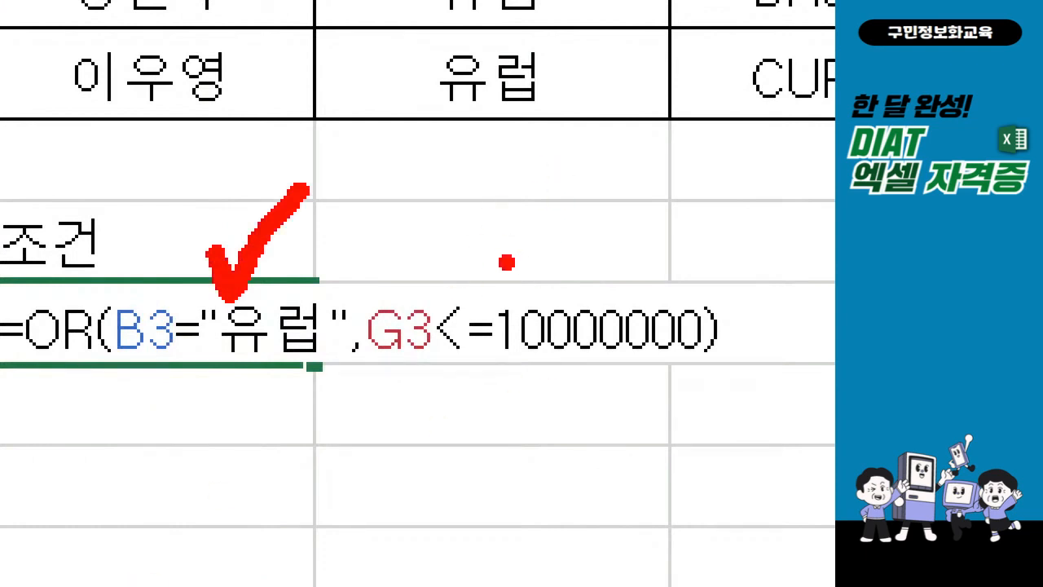
{"action": "left_click_drag", "start_coordinate": [494, 252], "coordinate": [616, 171]}
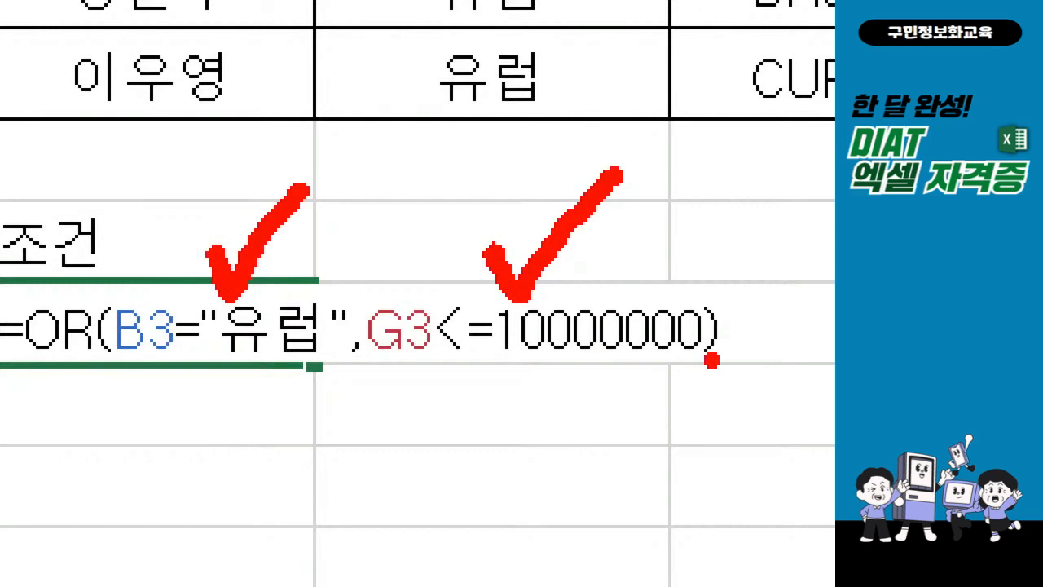
{"action": "left_click_drag", "start_coordinate": [679, 366], "coordinate": [746, 368]}
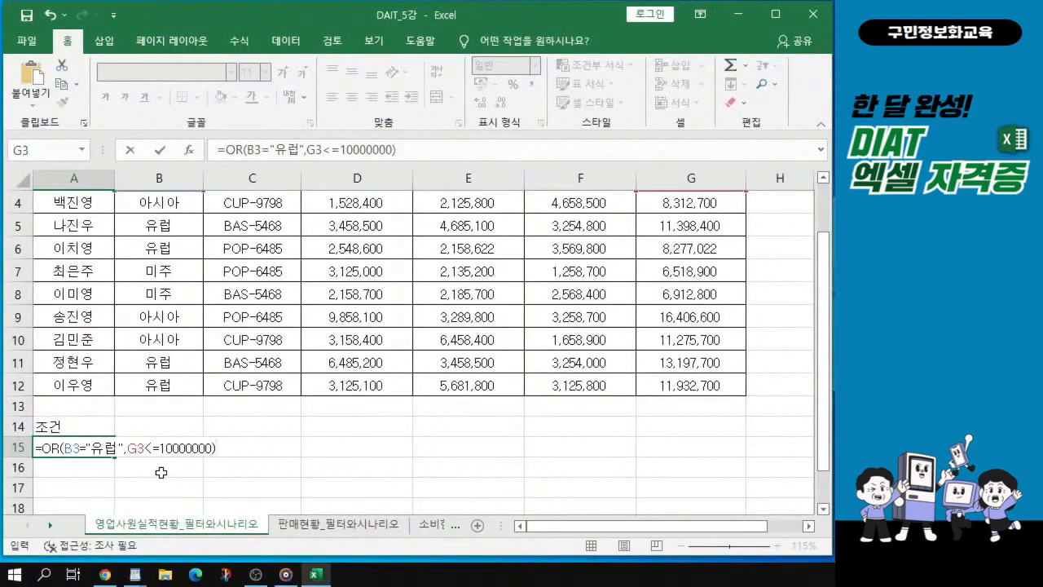
{"action": "key", "text": "Return"}
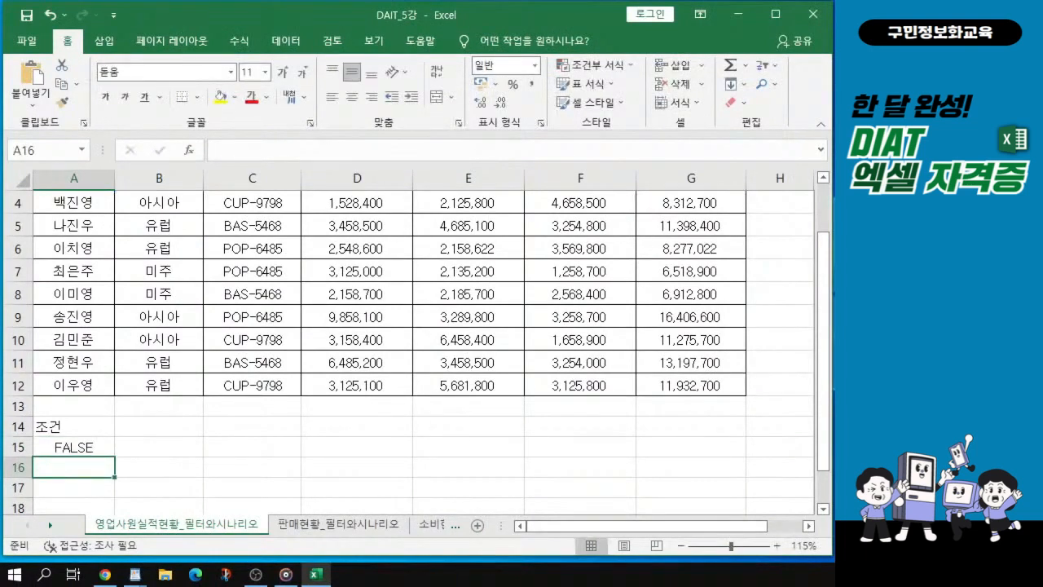
Copy the table headings 사원명 (A2) and 상품코드 through 4사분기 (C2:F2) together, leaving out 담당지역 and 총합계.
{"action": "key", "text": "alt+Tab"}
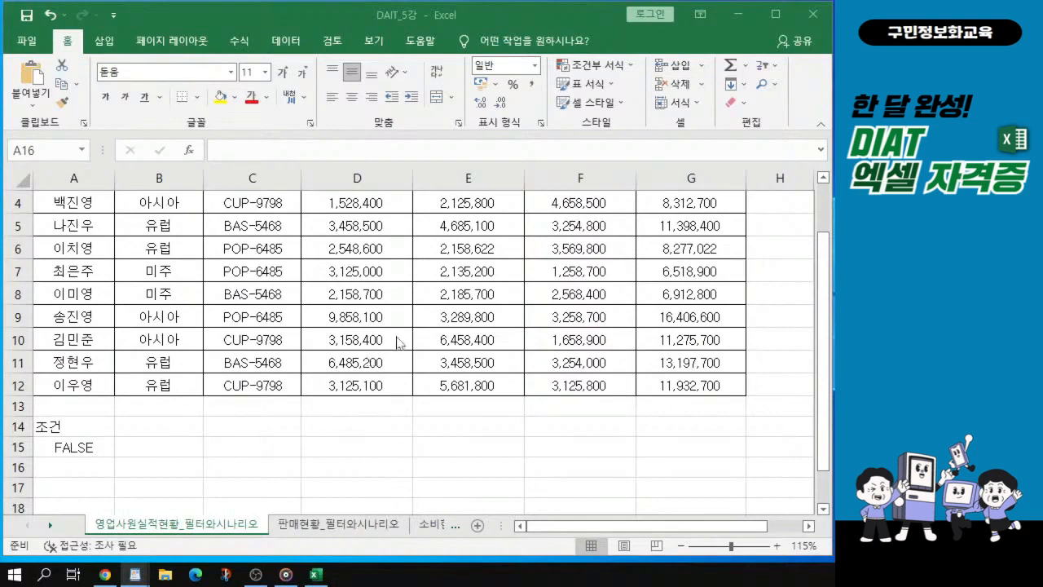
{"action": "scroll", "coordinate": [383, 317], "scroll_direction": "up", "scroll_amount": 1}
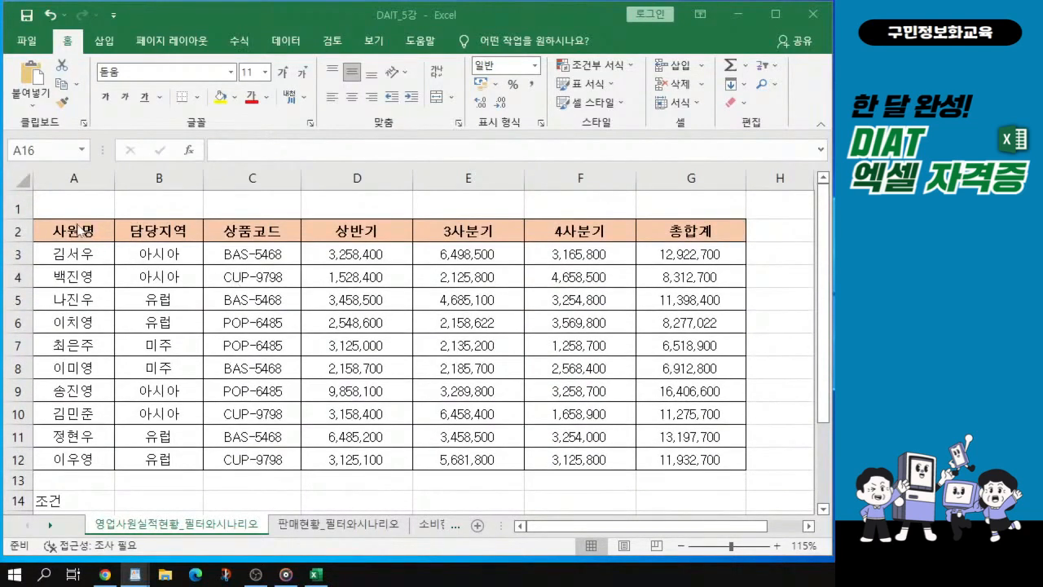
{"action": "left_click", "coordinate": [69, 230]}
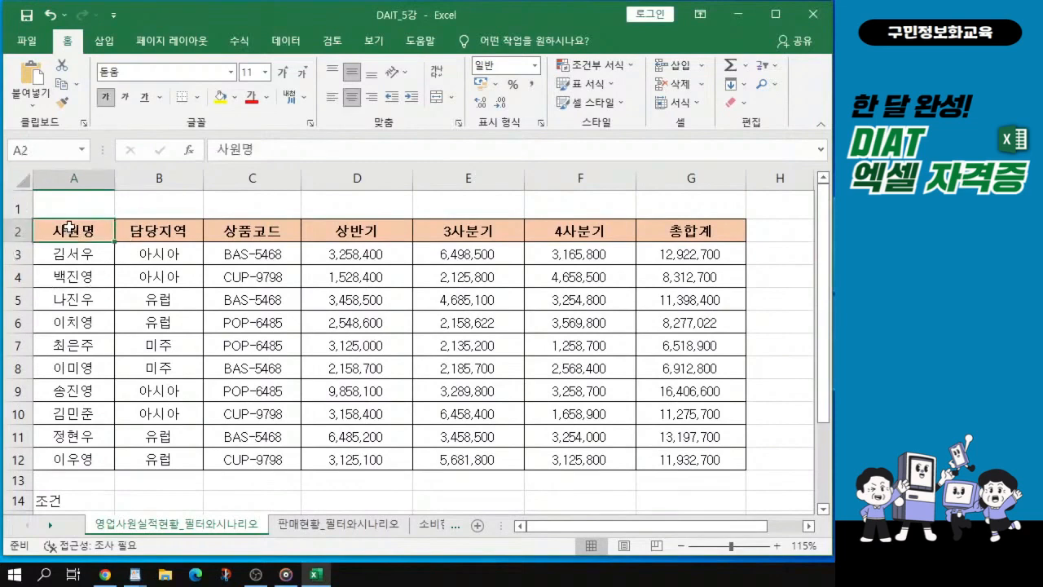
{"action": "scroll", "coordinate": [70, 229], "scroll_direction": "up", "scroll_amount": 1}
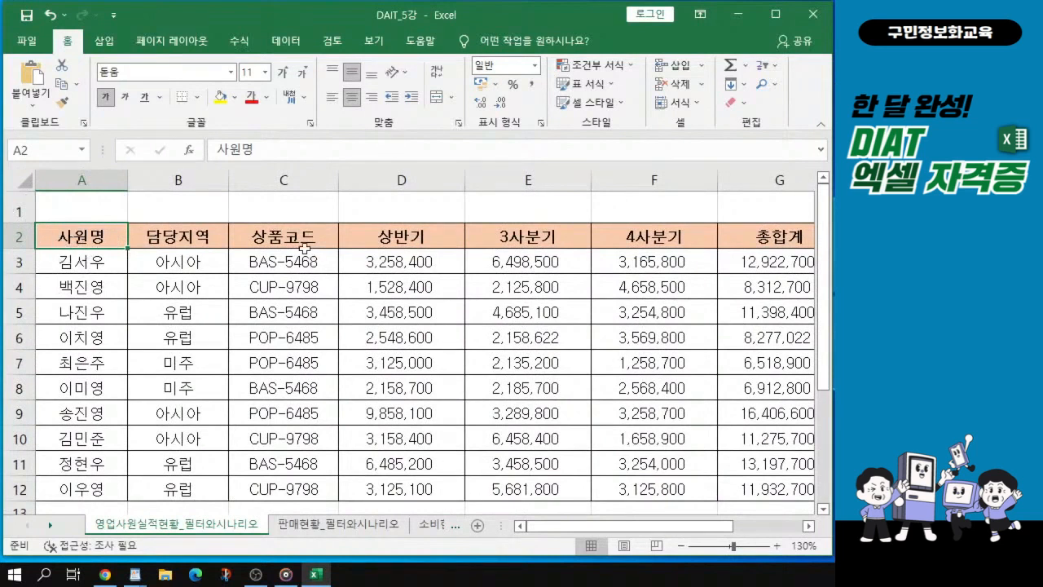
{"action": "left_click_drag", "start_coordinate": [293, 236], "coordinate": [681, 236]}
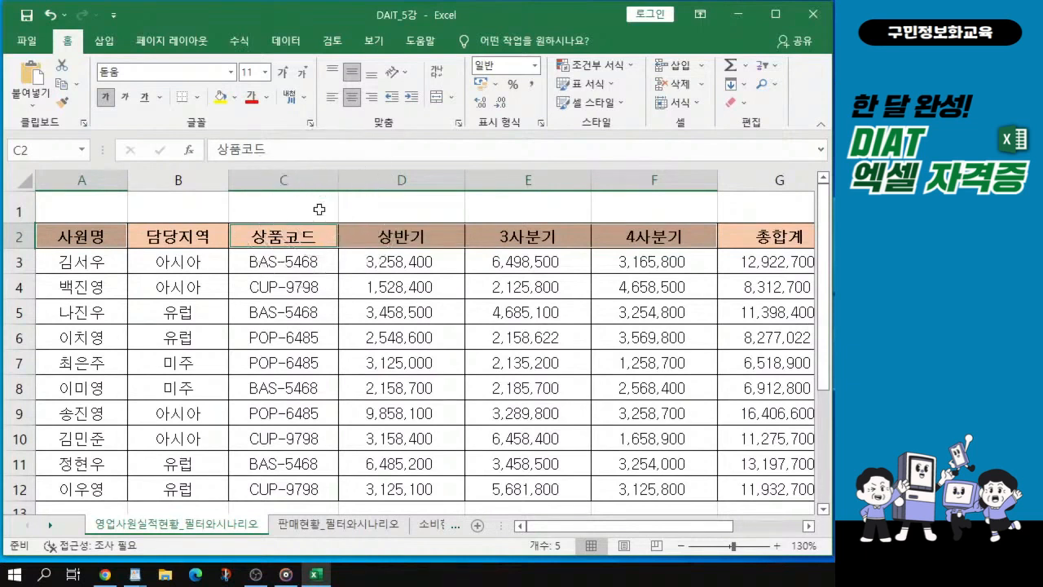
{"action": "key", "text": "ctrl+c"}
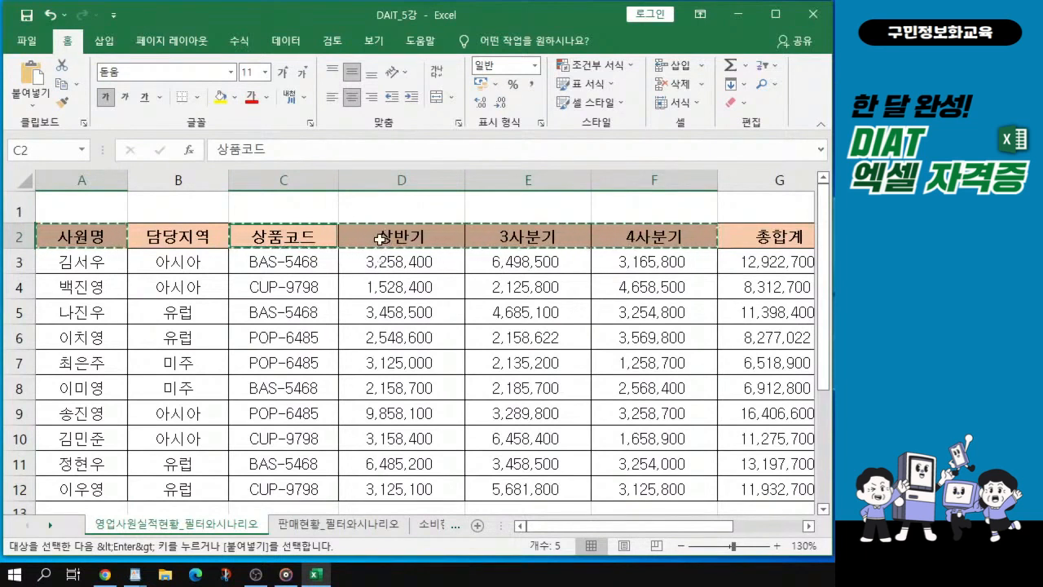
{"action": "key", "text": "alt+Tab"}
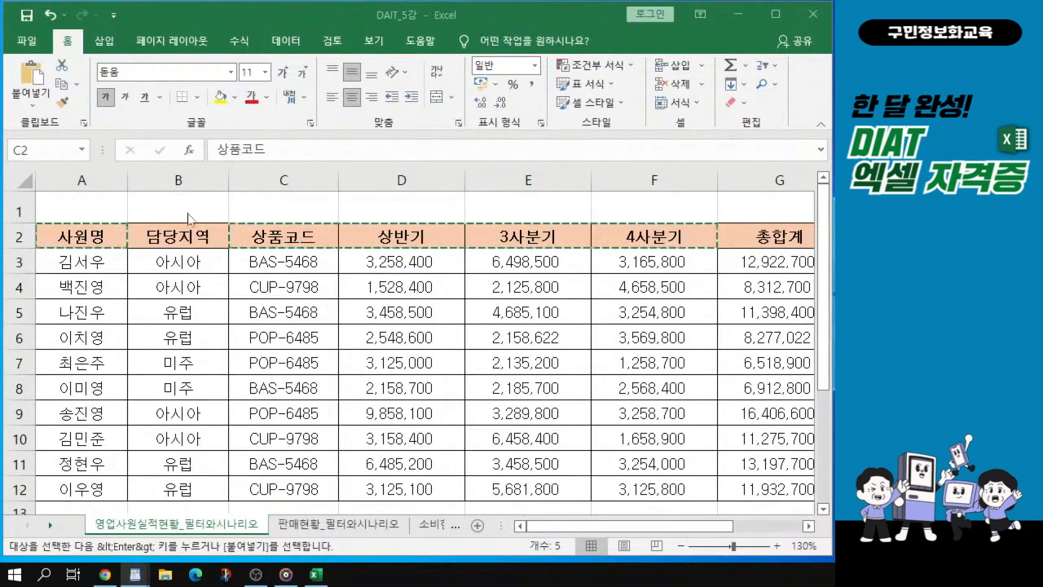
{"action": "key", "text": "alt+Tab"}
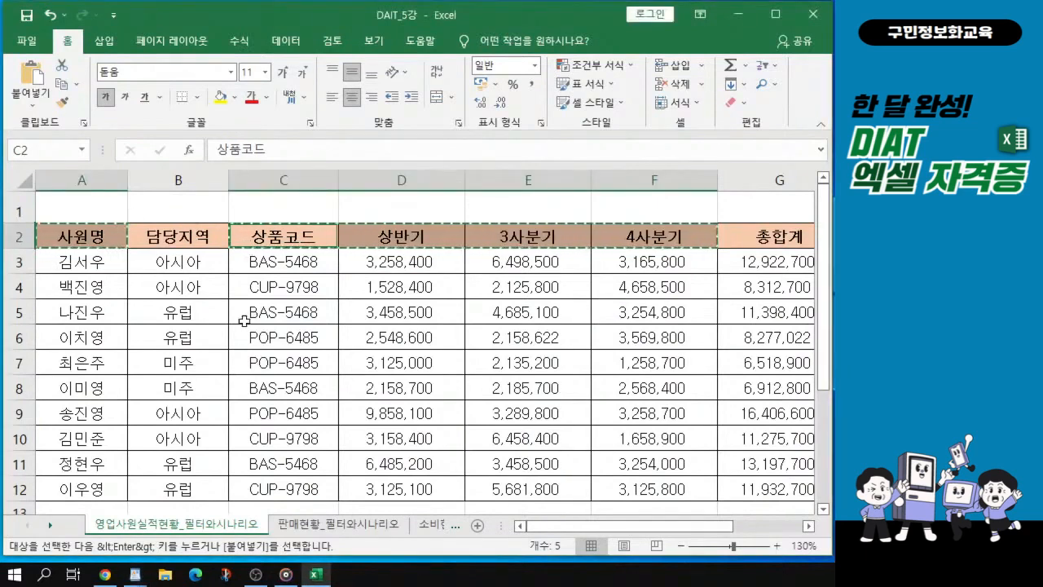
Paste the copied headings into row 18 below the criteria, starting at cell A18.
{"action": "scroll", "coordinate": [244, 320], "scroll_direction": "down", "scroll_amount": 3}
{"action": "left_click", "coordinate": [75, 398]}
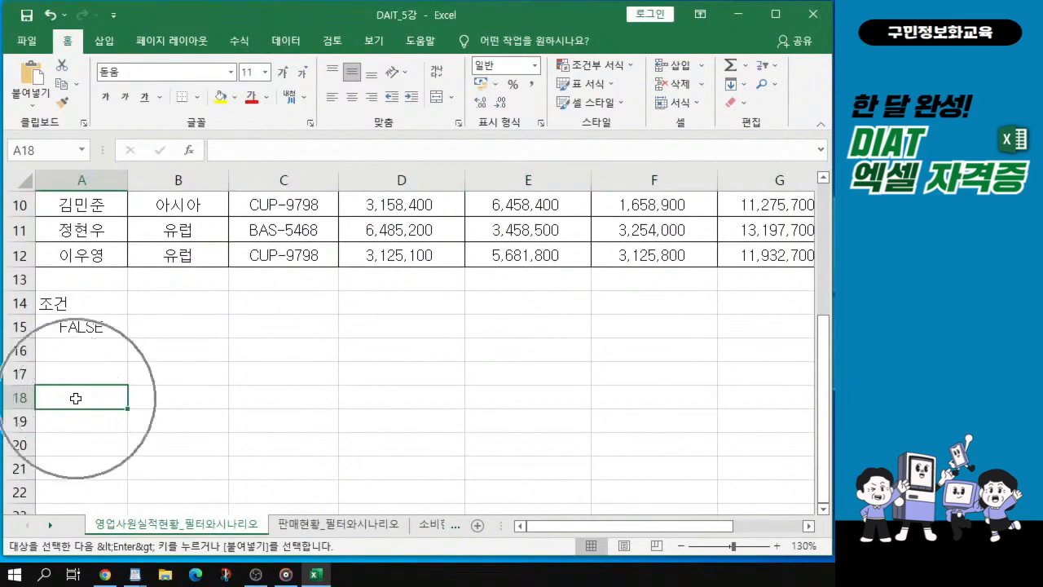
{"action": "scroll", "coordinate": [75, 397], "scroll_direction": "up", "scroll_amount": 1}
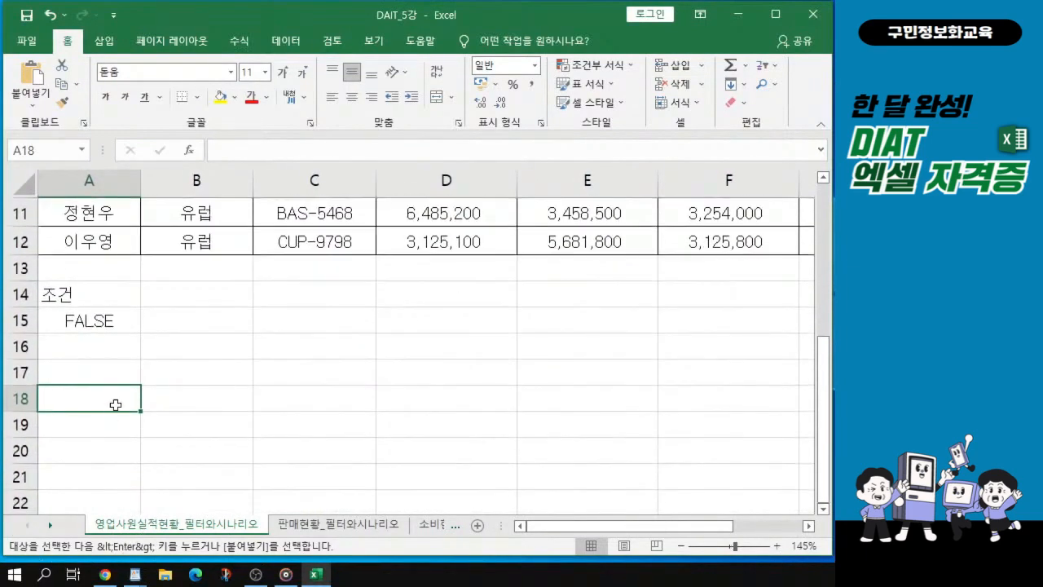
{"action": "key", "text": "ctrl+v"}
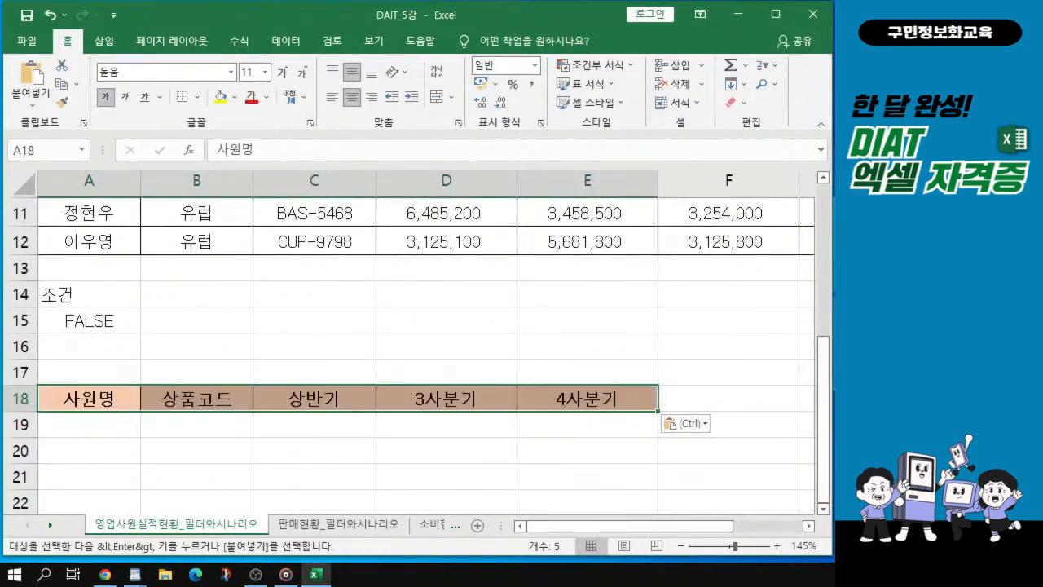
Open the Advanced Filter dialog for the sales table with cell B5 inside the table selected and the copy selection cleared.
{"action": "key", "text": "alt+Tab"}
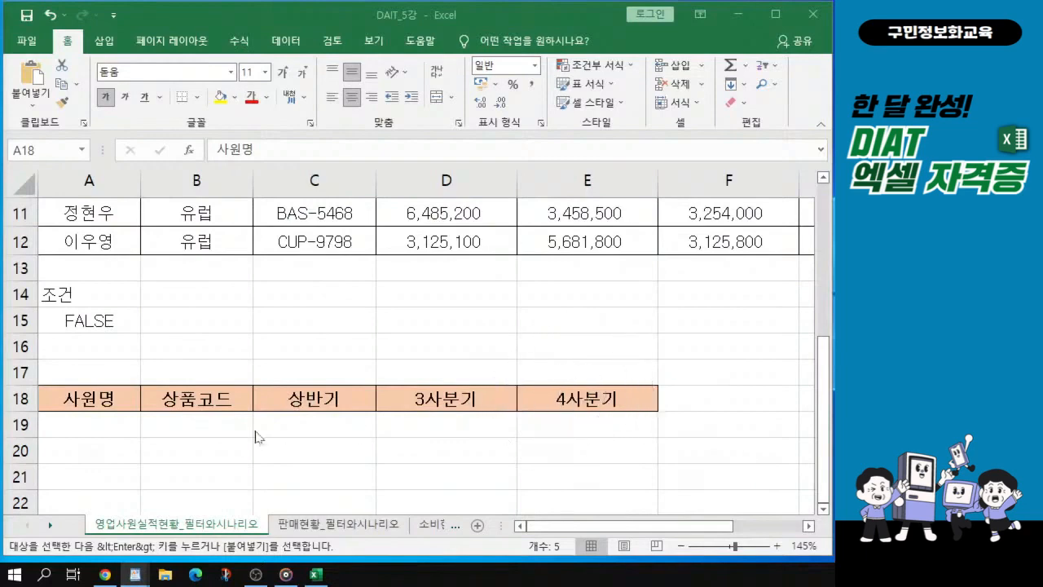
{"action": "scroll", "coordinate": [269, 302], "scroll_direction": "up", "scroll_amount": 1}
{"action": "scroll", "coordinate": [269, 302], "scroll_direction": "up", "scroll_amount": 3}
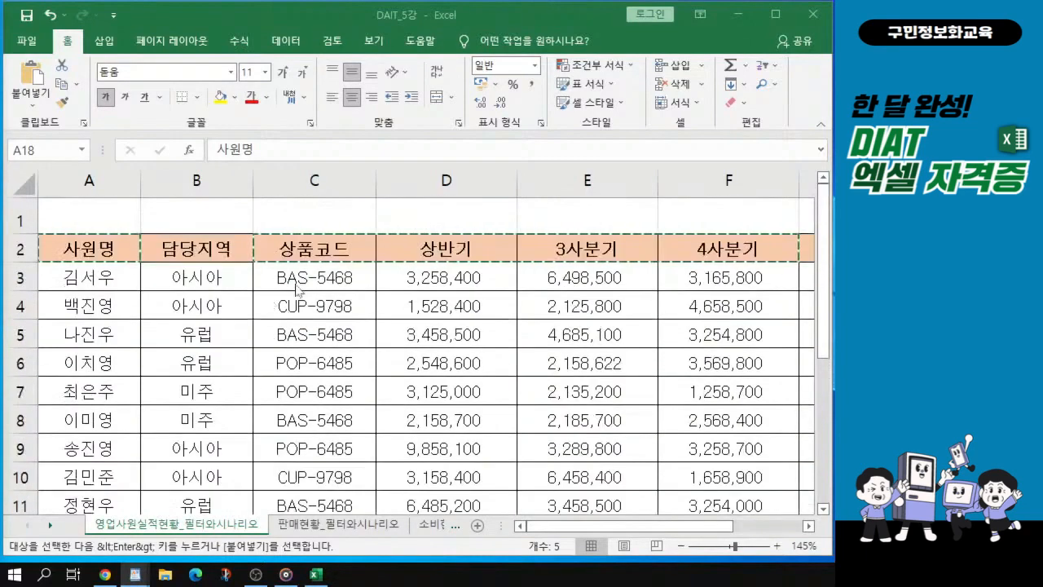
{"action": "left_click", "coordinate": [238, 326]}
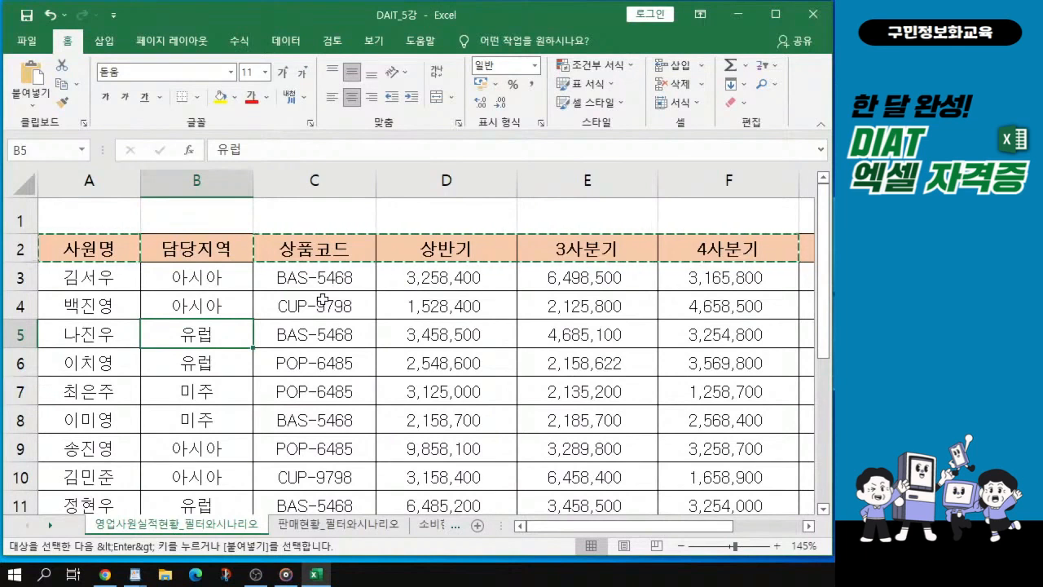
{"action": "key", "text": "Escape"}
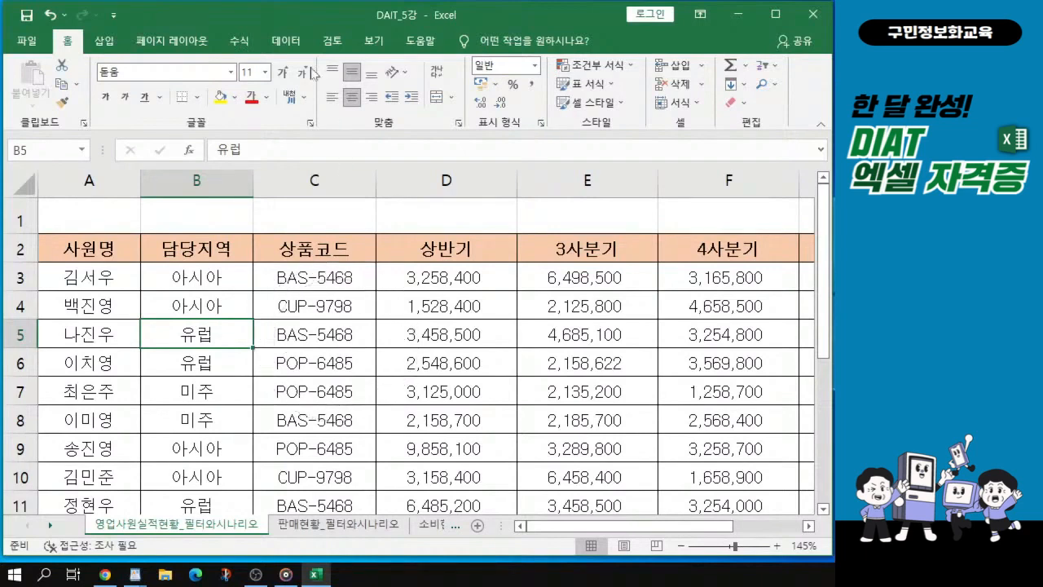
{"action": "left_click", "coordinate": [289, 45]}
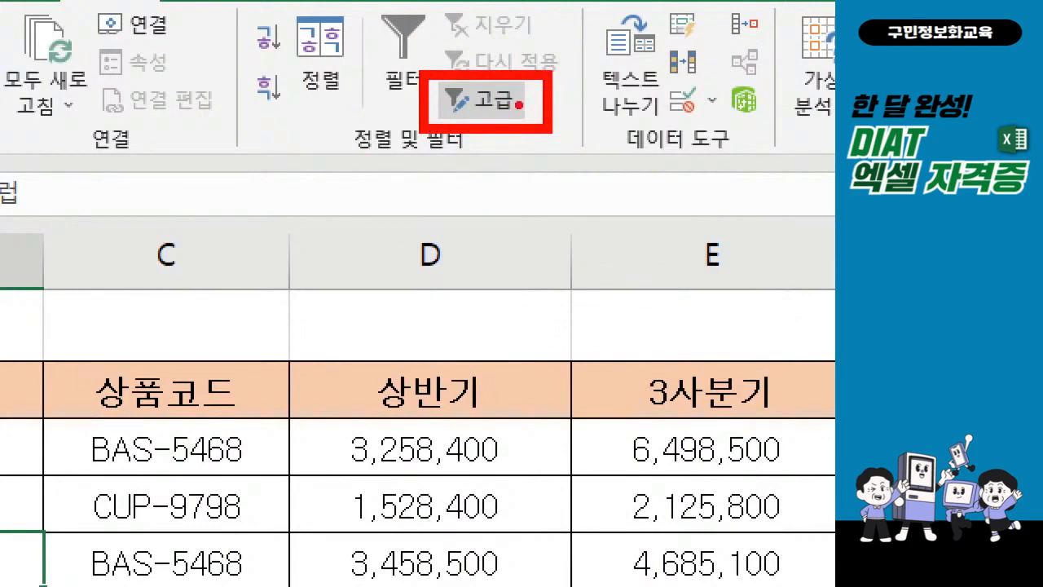
{"action": "key", "text": "Escape"}
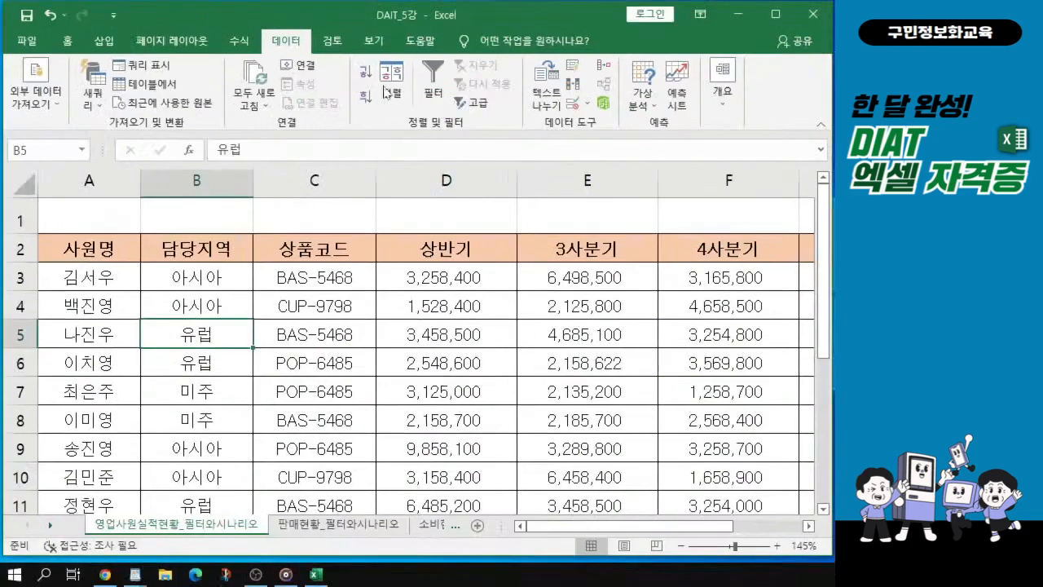
{"action": "key", "text": "ctrl"}
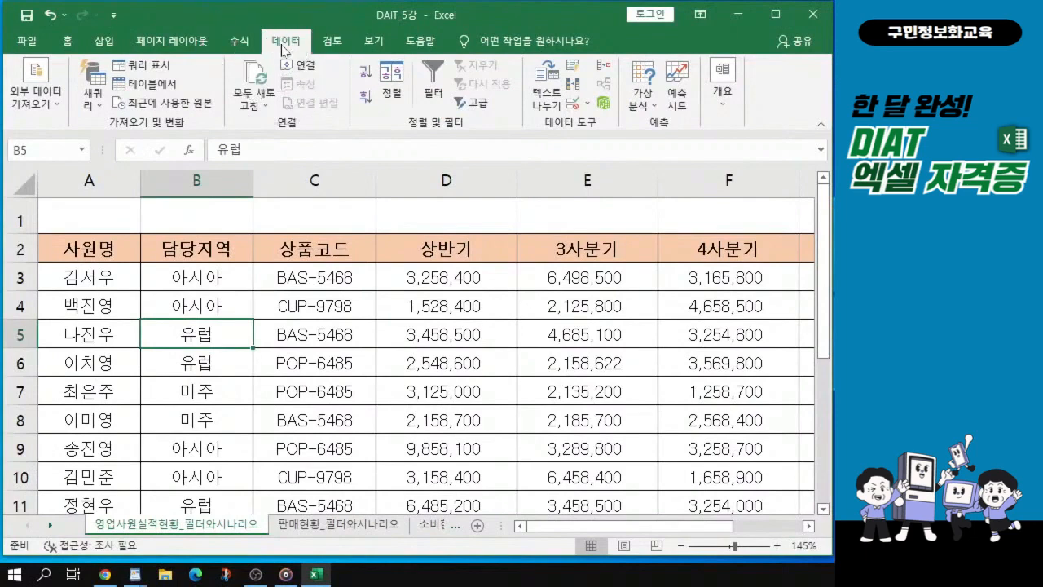
{"action": "left_click", "coordinate": [479, 105]}
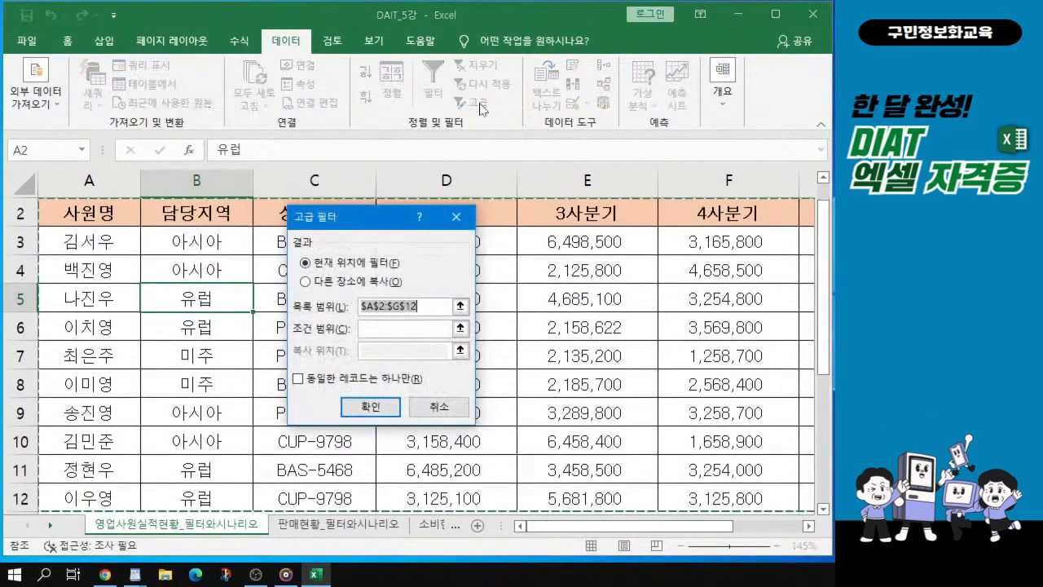
Set the advanced filter to copy its results to another location, keeping $A$2:$G$12 as the list range.
{"action": "left_click", "coordinate": [330, 284]}
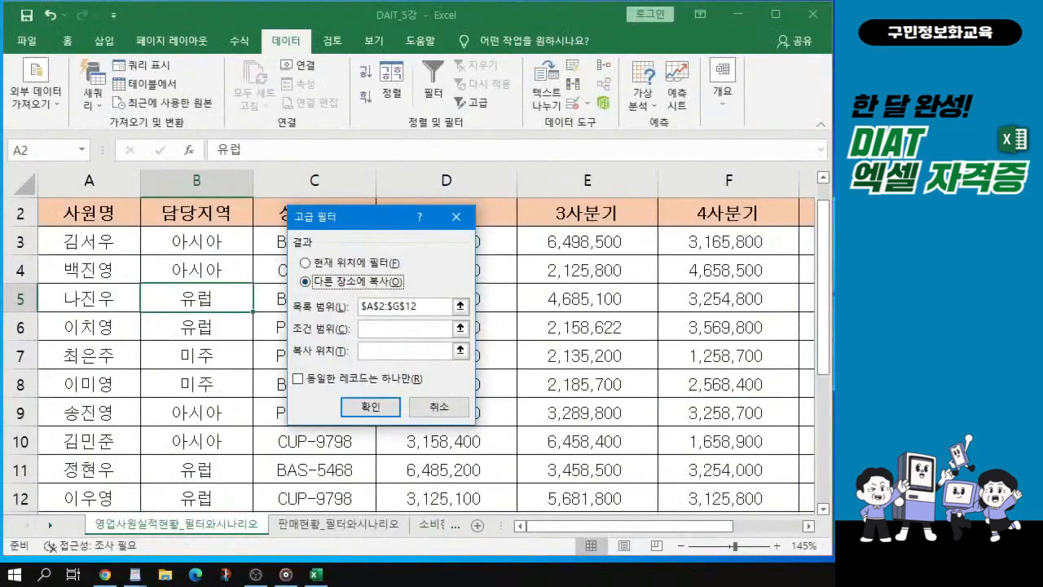
{"action": "key", "text": "alt+Tab"}
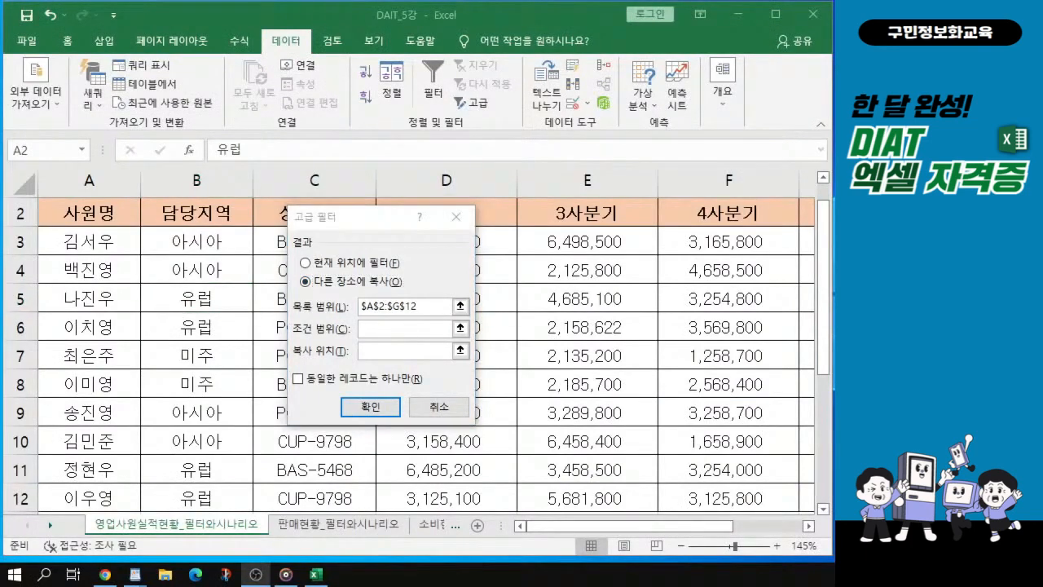
{"action": "left_click", "coordinate": [419, 307]}
{"action": "key", "text": "ctrl"}
{"action": "key", "text": "ctrl"}
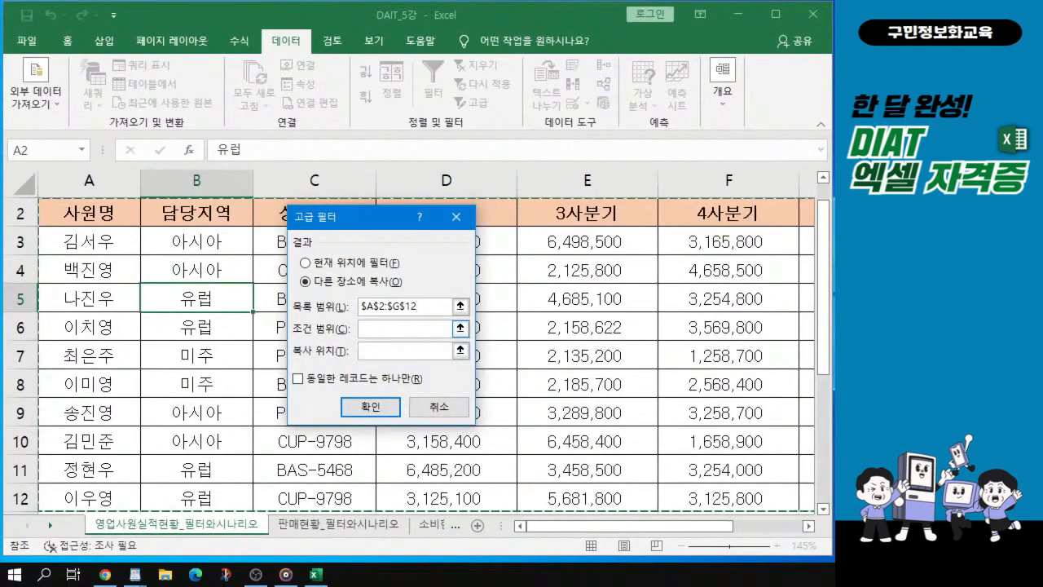
Set the filter's criteria range to A14:A15, covering the 조건 heading and its OR formula.
{"action": "left_click", "coordinate": [377, 328]}
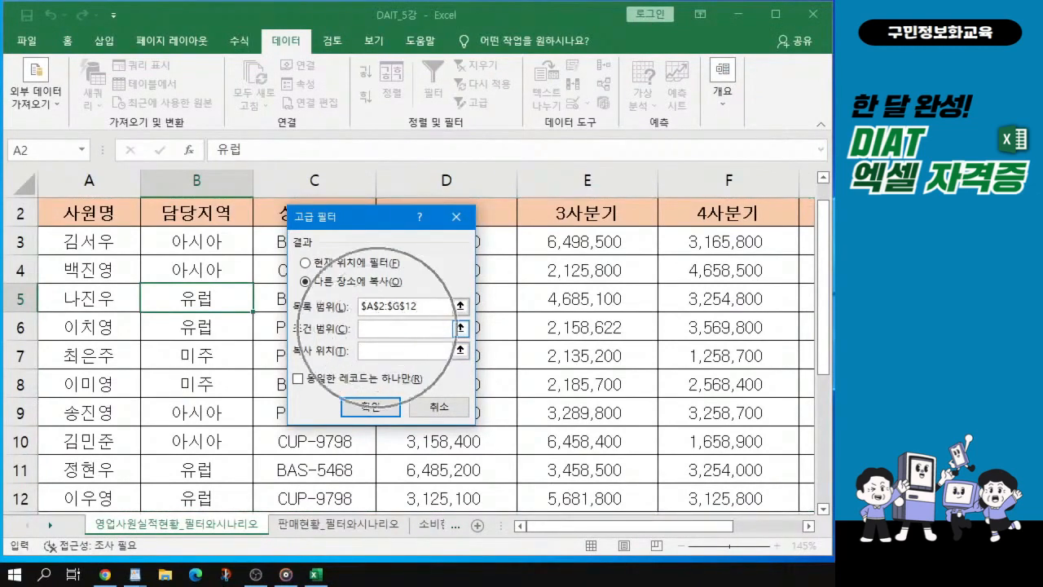
{"action": "scroll", "coordinate": [652, 366], "scroll_direction": "down", "scroll_amount": 2}
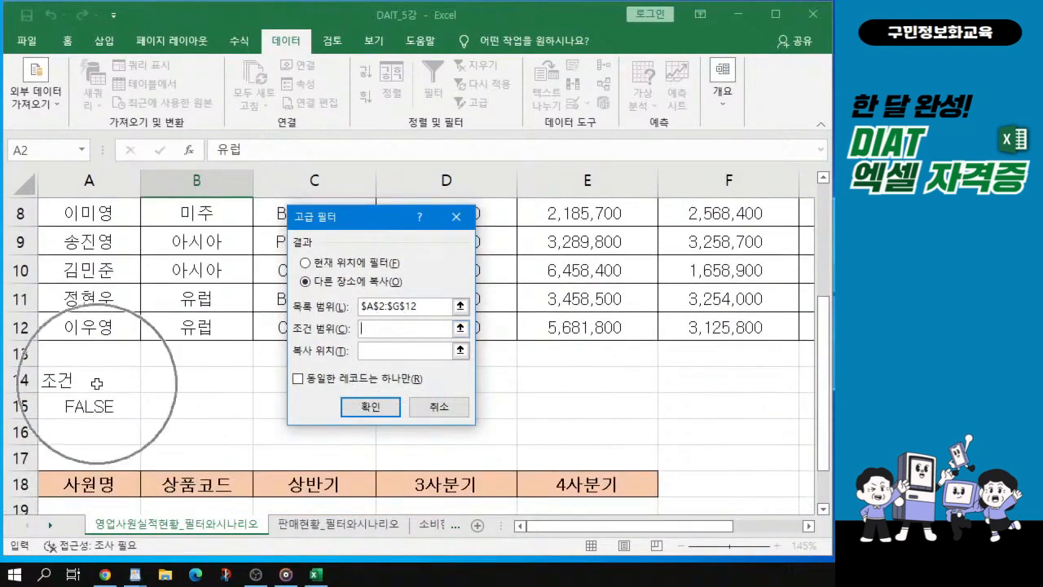
{"action": "left_click", "coordinate": [96, 383]}
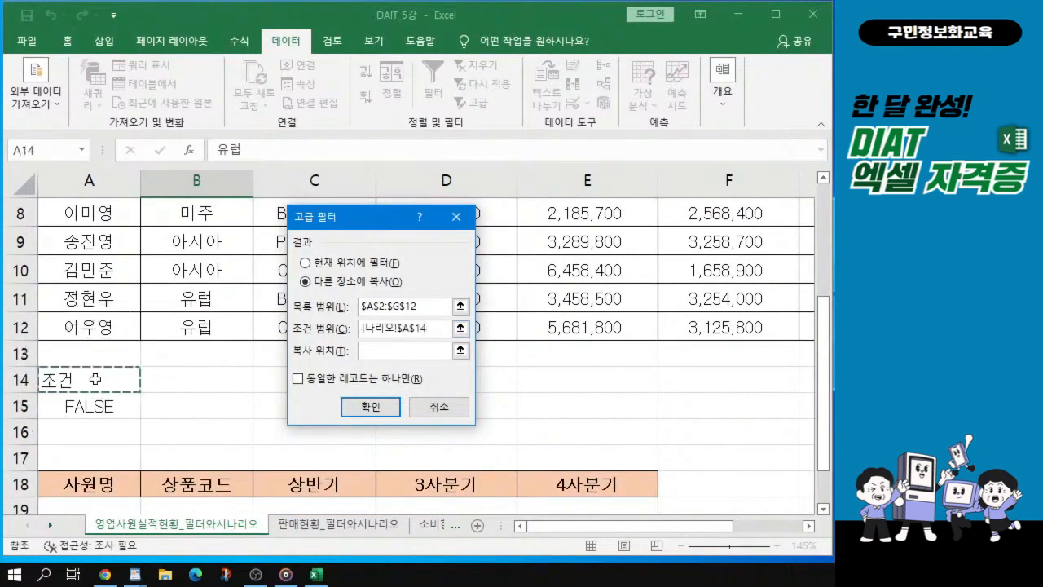
{"action": "left_click_drag", "start_coordinate": [97, 379], "coordinate": [52, 418]}
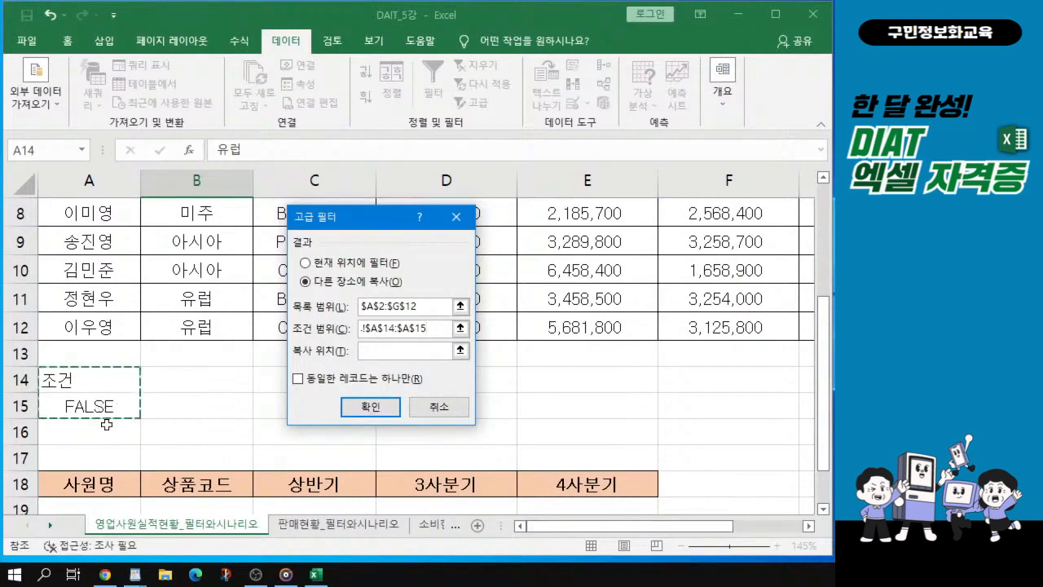
Set the copy destination to the pasted headings A18:E18, run the advanced filter and check the extracted rows.
{"action": "scroll", "coordinate": [210, 405], "scroll_direction": "down", "scroll_amount": 1}
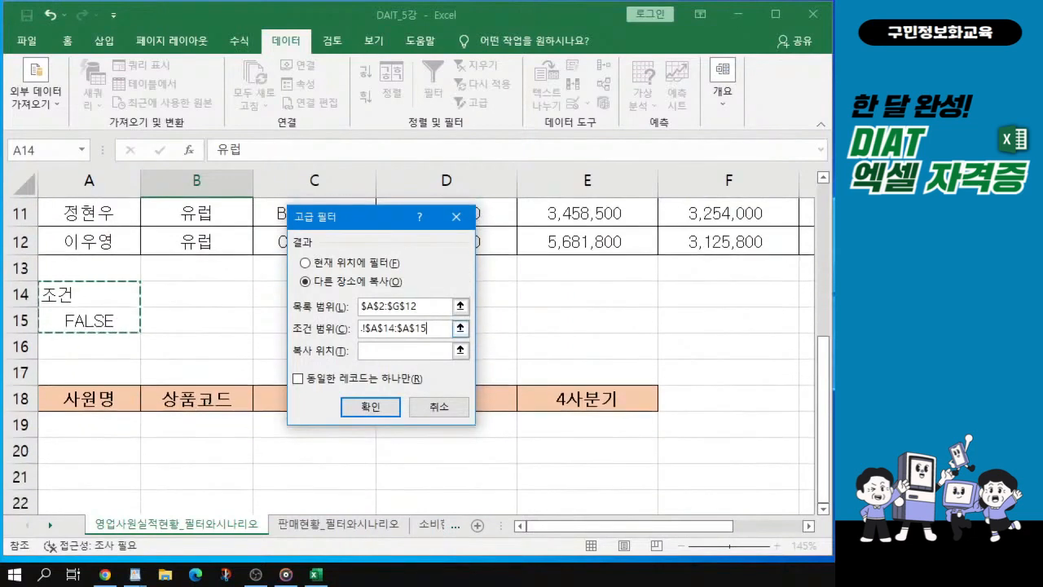
{"action": "left_click_drag", "start_coordinate": [377, 222], "coordinate": [378, 149]}
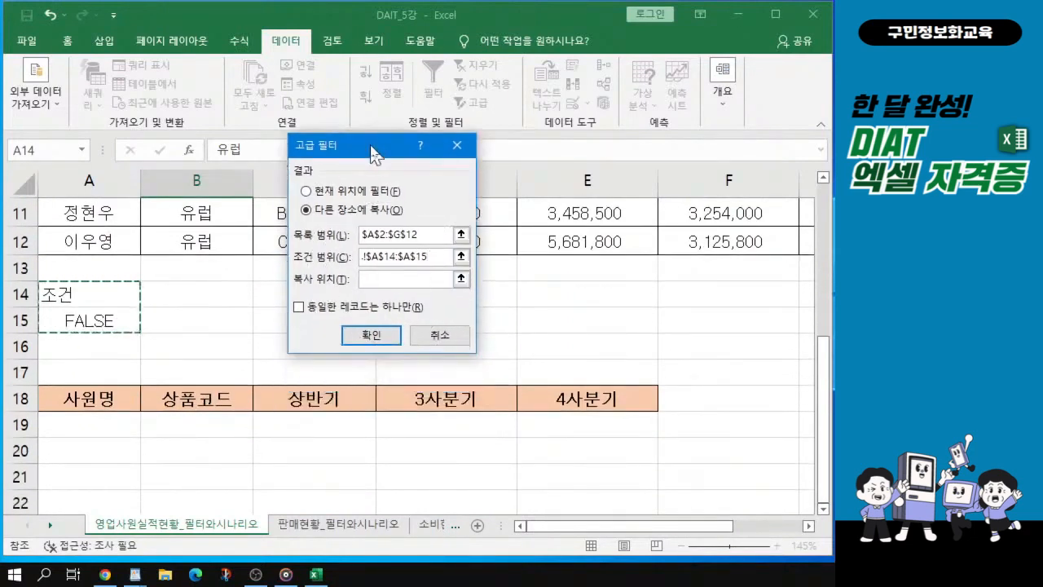
{"action": "left_click", "coordinate": [385, 281]}
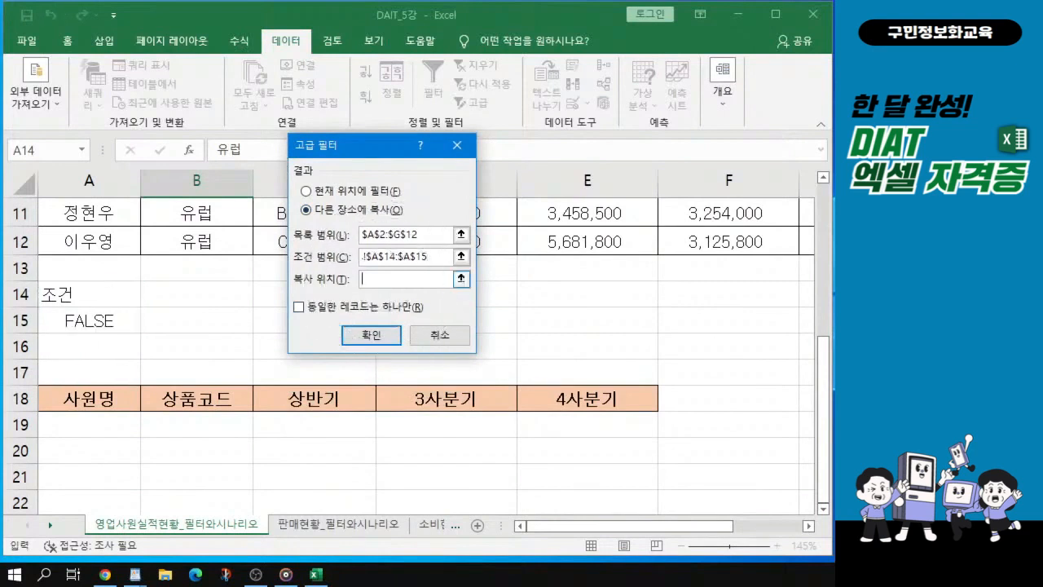
{"action": "key", "text": "ctrl"}
{"action": "key", "text": "ctrl"}
{"action": "key", "text": "ctrl"}
{"action": "left_click_drag", "start_coordinate": [89, 399], "coordinate": [536, 401]}
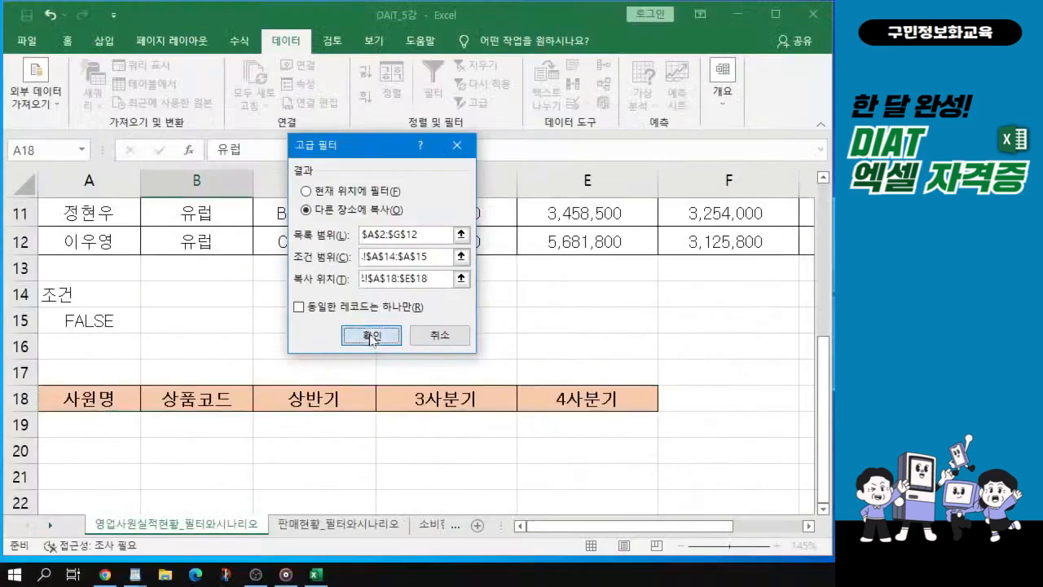
{"action": "left_click", "coordinate": [369, 327]}
{"action": "scroll", "coordinate": [342, 416], "scroll_direction": "down", "scroll_amount": 5}
{"action": "scroll", "coordinate": [342, 415], "scroll_direction": "up", "scroll_amount": 2}
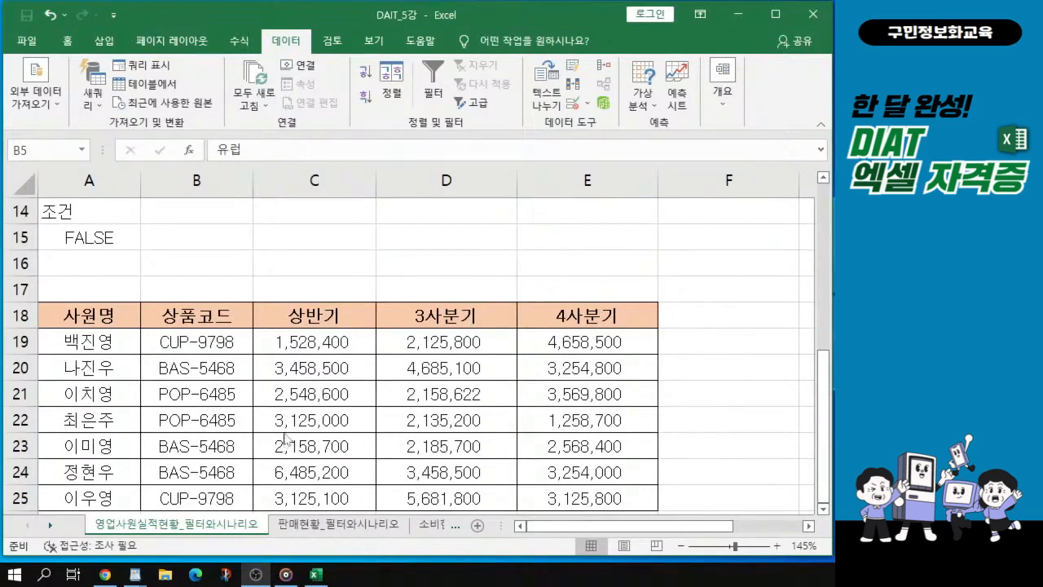
{"action": "scroll", "coordinate": [285, 437], "scroll_direction": "down", "scroll_amount": 1}
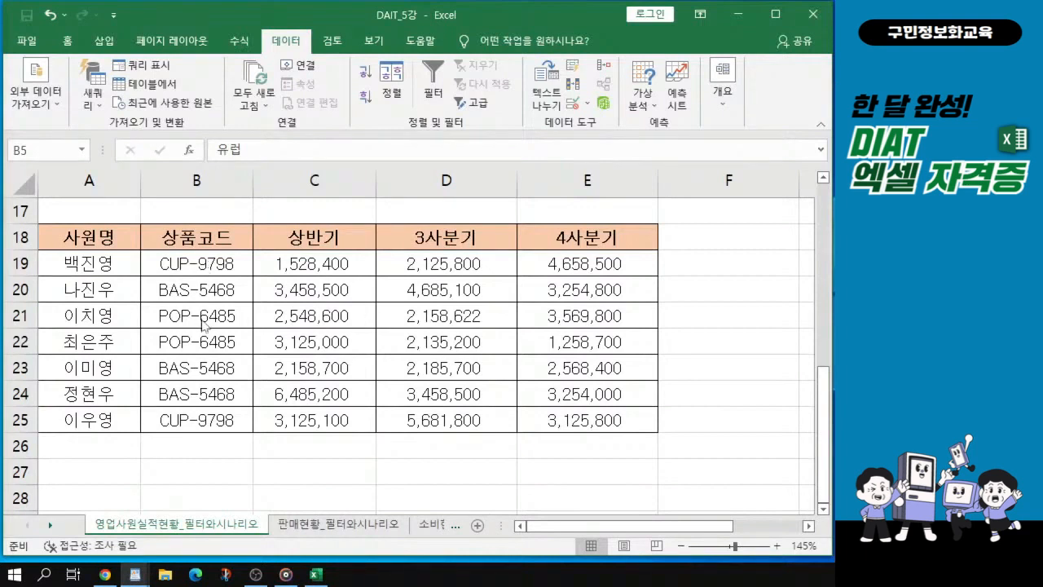
Switch to the finished example workbook 부분합과 시나리오 완성 and show the scenario summary on sheet 시나리오_영업사원.
{"action": "left_click", "coordinate": [186, 290]}
{"action": "key", "text": "alt+Tab"}
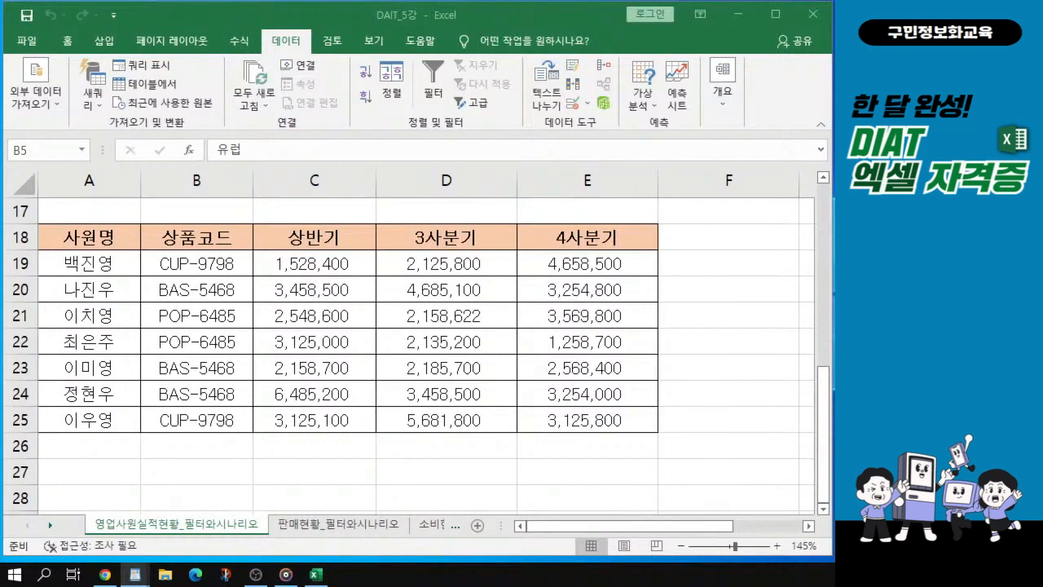
{"action": "left_click", "coordinate": [202, 311]}
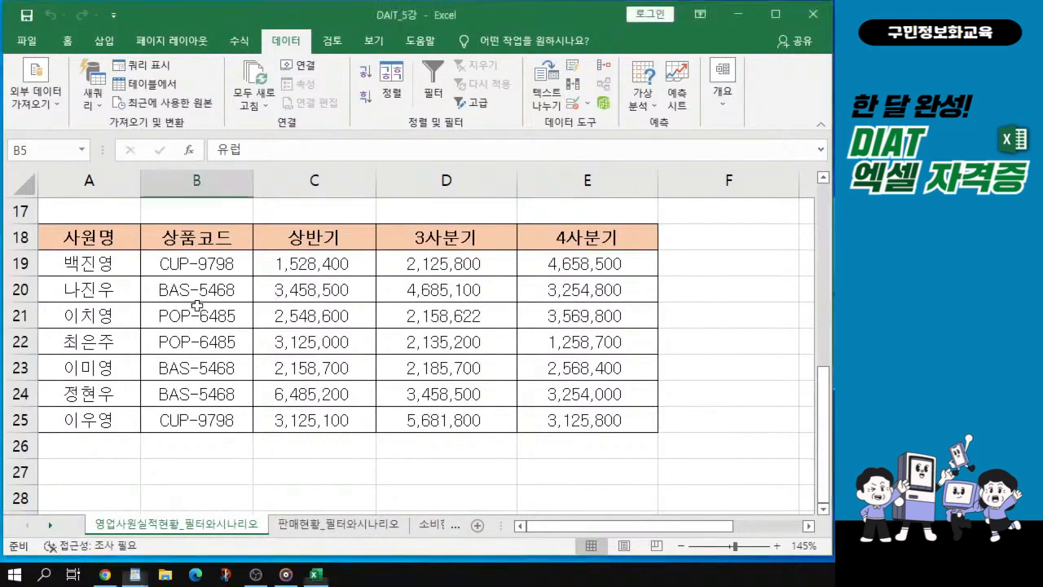
{"action": "left_click", "coordinate": [195, 311]}
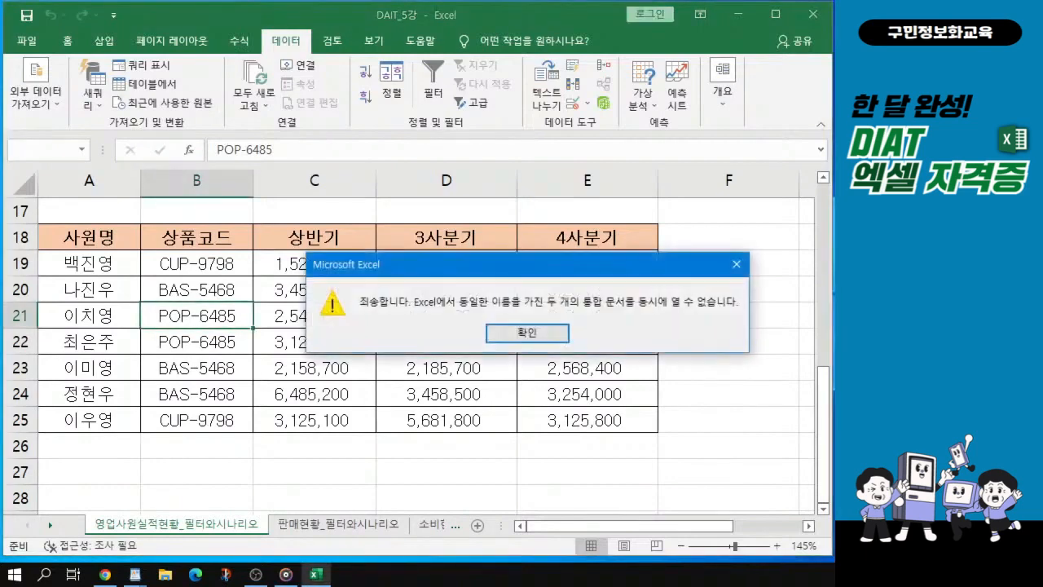
{"action": "left_click", "coordinate": [549, 329]}
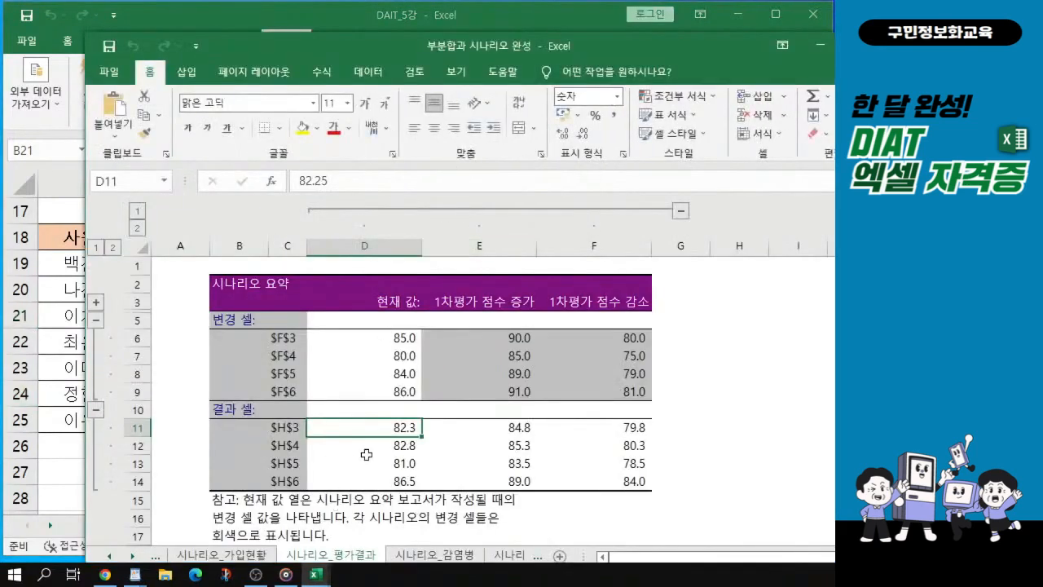
{"action": "left_click_drag", "start_coordinate": [612, 35], "coordinate": [0, 35]}
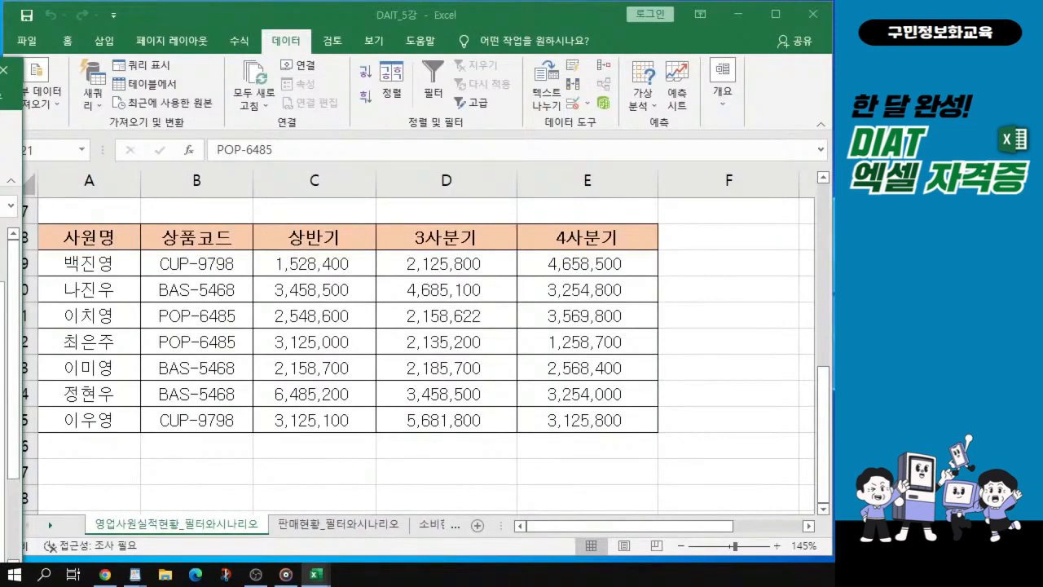
{"action": "left_click_drag", "start_coordinate": [0, 71], "coordinate": [453, 35]}
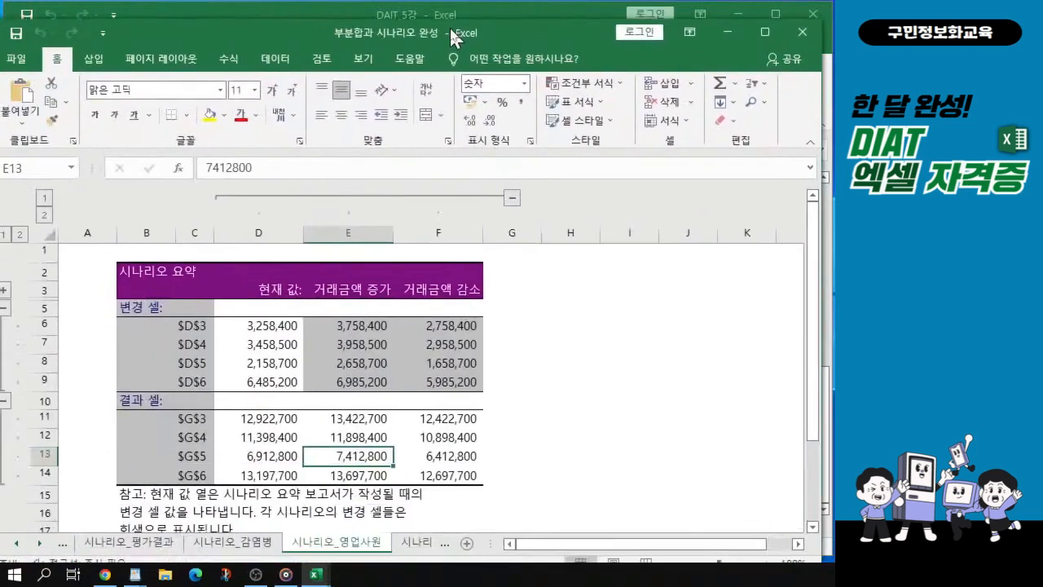
Examine the changing-cell references $D$3 to $D$6 in the 거래금액 scenario summary, and return to the DAIT_5강 workbook.
{"action": "scroll", "coordinate": [251, 373], "scroll_direction": "up", "scroll_amount": 1}
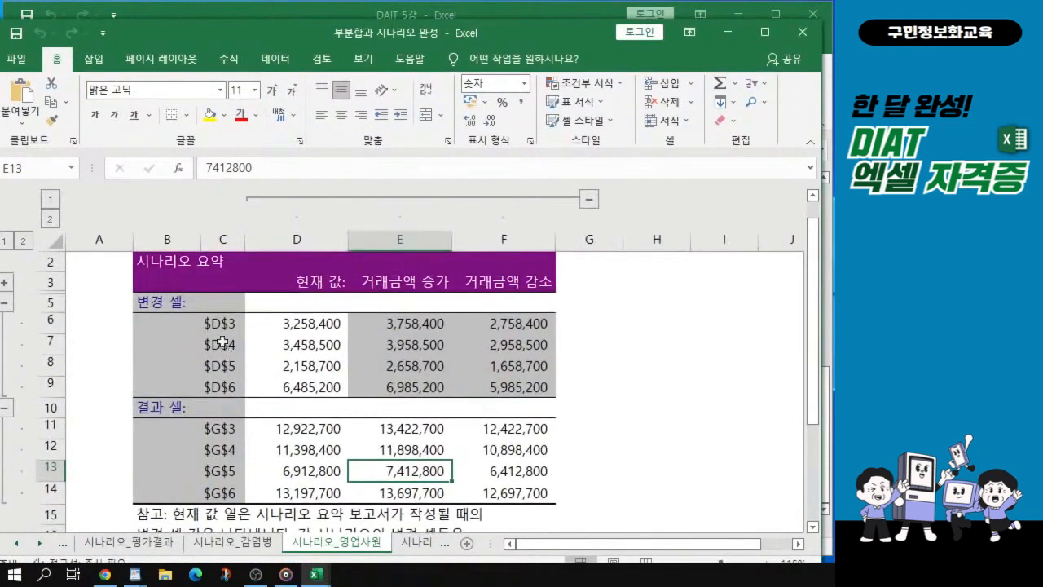
{"action": "mouse_move", "coordinate": [435, 29]}
{"action": "left_mouse_down"}
{"action": "mouse_move", "coordinate": [419, 324]}
{"action": "mouse_move", "coordinate": [417, 18]}
{"action": "mouse_move", "coordinate": [420, 42]}
{"action": "left_mouse_up"}
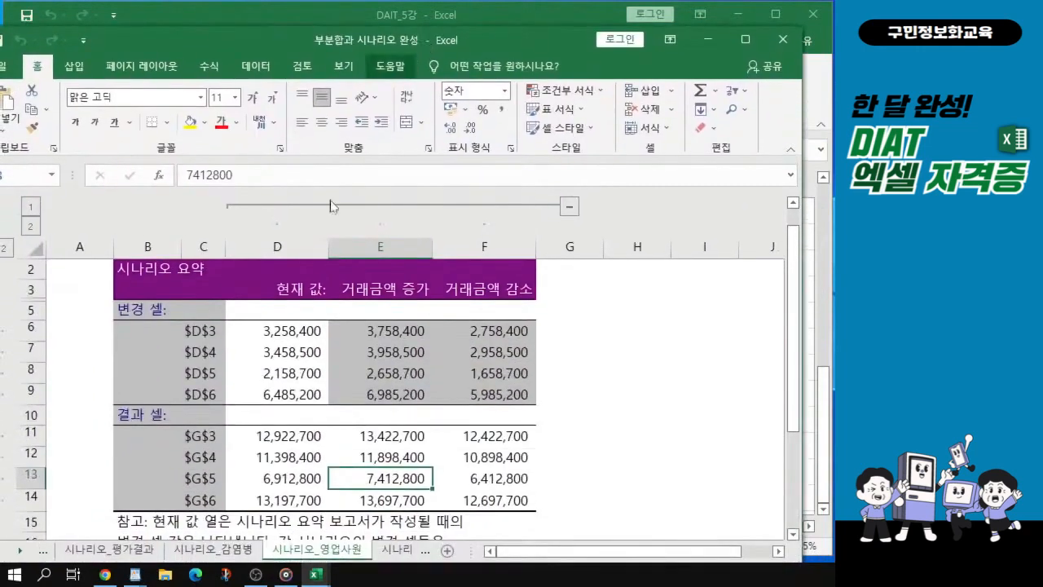
{"action": "left_click", "coordinate": [203, 352]}
{"action": "left_click", "coordinate": [189, 331]}
{"action": "left_click_drag", "start_coordinate": [189, 330], "coordinate": [192, 397]}
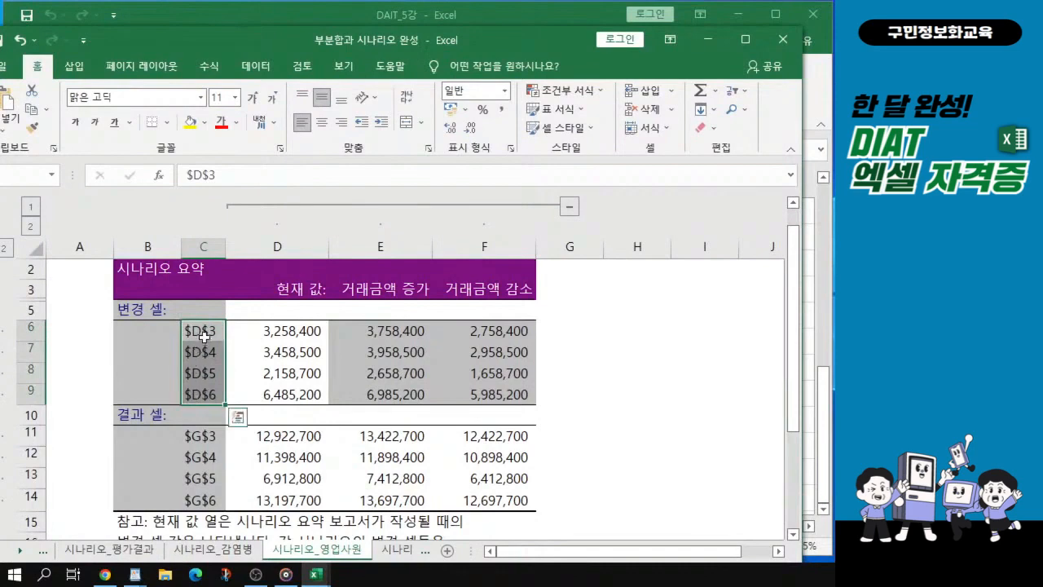
{"action": "left_click_drag", "start_coordinate": [204, 331], "coordinate": [208, 401]}
{"action": "left_click_drag", "start_coordinate": [378, 43], "coordinate": [0, 150]}
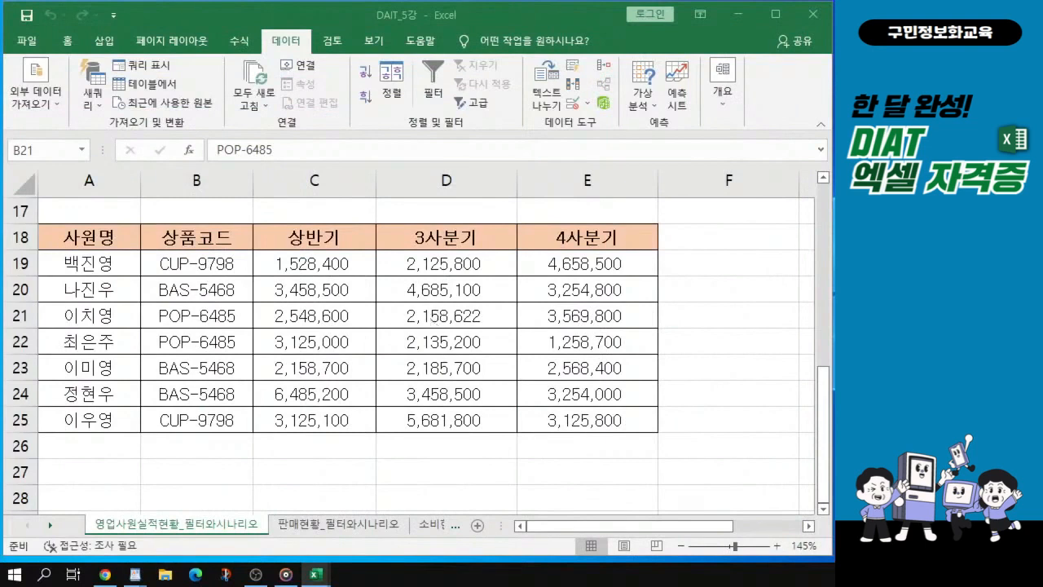
{"action": "left_click", "coordinate": [206, 263]}
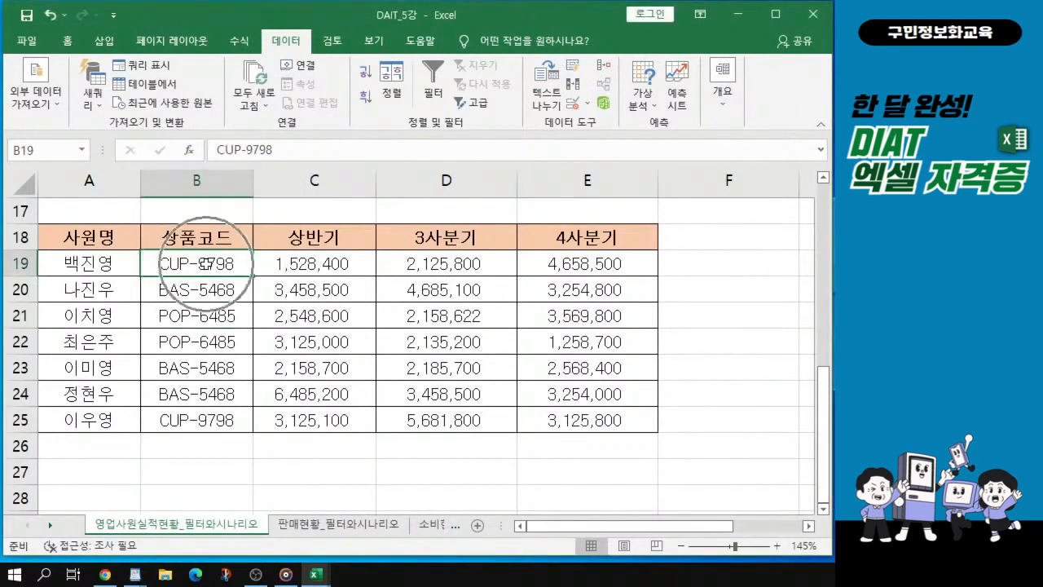
Sort the sales table on 영업사원실적현황_필터와시나리오 by 상품코드 in ascending order.
{"action": "scroll", "coordinate": [206, 263], "scroll_direction": "up", "scroll_amount": 1}
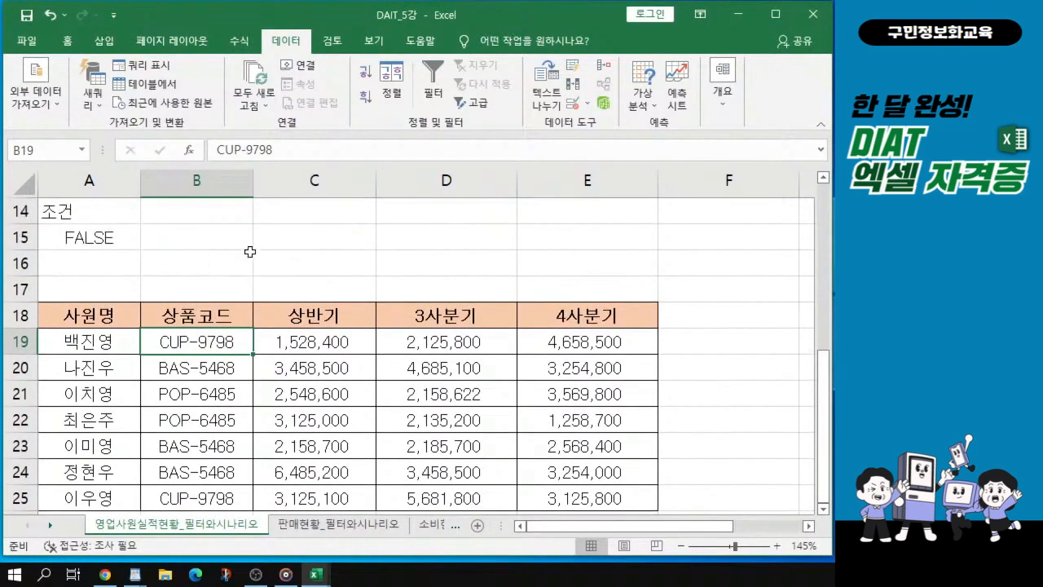
{"action": "scroll", "coordinate": [200, 359], "scroll_direction": "up", "scroll_amount": 4}
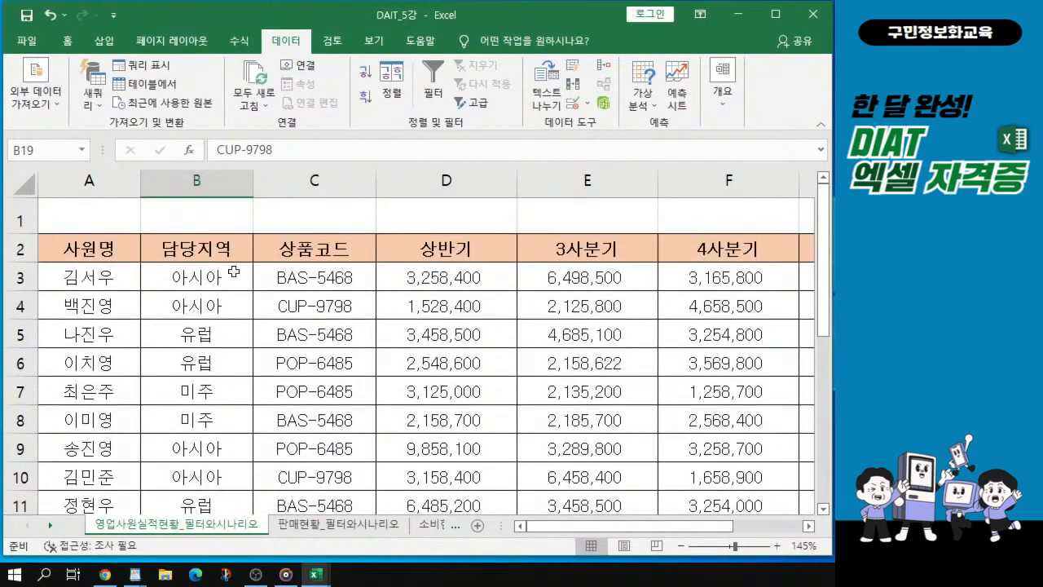
{"action": "left_click", "coordinate": [313, 279]}
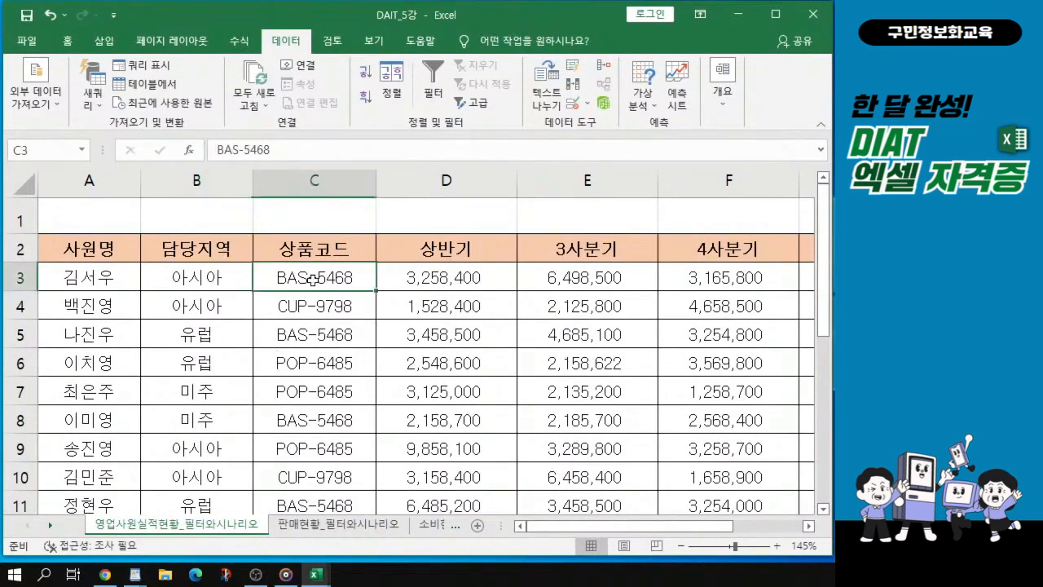
{"action": "mouse_move", "coordinate": [465, 269]}
{"action": "left_mouse_down"}
{"action": "mouse_move", "coordinate": [468, 343]}
{"action": "mouse_move", "coordinate": [444, 395]}
{"action": "left_mouse_up"}
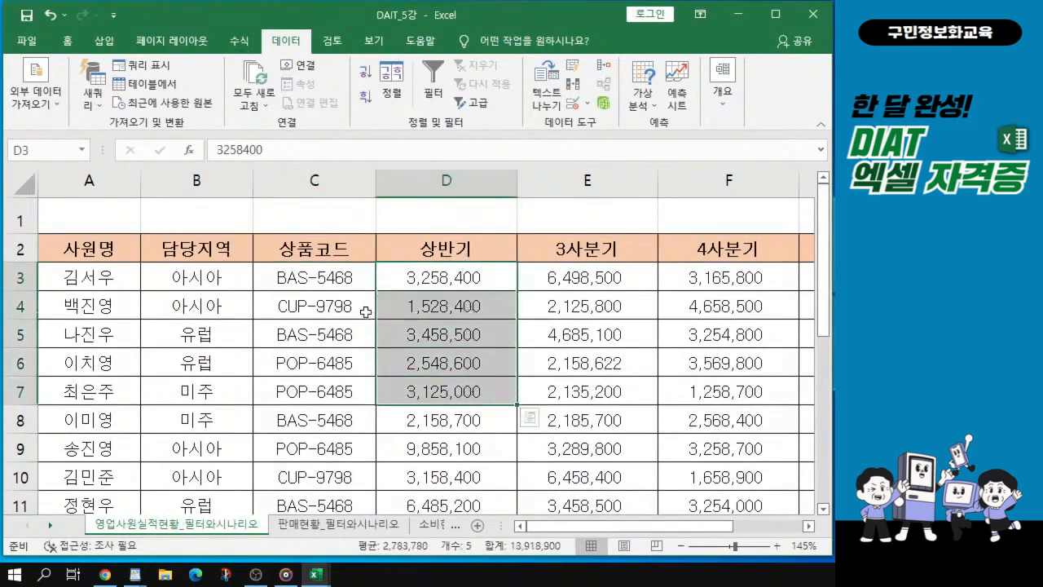
{"action": "left_click", "coordinate": [318, 279]}
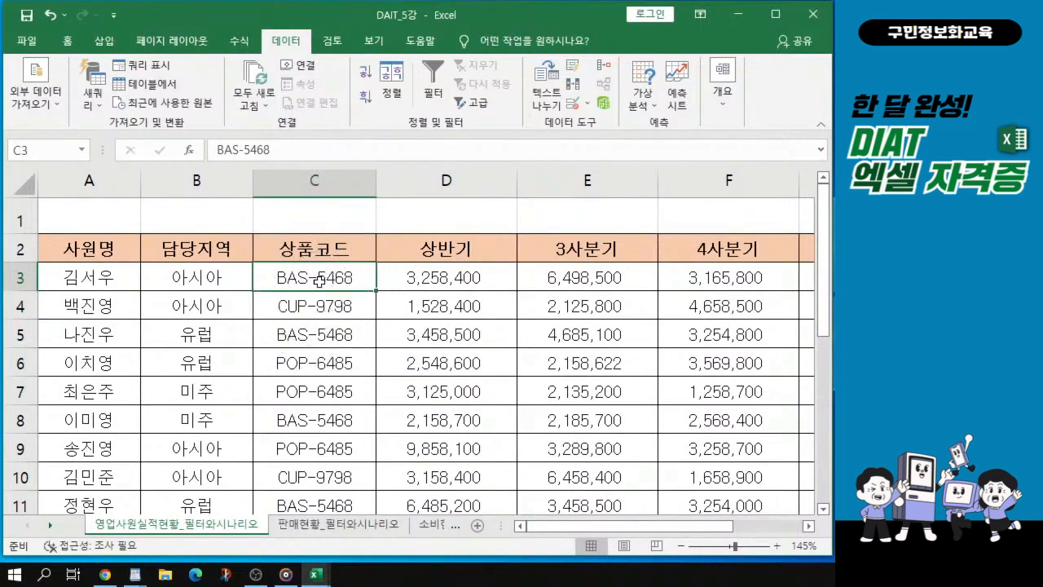
{"action": "left_click", "coordinate": [317, 363]}
{"action": "left_click", "coordinate": [315, 306]}
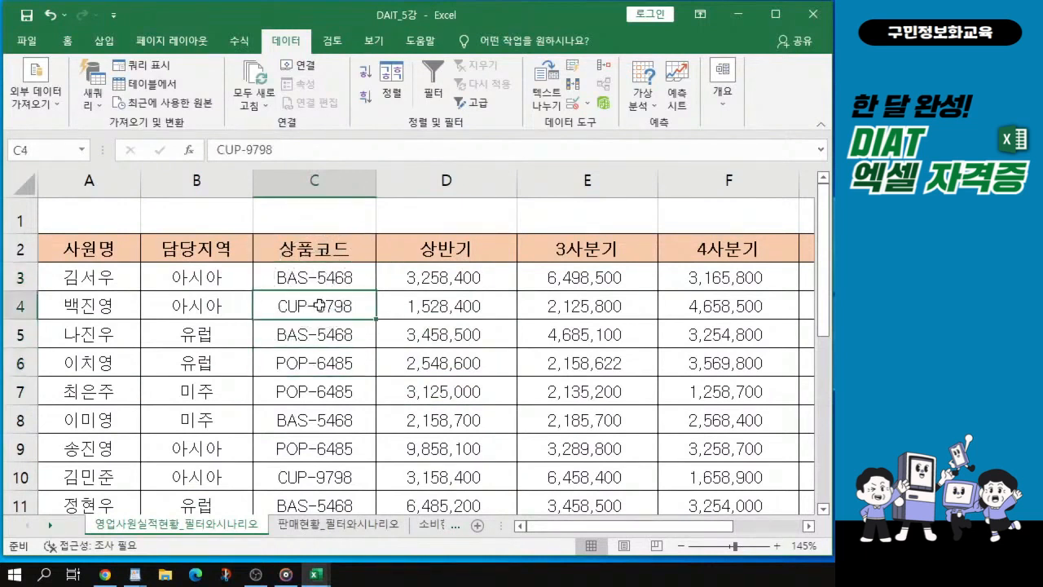
{"action": "left_click", "coordinate": [316, 392]}
{"action": "left_click", "coordinate": [307, 333]}
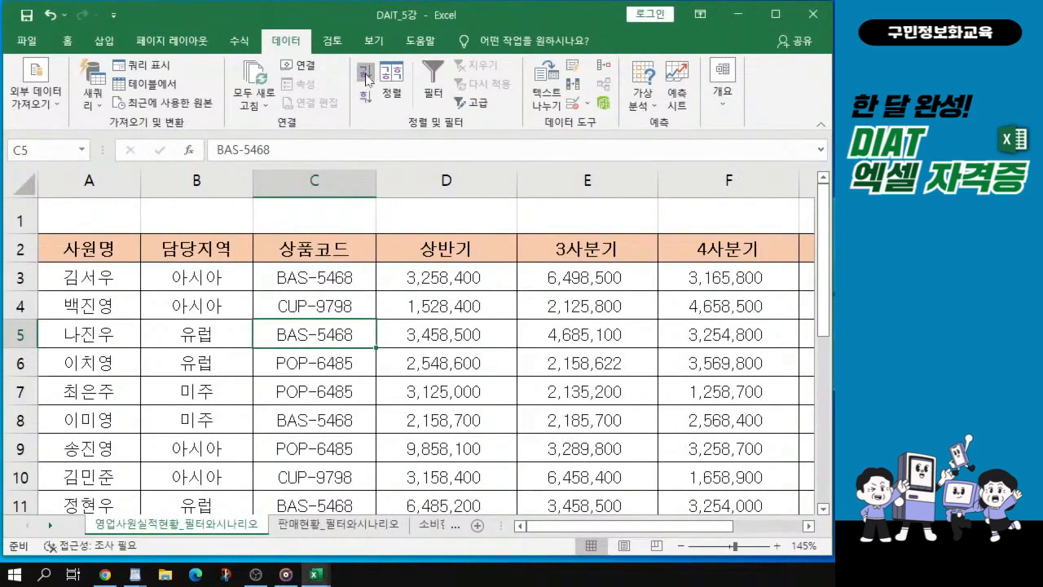
{"action": "left_click", "coordinate": [365, 79]}
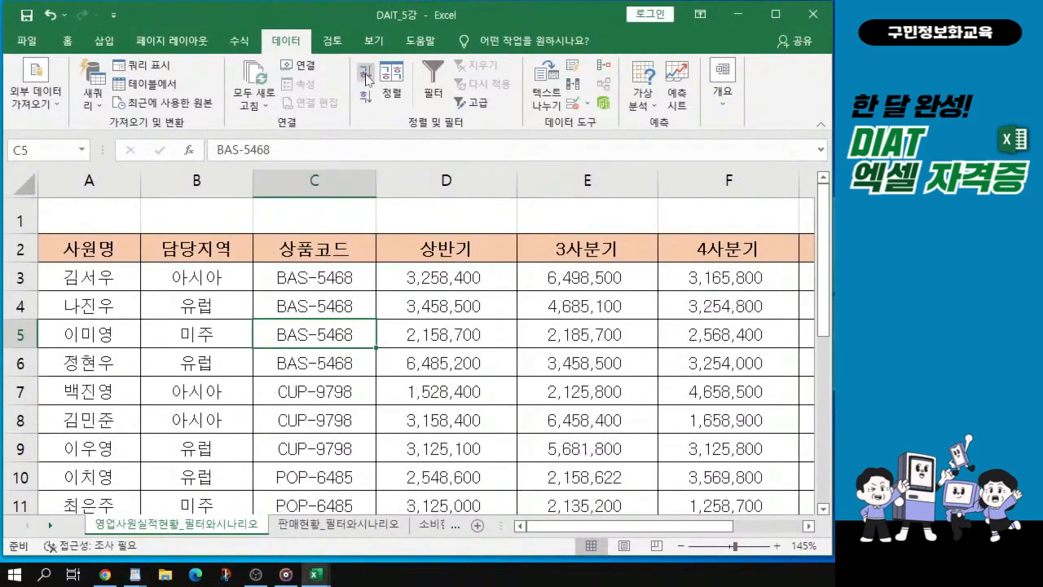
Examine the grouped BAS-5468 product codes in C3:C6 and their 상반기 amounts in D3:D6.
{"action": "left_click", "coordinate": [339, 274]}
{"action": "left_click_drag", "start_coordinate": [338, 293], "coordinate": [335, 364]}
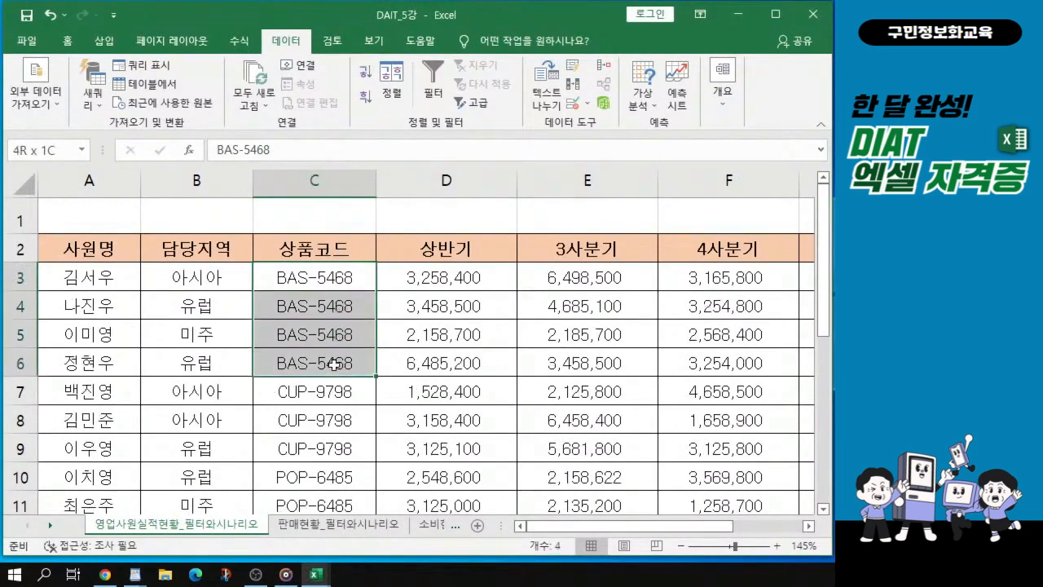
{"action": "left_click_drag", "start_coordinate": [472, 276], "coordinate": [453, 359]}
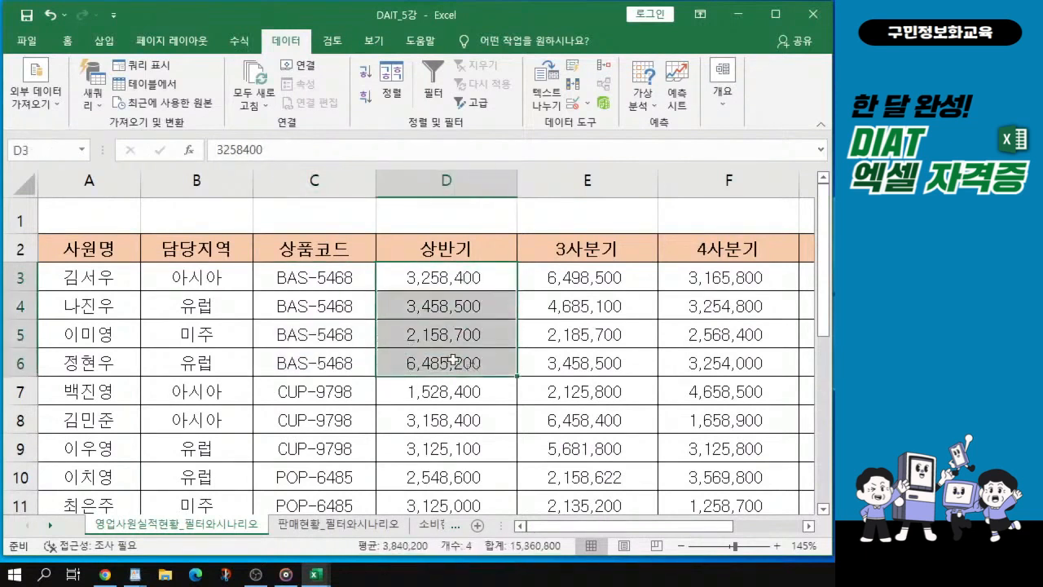
{"action": "left_click", "coordinate": [288, 326]}
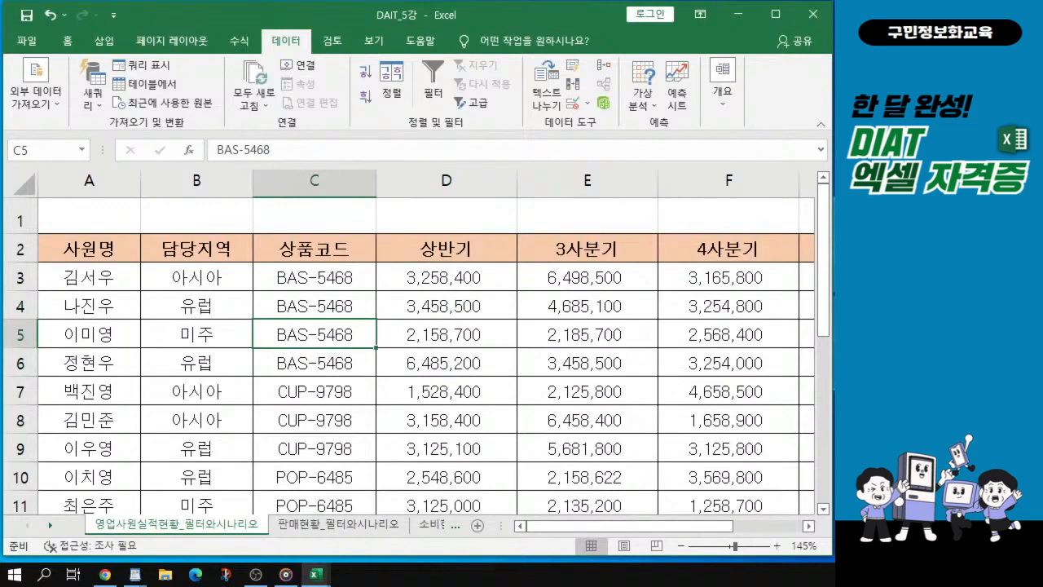
{"action": "key", "text": "alt+Tab"}
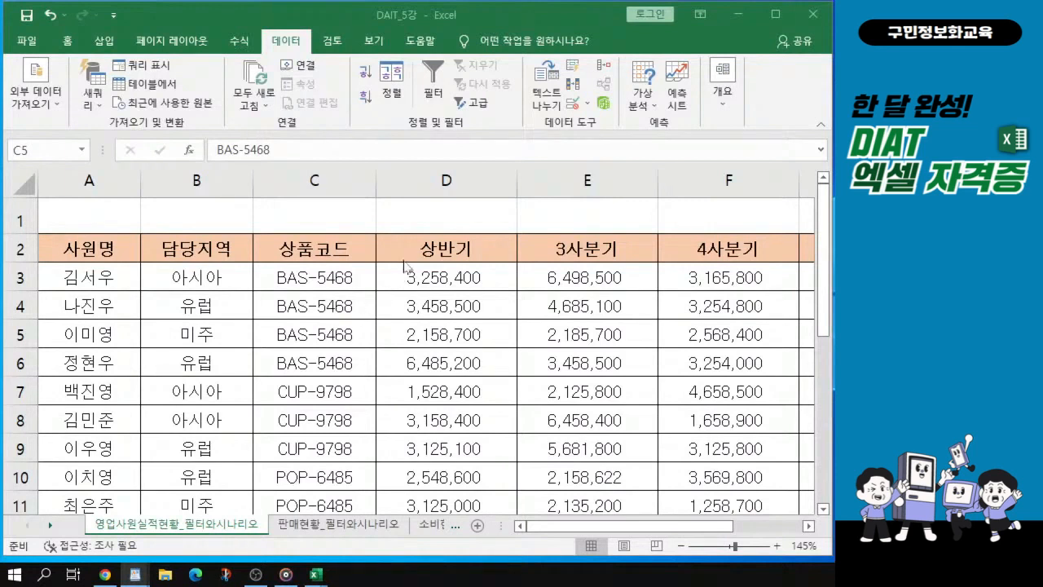
{"action": "left_click", "coordinate": [384, 317]}
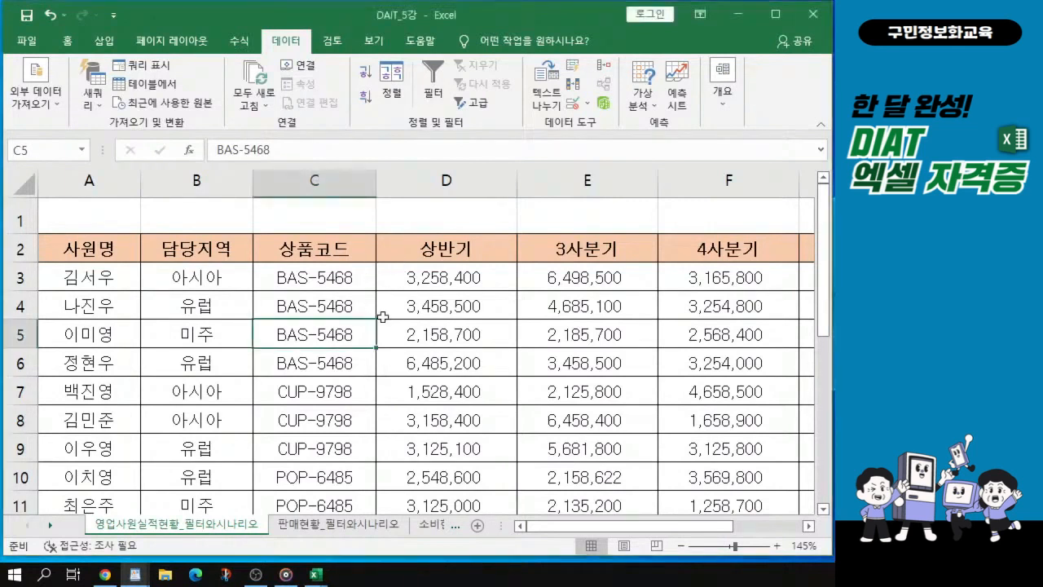
Open the Scenario Manager and add a new scenario named 거래금액증가.
{"action": "left_click", "coordinate": [649, 109]}
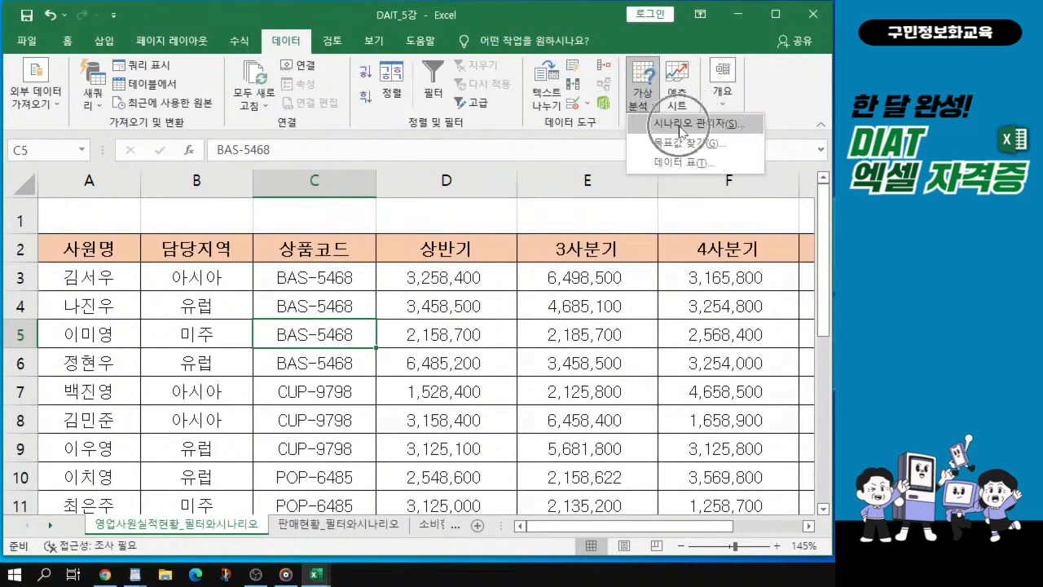
{"action": "left_click", "coordinate": [681, 124]}
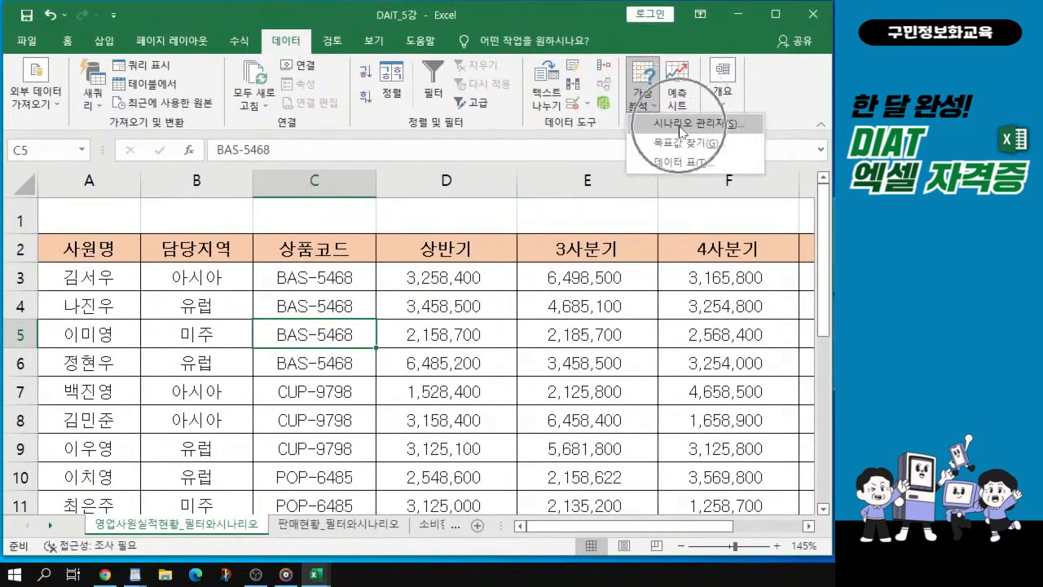
{"action": "left_click", "coordinate": [681, 127]}
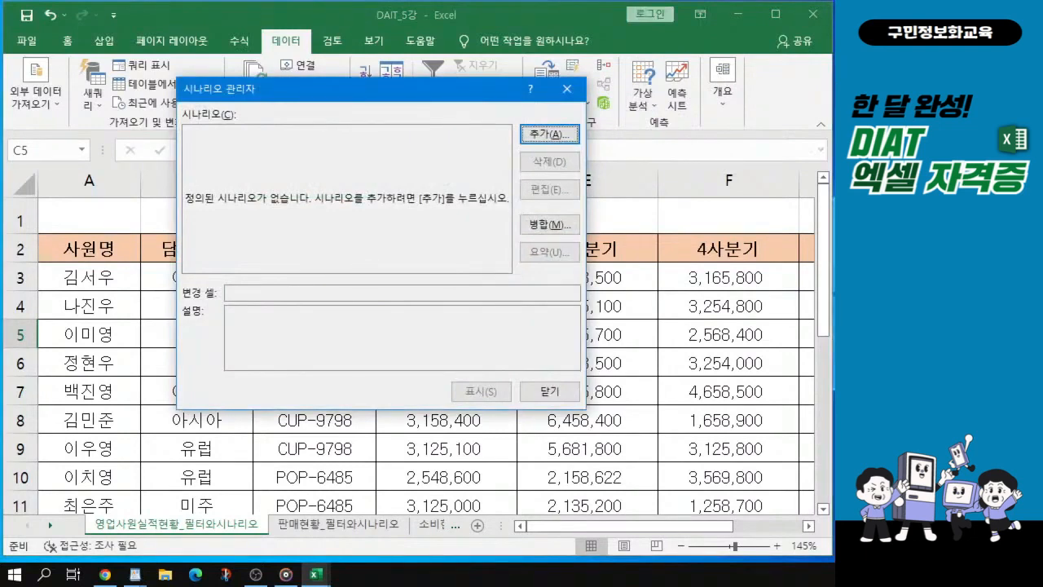
{"action": "left_click", "coordinate": [549, 133]}
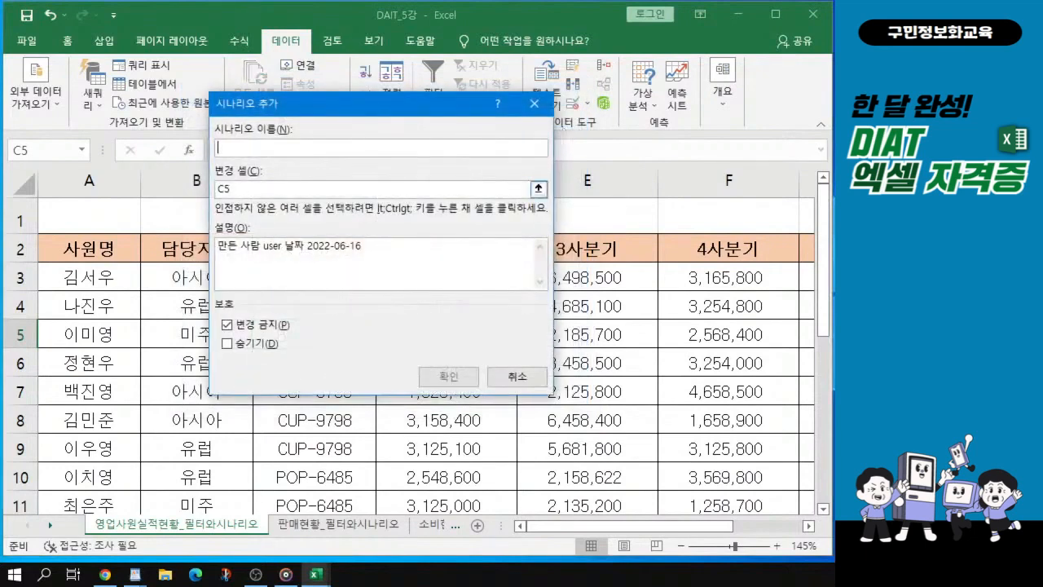
{"action": "type", "text": "걸"}
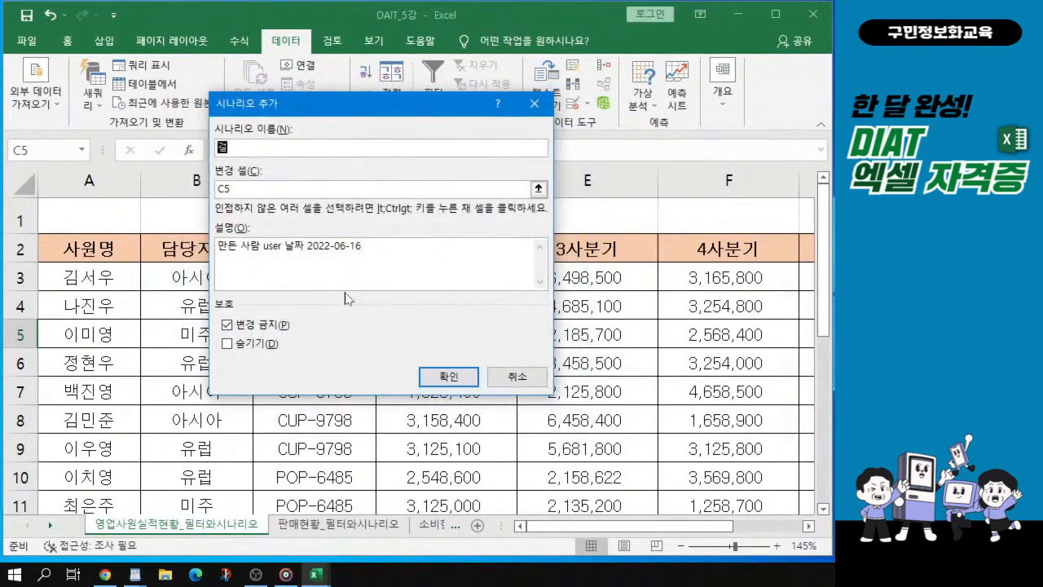
{"action": "type", "text": "래금ㅇ액증가"}
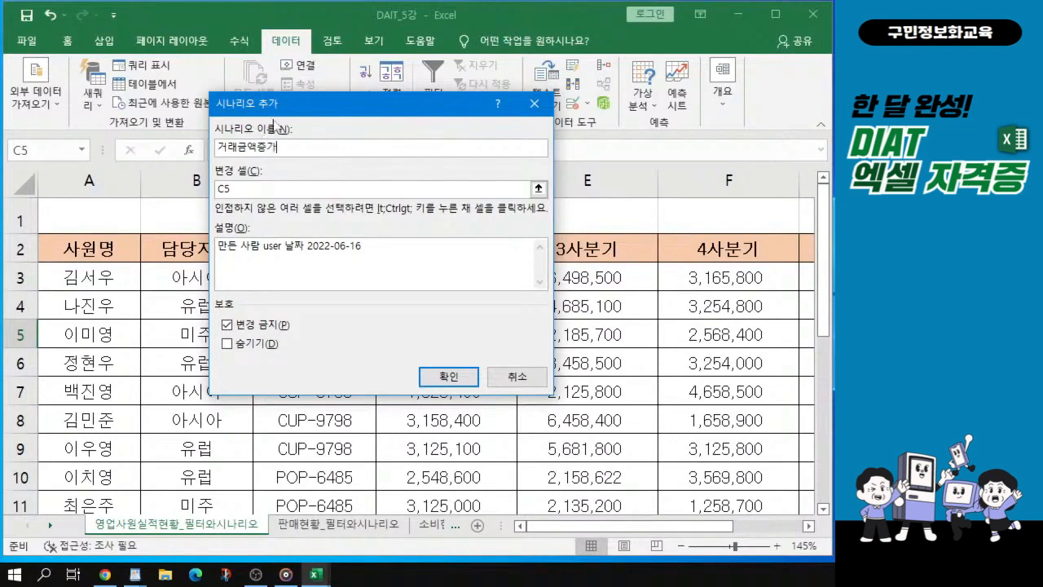
Set the scenario's changing cells to the 상반기 amounts of the BAS-5468 rows, $D$3:$D$6, and continue to its values.
{"action": "left_click_drag", "start_coordinate": [349, 95], "coordinate": [632, 112]}
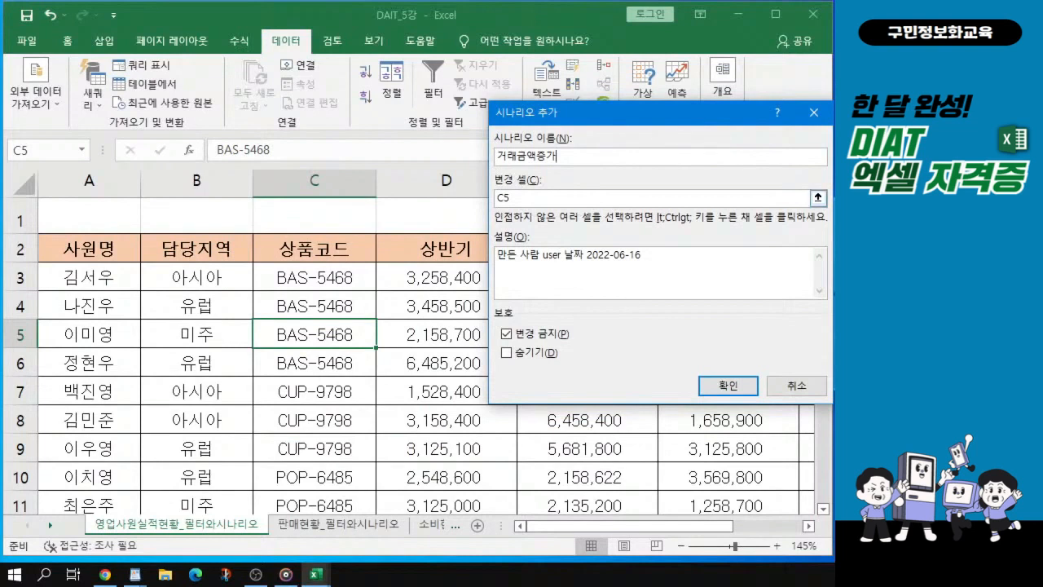
{"action": "key", "text": "Tab"}
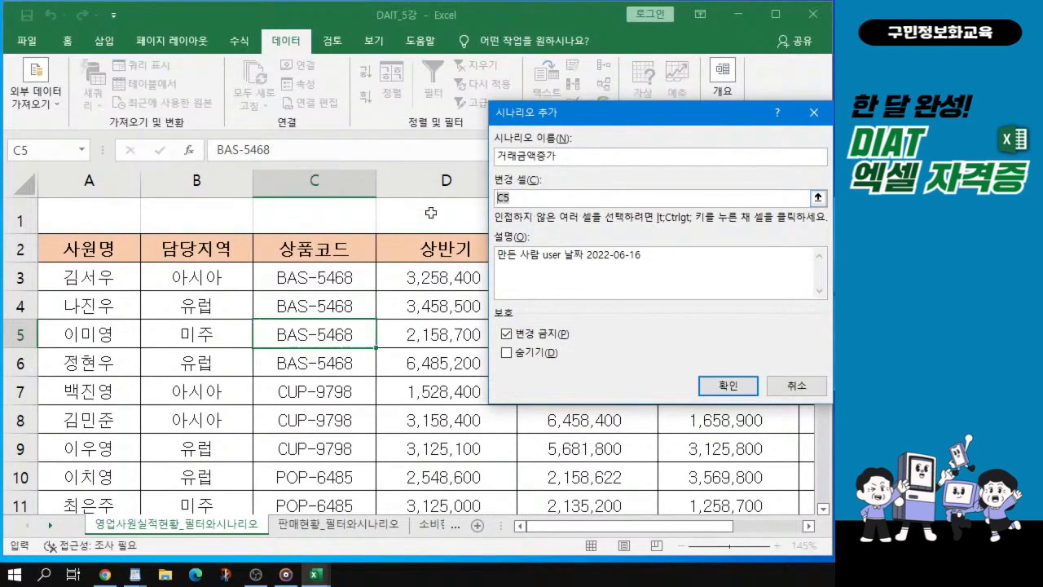
{"action": "key", "text": "BackSpace"}
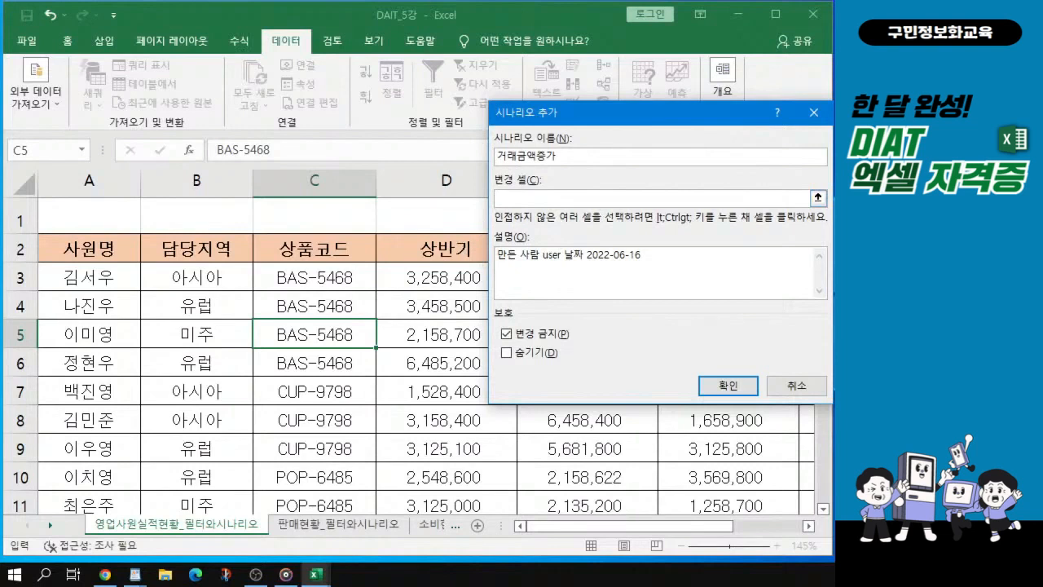
{"action": "left_click", "coordinate": [441, 277]}
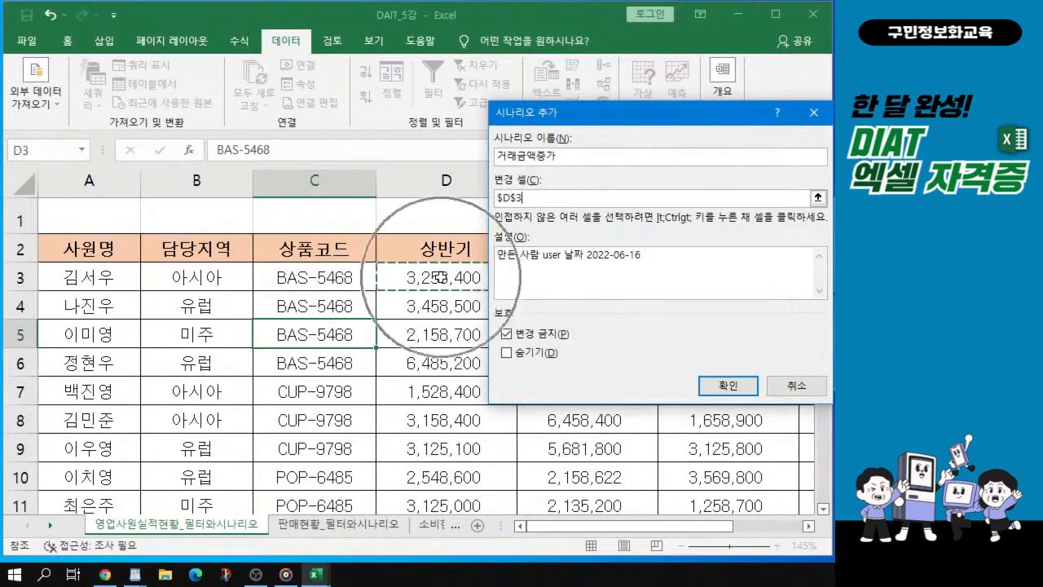
{"action": "left_click_drag", "start_coordinate": [441, 277], "coordinate": [441, 356]}
{"action": "left_click_drag", "start_coordinate": [454, 279], "coordinate": [456, 361]}
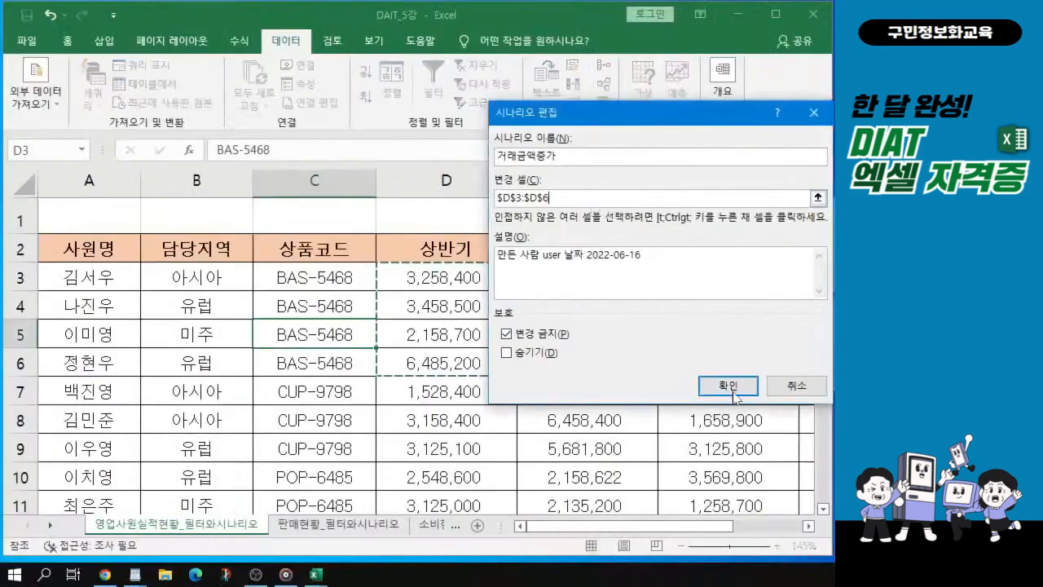
{"action": "left_click", "coordinate": [729, 386]}
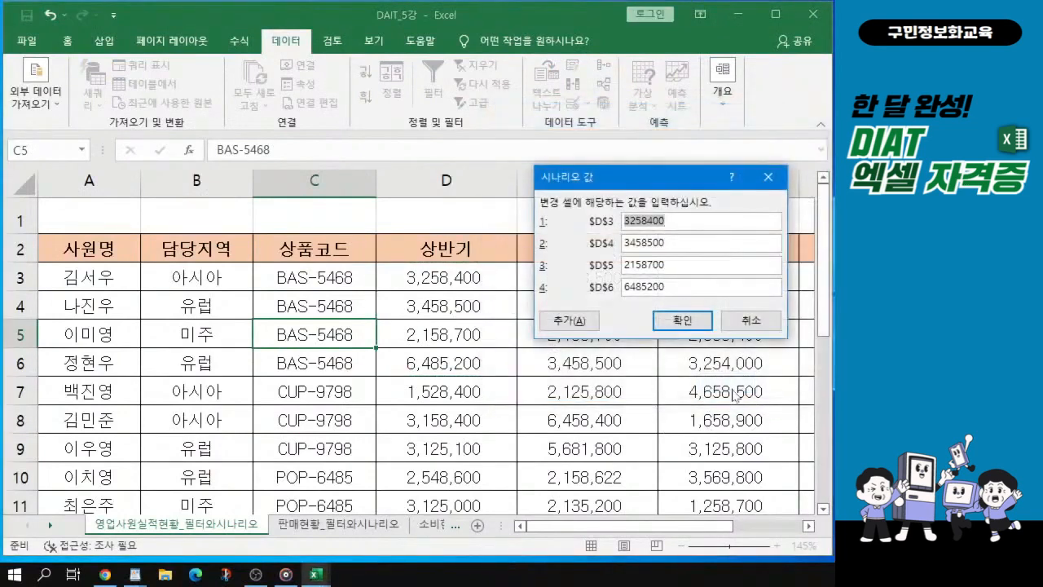
Set the 거래금액증가 scenario values to 3758400 for D3, 3958500 for D4, 2658700 for D5 and 6985200 for D6.
{"action": "left_click_drag", "start_coordinate": [594, 181], "coordinate": [562, 163]}
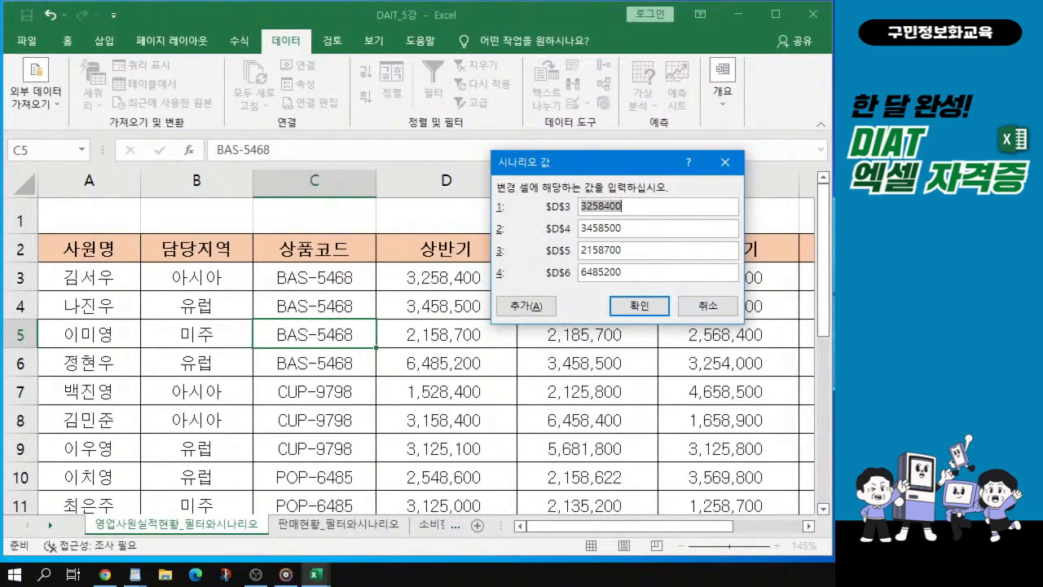
{"action": "left_click_drag", "start_coordinate": [618, 166], "coordinate": [611, 152]}
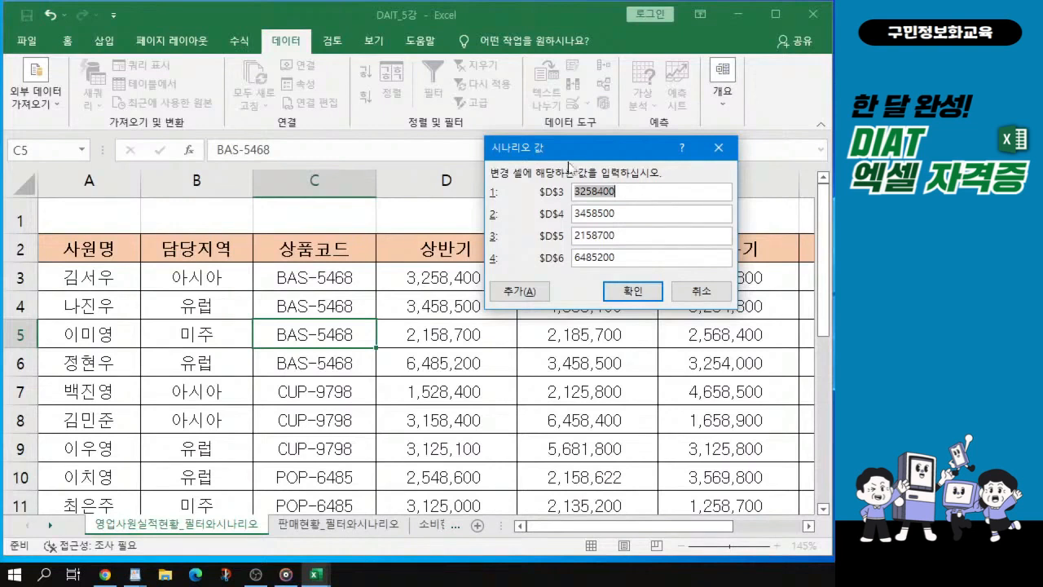
{"action": "left_click_drag", "start_coordinate": [575, 150], "coordinate": [534, 158]}
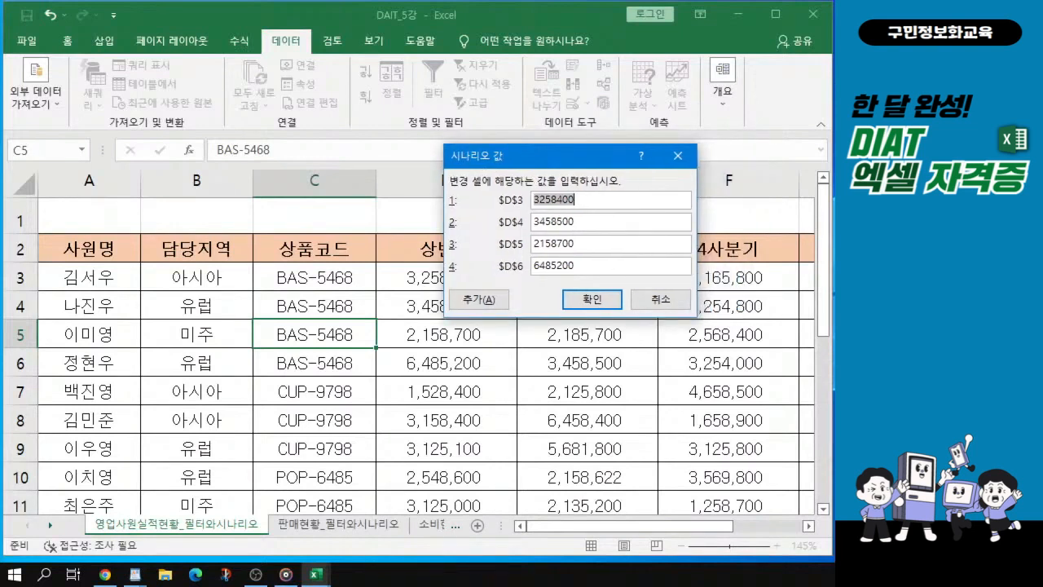
{"action": "left_click", "coordinate": [541, 200]}
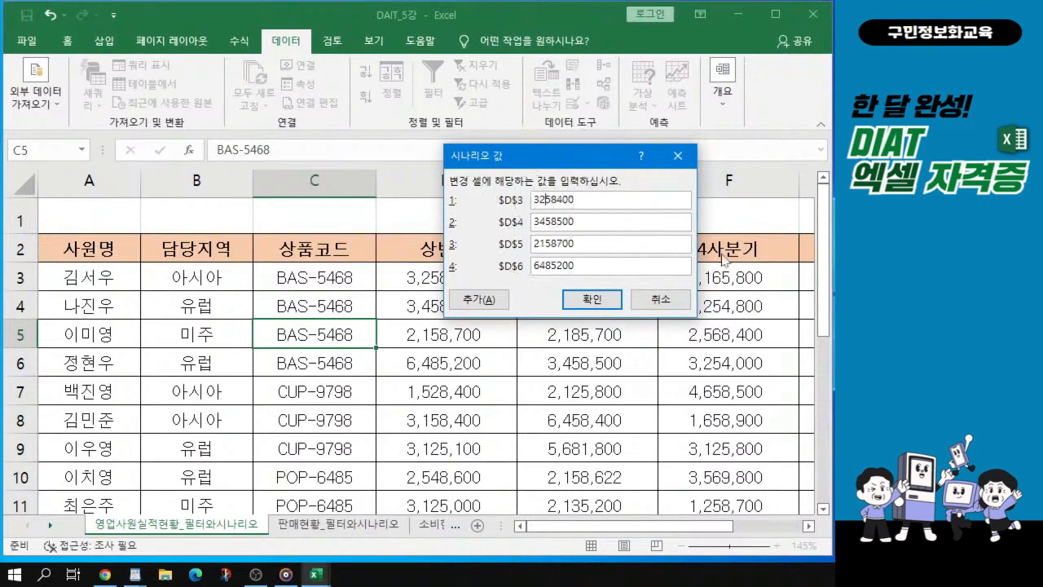
{"action": "key", "text": "BackSpace"}
{"action": "type", "text": "7"}
{"action": "left_click", "coordinate": [545, 222]}
{"action": "key", "text": "BackSpace"}
{"action": "type", "text": "9"}
{"action": "left_click", "coordinate": [545, 244]}
{"action": "key", "text": "BackSpace"}
{"action": "type", "text": "6"}
{"action": "left_click", "coordinate": [545, 265]}
{"action": "key", "text": "BackSpace"}
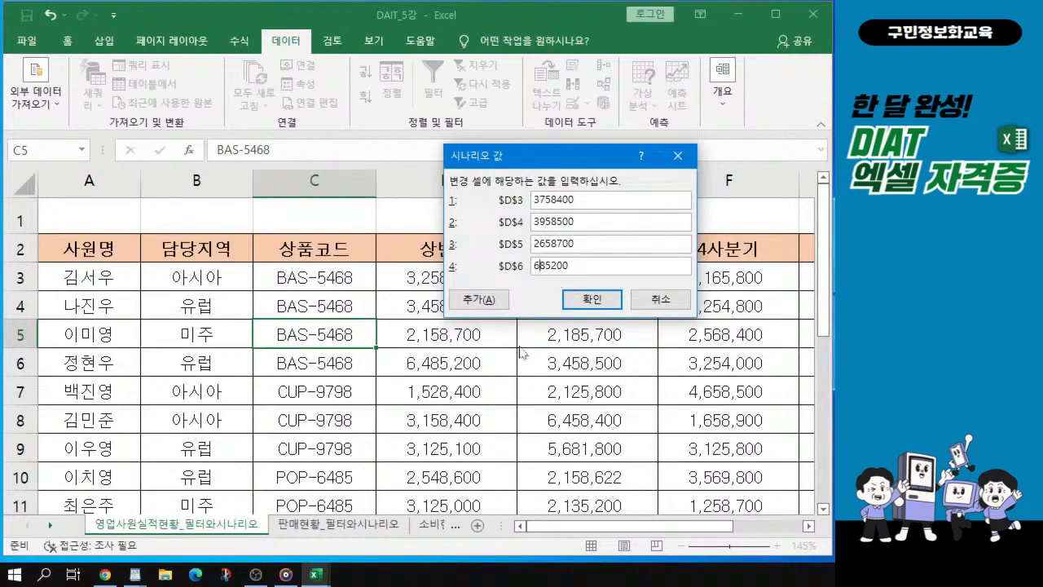
{"action": "type", "text": "9"}
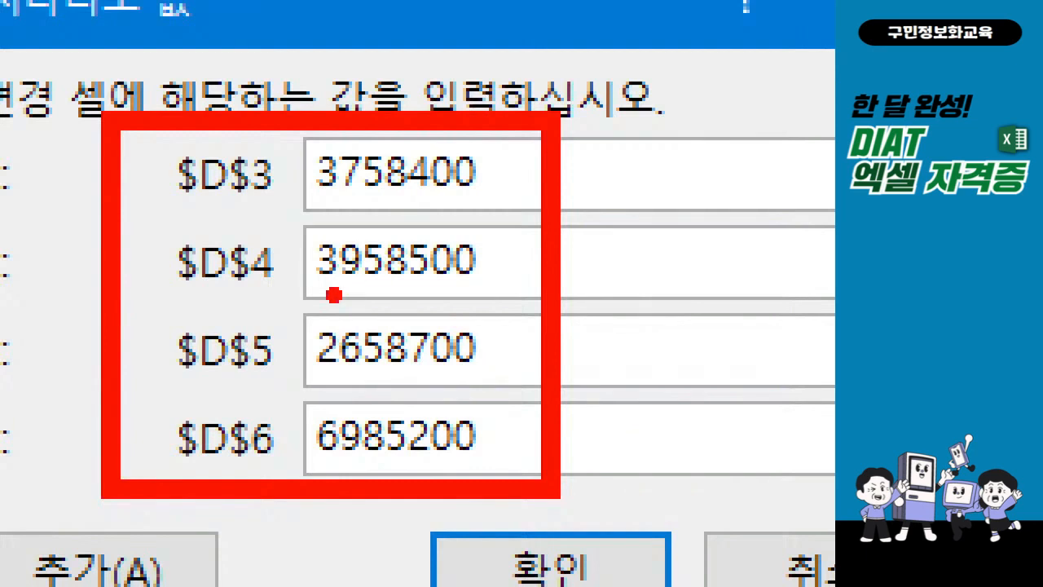
{"action": "left_click_drag", "start_coordinate": [331, 295], "coordinate": [365, 295]}
{"action": "left_click_drag", "start_coordinate": [336, 392], "coordinate": [364, 392]}
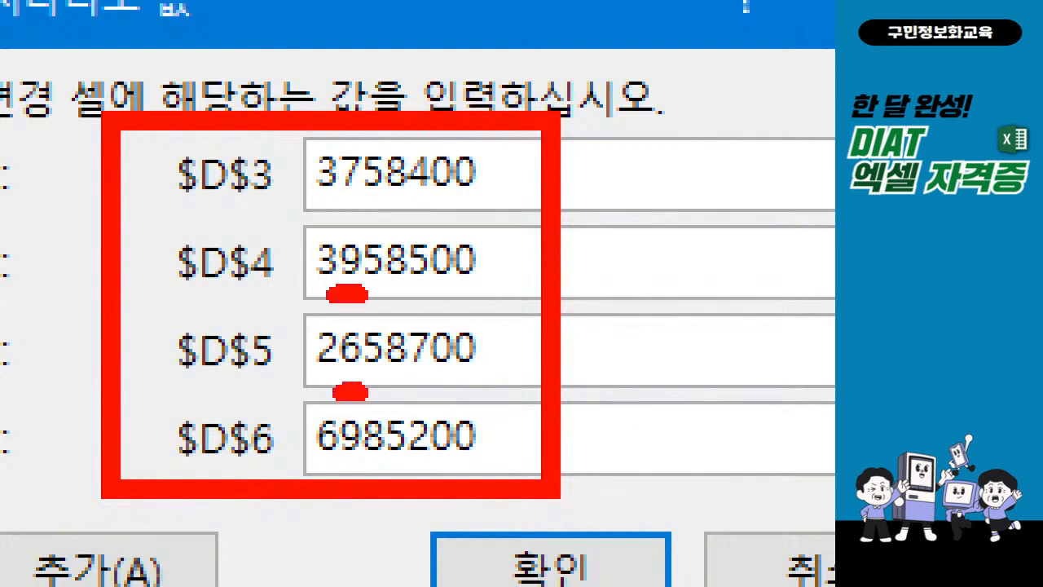
{"action": "left_click_drag", "start_coordinate": [336, 466], "coordinate": [366, 466]}
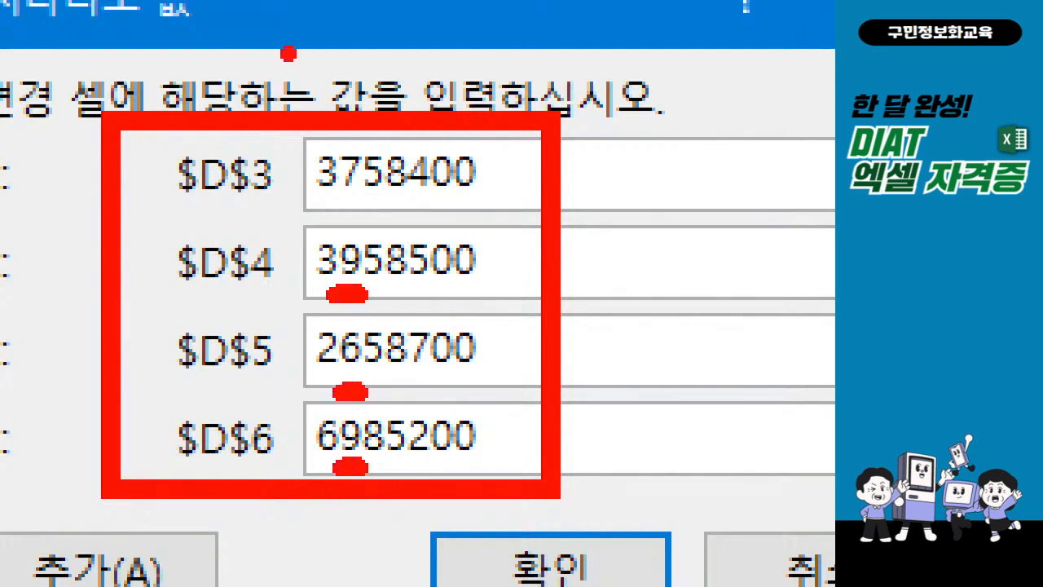
{"action": "left_click_drag", "start_coordinate": [331, 199], "coordinate": [357, 199]}
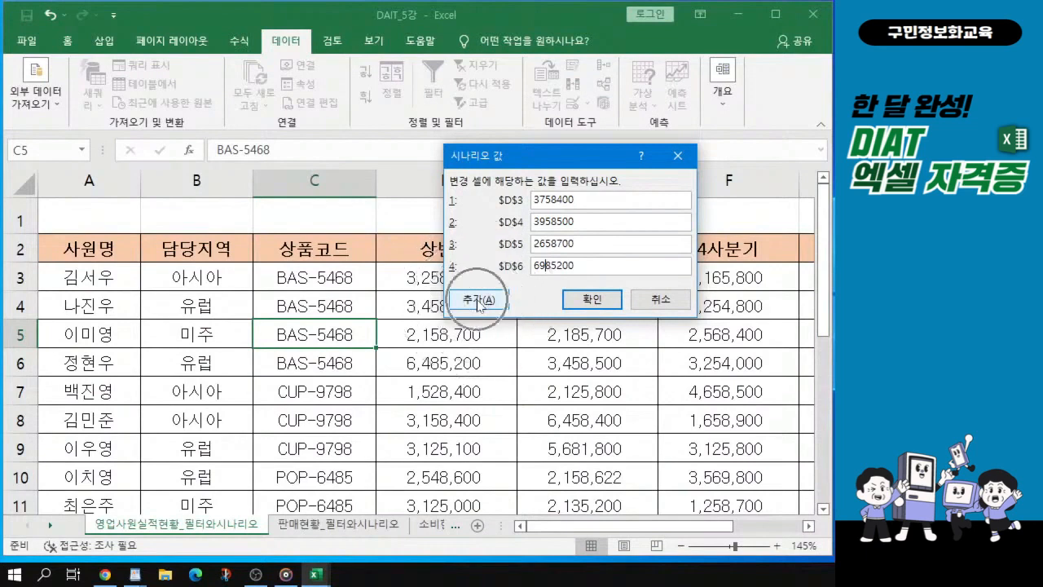
Store the 거래금액증가 scenario and start another one named 거래금액감소.
{"action": "left_click", "coordinate": [479, 303]}
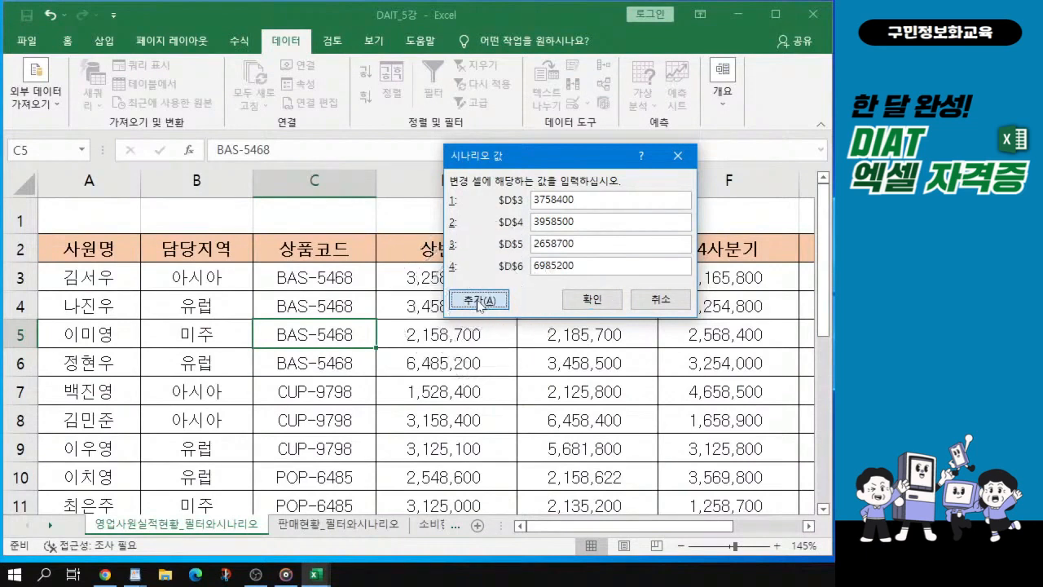
{"action": "left_click", "coordinate": [479, 303]}
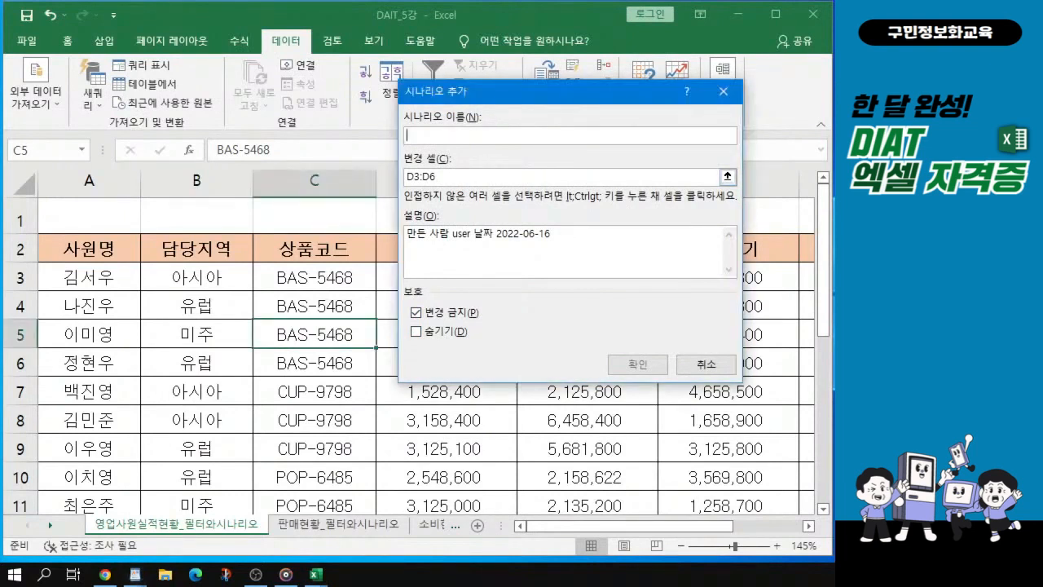
{"action": "type", "text": "거래금"}
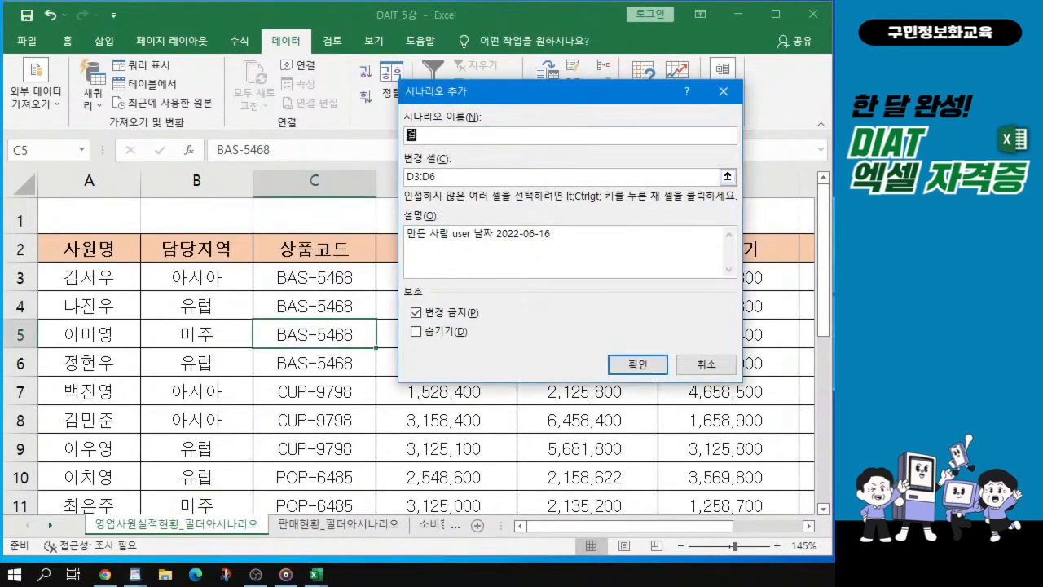
{"action": "type", "text": "액가ㅁ소"}
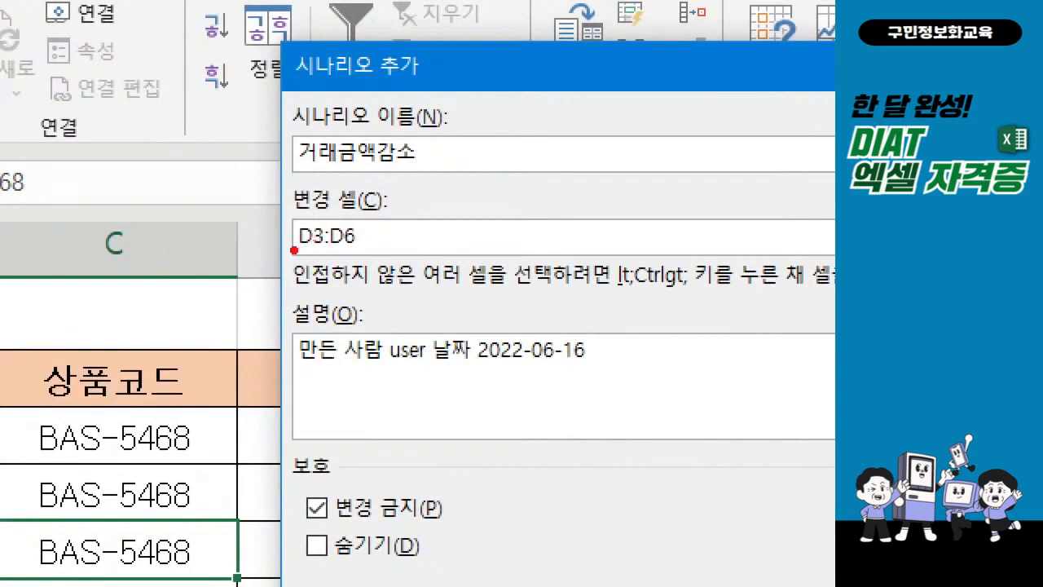
{"action": "left_click_drag", "start_coordinate": [297, 257], "coordinate": [354, 256]}
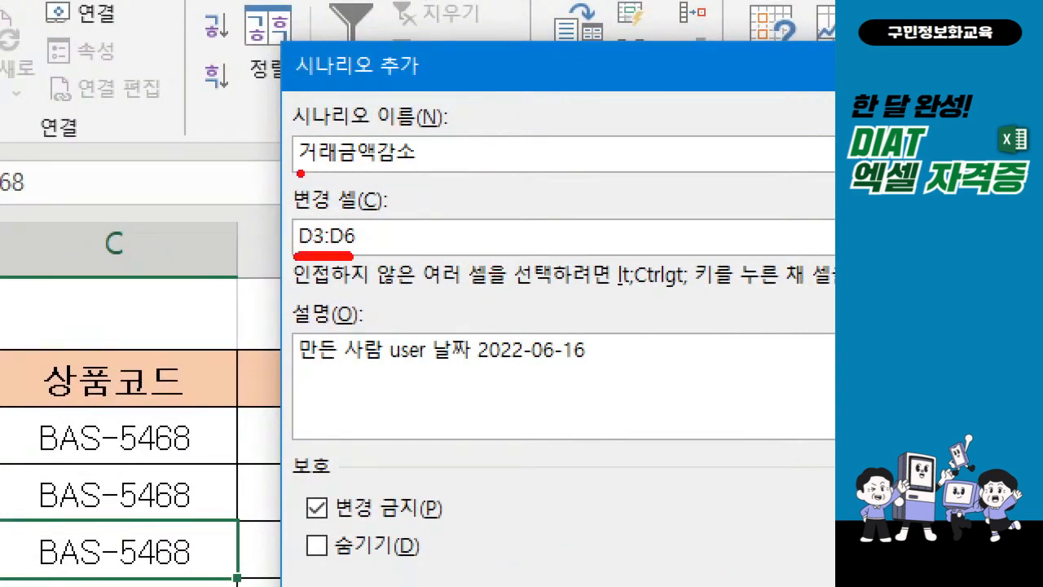
{"action": "left_click_drag", "start_coordinate": [297, 171], "coordinate": [419, 174]}
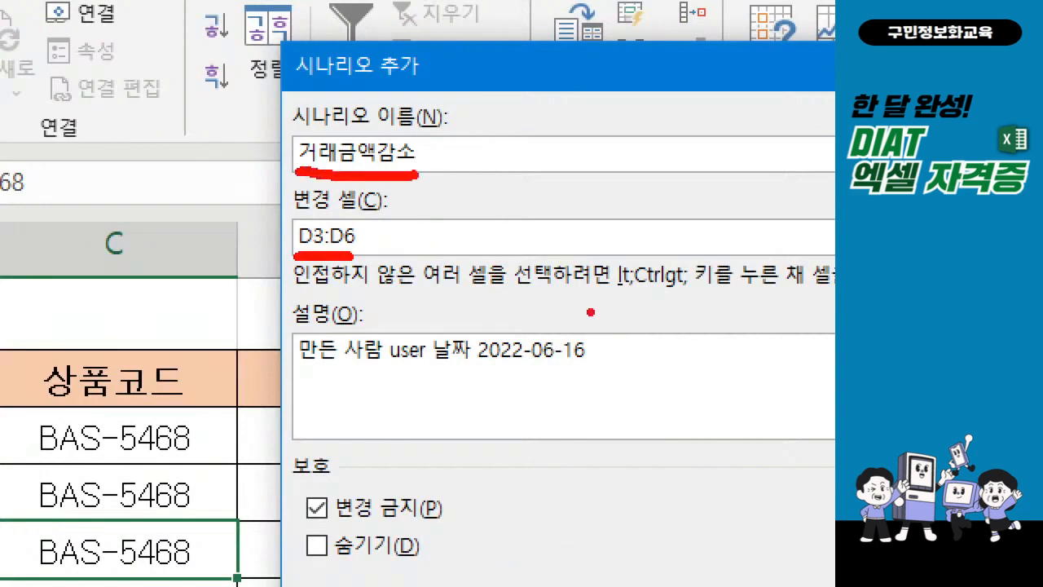
{"action": "key", "text": "Escape"}
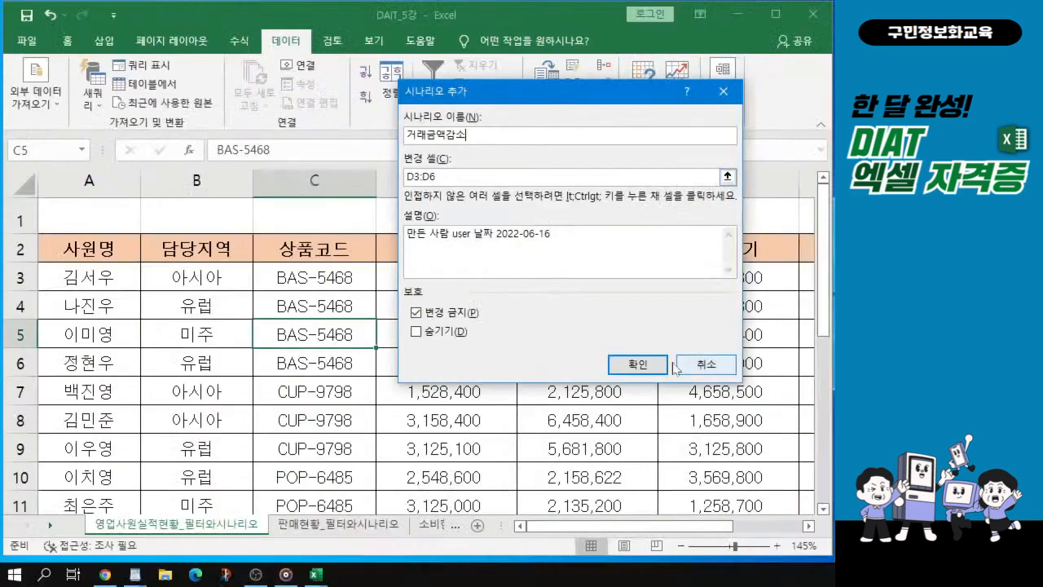
Keep D3:D6 as the changing cells of the 거래금액감소 scenario and continue to its values.
{"action": "key", "text": "ctrl"}
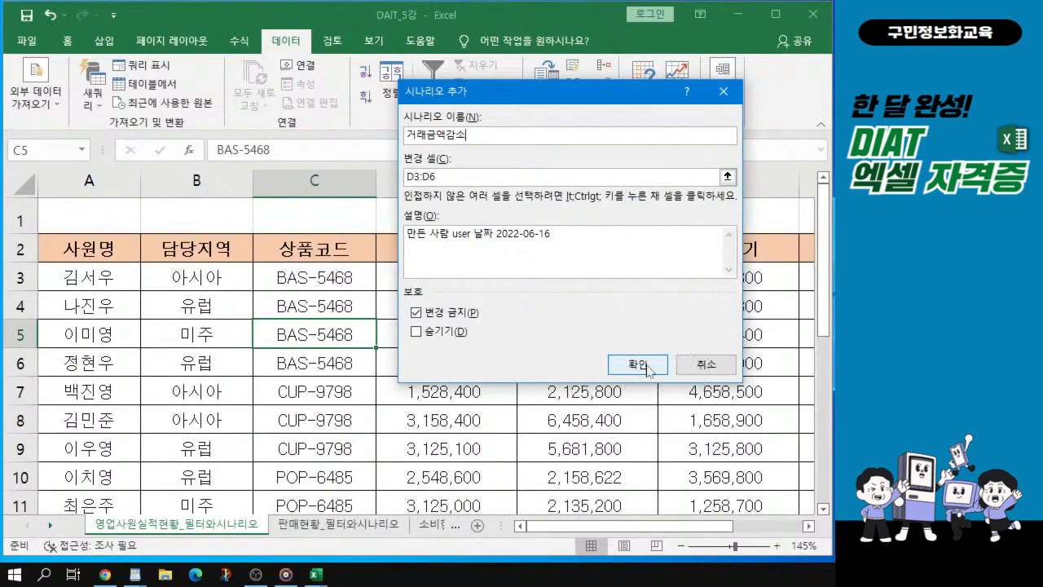
{"action": "key", "text": "ctrl"}
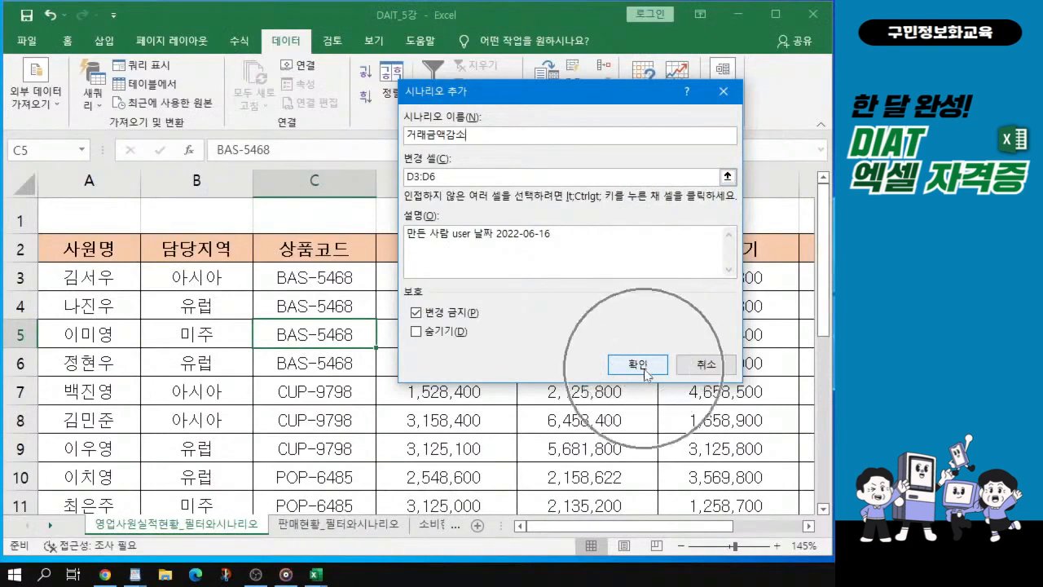
{"action": "key", "text": "ctrl"}
{"action": "key", "text": "ctrl"}
{"action": "key", "text": "ctrl"}
{"action": "key", "text": "ctrl"}
{"action": "left_click", "coordinate": [643, 369]}
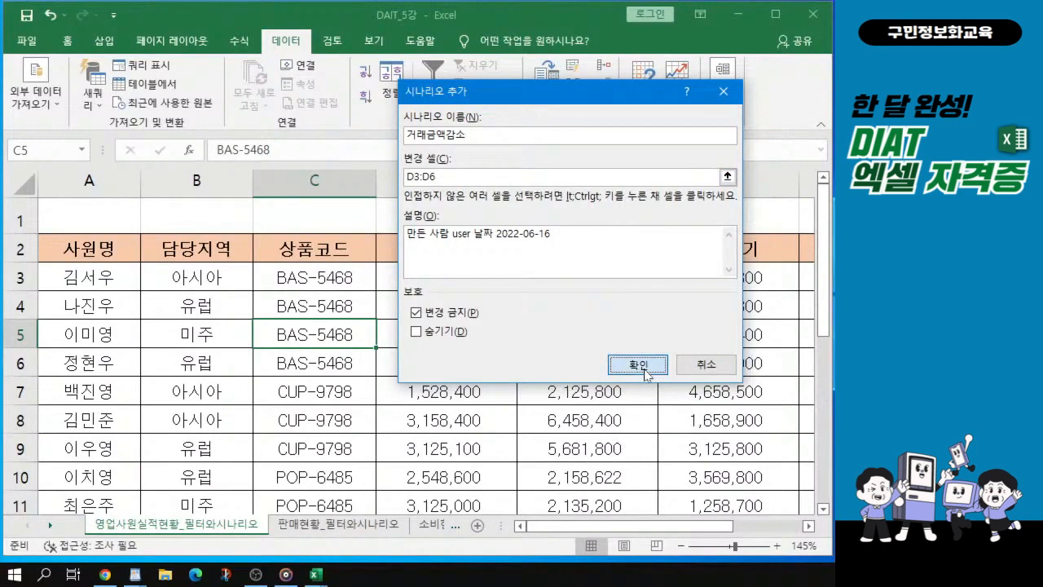
{"action": "key", "text": "ctrl"}
{"action": "key", "text": "ctrl"}
{"action": "left_click", "coordinate": [643, 369]}
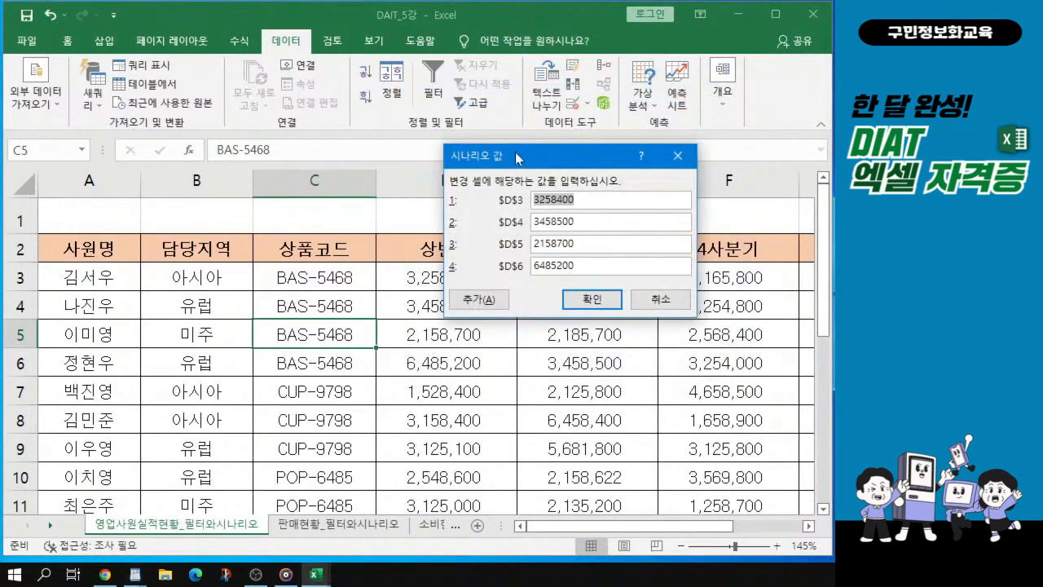
Set the 거래금액감소 scenario values to 2758400 for D3, 2958500 for D4, 1658700 for D5 and 5985200 for D6, and confirm them.
{"action": "left_click_drag", "start_coordinate": [520, 157], "coordinate": [483, 161]}
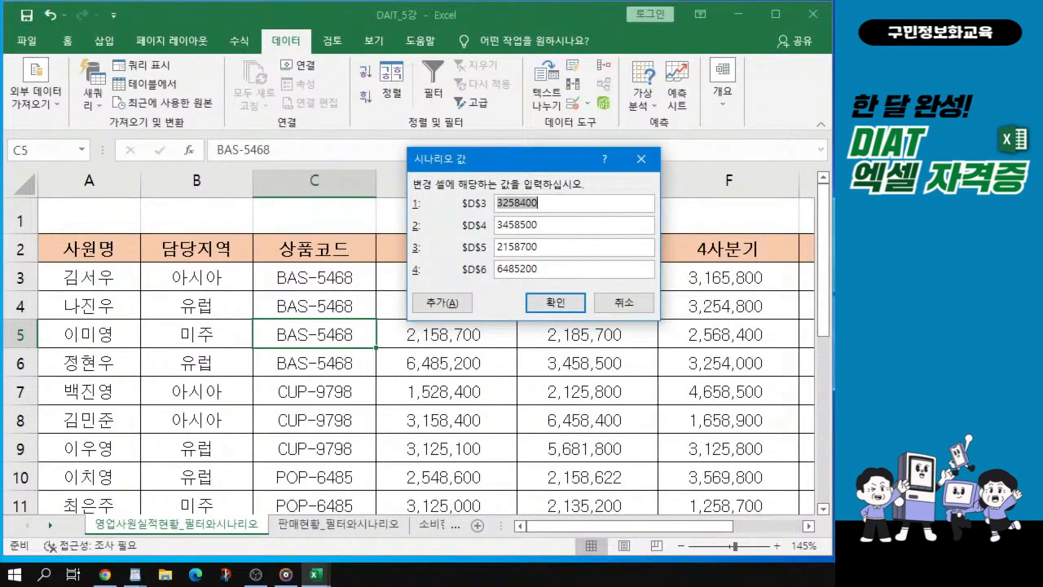
{"action": "left_click", "coordinate": [539, 203]}
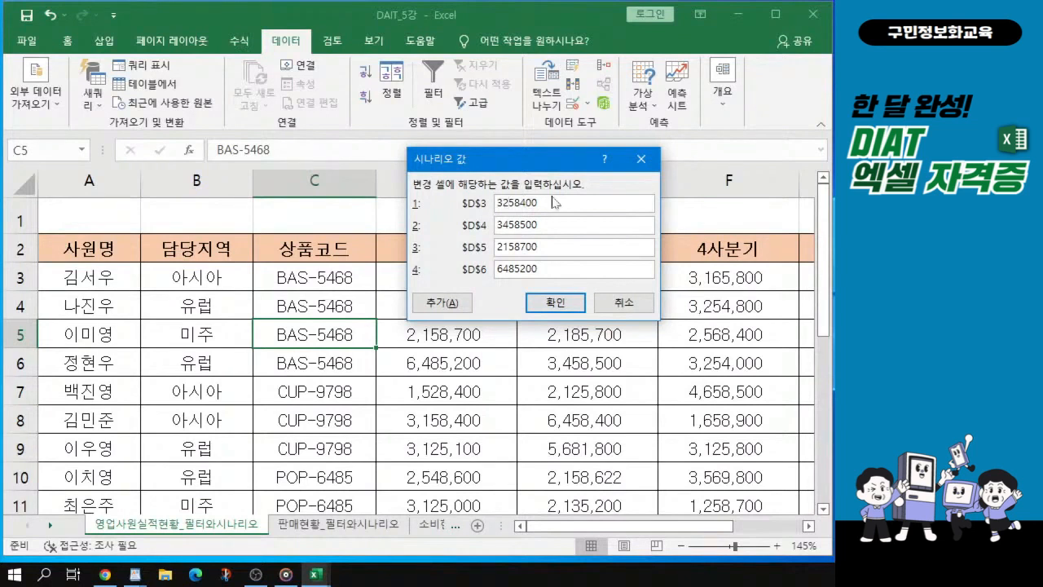
{"action": "key", "text": "BackSpace"}
{"action": "key", "text": "BackSpace"}
{"action": "type", "text": "27"}
{"action": "left_click_drag", "start_coordinate": [503, 225], "coordinate": [496, 225]}
{"action": "type", "text": "29"}
{"action": "left_click_drag", "start_coordinate": [507, 247], "coordinate": [495, 247]}
{"action": "type", "text": "16"}
{"action": "left_click_drag", "start_coordinate": [507, 269], "coordinate": [495, 268]}
{"action": "type", "text": "59"}
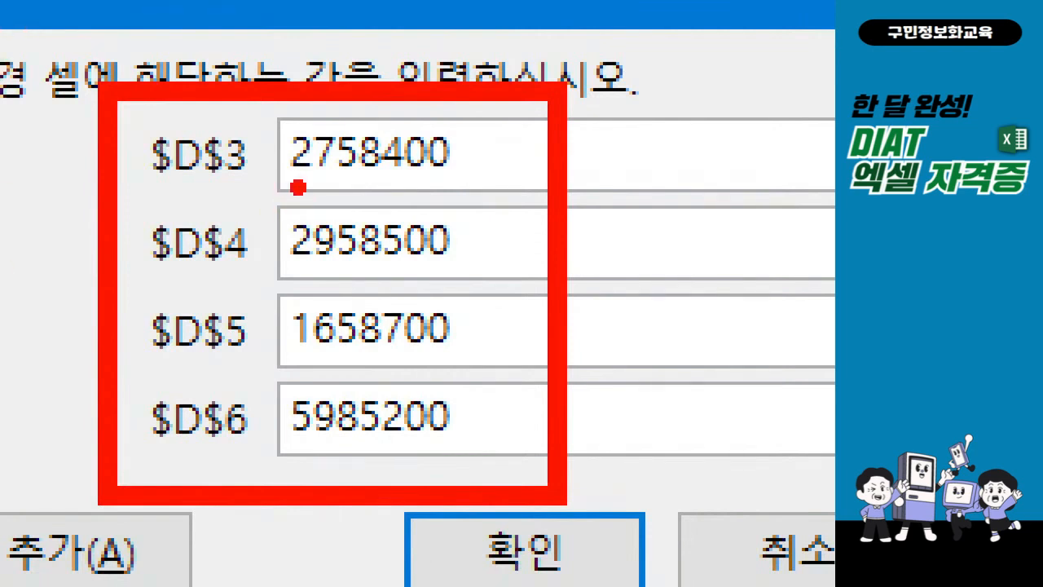
{"action": "left_click_drag", "start_coordinate": [279, 187], "coordinate": [325, 188]}
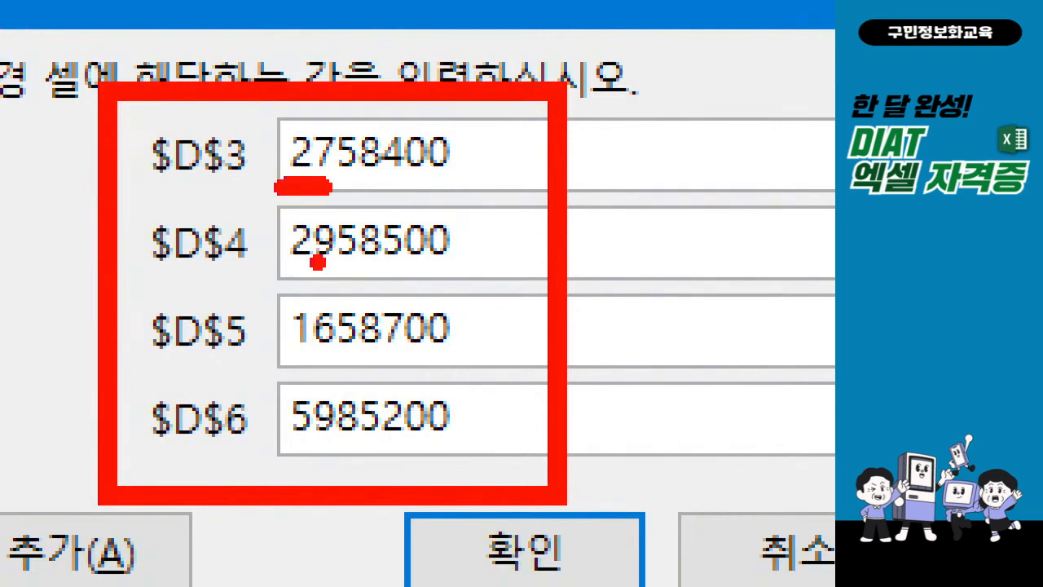
{"action": "left_click_drag", "start_coordinate": [285, 276], "coordinate": [337, 279]}
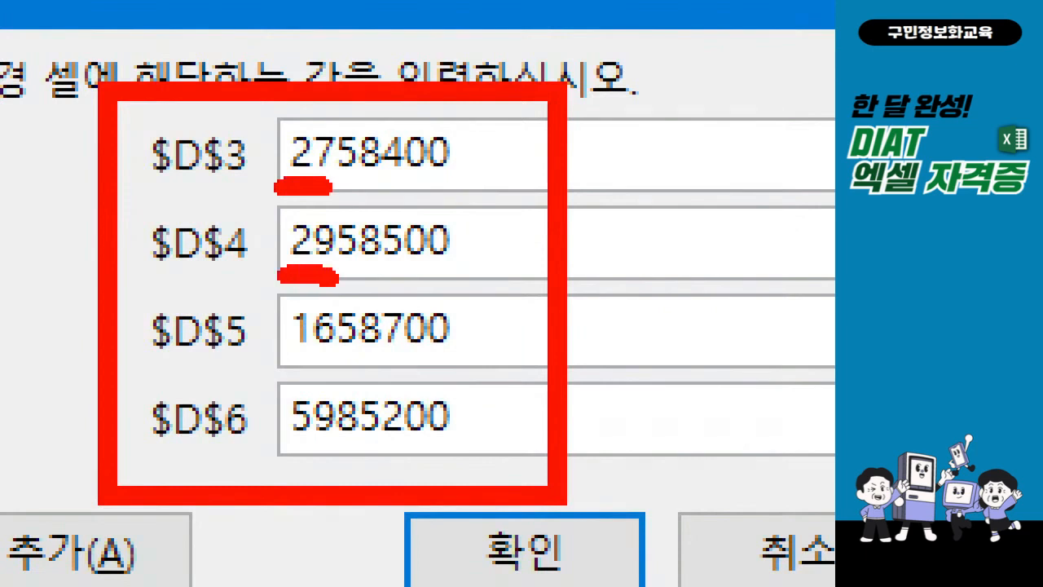
{"action": "left_click_drag", "start_coordinate": [285, 360], "coordinate": [349, 359]}
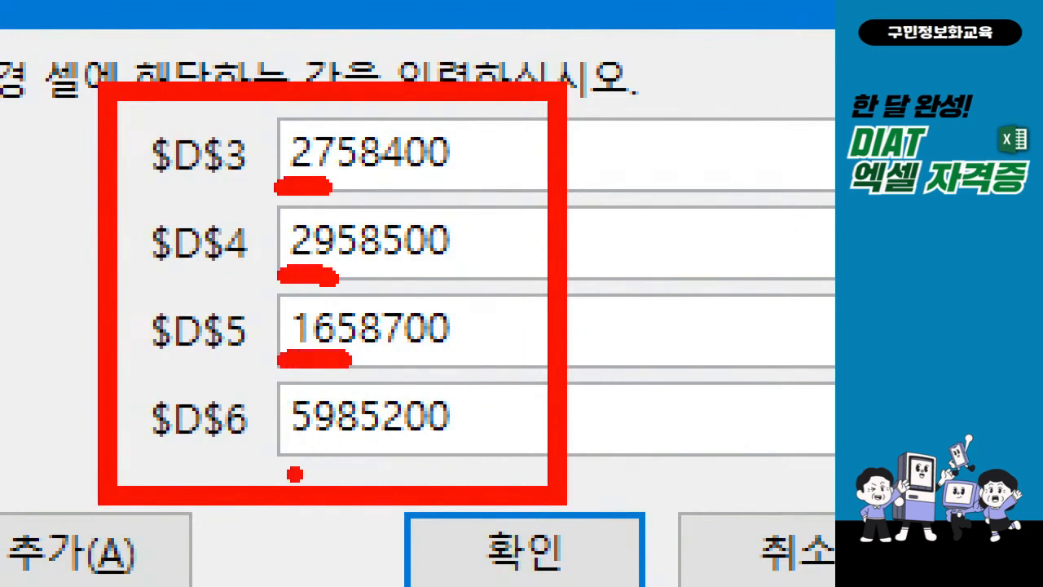
{"action": "left_click_drag", "start_coordinate": [272, 446], "coordinate": [340, 444]}
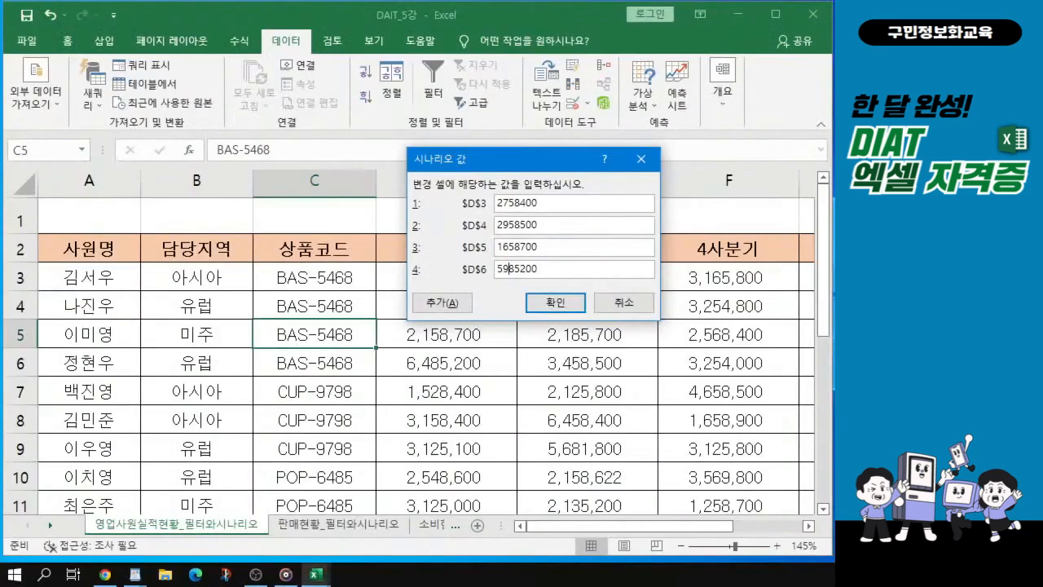
{"action": "left_click", "coordinate": [550, 304]}
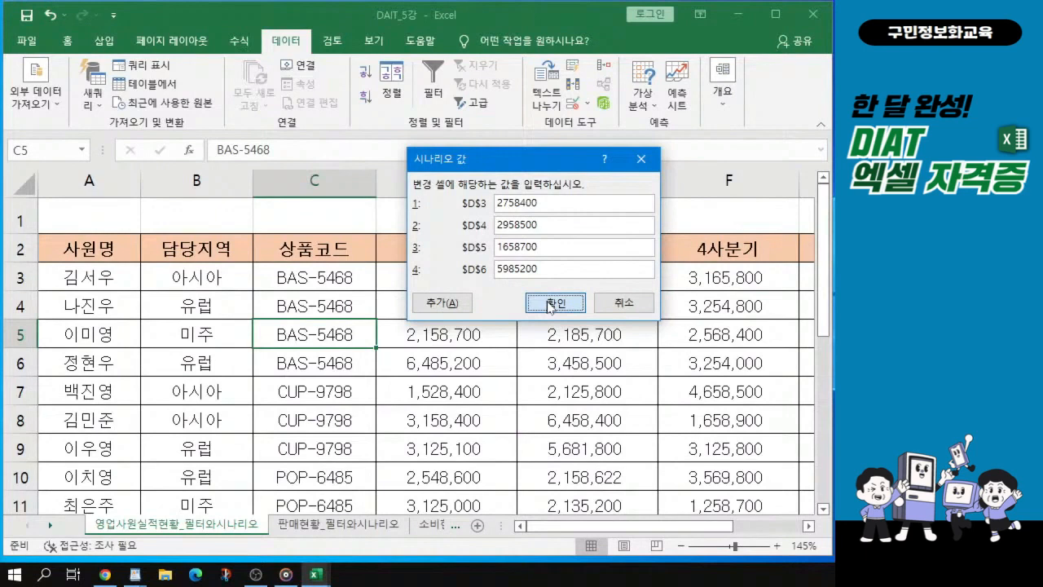
{"action": "left_click", "coordinate": [551, 304]}
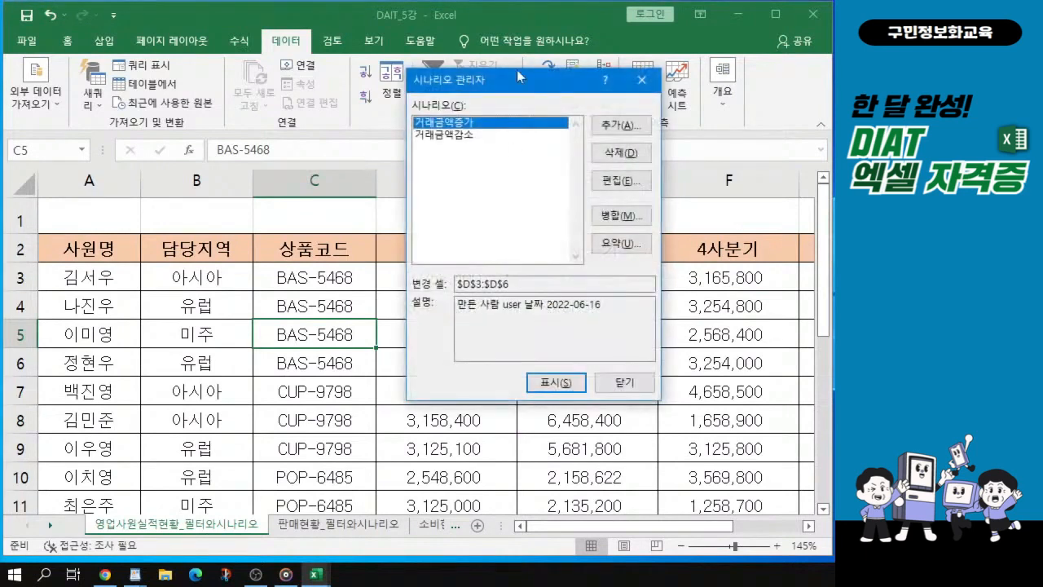
Open the scenario summary settings from the Scenario Manager with 시나리오 요약 as the report type.
{"action": "left_click_drag", "start_coordinate": [518, 77], "coordinate": [384, 95]}
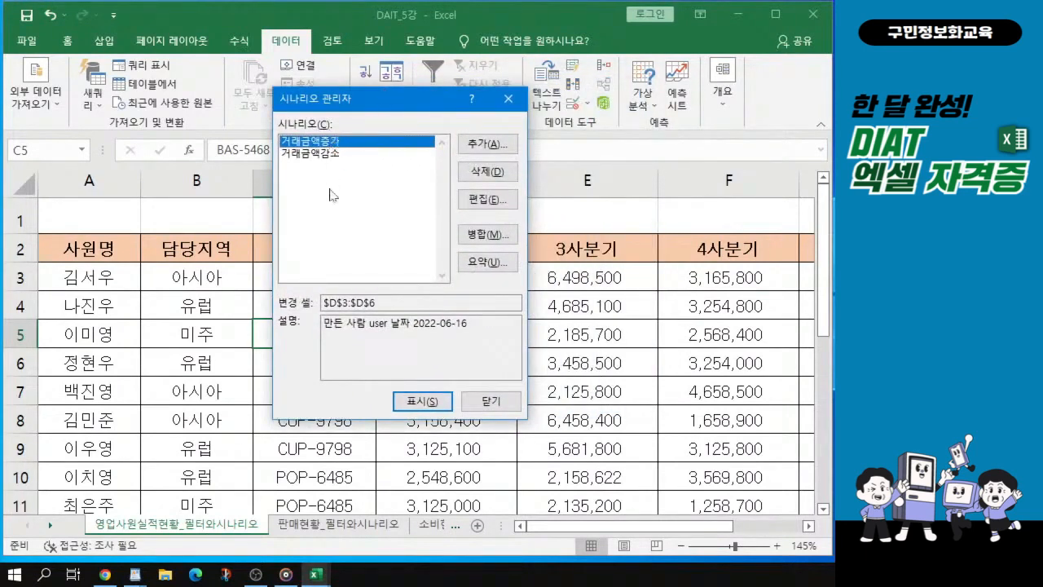
{"action": "left_click", "coordinate": [483, 263]}
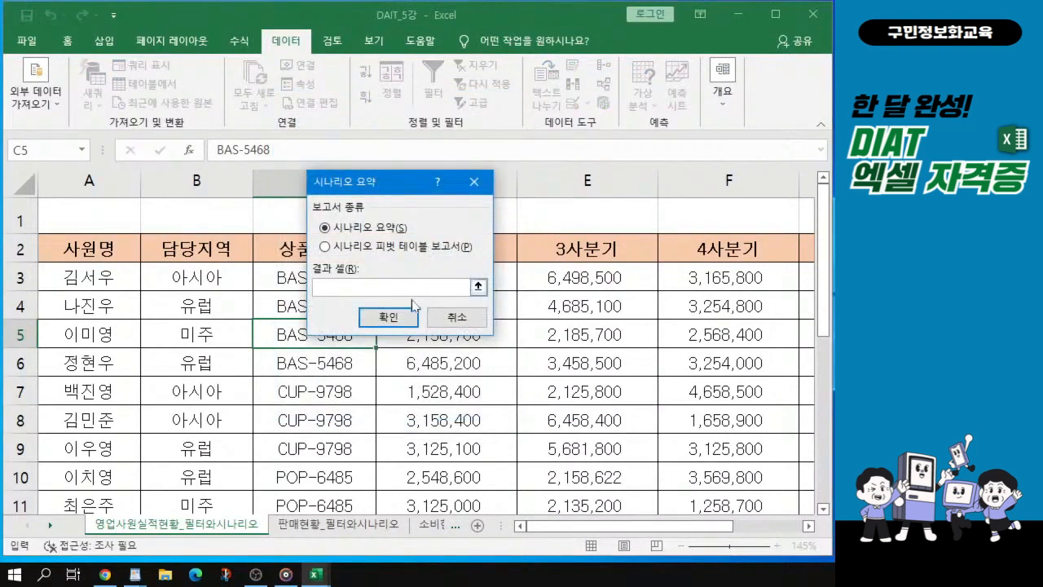
{"action": "key", "text": "ctrl"}
{"action": "key", "text": "alt+Tab"}
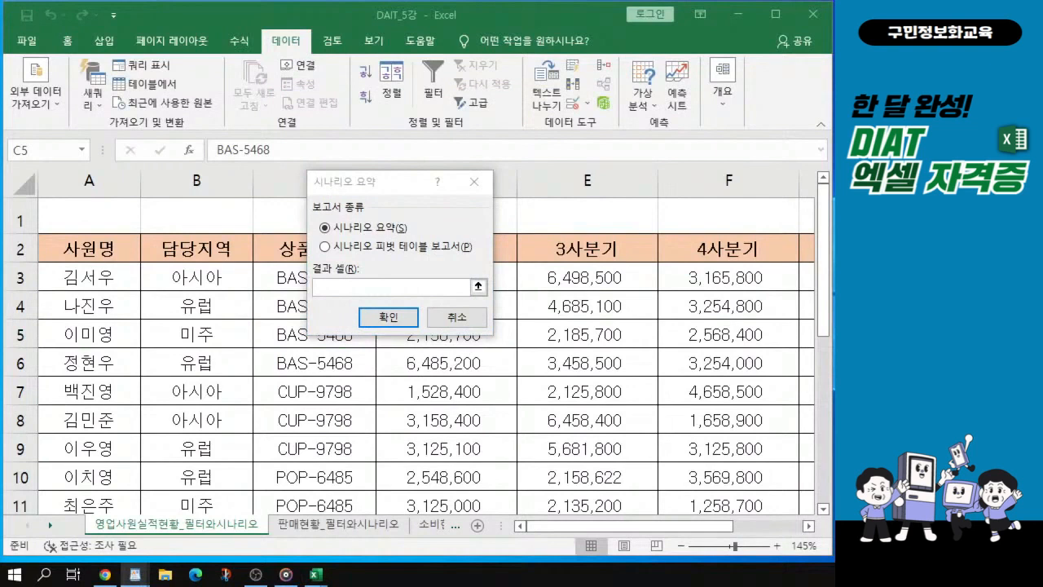
{"action": "key", "text": "alt+Tab"}
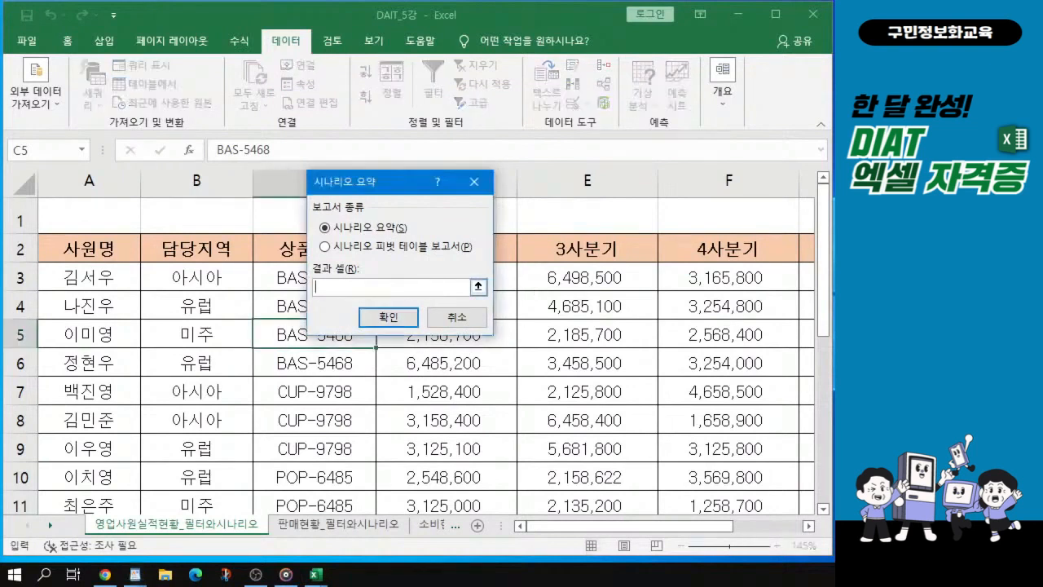
{"action": "key", "text": "ctrl"}
{"action": "key", "text": "ctrl"}
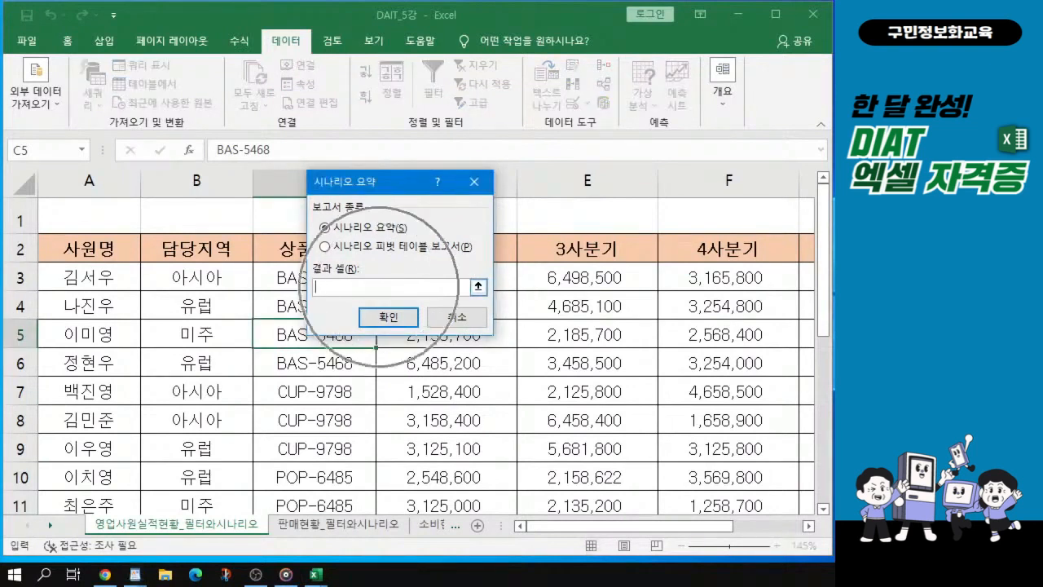
Set the summary's result cells to the 총합계 amounts of the BAS-5468 rows, $G$3:$G$6.
{"action": "left_click_drag", "start_coordinate": [648, 526], "coordinate": [724, 547]}
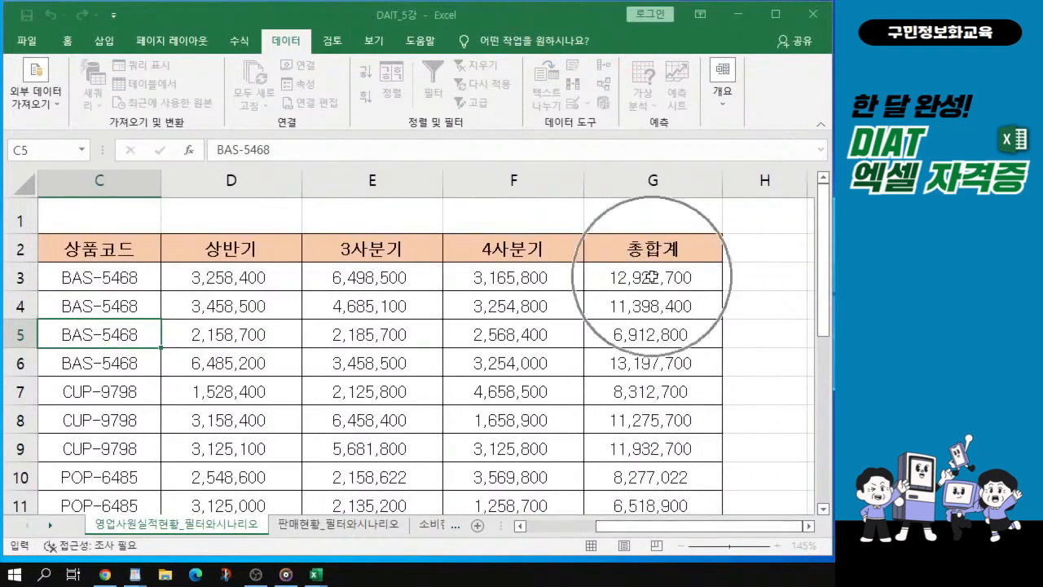
{"action": "left_click", "coordinate": [652, 277]}
{"action": "key", "text": "ctrl"}
{"action": "key", "text": "ctrl"}
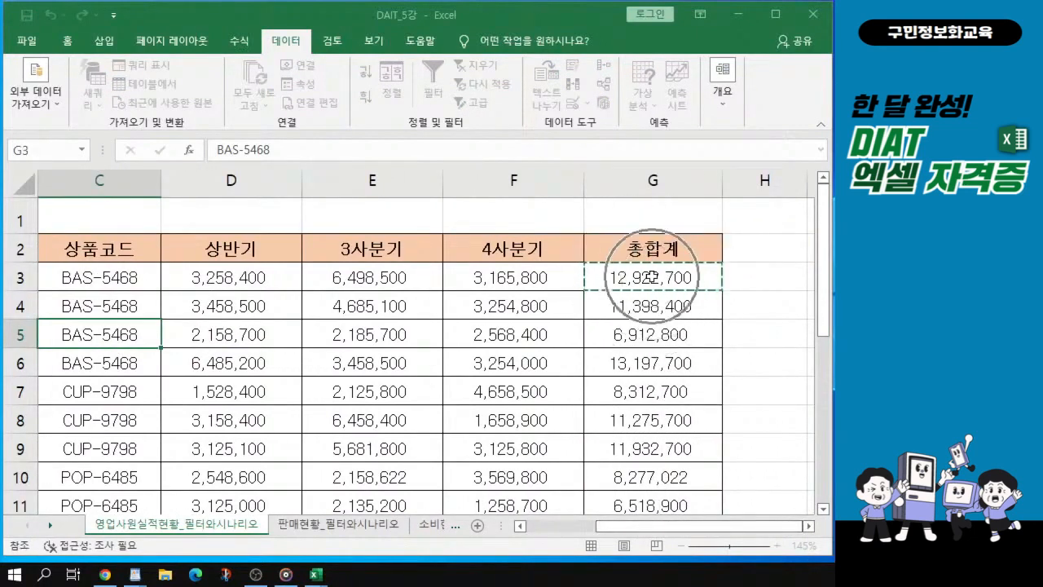
{"action": "left_click_drag", "start_coordinate": [652, 277], "coordinate": [658, 360]}
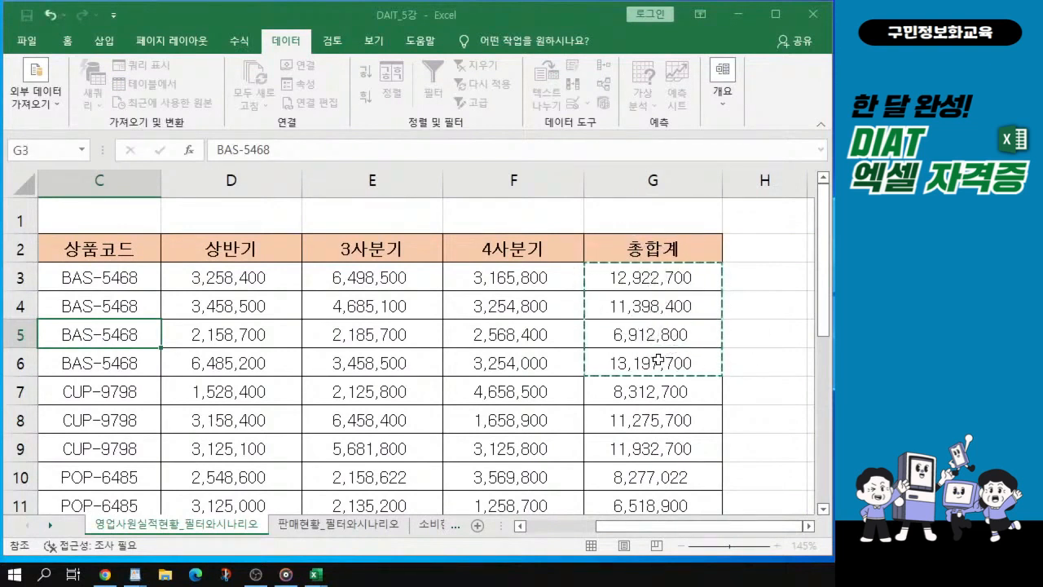
{"action": "left_click_drag", "start_coordinate": [659, 279], "coordinate": [661, 366]}
Look at the finished 부분합과 시나리오 완성 workbook to check which result cells its summary uses.
{"action": "left_click_drag", "start_coordinate": [681, 528], "coordinate": [598, 542]}
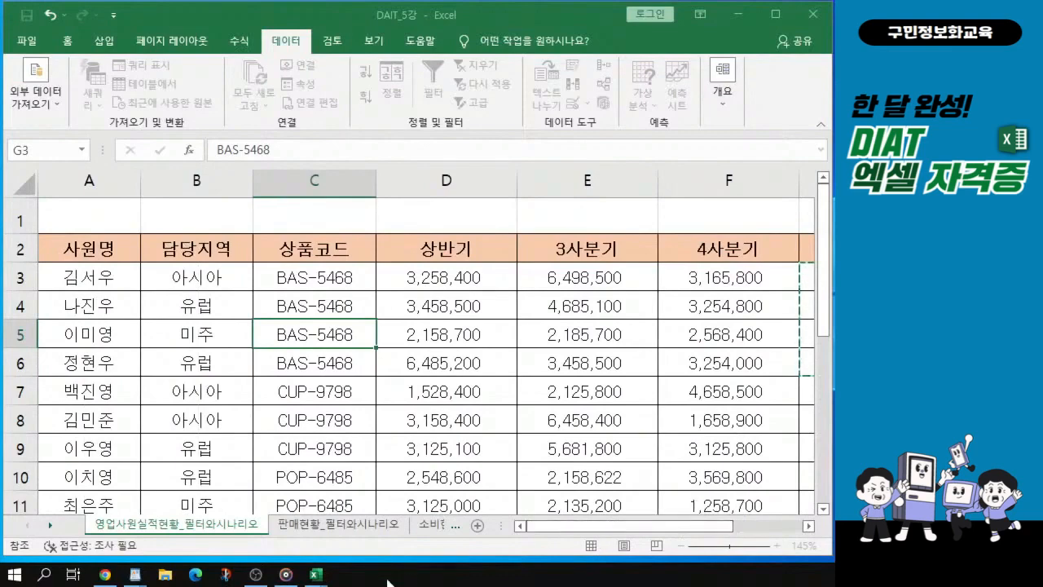
{"action": "mouse_move", "coordinate": [316, 574]}
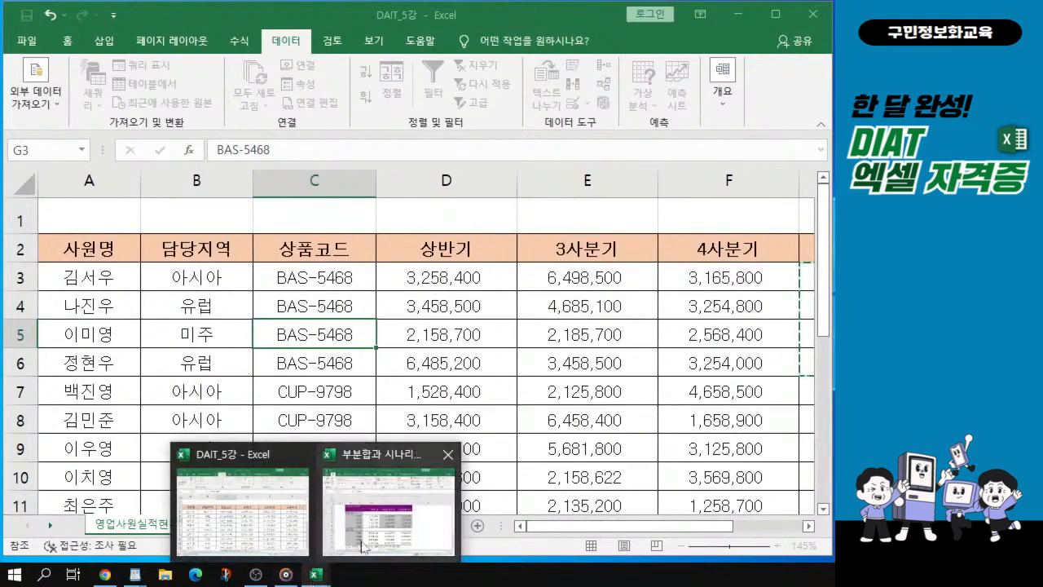
{"action": "left_click", "coordinate": [389, 533]}
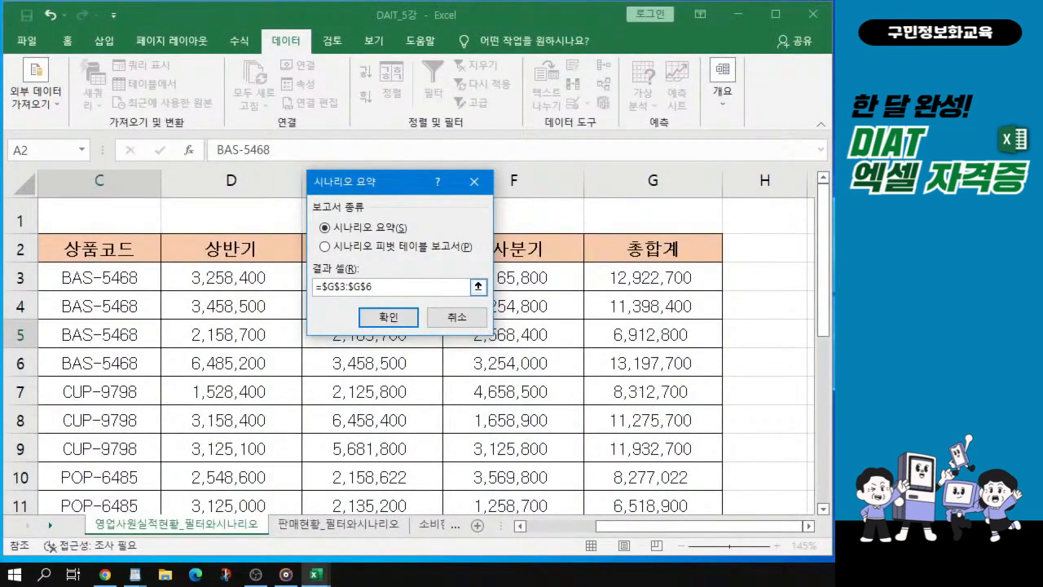
Generate the 시나리오 요약 report using $G$3:$G$6 as the result cells.
{"action": "key", "text": "ctrl+1"}
{"action": "left_click", "coordinate": [389, 286]}
{"action": "mouse_move", "coordinate": [229, 262]}
{"action": "left_mouse_down"}
{"action": "mouse_move", "coordinate": [236, 291]}
{"action": "mouse_move", "coordinate": [397, 319]}
{"action": "left_mouse_up"}
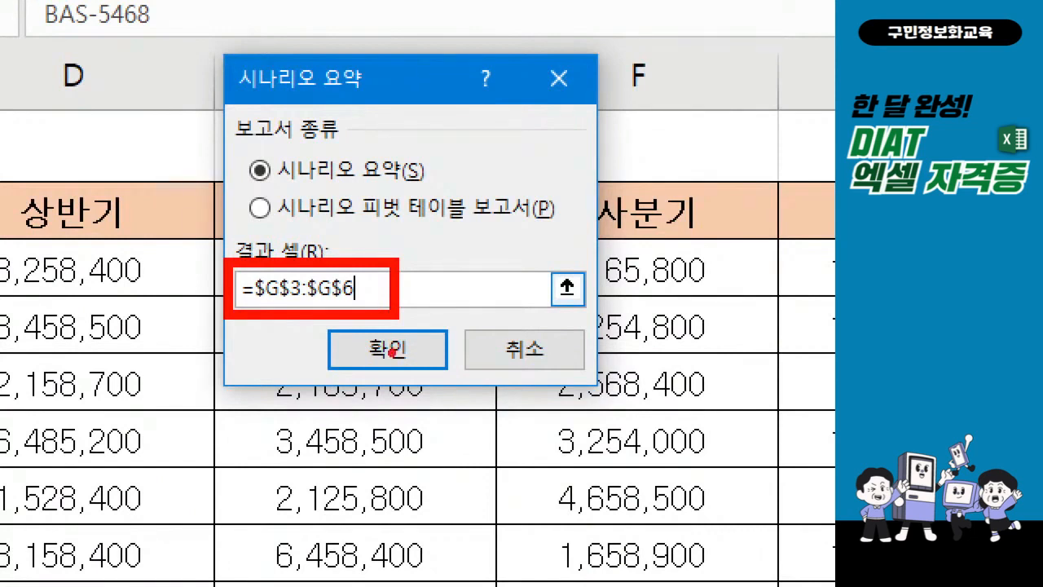
{"action": "key", "text": "Escape"}
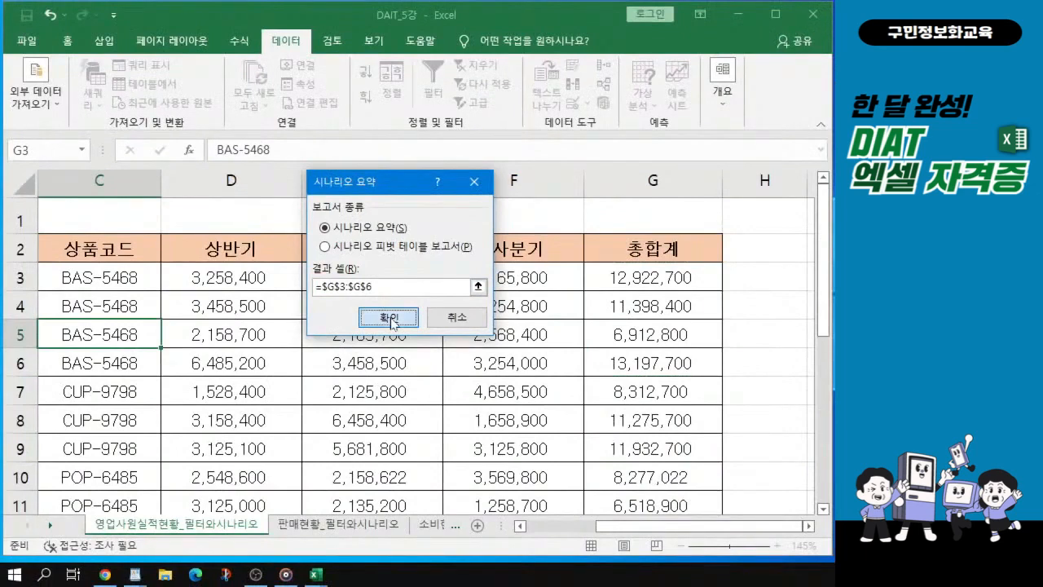
{"action": "left_click", "coordinate": [390, 319]}
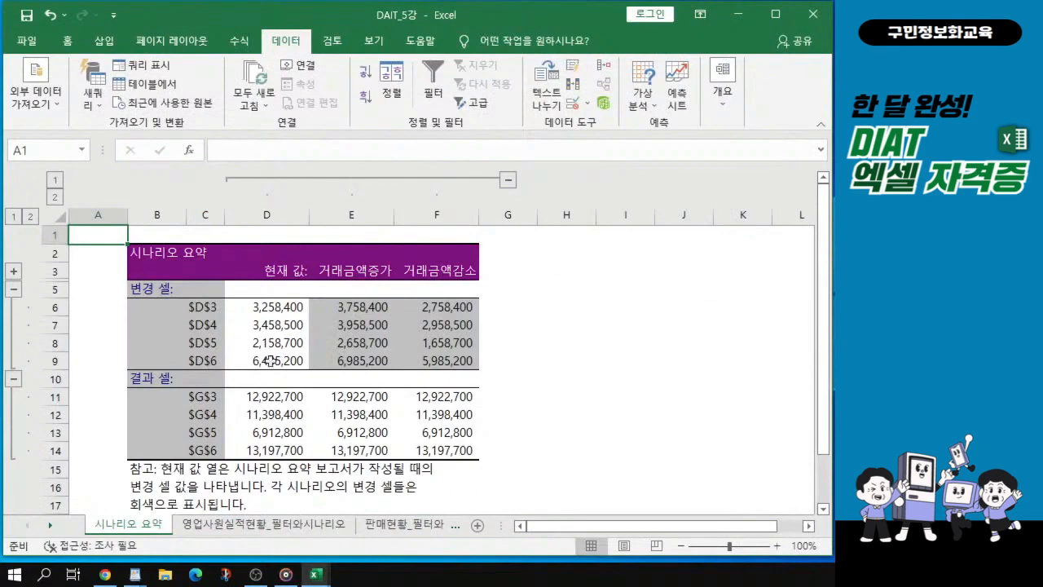
Compare the scenario summary with the finished 부분합과 시나리오 완성 workbook, checking its result cells and scenario names.
{"action": "left_click_drag", "start_coordinate": [0, 237], "coordinate": [488, 34]}
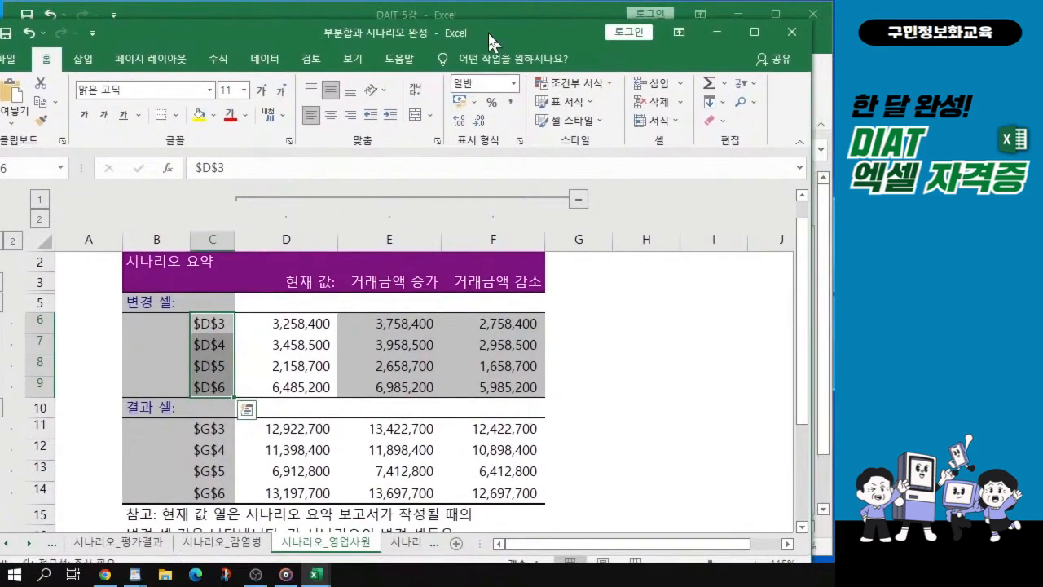
{"action": "key", "text": "ctrl+q"}
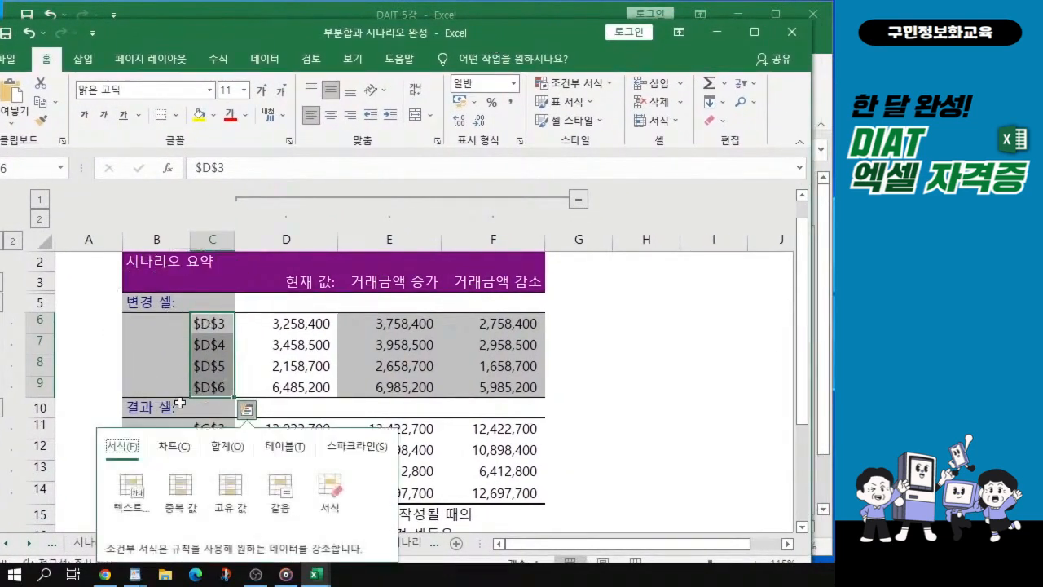
{"action": "left_click", "coordinate": [207, 427]}
{"action": "left_click_drag", "start_coordinate": [208, 427], "coordinate": [209, 472]}
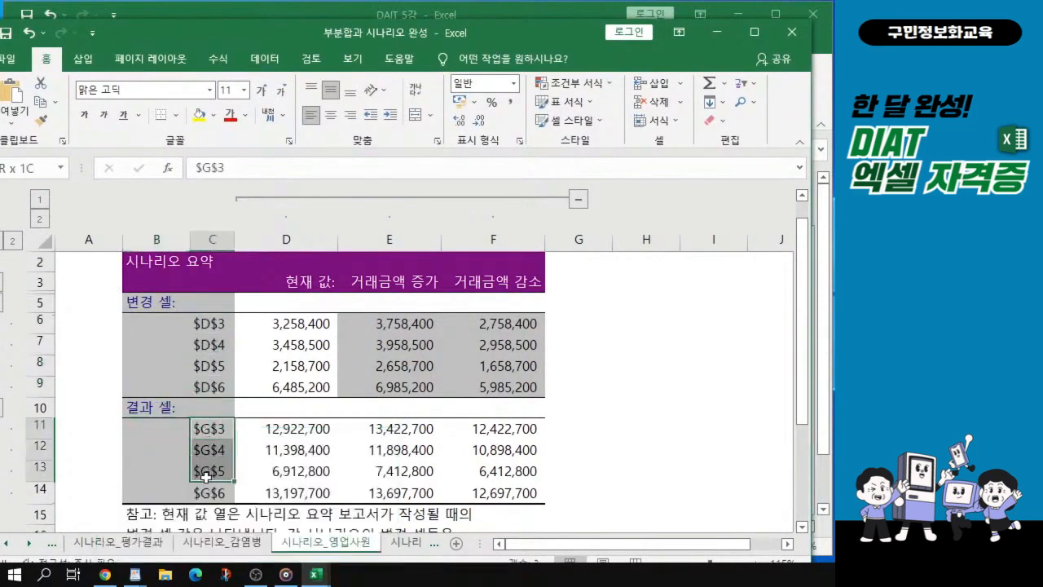
{"action": "left_click_drag", "start_coordinate": [362, 281], "coordinate": [536, 281]}
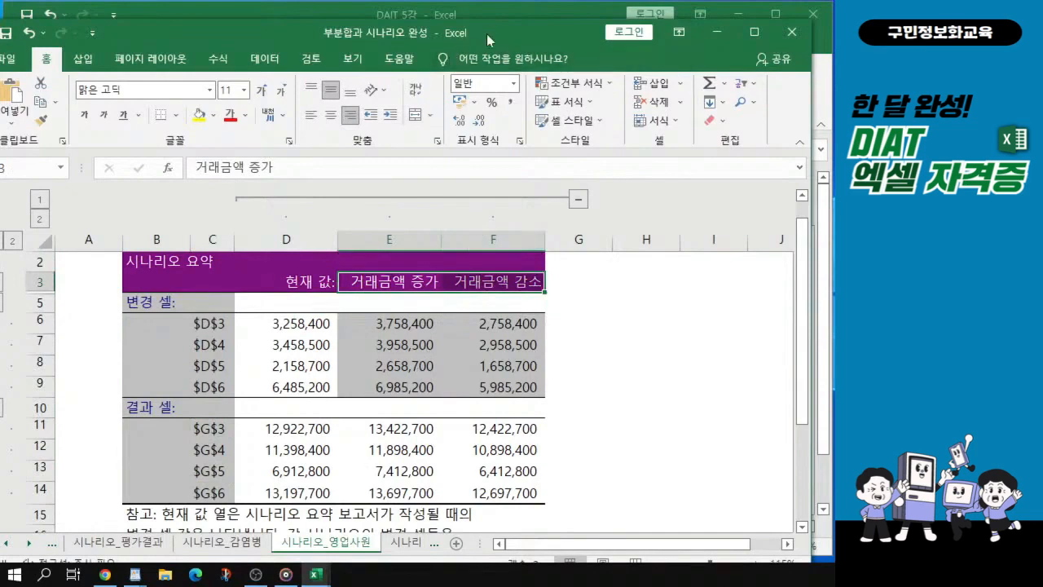
{"action": "left_click_drag", "start_coordinate": [488, 29], "coordinate": [0, 97]}
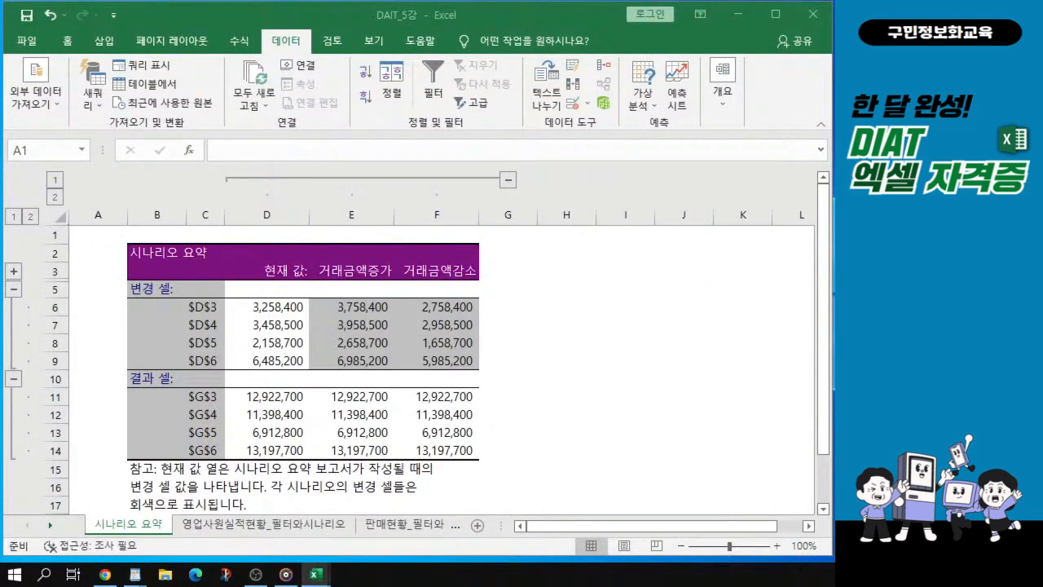
{"action": "left_click", "coordinate": [406, 356]}
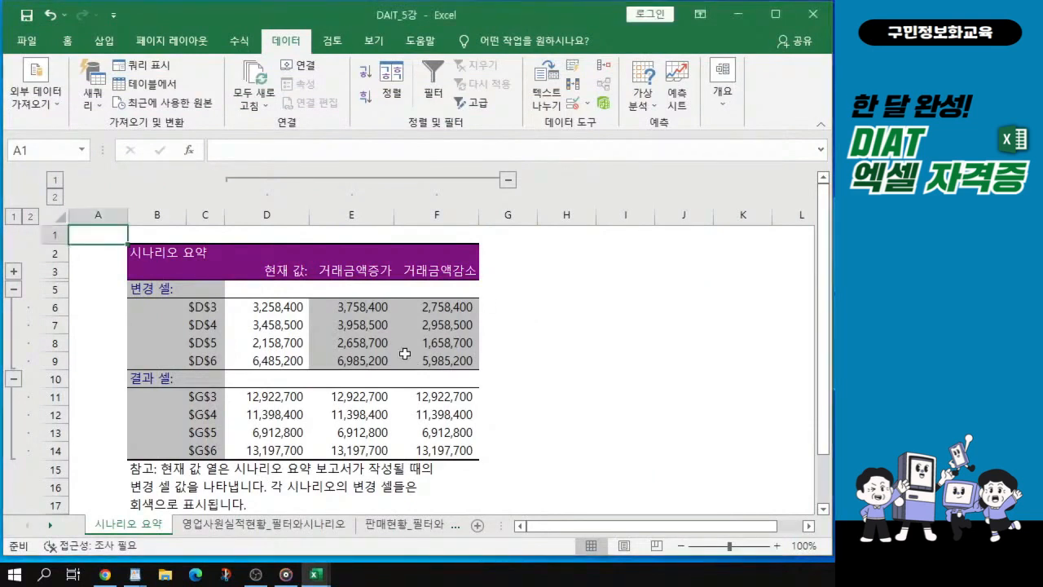
On the 판매현황_필터와시나리오 sheet, enter the criteria heading 조건 in cell B14 below the sales table.
{"action": "left_click", "coordinate": [399, 526]}
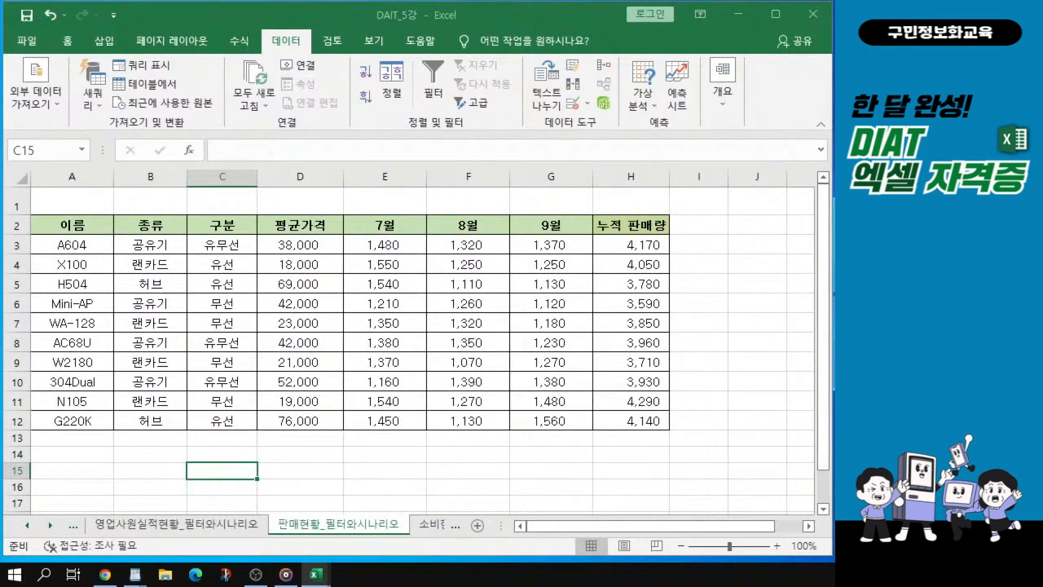
{"action": "left_click", "coordinate": [398, 526]}
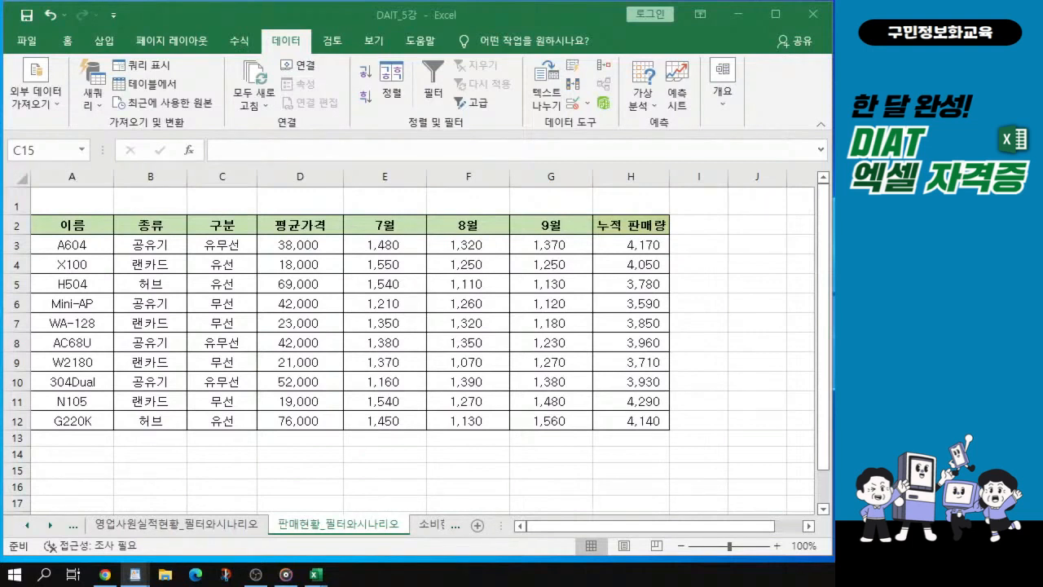
{"action": "left_click", "coordinate": [73, 452]}
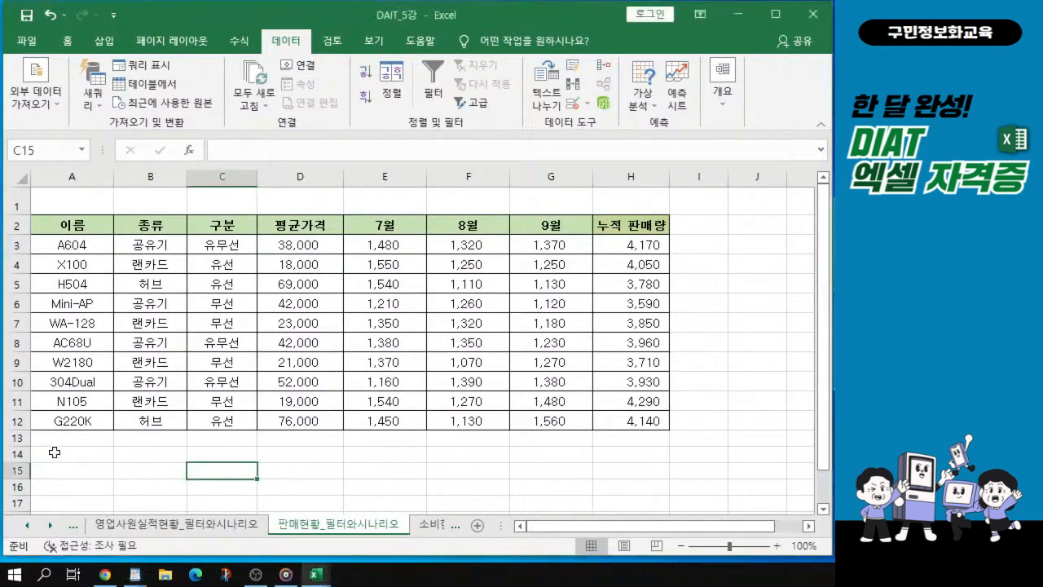
{"action": "scroll", "coordinate": [54, 452], "scroll_direction": "up", "scroll_amount": 2}
{"action": "left_click", "coordinate": [65, 470]}
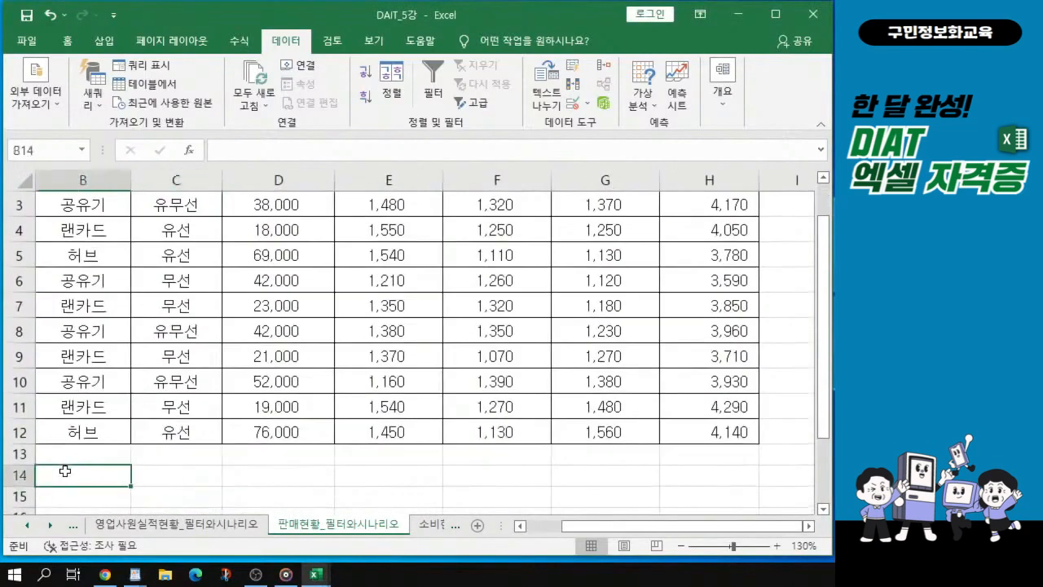
{"action": "type", "text": "조"}
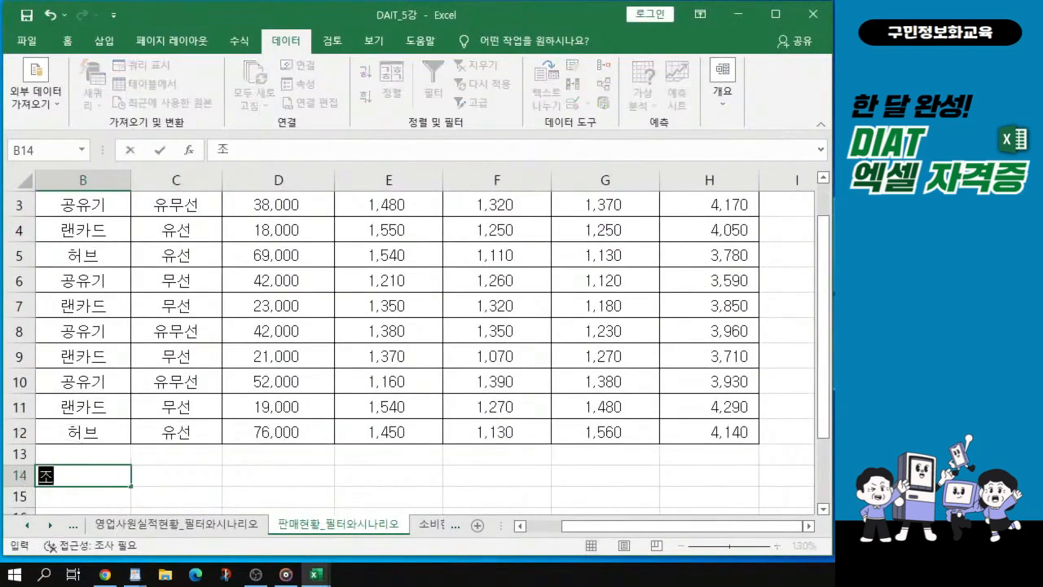
{"action": "type", "text": "건"}
{"action": "key", "text": "Return"}
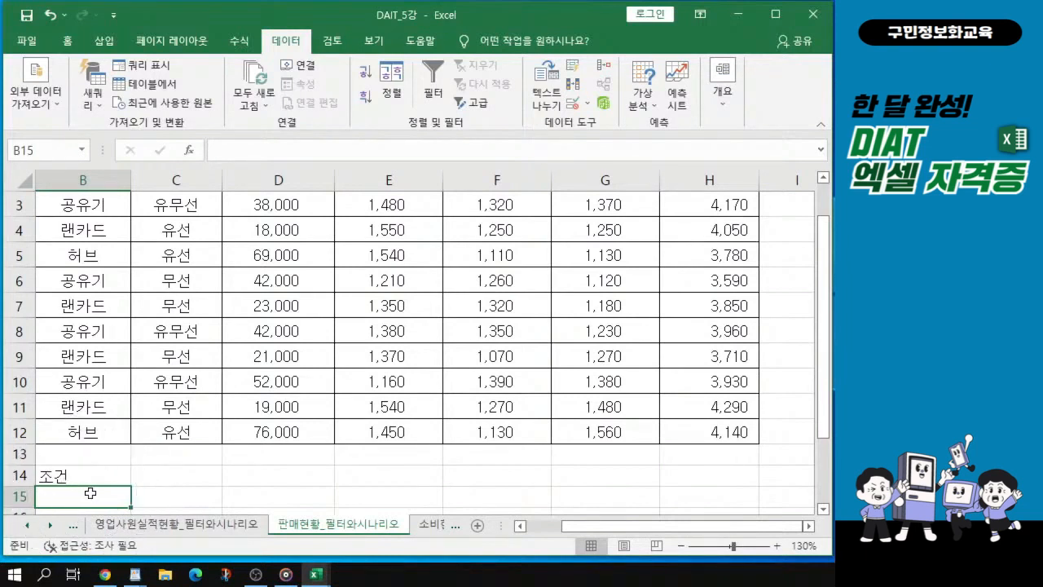
Start an AND function in cell B15 under the 조건 heading.
{"action": "key", "text": "alt+Tab"}
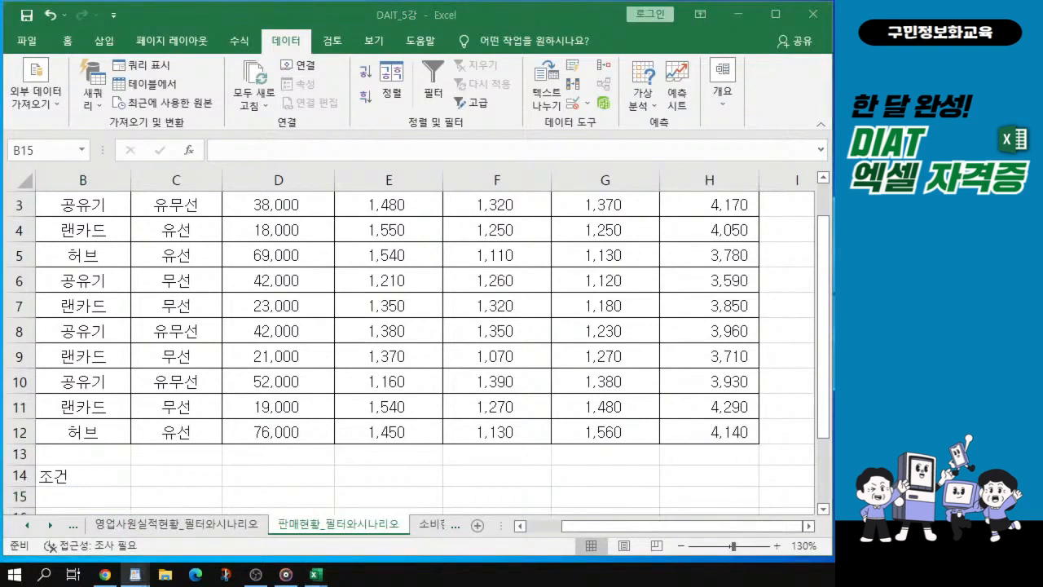
{"action": "left_click", "coordinate": [97, 499]}
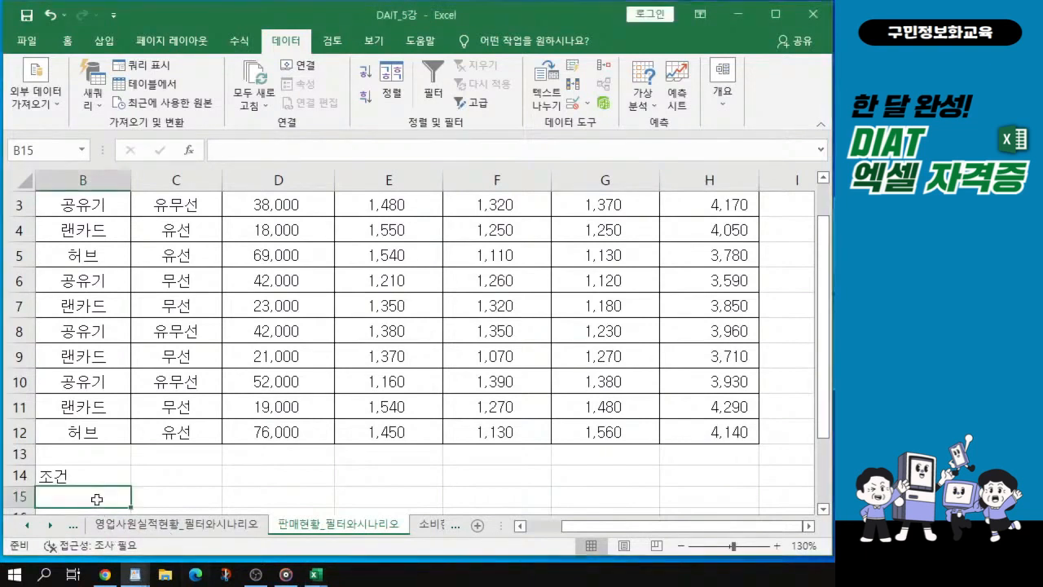
{"action": "type", "text": "="}
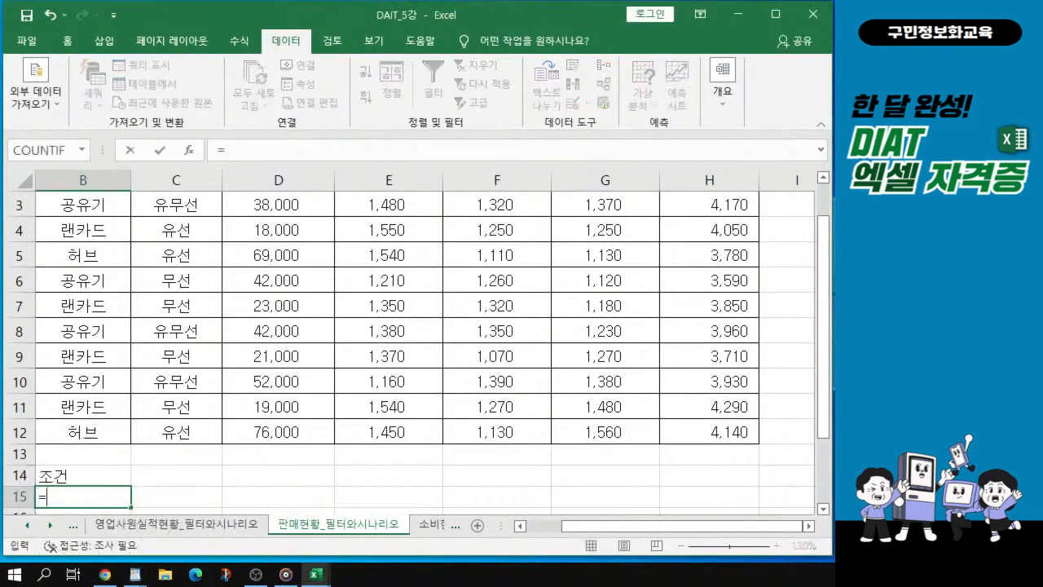
{"action": "type", "text": "an"}
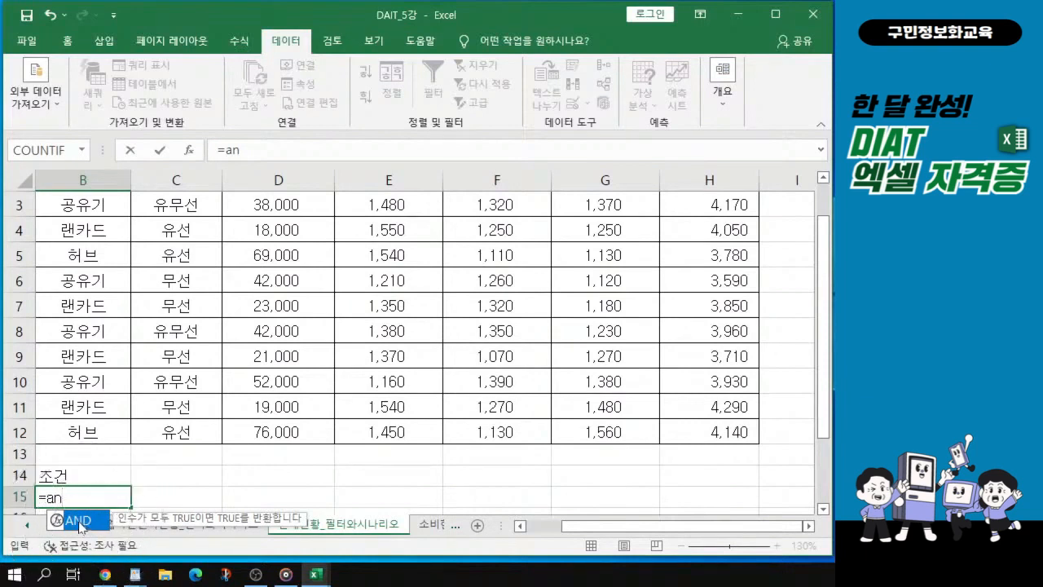
{"action": "double_click", "coordinate": [81, 525]}
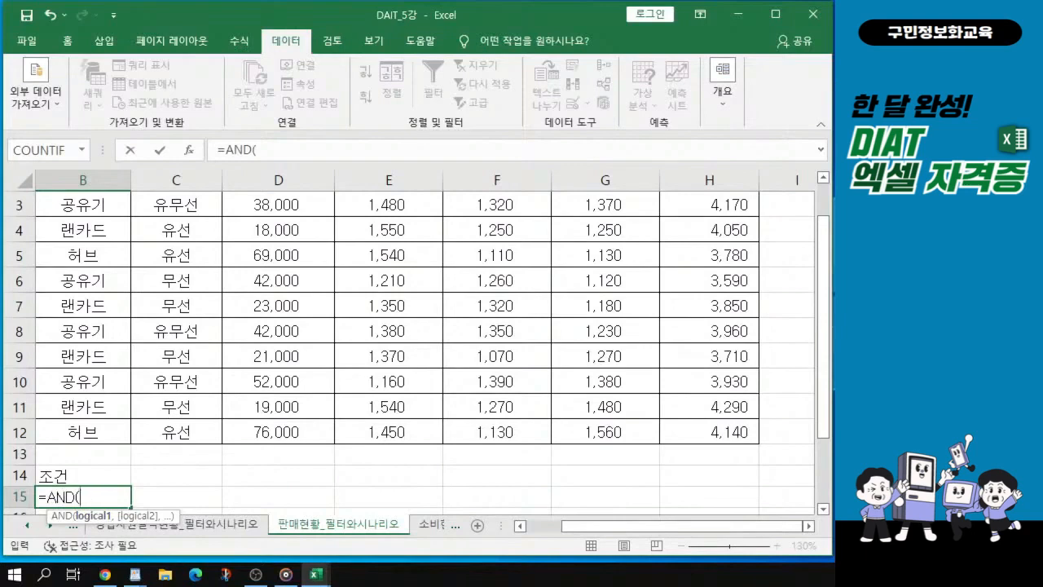
Add C3="무선" as the AND formula's first condition, testing the 구분 column.
{"action": "scroll", "coordinate": [263, 327], "scroll_direction": "up", "scroll_amount": 1}
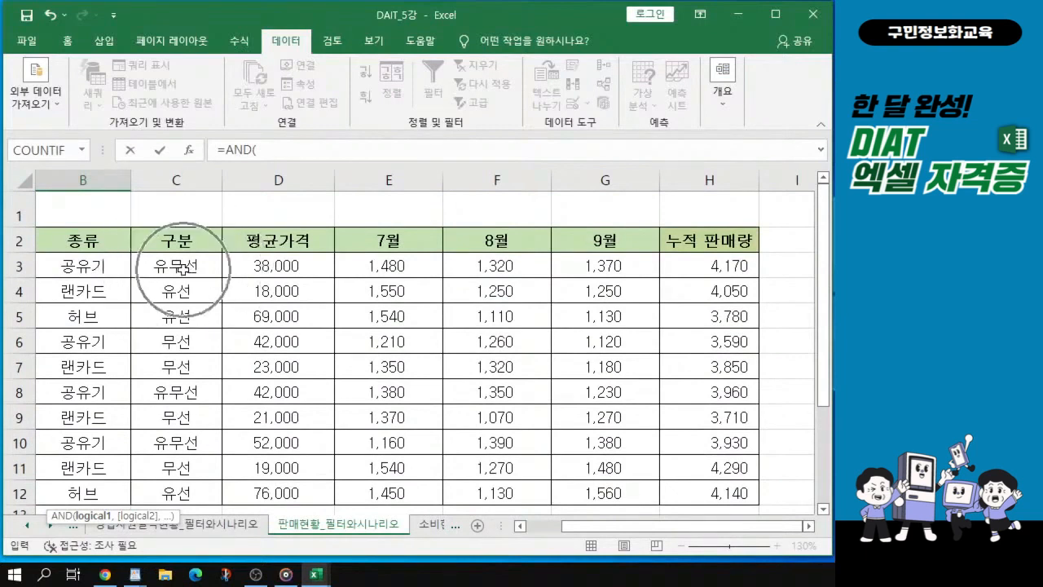
{"action": "left_click", "coordinate": [182, 267]}
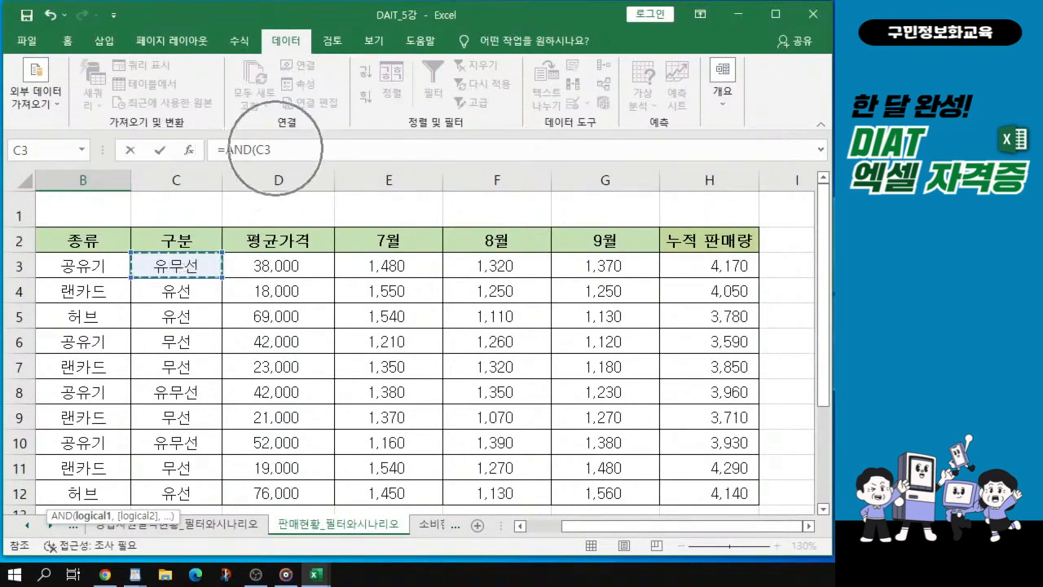
{"action": "left_click", "coordinate": [275, 149]}
{"action": "type", "text": "="}
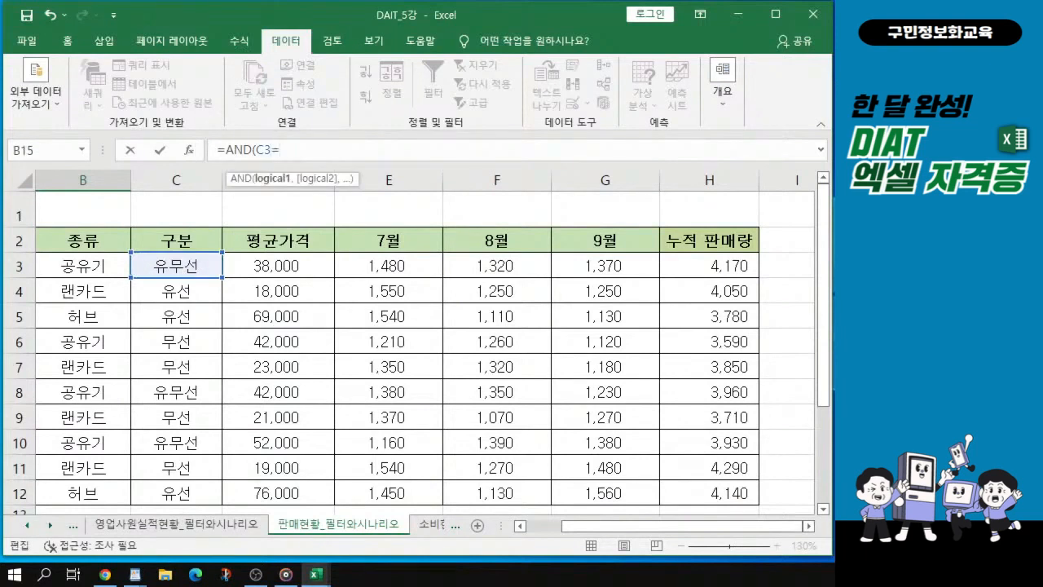
{"action": "type", "text": "\"antjs"}
{"action": "key", "text": "BackSpace"}
{"action": "key", "text": "BackSpace"}
{"action": "key", "text": "BackSpace"}
{"action": "key", "text": "BackSpace"}
{"action": "key", "text": "BackSpace"}
{"action": "type", "text": "무선\","}
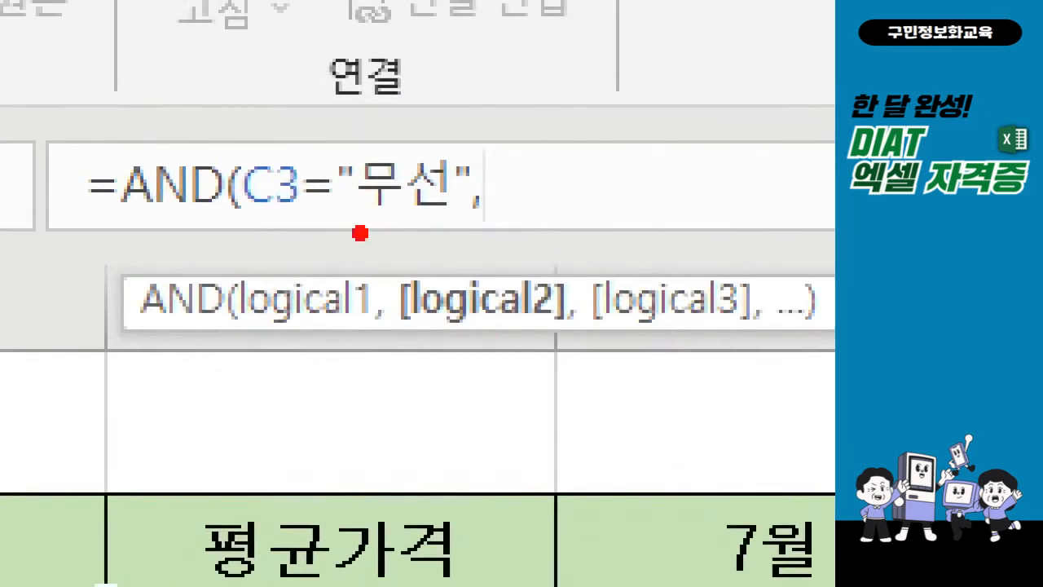
{"action": "left_click_drag", "start_coordinate": [339, 223], "coordinate": [481, 232]}
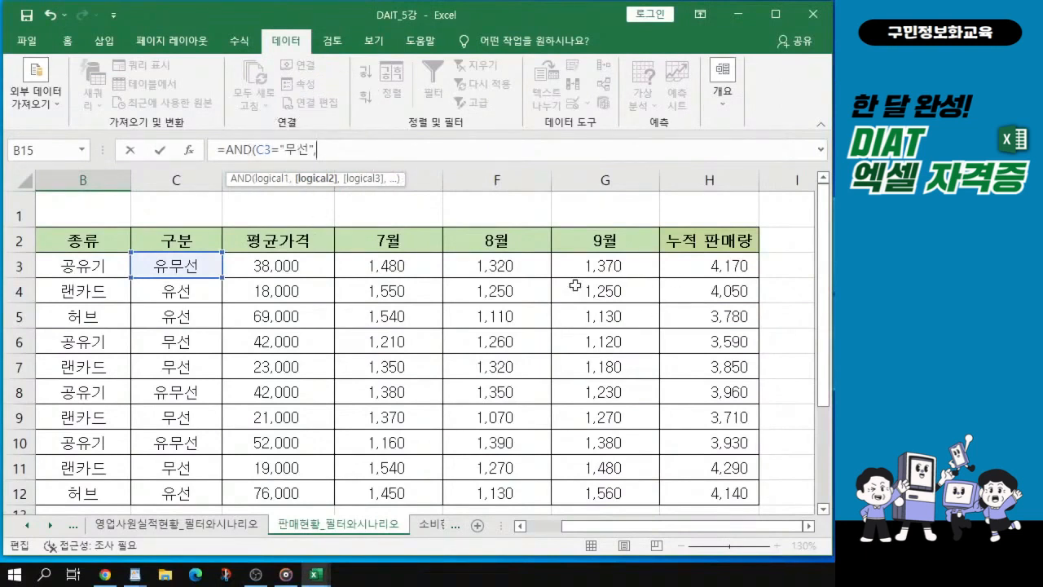
Add D3>=20000 as the second condition for 평균가격 and complete the AND formula in B15.
{"action": "left_click", "coordinate": [285, 266]}
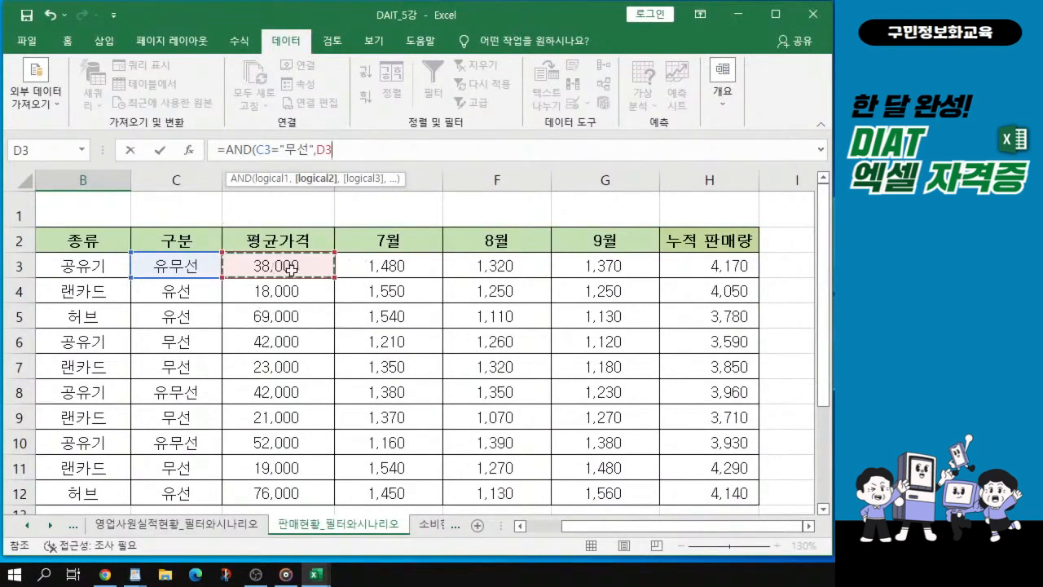
{"action": "type", "text": ">="}
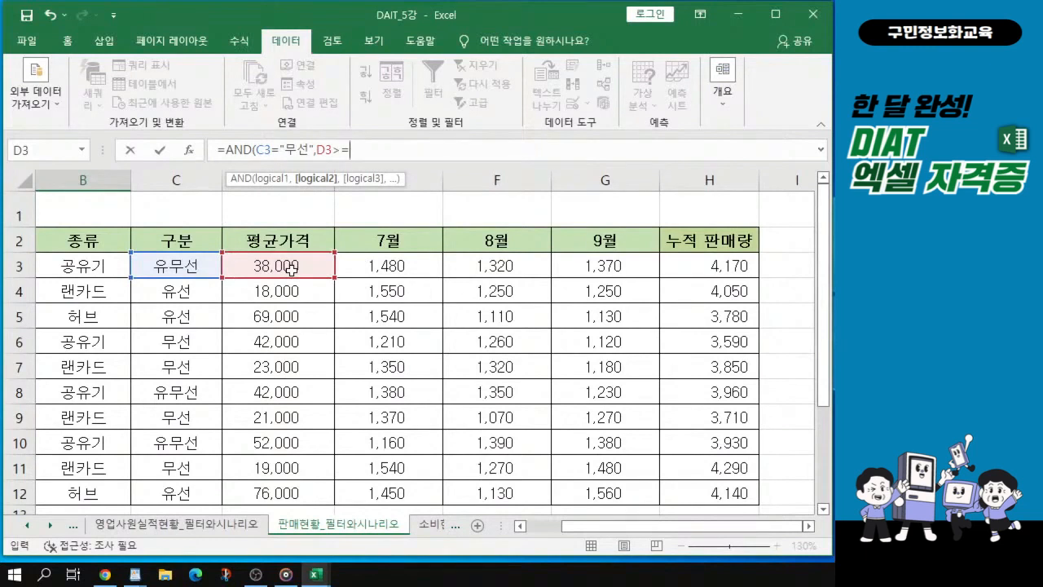
{"action": "type", "text": "20000)"}
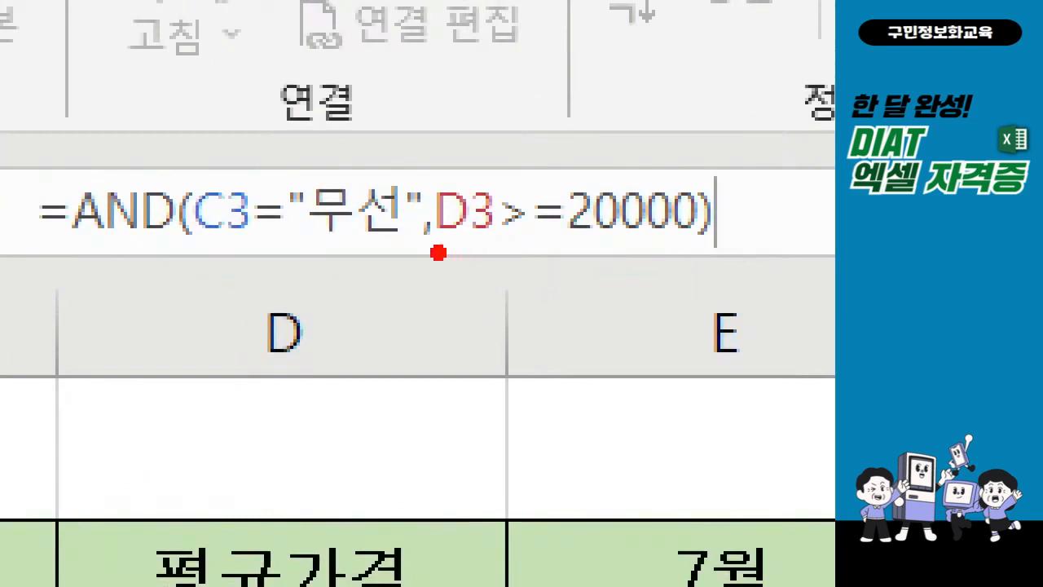
{"action": "left_click_drag", "start_coordinate": [439, 254], "coordinate": [487, 253]}
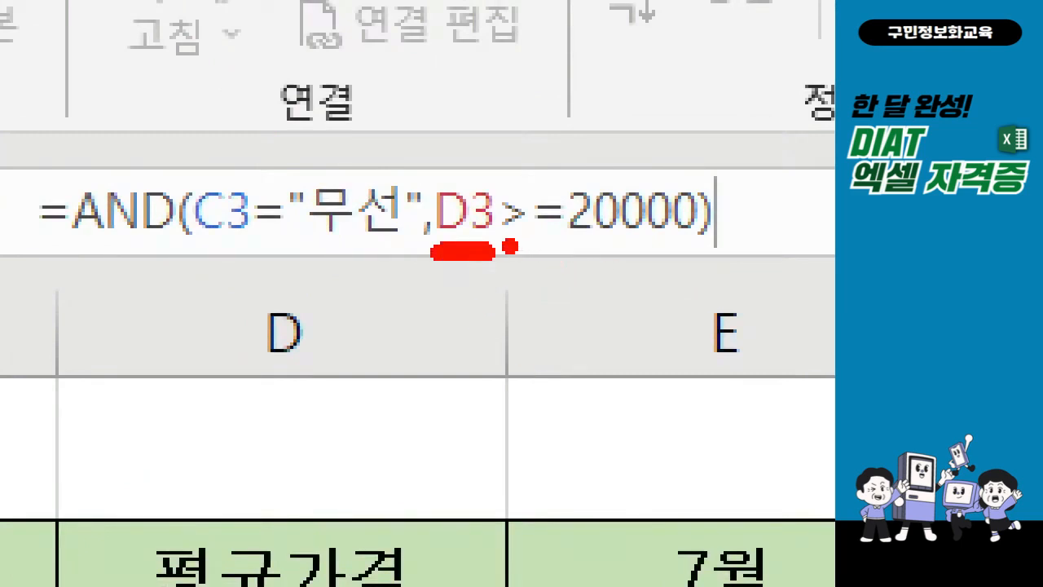
{"action": "left_click_drag", "start_coordinate": [510, 246], "coordinate": [702, 249]}
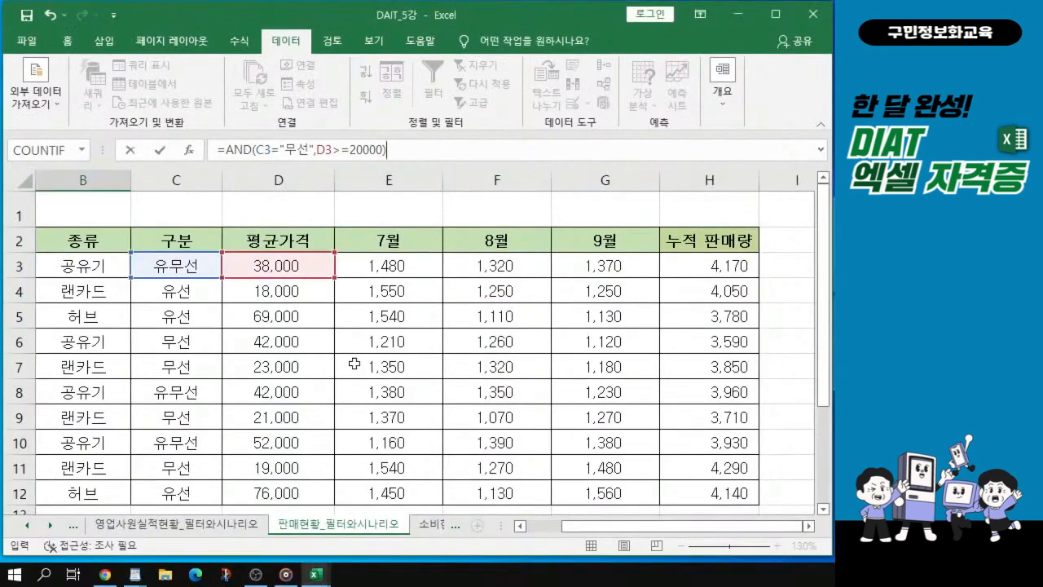
{"action": "scroll", "coordinate": [312, 434], "scroll_direction": "down", "scroll_amount": 1}
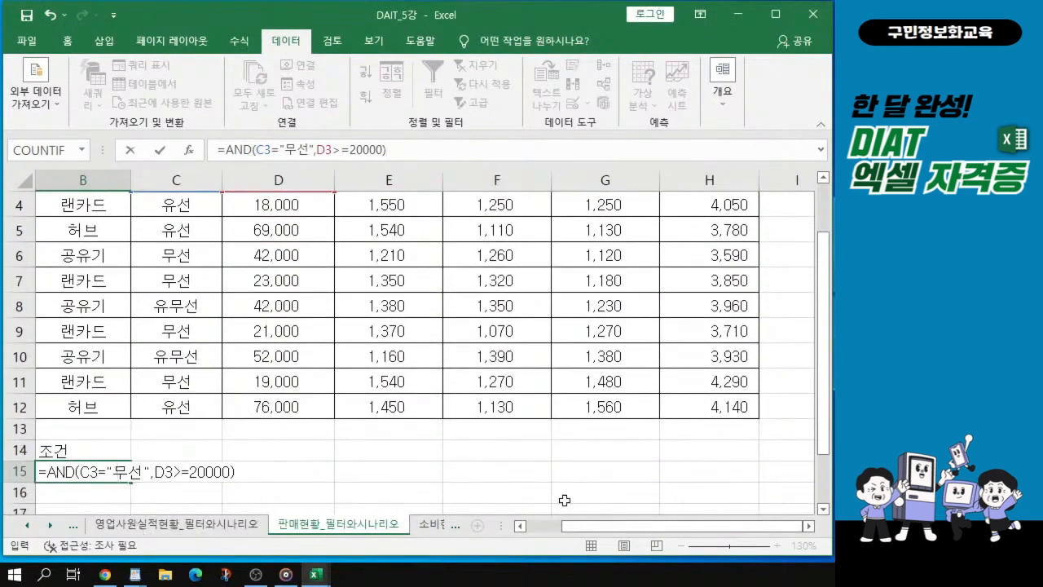
{"action": "key", "text": "Return"}
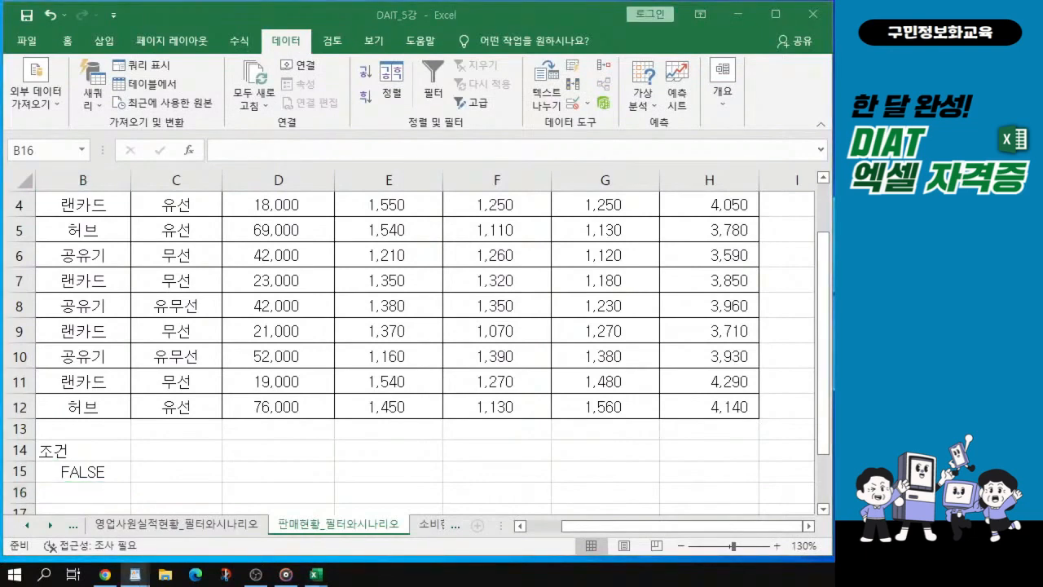
Copy the 이름, 종류, 평균가격, 8월 and 9월 headings from row 2 of the sales table.
{"action": "scroll", "coordinate": [299, 313], "scroll_direction": "up", "scroll_amount": 1}
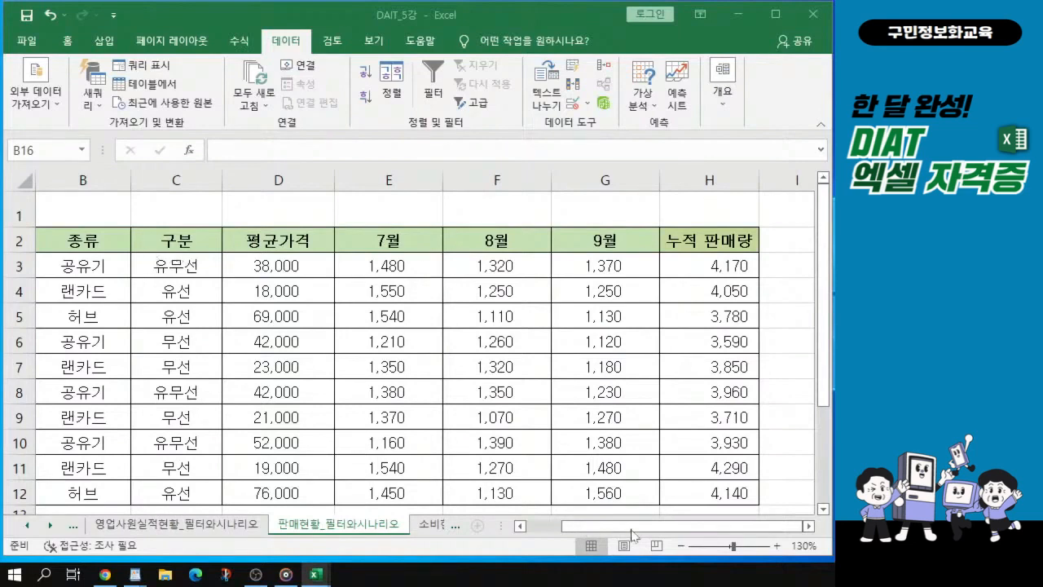
{"action": "left_click_drag", "start_coordinate": [632, 530], "coordinate": [611, 529]}
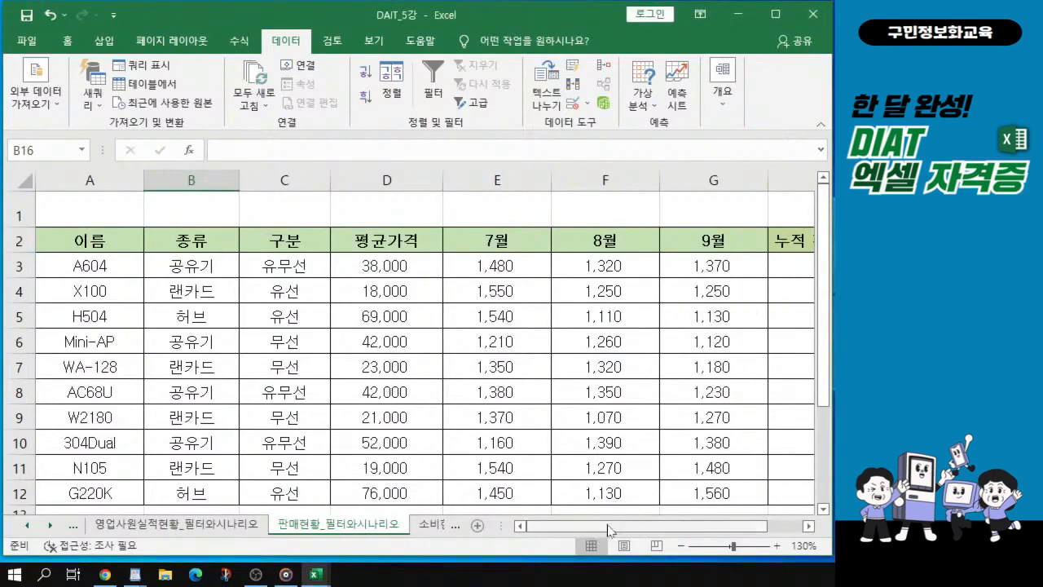
{"action": "left_click", "coordinate": [109, 241]}
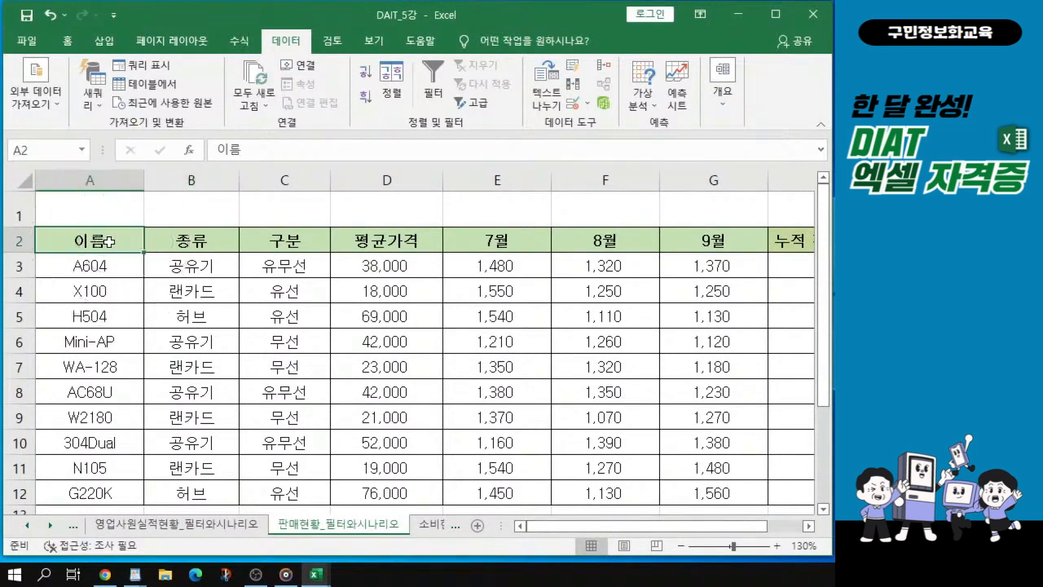
{"action": "key", "text": "alt+Tab"}
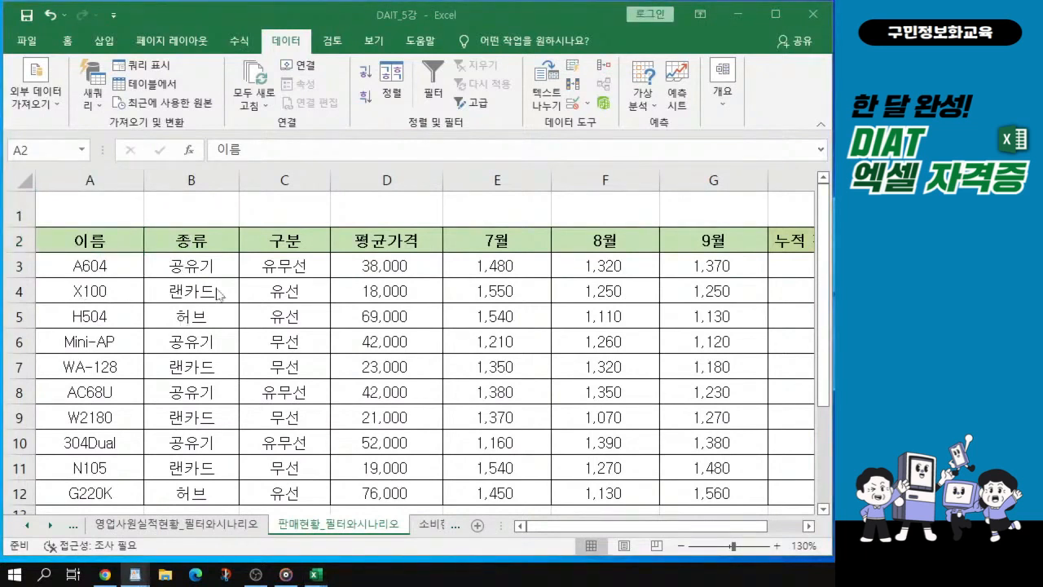
{"action": "left_click", "coordinate": [114, 243]}
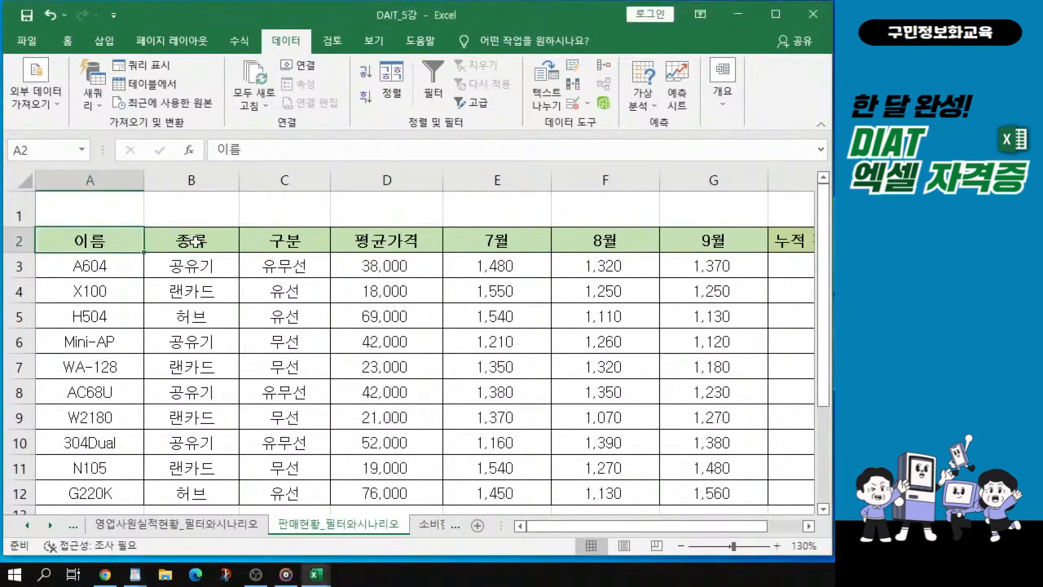
{"action": "left_click_drag", "start_coordinate": [95, 242], "coordinate": [204, 240]}
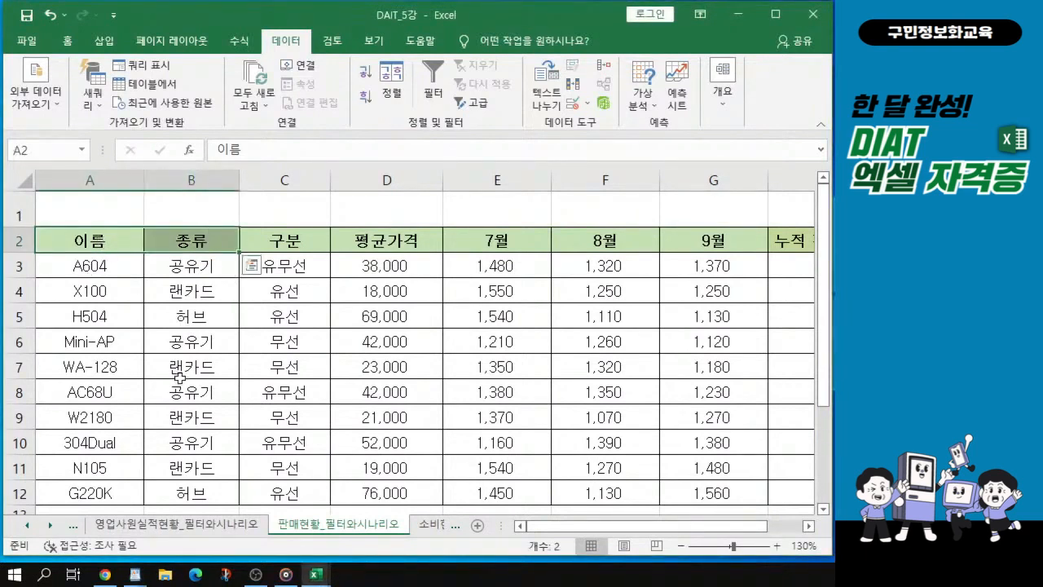
{"action": "left_click", "coordinate": [389, 239], "text": "ctrl"}
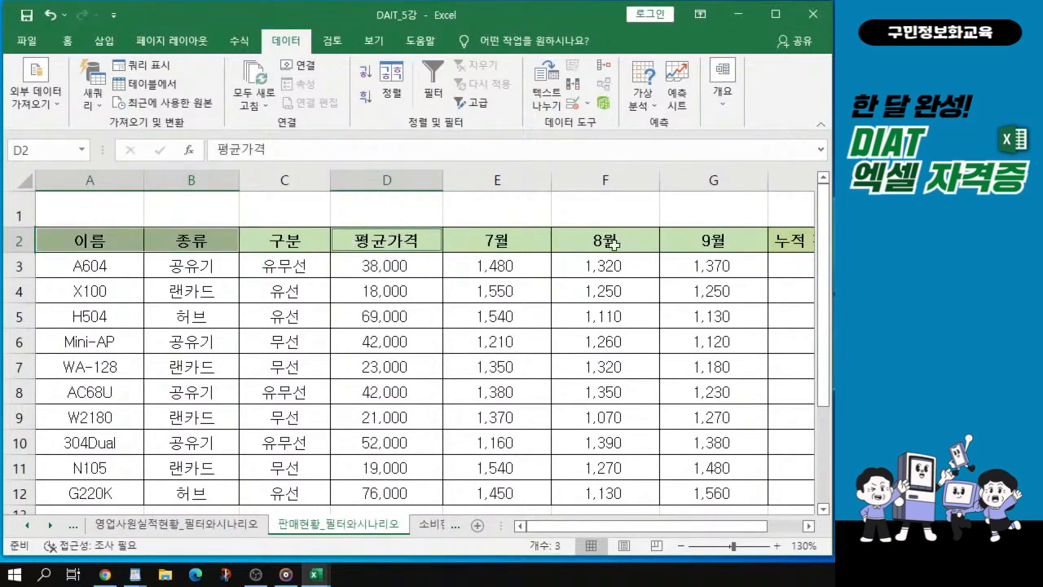
{"action": "left_click_drag", "start_coordinate": [607, 240], "coordinate": [715, 241]}
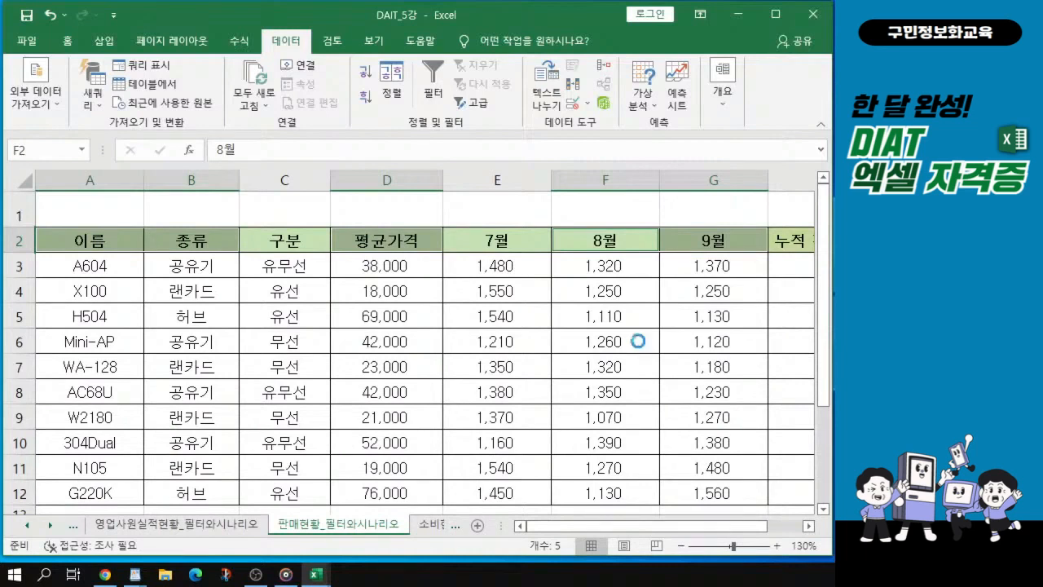
{"action": "key", "text": "ctrl+c"}
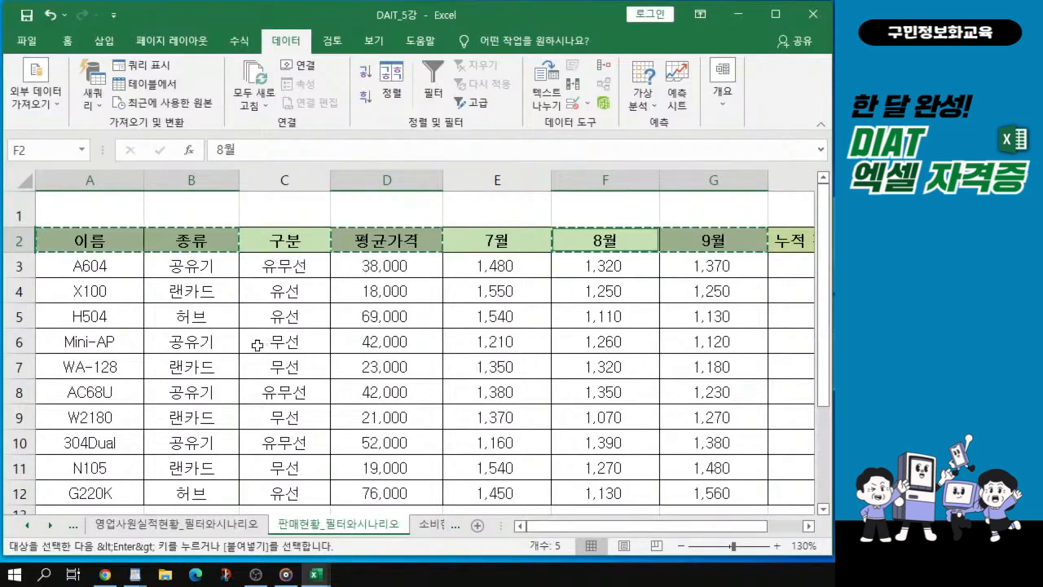
Move the 조건 heading and its AND formula from B14:B15 to A14:A15.
{"action": "scroll", "coordinate": [257, 345], "scroll_direction": "down", "scroll_amount": 3}
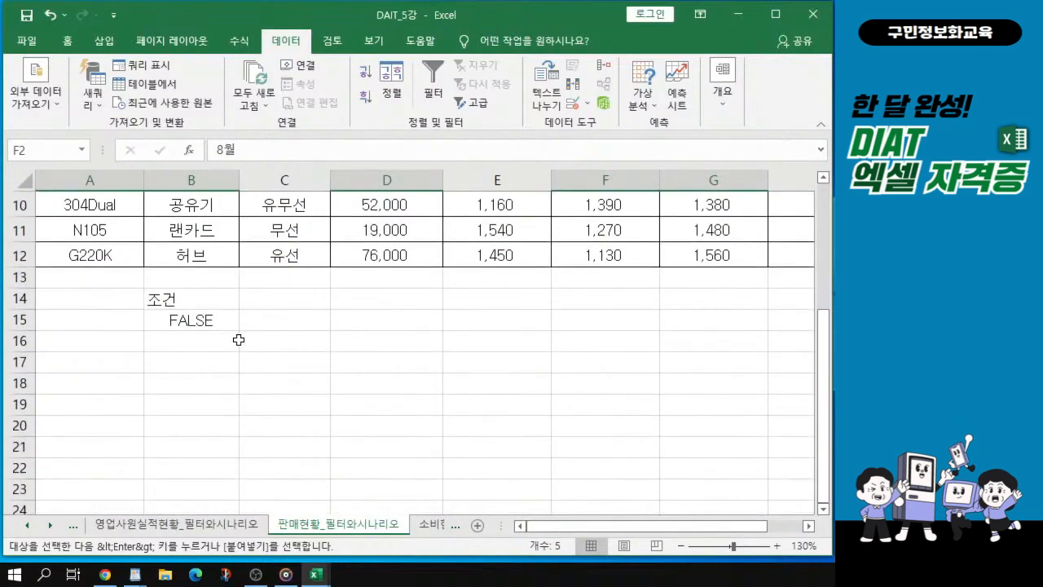
{"action": "left_click_drag", "start_coordinate": [199, 303], "coordinate": [109, 324]}
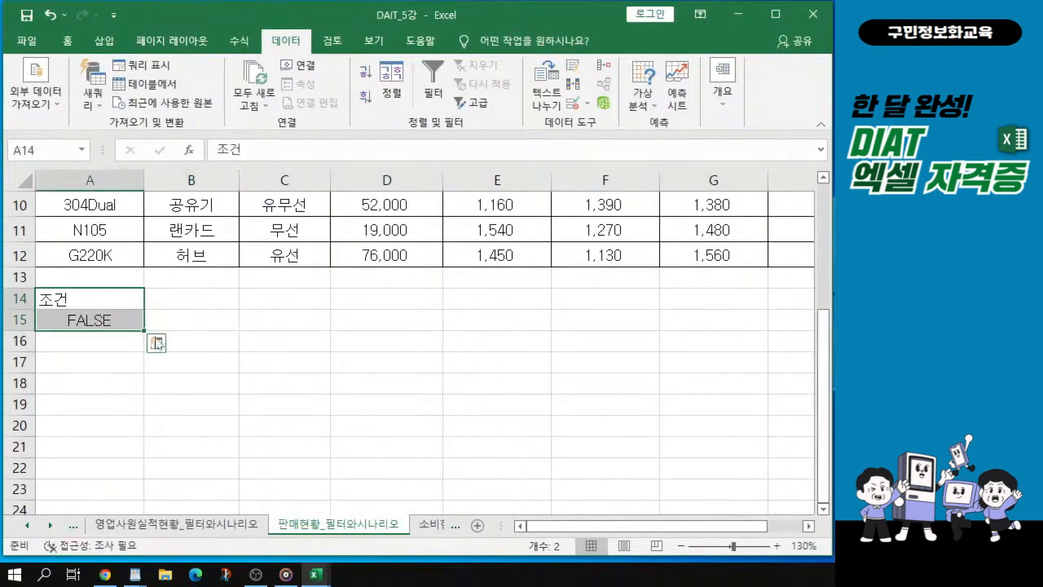
{"action": "left_click", "coordinate": [91, 361]}
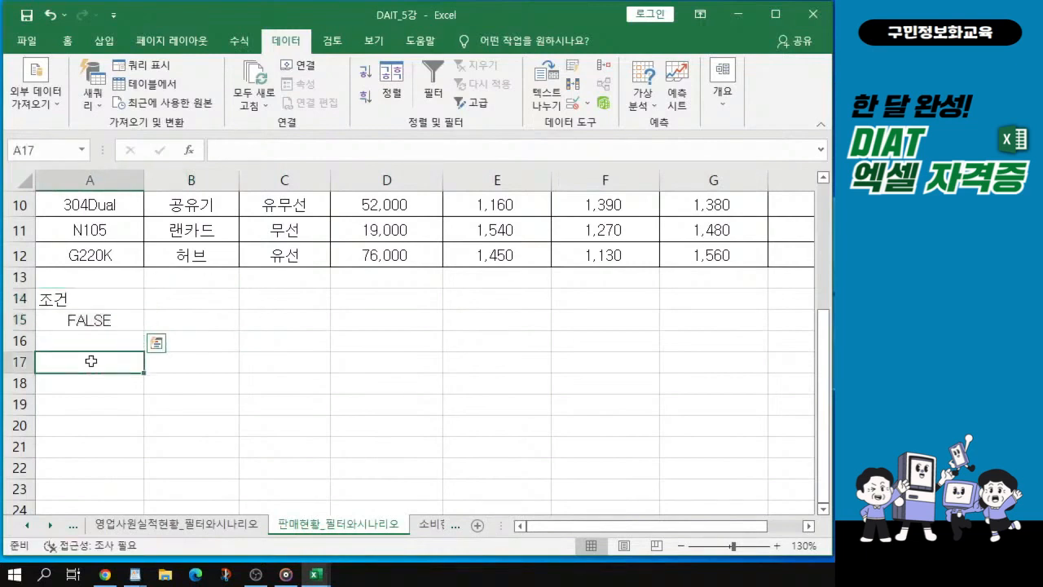
{"action": "left_click", "coordinate": [91, 385]}
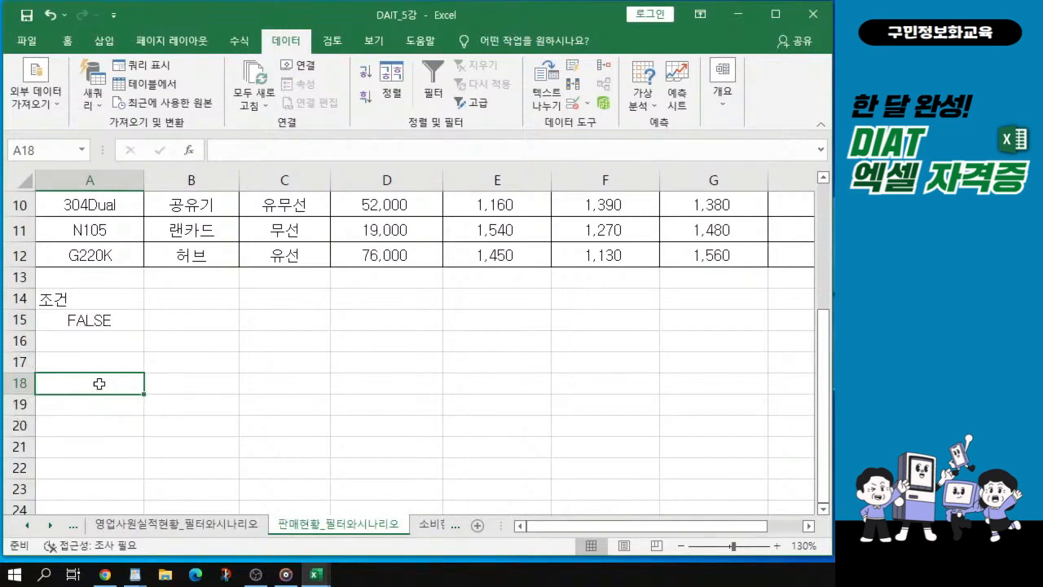
Copy the 이름, 종류, 평균가격, 8월 and 9월 headings of the sales table into row 18, starting at A18.
{"action": "scroll", "coordinate": [171, 364], "scroll_direction": "up", "scroll_amount": 3}
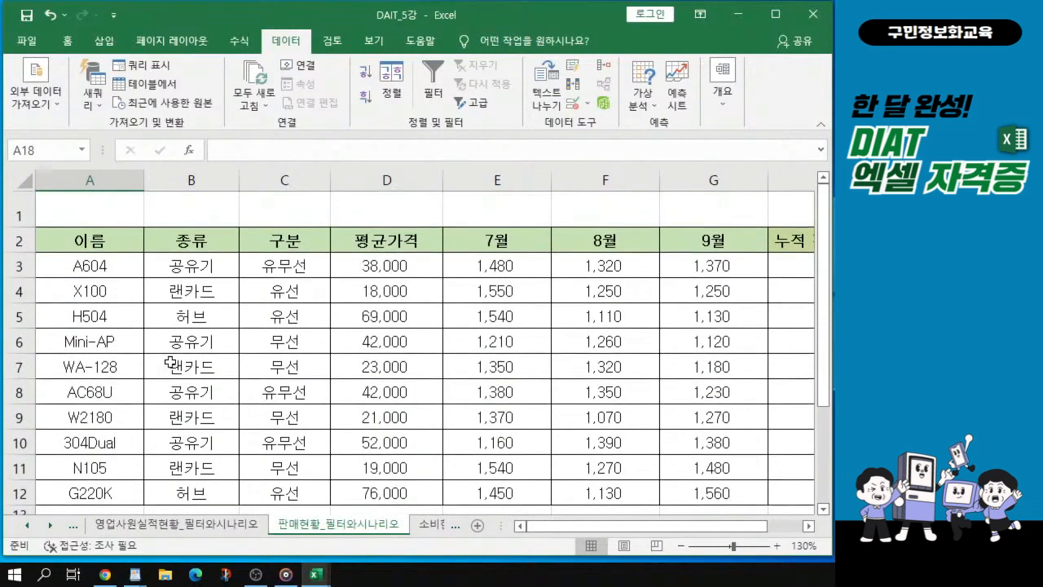
{"action": "left_click", "coordinate": [98, 242]}
{"action": "left_click_drag", "start_coordinate": [98, 243], "coordinate": [191, 241]}
{"action": "left_click", "coordinate": [398, 242], "text": "ctrl"}
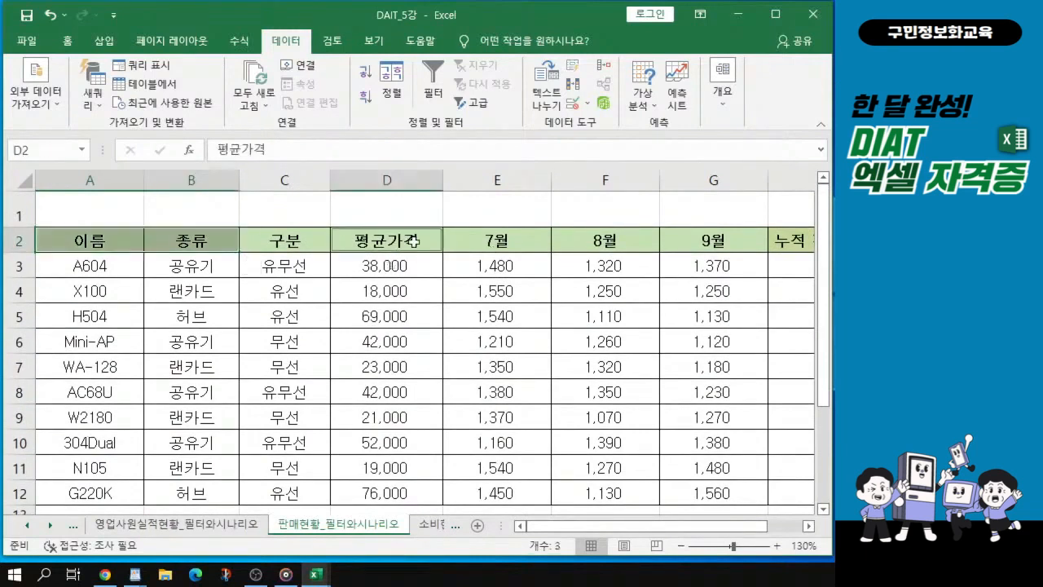
{"action": "left_click_drag", "start_coordinate": [570, 241], "coordinate": [709, 241]}
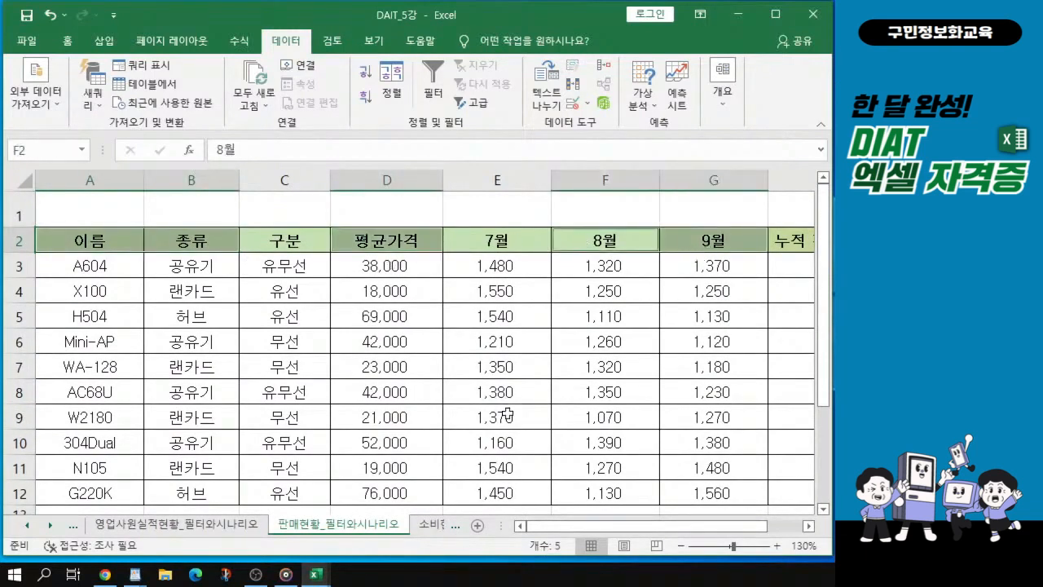
{"action": "key", "text": "ctrl+c"}
{"action": "scroll", "coordinate": [124, 396], "scroll_direction": "down", "scroll_amount": 3}
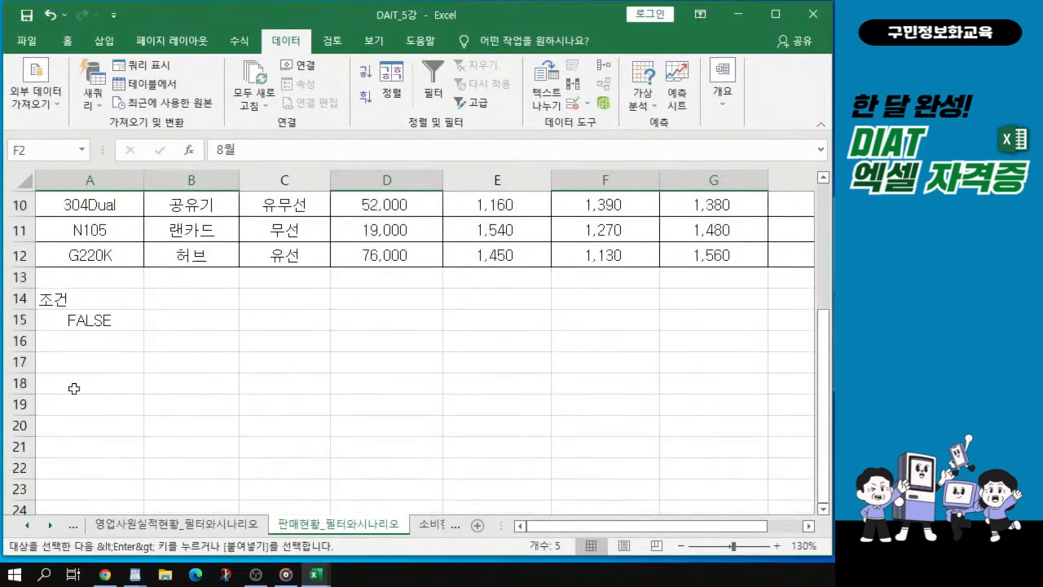
{"action": "left_click", "coordinate": [78, 387]}
{"action": "key", "text": "ctrl+v"}
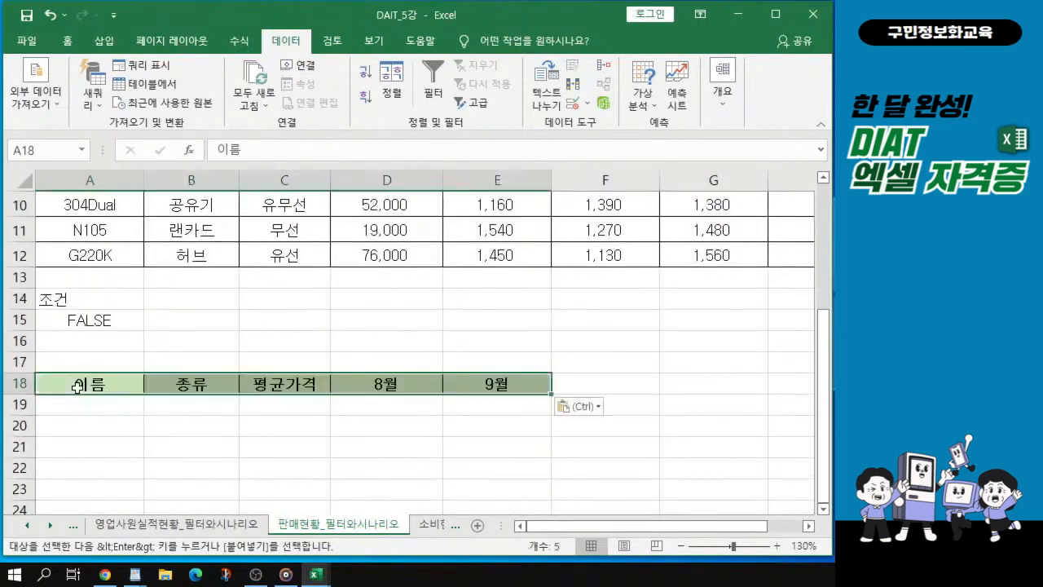
{"action": "key", "text": "ctrl"}
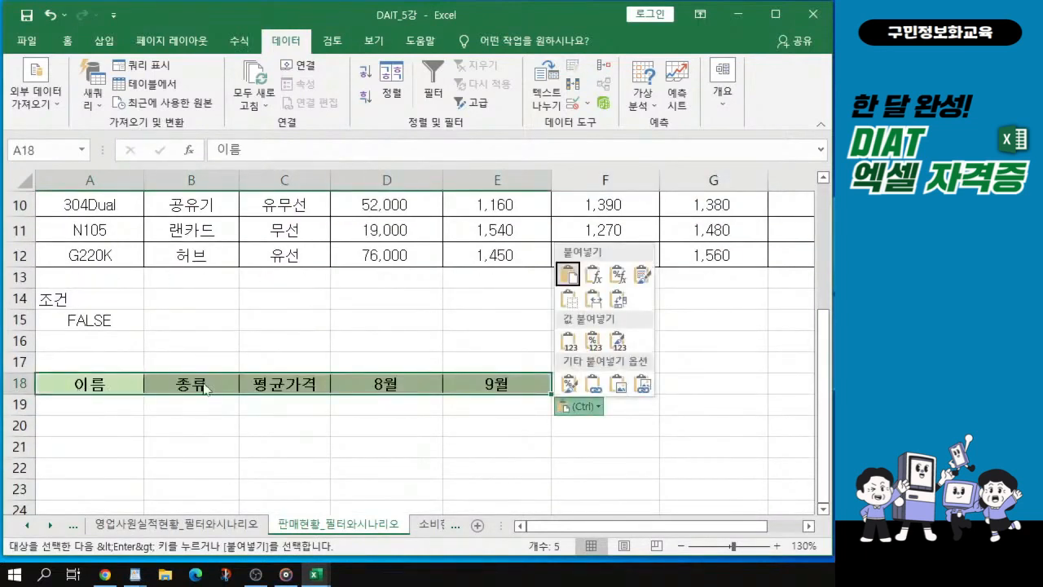
{"action": "left_click", "coordinate": [896, 356]}
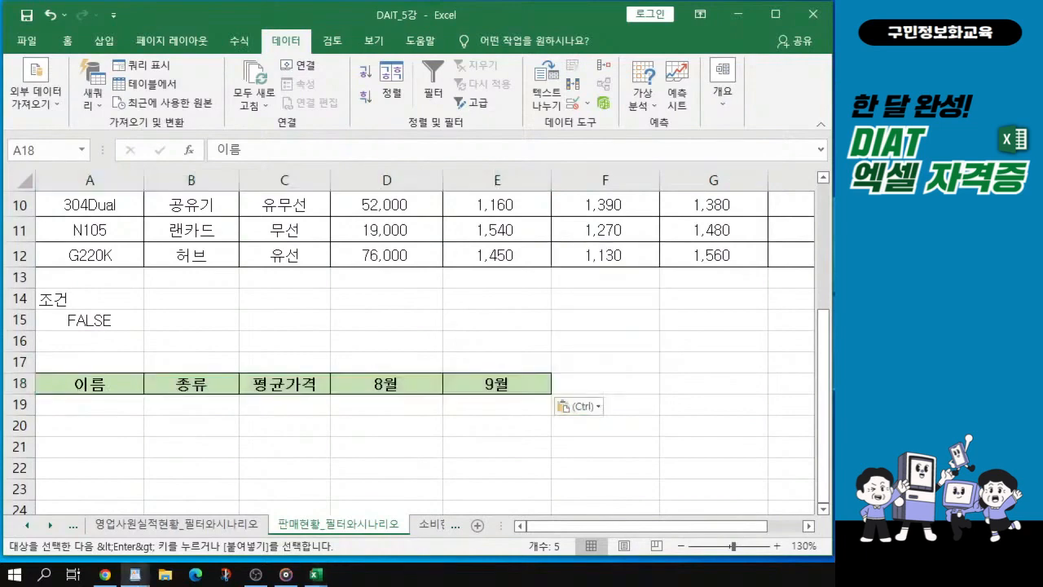
Start an advanced filter on the sales table A2:H12 with its results copied to another location (다른 장소에 복사).
{"action": "scroll", "coordinate": [92, 361], "scroll_direction": "up", "scroll_amount": 1}
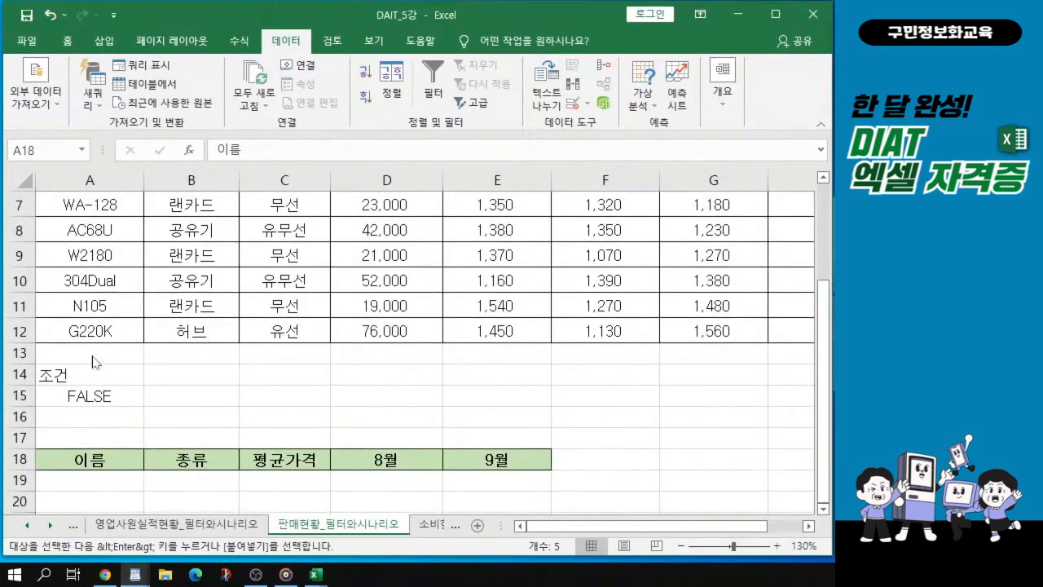
{"action": "scroll", "coordinate": [171, 412], "scroll_direction": "up", "scroll_amount": 2}
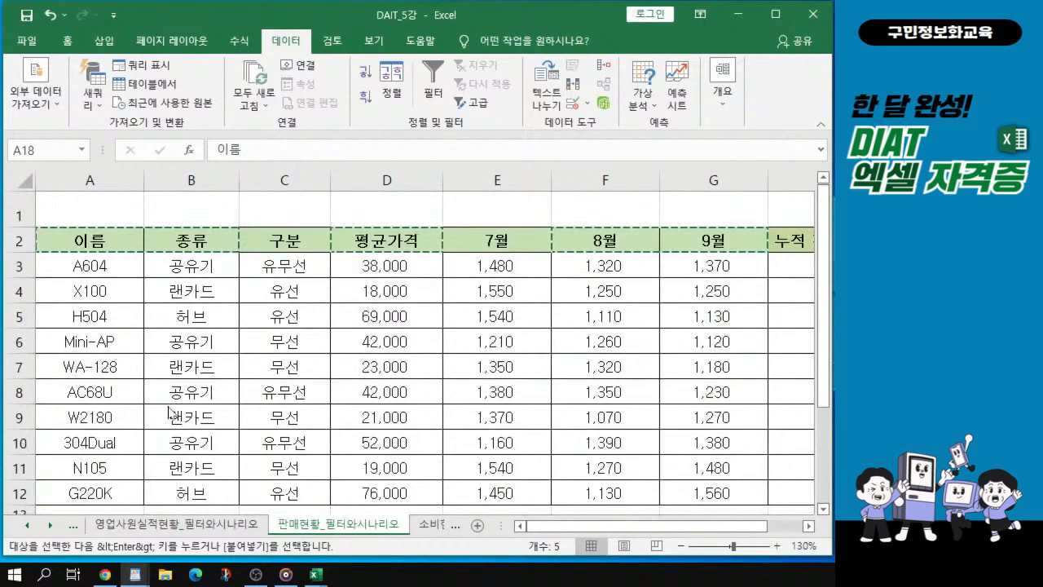
{"action": "left_click", "coordinate": [216, 325]}
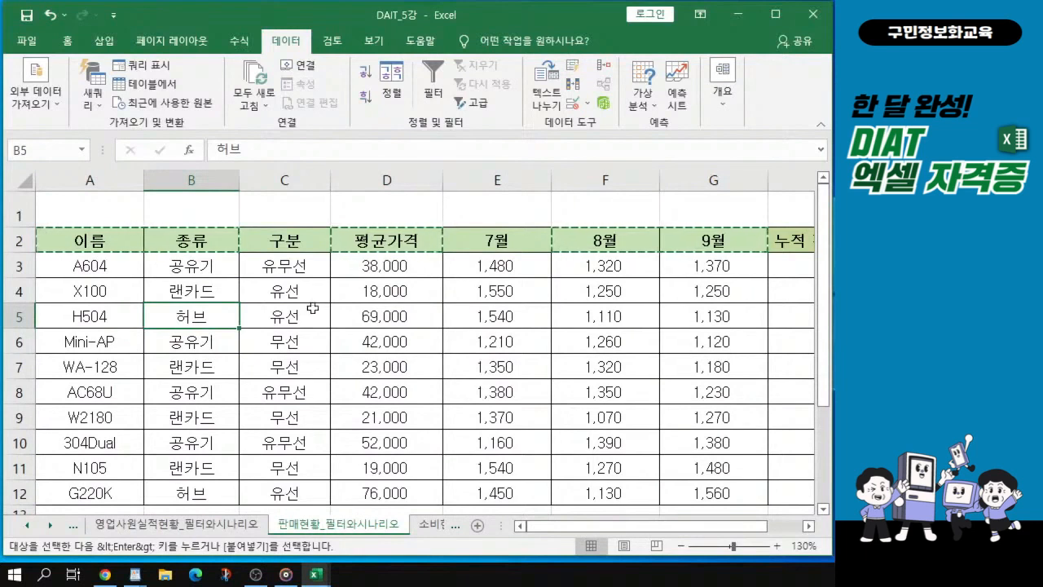
{"action": "key", "text": "Escape"}
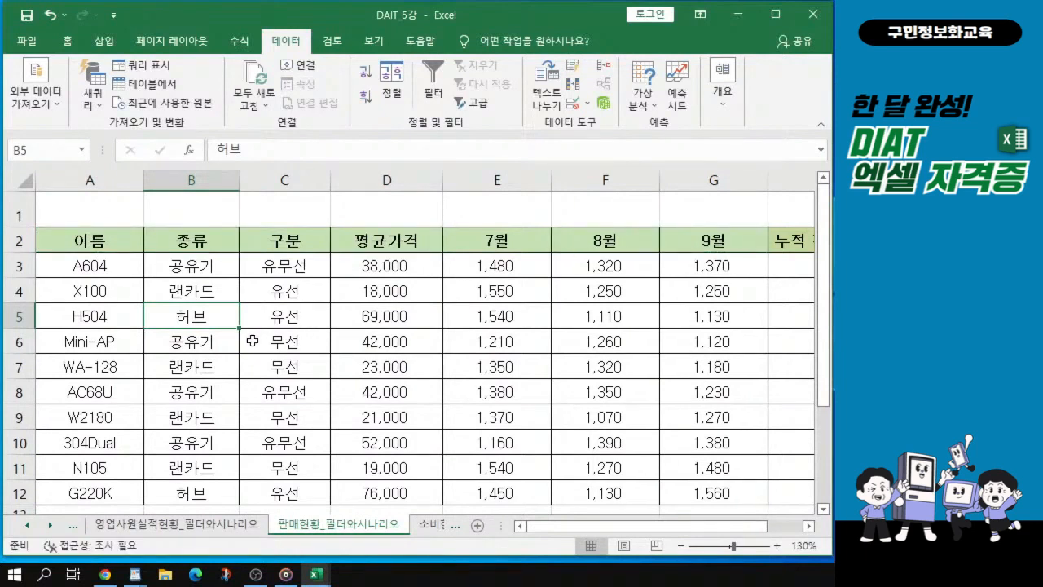
{"action": "left_click", "coordinate": [470, 107]}
{"action": "key", "text": "ctrl"}
{"action": "key", "text": "ctrl"}
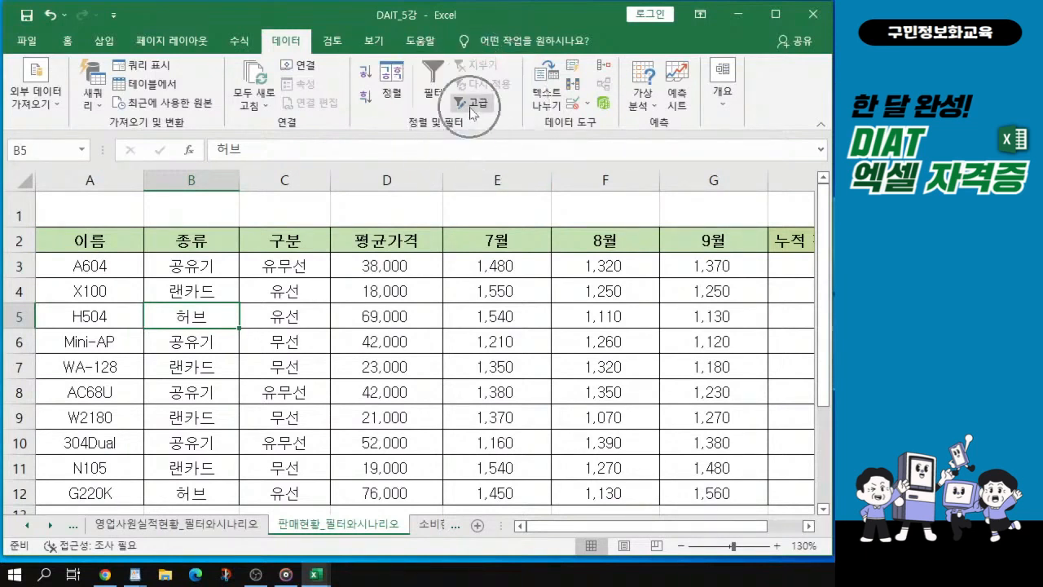
{"action": "left_click", "coordinate": [471, 108]}
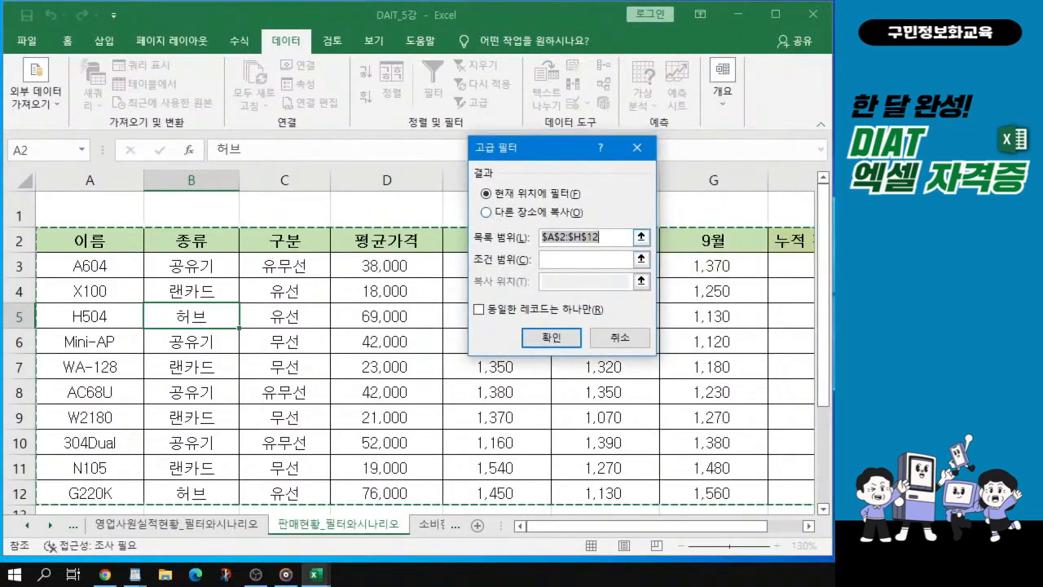
{"action": "left_click", "coordinate": [507, 215]}
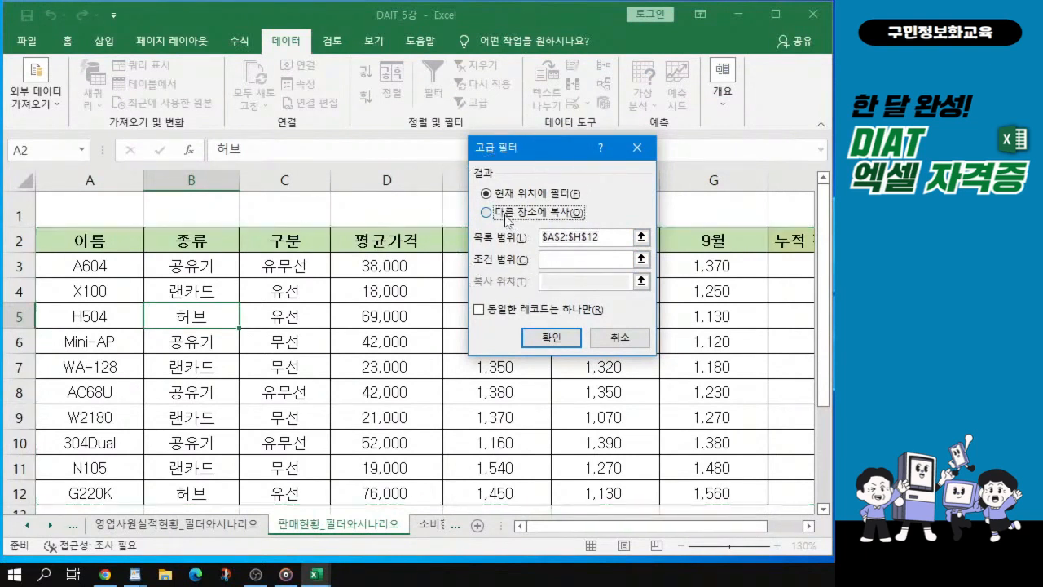
{"action": "left_click", "coordinate": [507, 216]}
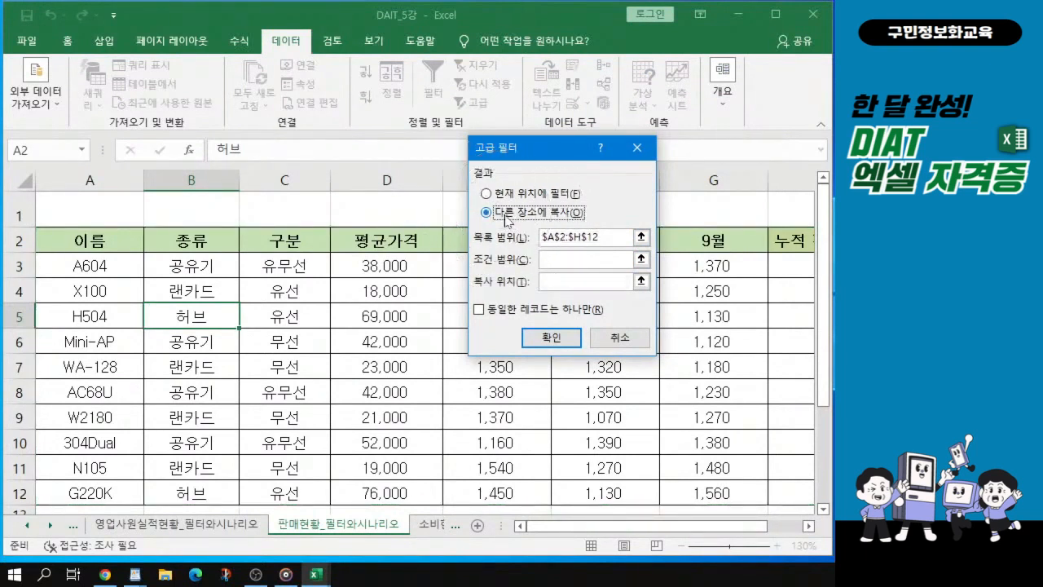
{"action": "left_click_drag", "start_coordinate": [507, 137], "coordinate": [476, 138]}
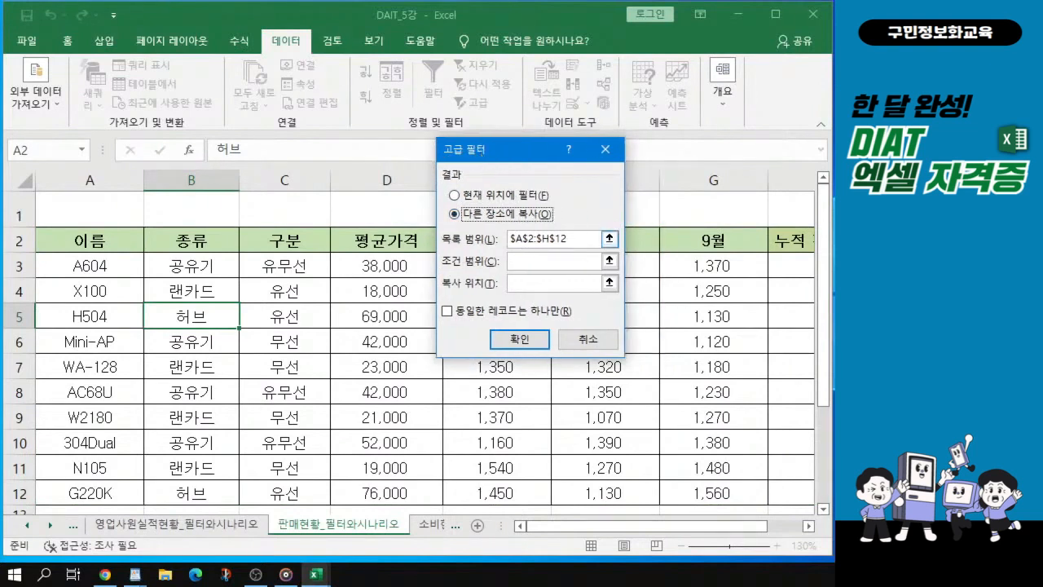
{"action": "left_click", "coordinate": [580, 239]}
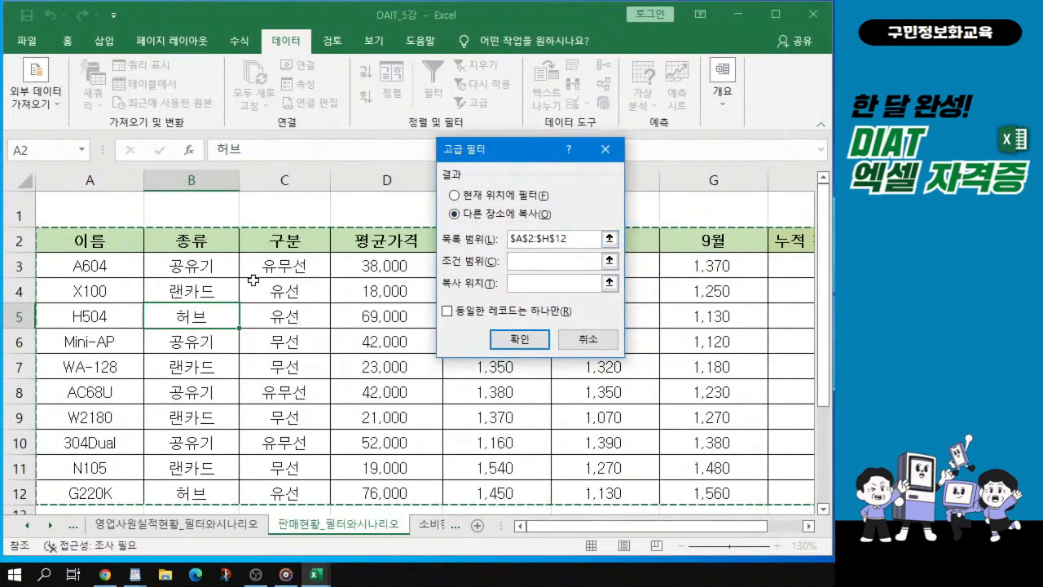
Set the advanced filter's criteria range to the 조건 cells A14:A15.
{"action": "left_click", "coordinate": [528, 265]}
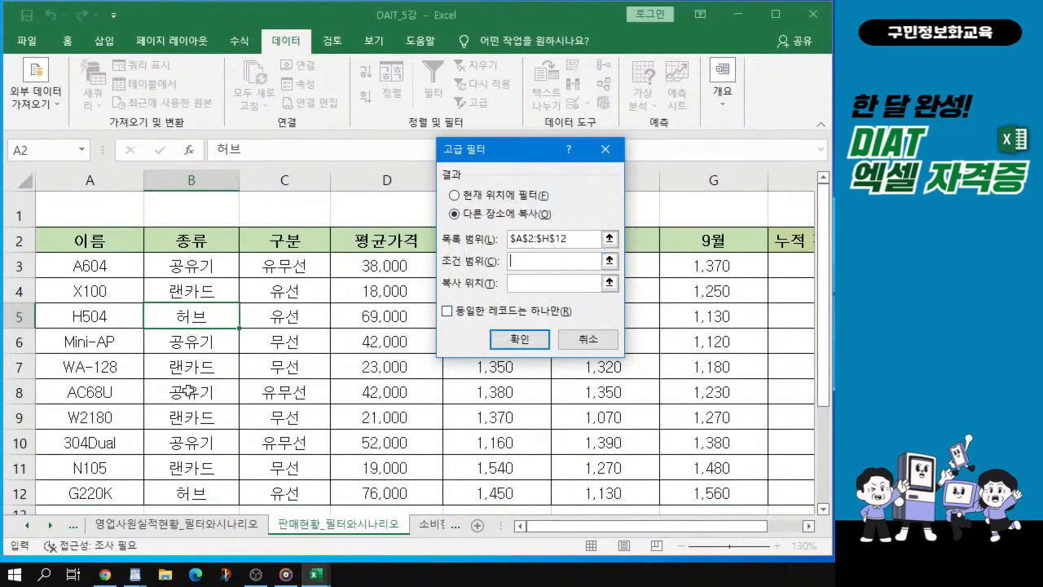
{"action": "scroll", "coordinate": [190, 392], "scroll_direction": "down", "scroll_amount": 1}
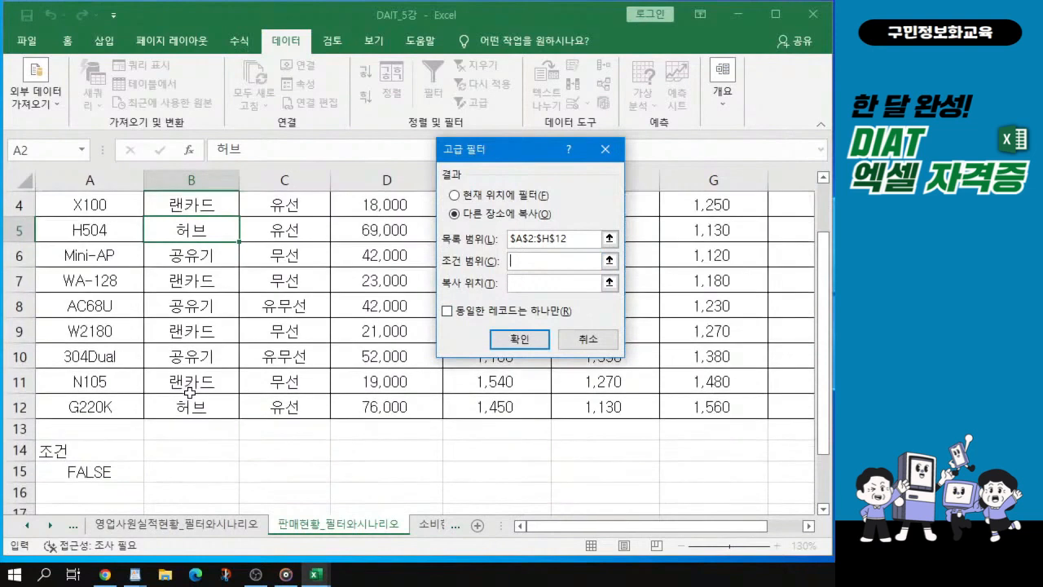
{"action": "left_click", "coordinate": [93, 453]}
{"action": "left_click_drag", "start_coordinate": [93, 454], "coordinate": [91, 471]}
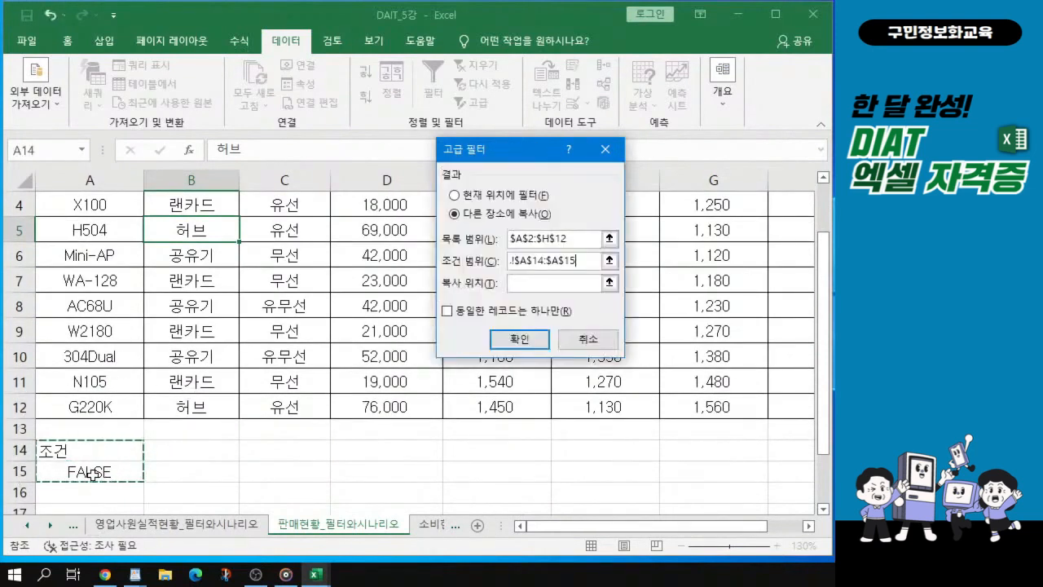
{"action": "key", "text": "ctrl"}
{"action": "key", "text": "ctrl"}
{"action": "key", "text": "ctrl"}
{"action": "key", "text": "ctrl"}
Set the advanced filter's copy destination to the headings in A18:E18.
{"action": "key", "text": "Tab"}
{"action": "scroll", "coordinate": [114, 481], "scroll_direction": "down", "scroll_amount": 2}
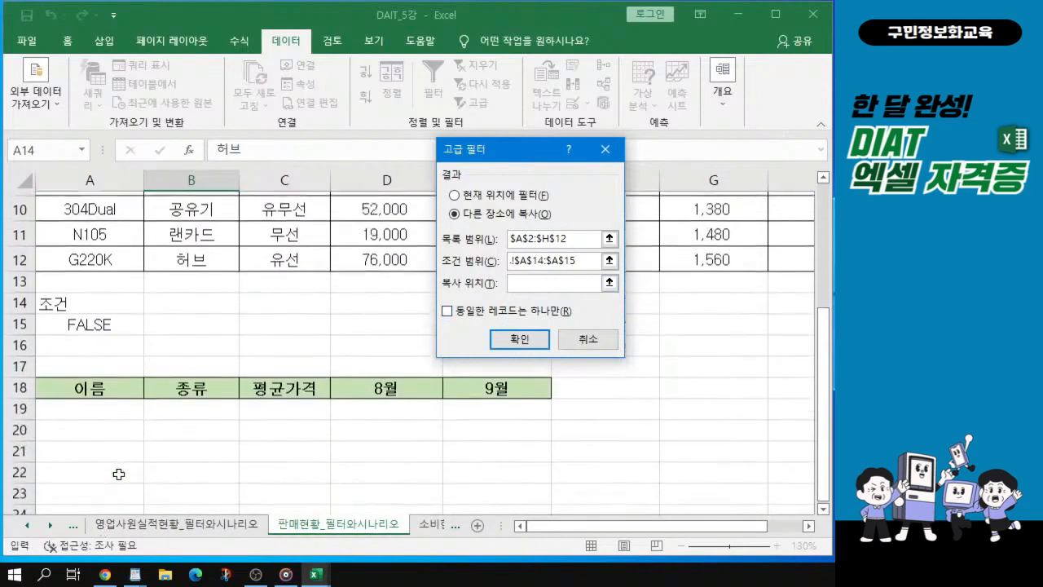
{"action": "left_click_drag", "start_coordinate": [106, 389], "coordinate": [518, 387]}
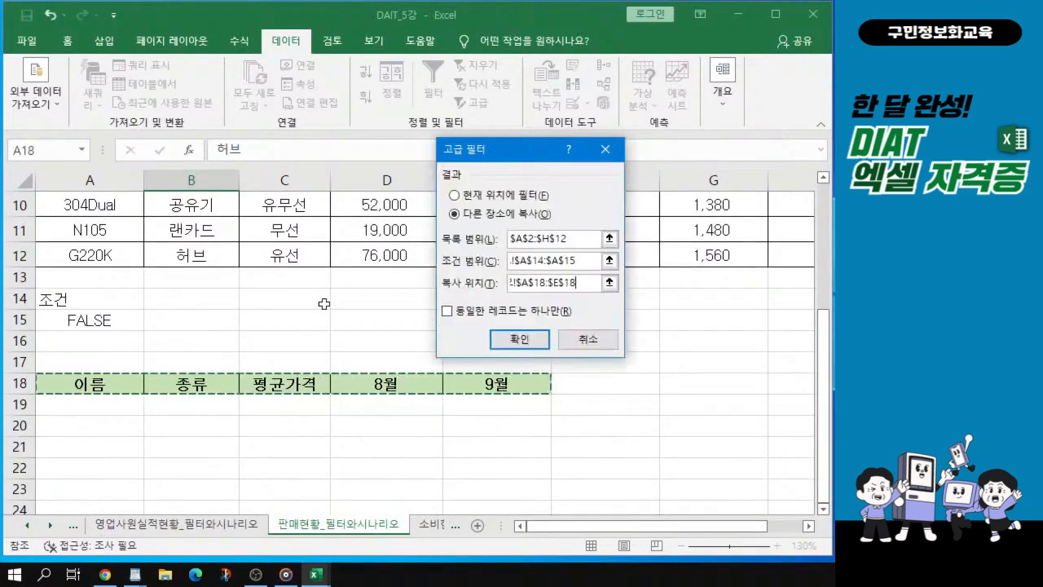
Run the advanced filter so the matching records are copied under the headings in A18:E18.
{"action": "left_click_drag", "start_coordinate": [520, 152], "coordinate": [312, 144]}
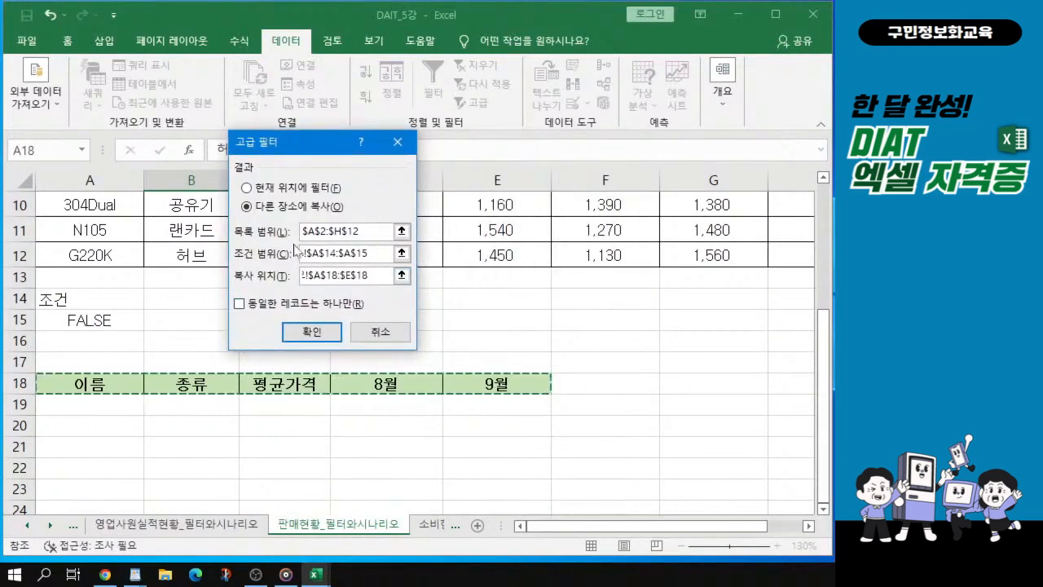
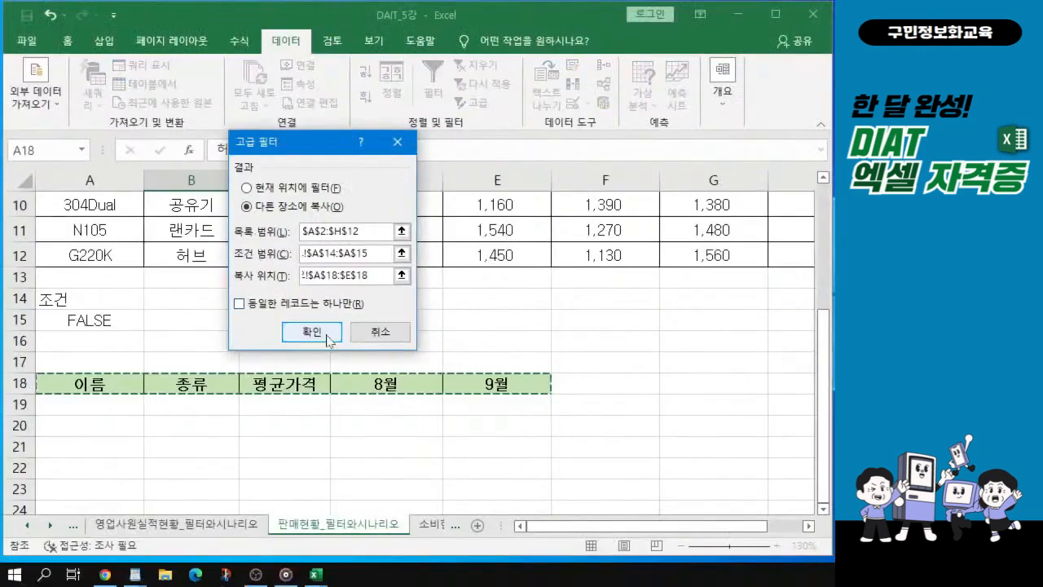
{"action": "left_click", "coordinate": [370, 430]}
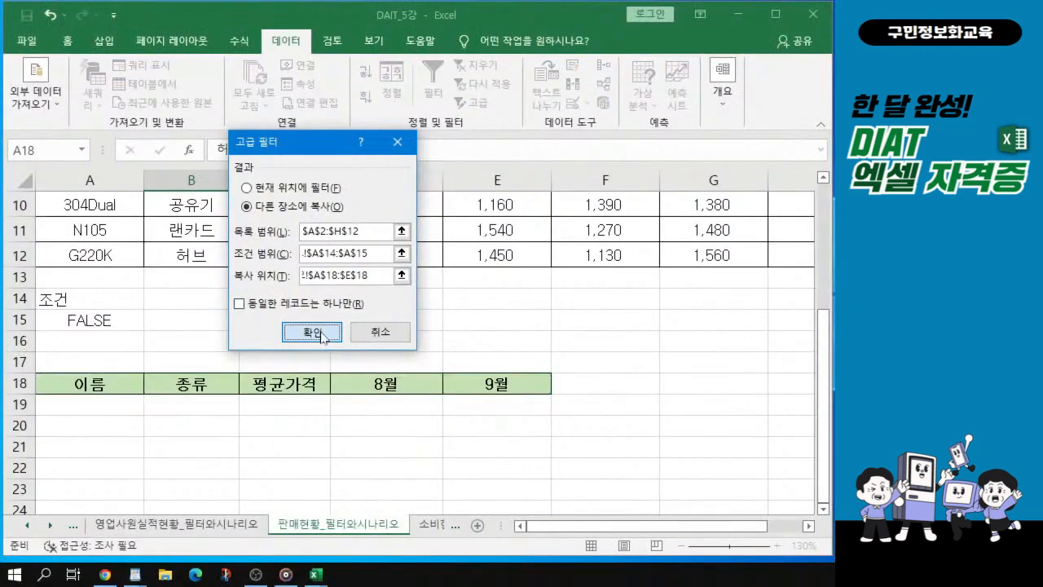
{"action": "scroll", "coordinate": [277, 400], "scroll_direction": "down", "scroll_amount": 3}
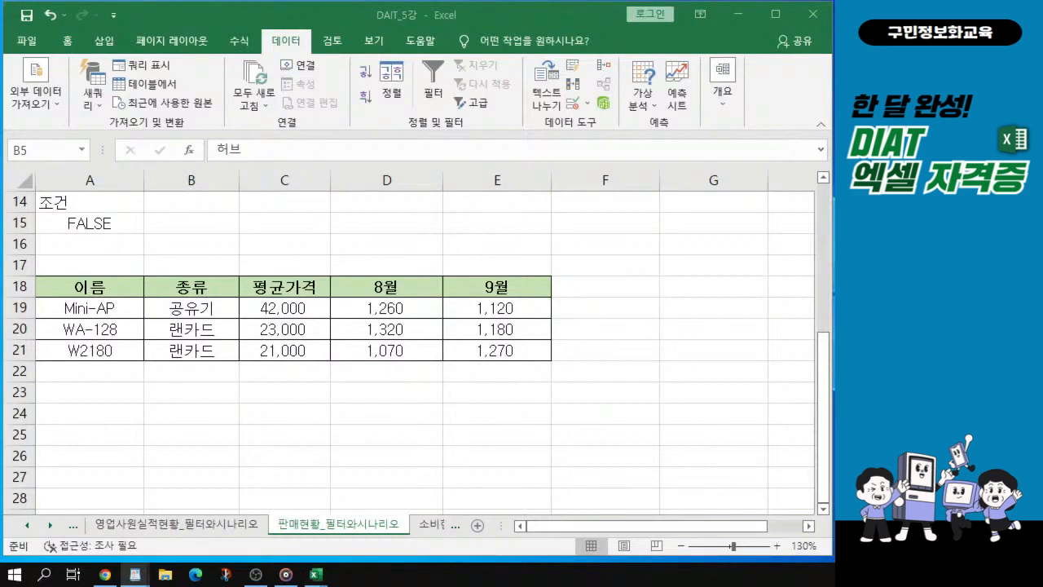
{"action": "scroll", "coordinate": [168, 231], "scroll_direction": "up", "scroll_amount": 5}
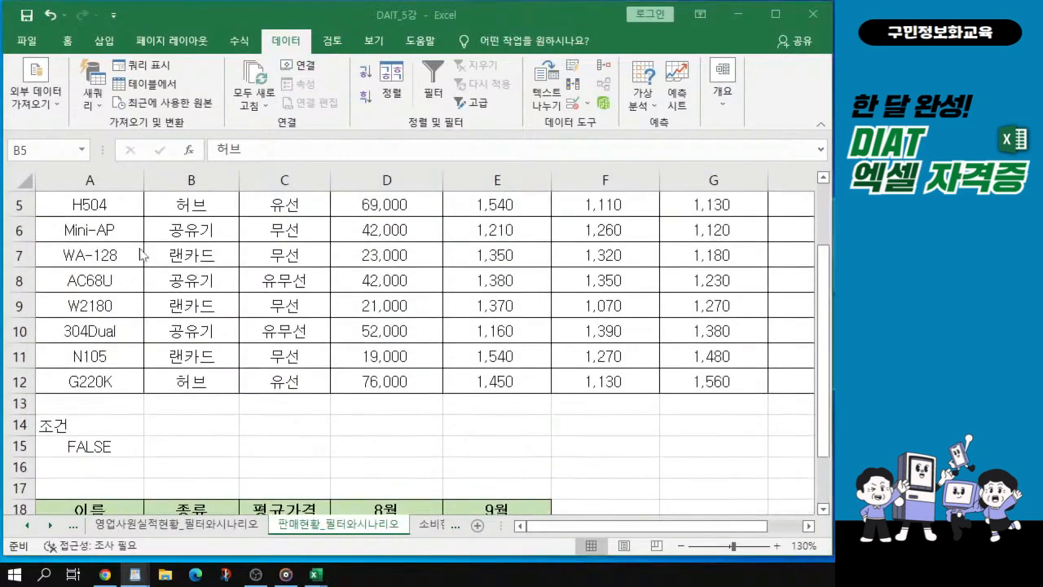
Sort the sales table by the 종류 column in ascending order.
{"action": "key", "text": "alt+Tab"}
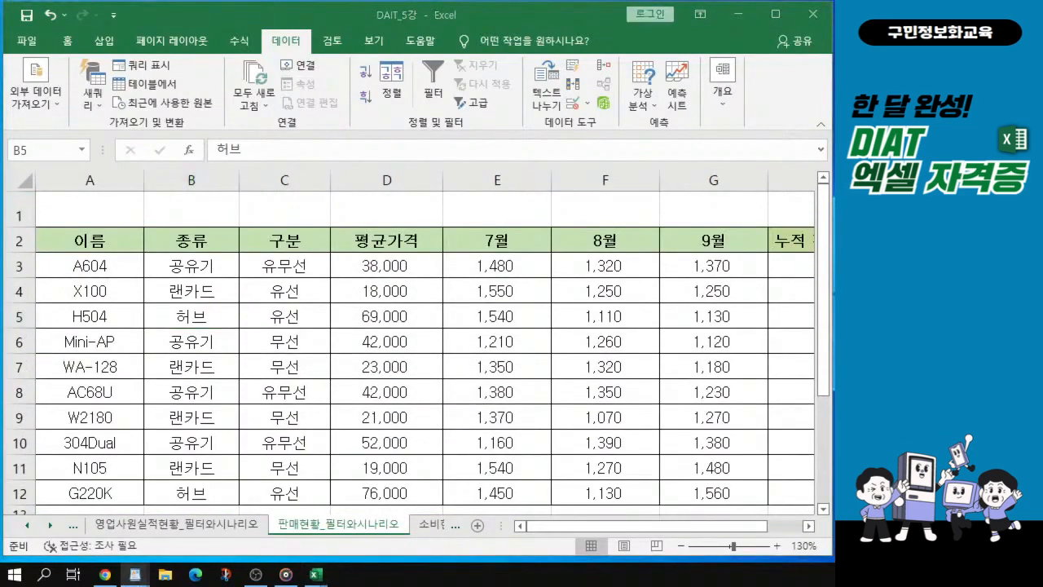
{"action": "key", "text": "alt+Tab"}
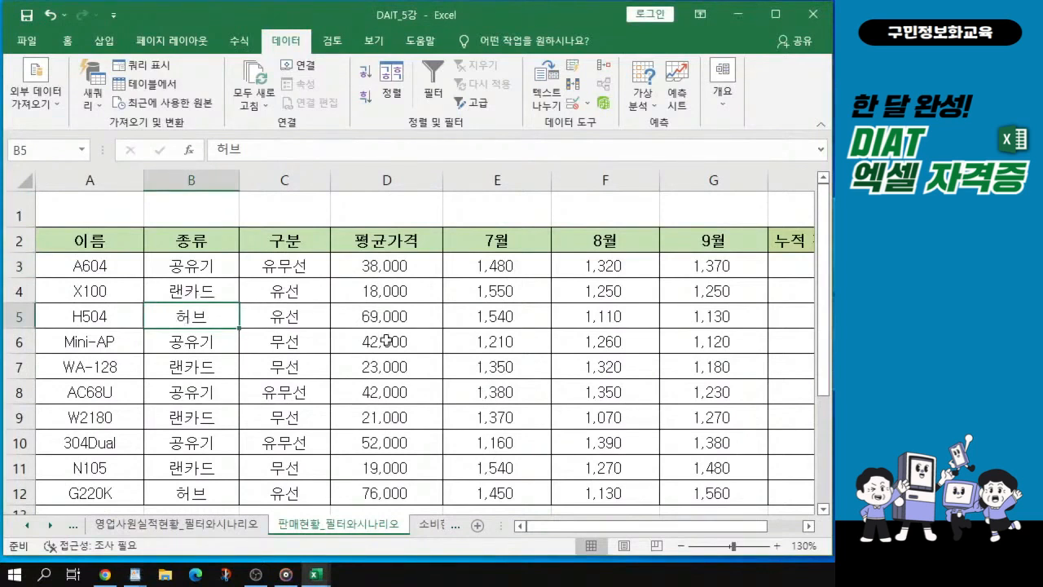
{"action": "key", "text": "alt+Tab"}
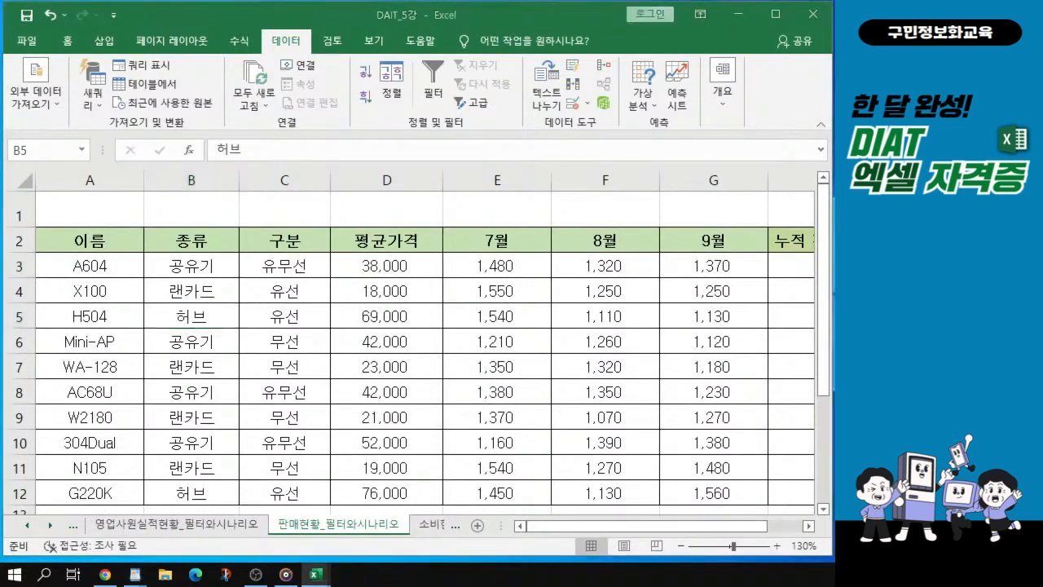
{"action": "key", "text": "alt+Tab"}
{"action": "left_click", "coordinate": [200, 286]}
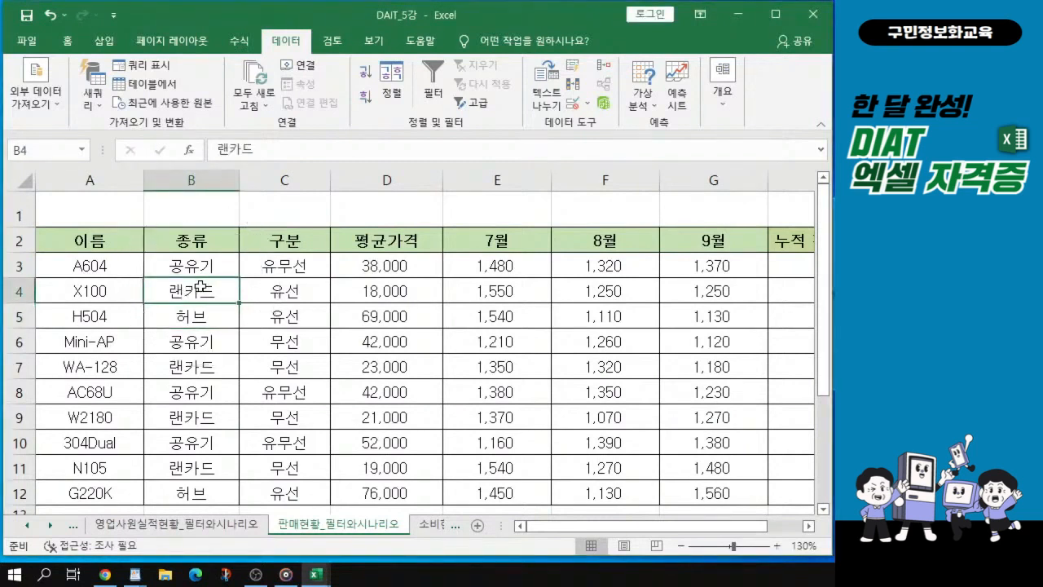
{"action": "left_click", "coordinate": [366, 82]}
{"action": "left_click", "coordinate": [366, 82]}
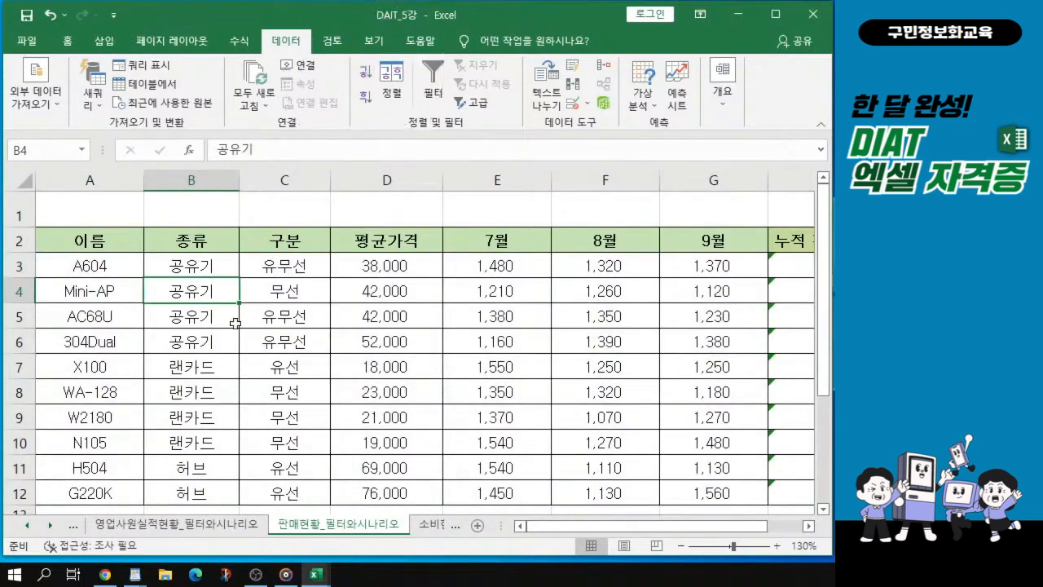
{"action": "left_click_drag", "start_coordinate": [214, 265], "coordinate": [223, 346]}
{"action": "key", "text": "ctrl"}
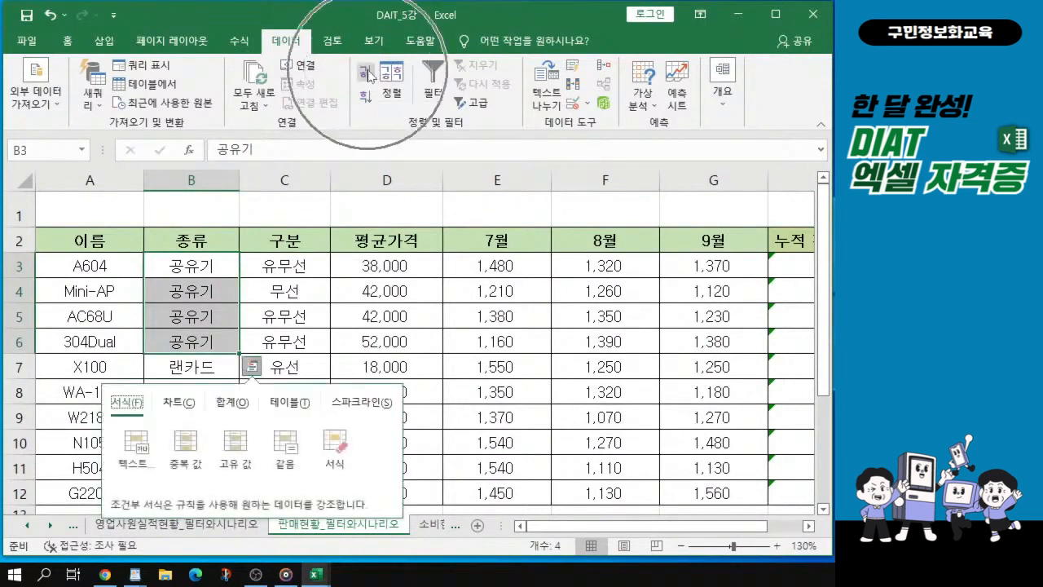
{"action": "left_click", "coordinate": [315, 305]}
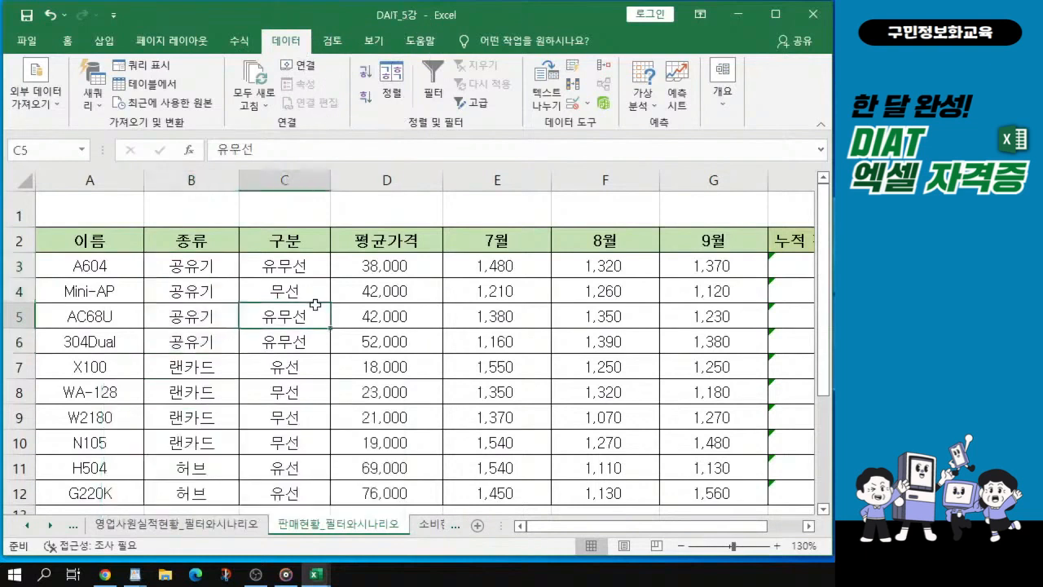
Start a new scenario in the Scenario Manager and name it 판매량 증가.
{"action": "key", "text": "alt+Tab"}
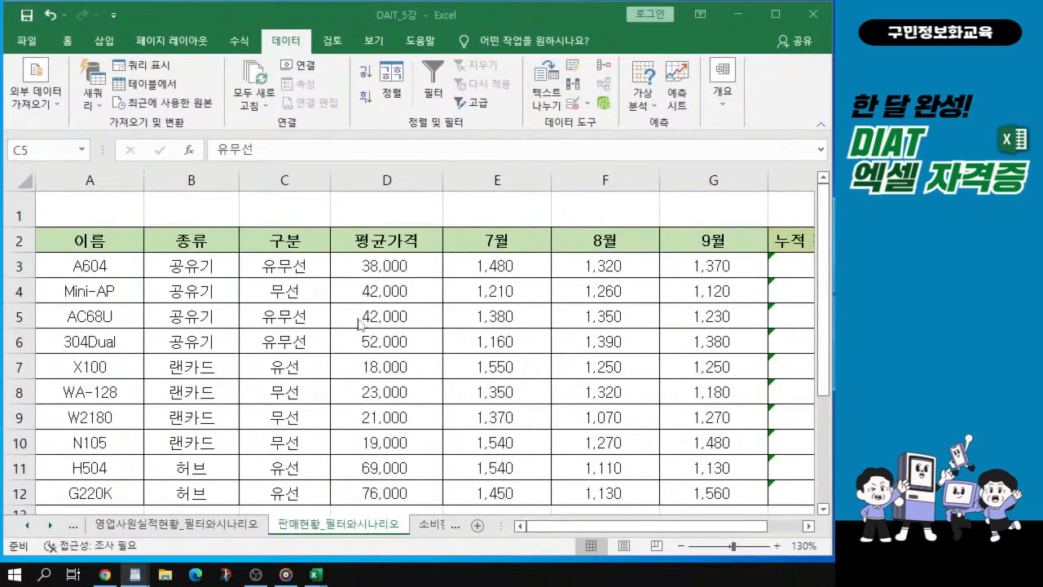
{"action": "left_click", "coordinate": [320, 320]}
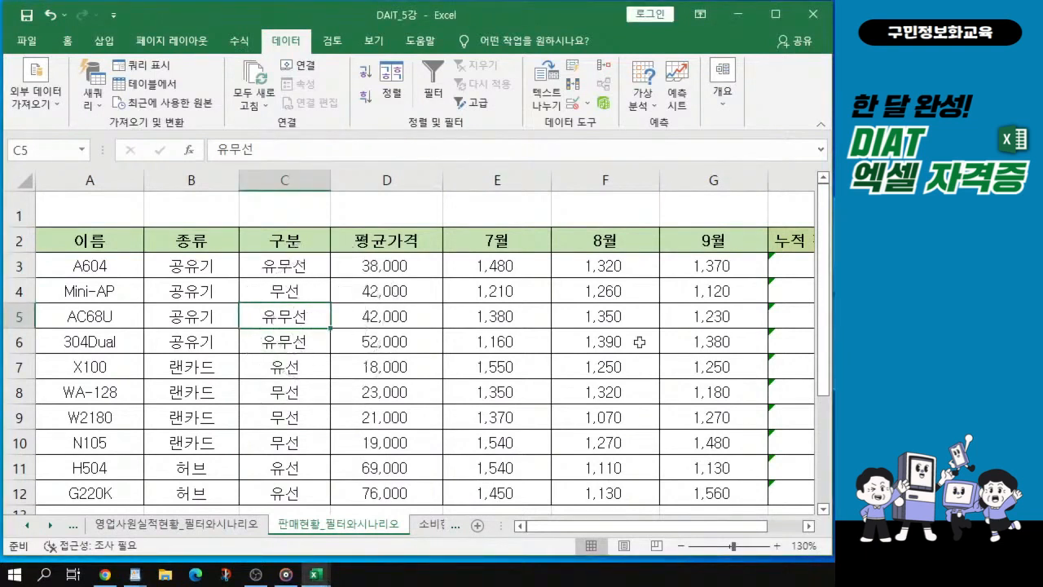
{"action": "left_click", "coordinate": [647, 109]}
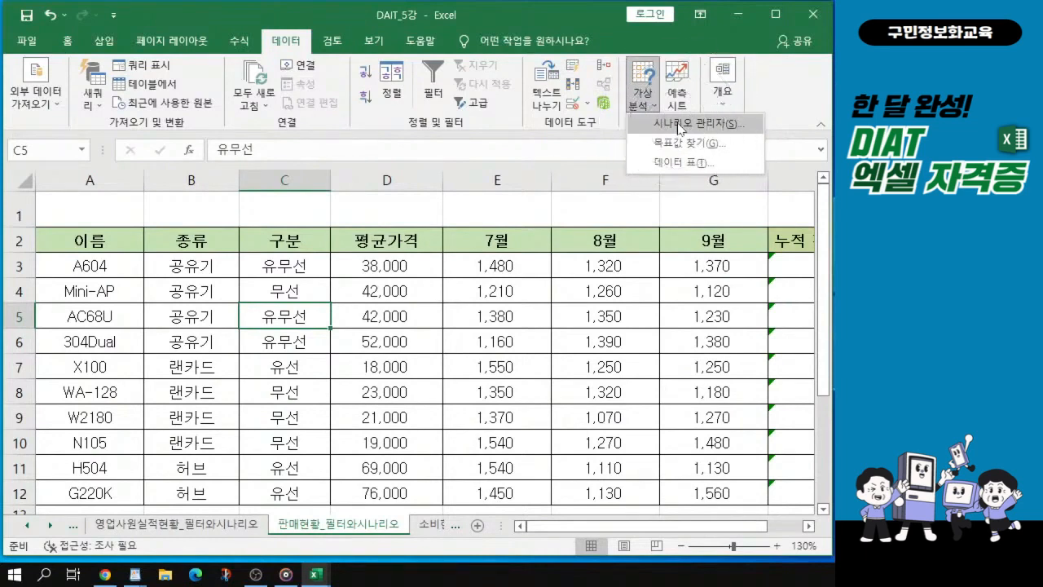
{"action": "left_click", "coordinate": [680, 124]}
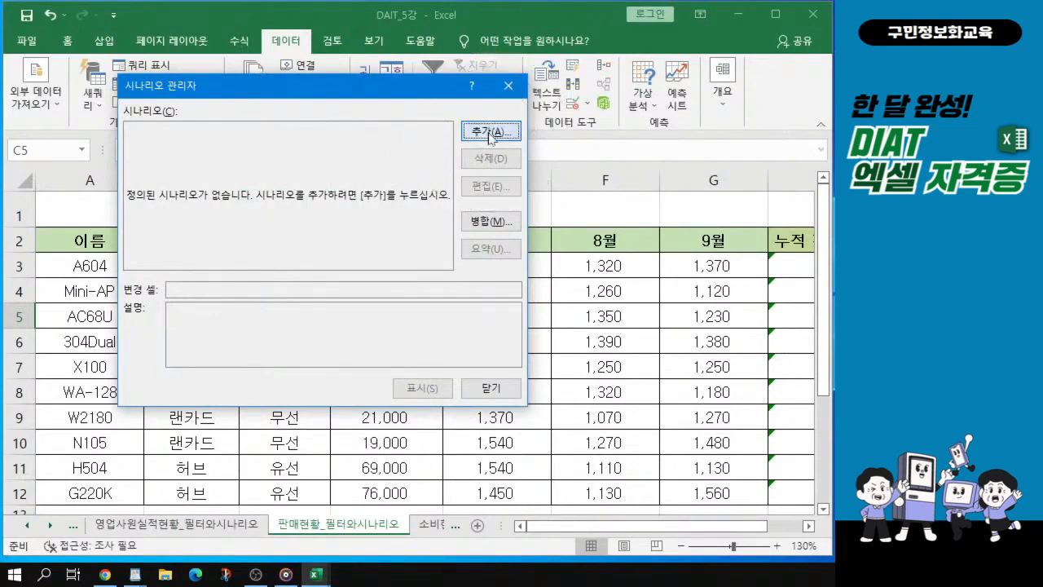
{"action": "left_click", "coordinate": [489, 133]}
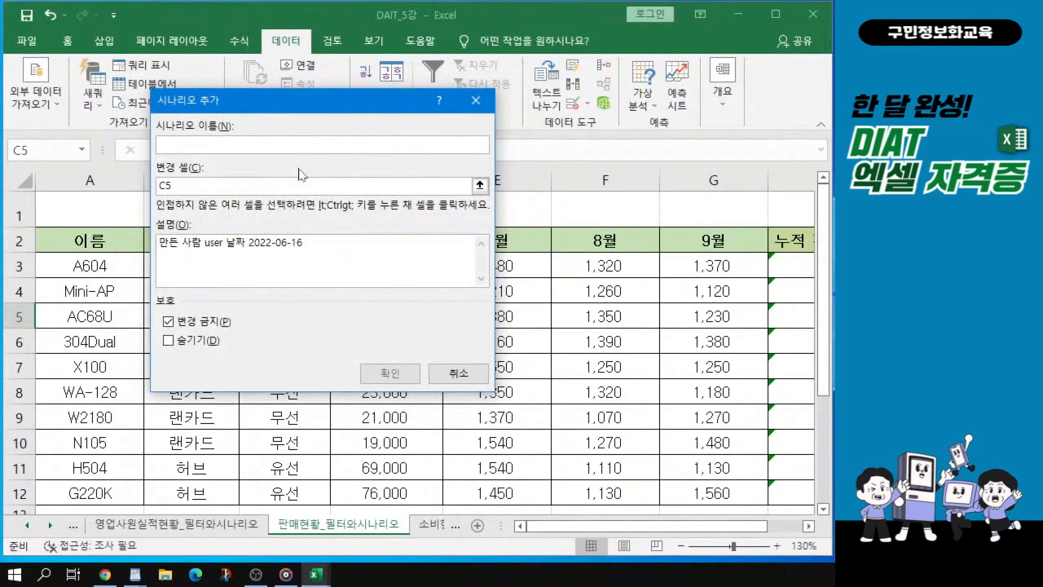
{"action": "type", "text": "판"}
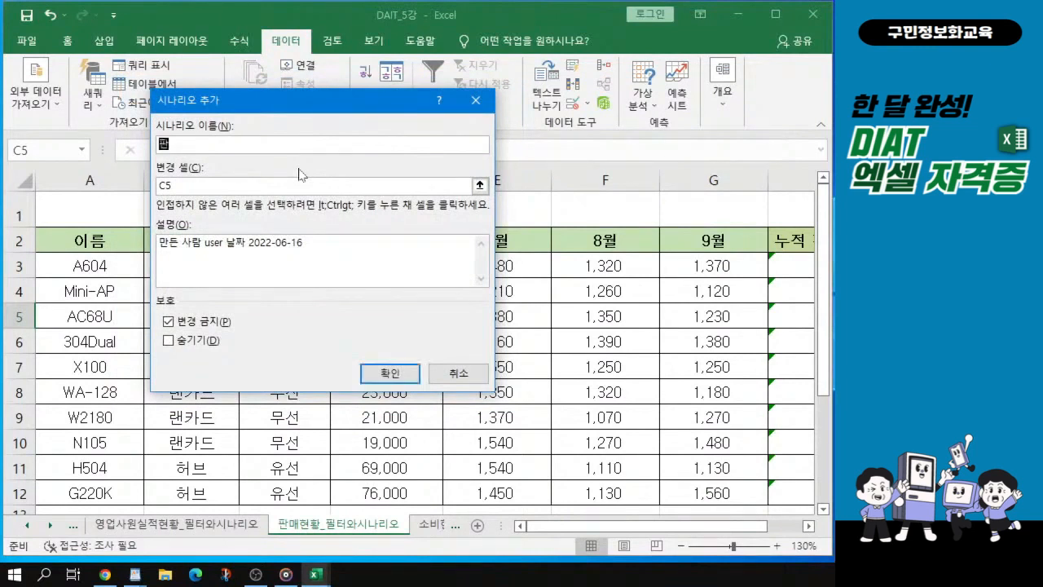
{"action": "type", "text": "매량 증가"}
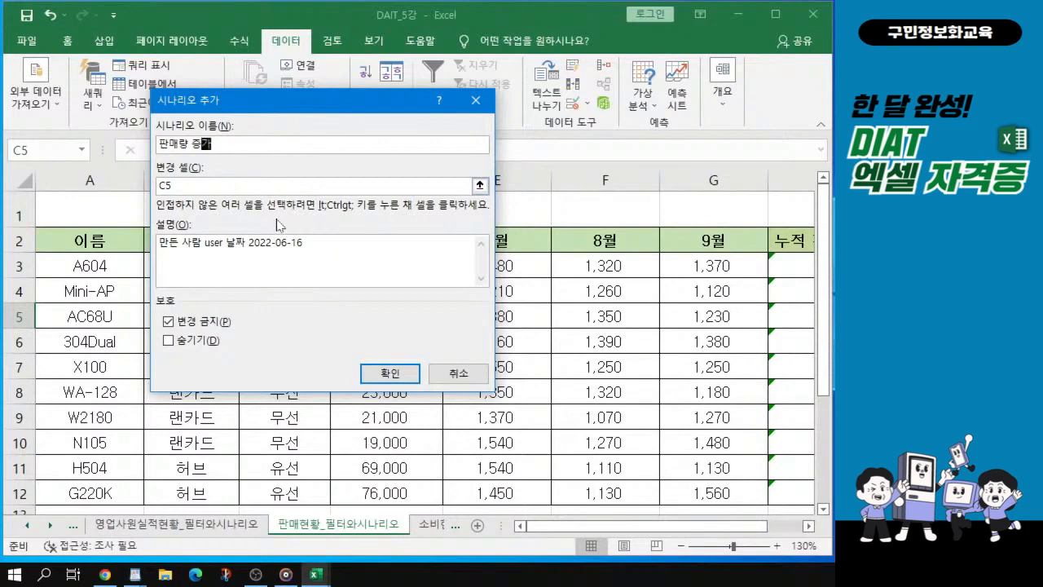
{"action": "key", "text": "Tab"}
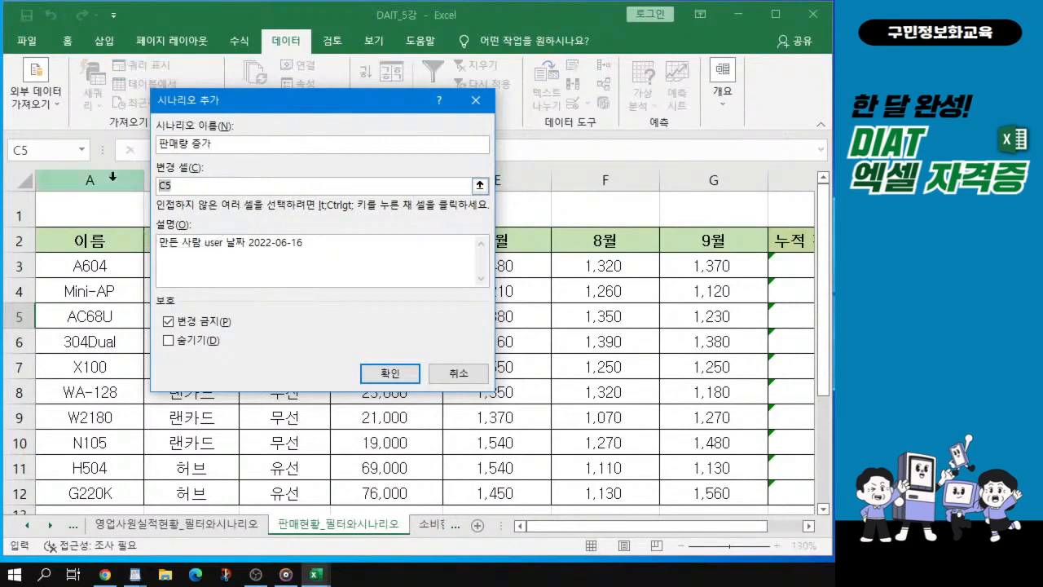
Set the scenario's changing cells to the 9월 figures of the 공유기 products, G3:G6.
{"action": "key", "text": "Delete"}
{"action": "left_click_drag", "start_coordinate": [264, 103], "coordinate": [344, 370]}
{"action": "key", "text": "alt+Tab"}
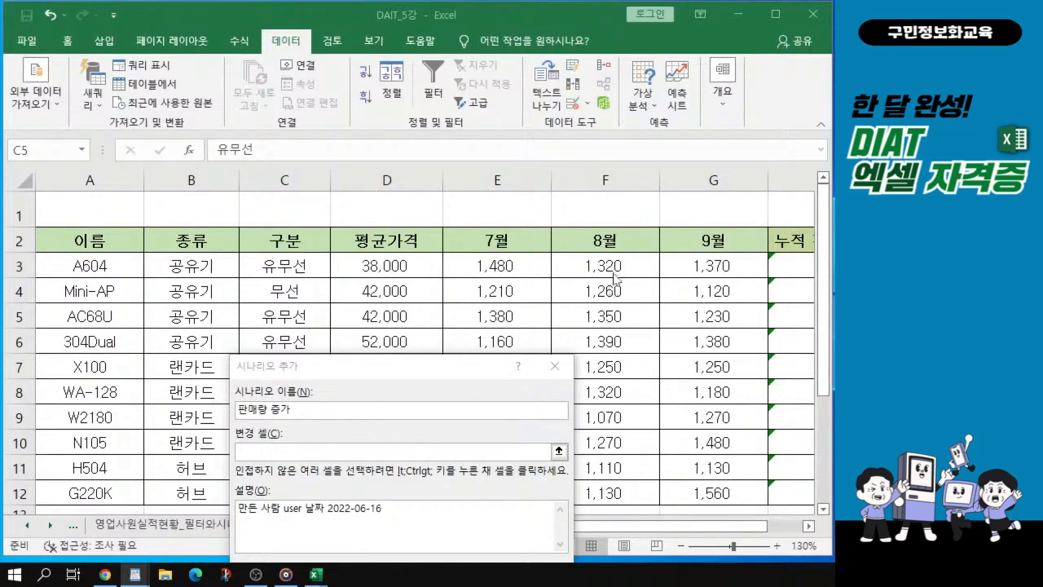
{"action": "left_click", "coordinate": [291, 450]}
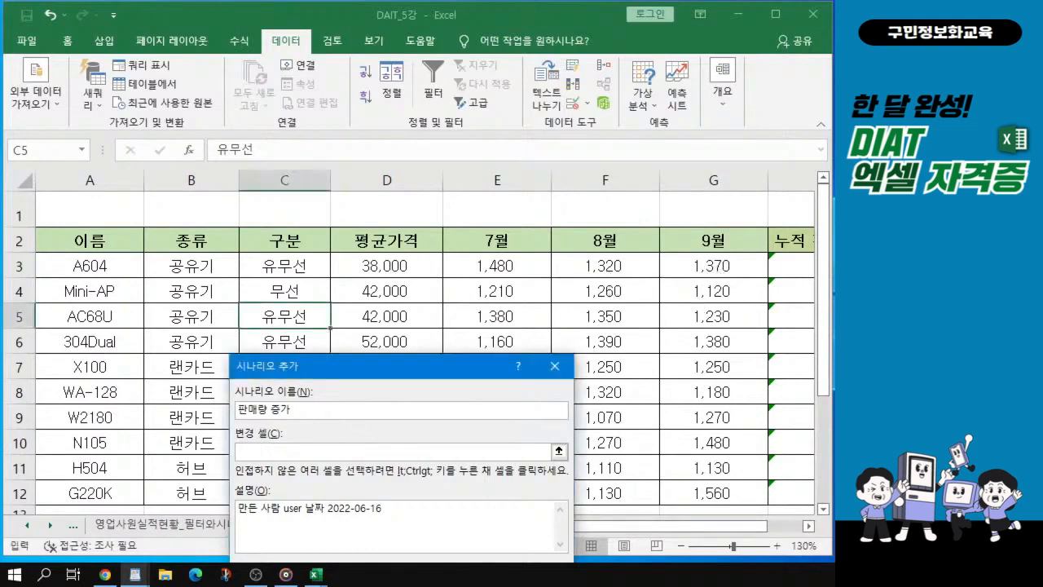
{"action": "key", "text": "ctrl"}
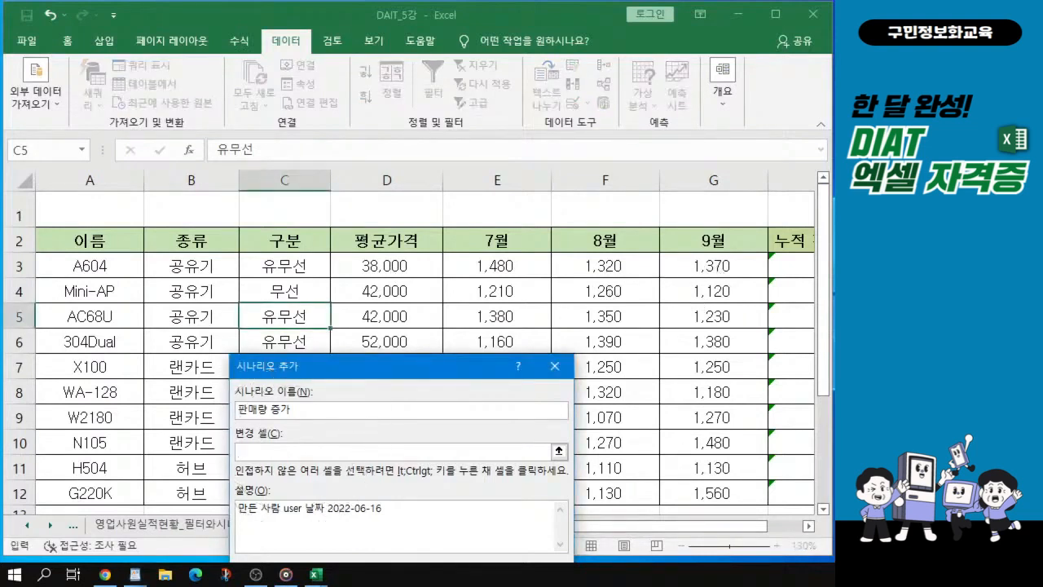
{"action": "left_click", "coordinate": [717, 265]}
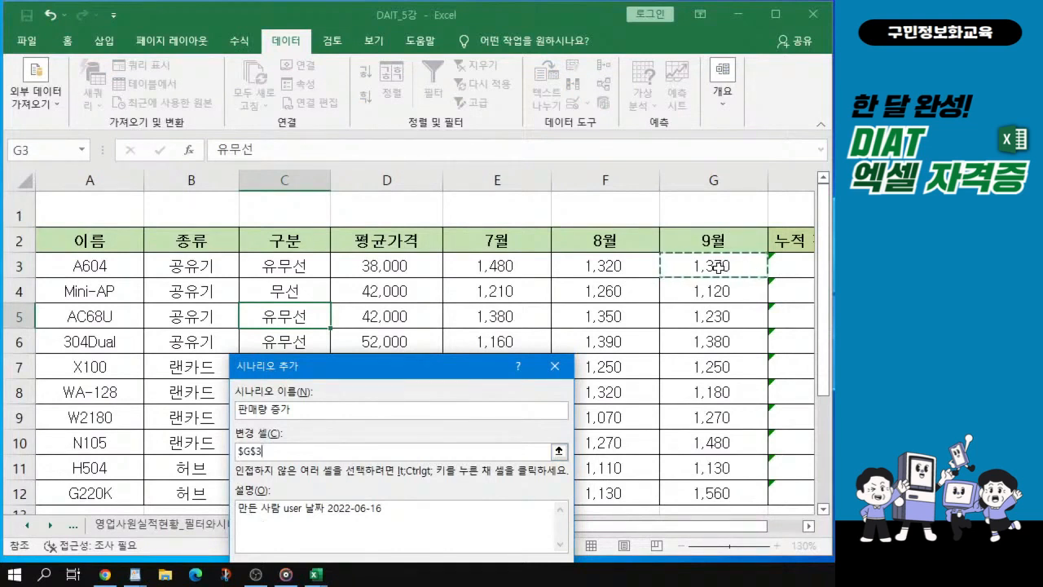
{"action": "left_click_drag", "start_coordinate": [717, 265], "coordinate": [720, 349]}
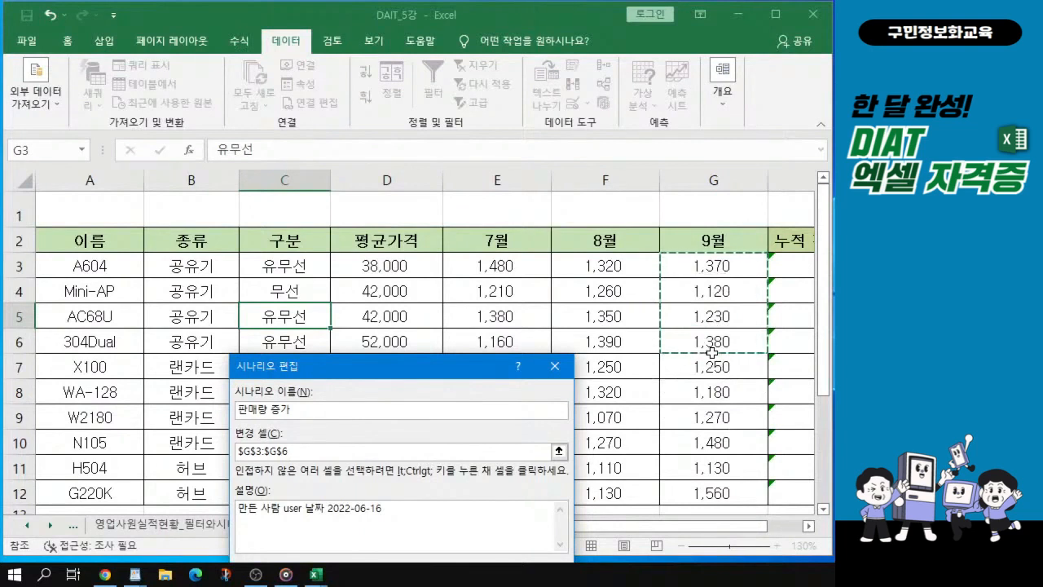
{"action": "left_click_drag", "start_coordinate": [358, 374], "coordinate": [354, 165]}
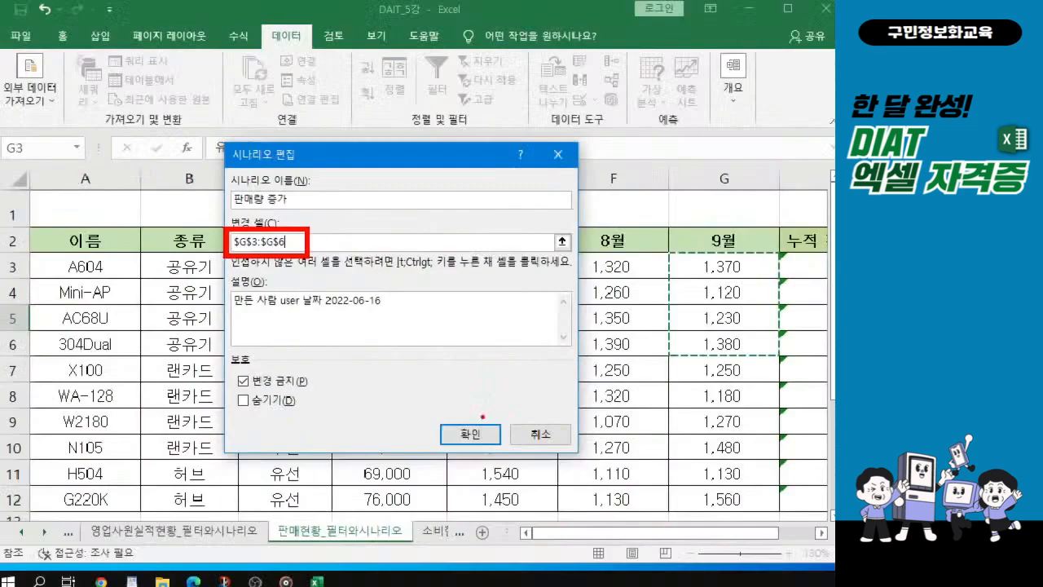
{"action": "left_click", "coordinate": [460, 435]}
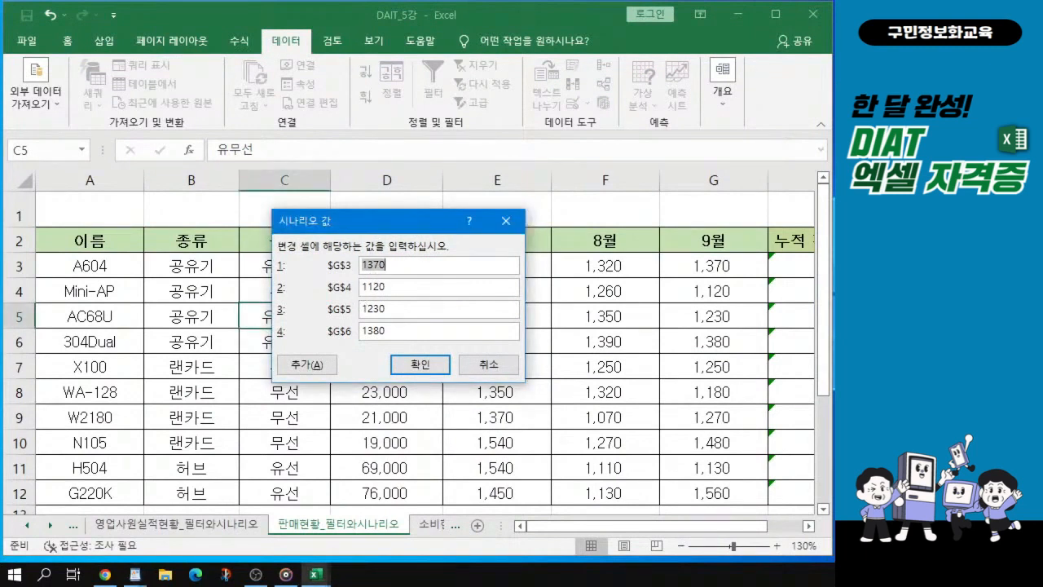
Set the 판매량 증가 scenario values to 1470 for G3, 1220 for G4, 1330 for G5 and 1480 for G6.
{"action": "left_click", "coordinate": [369, 264]}
{"action": "key", "text": "BackSpace"}
{"action": "type", "text": "4"}
{"action": "left_click", "coordinate": [374, 287]}
{"action": "key", "text": "BackSpace"}
{"action": "type", "text": "2"}
{"action": "key", "text": "BackSpace"}
{"action": "type", "text": "3"}
{"action": "key", "text": "BackSpace"}
{"action": "type", "text": "1"}
{"action": "key", "text": "Delete"}
{"action": "type", "text": "3"}
{"action": "left_click", "coordinate": [373, 330]}
{"action": "key", "text": "BackSpace"}
{"action": "type", "text": "4"}
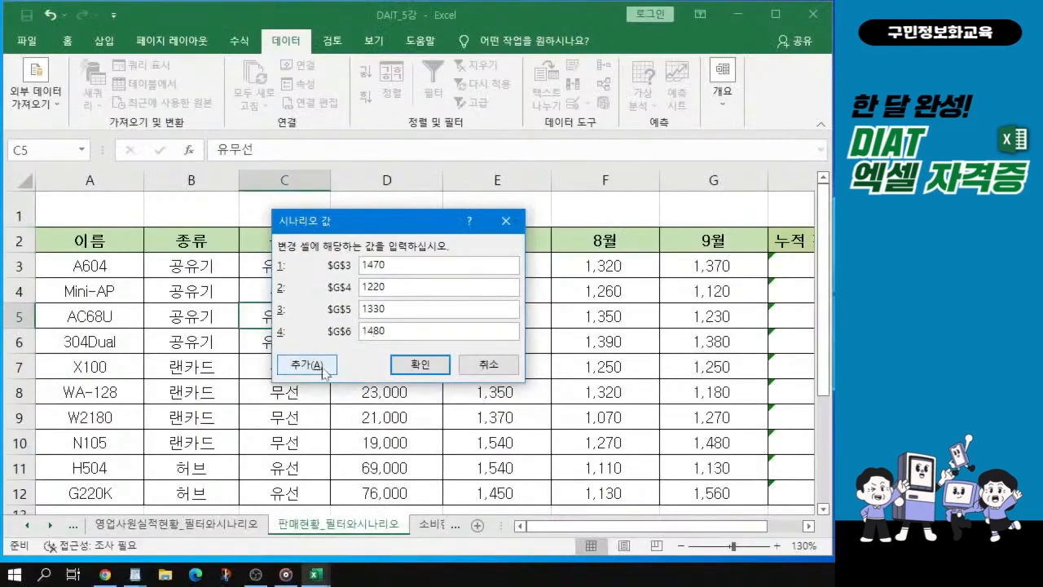
Add a second scenario named 판매량 감소 with the same changing cells G3:G6.
{"action": "left_click", "coordinate": [251, 432]}
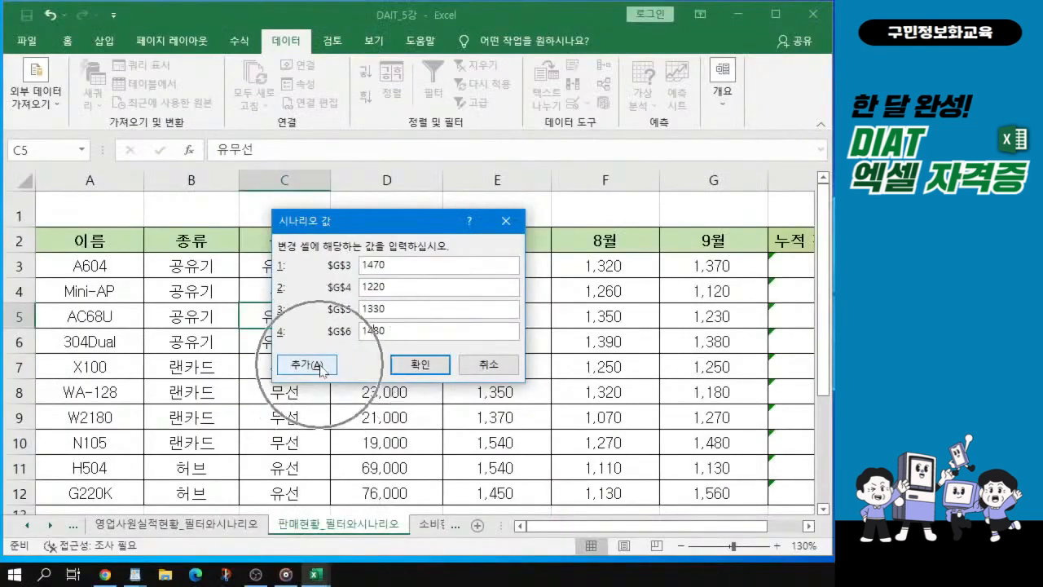
{"action": "left_click", "coordinate": [321, 369]}
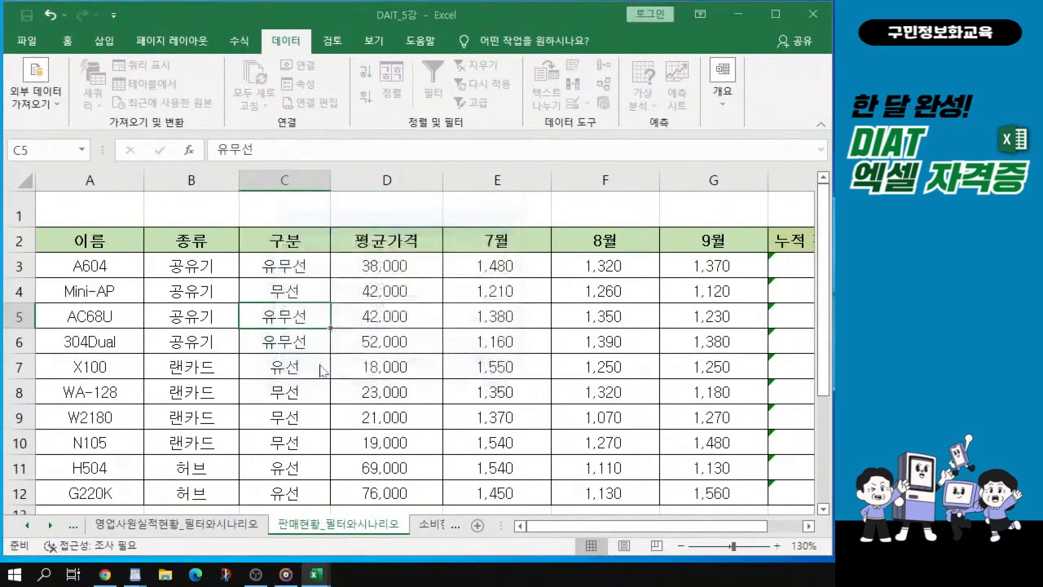
{"action": "key", "text": "alt+Tab"}
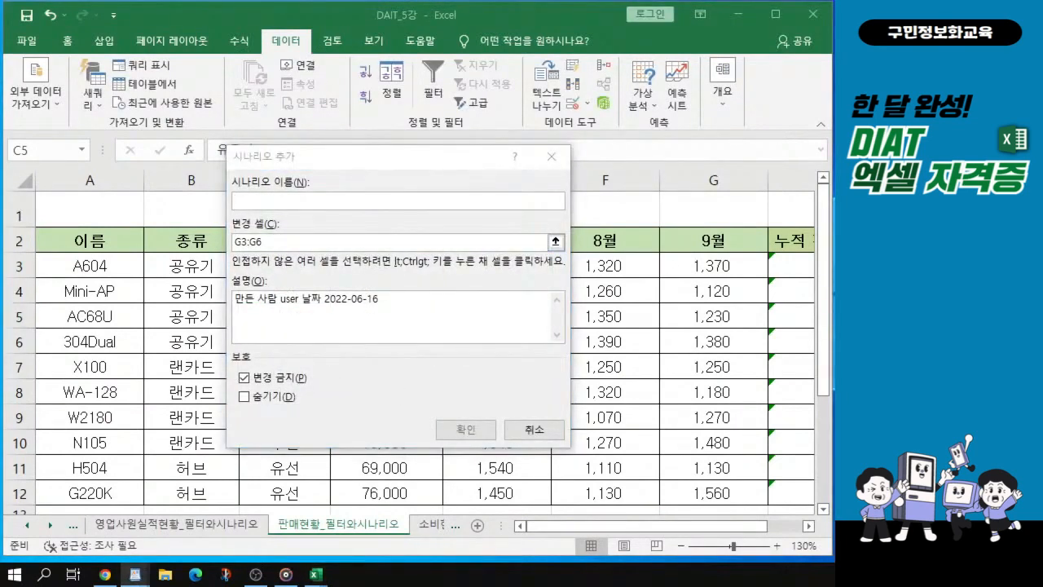
{"action": "key", "text": "alt+Tab"}
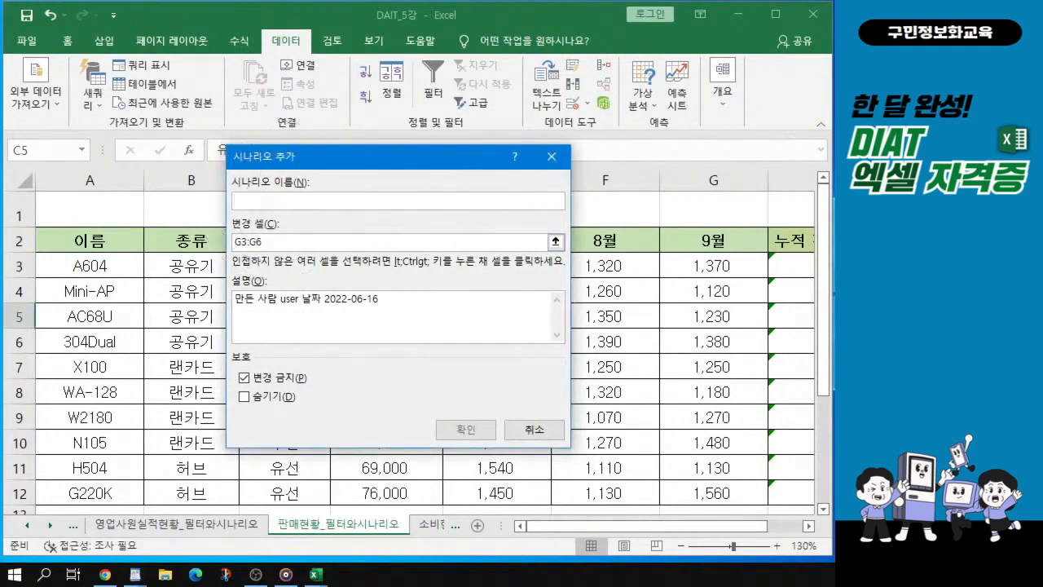
{"action": "type", "text": "판매량"}
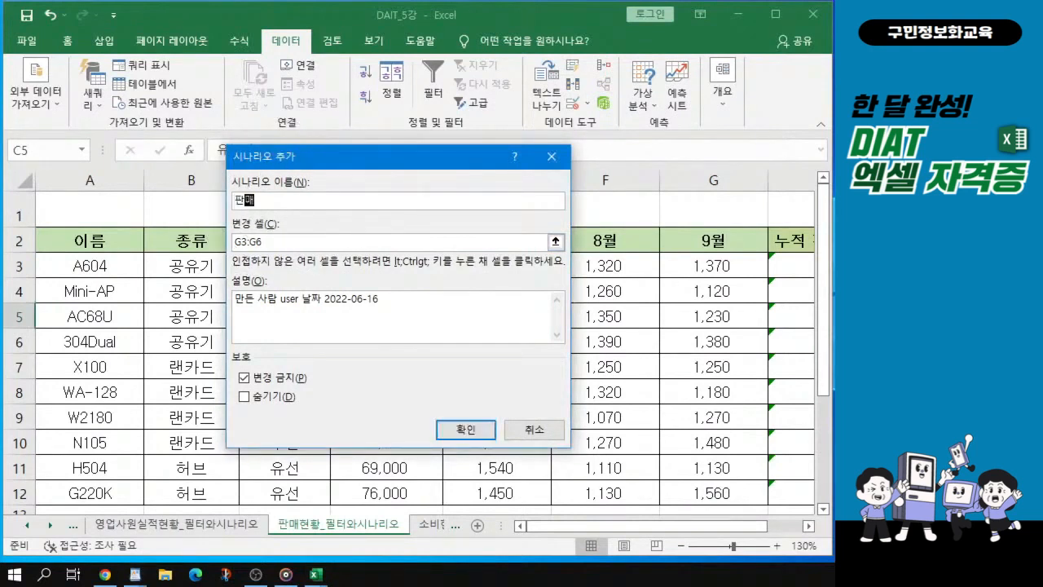
{"action": "type", "text": " 감소"}
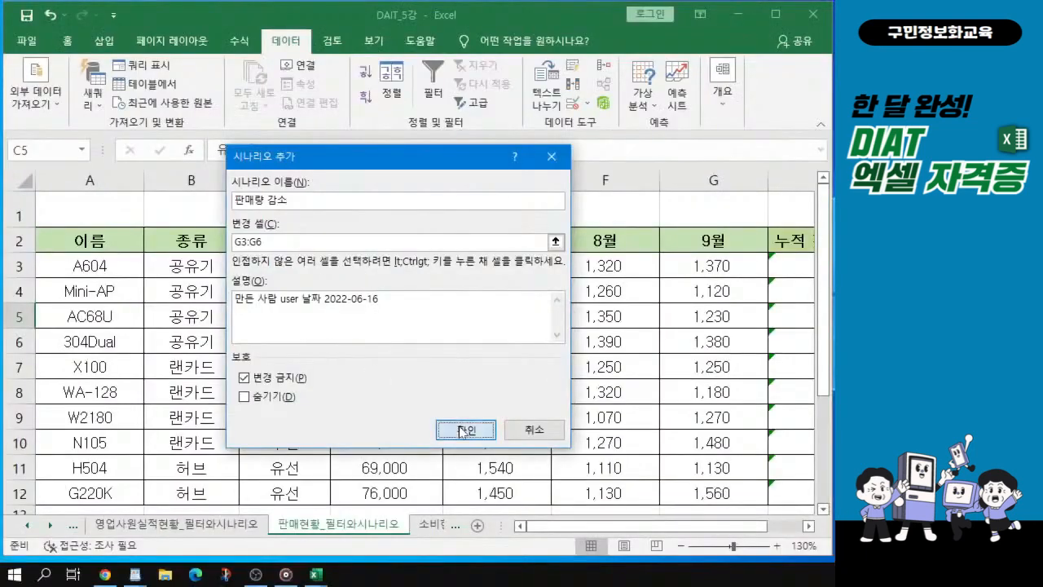
{"action": "left_click", "coordinate": [463, 430]}
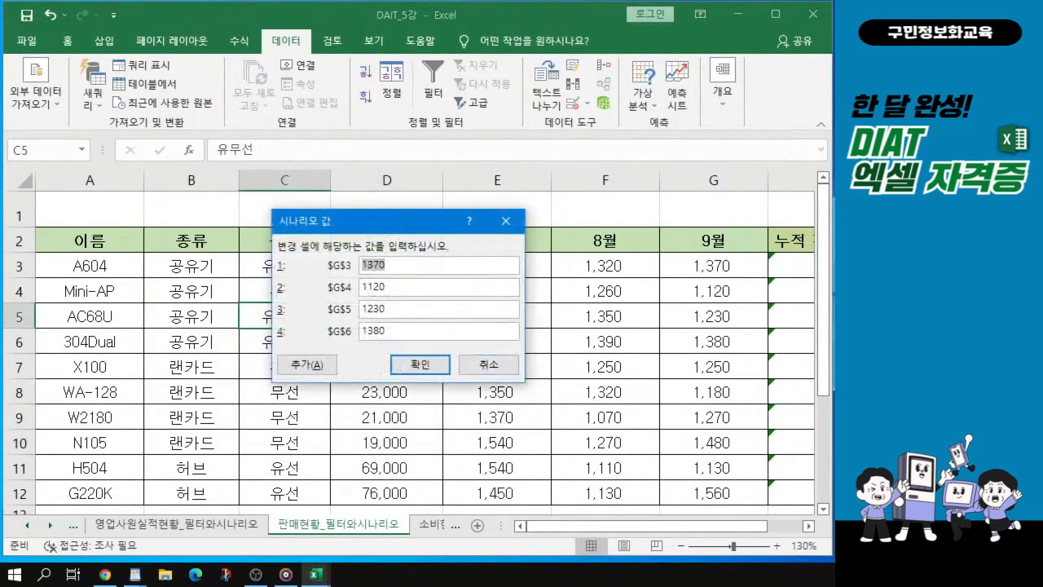
Set the 판매량 감소 scenario values to 1270 for G3, 1020 for G4, 1130 for G5 and 1280 for G6.
{"action": "key", "text": "alt+Tab"}
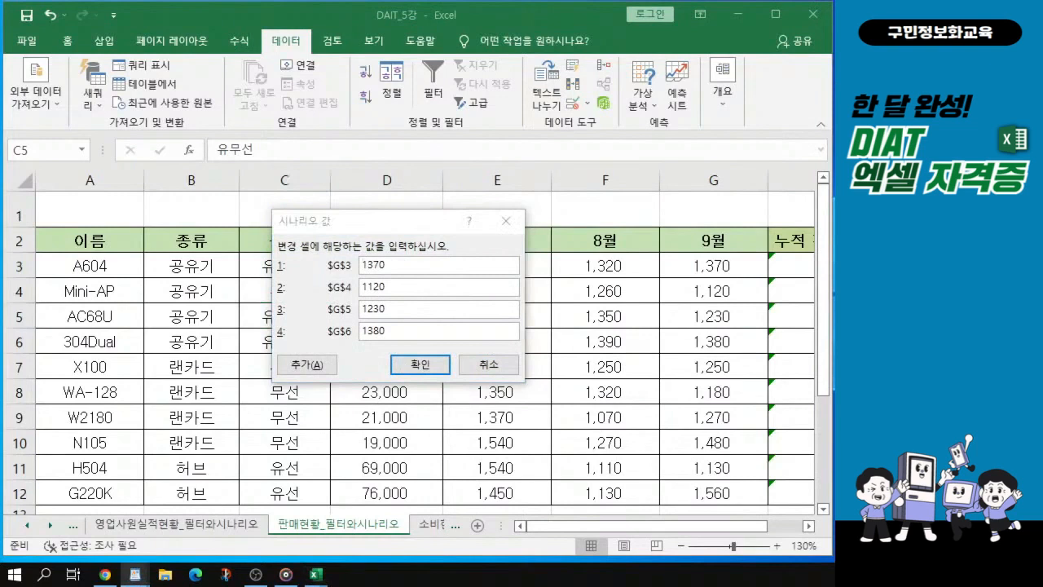
{"action": "key", "text": "alt+Tab"}
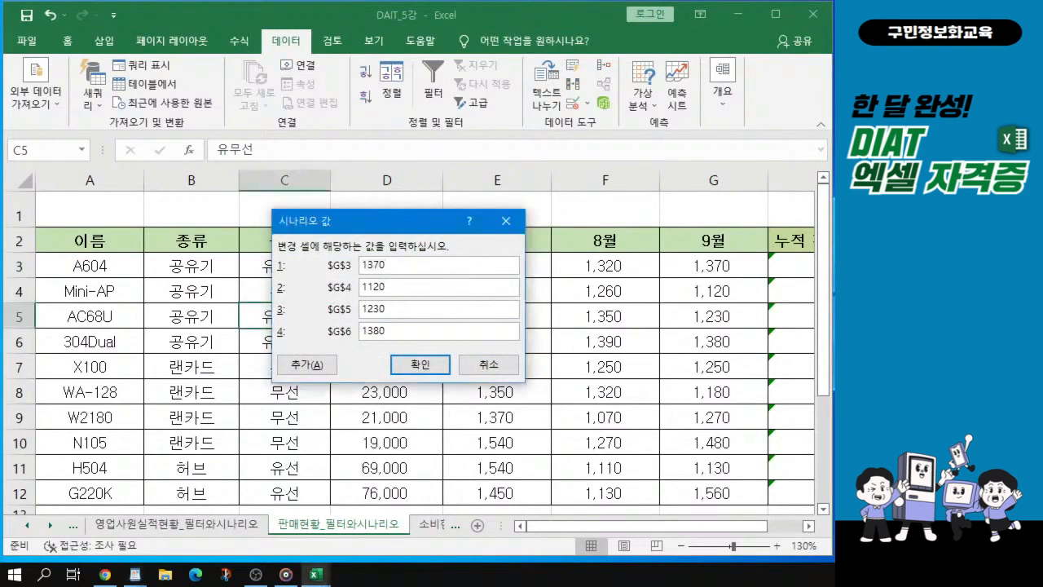
{"action": "key", "text": "BackSpace"}
{"action": "type", "text": "2"}
{"action": "key", "text": "BackSpace"}
{"action": "type", "text": "0"}
{"action": "left_click", "coordinate": [368, 309]}
{"action": "key", "text": "Delete"}
{"action": "type", "text": "3"}
{"action": "left_click", "coordinate": [375, 331]}
{"action": "key", "text": "BackSpace"}
{"action": "type", "text": "4"}
{"action": "key", "text": "Delete"}
{"action": "type", "text": "1"}
{"action": "key", "text": "Delete"}
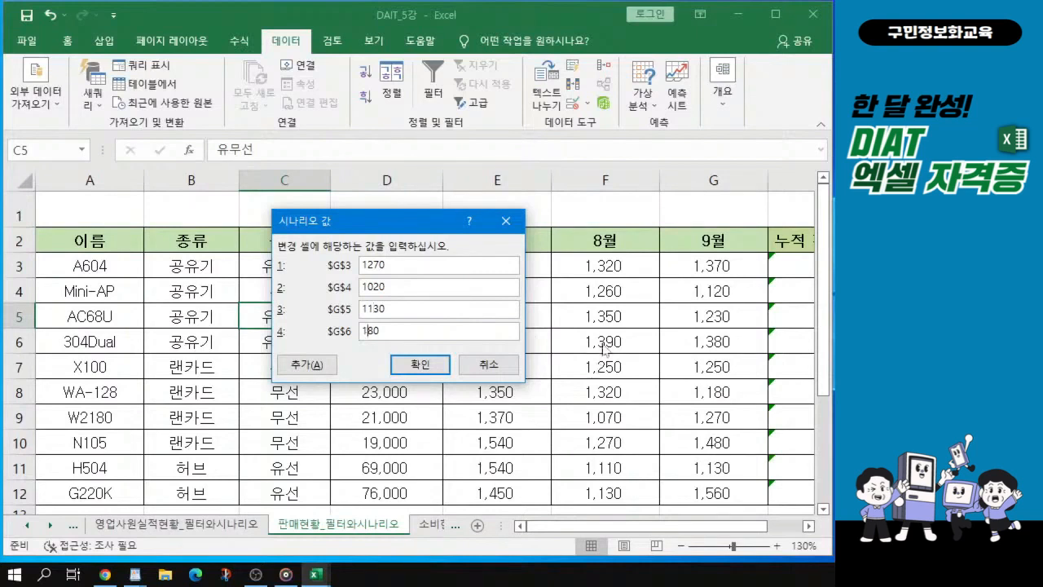
{"action": "type", "text": "2"}
{"action": "left_click", "coordinate": [434, 373]}
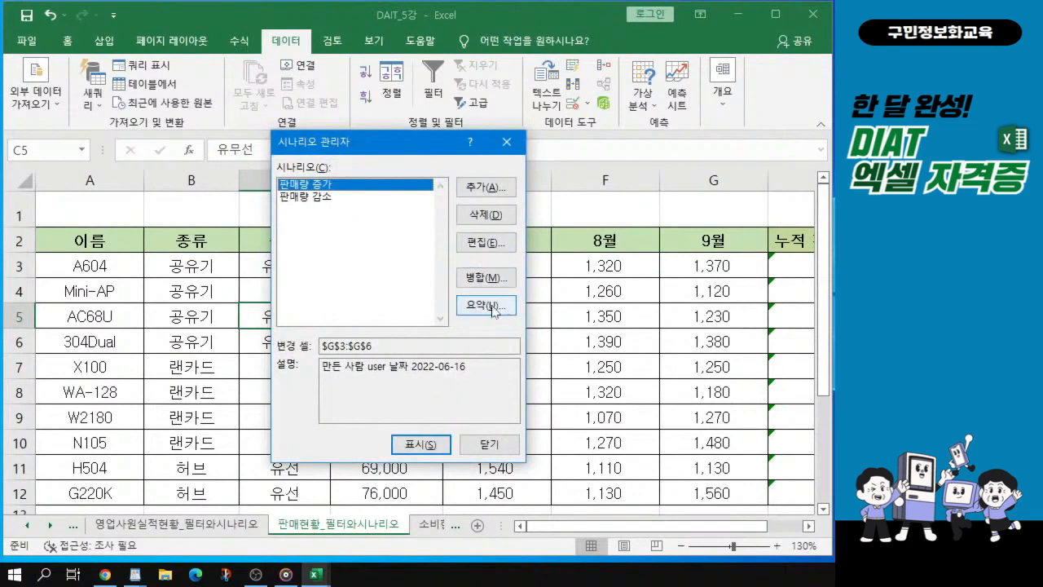
Generate a scenario summary report (시나리오 요약) using the 공유기 누적 판매량 cells H3:H6 as result cells.
{"action": "left_click", "coordinate": [486, 307]}
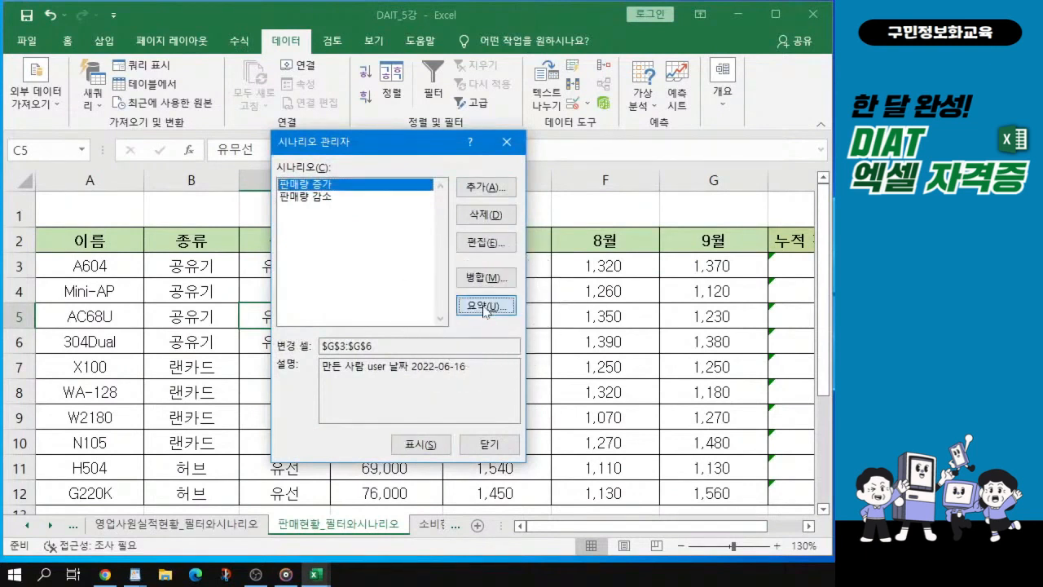
{"action": "key", "text": "ctrl"}
{"action": "key", "text": "ctrl"}
{"action": "key", "text": "ctrl"}
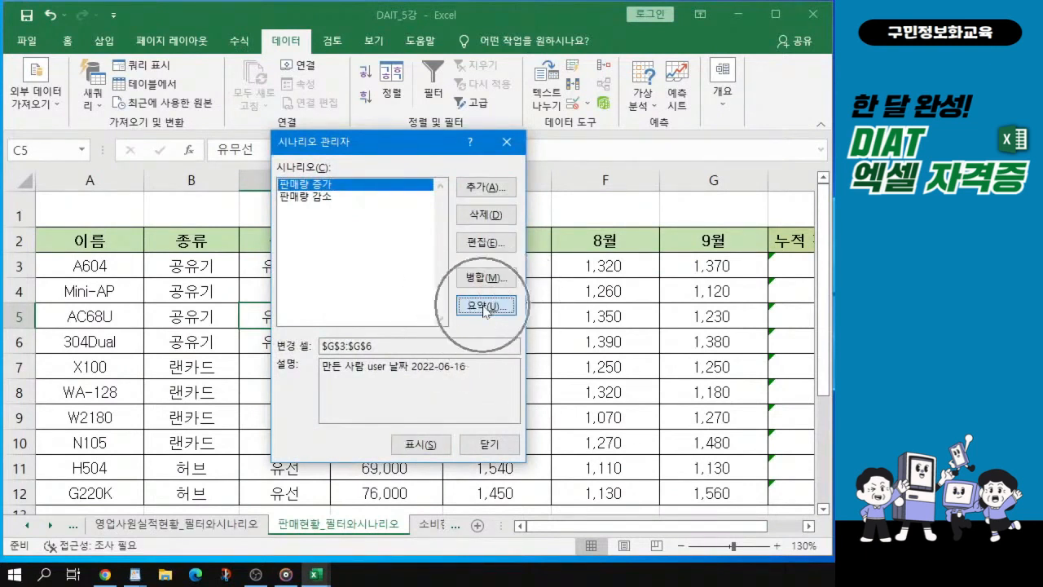
{"action": "left_click", "coordinate": [487, 307]}
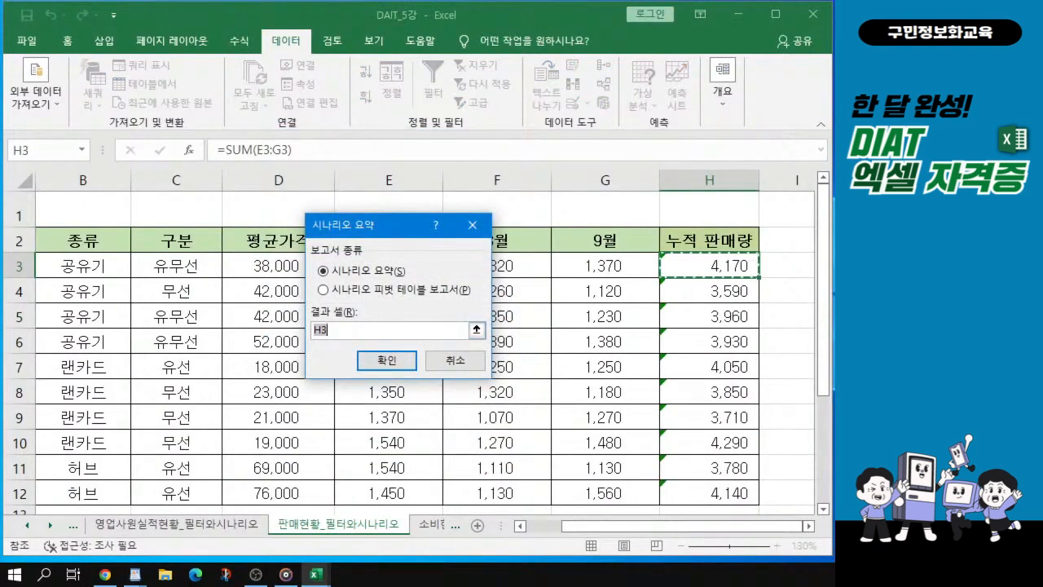
{"action": "left_click", "coordinate": [715, 266]}
{"action": "left_click_drag", "start_coordinate": [715, 267], "coordinate": [726, 343]}
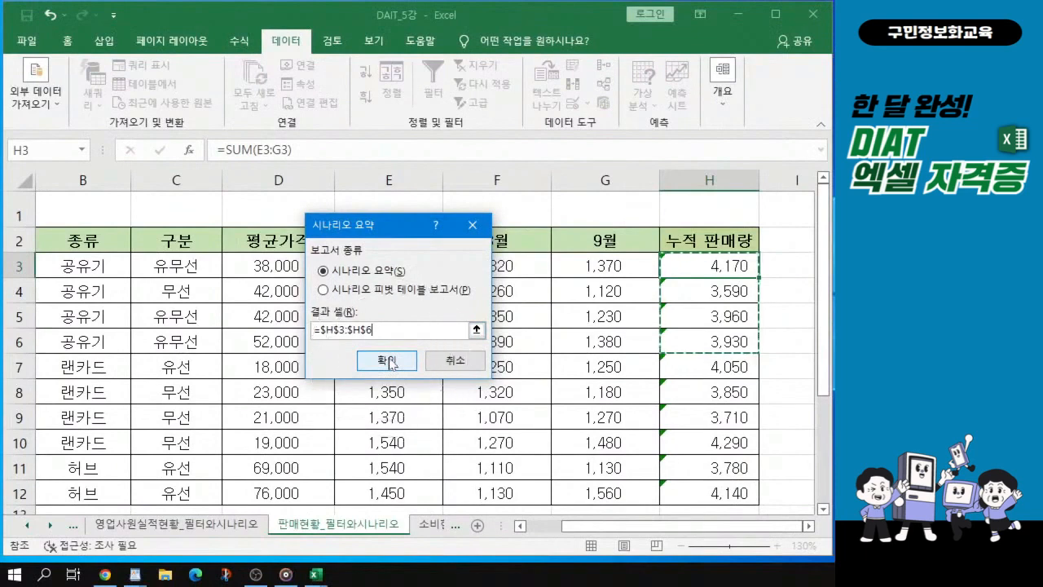
{"action": "left_click", "coordinate": [390, 362]}
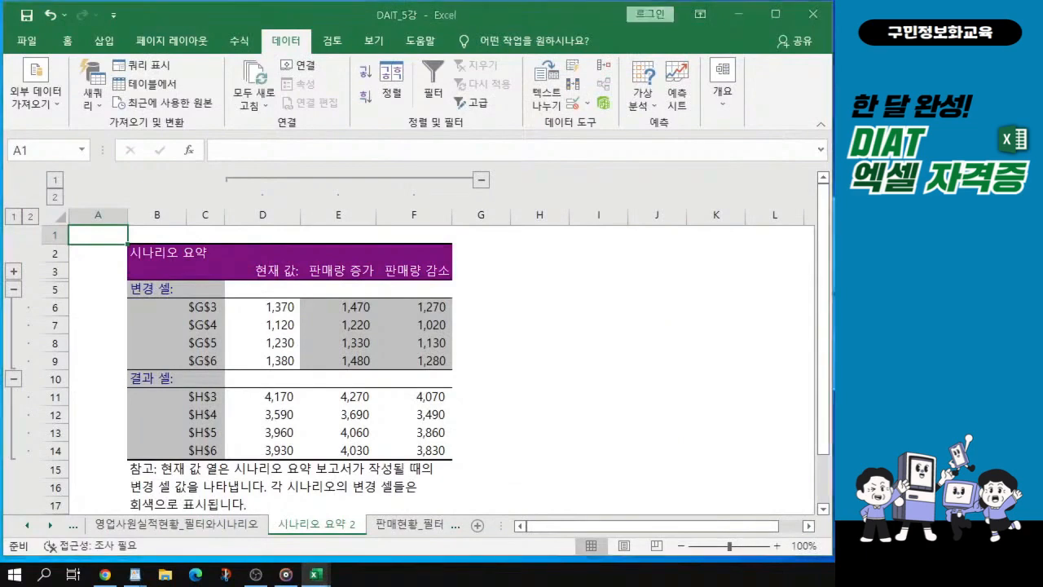
Compare the summary report with the 시나리오_판매현황 sheet in the 부분합과 시나리오 완성 workbook, checking the 판매량 감소 values.
{"action": "left_click_drag", "start_coordinate": [0, 213], "coordinate": [478, 24]}
{"action": "left_click", "coordinate": [396, 377]}
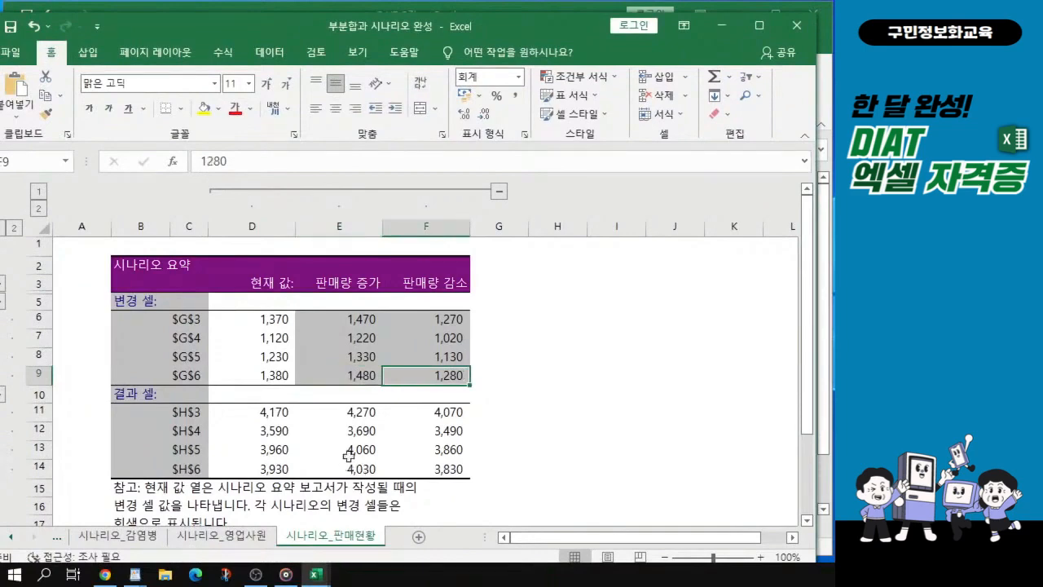
{"action": "scroll", "coordinate": [340, 439], "scroll_direction": "up", "scroll_amount": 1}
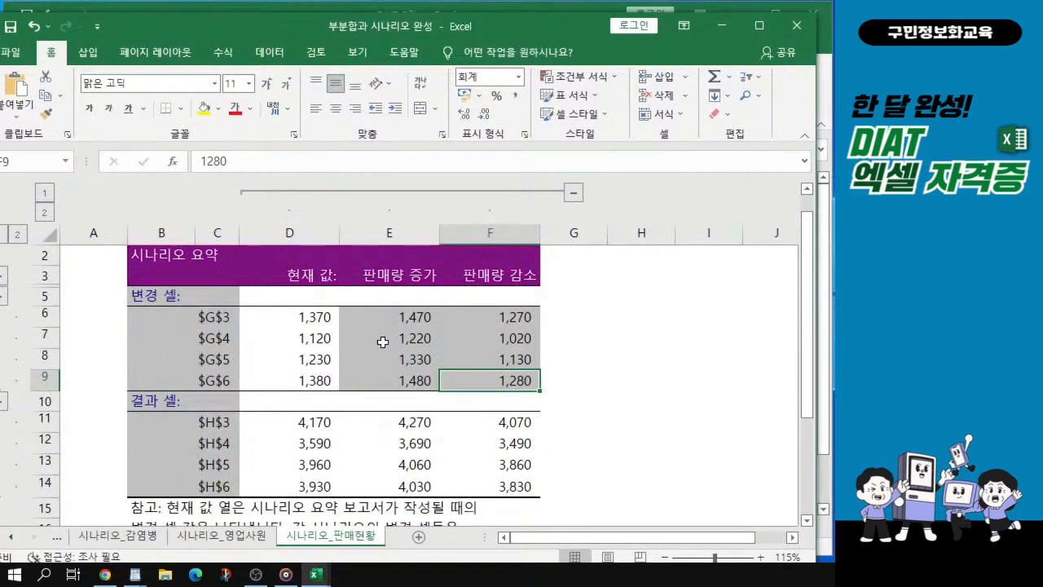
{"action": "left_click_drag", "start_coordinate": [482, 321], "coordinate": [480, 377]}
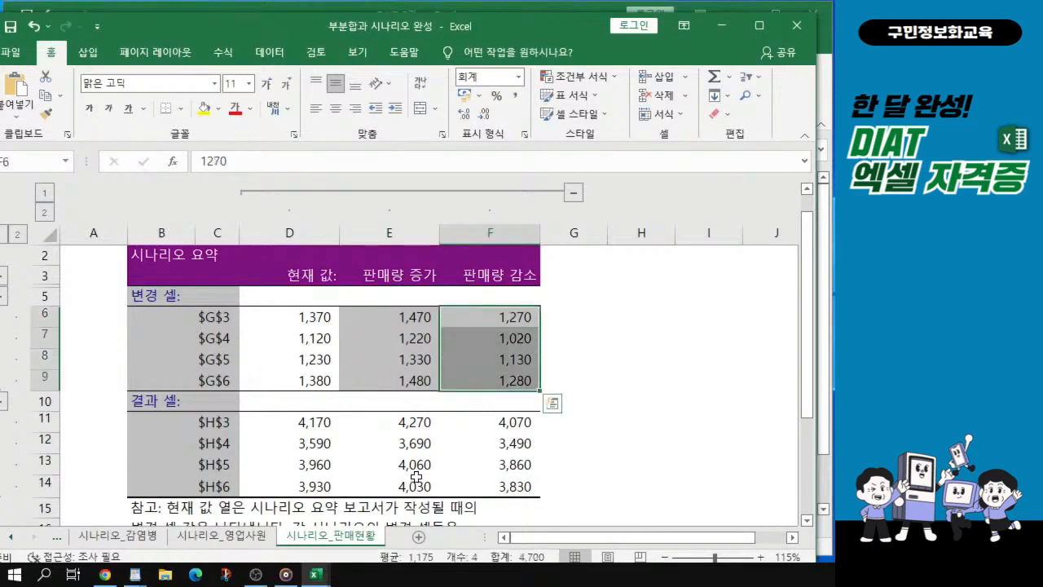
{"action": "left_click", "coordinate": [356, 400]}
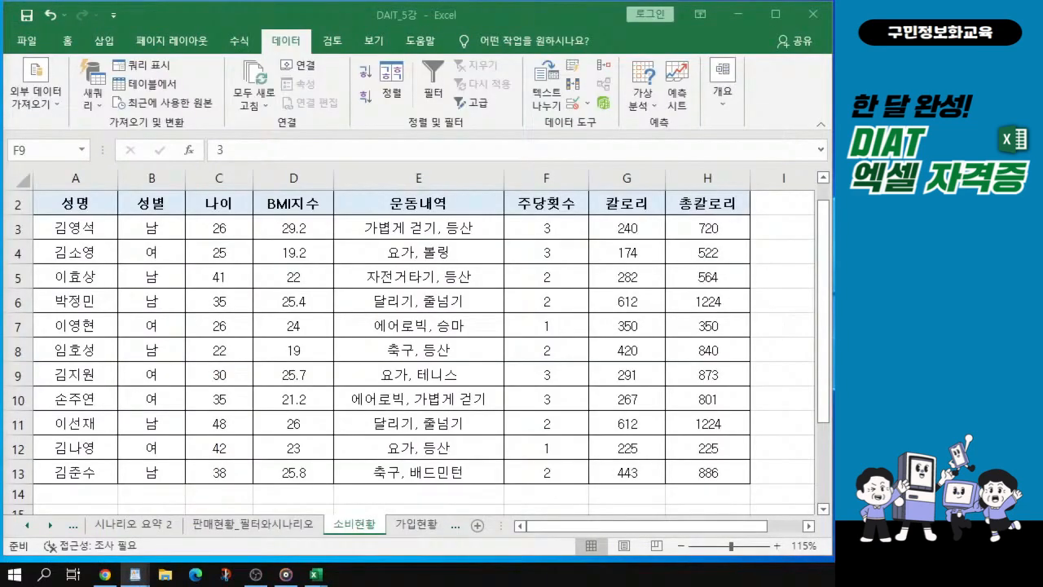
Open the 소비현황 sheet and check its BMI지수 and 주당횟수 source columns against the finished pivot table example.
{"action": "left_click", "coordinate": [370, 535]}
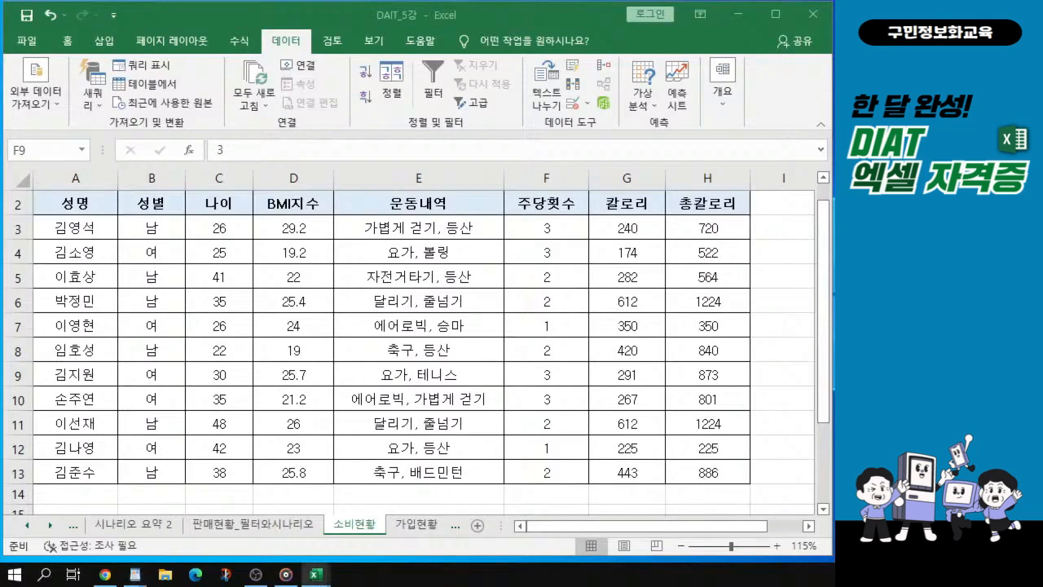
{"action": "left_click_drag", "start_coordinate": [2, 346], "coordinate": [344, 18]}
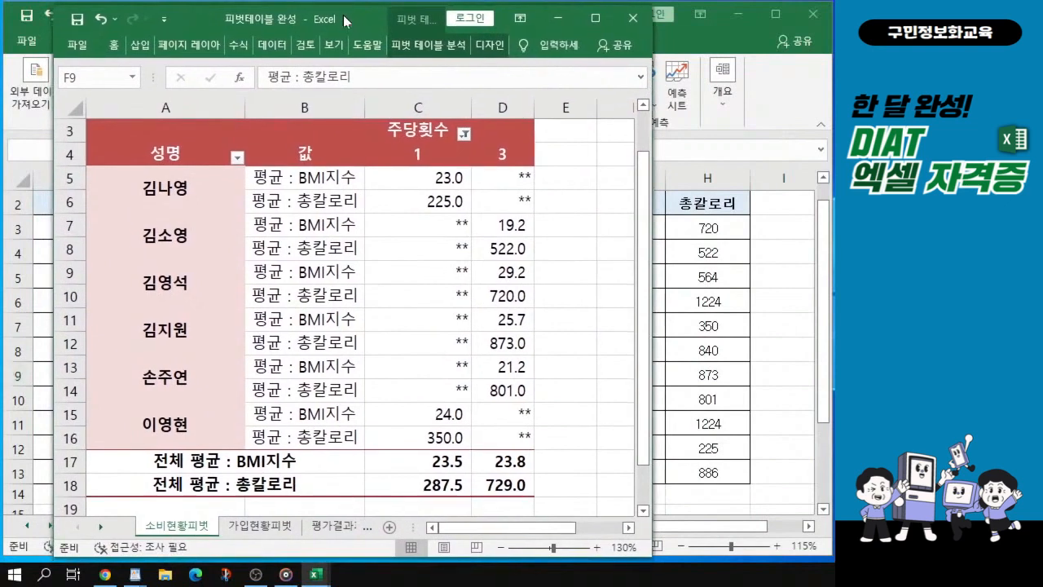
{"action": "left_click", "coordinate": [355, 342]}
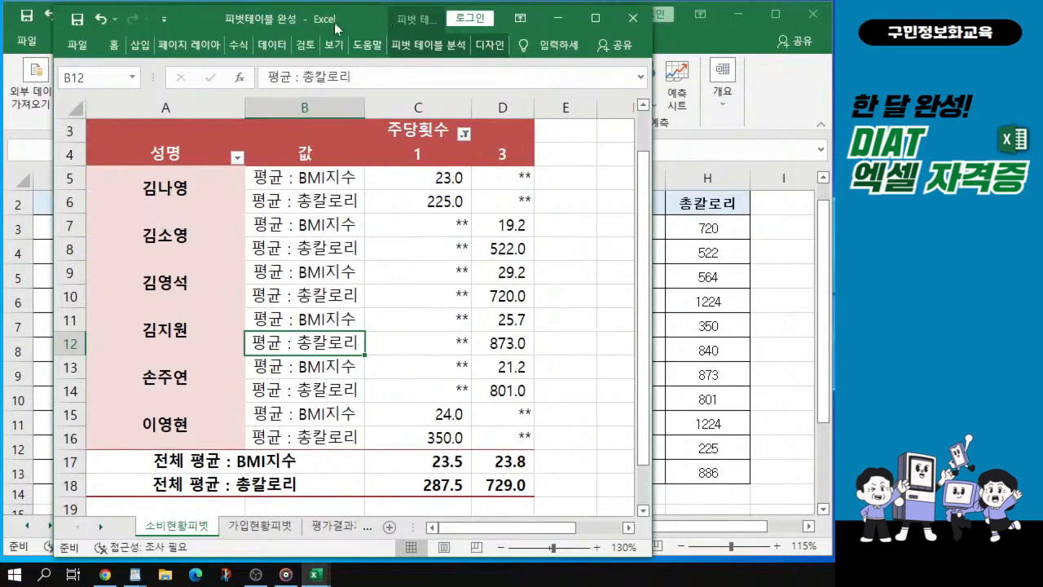
{"action": "left_click_drag", "start_coordinate": [334, 22], "coordinate": [0, 326]}
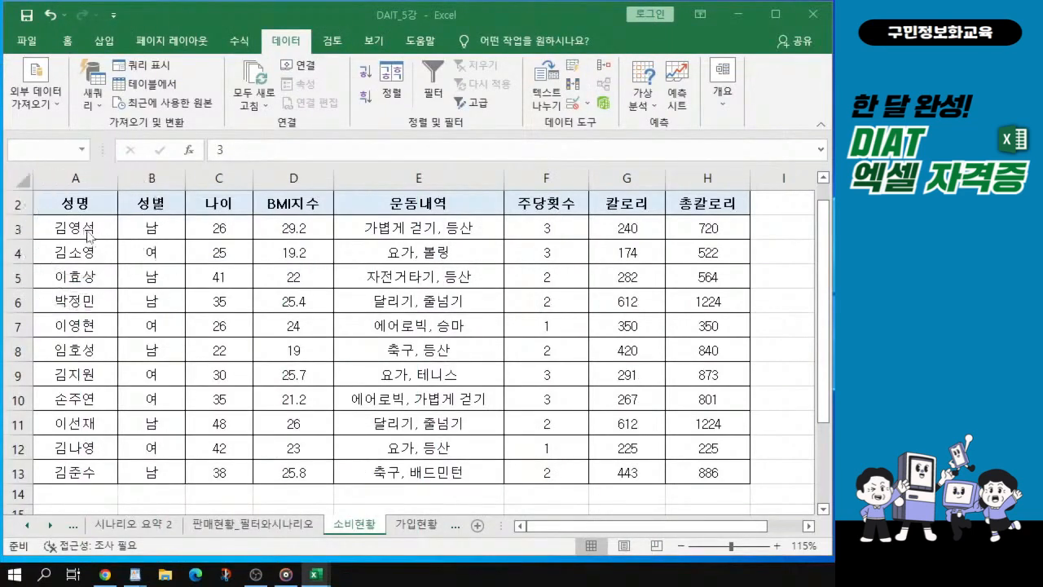
{"action": "left_click", "coordinate": [299, 228]}
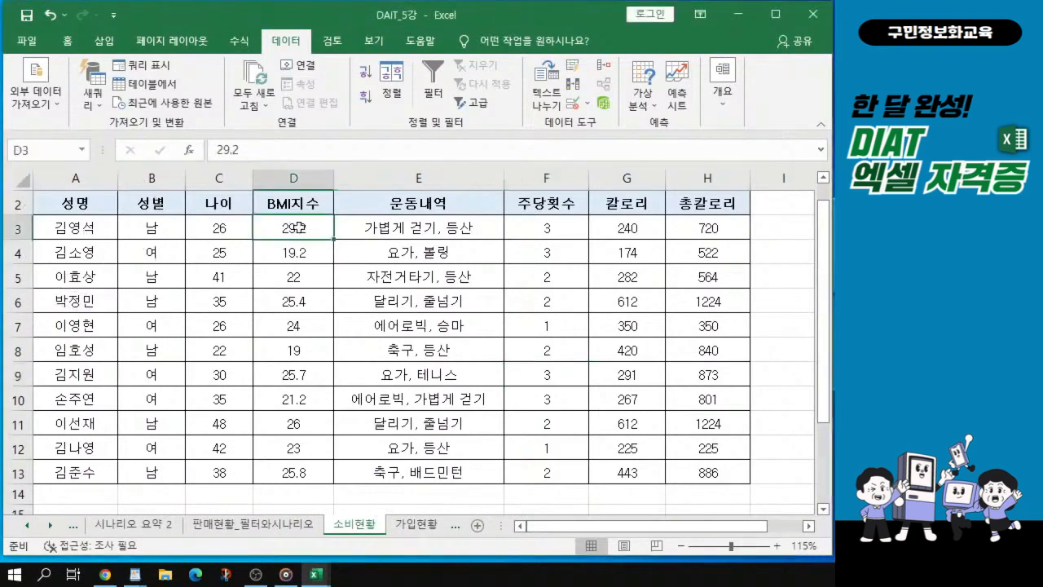
{"action": "left_click", "coordinate": [559, 228]}
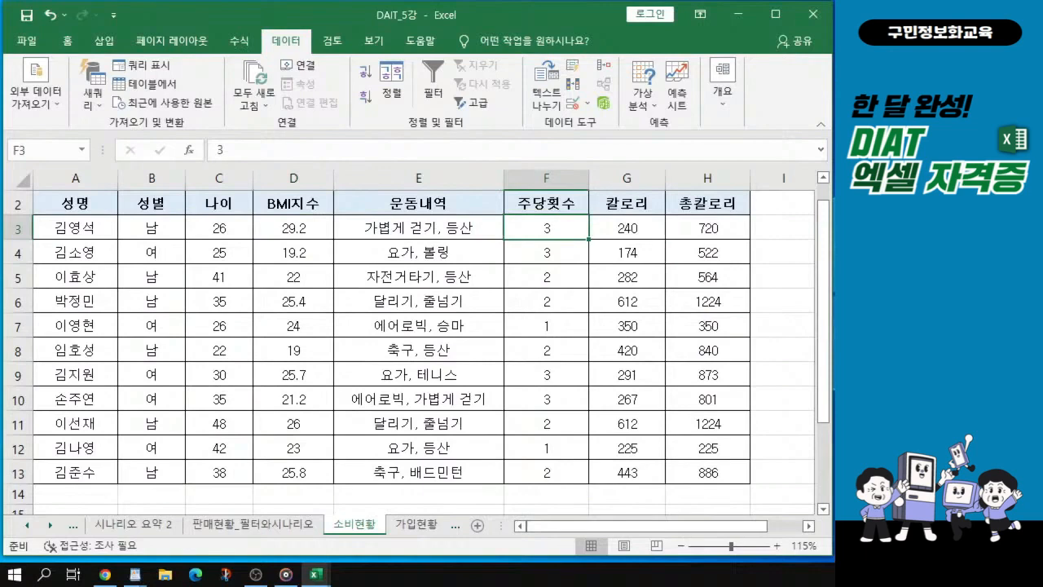
Examine the 소비현황피벗 layout in the 피벗테이블 완성 workbook, noting the 성명 row field and 주당횟수 column field.
{"action": "left_click_drag", "start_coordinate": [0, 312], "coordinate": [316, 24]}
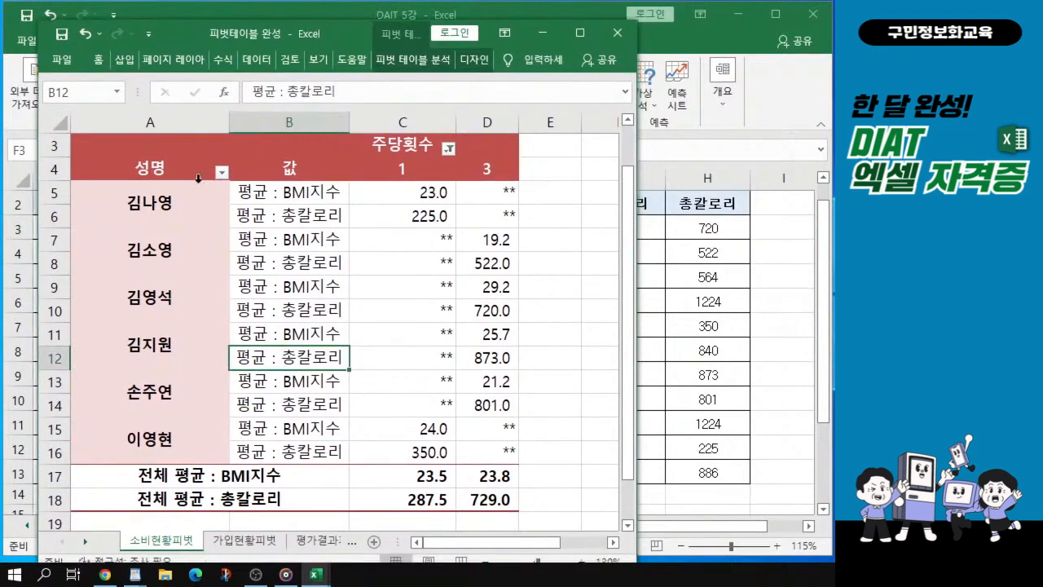
{"action": "key", "text": "ctrl"}
{"action": "key", "text": "ctrl"}
{"action": "left_click_drag", "start_coordinate": [132, 153], "coordinate": [447, 379]}
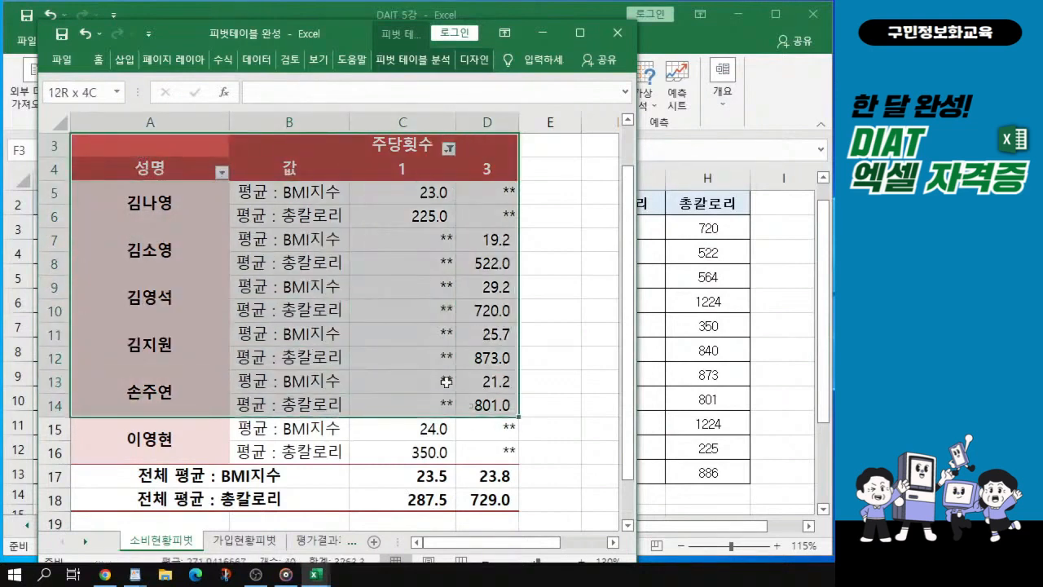
{"action": "left_click", "coordinate": [170, 303]}
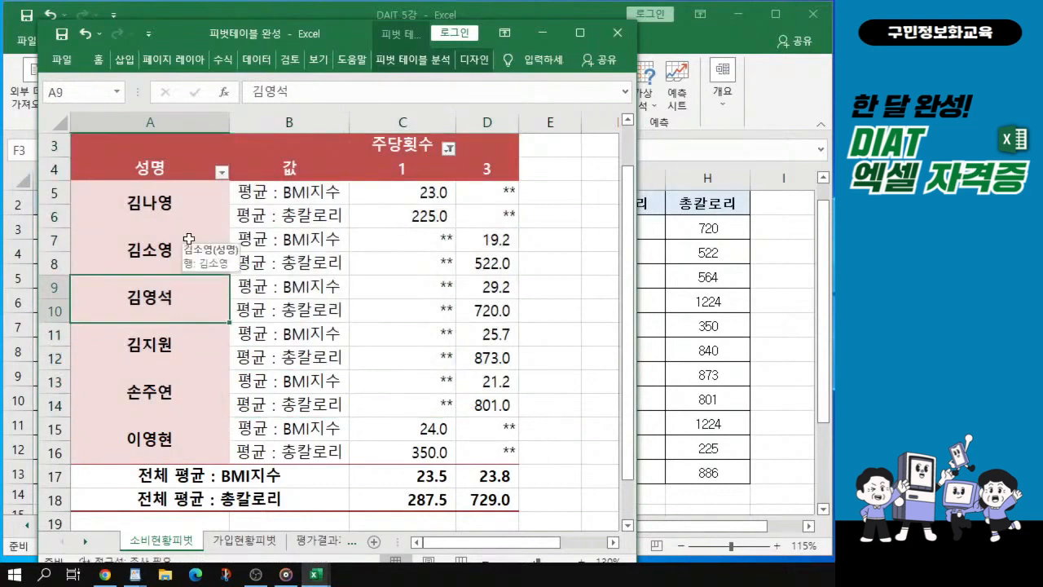
{"action": "left_click", "coordinate": [167, 170]}
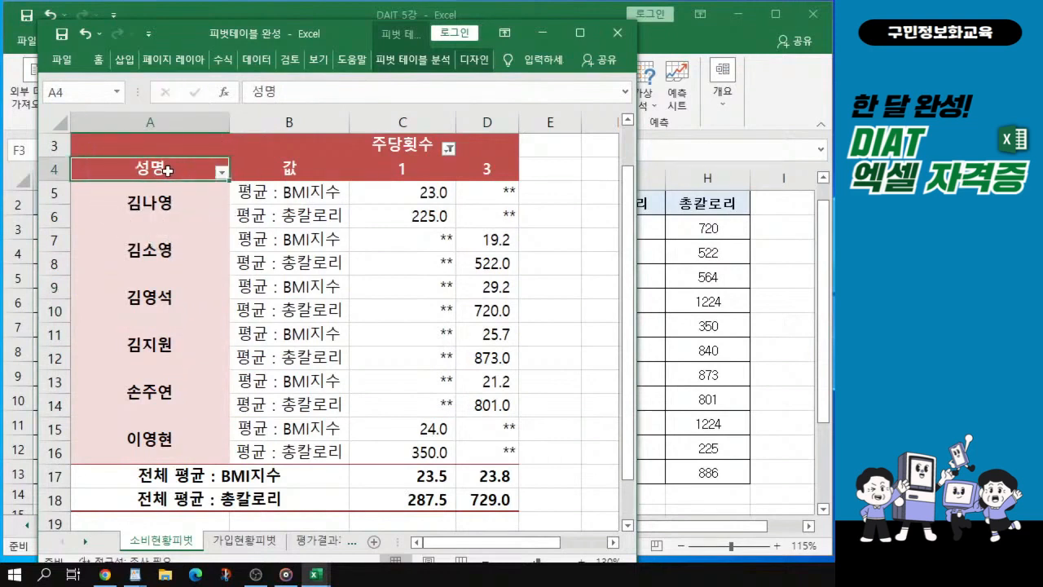
{"action": "left_click", "coordinate": [395, 147]}
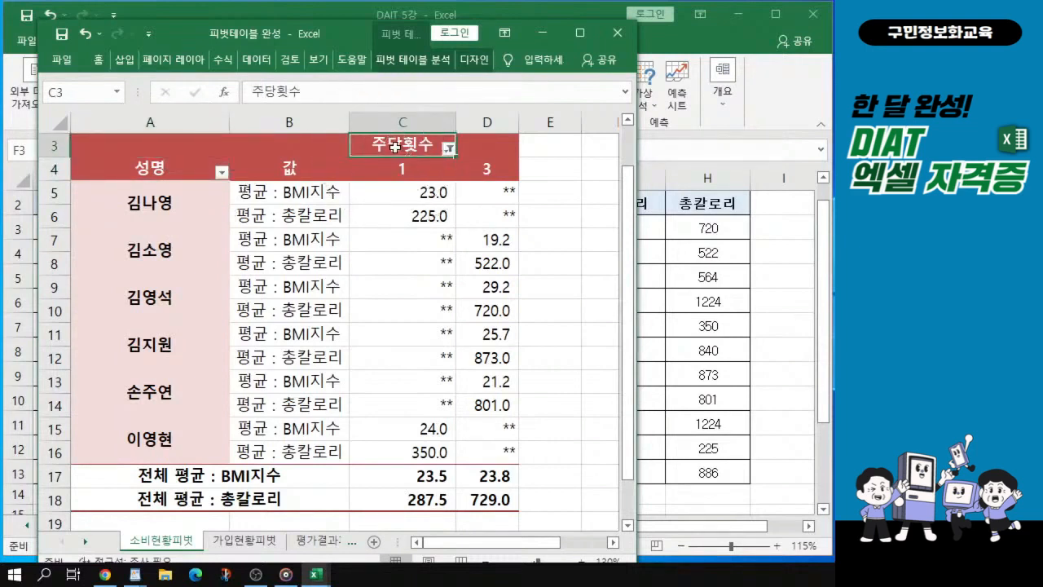
{"action": "left_click", "coordinate": [169, 172]}
Examine the BMI지수 and 총칼로리 averages for each person in the finished pivot table, from row 5 to row 14.
{"action": "left_click_drag", "start_coordinate": [135, 199], "coordinate": [483, 202]}
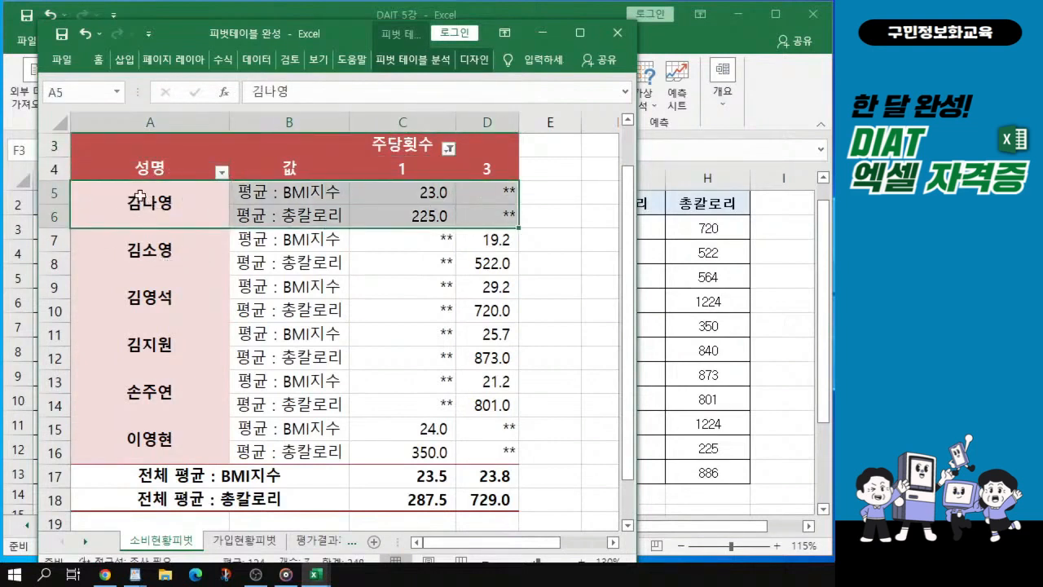
{"action": "mouse_move", "coordinate": [427, 210]}
{"action": "key", "text": "ctrl"}
{"action": "key", "text": "ctrl"}
{"action": "left_click_drag", "start_coordinate": [114, 249], "coordinate": [472, 242]}
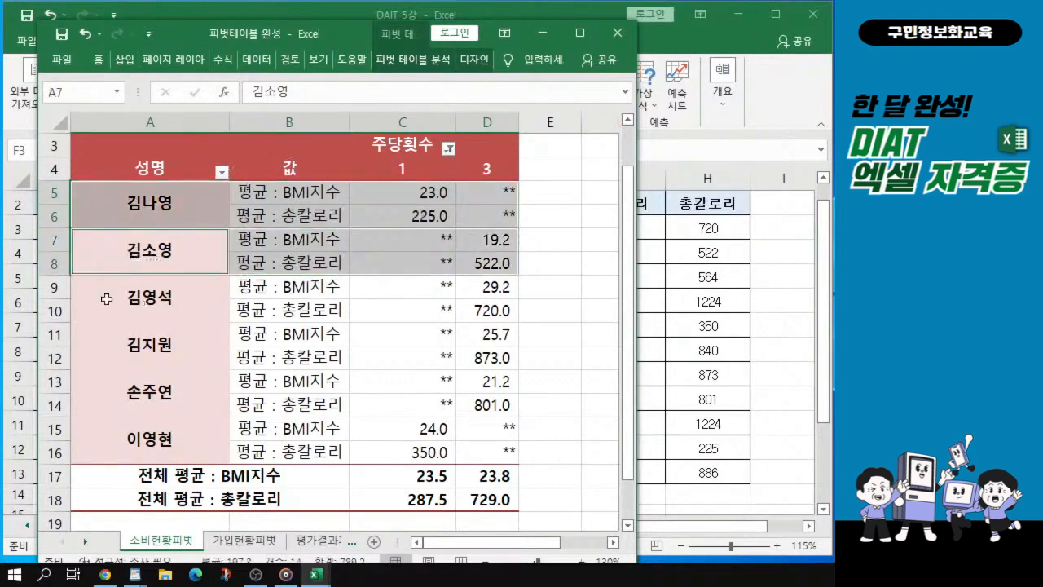
{"action": "left_click_drag", "start_coordinate": [107, 298], "coordinate": [483, 294]}
{"action": "left_click_drag", "start_coordinate": [102, 344], "coordinate": [484, 345]}
{"action": "left_click_drag", "start_coordinate": [155, 396], "coordinate": [485, 400]}
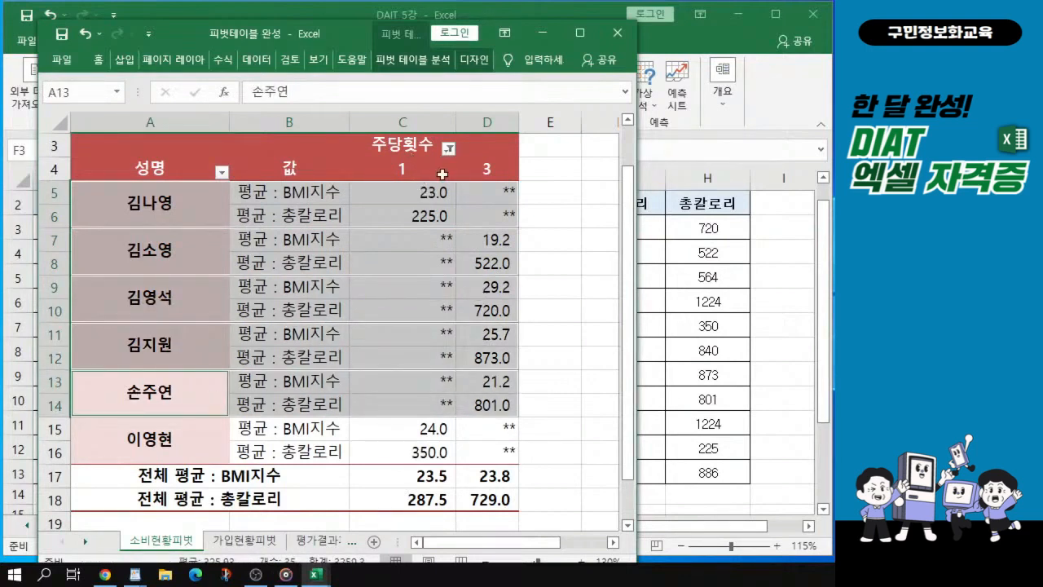
{"action": "key", "text": "ctrl"}
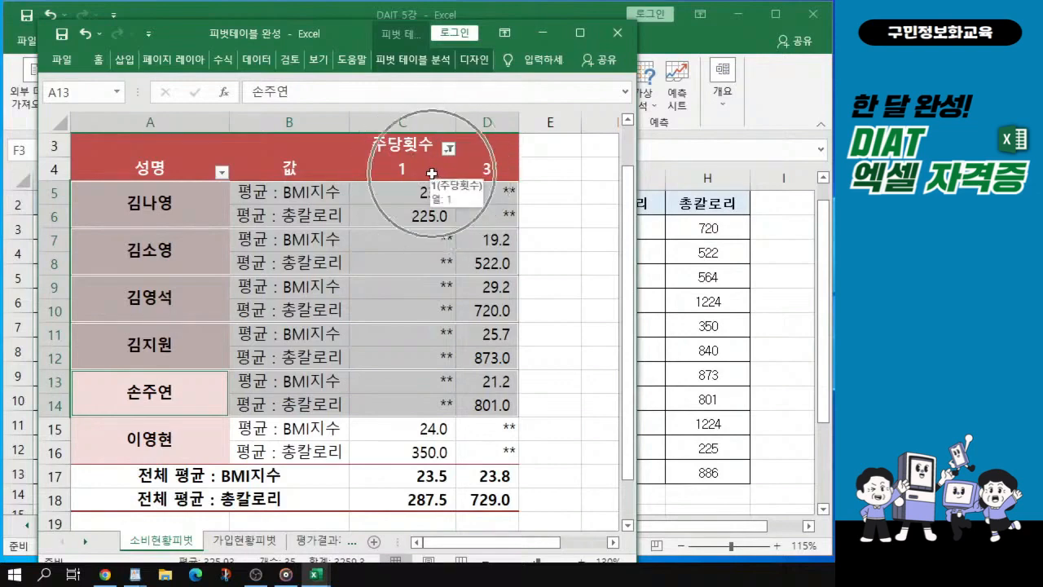
{"action": "key", "text": "ctrl"}
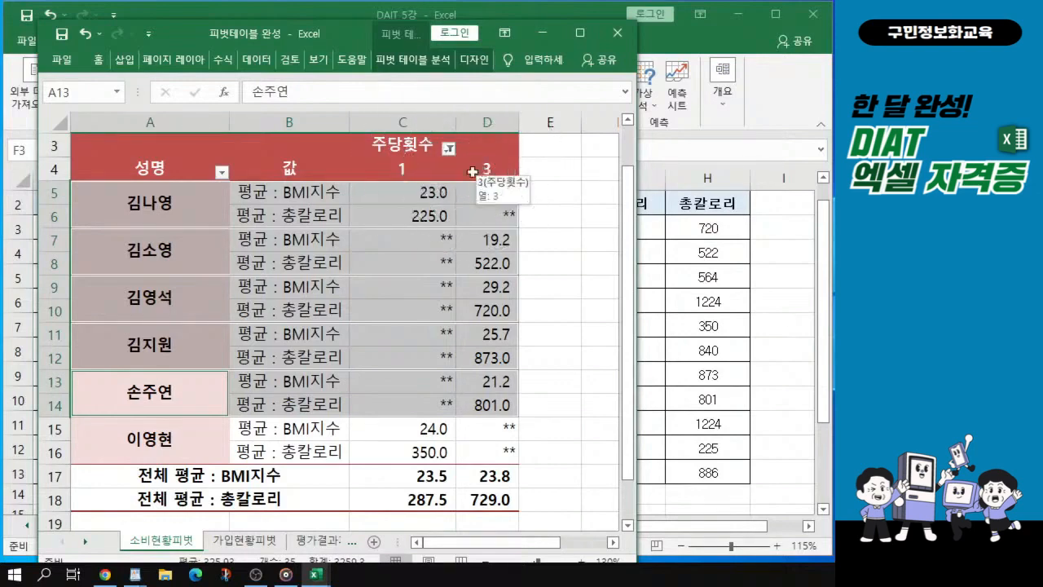
Compare the finished pivot's 주당횟수 column items with the 주당횟수 source data on the 소비현황 sheet.
{"action": "left_click_drag", "start_coordinate": [277, 33], "coordinate": [66, 38]}
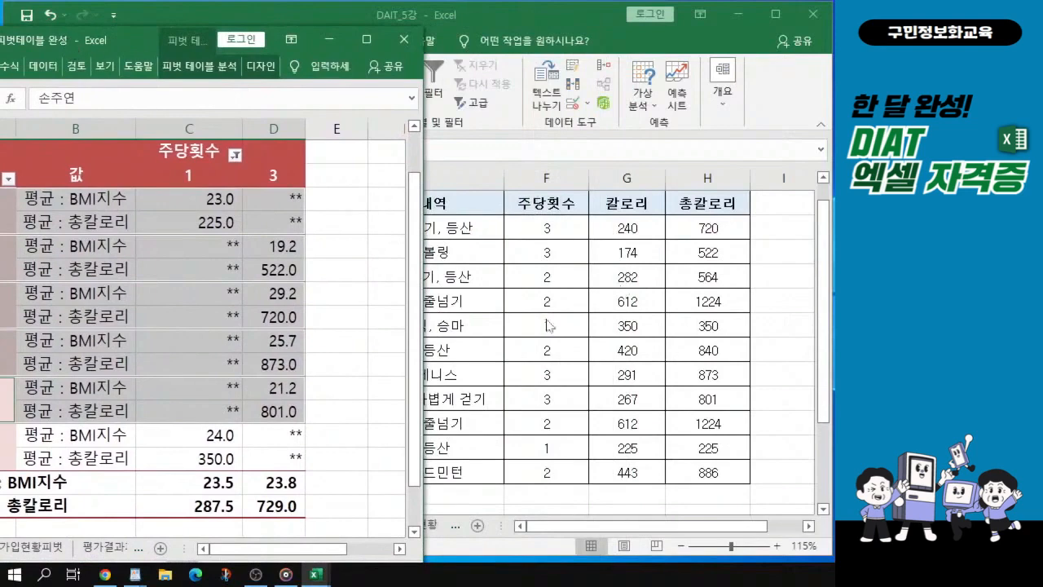
{"action": "key", "text": "ctrl"}
{"action": "key", "text": "ctrl"}
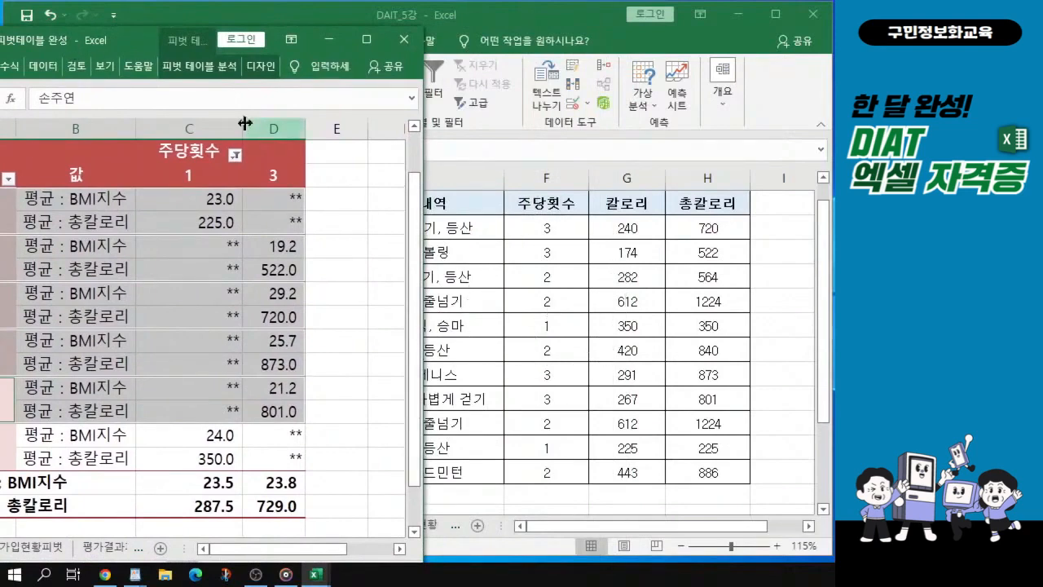
{"action": "left_click_drag", "start_coordinate": [99, 43], "coordinate": [344, 34]}
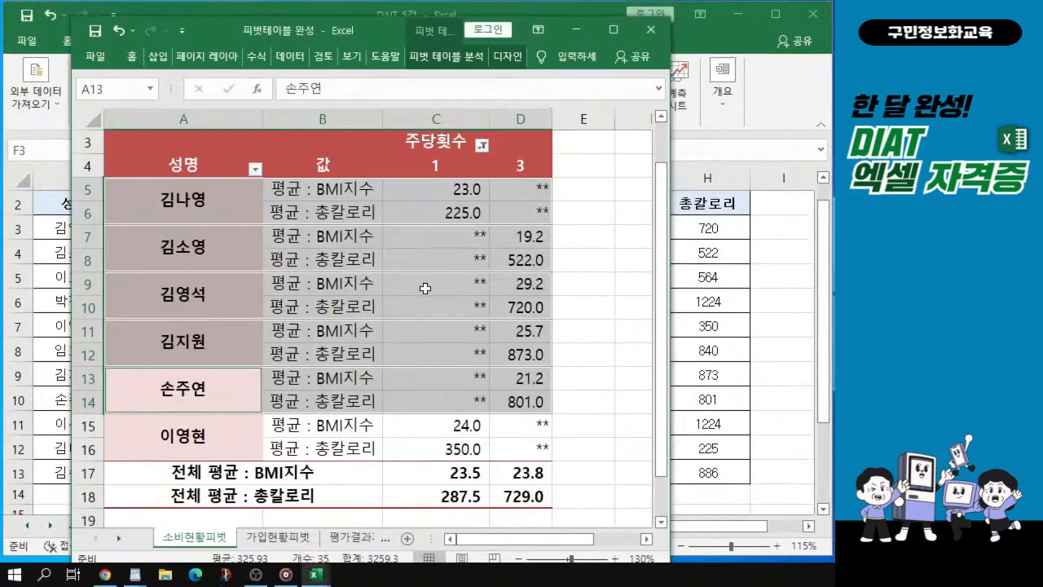
Examine the finished pivot's value columns down to the overall average rows and the empty area where row totals would be.
{"action": "left_click", "coordinate": [501, 261]}
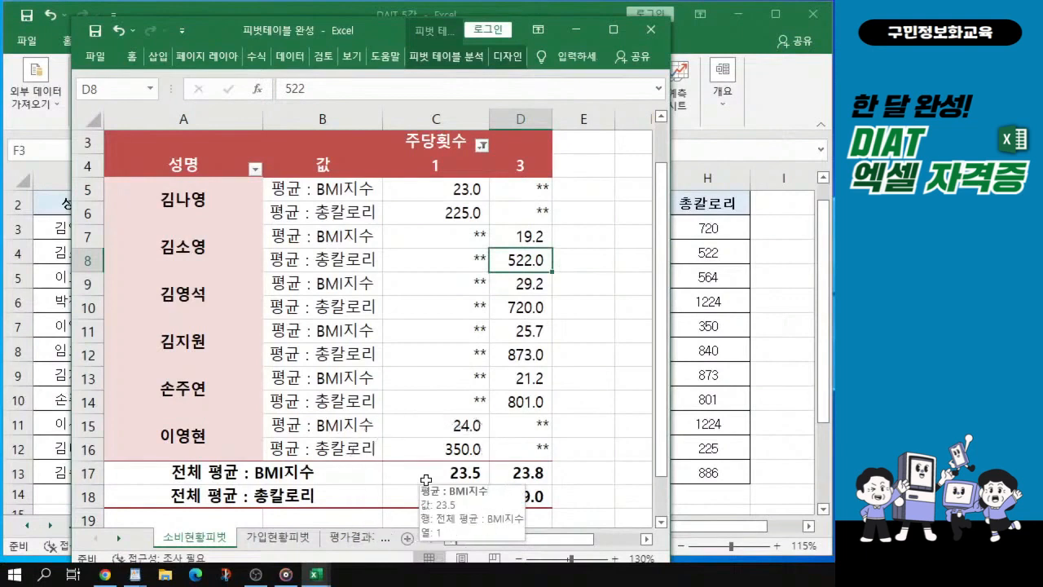
{"action": "left_click_drag", "start_coordinate": [451, 188], "coordinate": [473, 499]}
{"action": "left_click_drag", "start_coordinate": [527, 189], "coordinate": [529, 495]}
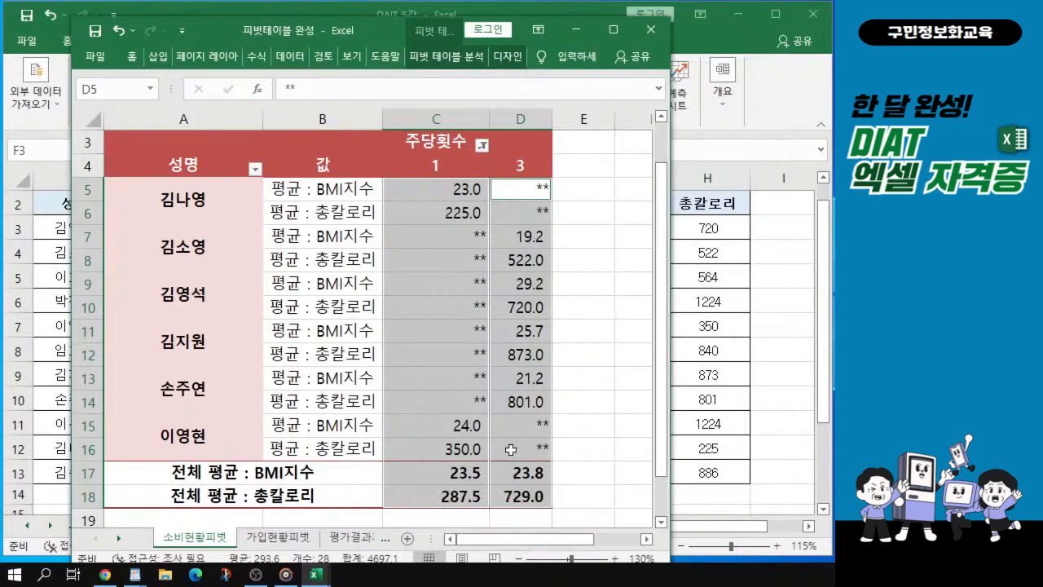
{"action": "left_click_drag", "start_coordinate": [578, 184], "coordinate": [559, 459]}
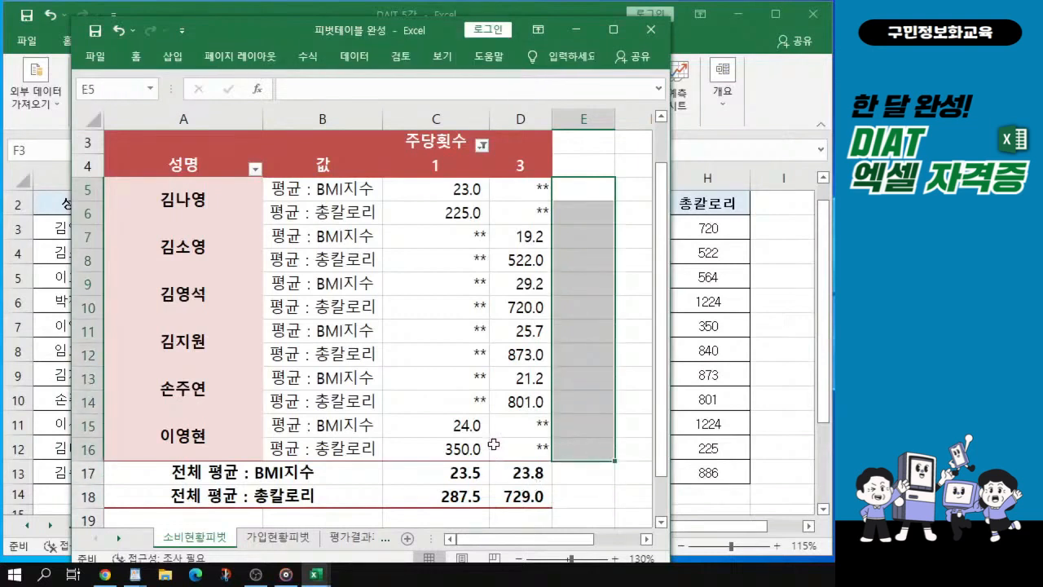
Examine the ** entries in the finished pivot's 주당횟수 columns and check them against the 소비현황 source sheet.
{"action": "left_click_drag", "start_coordinate": [431, 189], "coordinate": [488, 434]}
{"action": "left_click", "coordinate": [418, 247]}
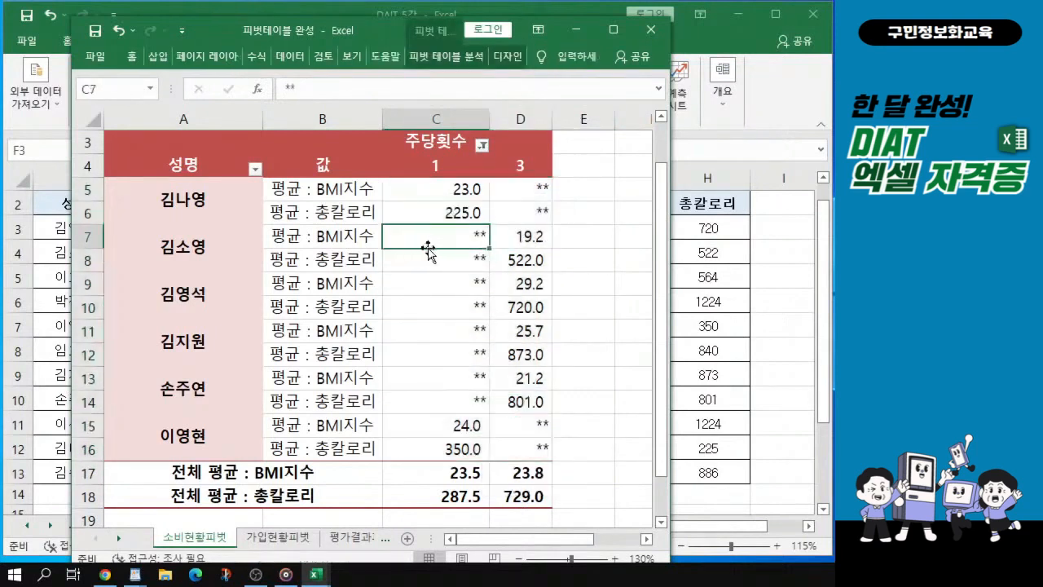
{"action": "left_click", "coordinate": [438, 261]}
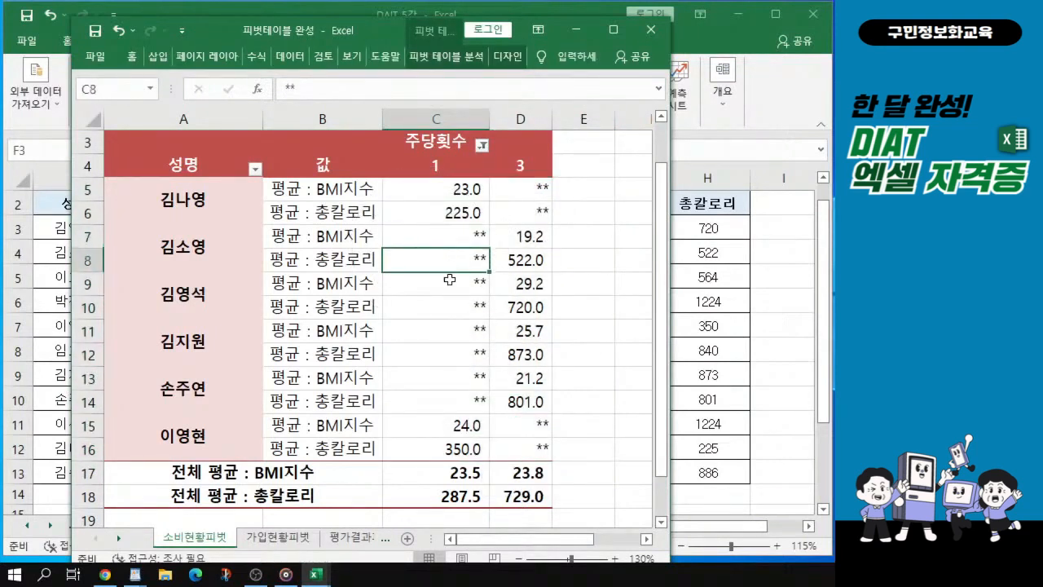
{"action": "key", "text": "ctrl"}
{"action": "key", "text": "alt+Tab"}
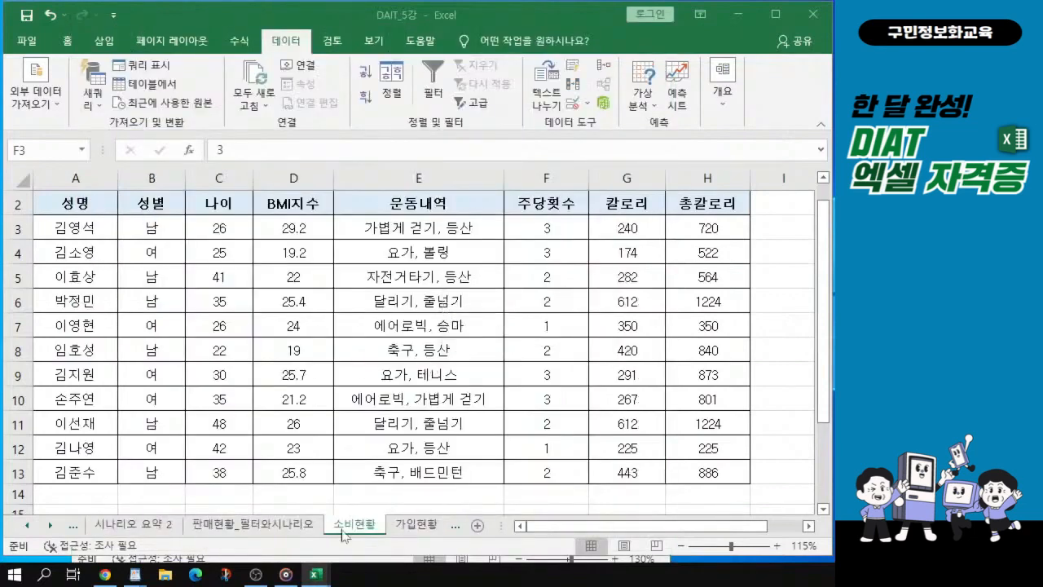
{"action": "mouse_move", "coordinate": [325, 578]}
{"action": "left_click", "coordinate": [395, 513]}
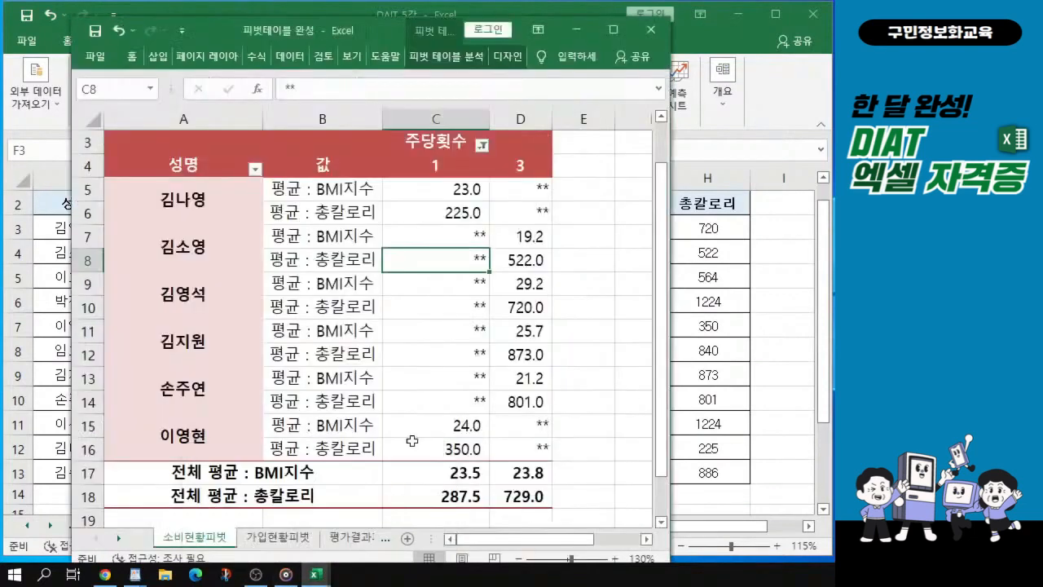
{"action": "left_click", "coordinate": [452, 337]}
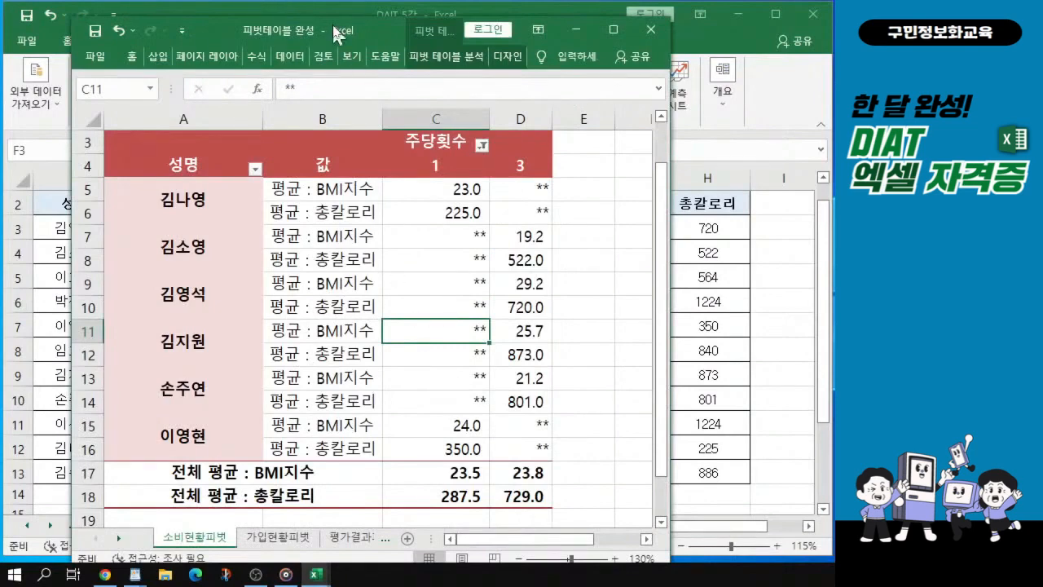
Move the 피벗테이블 완성 window off the DAIT_5강 workbook and select cell C6 inside the 소비현황 data table.
{"action": "left_click_drag", "start_coordinate": [334, 27], "coordinate": [0, 220]}
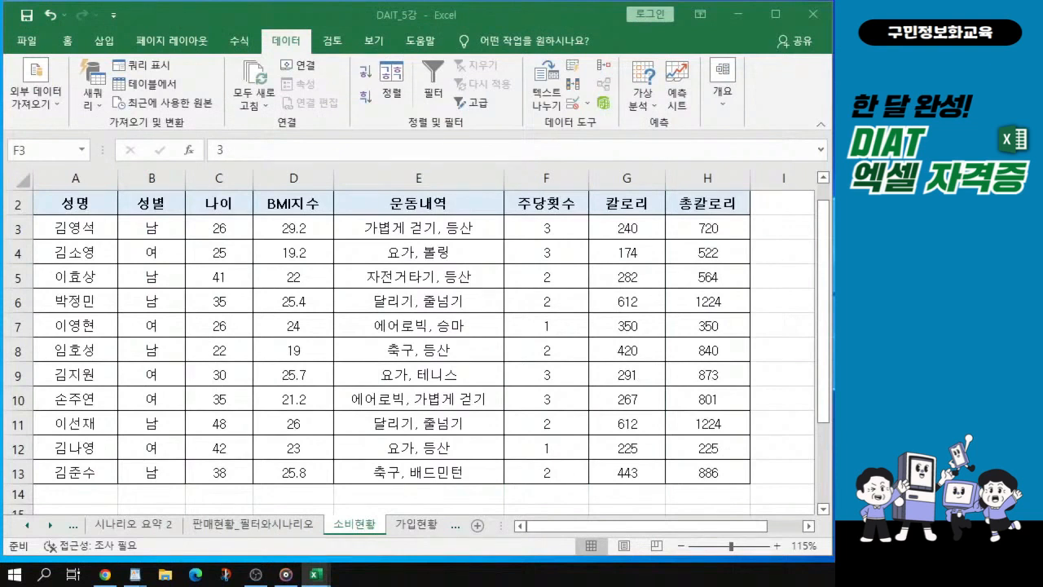
{"action": "key", "text": "alt+Tab"}
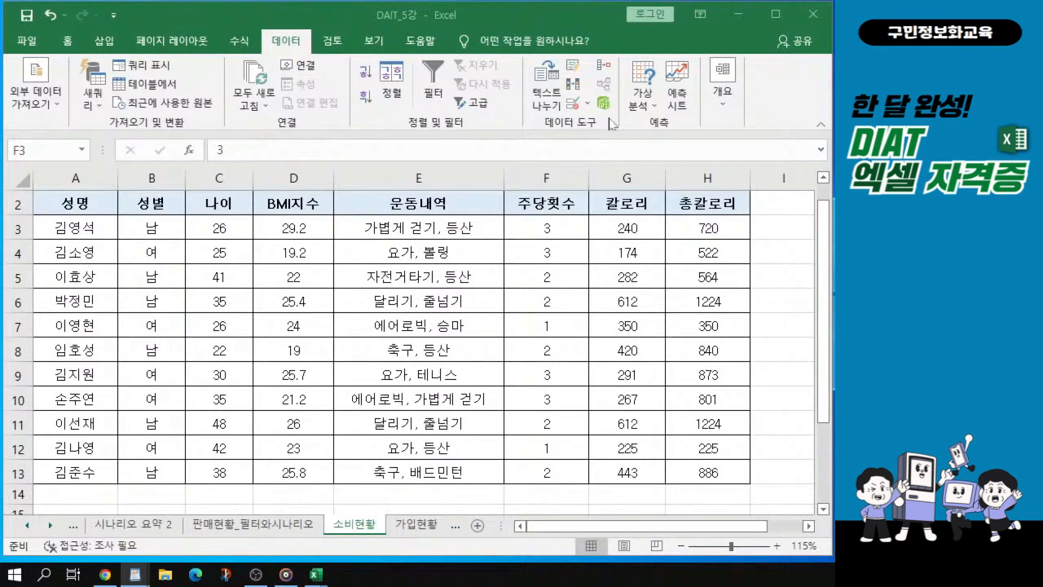
{"action": "left_click", "coordinate": [342, 269]}
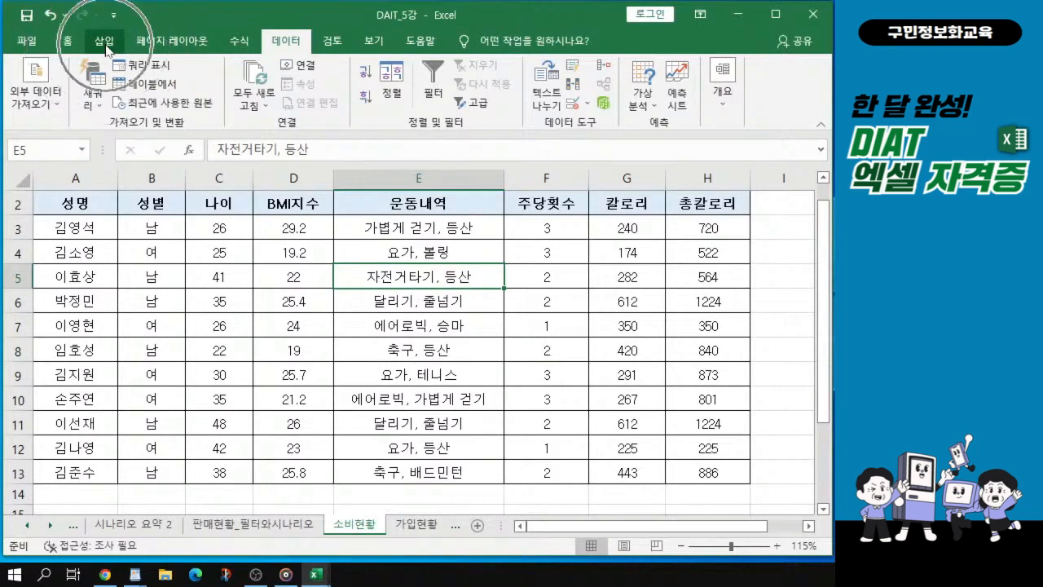
{"action": "left_click", "coordinate": [243, 294]}
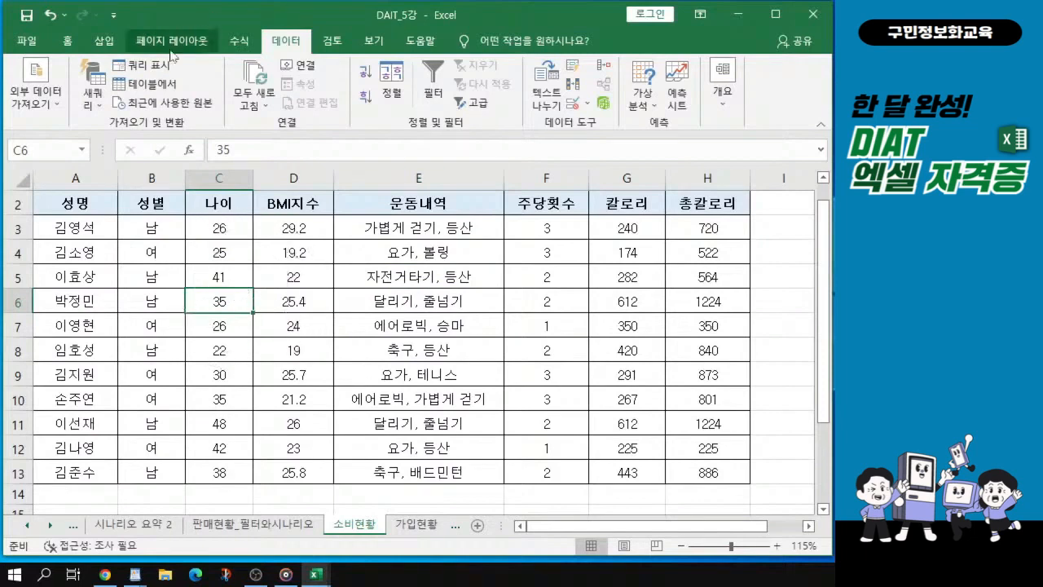
Create a pivot table from the 소비현황 range A2:H13 on a new worksheet.
{"action": "left_click", "coordinate": [104, 41]}
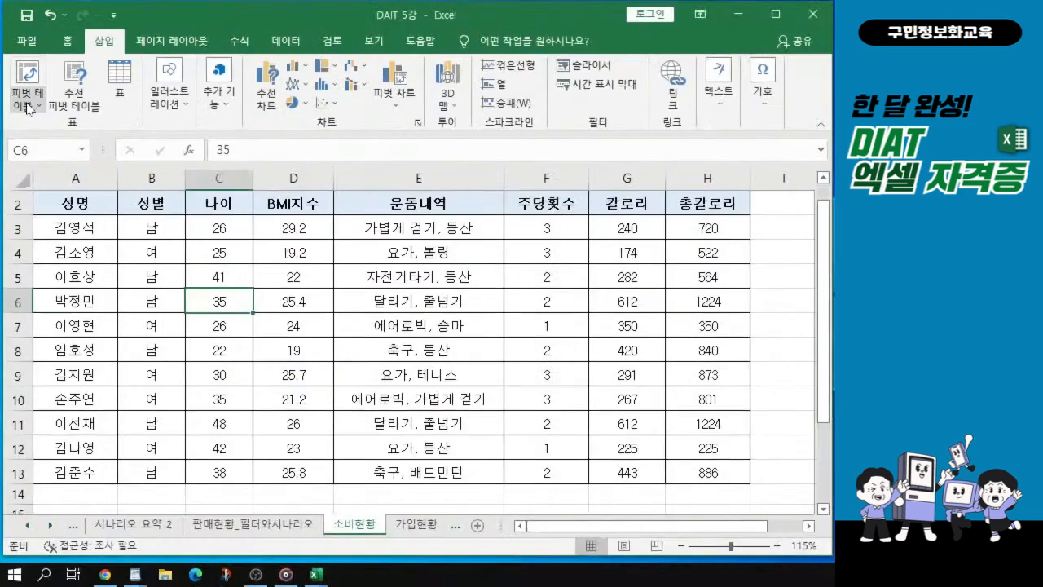
{"action": "left_click", "coordinate": [53, 102]}
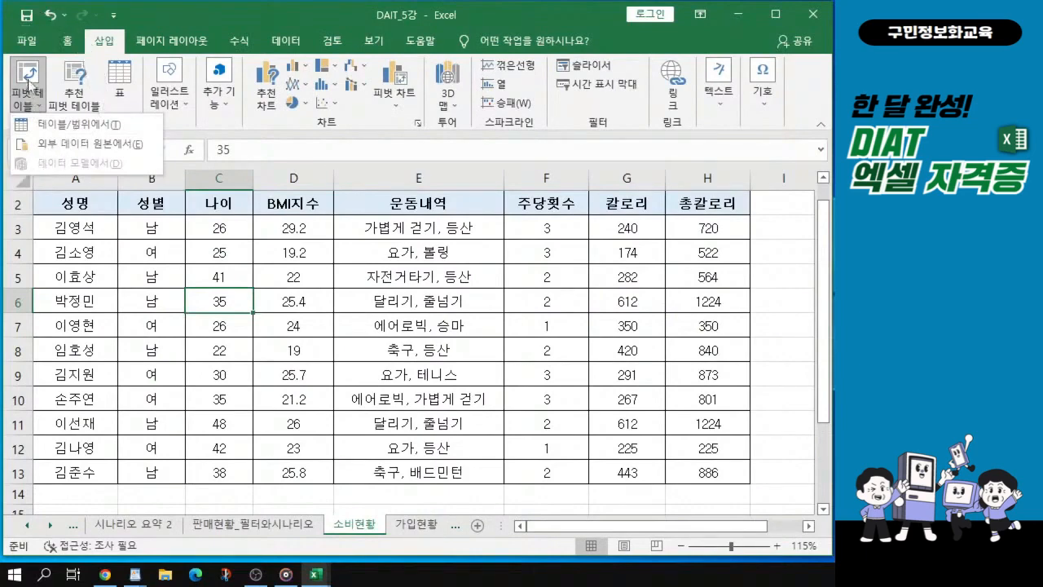
{"action": "left_click", "coordinate": [113, 315]}
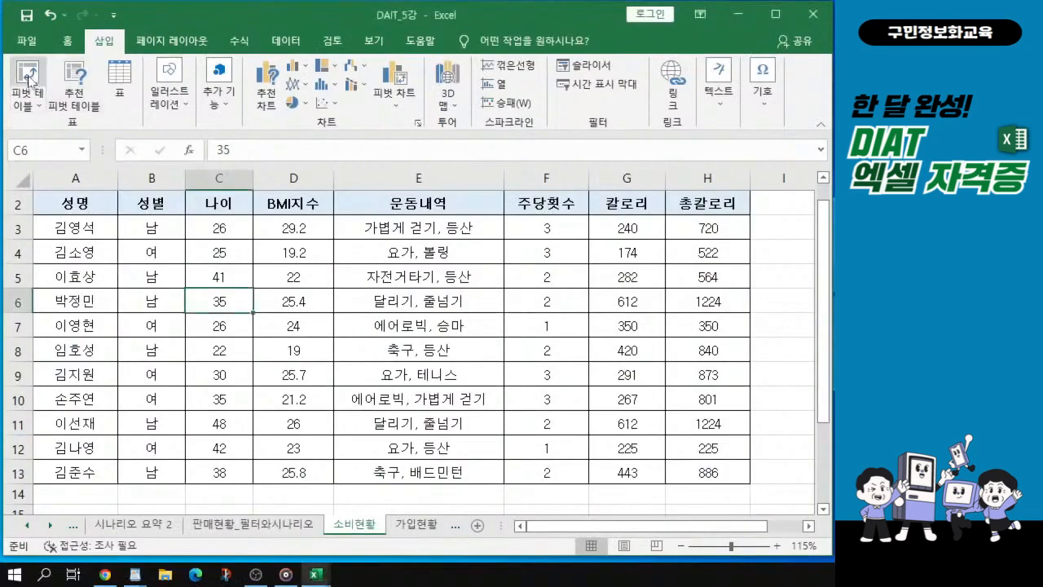
{"action": "left_click", "coordinate": [54, 146]}
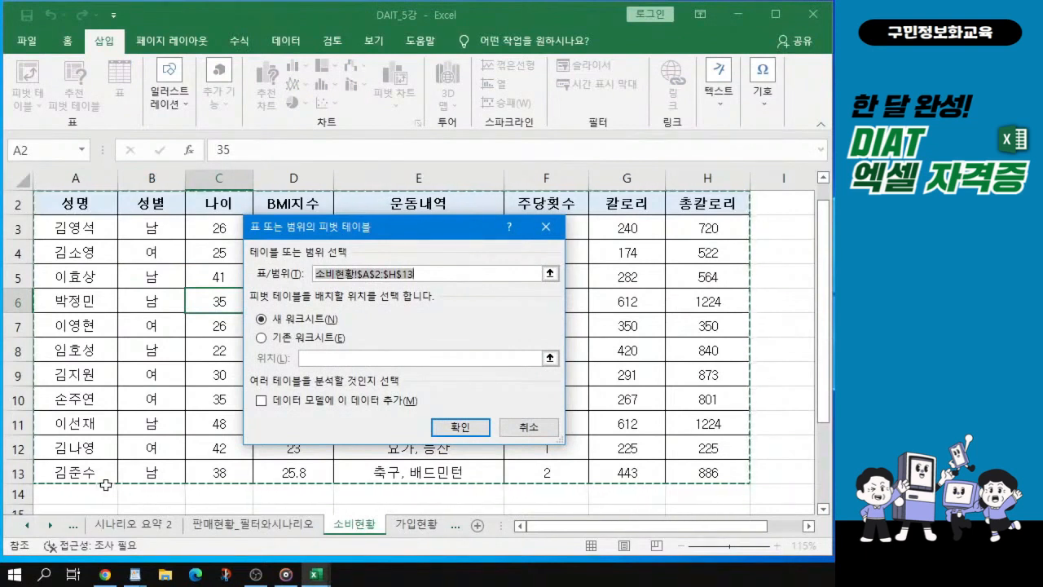
{"action": "key", "text": "ctrl"}
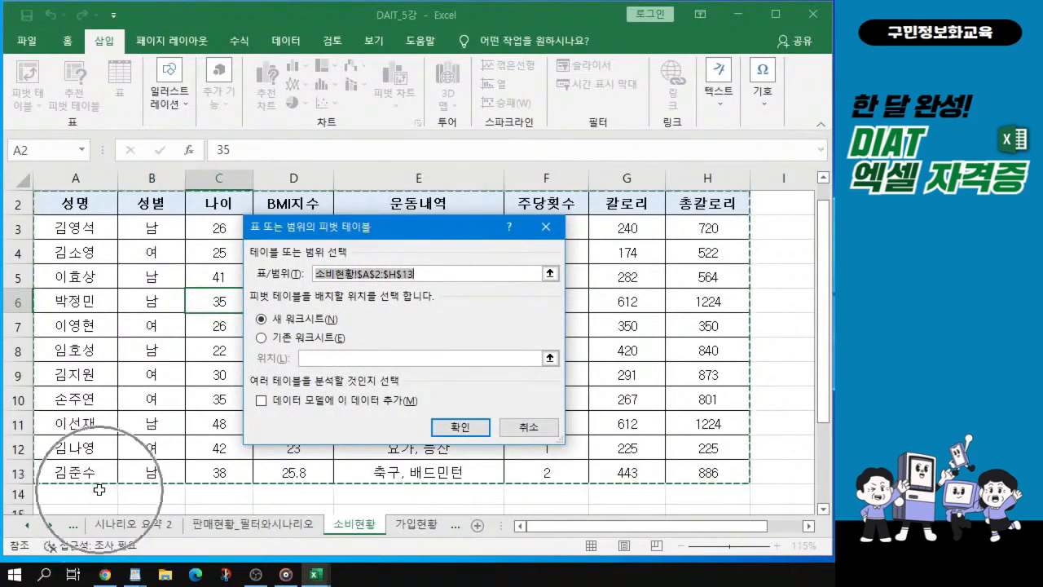
{"action": "key", "text": "ctrl"}
{"action": "key", "text": "ctrl"}
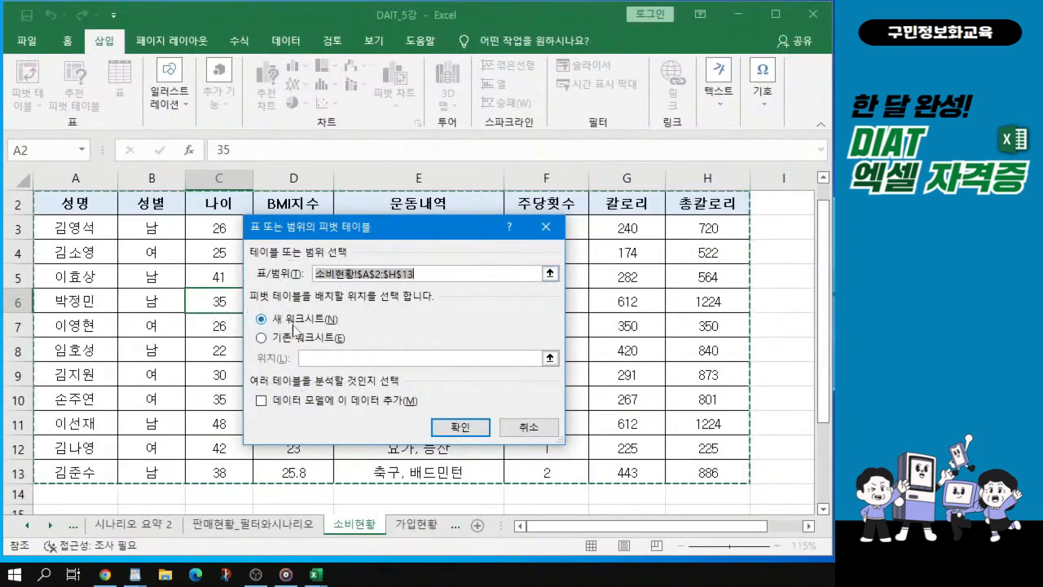
{"action": "left_click", "coordinate": [474, 429]}
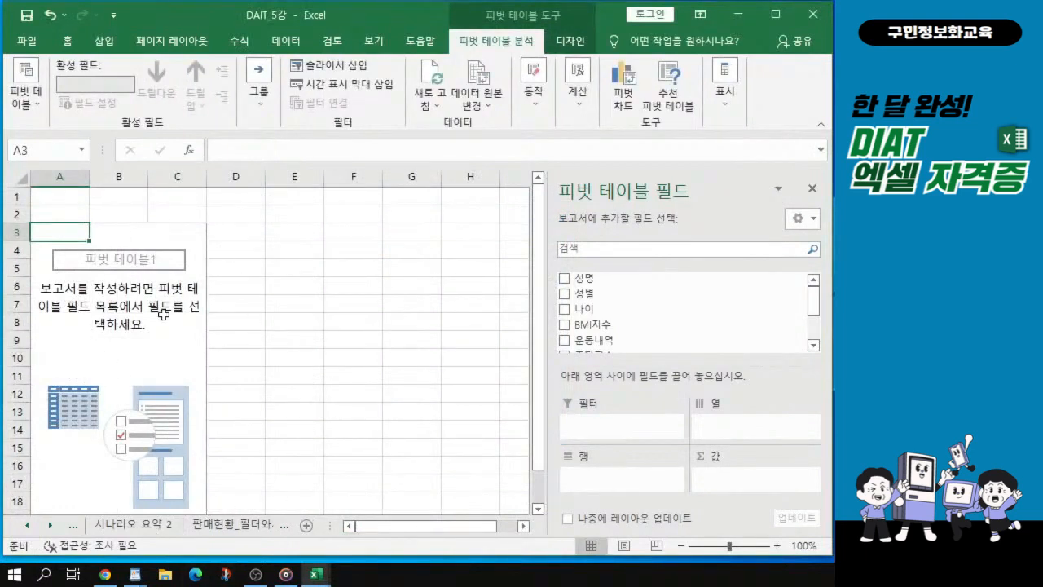
Narrow the pivot table field list pane and bring the new sheet's tab into view.
{"action": "left_click_drag", "start_coordinate": [544, 412], "coordinate": [607, 411]}
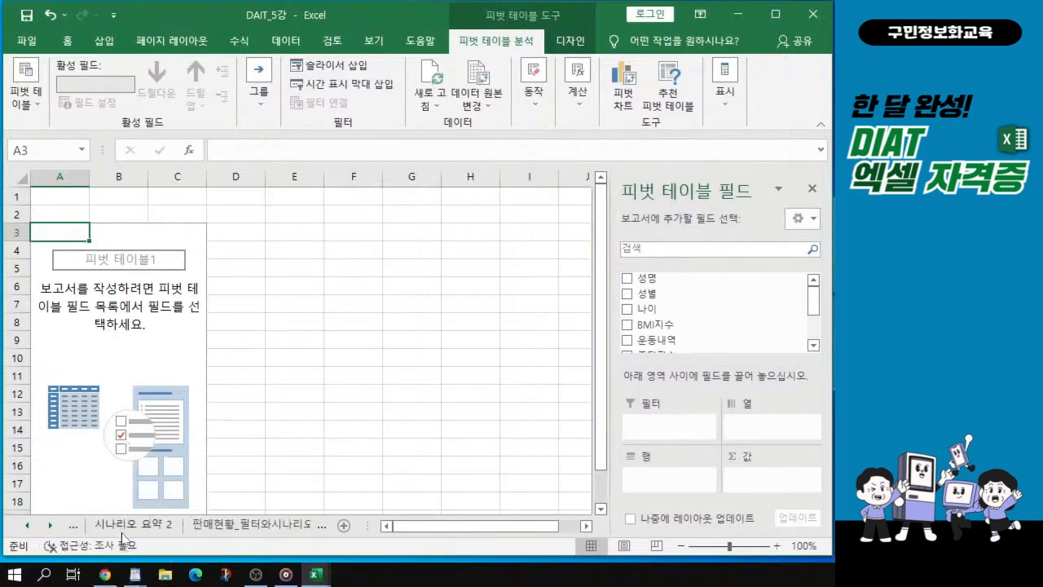
{"action": "left_click", "coordinate": [51, 526]}
{"action": "left_click", "coordinate": [47, 526]}
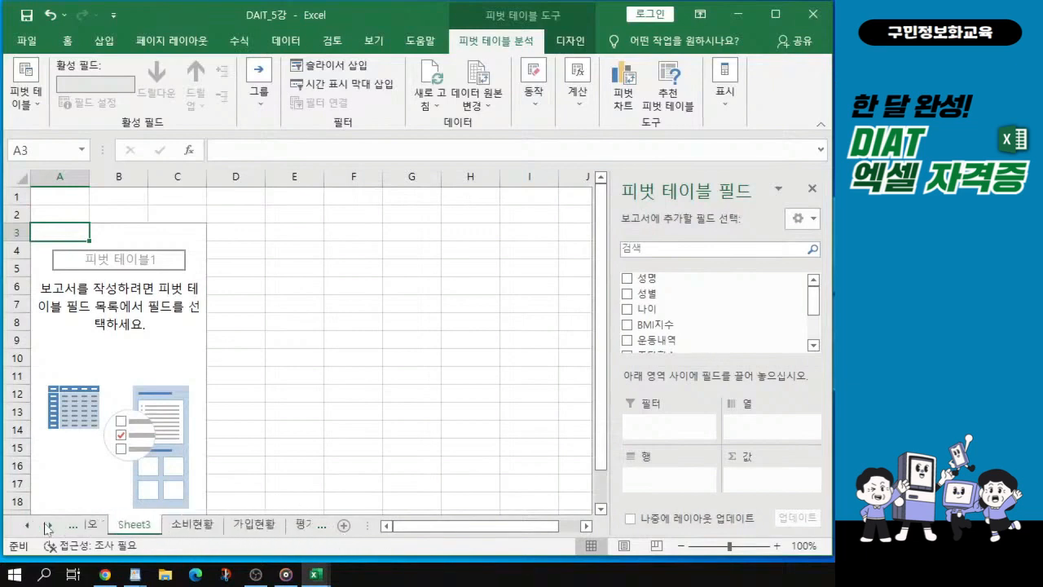
{"action": "left_click", "coordinate": [47, 528]}
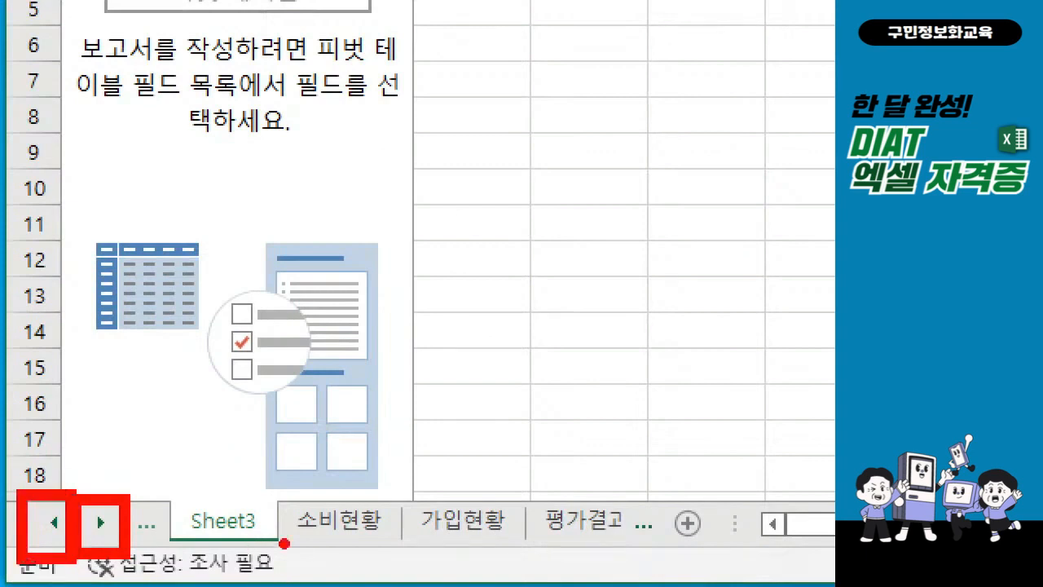
{"action": "left_click_drag", "start_coordinate": [299, 544], "coordinate": [392, 547]}
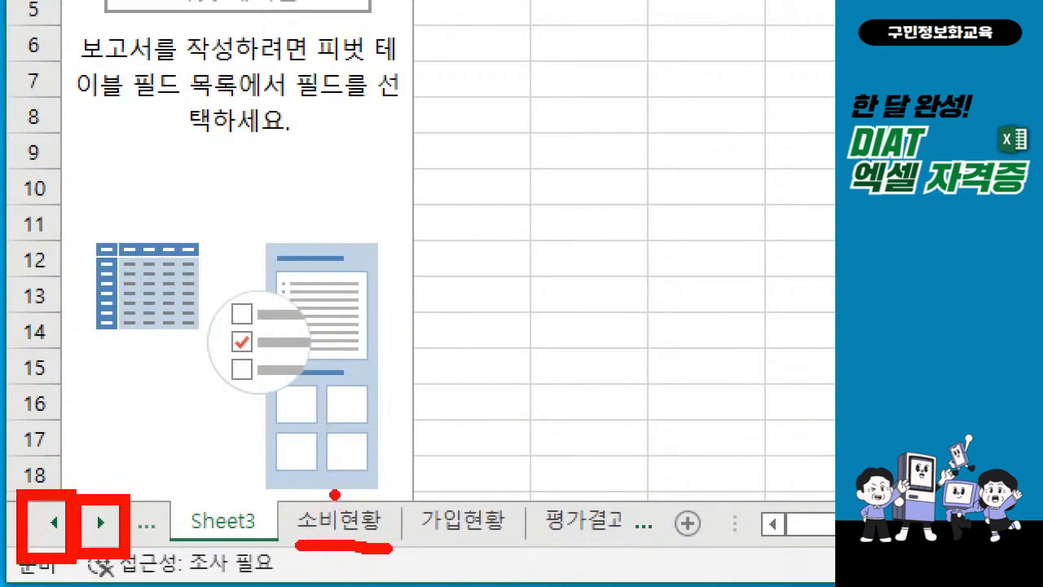
{"action": "mouse_move", "coordinate": [316, 504]}
{"action": "left_mouse_down"}
{"action": "mouse_move", "coordinate": [315, 469]}
{"action": "mouse_move", "coordinate": [231, 488]}
{"action": "left_mouse_up"}
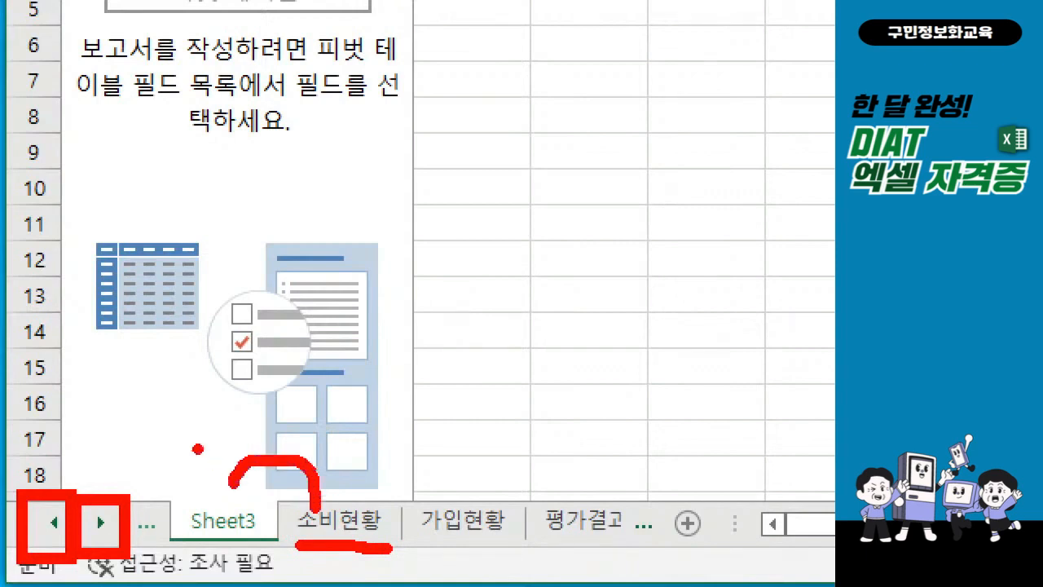
{"action": "mouse_move", "coordinate": [198, 448]}
{"action": "left_mouse_down"}
{"action": "mouse_move", "coordinate": [230, 494]}
{"action": "mouse_move", "coordinate": [266, 490]}
{"action": "left_mouse_up"}
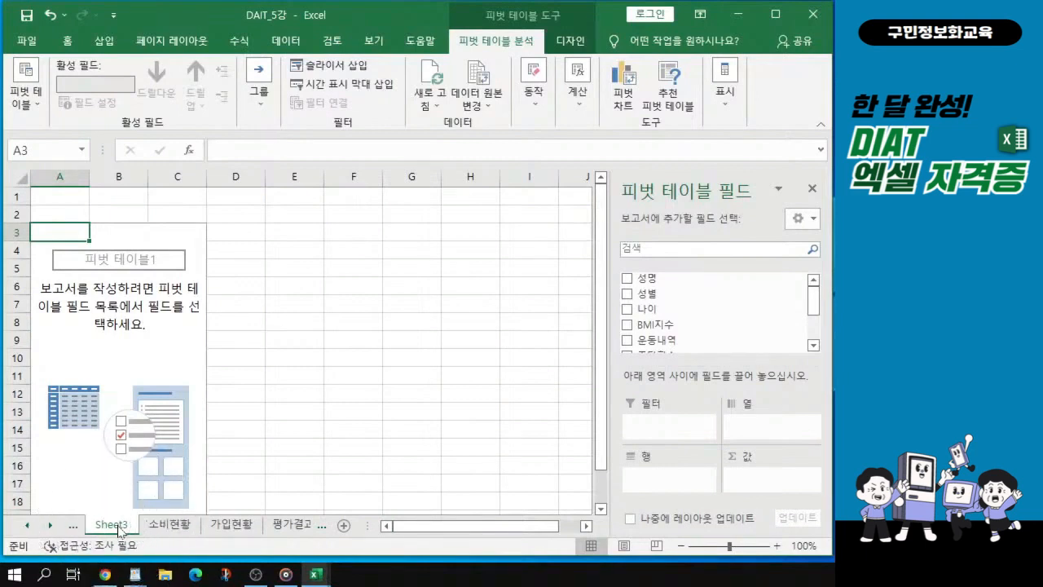
Try to rename the new pivot table sheet to 피벗테이블 정답.
{"action": "double_click", "coordinate": [112, 524]}
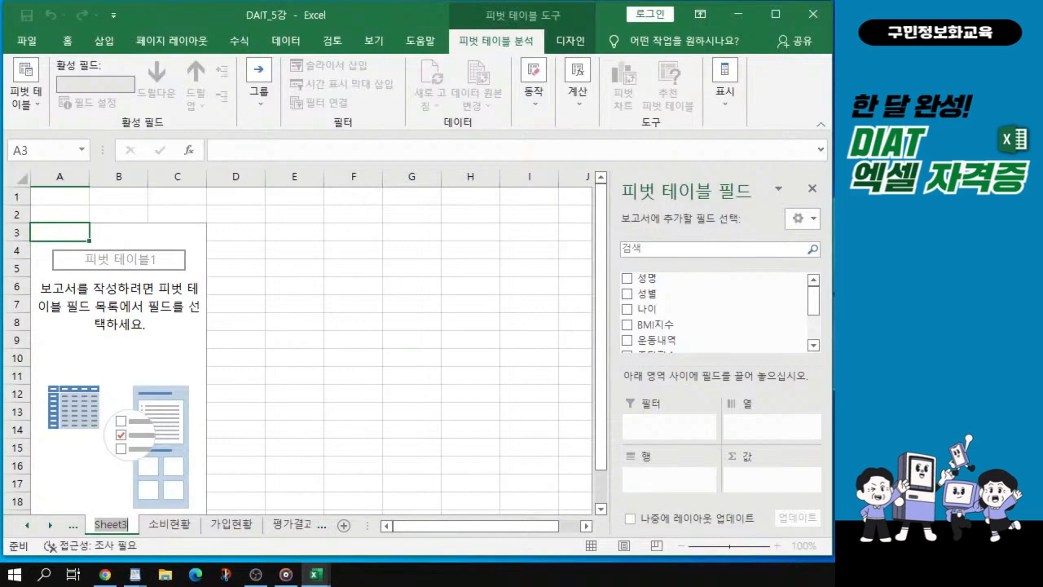
{"action": "type", "text": "ㅍㅣ벗"}
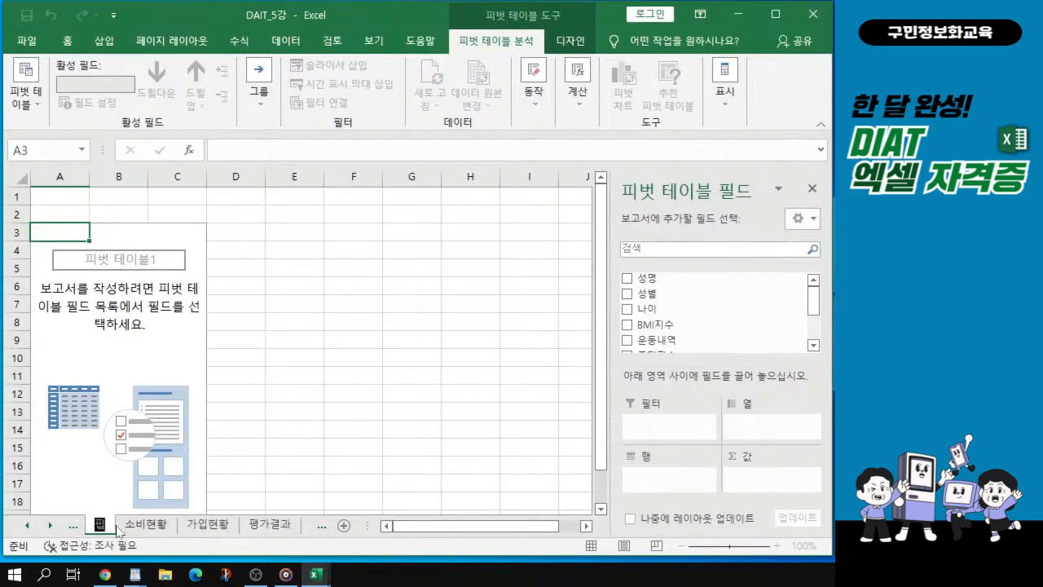
{"action": "key", "text": "Return"}
{"action": "type", "text": "테이블 저"}
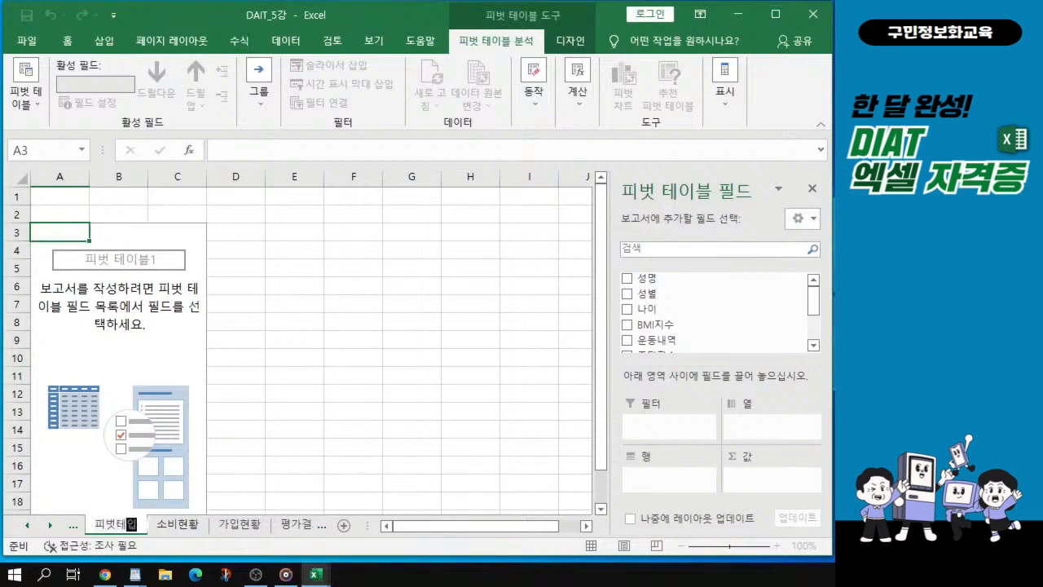
{"action": "type", "text": "ㅇ답"}
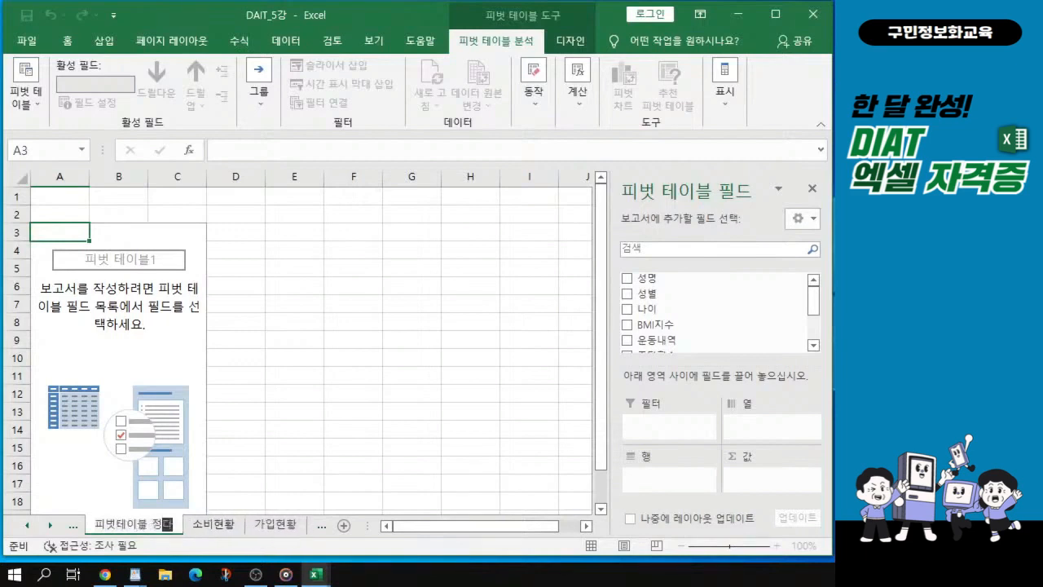
{"action": "key", "text": "alt+Tab"}
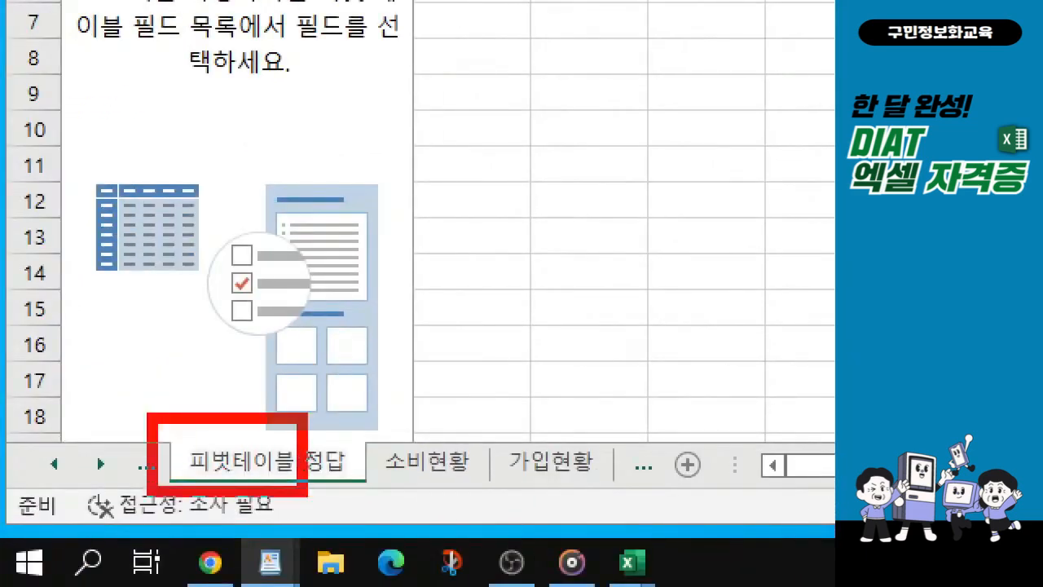
{"action": "left_click_drag", "start_coordinate": [302, 490], "coordinate": [371, 506]}
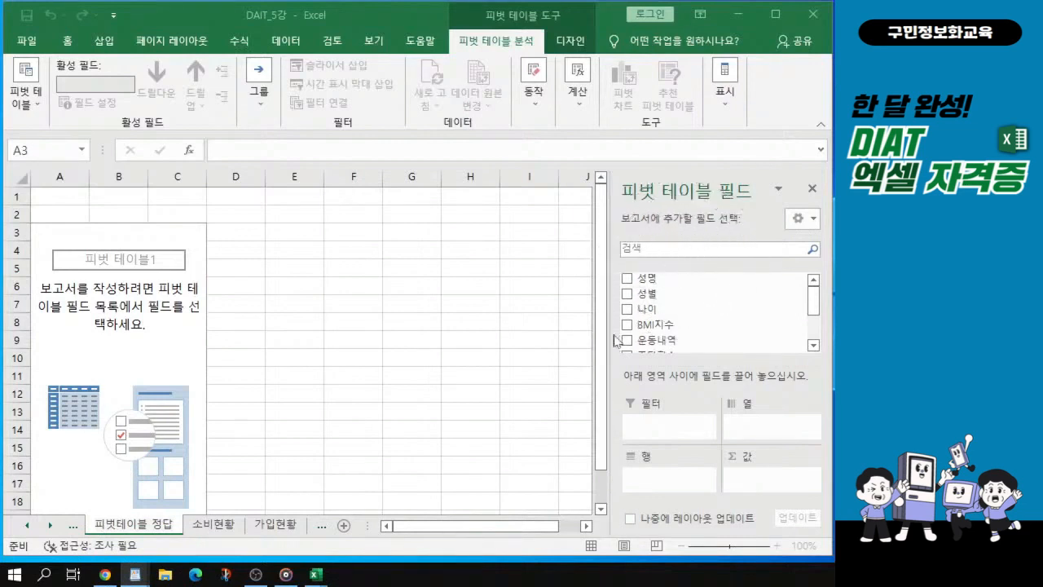
Narrow the field list pane slightly and place the 성명 field in the pivot table's row area.
{"action": "left_click", "coordinate": [612, 380]}
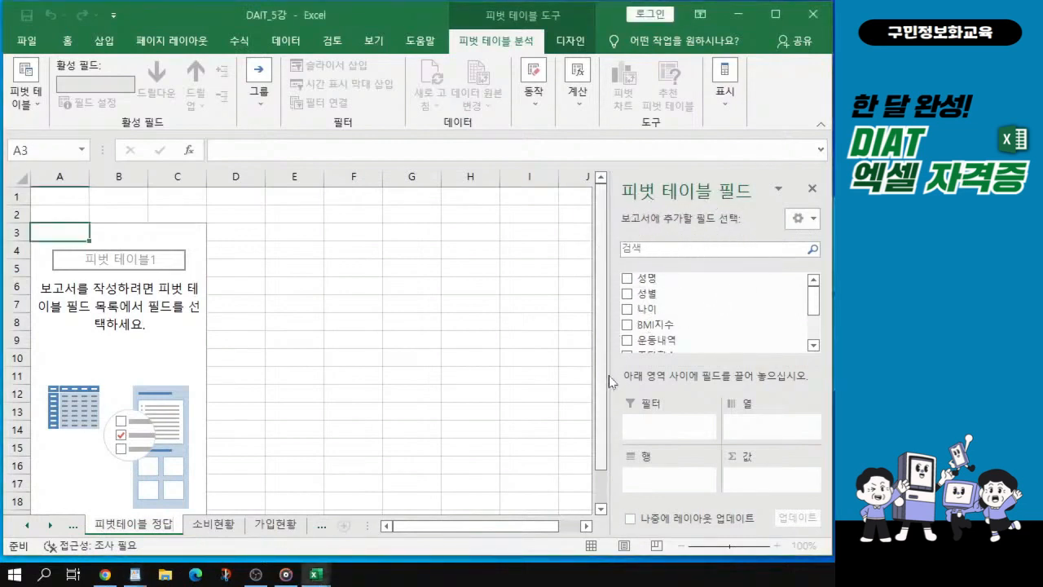
{"action": "left_click_drag", "start_coordinate": [612, 379], "coordinate": [682, 383]}
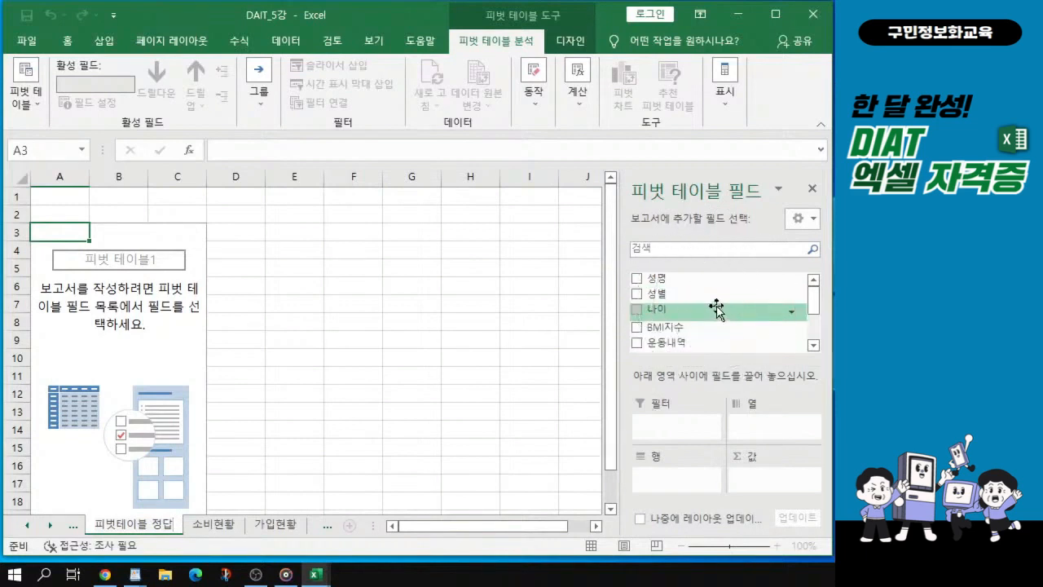
{"action": "left_click", "coordinate": [913, 310]}
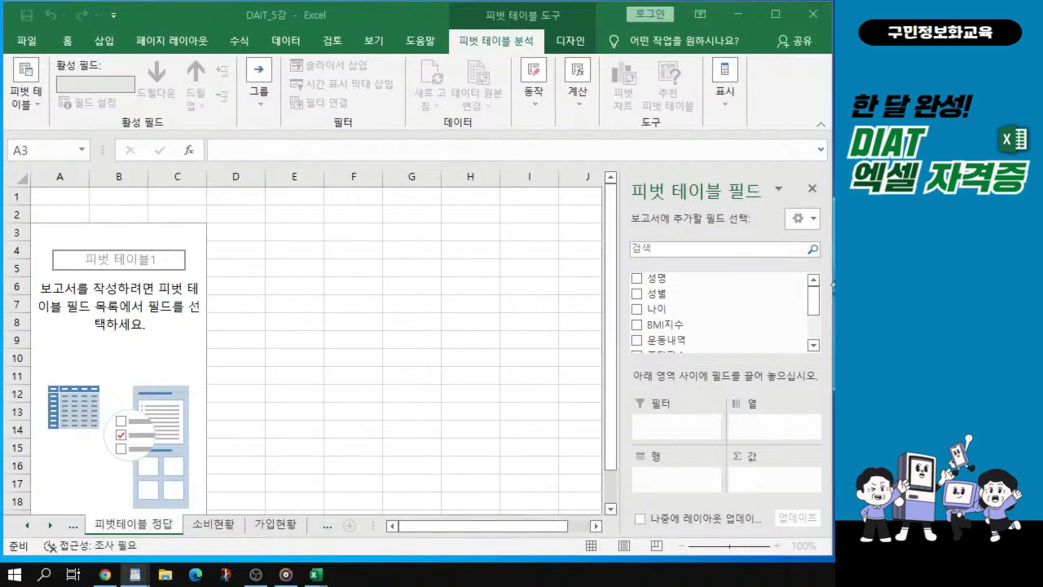
{"action": "left_click", "coordinate": [652, 285]}
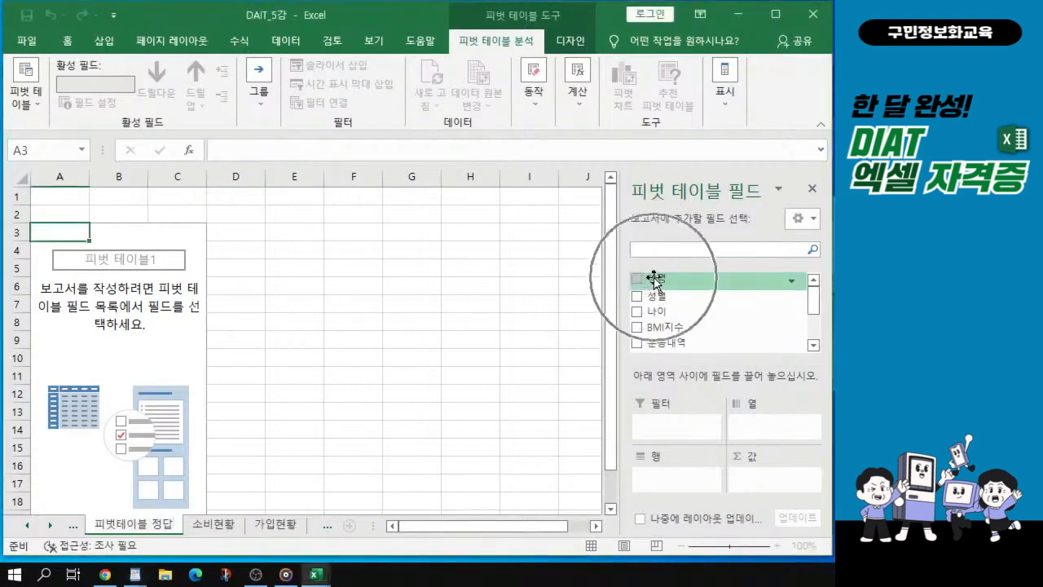
{"action": "left_click_drag", "start_coordinate": [654, 279], "coordinate": [670, 482]}
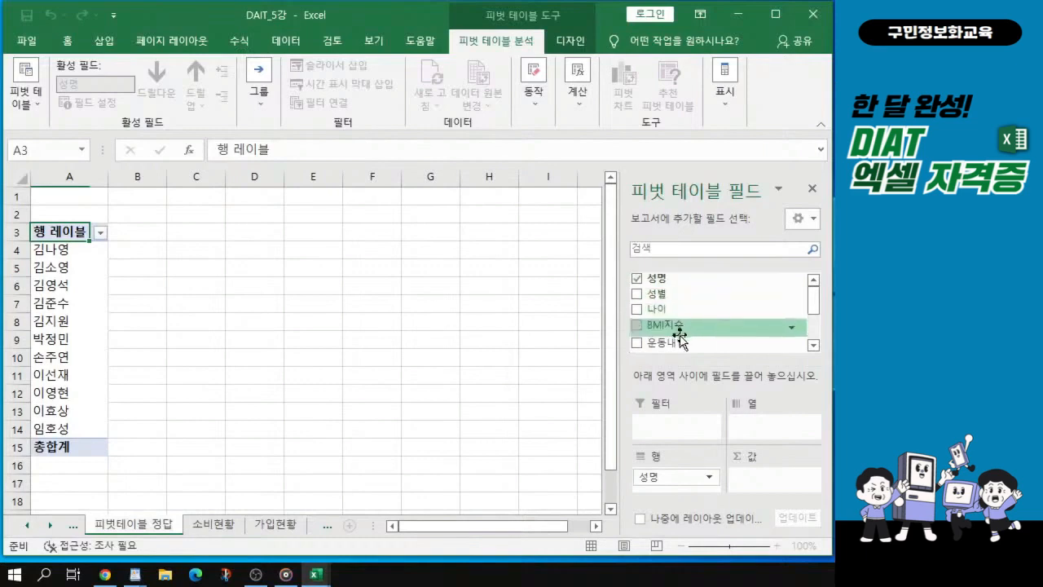
Place the 주당횟수 field in the pivot table's column area.
{"action": "scroll", "coordinate": [678, 331], "scroll_direction": "down", "scroll_amount": 1}
{"action": "mouse_move", "coordinate": [815, 311]}
{"action": "left_mouse_down"}
{"action": "mouse_move", "coordinate": [811, 291]}
{"action": "mouse_move", "coordinate": [811, 326]}
{"action": "left_mouse_up"}
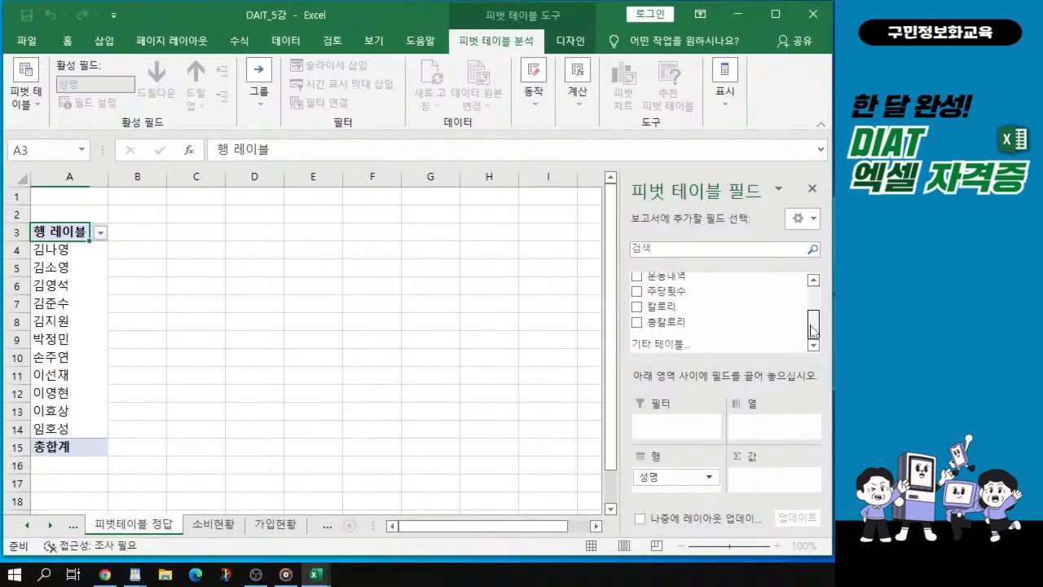
{"action": "key", "text": "ctrl+1"}
{"action": "left_click", "coordinate": [694, 292]}
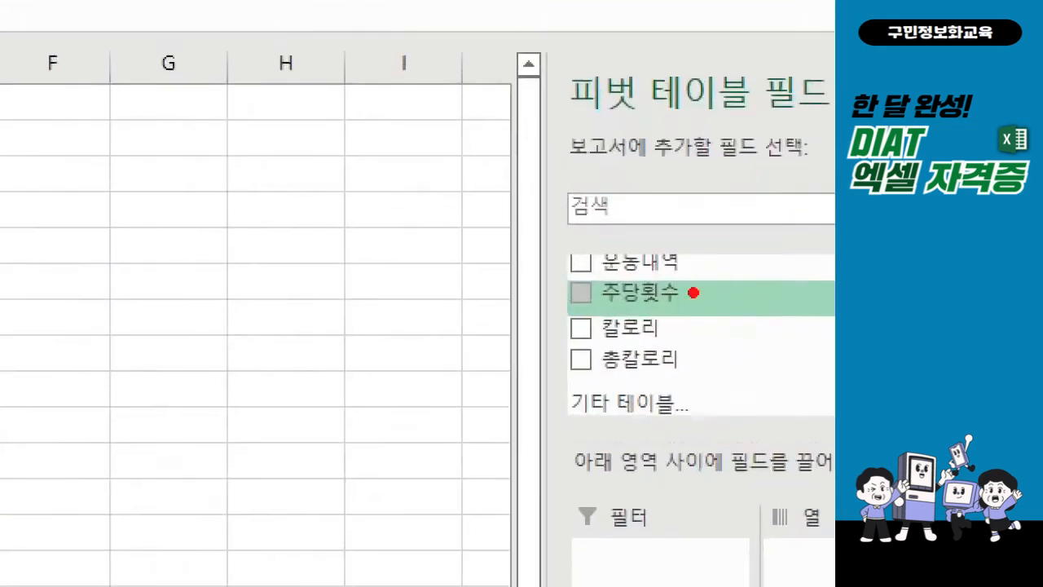
{"action": "mouse_move", "coordinate": [687, 288]}
{"action": "left_mouse_down"}
{"action": "mouse_move", "coordinate": [742, 383]}
{"action": "mouse_move", "coordinate": [795, 540]}
{"action": "mouse_move", "coordinate": [835, 492]}
{"action": "left_mouse_up"}
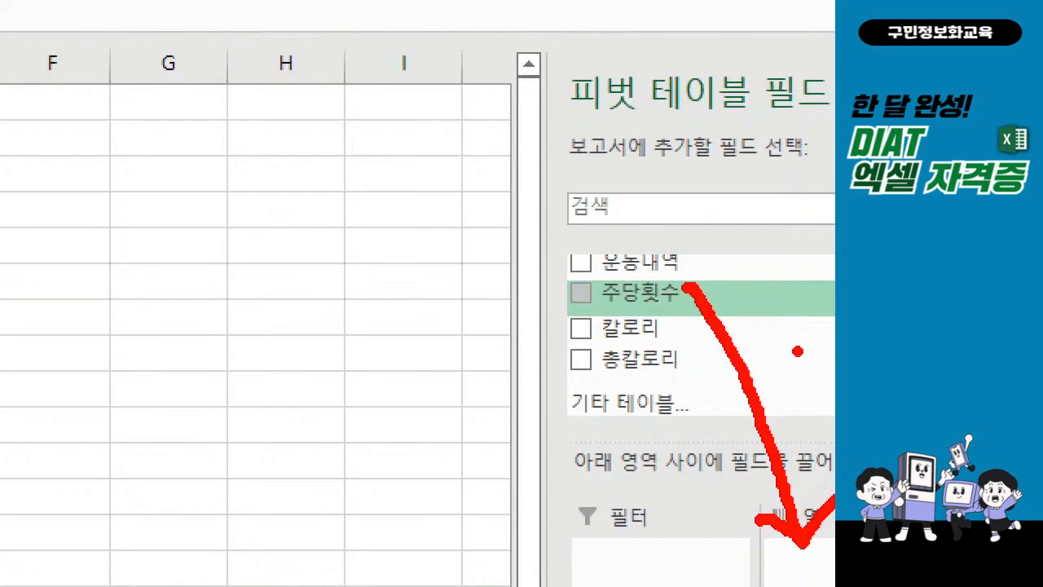
{"action": "key", "text": "Escape"}
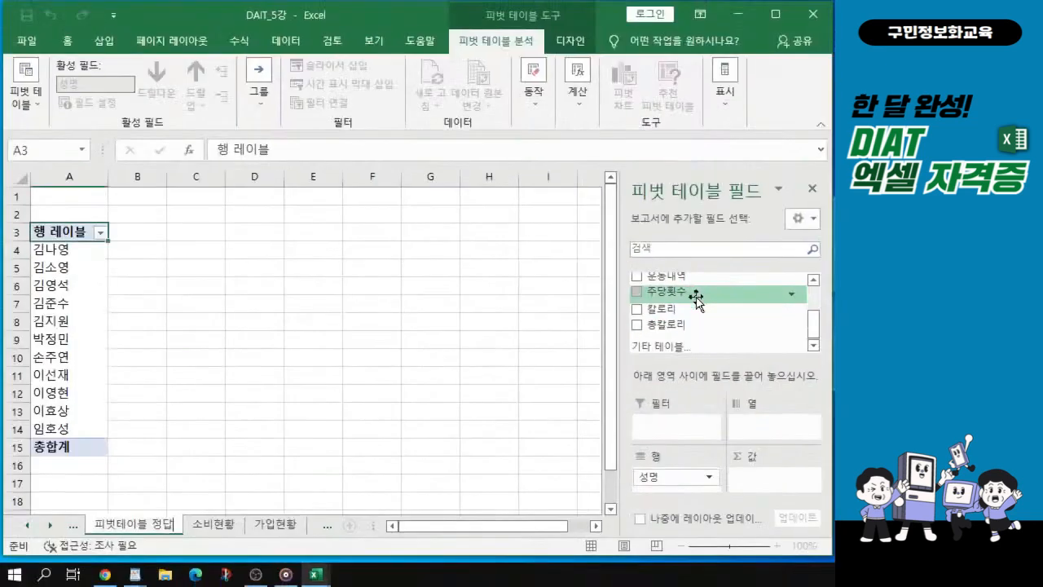
{"action": "mouse_move", "coordinate": [692, 291]}
{"action": "left_mouse_down"}
{"action": "mouse_move", "coordinate": [751, 363]}
{"action": "mouse_move", "coordinate": [756, 426]}
{"action": "left_mouse_up"}
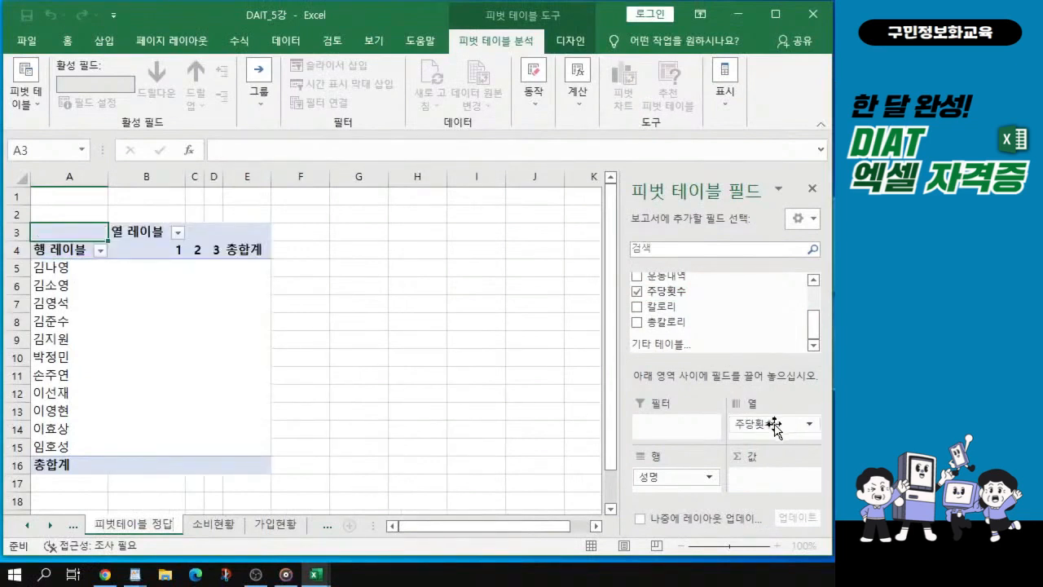
Check which value fields the finished pivot table in the 피벗테이블 완성 workbook uses for each name.
{"action": "left_click_drag", "start_coordinate": [0, 457], "coordinate": [300, 69]}
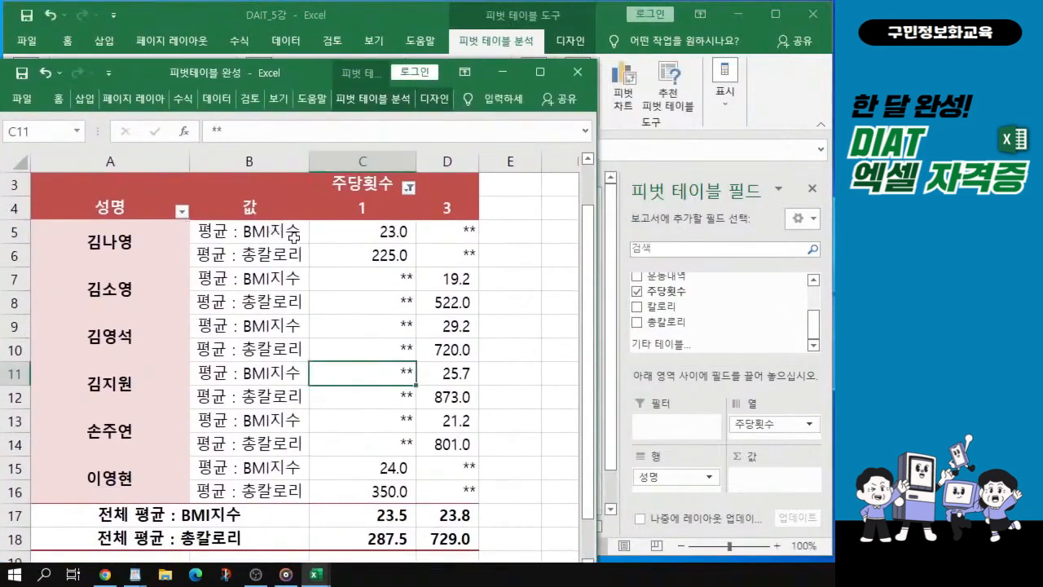
{"action": "left_click", "coordinate": [255, 229]}
{"action": "left_click_drag", "start_coordinate": [255, 228], "coordinate": [261, 257]}
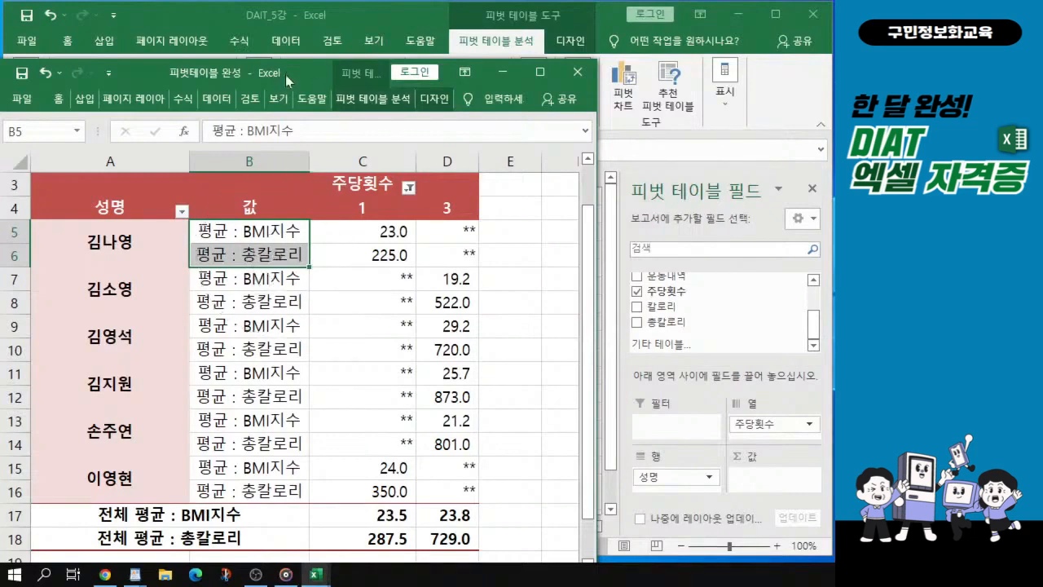
{"action": "left_click_drag", "start_coordinate": [288, 81], "coordinate": [0, 188]}
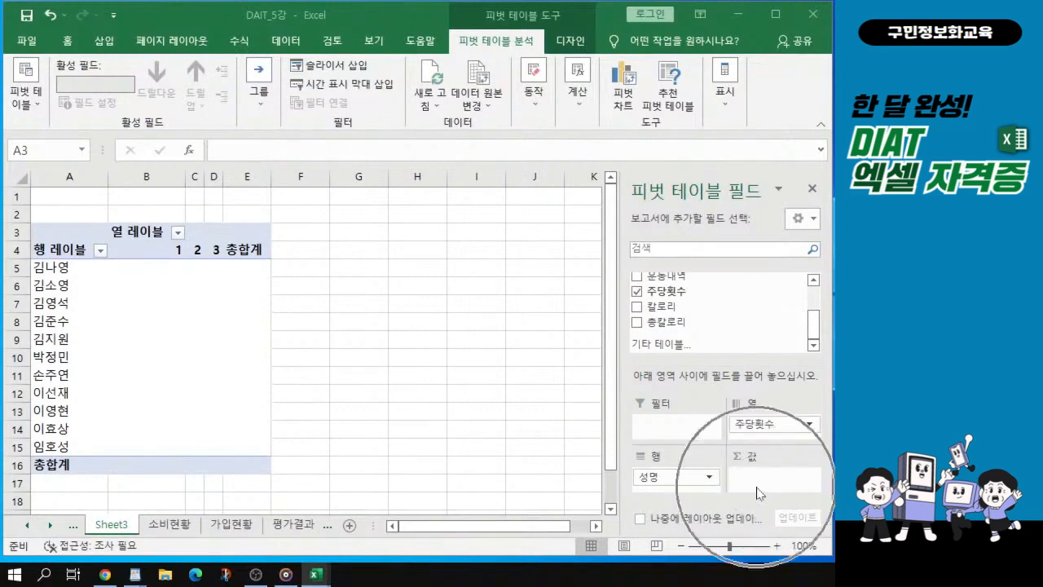
Place the BMI지수 field in the pivot table's values area.
{"action": "scroll", "coordinate": [688, 327], "scroll_direction": "up", "scroll_amount": 1}
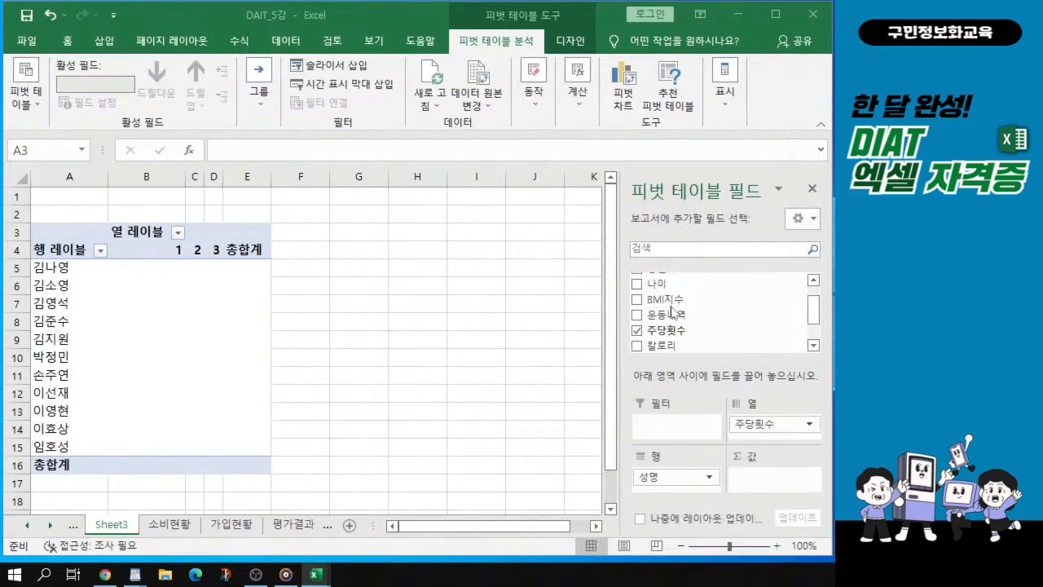
{"action": "left_click_drag", "start_coordinate": [666, 300], "coordinate": [663, 302]}
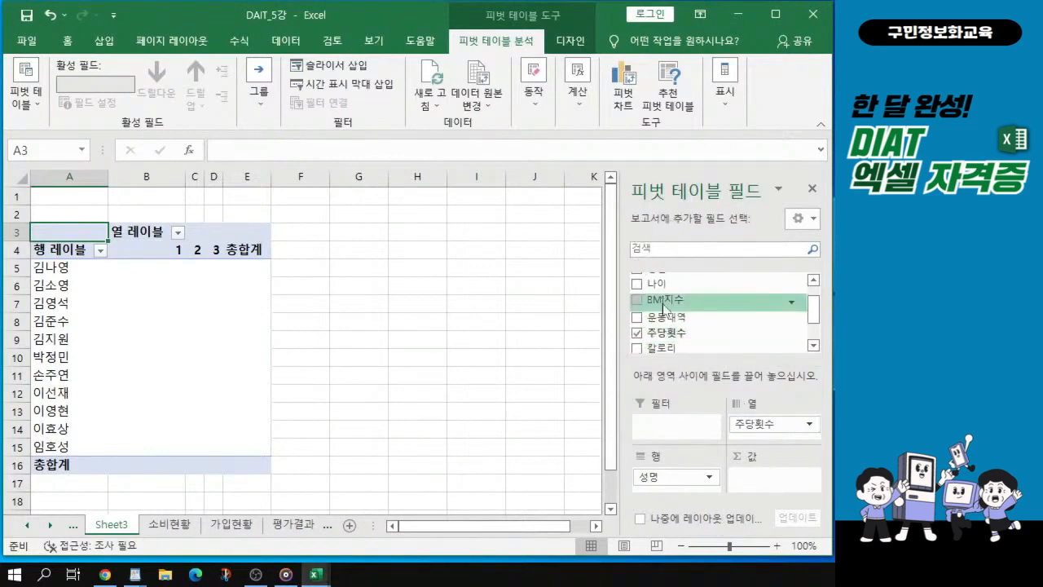
{"action": "left_click_drag", "start_coordinate": [664, 304], "coordinate": [774, 490]}
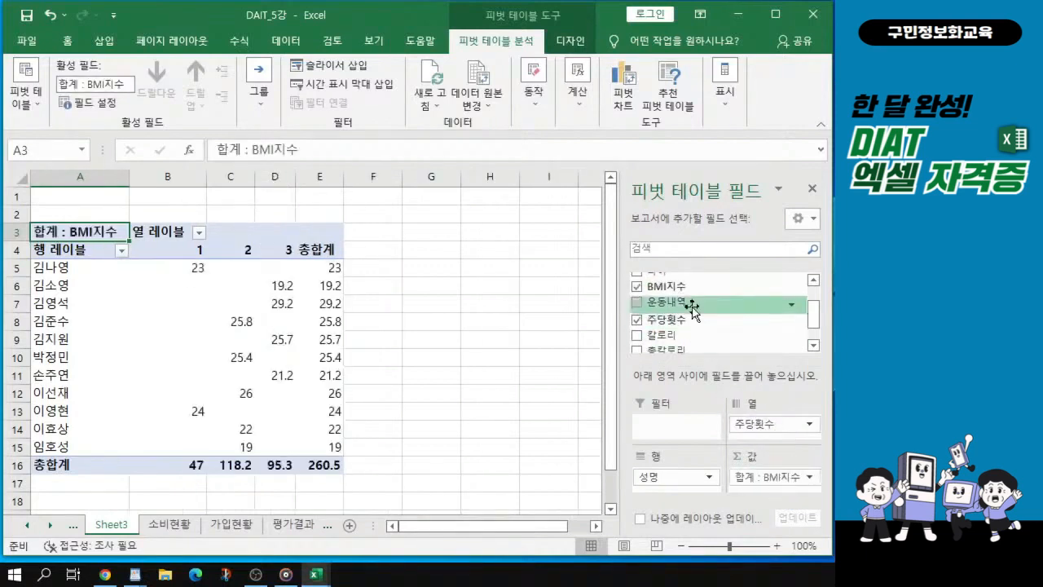
Add the 총칼로리 field to the pivot table's values area below BMI지수.
{"action": "scroll", "coordinate": [690, 308], "scroll_direction": "down", "scroll_amount": 1}
{"action": "key", "text": "ctrl"}
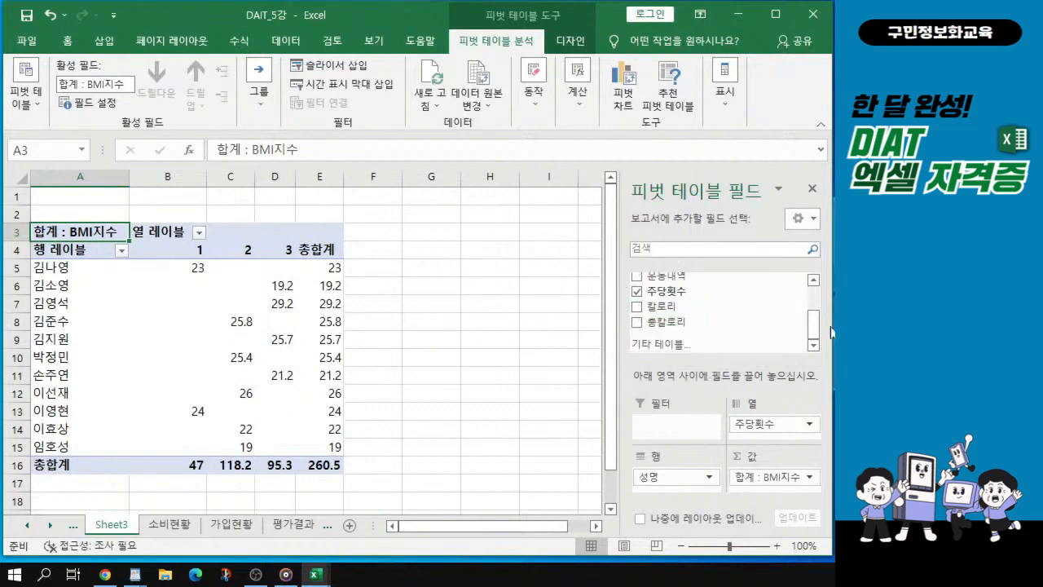
{"action": "left_click_drag", "start_coordinate": [814, 324], "coordinate": [819, 345]}
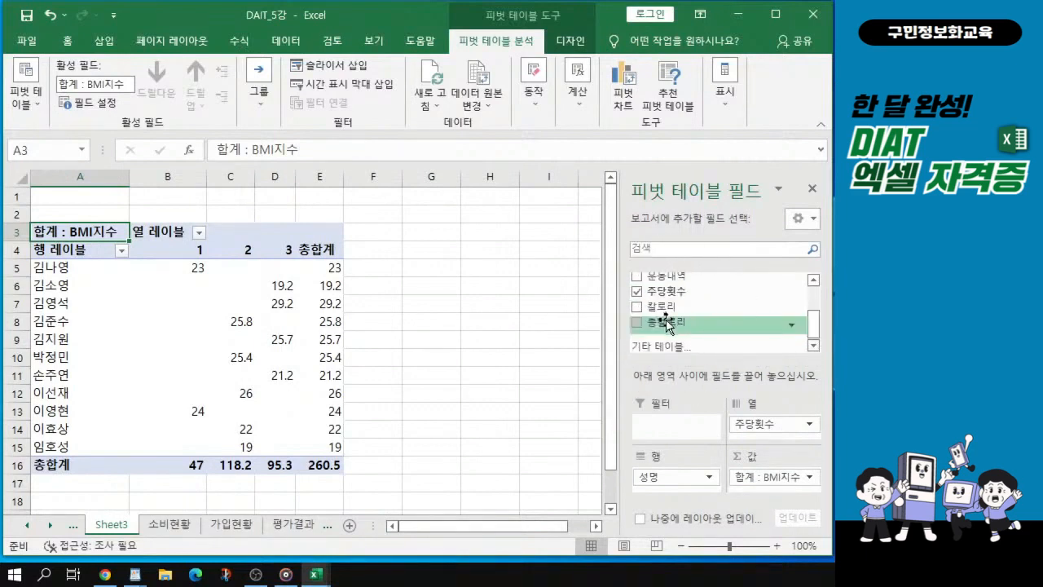
{"action": "key", "text": "ctrl"}
{"action": "key", "text": "ctrl"}
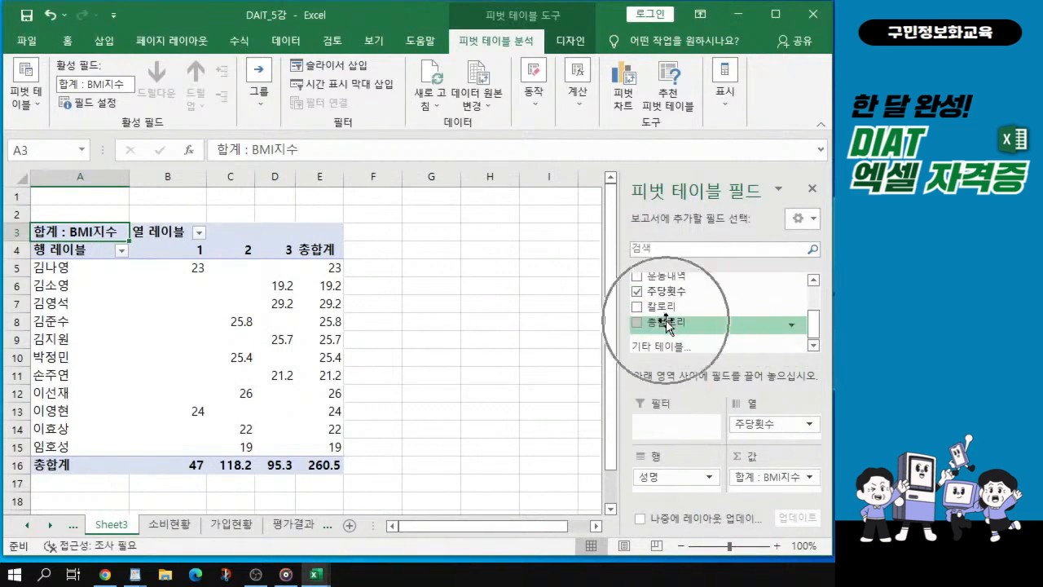
{"action": "left_click_drag", "start_coordinate": [666, 324], "coordinate": [771, 493]}
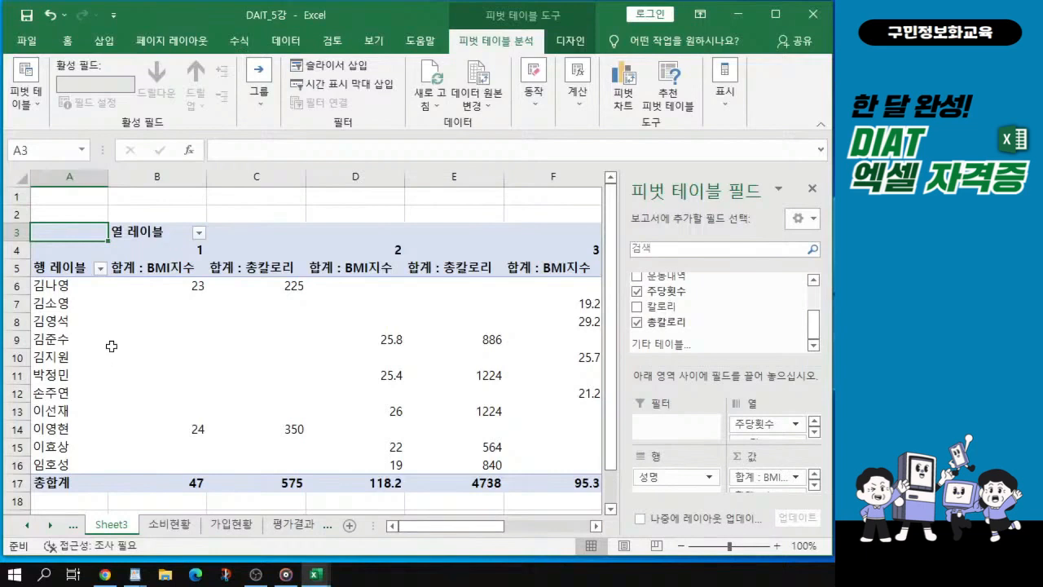
Examine how the BMI지수 and 총칼로리 value columns are arranged under each 주당횟수 heading.
{"action": "key", "text": "ctrl"}
{"action": "key", "text": "ctrl"}
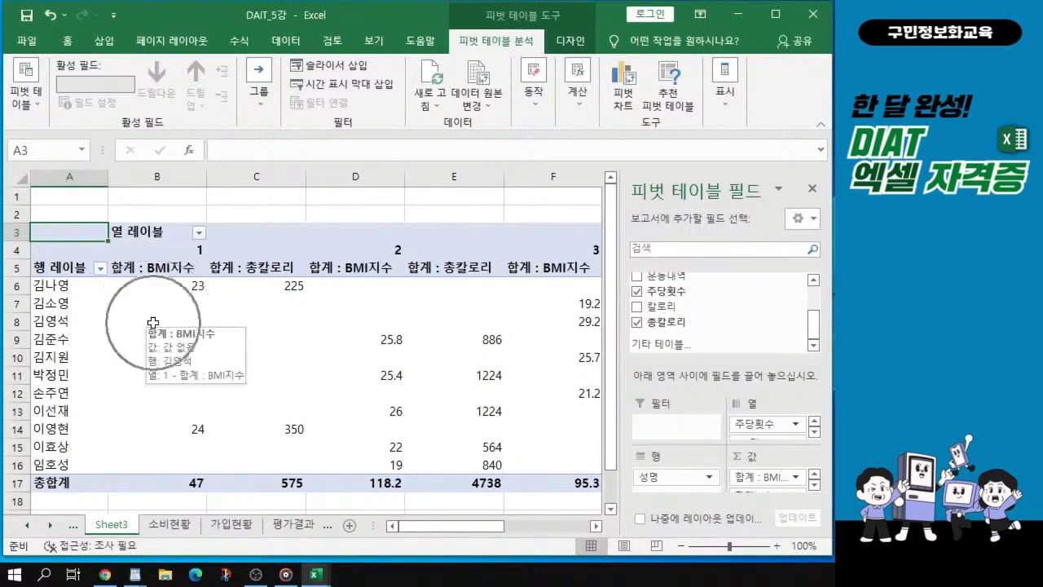
{"action": "left_click", "coordinate": [64, 286]}
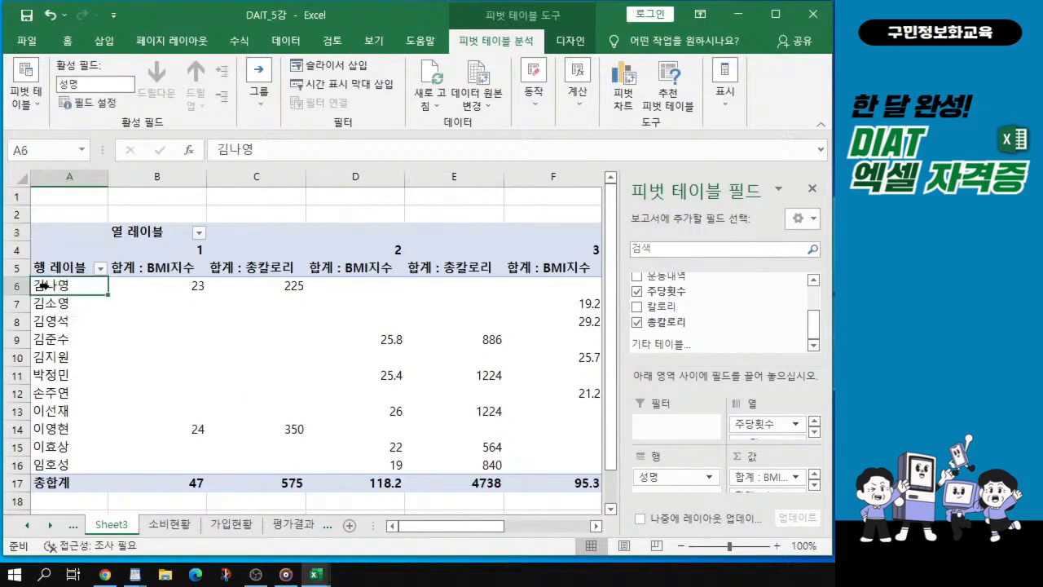
{"action": "left_click", "coordinate": [45, 284]}
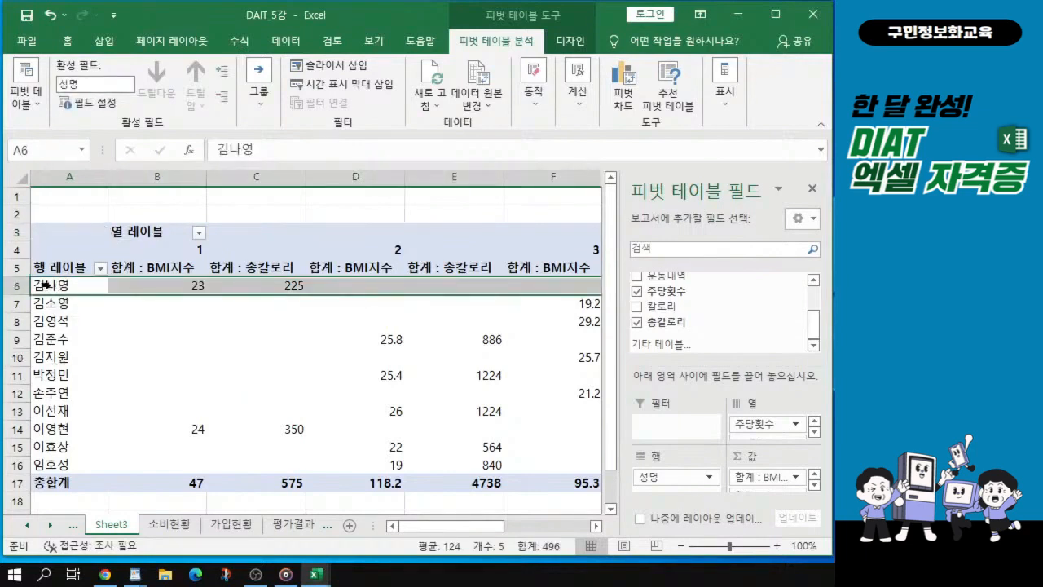
{"action": "left_click", "coordinate": [64, 285]}
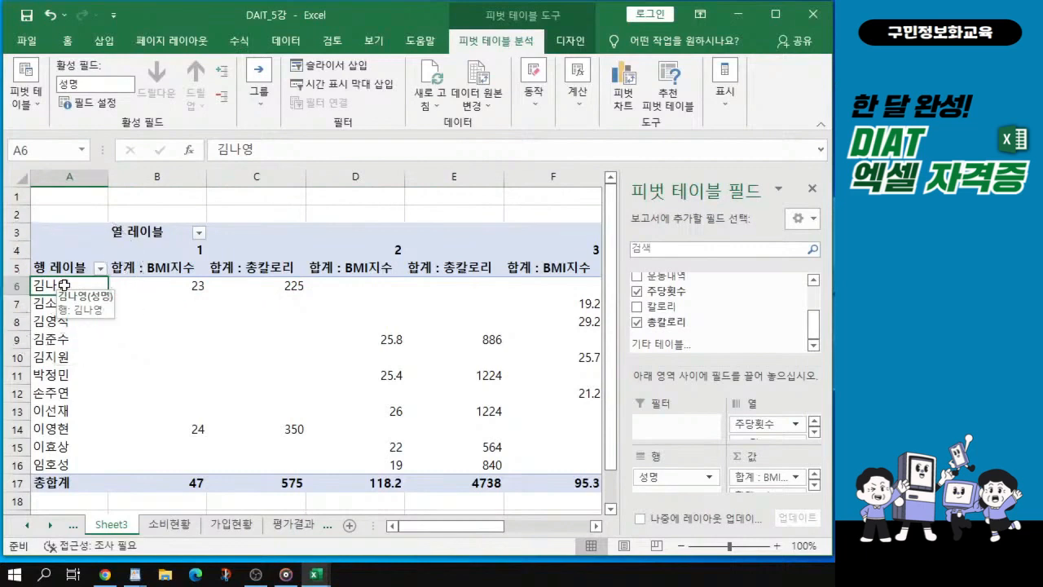
{"action": "left_click_drag", "start_coordinate": [137, 272], "coordinate": [260, 268]}
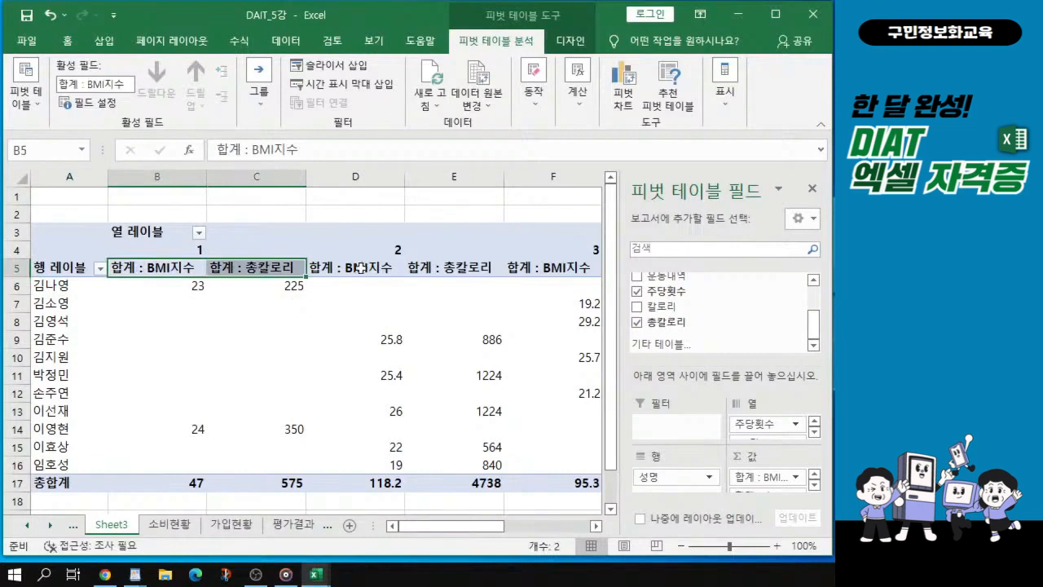
{"action": "left_click_drag", "start_coordinate": [359, 267], "coordinate": [456, 265]}
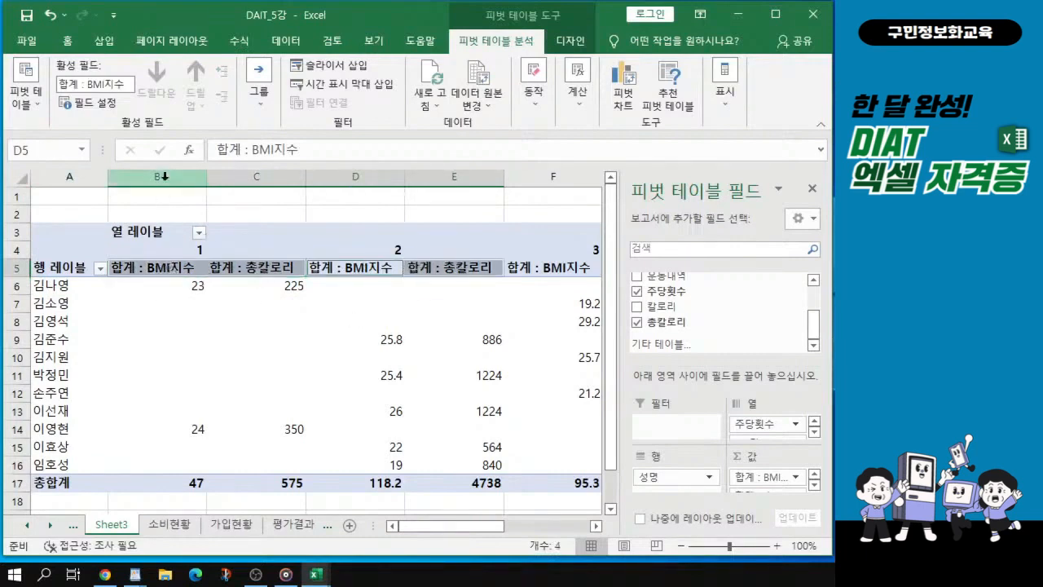
{"action": "left_click_drag", "start_coordinate": [163, 176], "coordinate": [452, 177]}
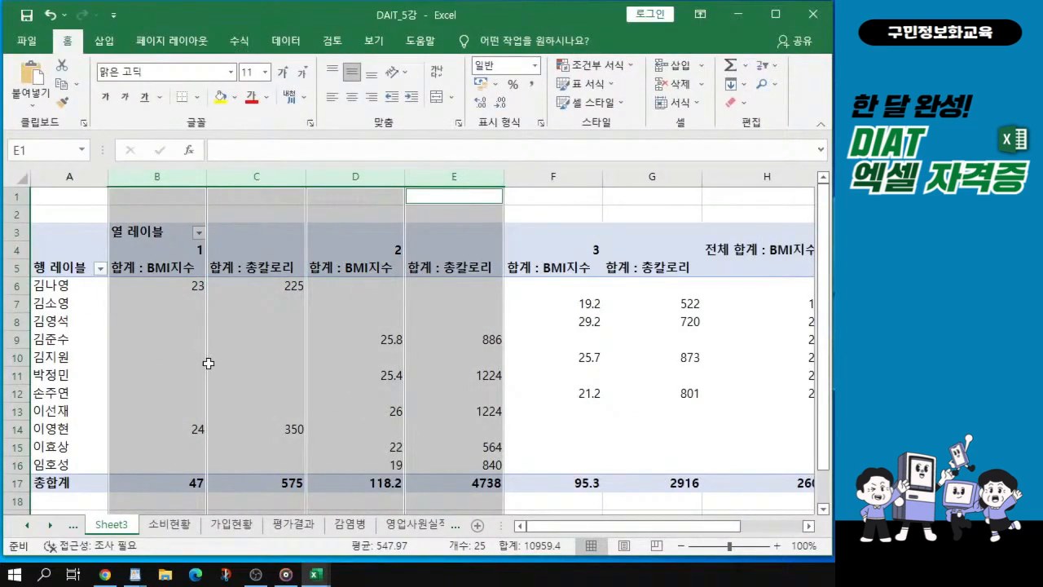
{"action": "left_click", "coordinate": [173, 353]}
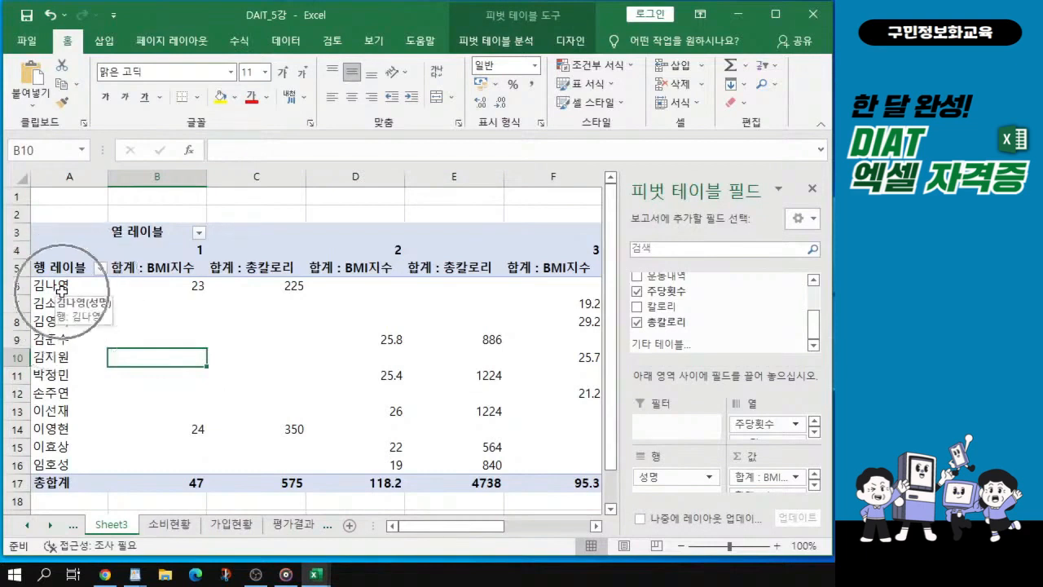
Move the Σ 값 item from the column area to the row area beneath 성명.
{"action": "left_click_drag", "start_coordinate": [774, 430], "coordinate": [774, 441]}
{"action": "left_click", "coordinate": [774, 438]}
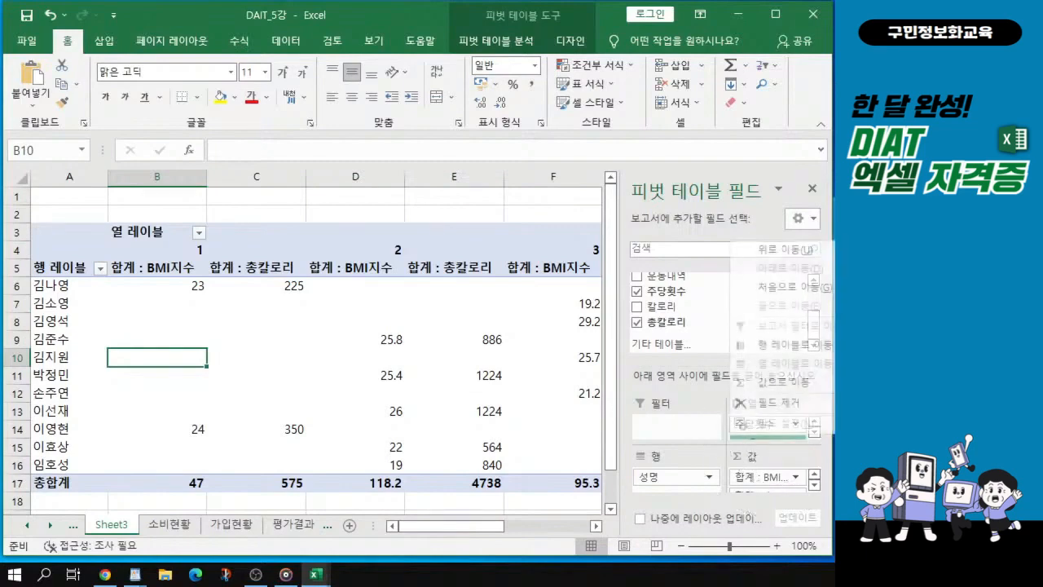
{"action": "left_click", "coordinate": [815, 436]}
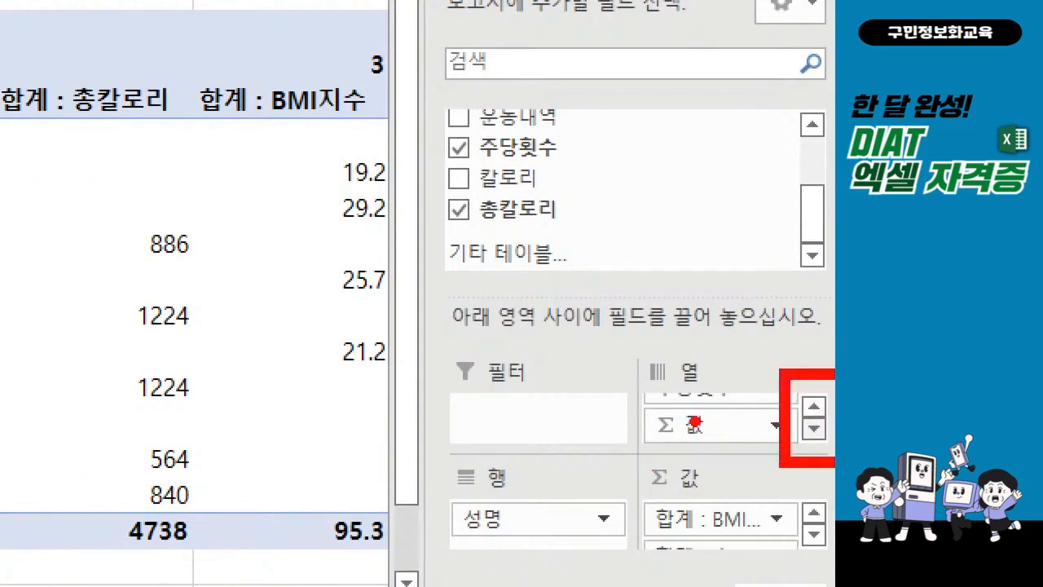
{"action": "mouse_move", "coordinate": [645, 415]}
{"action": "left_mouse_down"}
{"action": "mouse_move", "coordinate": [746, 431]}
{"action": "mouse_move", "coordinate": [634, 419]}
{"action": "left_mouse_up"}
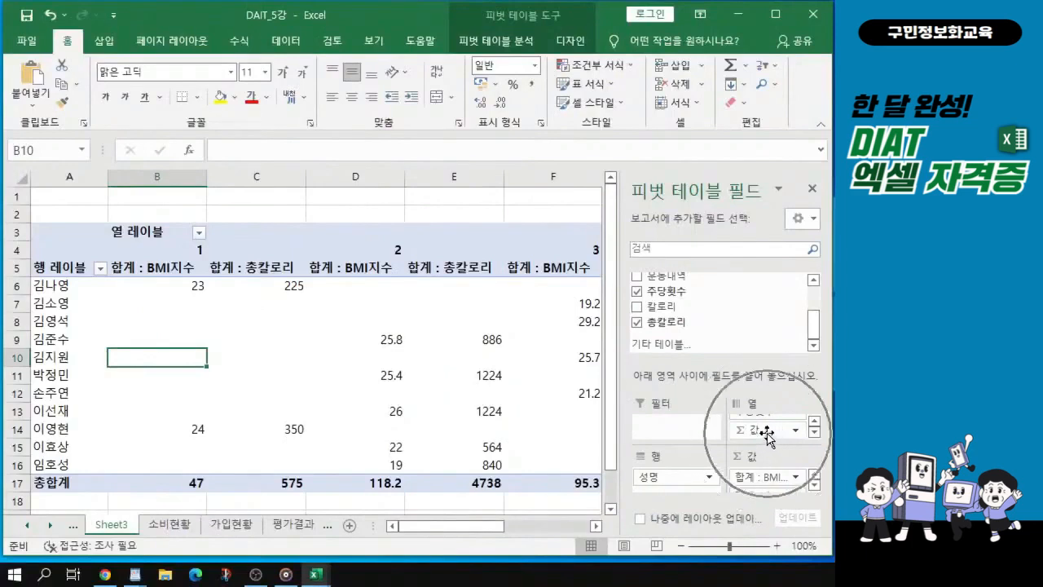
{"action": "left_click_drag", "start_coordinate": [766, 432], "coordinate": [675, 492]}
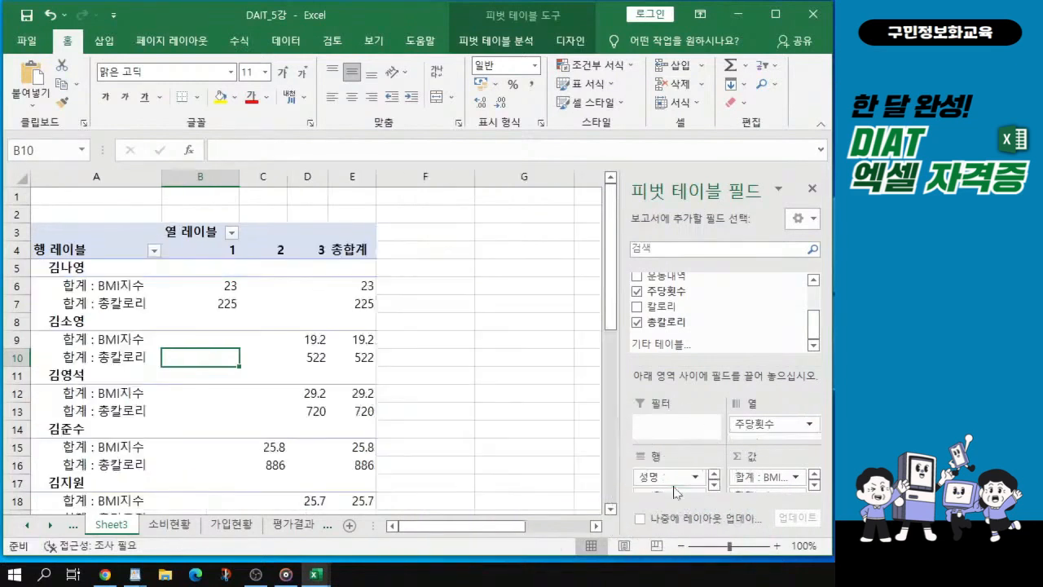
{"action": "left_click", "coordinate": [83, 267]}
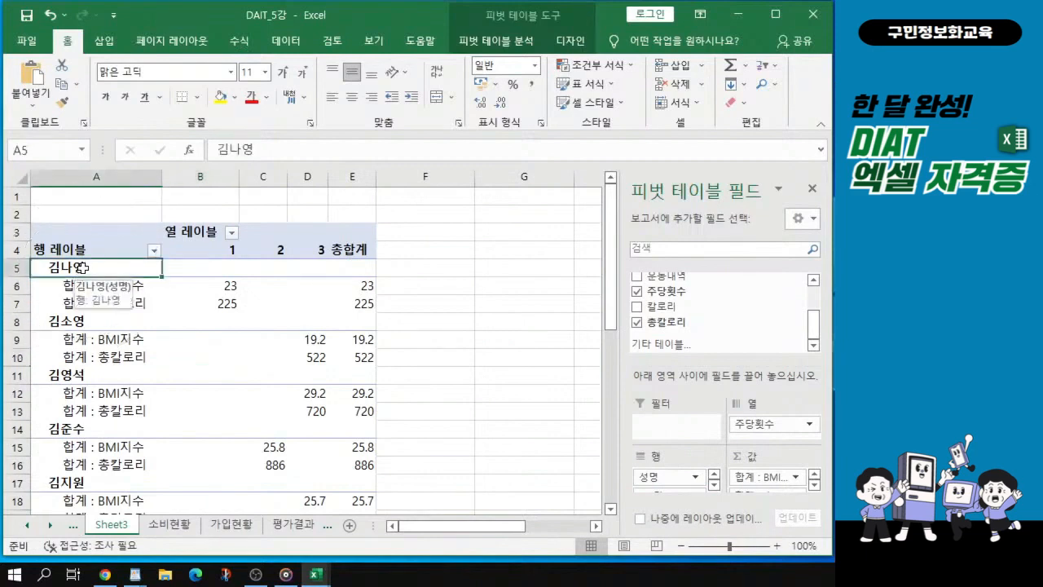
{"action": "left_click_drag", "start_coordinate": [83, 267], "coordinate": [117, 455]}
{"action": "left_click", "coordinate": [118, 436]}
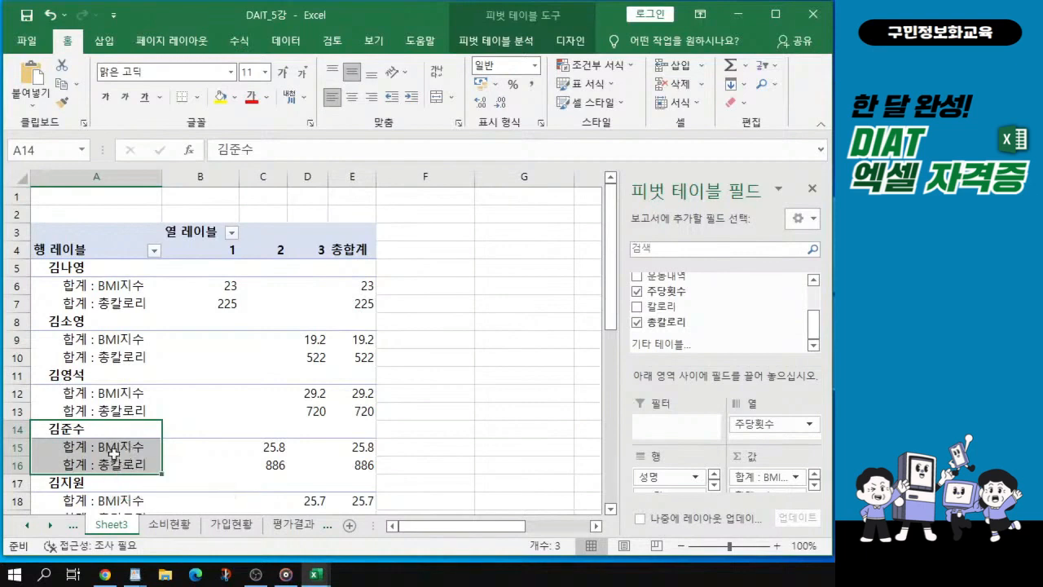
{"action": "left_click", "coordinate": [211, 392]}
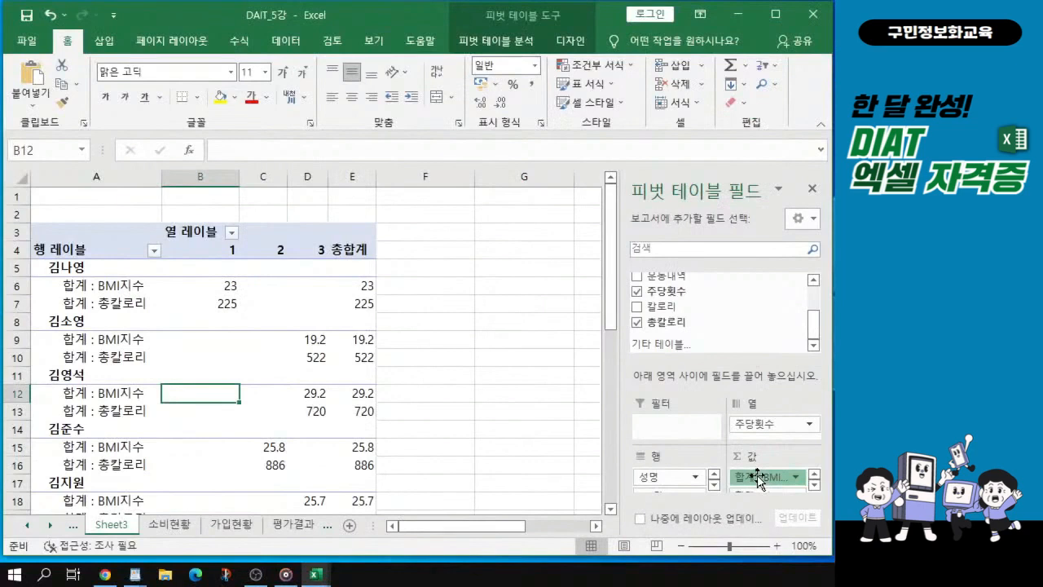
Change the BMI지수 value field's summary calculation to 평균 in its value field settings.
{"action": "left_click", "coordinate": [732, 485]}
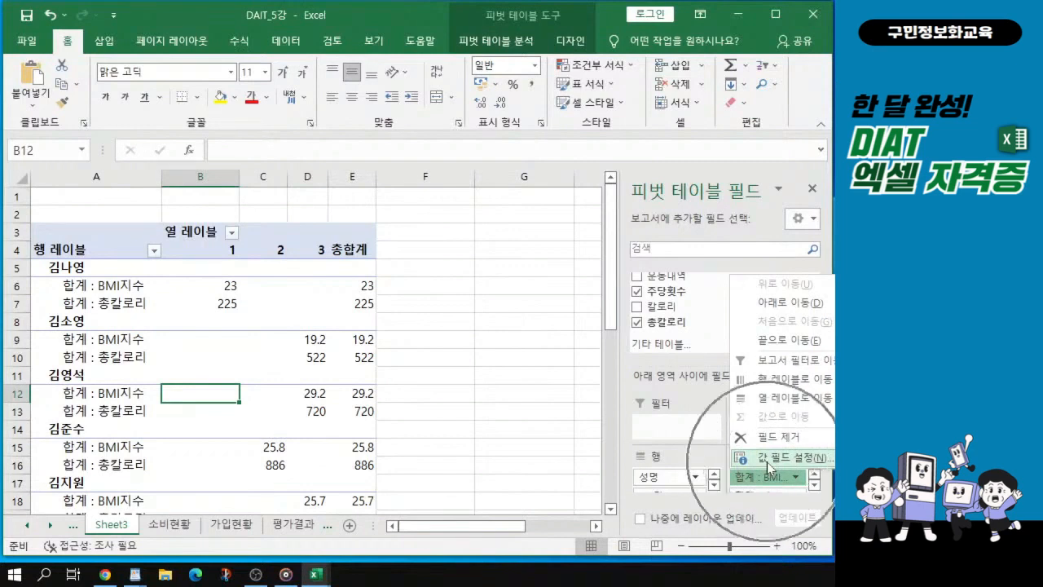
{"action": "key", "text": "ctrl"}
{"action": "key", "text": "ctrl"}
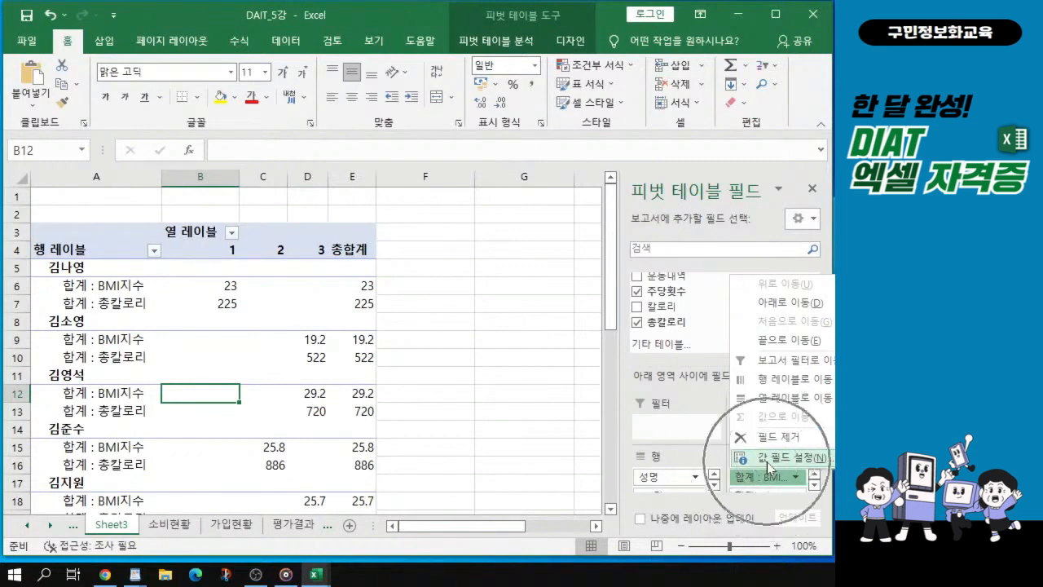
{"action": "key", "text": "ctrl"}
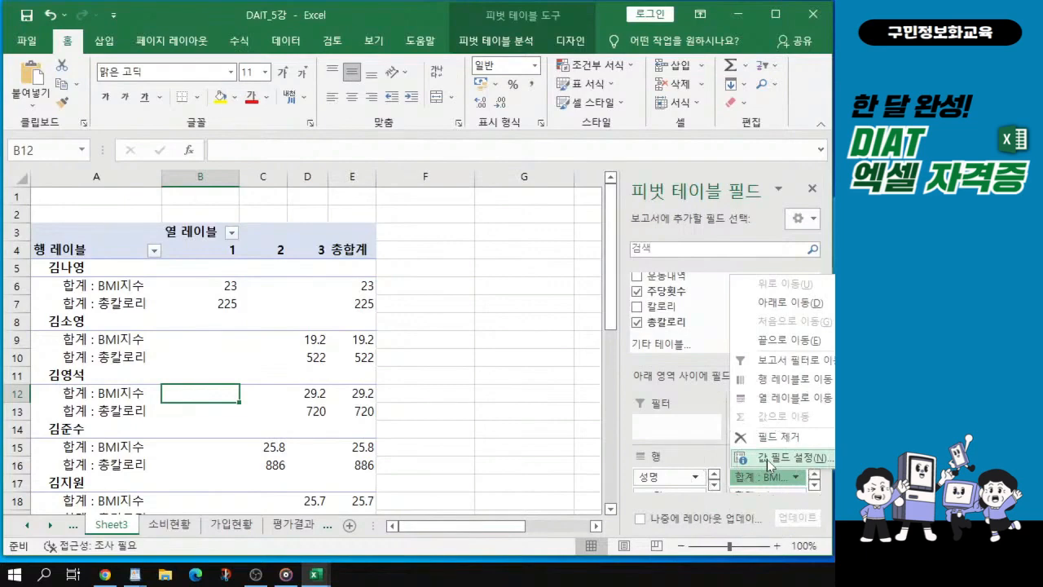
{"action": "left_click", "coordinate": [768, 459]}
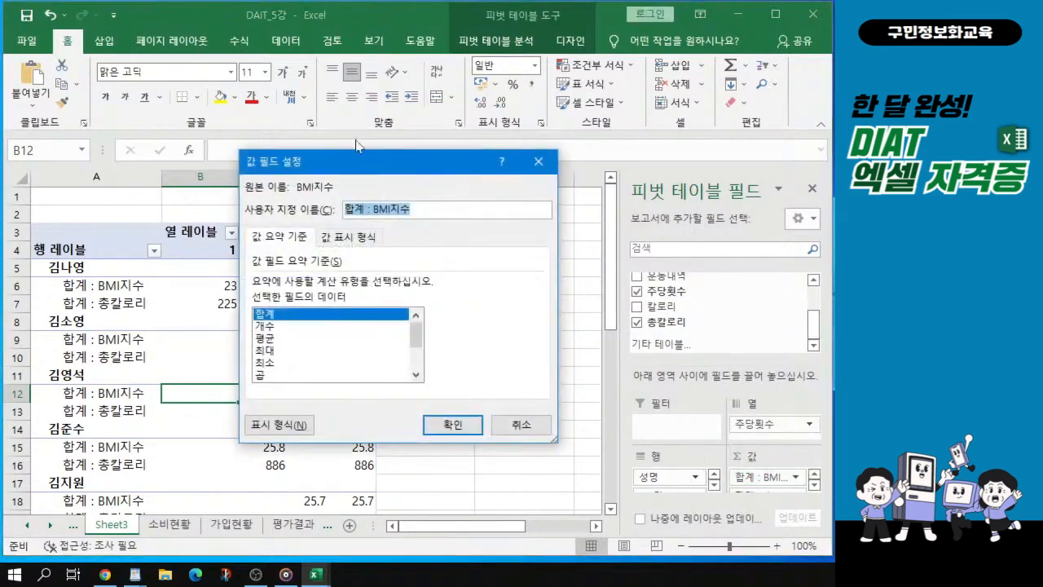
{"action": "left_click_drag", "start_coordinate": [372, 168], "coordinate": [374, 153]}
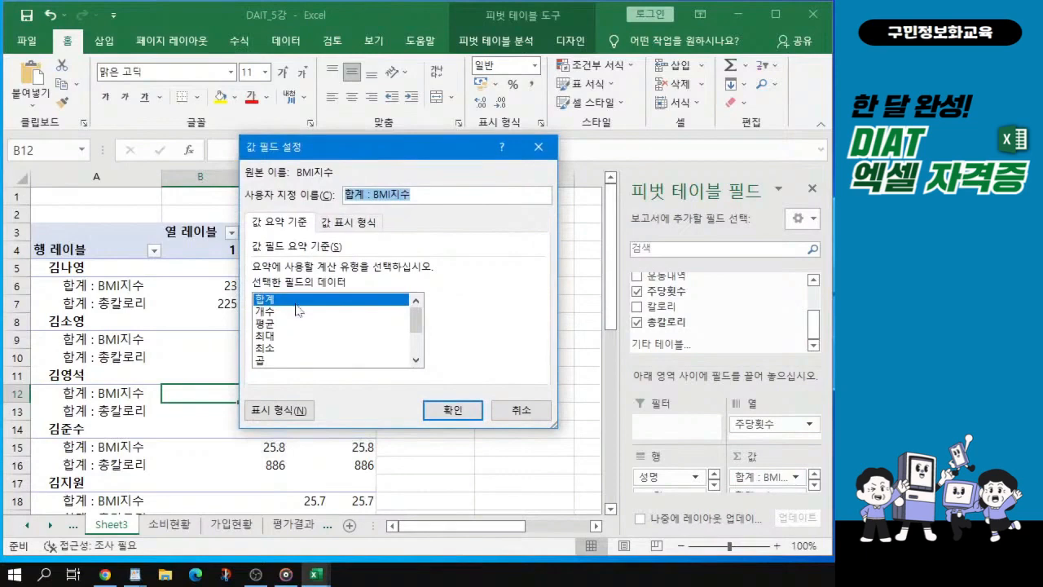
{"action": "left_click", "coordinate": [264, 324]}
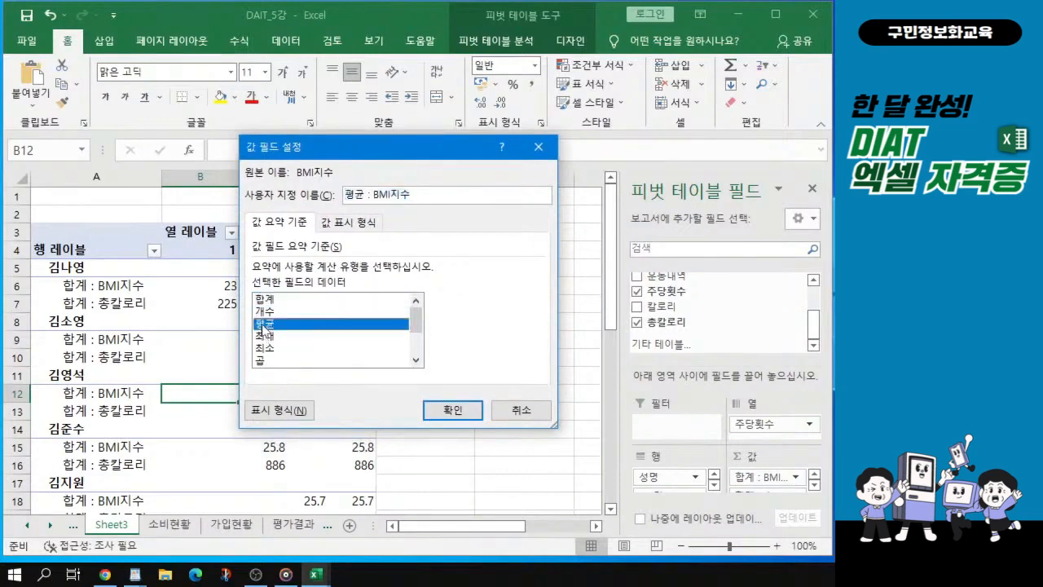
{"action": "key", "text": "ctrl"}
{"action": "key", "text": "ctrl+1"}
{"action": "left_click", "coordinate": [262, 326]}
{"action": "left_click_drag", "start_coordinate": [223, 300], "coordinate": [332, 349]}
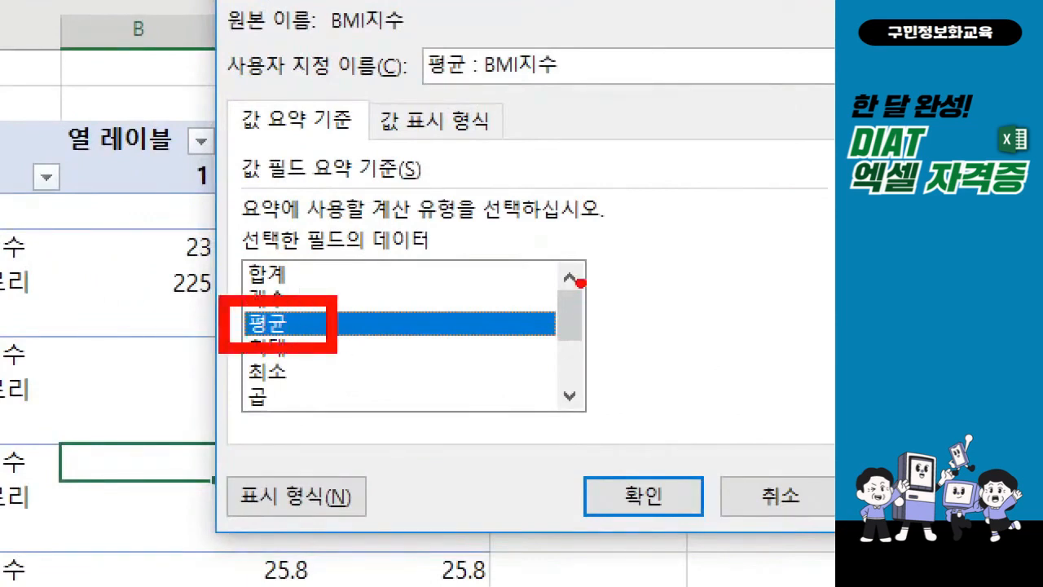
{"action": "mouse_move", "coordinate": [408, 33]}
{"action": "left_mouse_down"}
{"action": "mouse_move", "coordinate": [490, 97]}
{"action": "mouse_move", "coordinate": [577, 92]}
{"action": "left_mouse_up"}
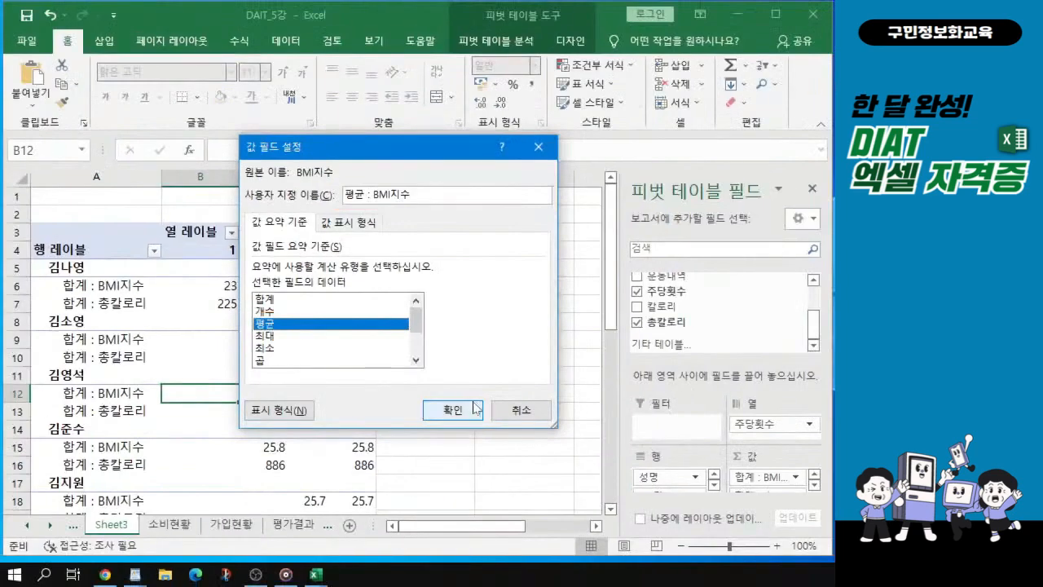
{"action": "key", "text": "ctrl"}
{"action": "key", "text": "ctrl"}
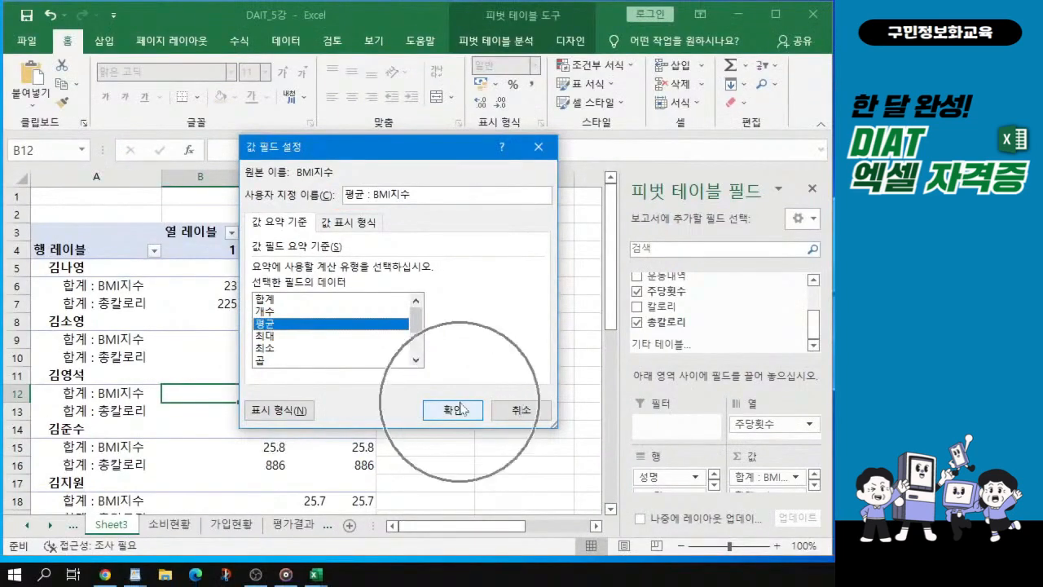
{"action": "key", "text": "ctrl"}
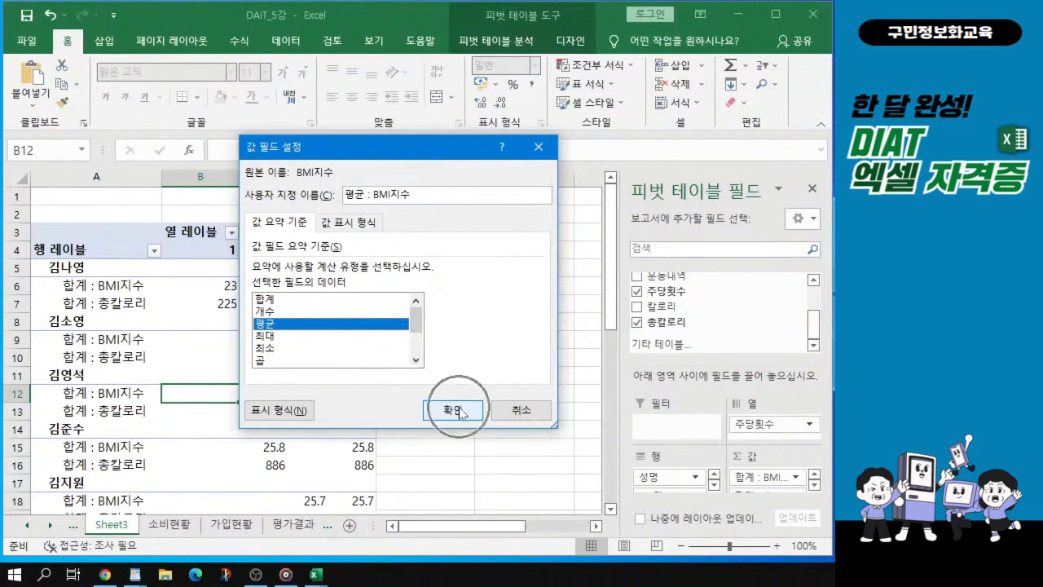
{"action": "left_click", "coordinate": [458, 409]}
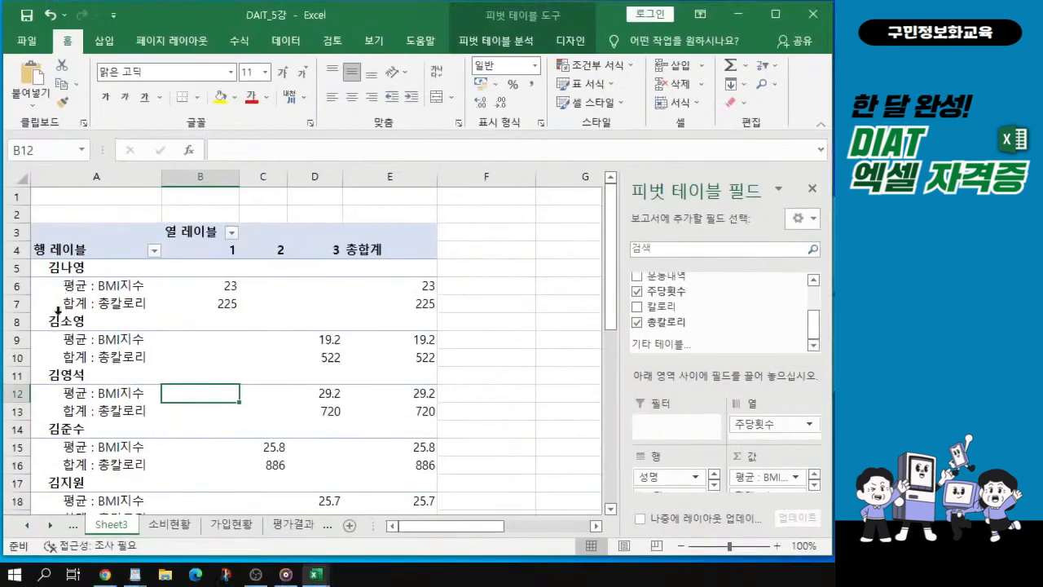
Change the 총칼로리 value field's summary calculation to 평균 in its value field settings.
{"action": "left_click", "coordinate": [814, 484]}
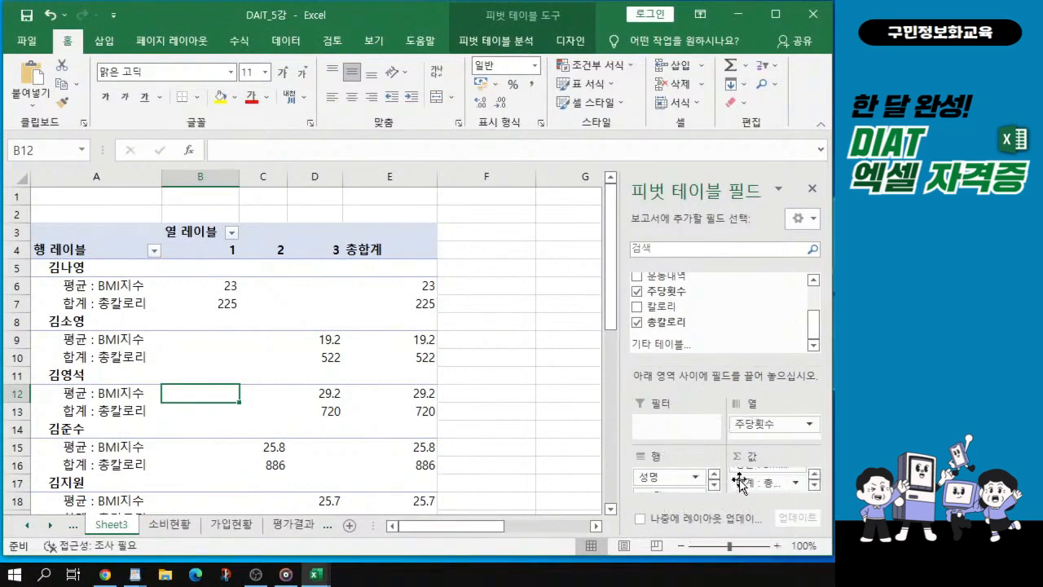
{"action": "left_click", "coordinate": [740, 482]}
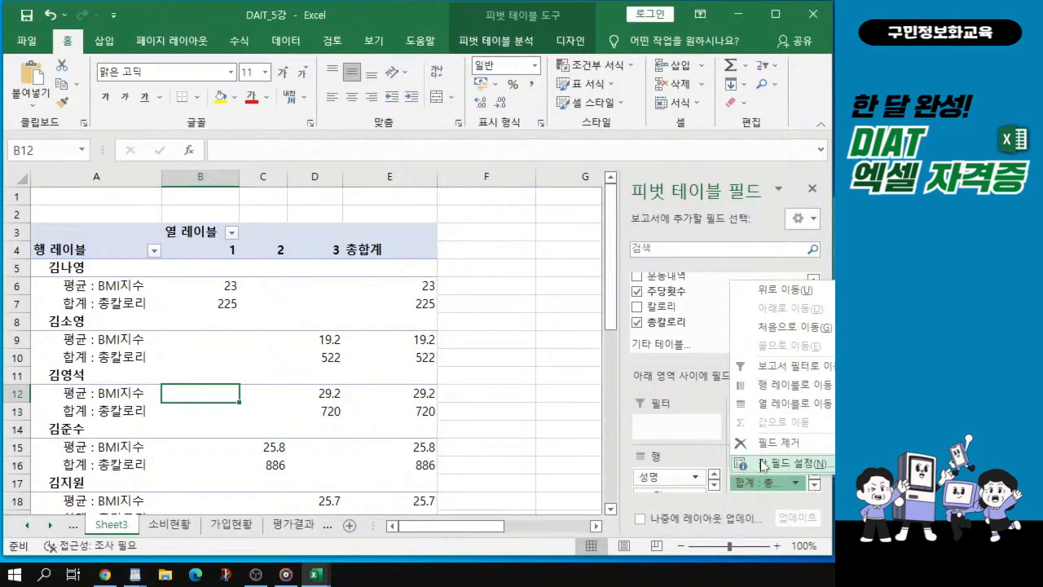
{"action": "left_click", "coordinate": [763, 464]}
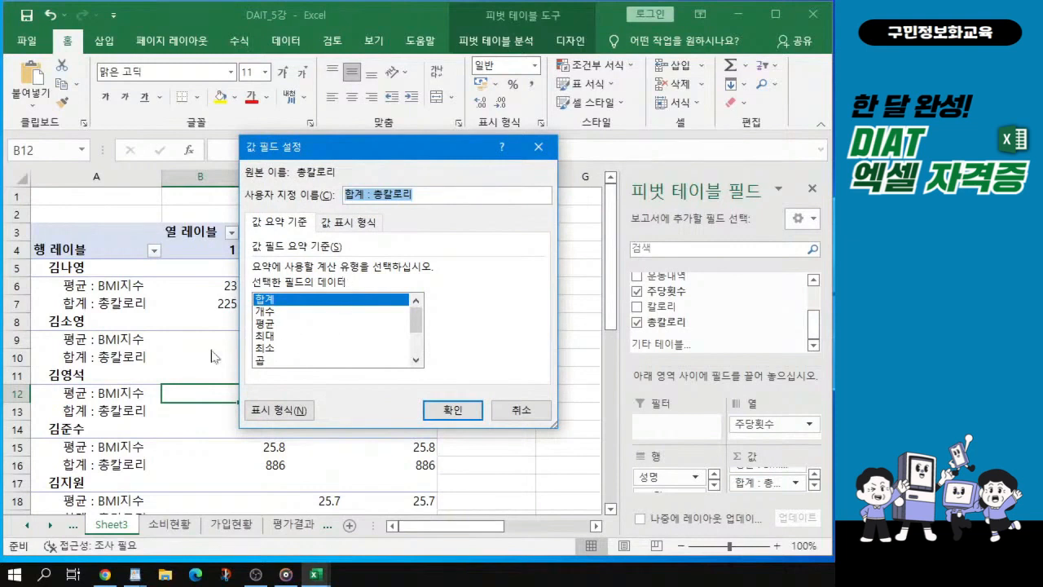
{"action": "left_click", "coordinate": [265, 323]}
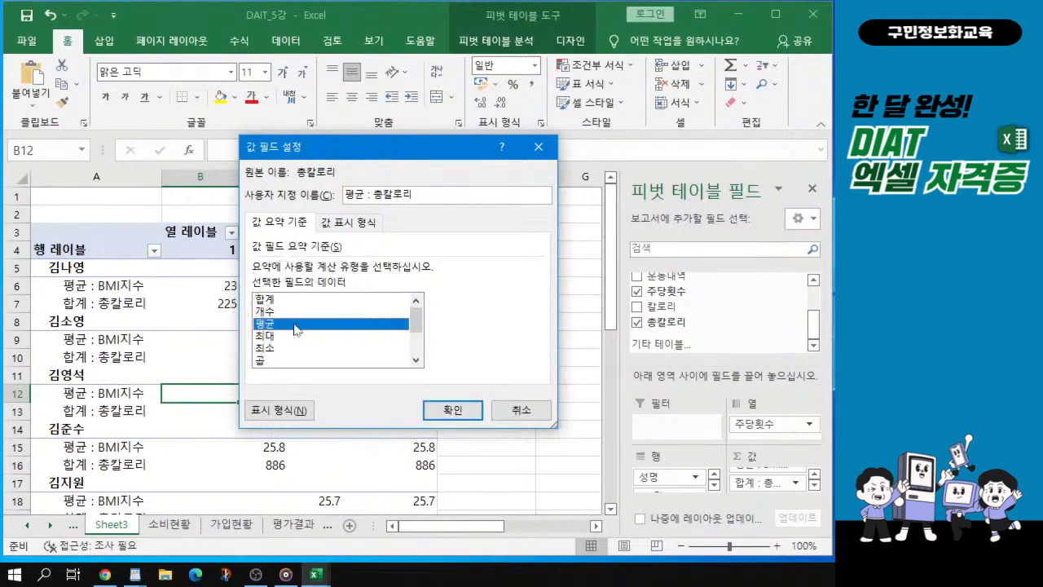
{"action": "left_click", "coordinate": [454, 414]}
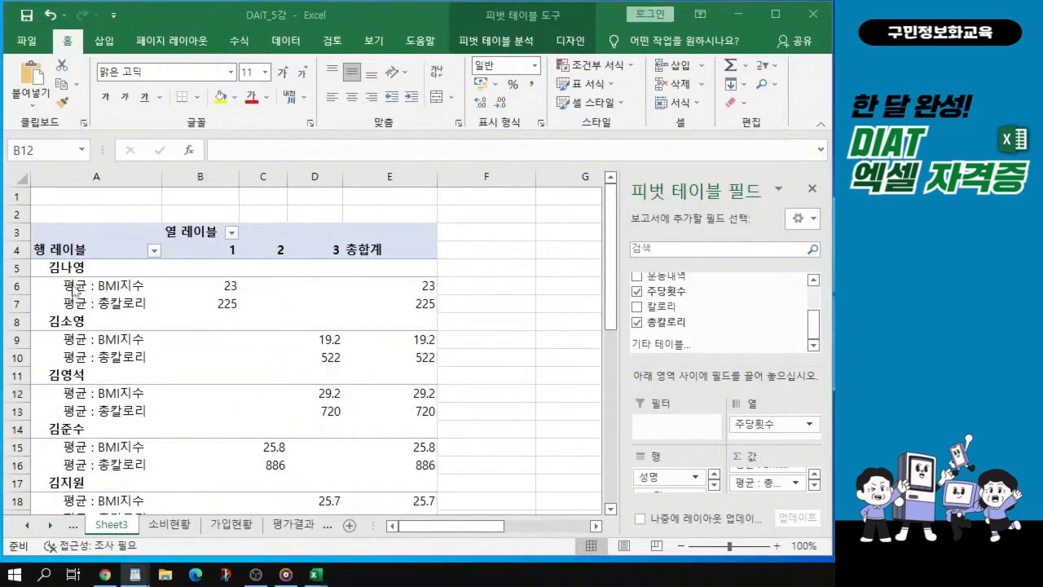
Compare the pivot table's row label layout with the 성명 cells and ** value cells in the 피벗테이블 완성 workbook.
{"action": "left_click_drag", "start_coordinate": [75, 267], "coordinate": [82, 304]}
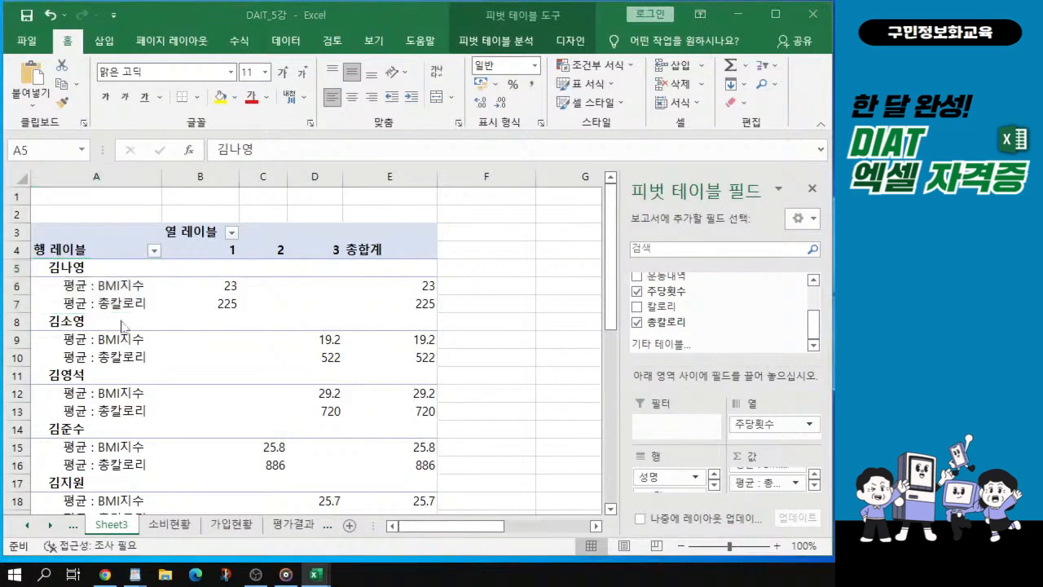
{"action": "left_click", "coordinate": [208, 323]}
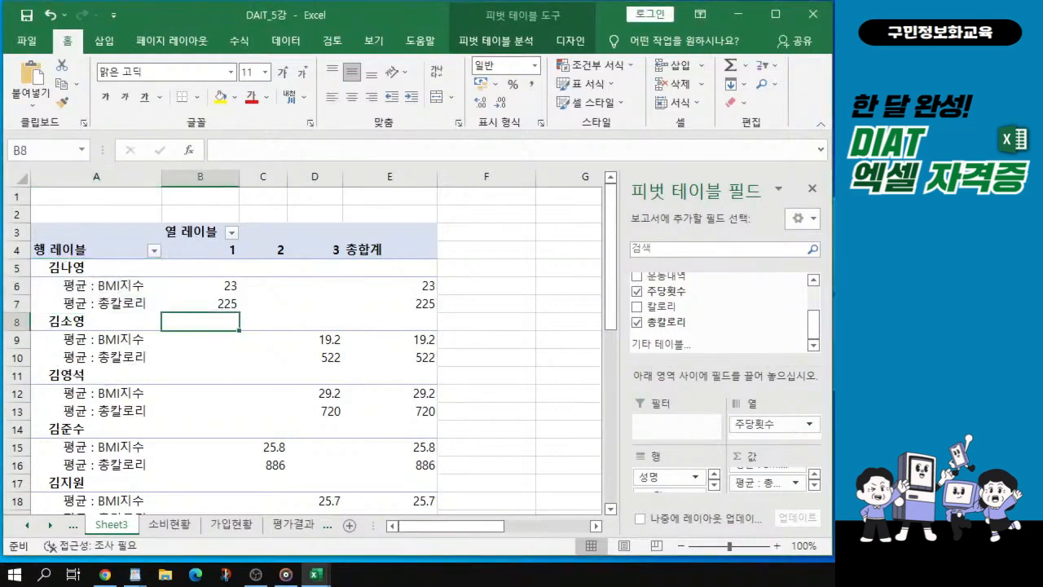
{"action": "key", "text": "alt+Tab"}
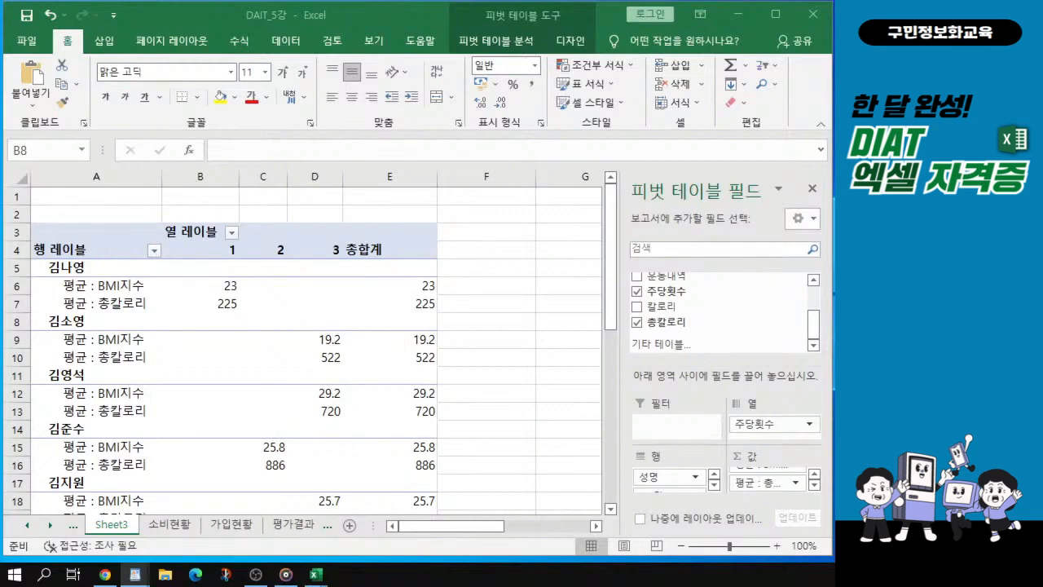
{"action": "left_click_drag", "start_coordinate": [2, 417], "coordinate": [337, 68]}
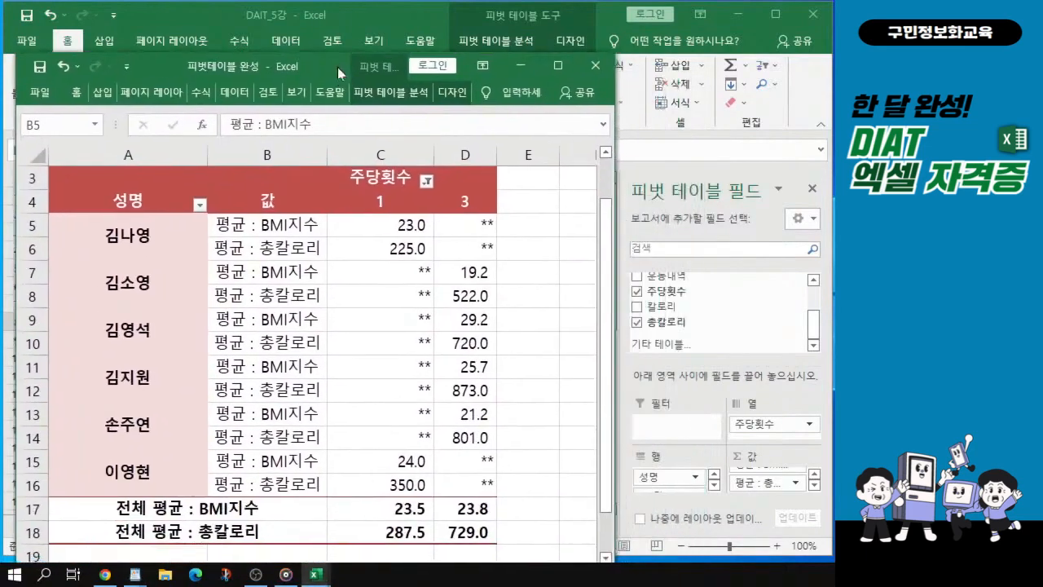
{"action": "left_click", "coordinate": [392, 267]}
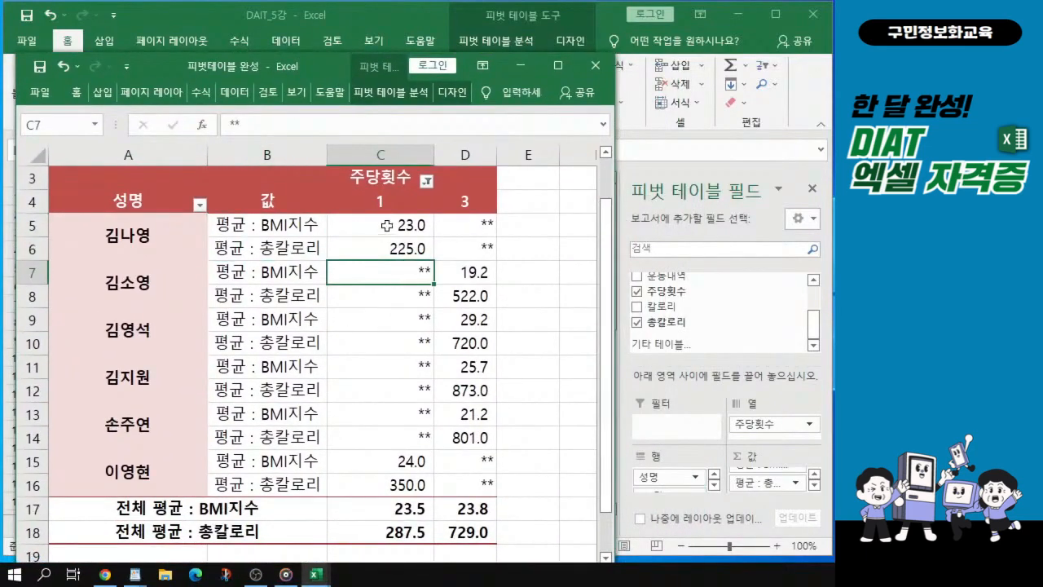
{"action": "left_click_drag", "start_coordinate": [350, 221], "coordinate": [399, 482]}
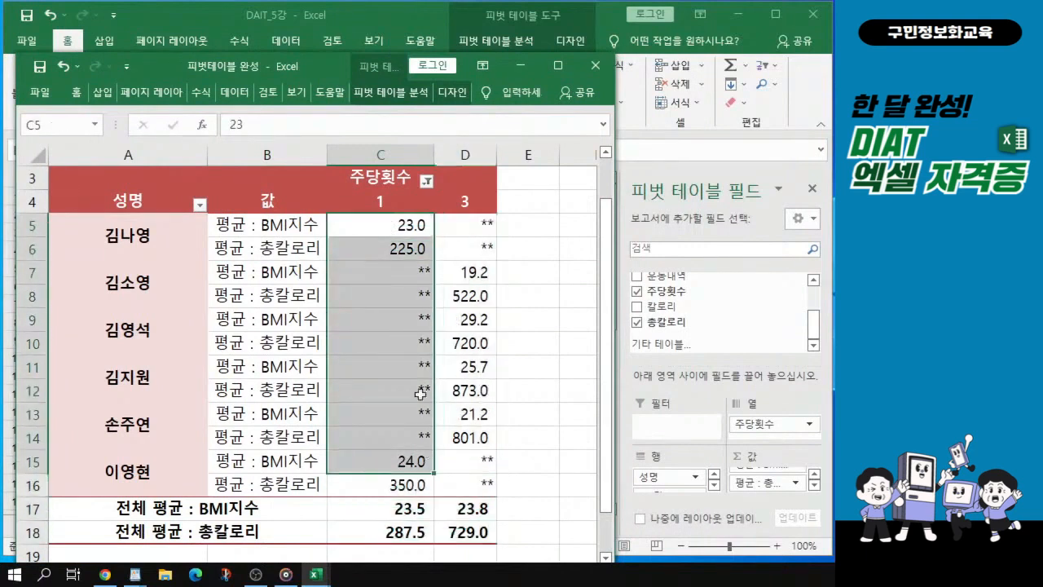
{"action": "left_click", "coordinate": [400, 269]}
{"action": "left_click_drag", "start_coordinate": [400, 268], "coordinate": [391, 463]}
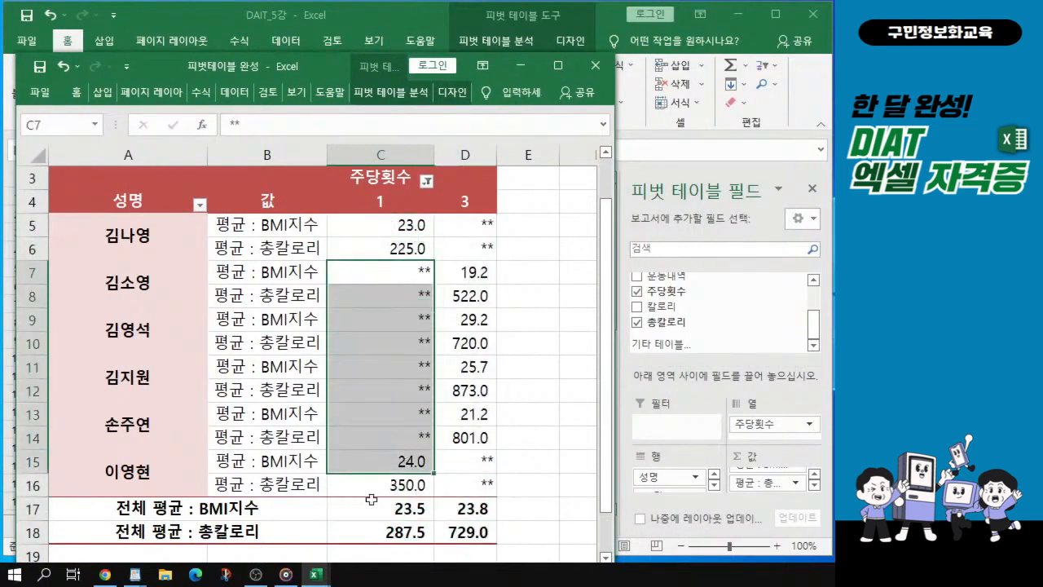
{"action": "left_click", "coordinate": [150, 239]}
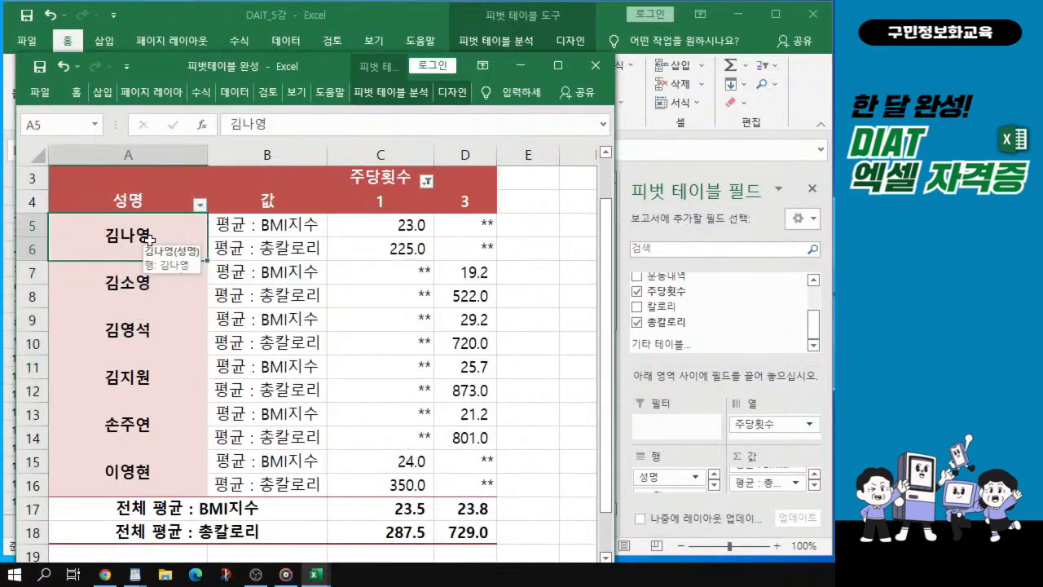
{"action": "left_click", "coordinate": [126, 293]}
{"action": "left_click", "coordinate": [132, 336]}
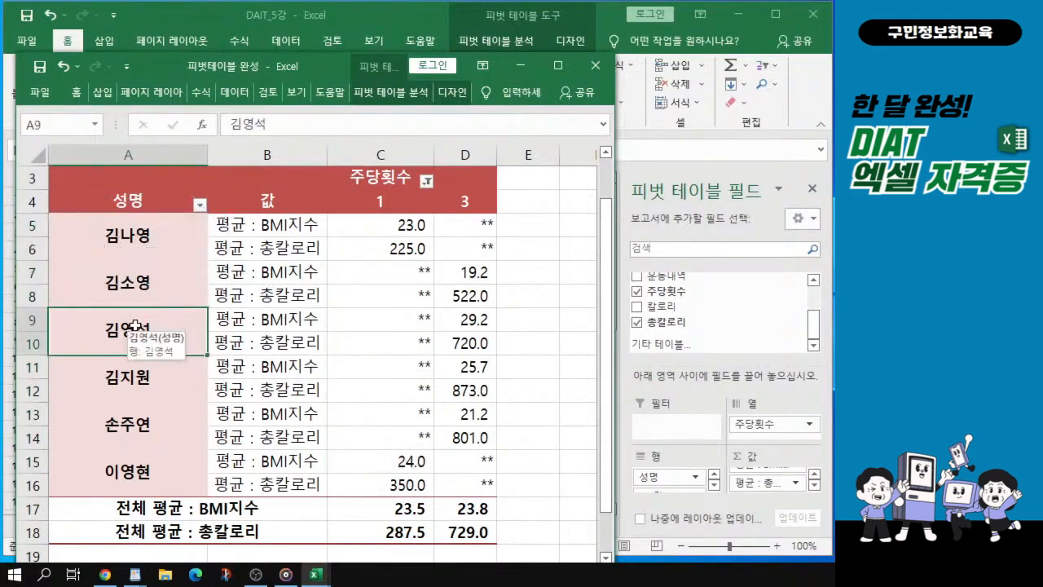
{"action": "left_click", "coordinate": [163, 230]}
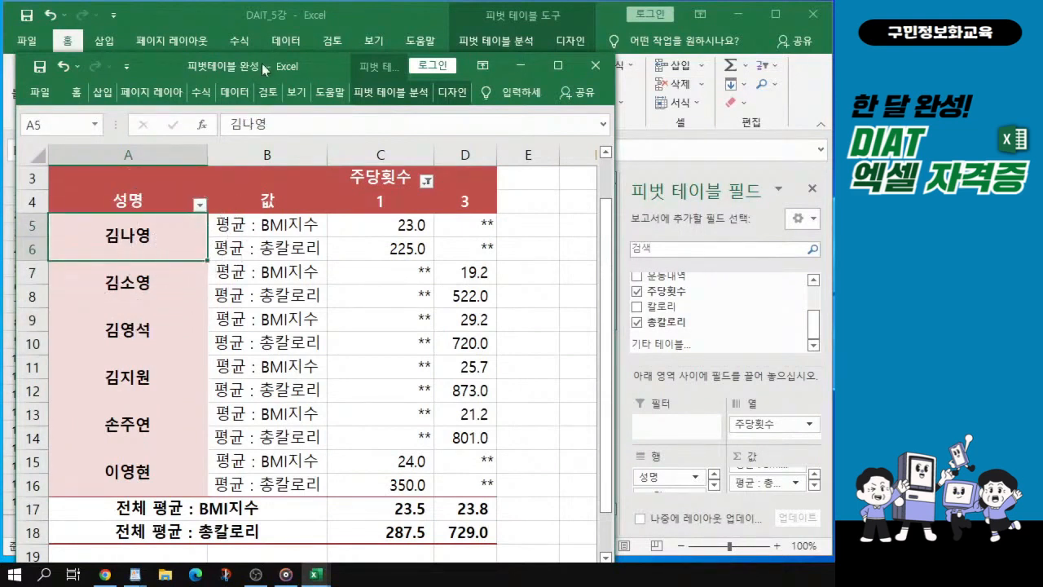
Check how the finished example merges each 성명 cell over its two value rows and fills empty cells with **.
{"action": "left_click_drag", "start_coordinate": [267, 69], "coordinate": [397, 49]}
{"action": "left_click", "coordinate": [61, 268]}
{"action": "left_click", "coordinate": [65, 271]}
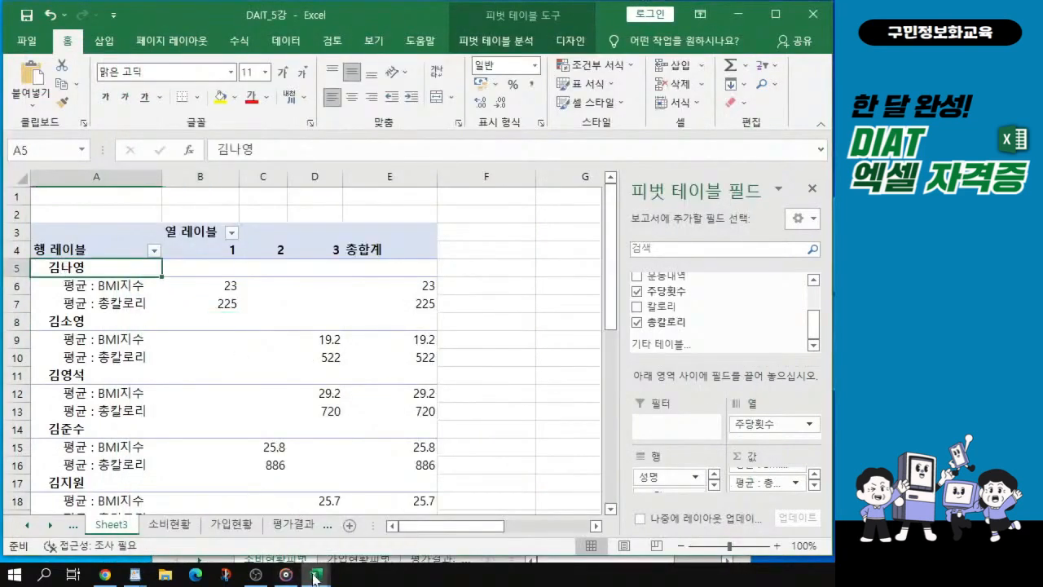
{"action": "mouse_move", "coordinate": [315, 574]}
{"action": "left_click", "coordinate": [389, 465]}
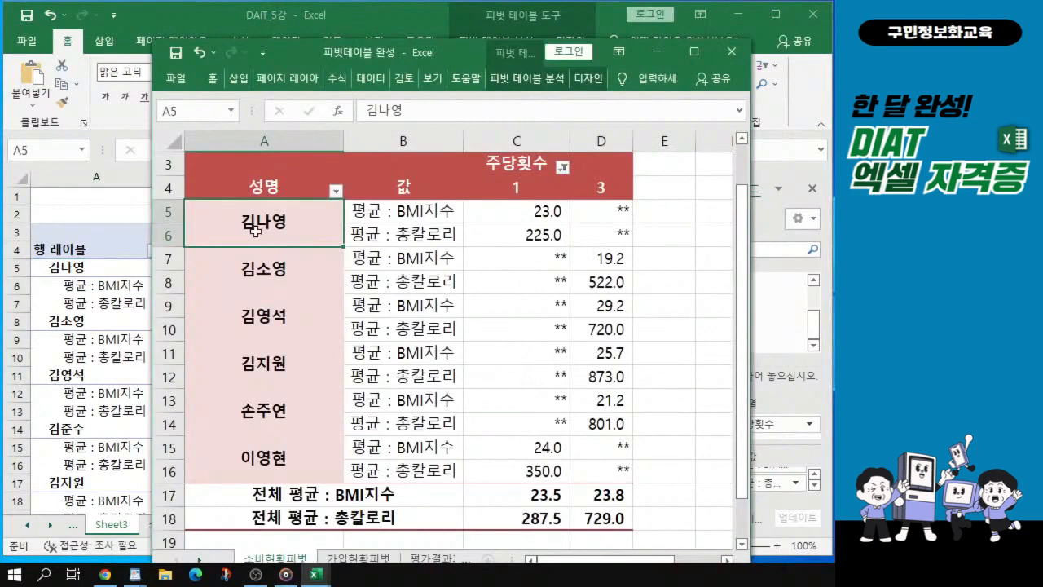
{"action": "key", "text": "ctrl"}
{"action": "key", "text": "ctrl"}
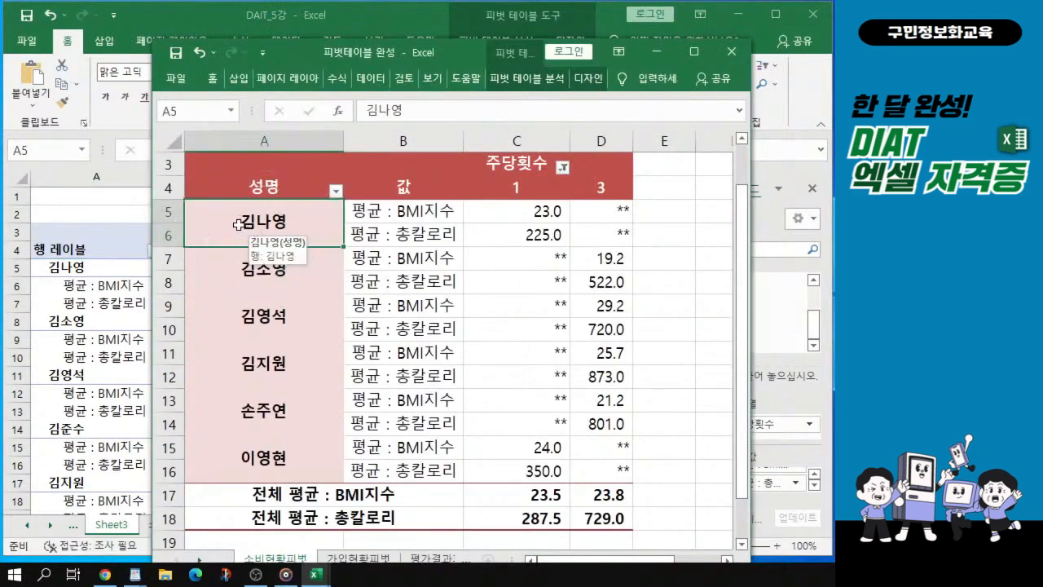
{"action": "key", "text": "ctrl"}
{"action": "left_click", "coordinate": [232, 274]}
{"action": "left_click", "coordinate": [233, 323]}
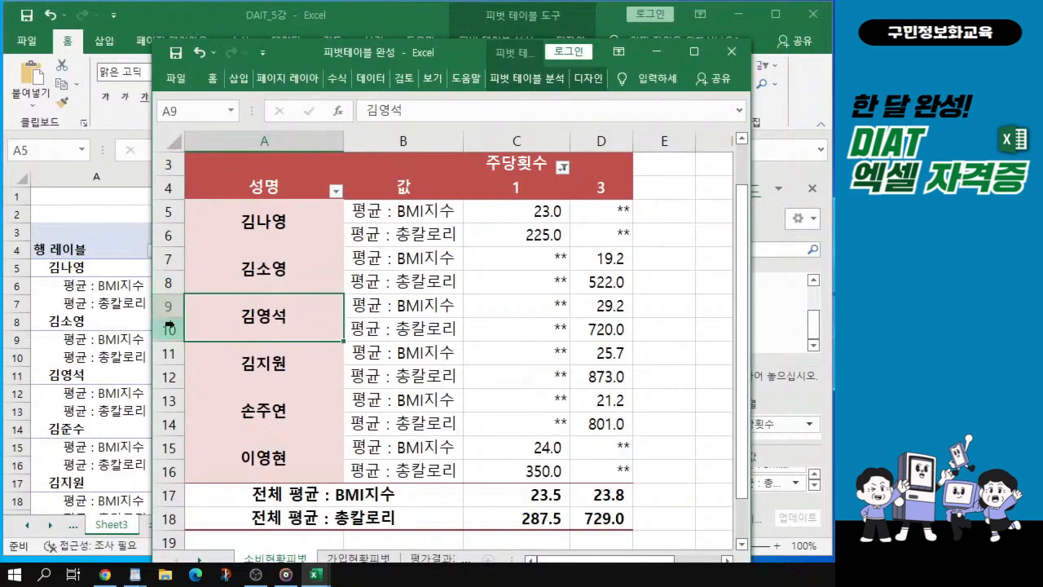
{"action": "left_click", "coordinate": [243, 365]}
{"action": "left_click", "coordinate": [233, 409]}
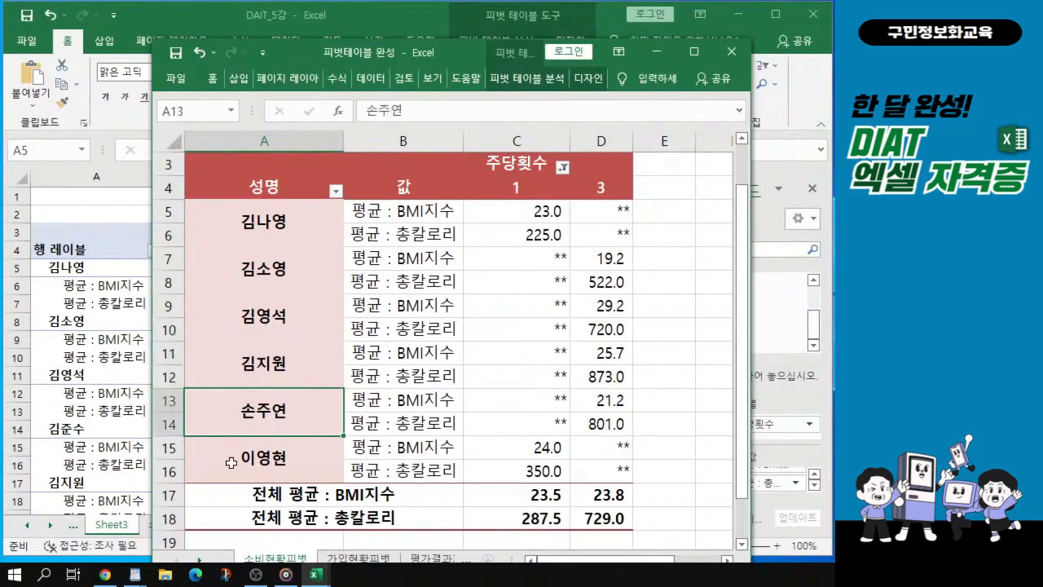
{"action": "left_click", "coordinate": [229, 457]}
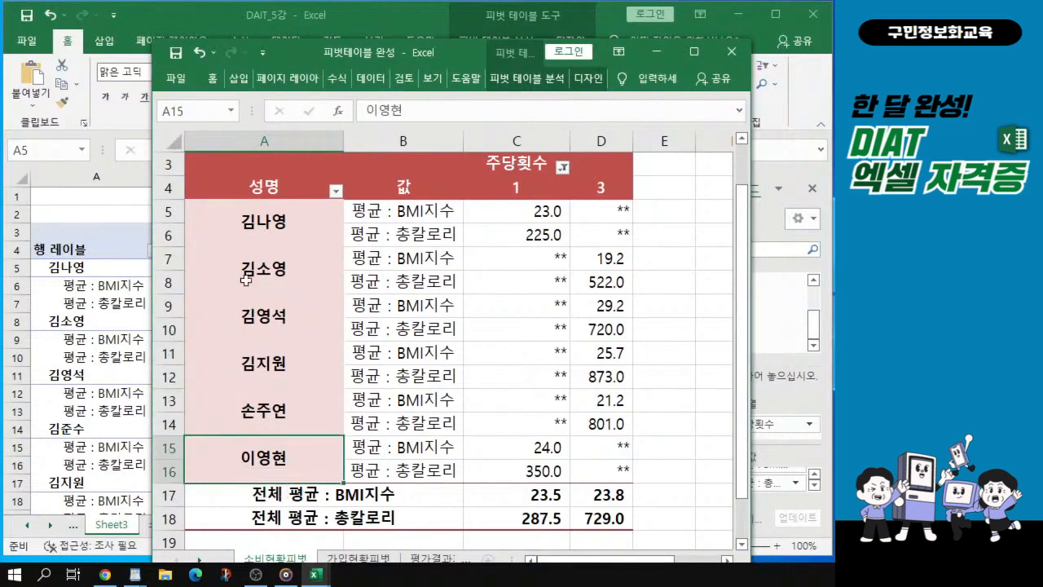
{"action": "left_click_drag", "start_coordinate": [540, 259], "coordinate": [546, 421]}
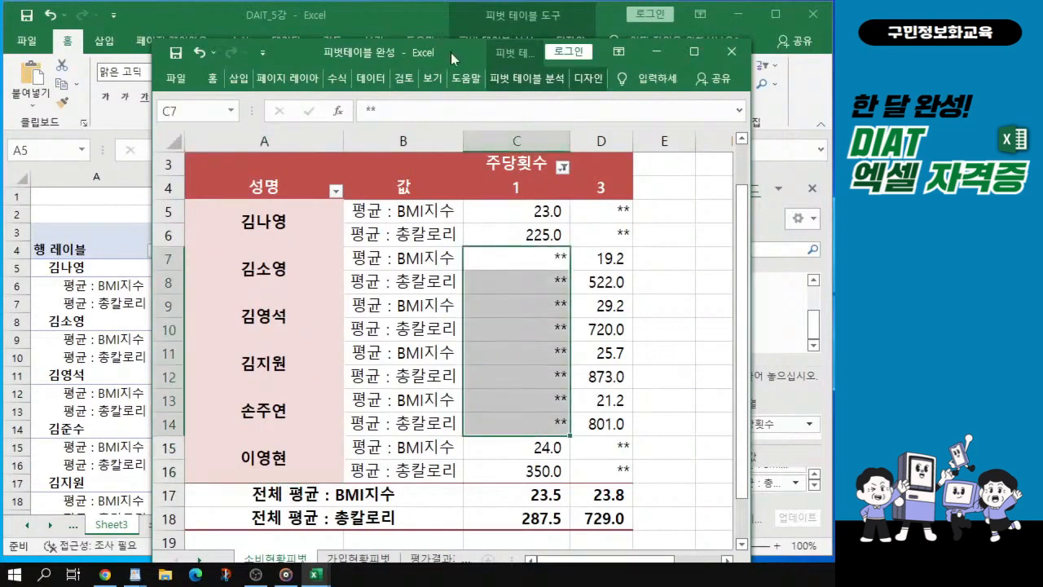
{"action": "left_click_drag", "start_coordinate": [451, 53], "coordinate": [0, 195]}
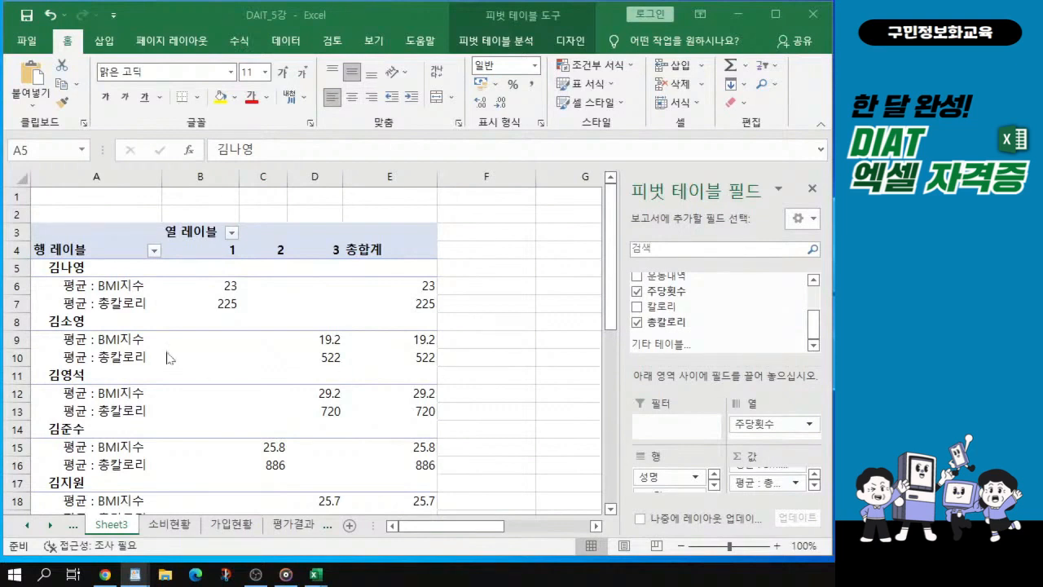
Set the pivot table's report layout to 테이블 형식으로 표시 so 성명 and 값 occupy separate columns.
{"action": "left_click", "coordinate": [193, 329]}
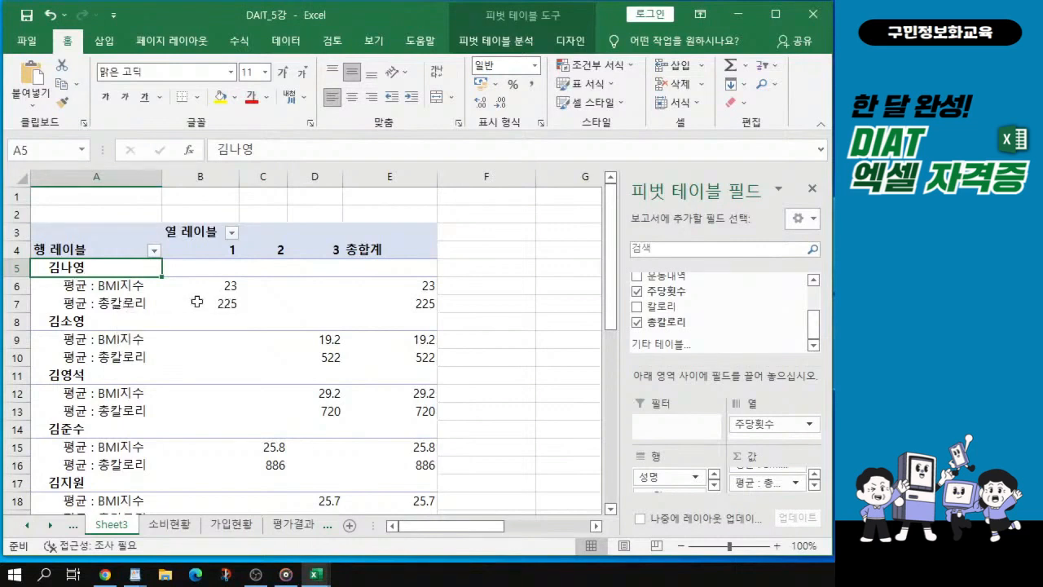
{"action": "left_click", "coordinate": [165, 303]}
{"action": "key", "text": "ctrl"}
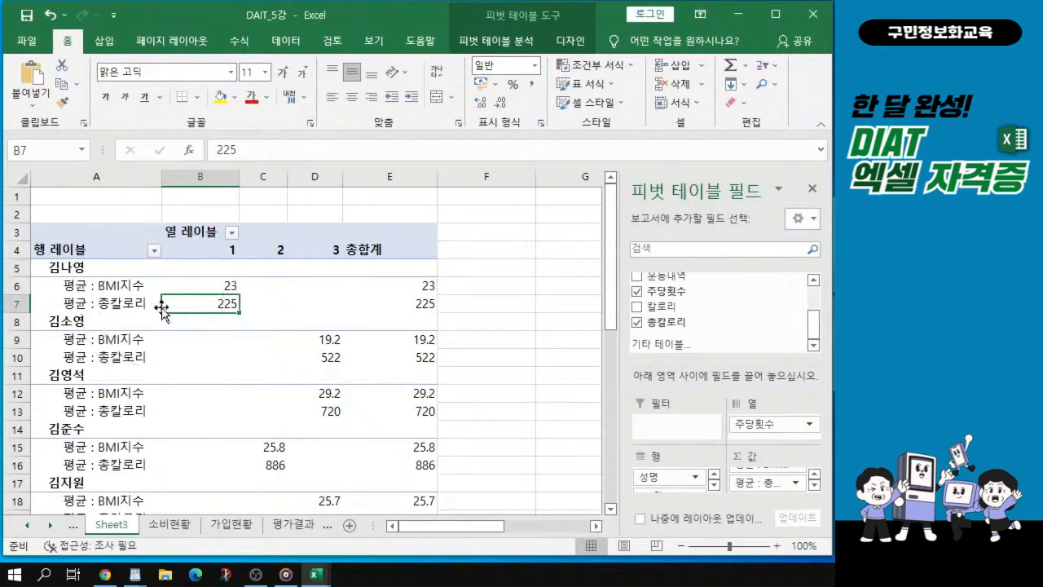
{"action": "key", "text": "ctrl"}
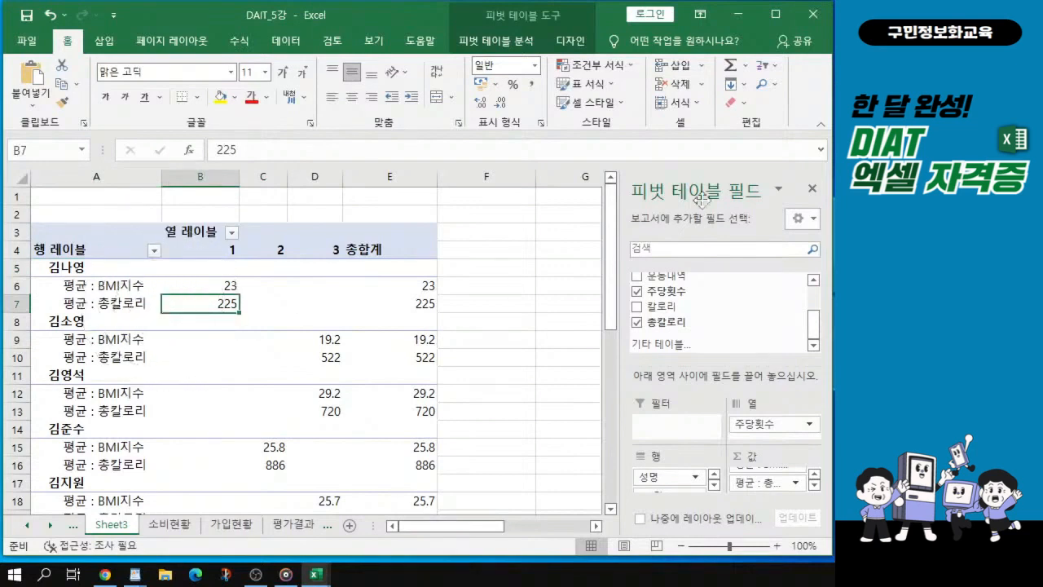
{"action": "key", "text": "ctrl"}
{"action": "left_click", "coordinate": [575, 49]}
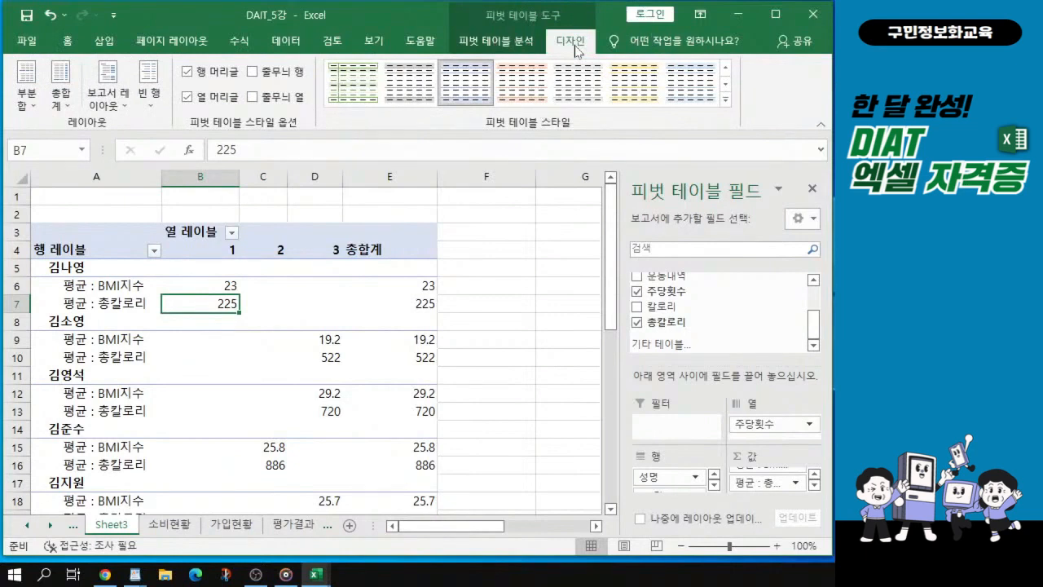
{"action": "key", "text": "ctrl"}
{"action": "left_click", "coordinate": [114, 106]}
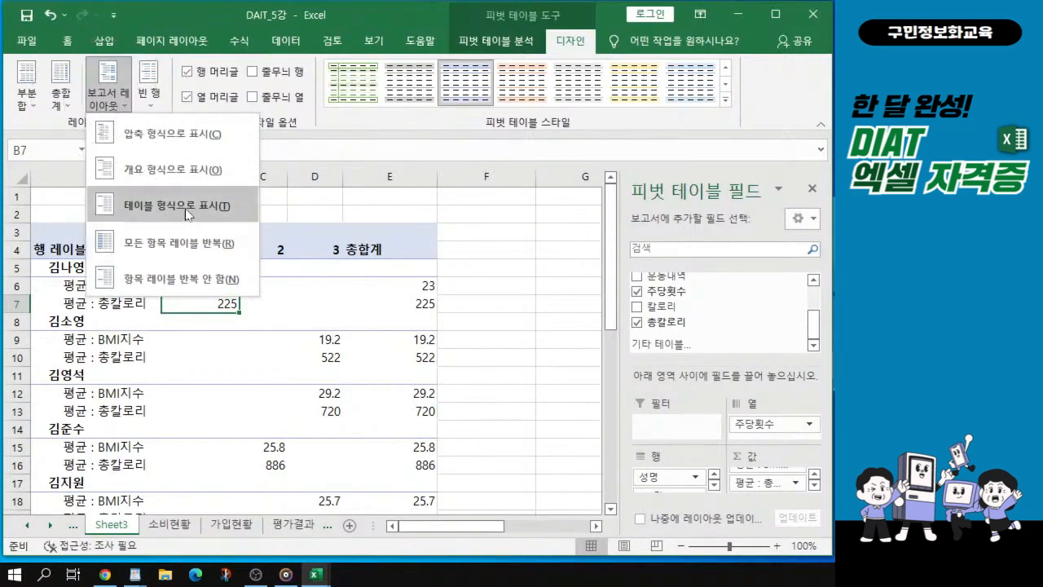
{"action": "key", "text": "ctrl"}
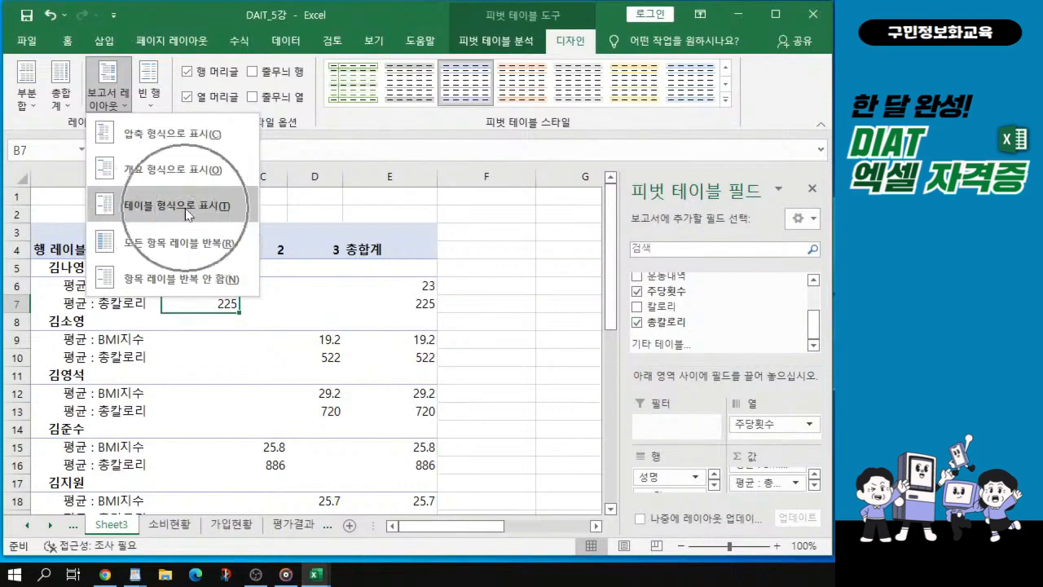
{"action": "left_click", "coordinate": [187, 207]}
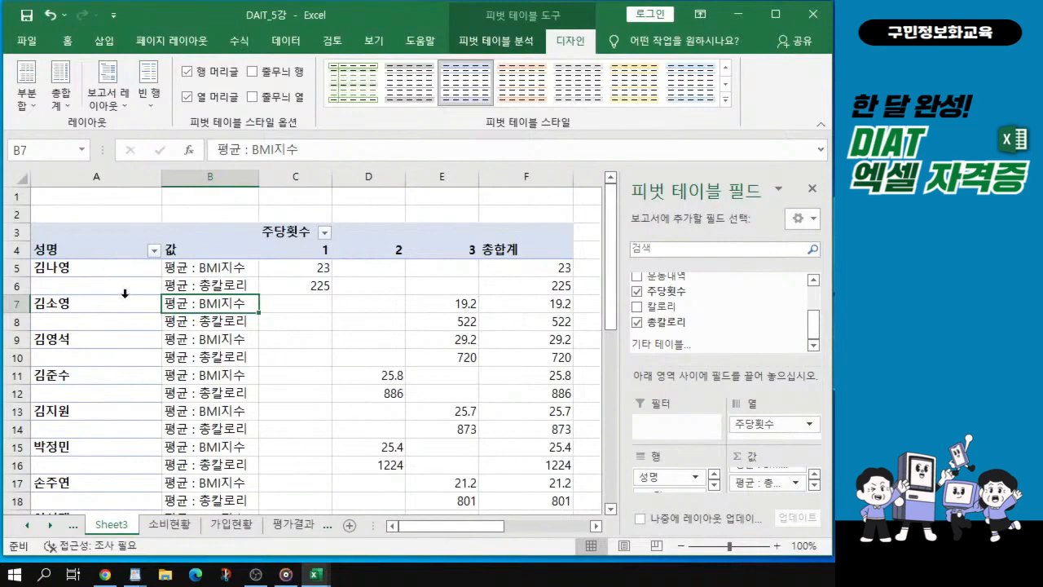
{"action": "scroll", "coordinate": [156, 332], "scroll_direction": "up", "scroll_amount": 1, "text": "ctrl"}
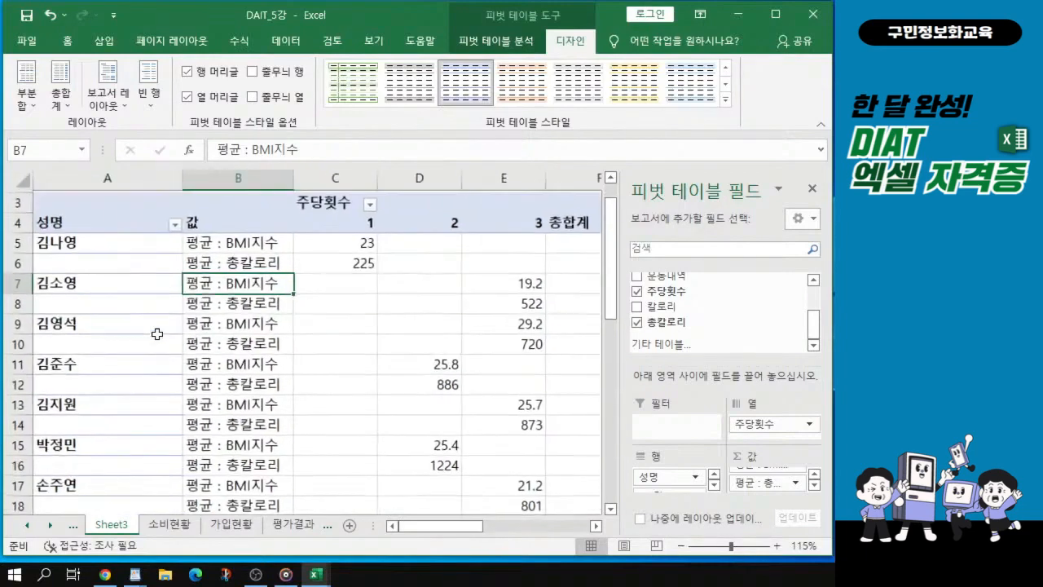
{"action": "left_click", "coordinate": [114, 243]}
{"action": "left_click_drag", "start_coordinate": [114, 243], "coordinate": [137, 411]}
{"action": "left_click", "coordinate": [118, 258]}
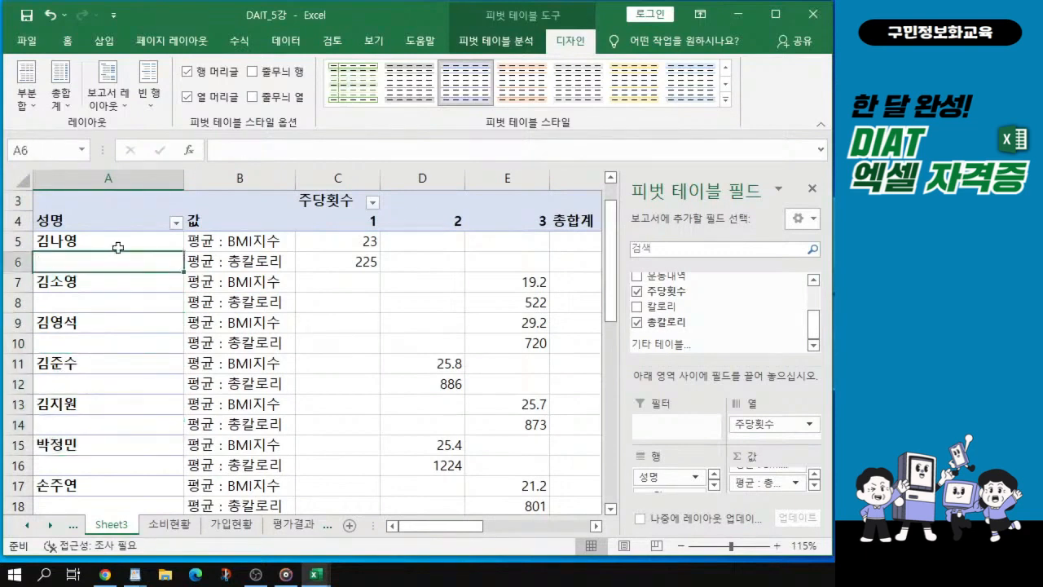
{"action": "left_click", "coordinate": [118, 247]}
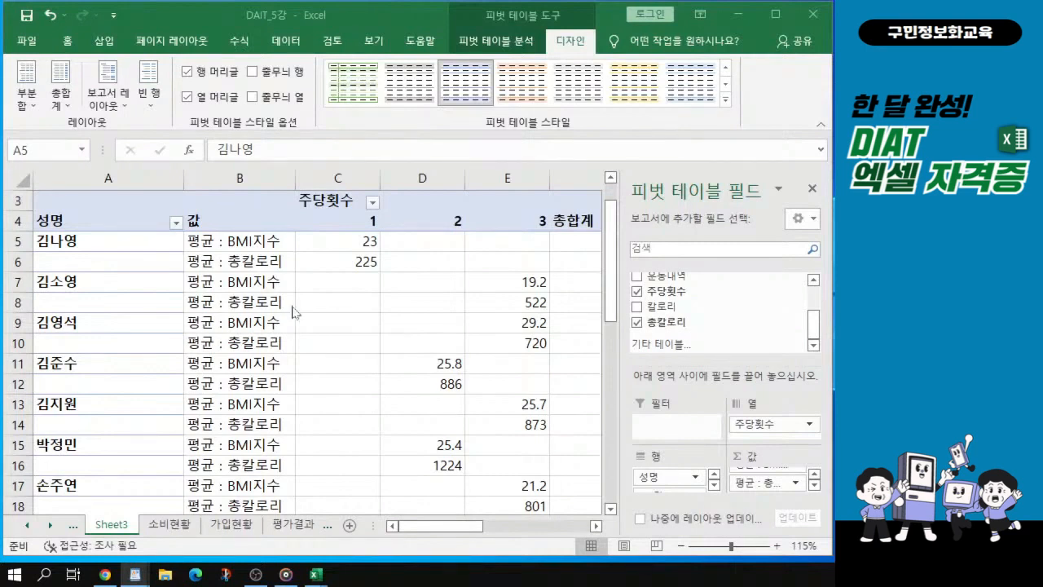
Apply the orange pivot table style from the second row of the 중간 group.
{"action": "left_click", "coordinate": [203, 344]}
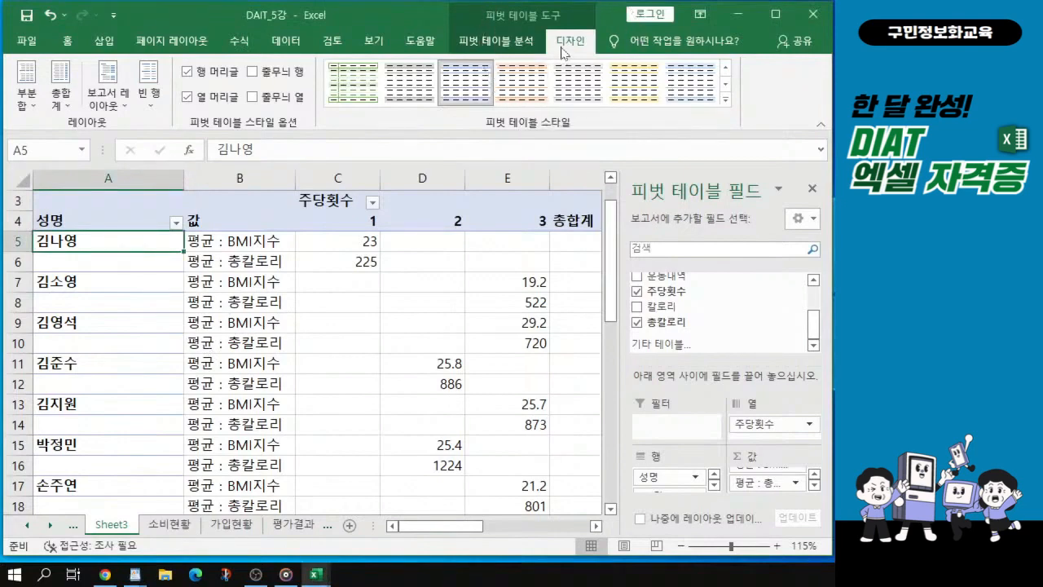
{"action": "left_click", "coordinate": [725, 99]}
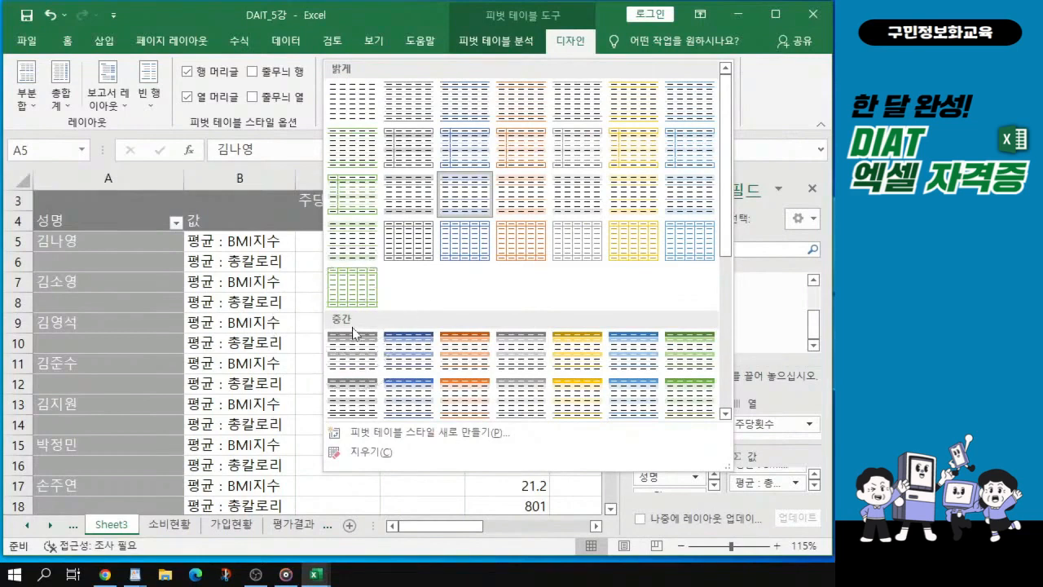
{"action": "scroll", "coordinate": [353, 331], "scroll_direction": "down", "scroll_amount": 3}
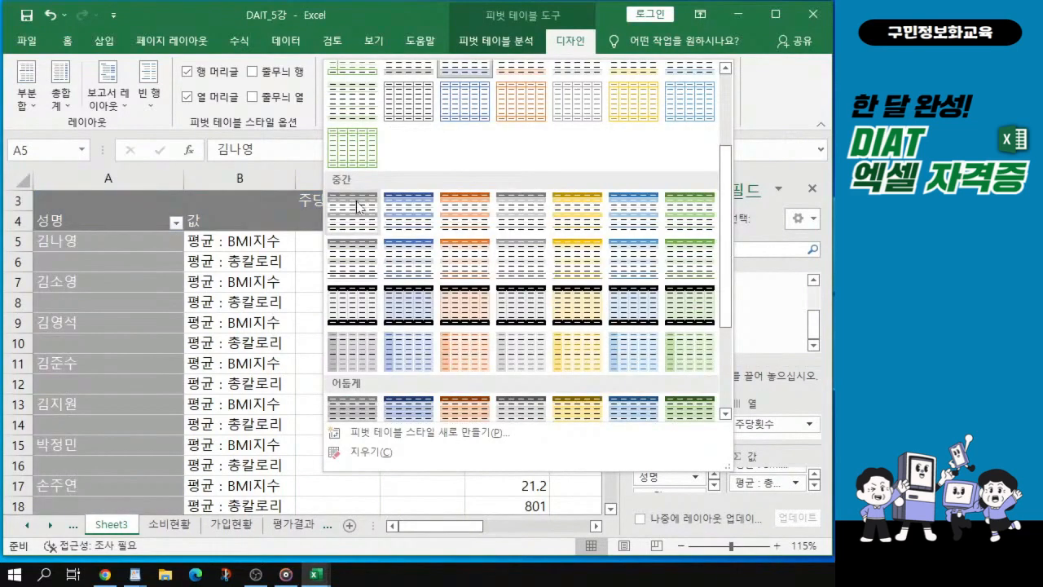
{"action": "left_click", "coordinate": [451, 258]}
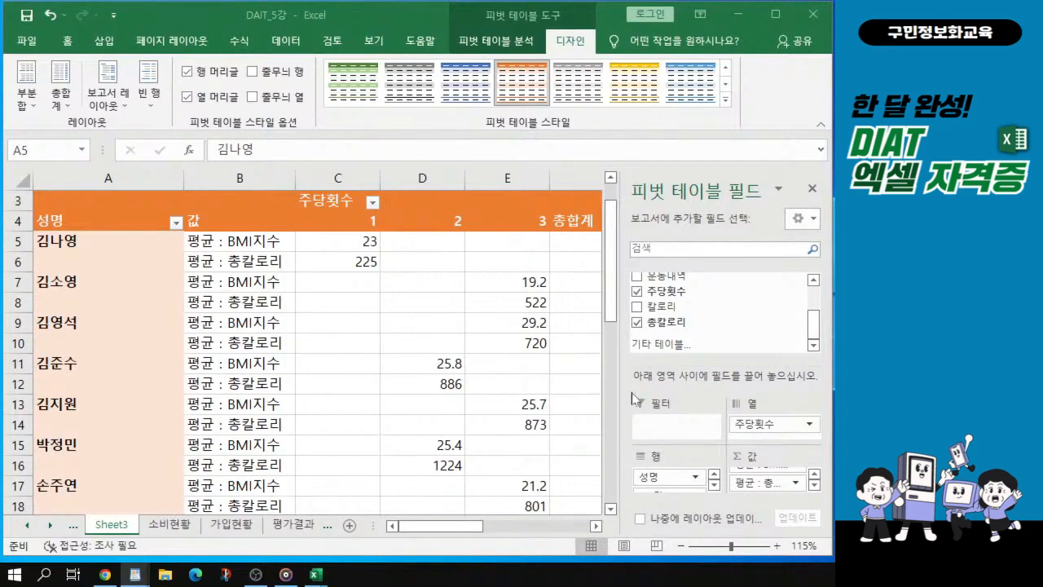
Examine the 총합계 column and the 전체 평균 rows at the end of the pivot table.
{"action": "scroll", "coordinate": [366, 370], "scroll_direction": "down", "scroll_amount": 1, "text": "ctrl"}
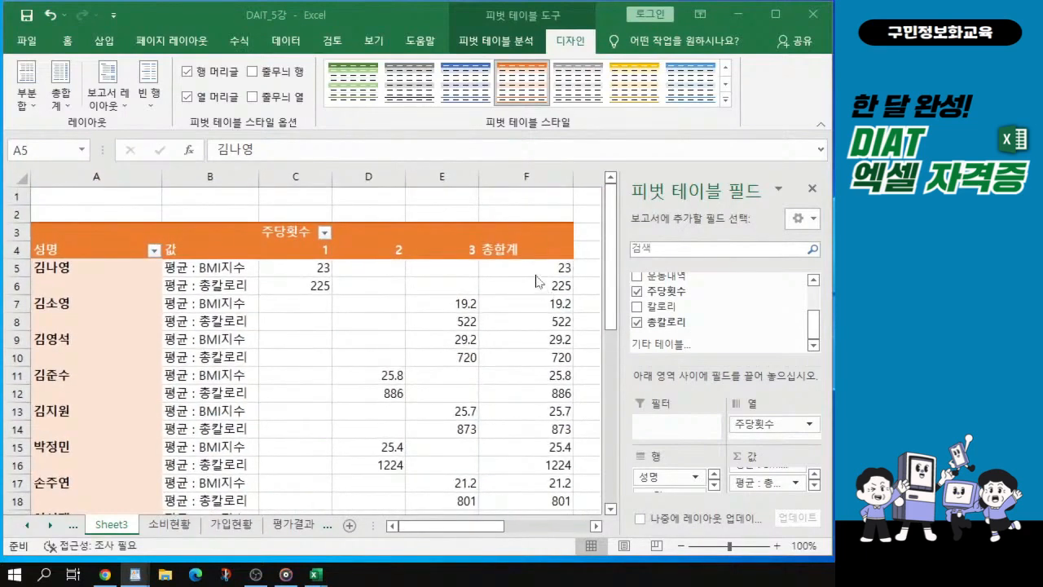
{"action": "left_click_drag", "start_coordinate": [538, 269], "coordinate": [542, 483]}
{"action": "scroll", "coordinate": [521, 402], "scroll_direction": "down", "scroll_amount": 4}
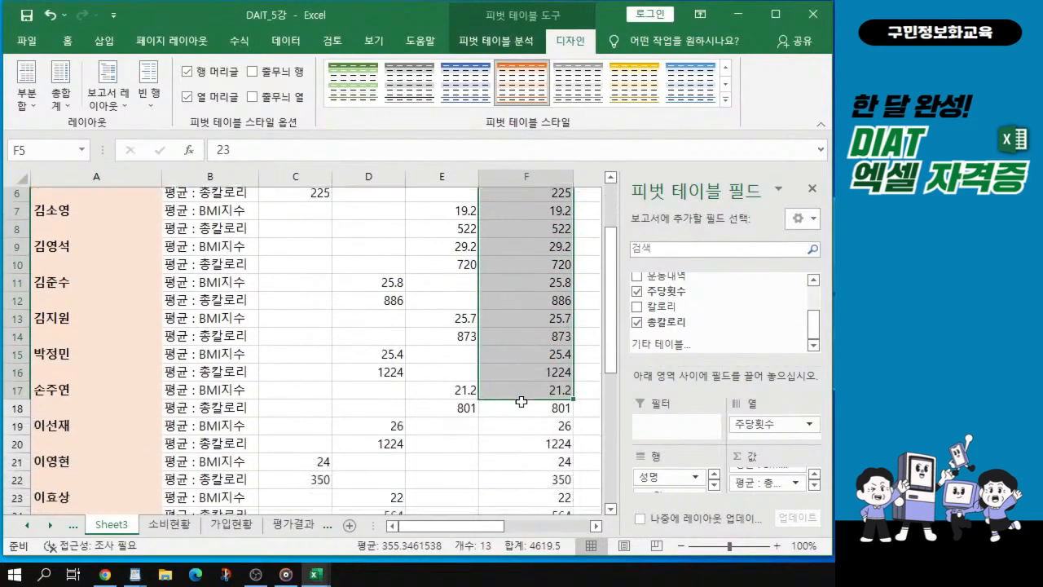
{"action": "scroll", "coordinate": [521, 402], "scroll_direction": "down", "scroll_amount": 1}
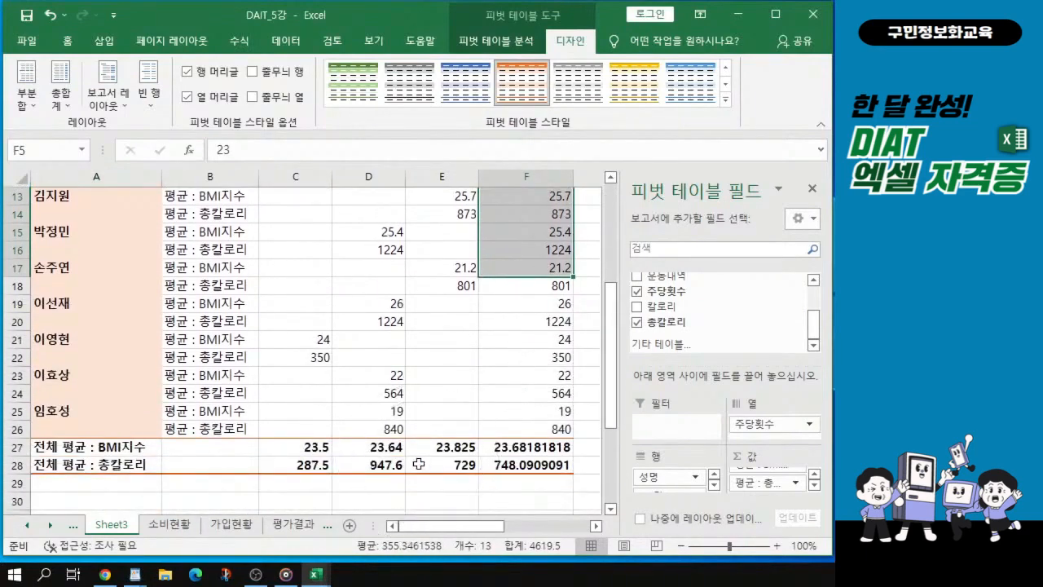
{"action": "scroll", "coordinate": [414, 395], "scroll_direction": "up", "scroll_amount": 4}
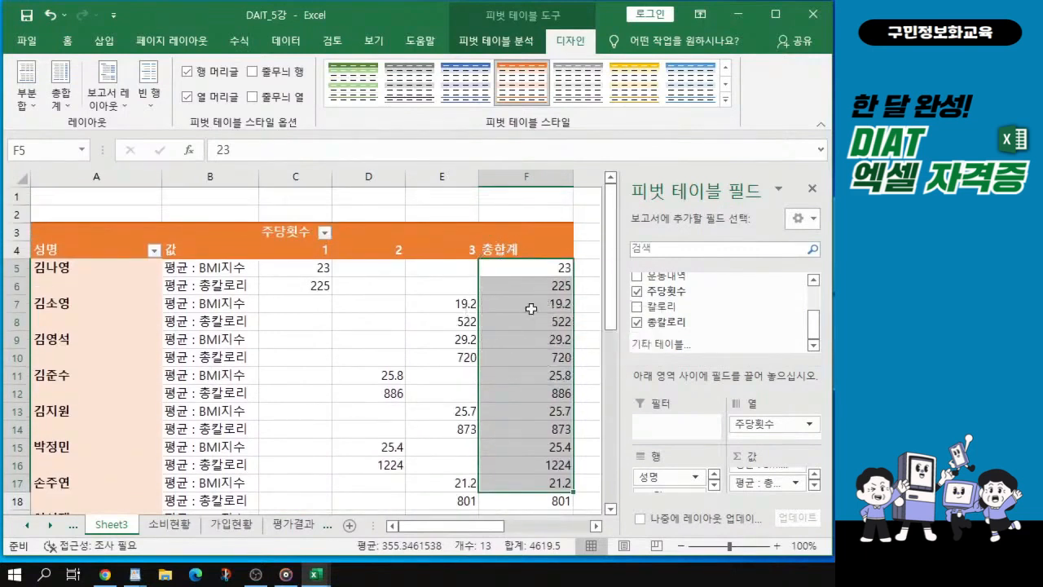
{"action": "left_click", "coordinate": [530, 308]}
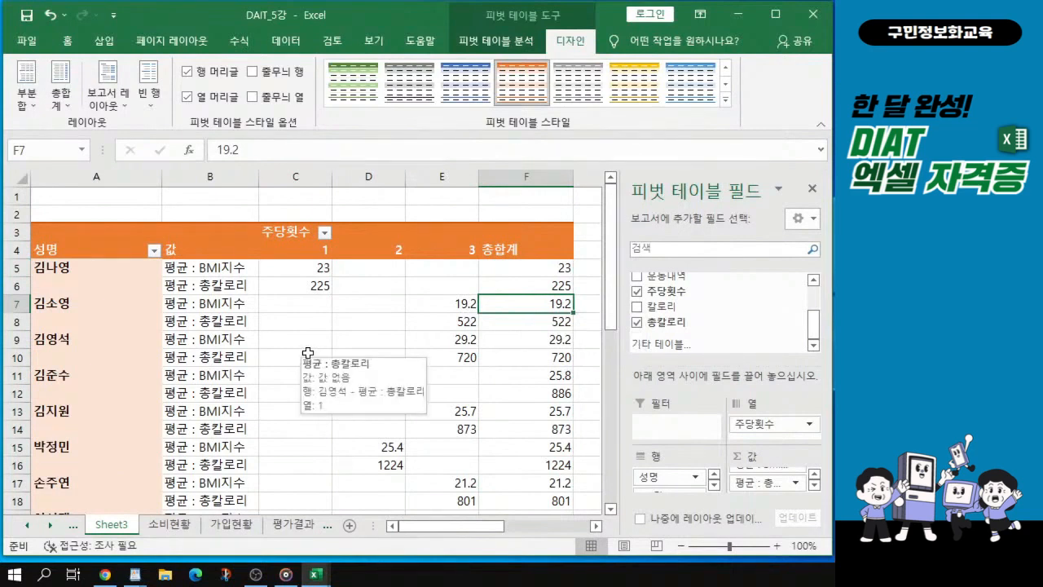
{"action": "left_click", "coordinate": [501, 45]}
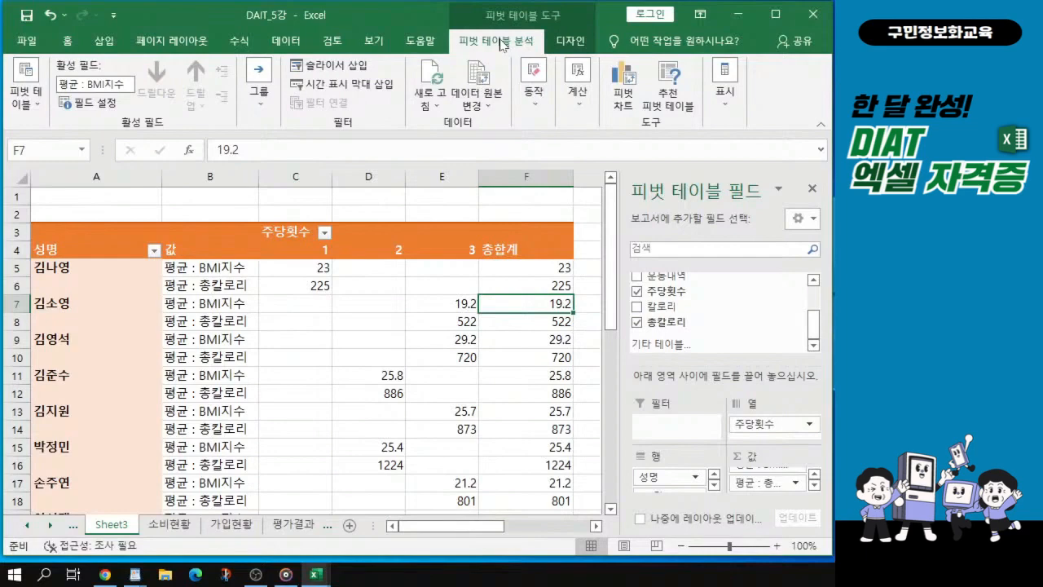
{"action": "left_click", "coordinate": [775, 13]}
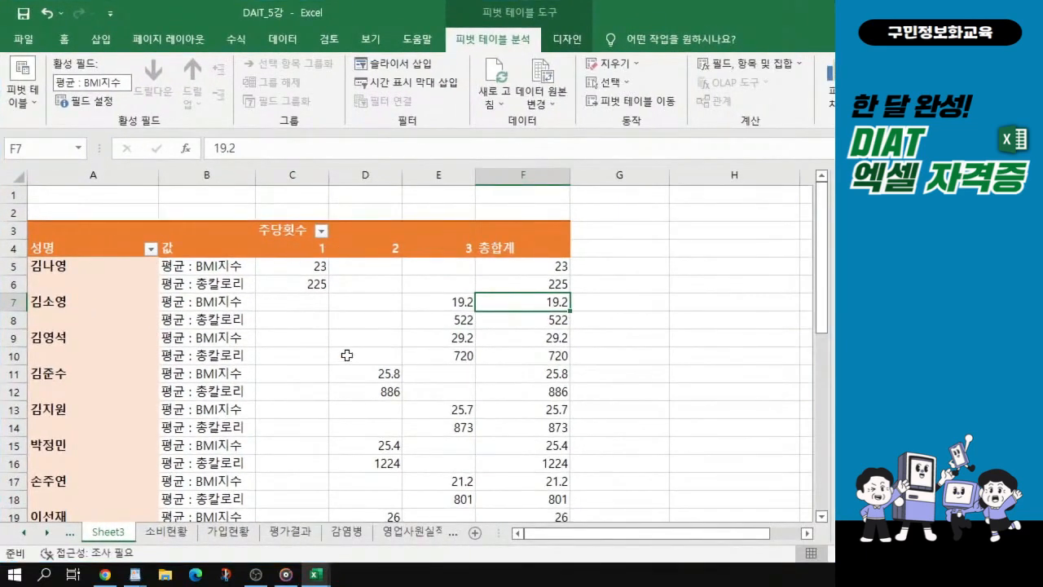
{"action": "left_click", "coordinate": [568, 34]}
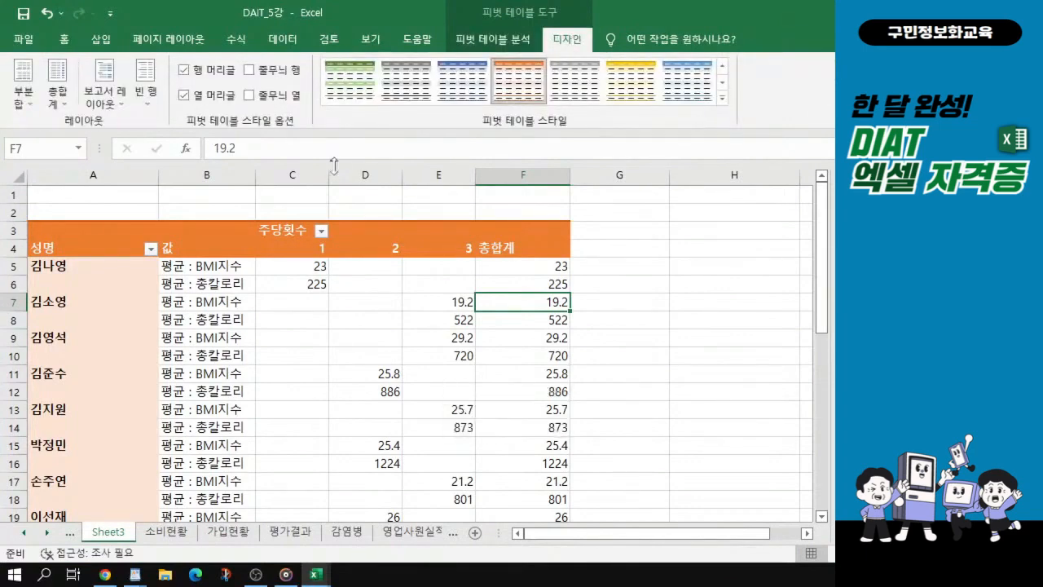
{"action": "double_click", "coordinate": [739, 14]}
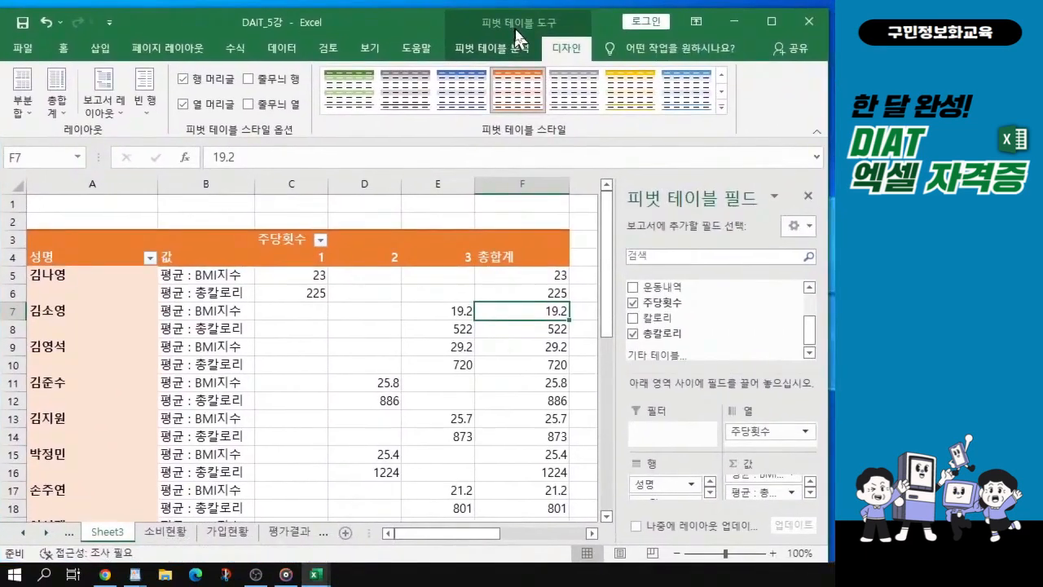
{"action": "left_click_drag", "start_coordinate": [516, 39], "coordinate": [524, 30]}
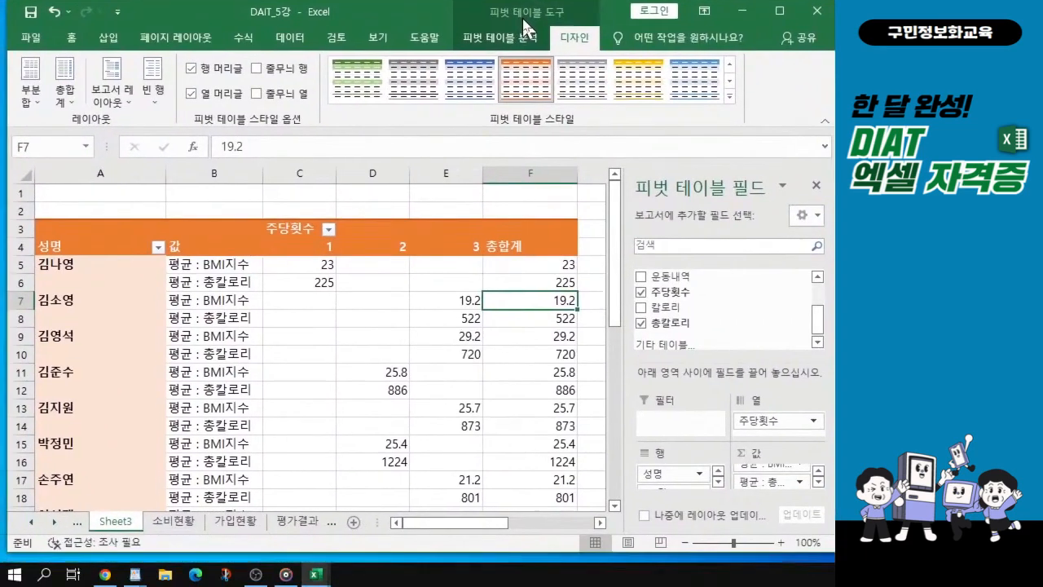
In the pivot table options, merge and center cells with labels (레이블이 있는 셀 병합 및 가운데 맞춤) and show ** in empty cells.
{"action": "left_click", "coordinate": [289, 322]}
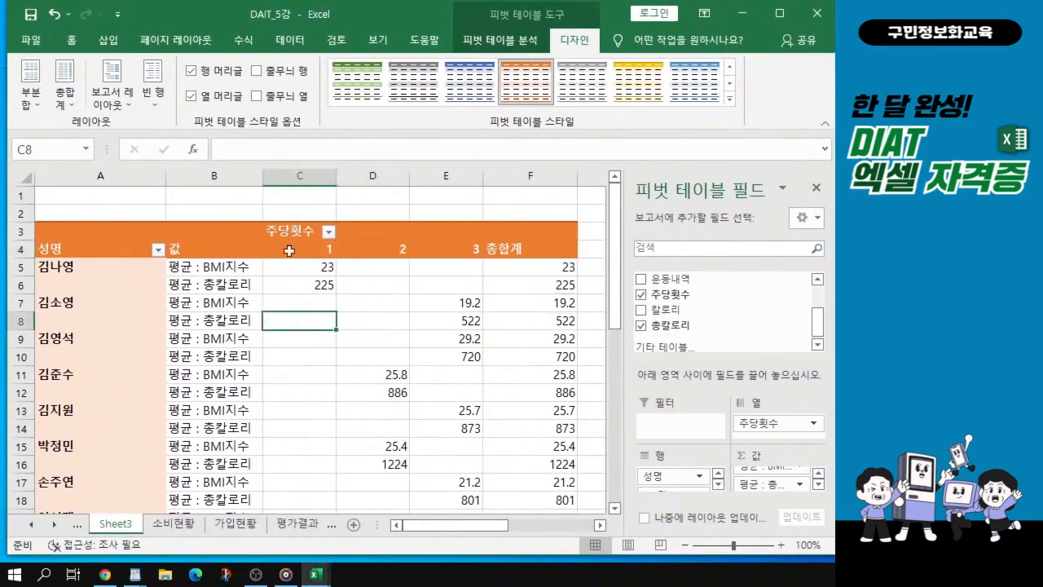
{"action": "left_click", "coordinate": [297, 322]}
{"action": "key", "text": "ctrl"}
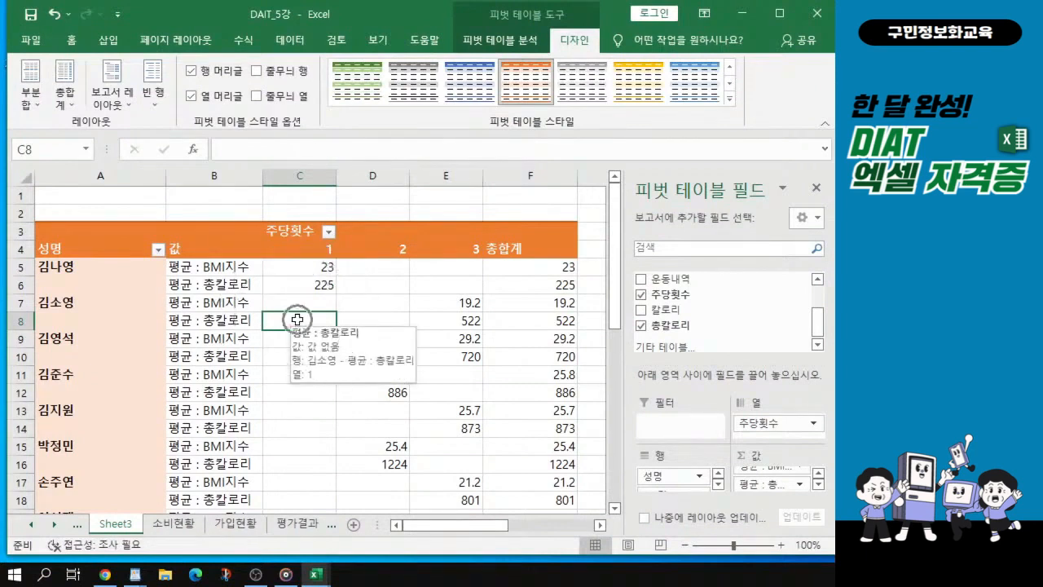
{"action": "left_click", "coordinate": [282, 304]}
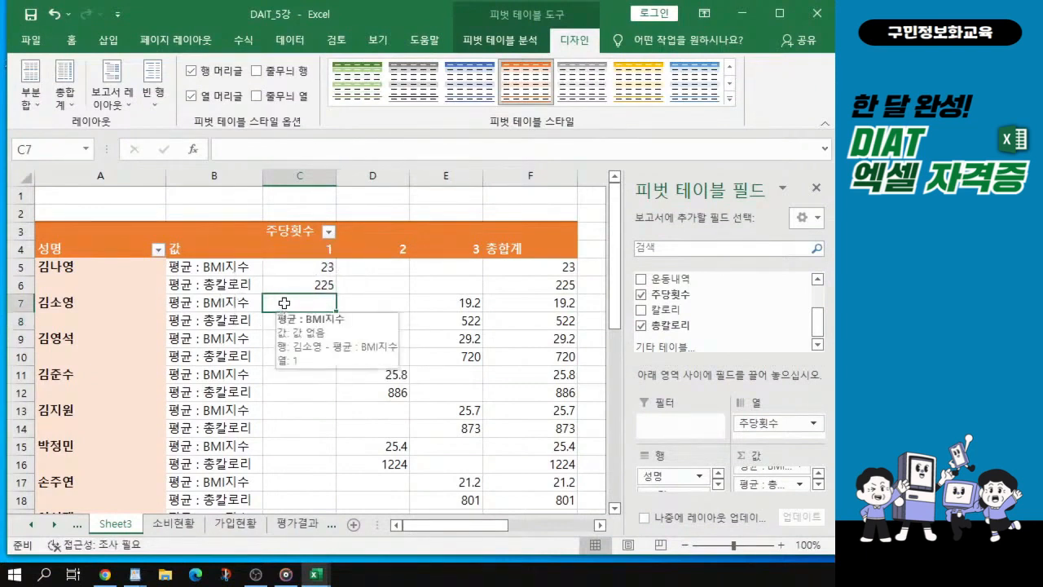
{"action": "right_click", "coordinate": [282, 305]}
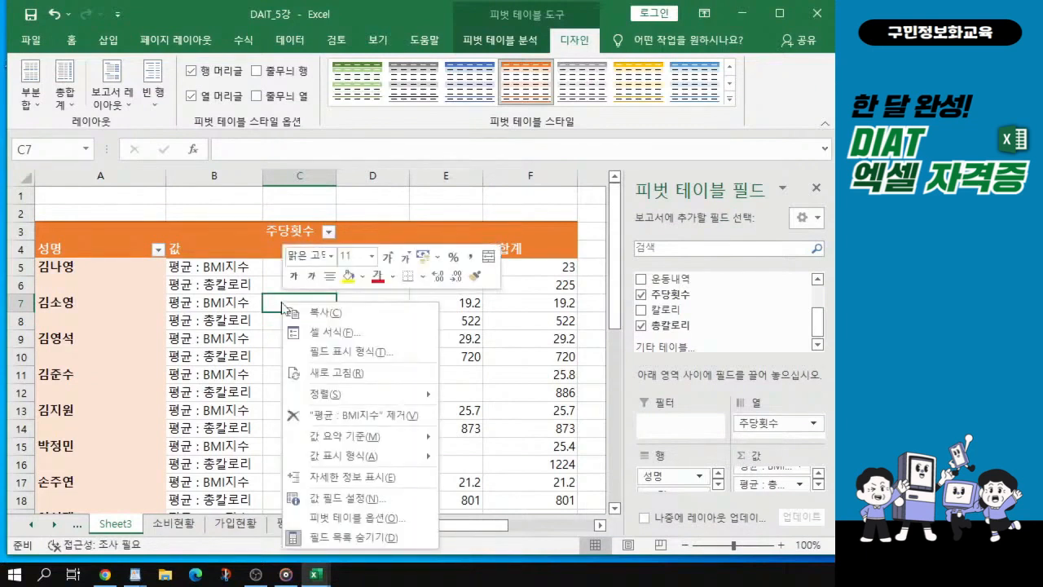
{"action": "left_click", "coordinate": [337, 521]}
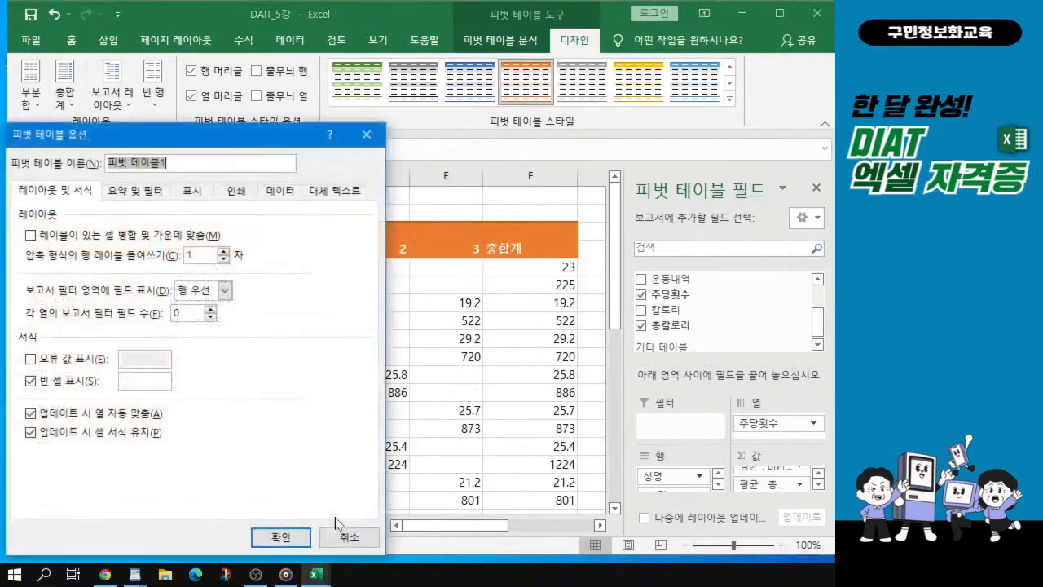
{"action": "left_click_drag", "start_coordinate": [222, 137], "coordinate": [289, 93]}
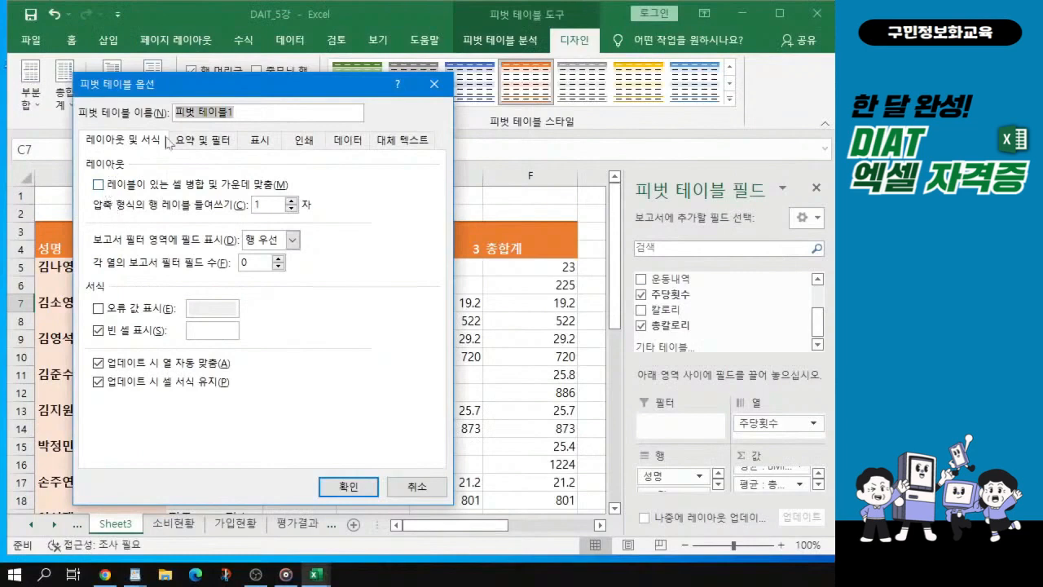
{"action": "left_click_drag", "start_coordinate": [205, 80], "coordinate": [332, 90]}
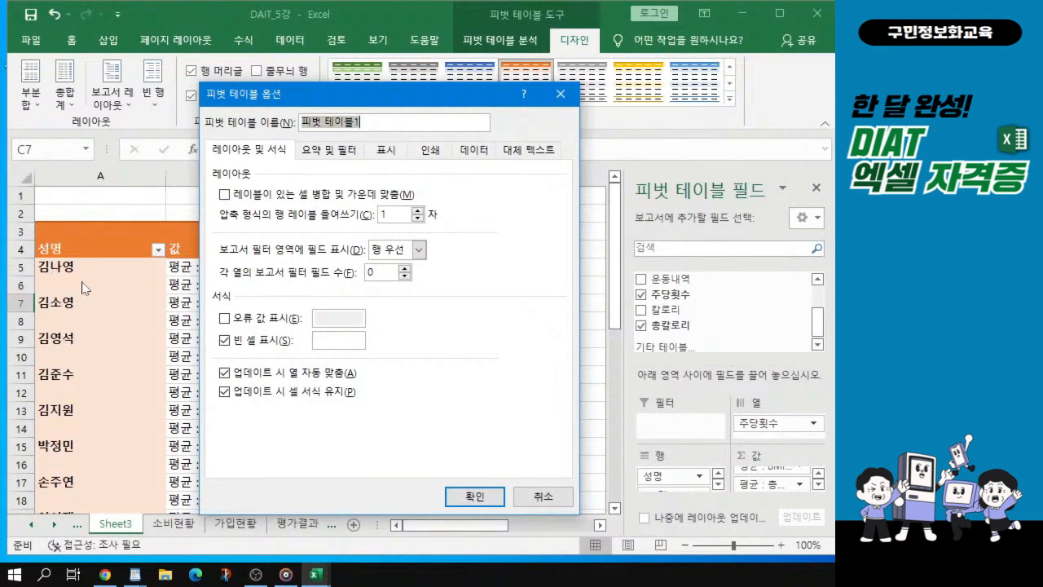
{"action": "left_click", "coordinate": [224, 195]}
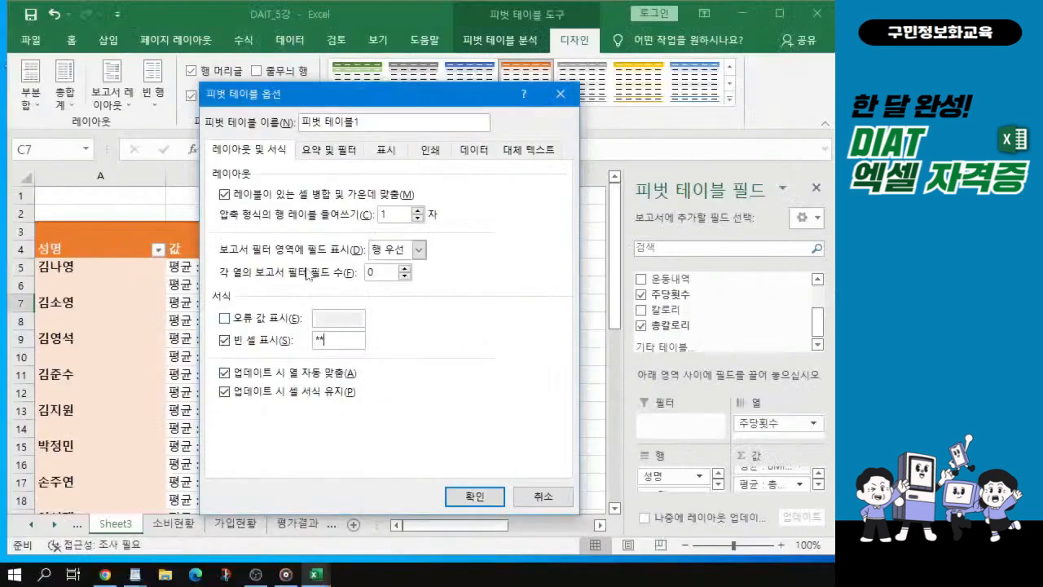
Turn off 행 총합계 표시 for the pivot table and apply the options.
{"action": "left_click", "coordinate": [327, 152]}
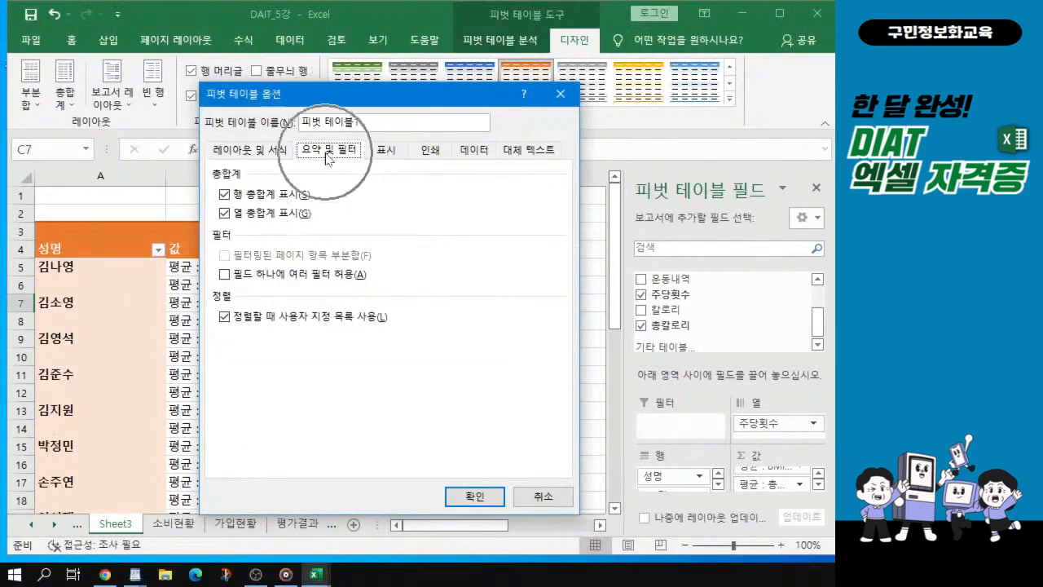
{"action": "left_click_drag", "start_coordinate": [338, 100], "coordinate": [185, 114]}
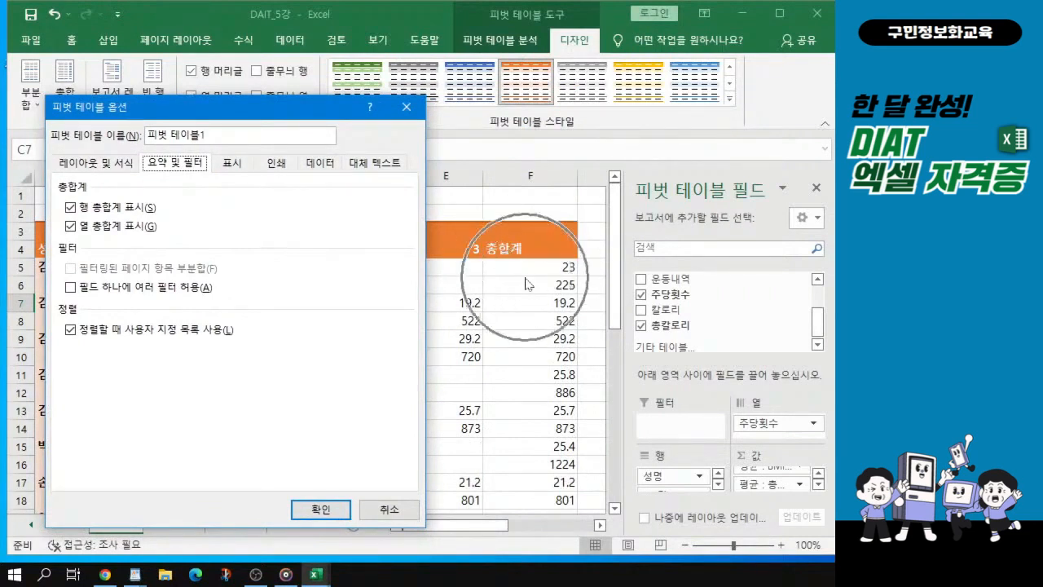
{"action": "left_click_drag", "start_coordinate": [266, 115], "coordinate": [367, 113]}
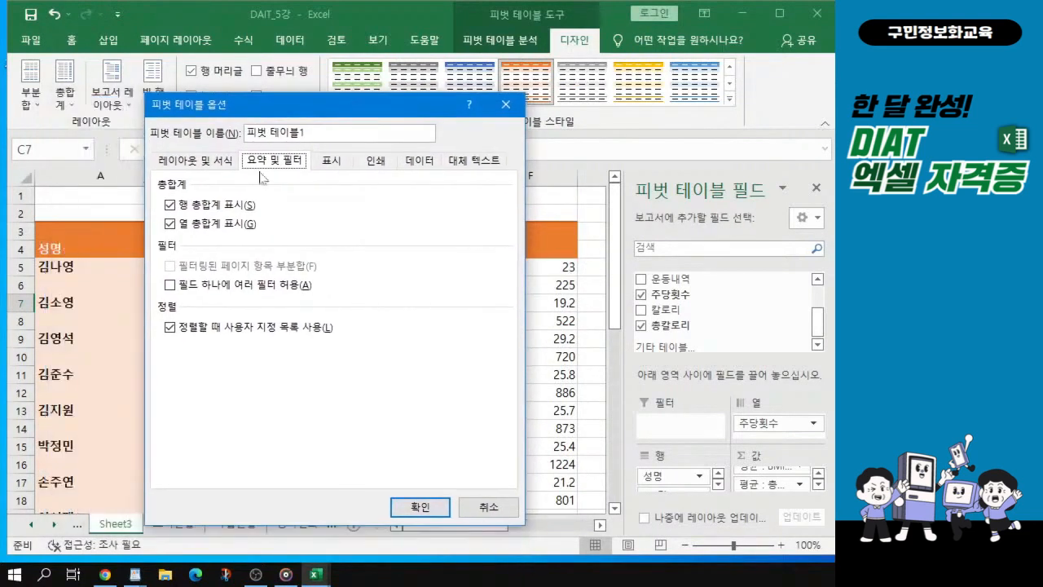
{"action": "left_click", "coordinate": [171, 207]}
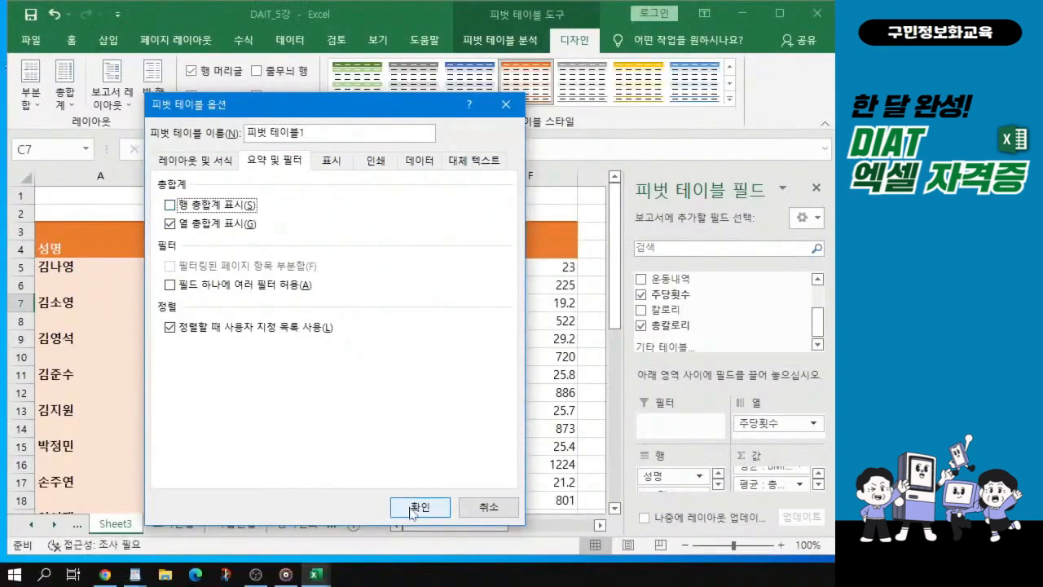
{"action": "left_click", "coordinate": [414, 509]}
{"action": "left_click", "coordinate": [414, 509]}
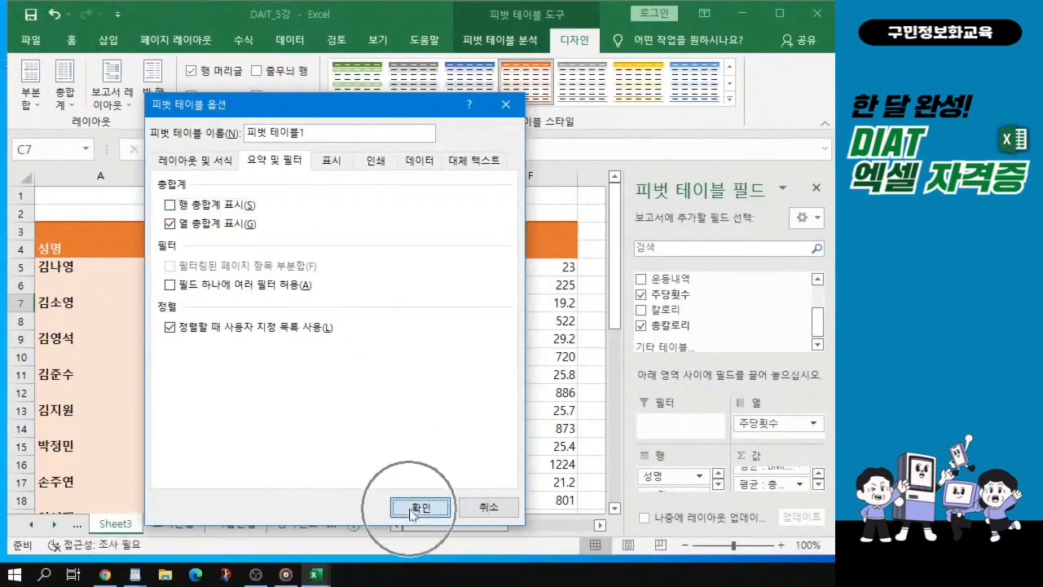
{"action": "left_click", "coordinate": [414, 509]}
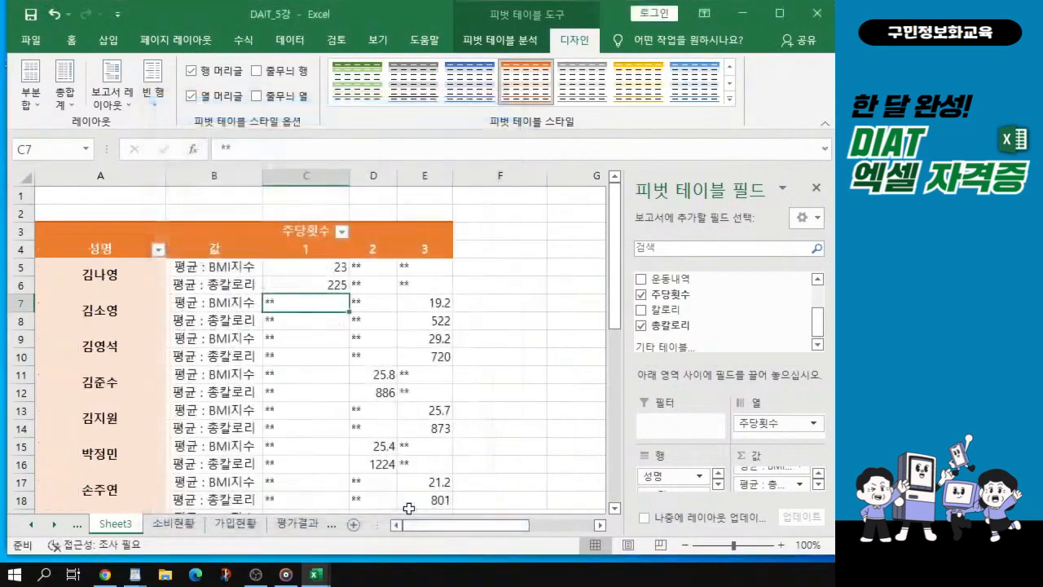
Check the merged 성명 cells and the ** filling of empty cells in the 주당횟수 1 column.
{"action": "left_click", "coordinate": [101, 280]}
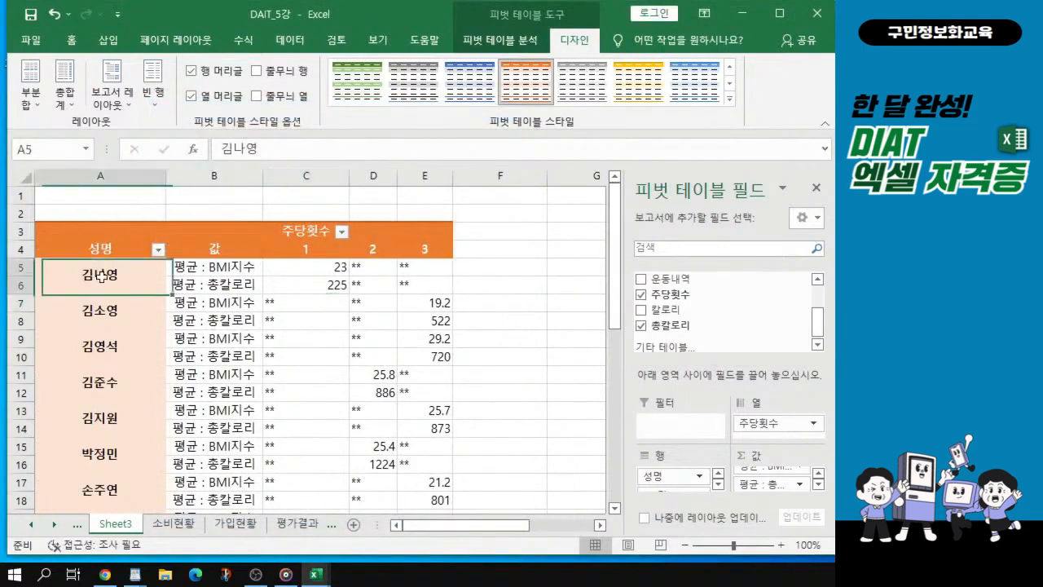
{"action": "left_click", "coordinate": [101, 310]}
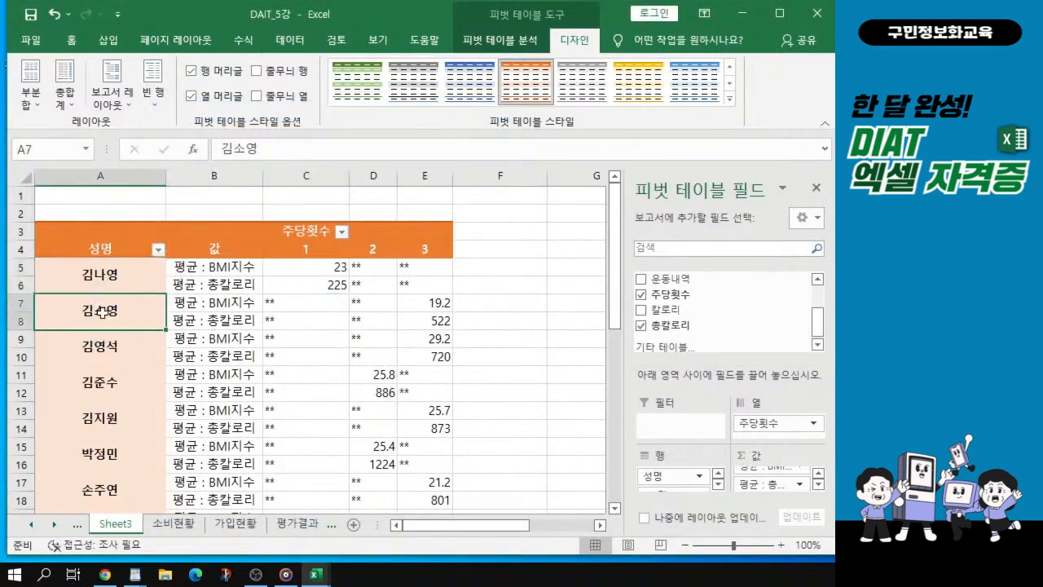
{"action": "left_click", "coordinate": [101, 345]}
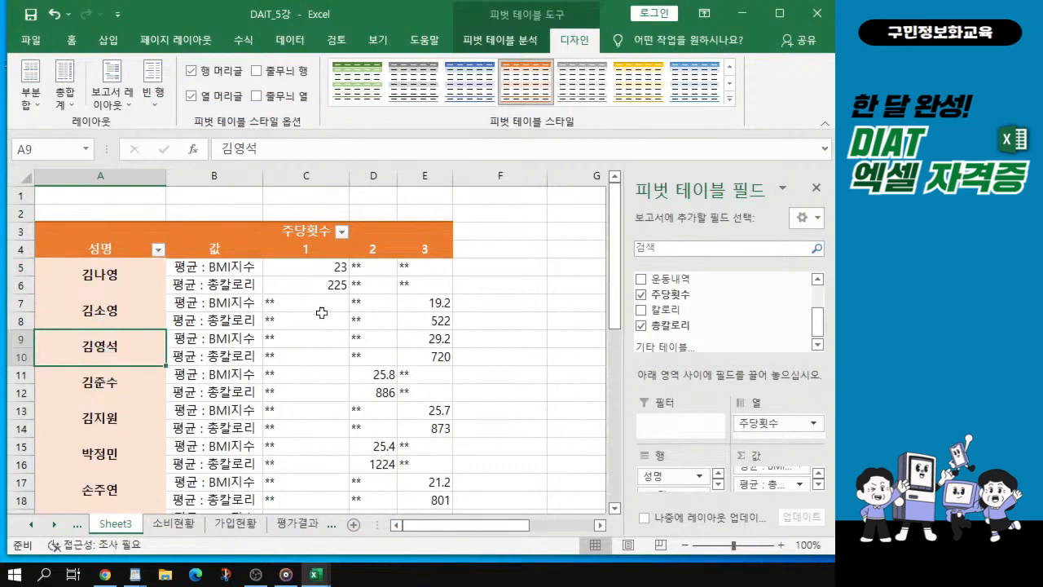
{"action": "left_click_drag", "start_coordinate": [310, 302], "coordinate": [321, 446]}
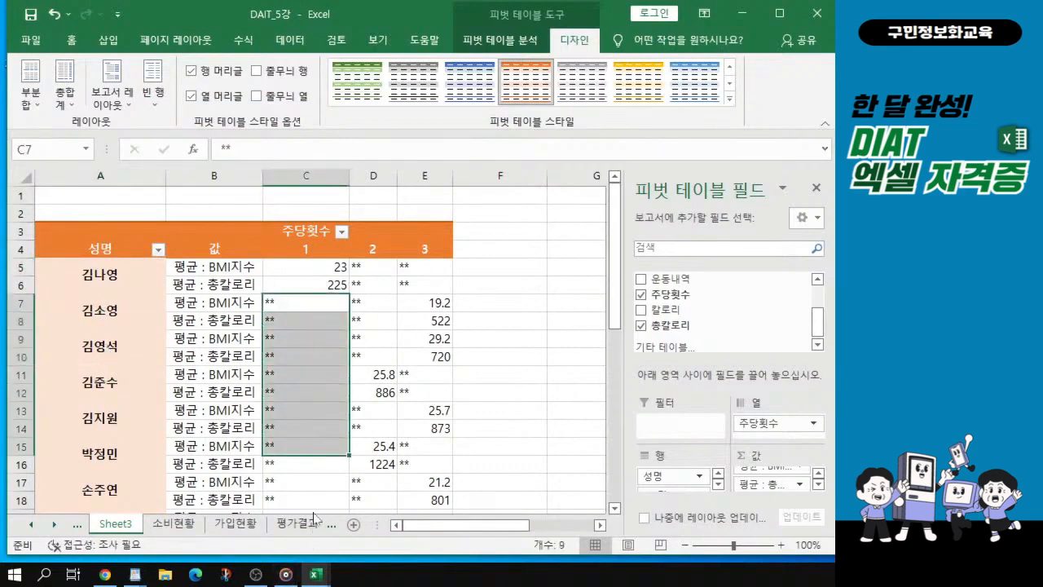
{"action": "left_click", "coordinate": [316, 397]}
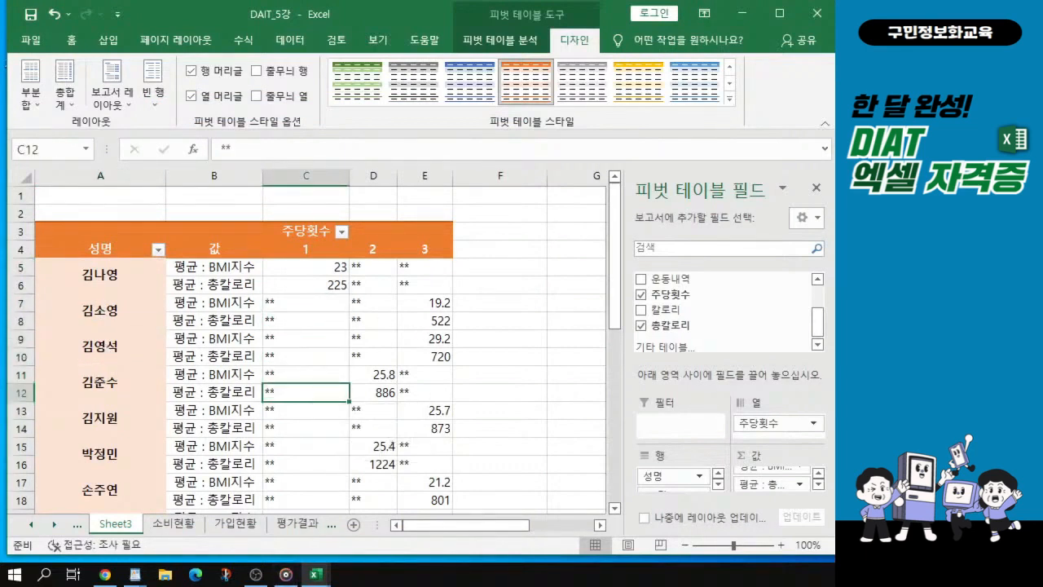
Hide the 피벗 테이블 필드 list beside the pivot table.
{"action": "key", "text": "alt+Tab"}
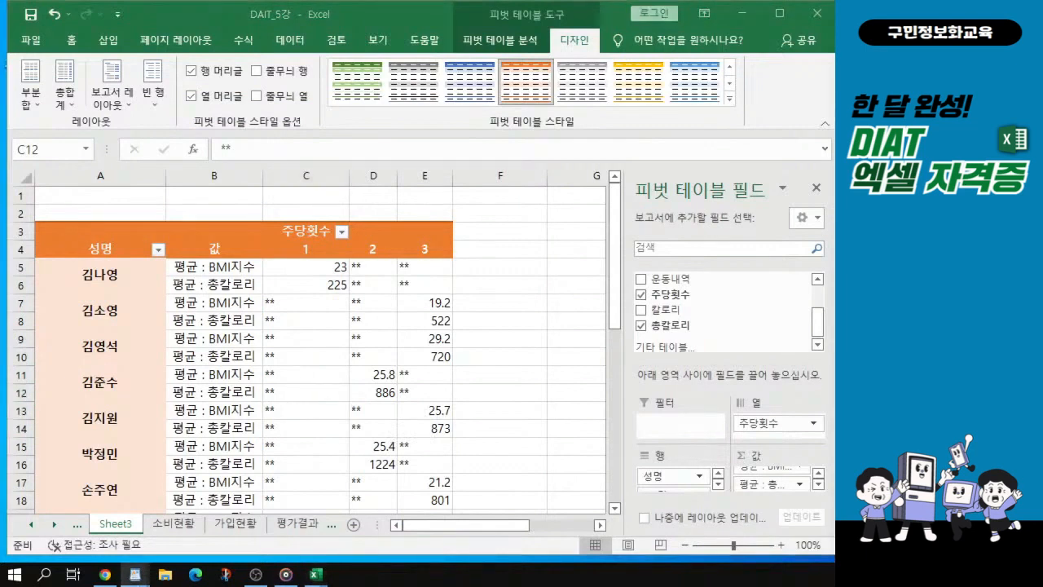
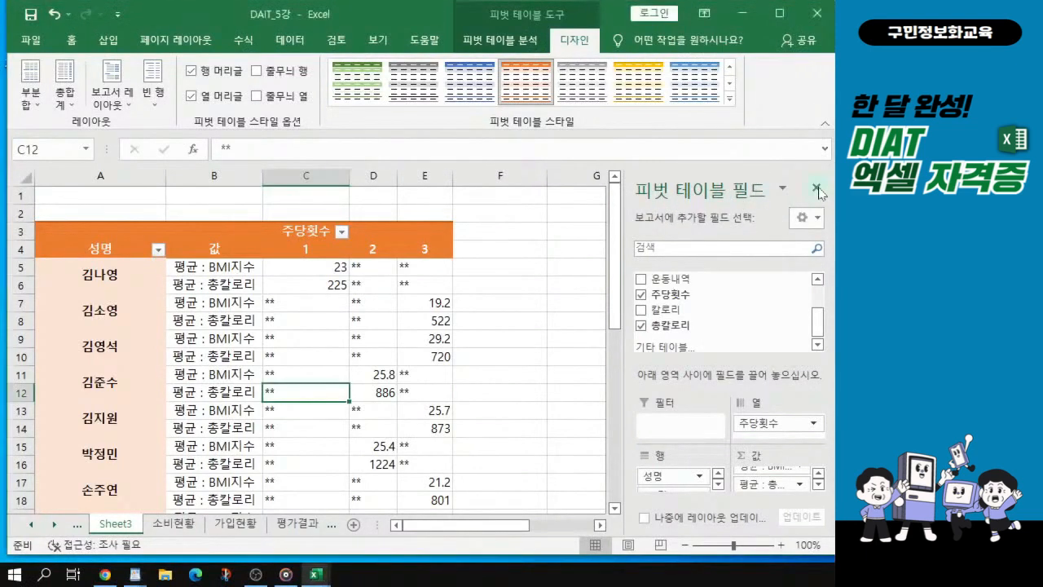
{"action": "left_click", "coordinate": [816, 189]}
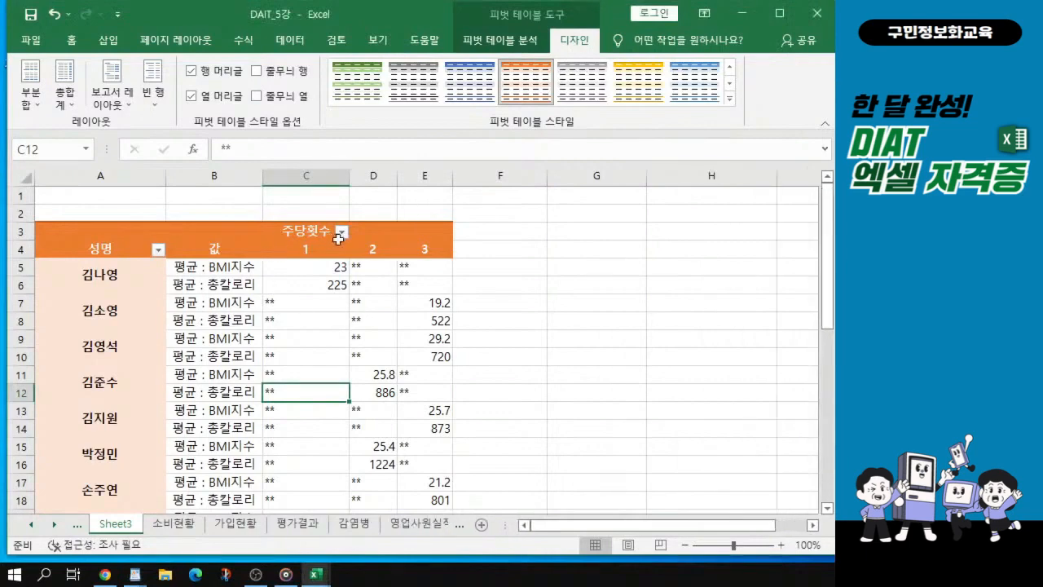
{"action": "scroll", "coordinate": [329, 238], "scroll_direction": "up", "scroll_amount": 3, "text": "ctrl"}
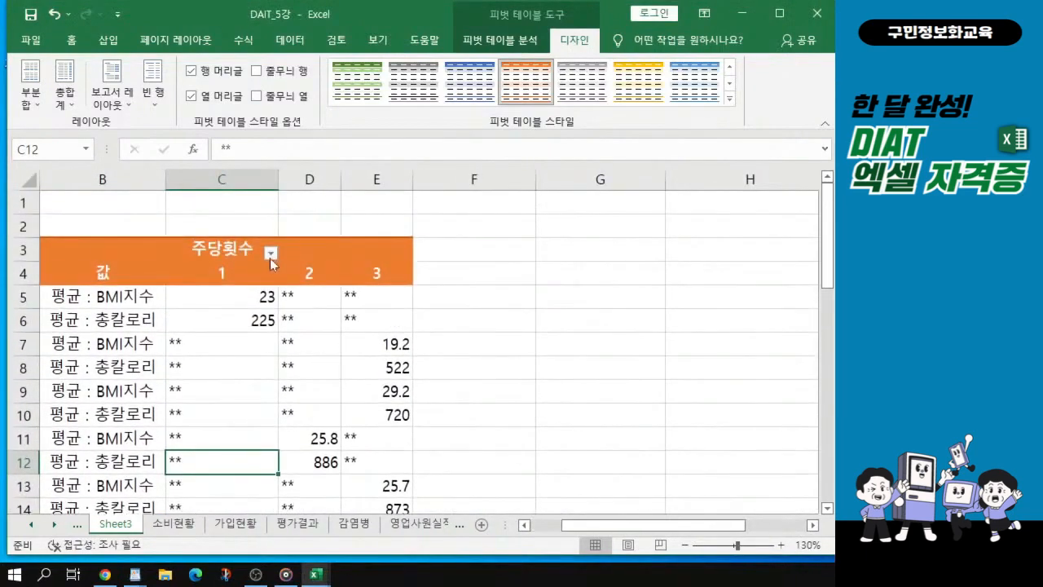
{"action": "left_click", "coordinate": [271, 251]}
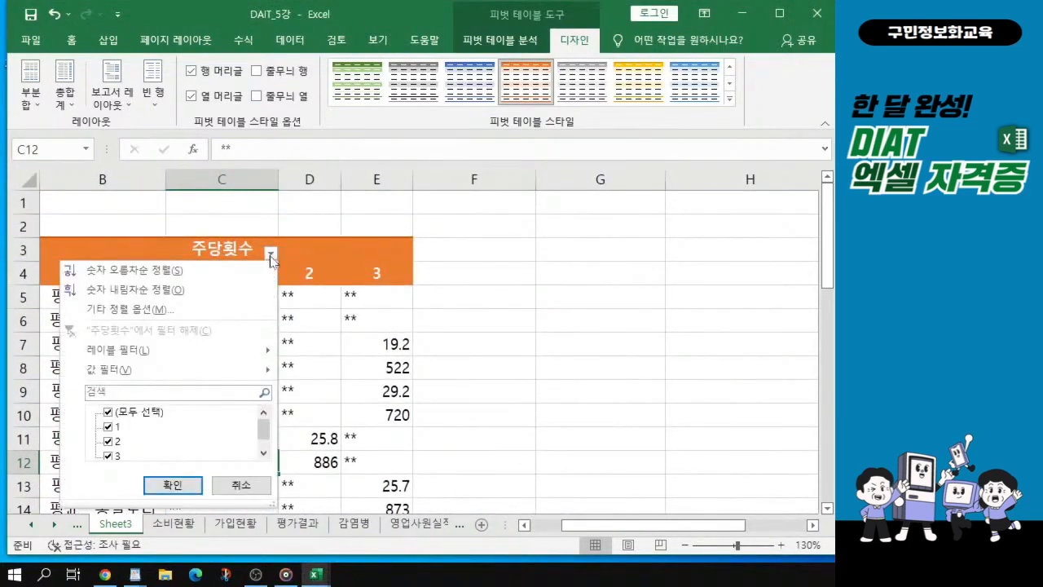
{"action": "left_click", "coordinate": [108, 442]}
{"action": "key", "text": "Escape"}
{"action": "key", "text": "ctrl+1"}
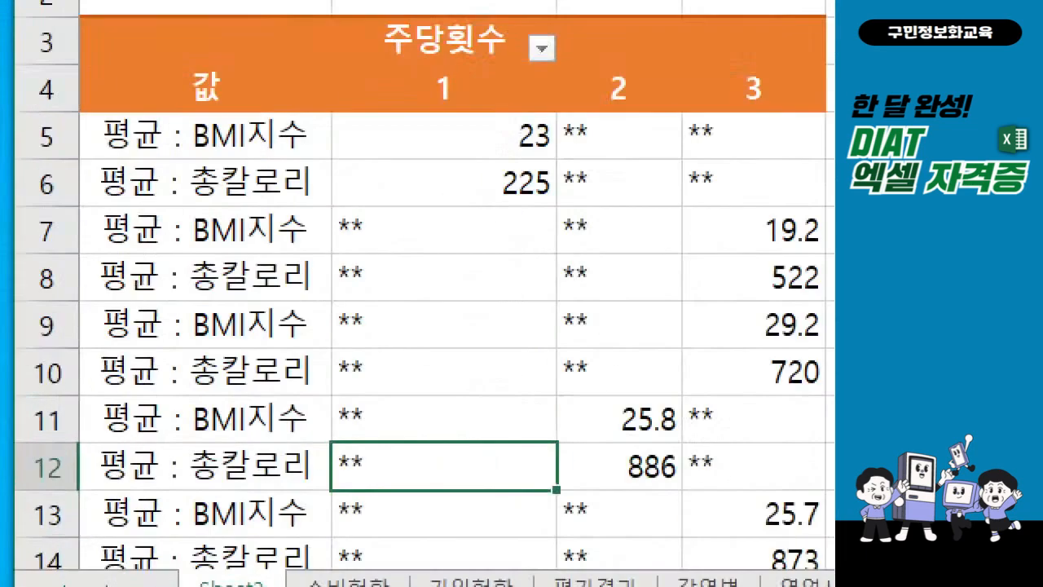
{"action": "left_click", "coordinate": [256, 236]}
{"action": "mouse_move", "coordinate": [257, 226]}
{"action": "left_mouse_down"}
{"action": "mouse_move", "coordinate": [279, 294]}
{"action": "mouse_move", "coordinate": [319, 221]}
{"action": "mouse_move", "coordinate": [250, 242]}
{"action": "left_mouse_up"}
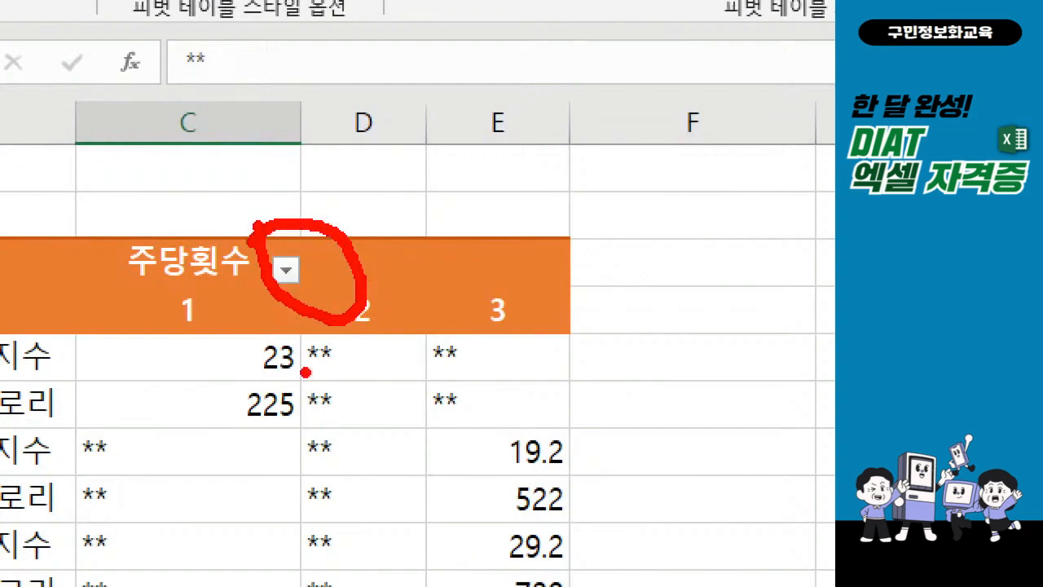
{"action": "key", "text": "Escape"}
Filter the 주당횟수 column field of the pivot table to exclude 2, keeping 1 and 3.
{"action": "left_click", "coordinate": [269, 252]}
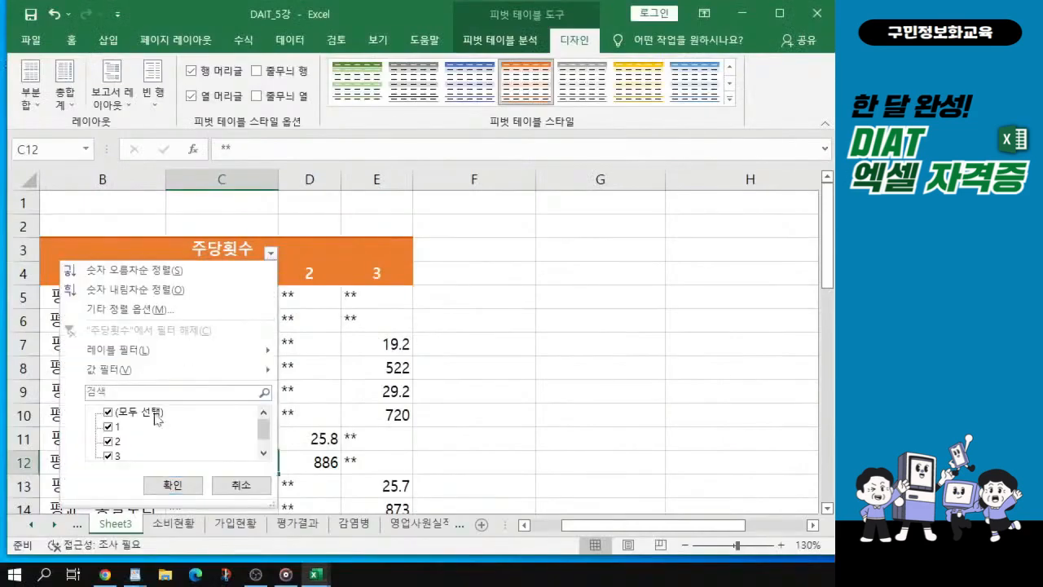
{"action": "left_click", "coordinate": [117, 441]}
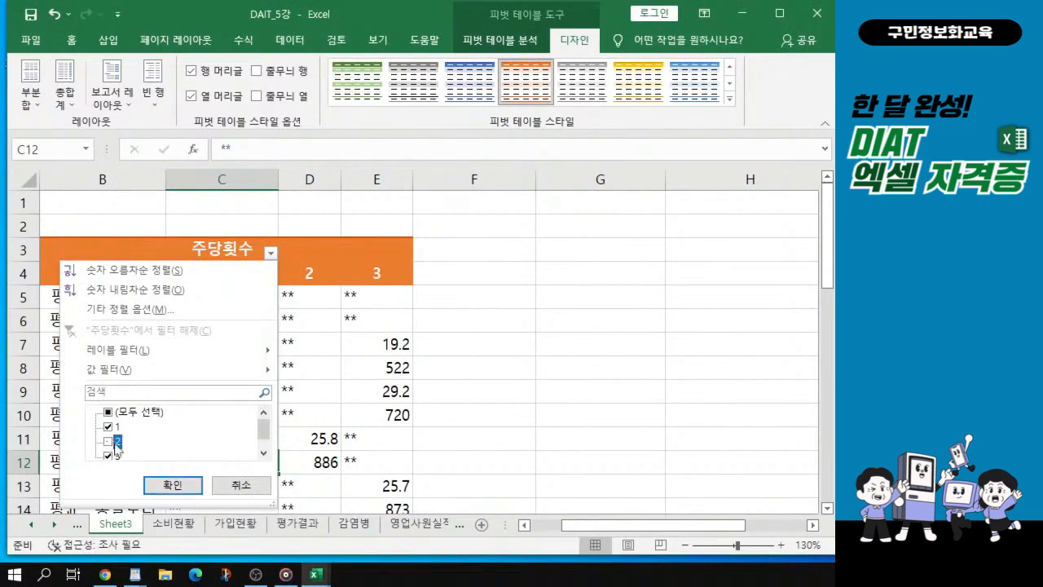
{"action": "left_click", "coordinate": [176, 485]}
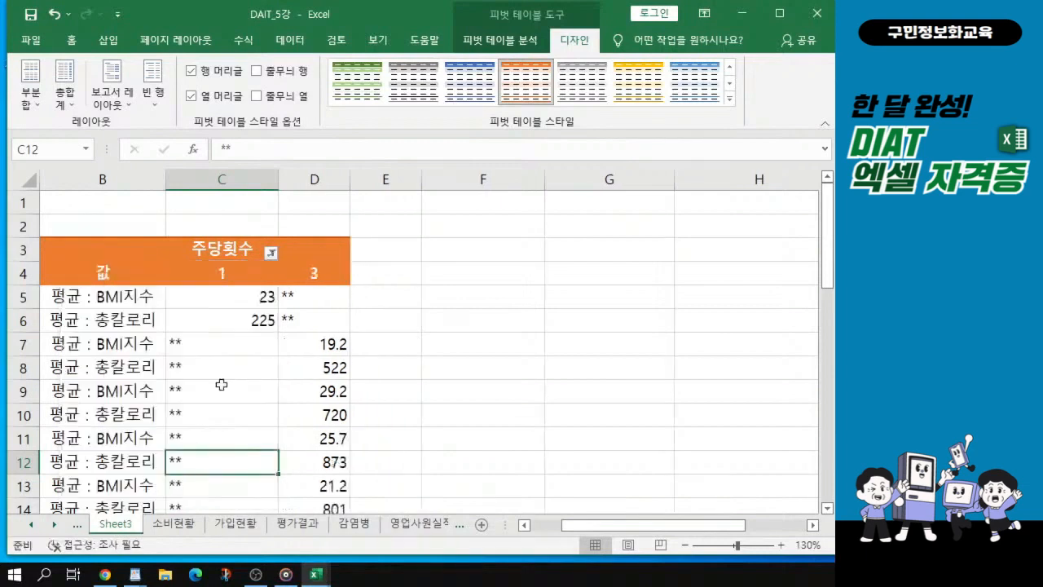
{"action": "left_click", "coordinate": [244, 274]}
{"action": "left_click", "coordinate": [312, 274]}
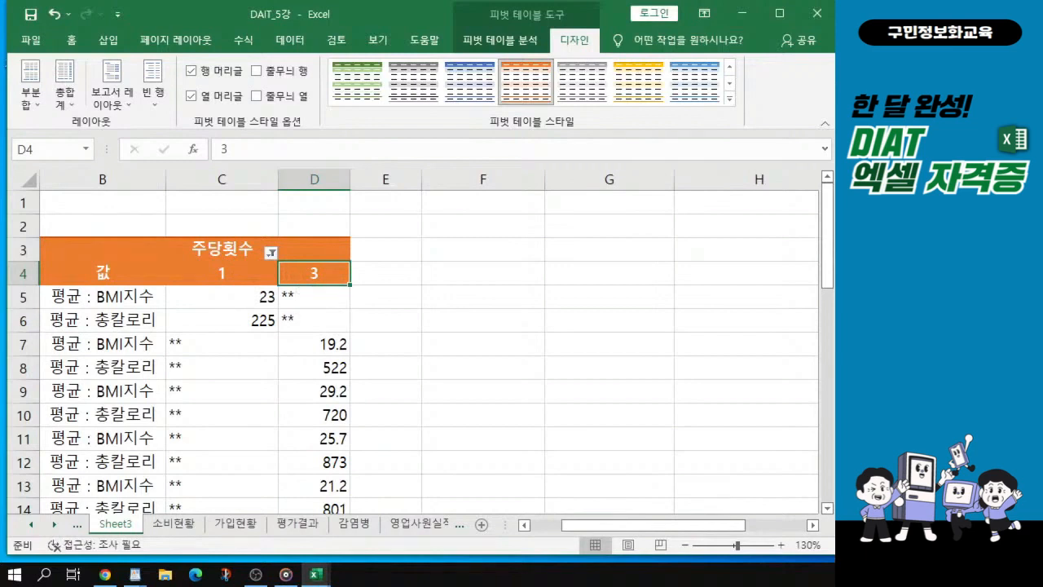
{"action": "key", "text": "alt+Tab"}
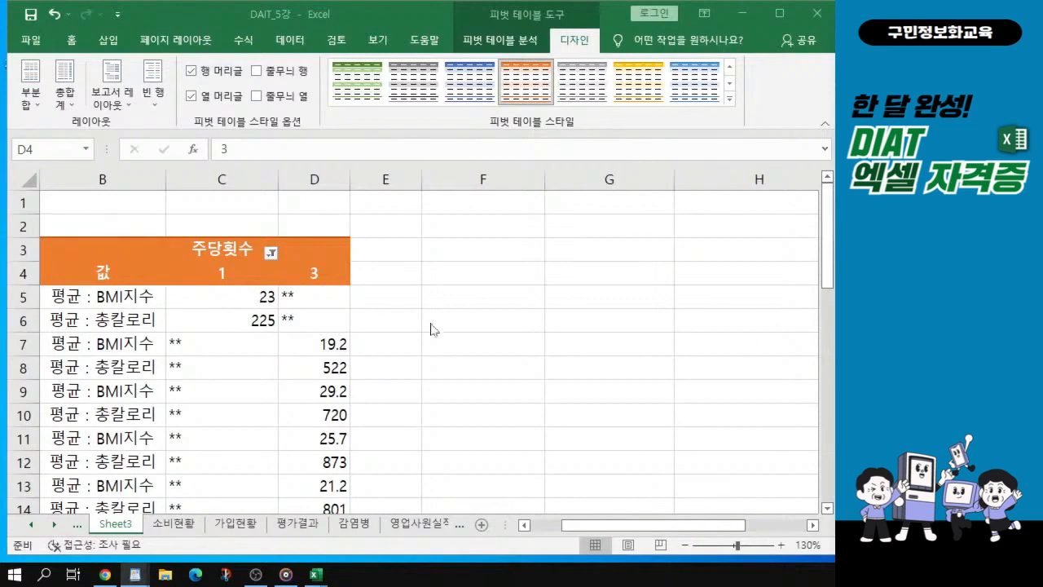
Give the pivot values and grand totals in C5:D18 the 숫자 number format with 1 decimal place.
{"action": "left_click", "coordinate": [225, 299]}
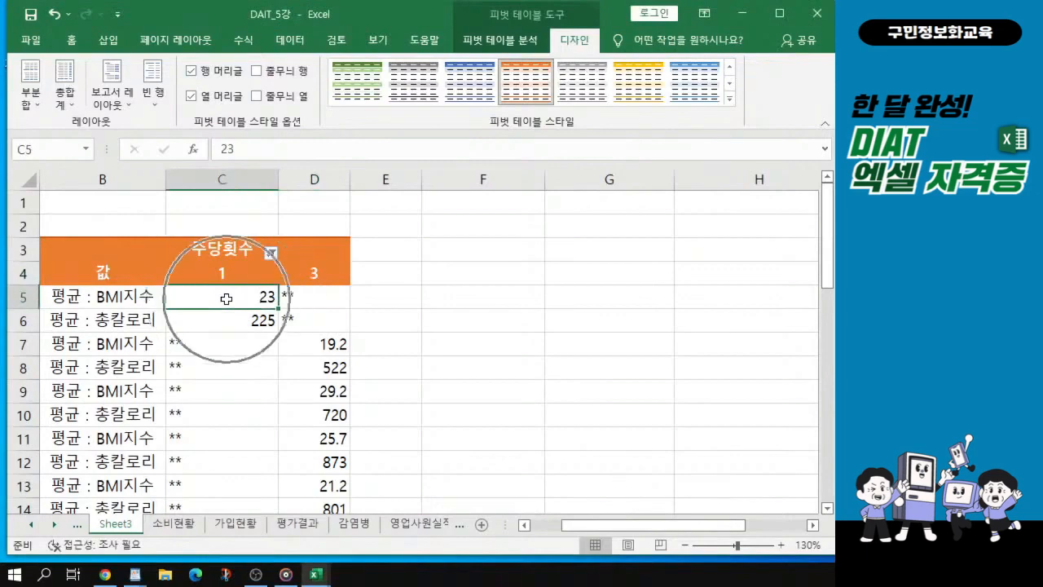
{"action": "left_click_drag", "start_coordinate": [279, 304], "coordinate": [310, 486]}
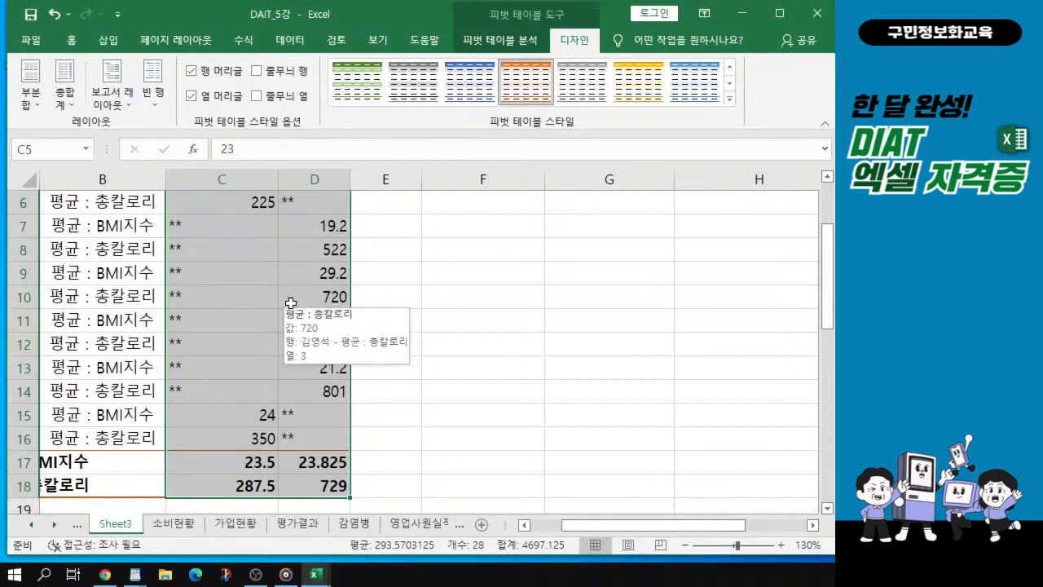
{"action": "scroll", "coordinate": [291, 303], "scroll_direction": "up", "scroll_amount": 1}
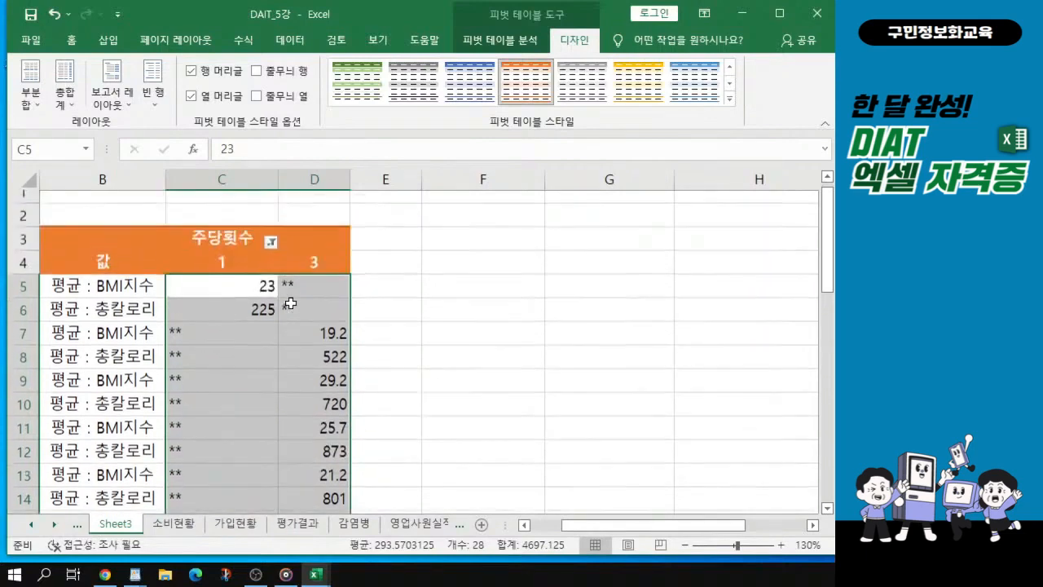
{"action": "key", "text": "ctrl+1"}
{"action": "left_click_drag", "start_coordinate": [317, 74], "coordinate": [310, 83]}
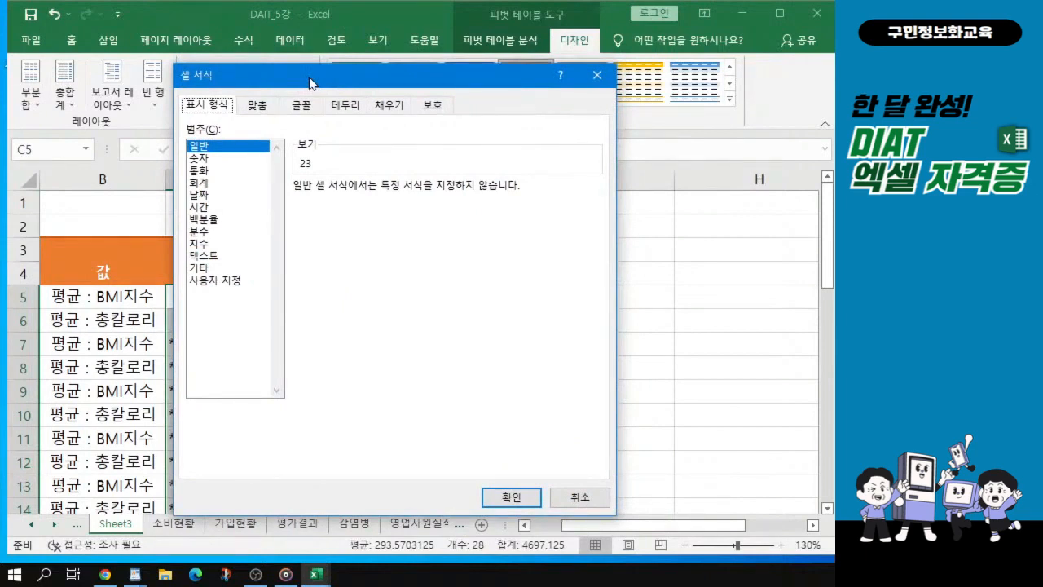
{"action": "left_click", "coordinate": [205, 160]}
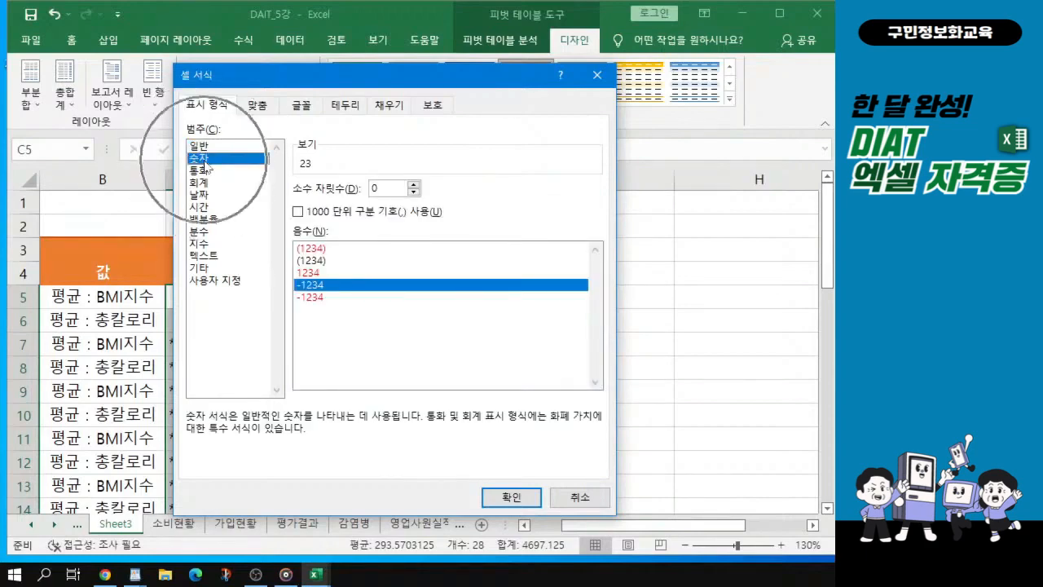
{"action": "left_click", "coordinate": [413, 184]}
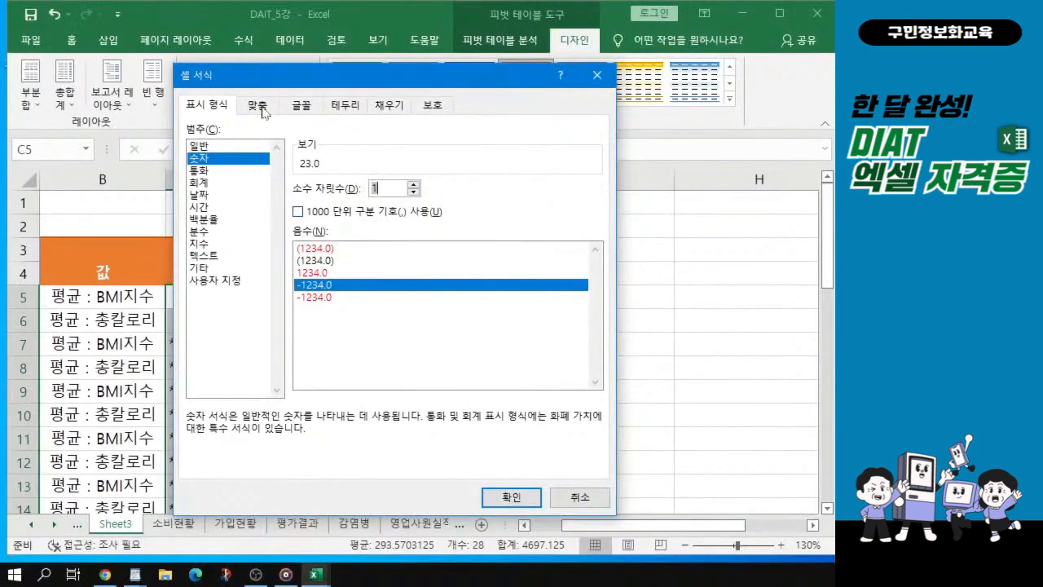
Set the horizontal alignment of C5:D18 to 오른쪽 (들여쓰기) and apply the cell formatting.
{"action": "key", "text": "ctrl"}
{"action": "left_click", "coordinate": [258, 105]}
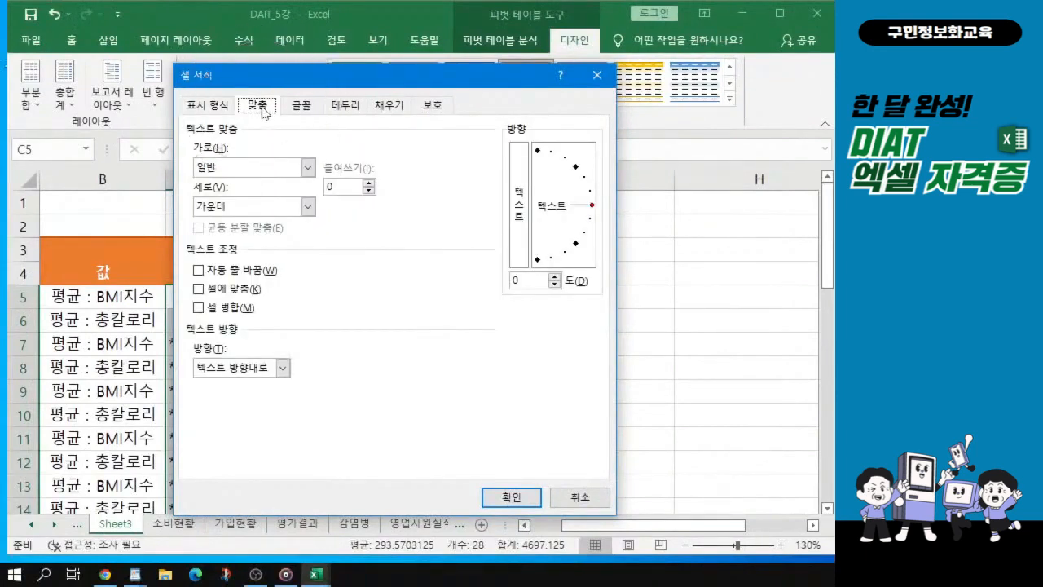
{"action": "left_click", "coordinate": [309, 168]}
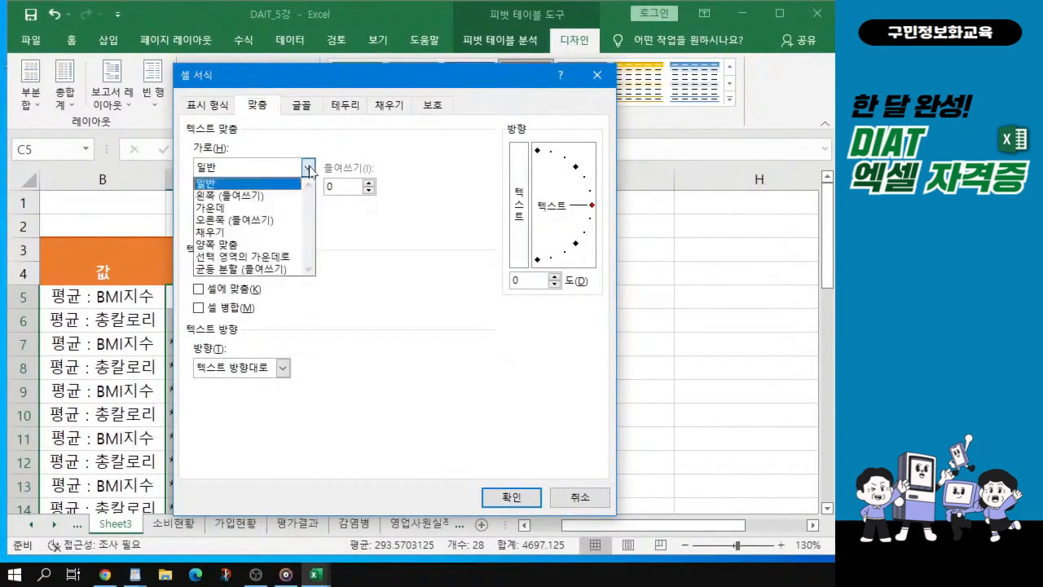
{"action": "left_click", "coordinate": [253, 225]}
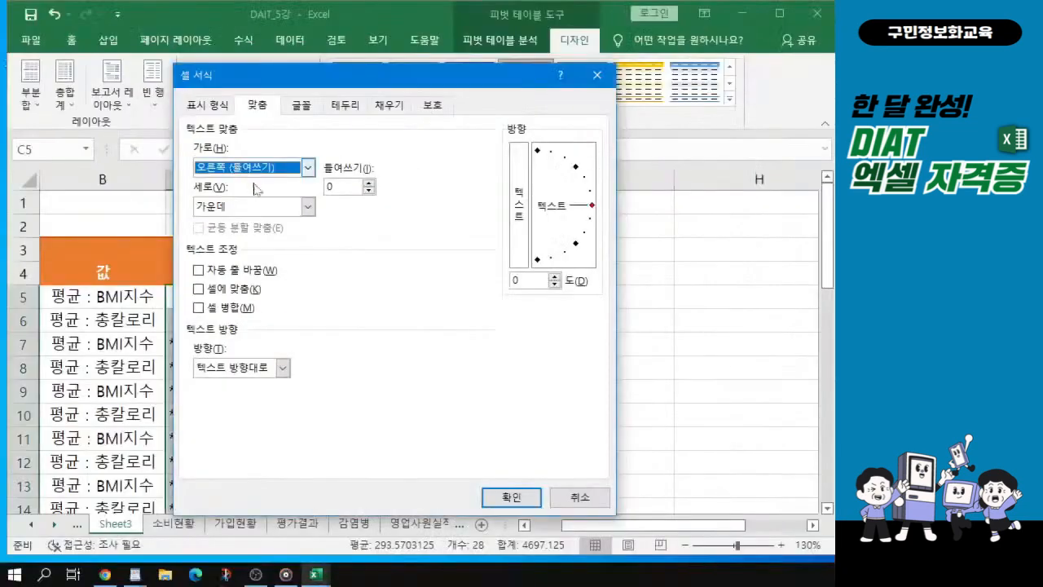
{"action": "left_click", "coordinate": [516, 499]}
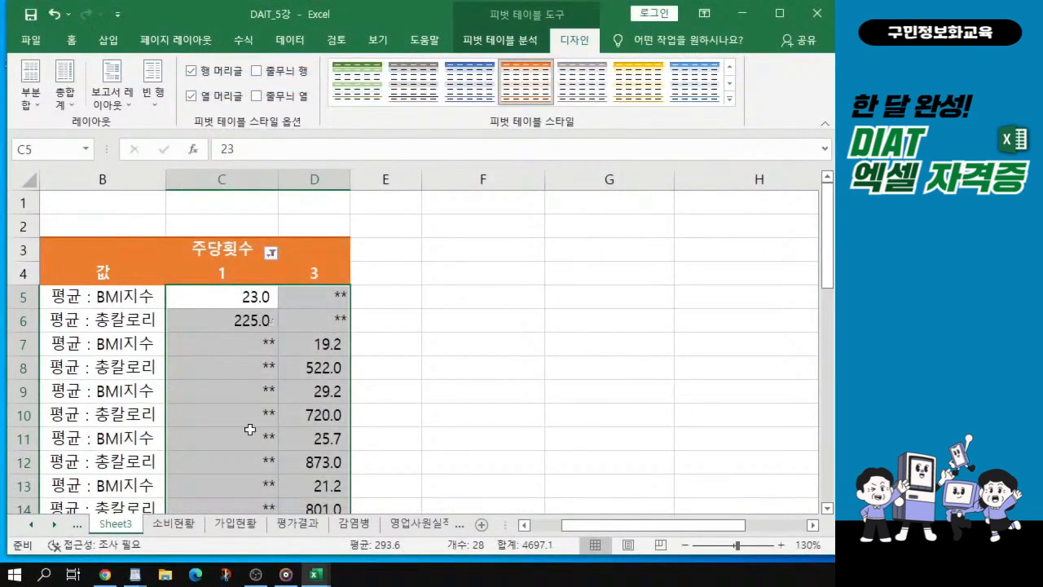
Review the whole formatted pivot table from the 성명 labels to the 전체 평균 rows at 100% zoom.
{"action": "scroll", "coordinate": [240, 391], "scroll_direction": "down", "scroll_amount": 1}
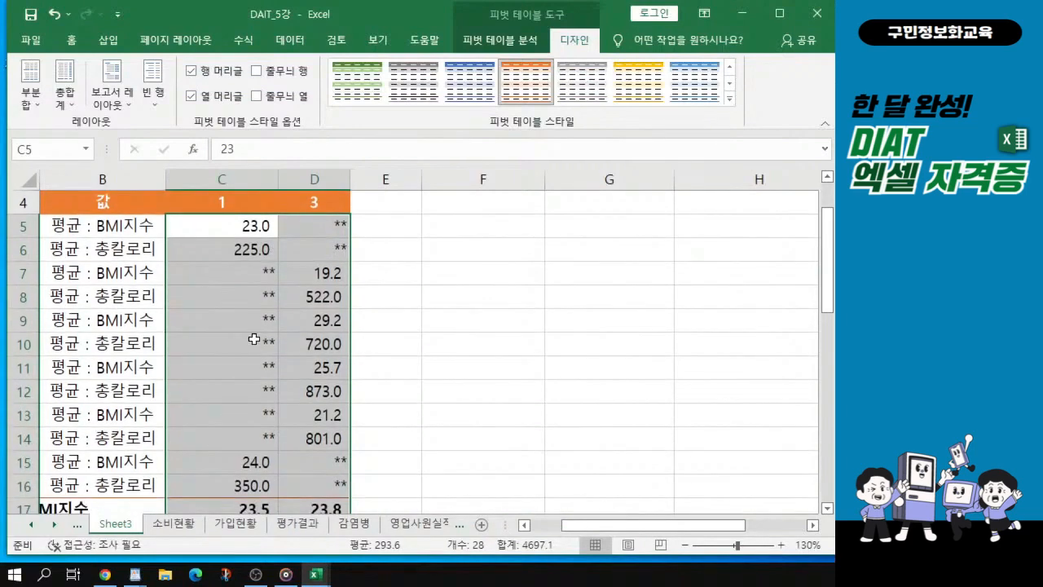
{"action": "scroll", "coordinate": [254, 338], "scroll_direction": "down", "scroll_amount": 1, "text": "ctrl"}
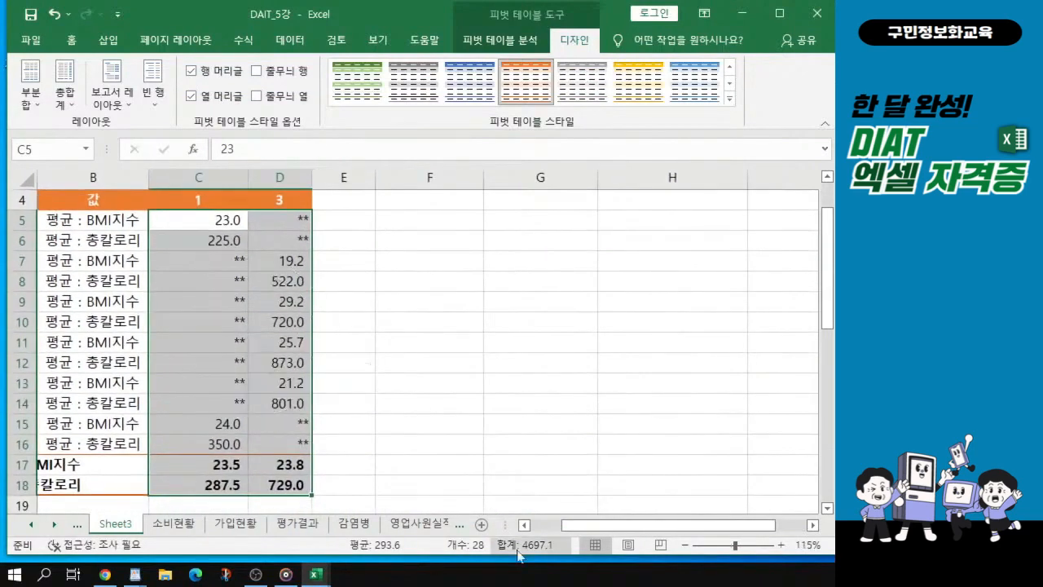
{"action": "left_click_drag", "start_coordinate": [583, 526], "coordinate": [552, 526]}
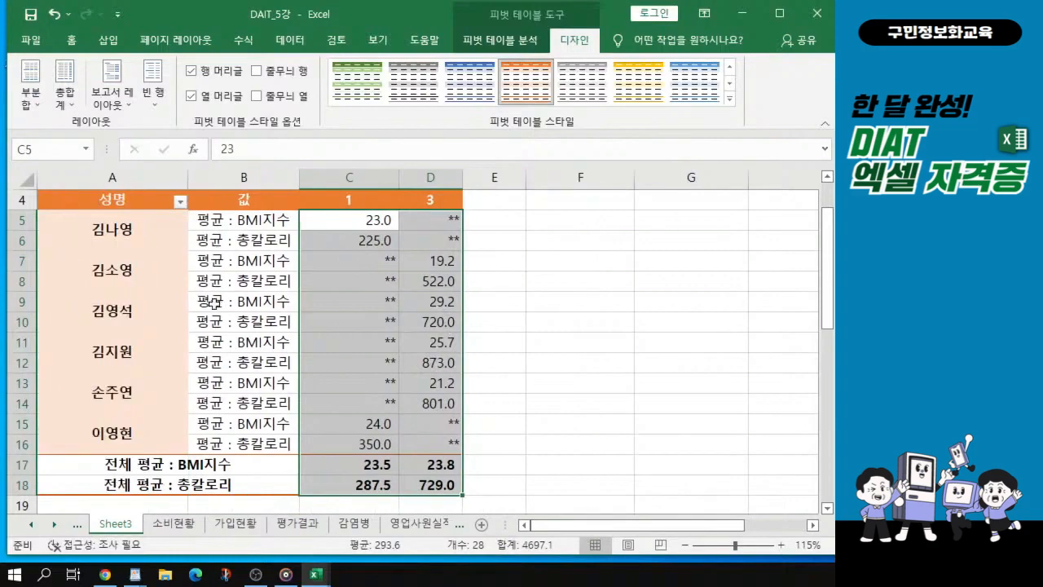
{"action": "scroll", "coordinate": [211, 334], "scroll_direction": "up", "scroll_amount": 1}
{"action": "scroll", "coordinate": [211, 334], "scroll_direction": "down", "scroll_amount": 1}
{"action": "scroll", "coordinate": [333, 316], "scroll_direction": "down", "scroll_amount": 1, "text": "ctrl"}
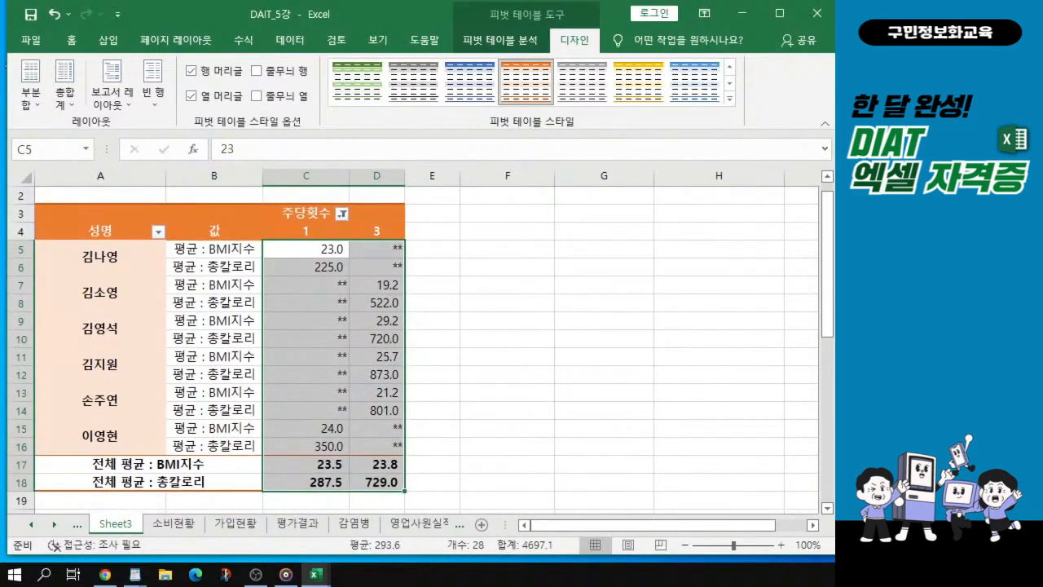
Bring up the 피벗테이블 완성 workbook and examine its value cells, 전체 평균 rows and the omitted row-total area.
{"action": "left_click_drag", "start_coordinate": [2, 338], "coordinate": [299, 13]}
{"action": "left_click", "coordinate": [354, 344]}
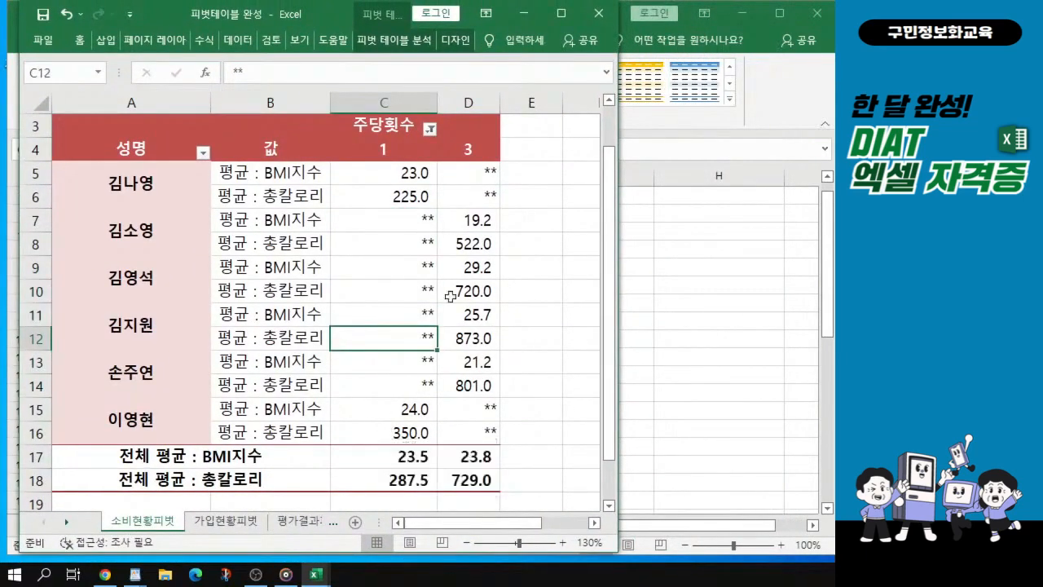
{"action": "left_click", "coordinate": [481, 267]}
{"action": "left_click_drag", "start_coordinate": [381, 172], "coordinate": [446, 423]}
{"action": "left_click", "coordinate": [383, 465]}
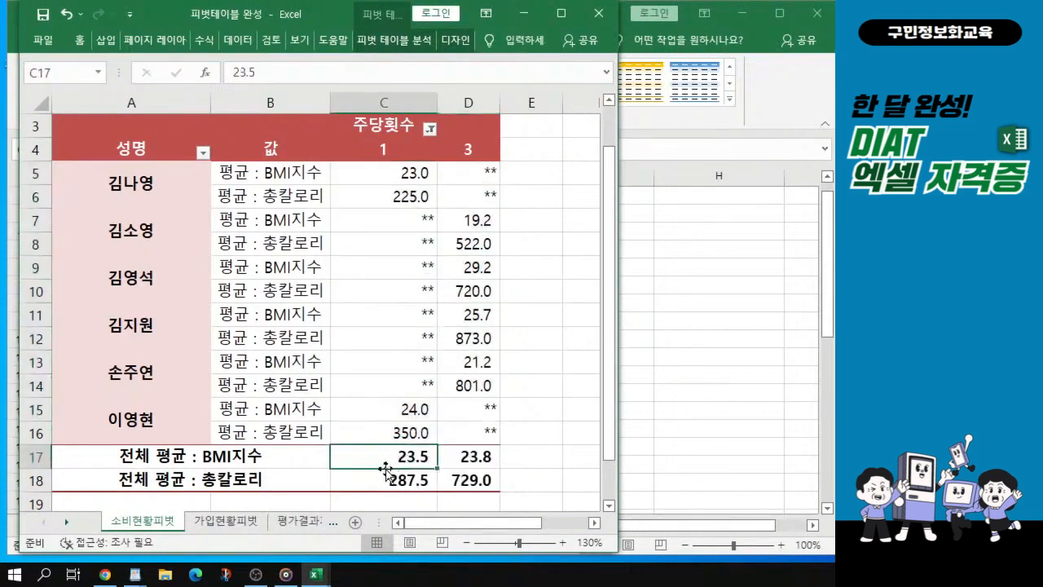
{"action": "left_click_drag", "start_coordinate": [391, 460], "coordinate": [456, 482]}
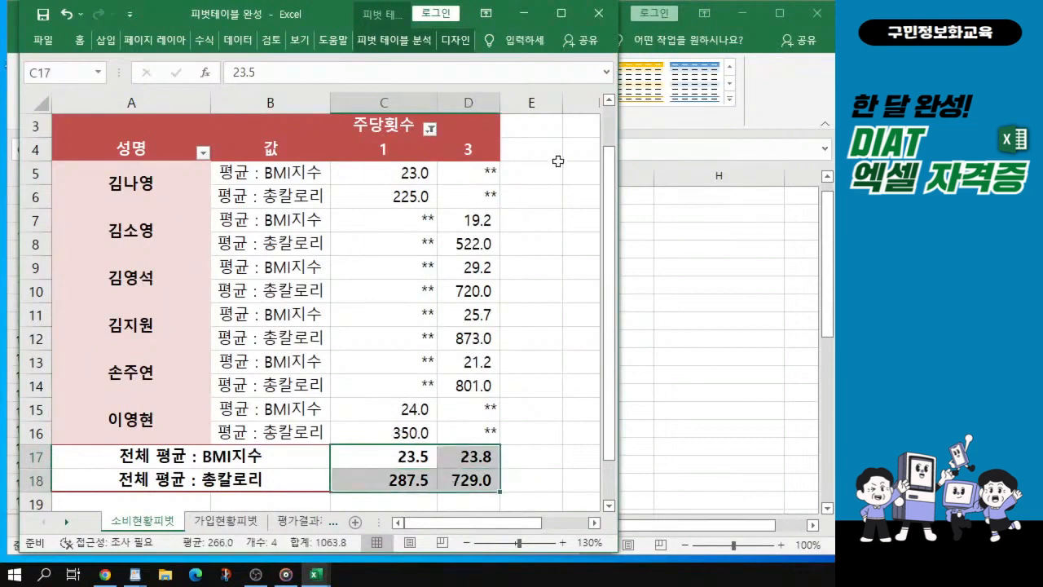
{"action": "left_click_drag", "start_coordinate": [536, 167], "coordinate": [535, 436]}
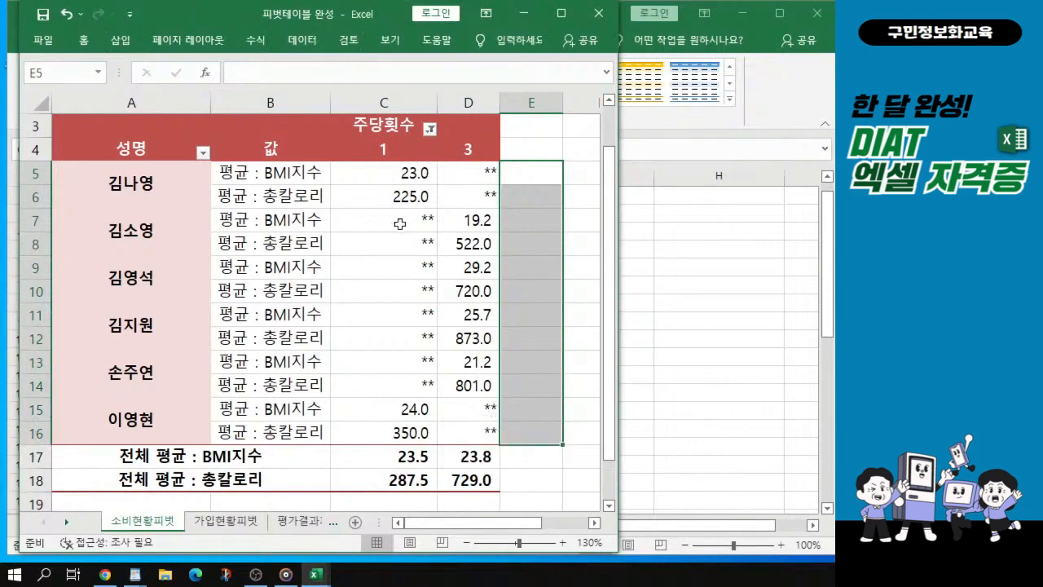
{"action": "left_click_drag", "start_coordinate": [368, 174], "coordinate": [445, 431]}
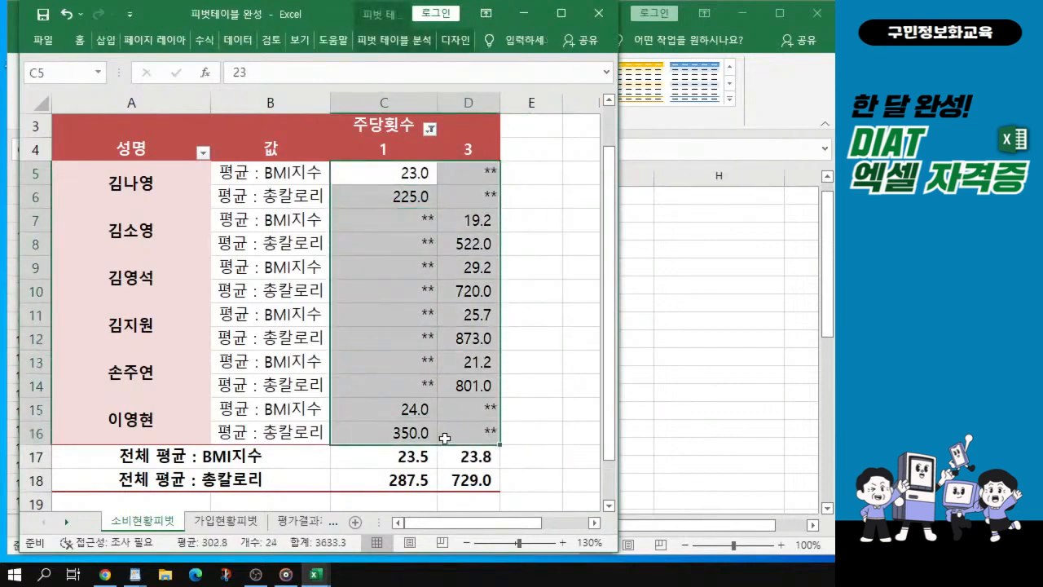
Check the merged 성명 cells in the finished example and move its window out of view.
{"action": "left_click", "coordinate": [136, 185]}
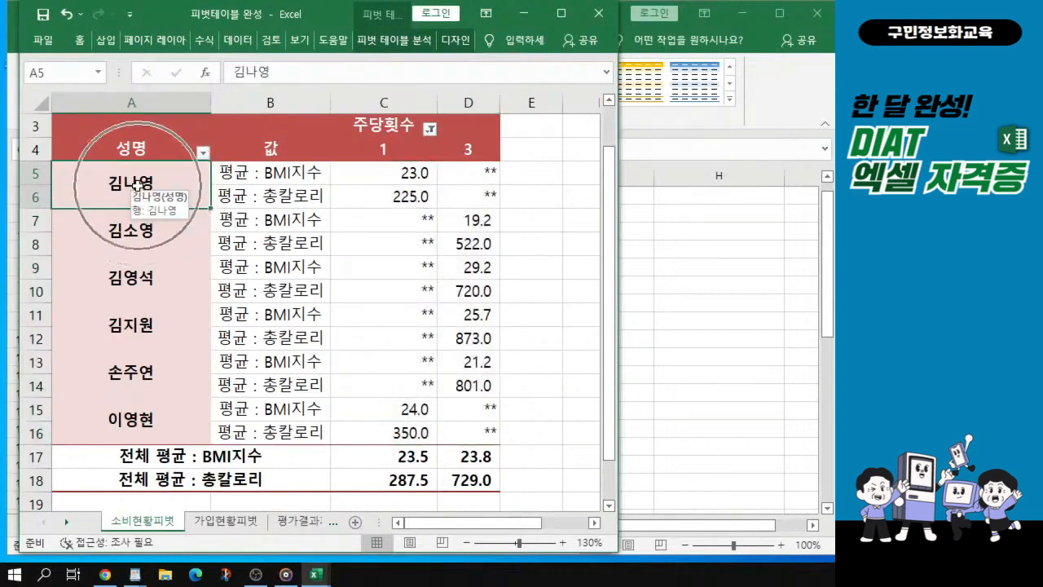
{"action": "left_click", "coordinate": [137, 234]}
{"action": "left_click", "coordinate": [140, 277]}
{"action": "left_click", "coordinate": [137, 324]}
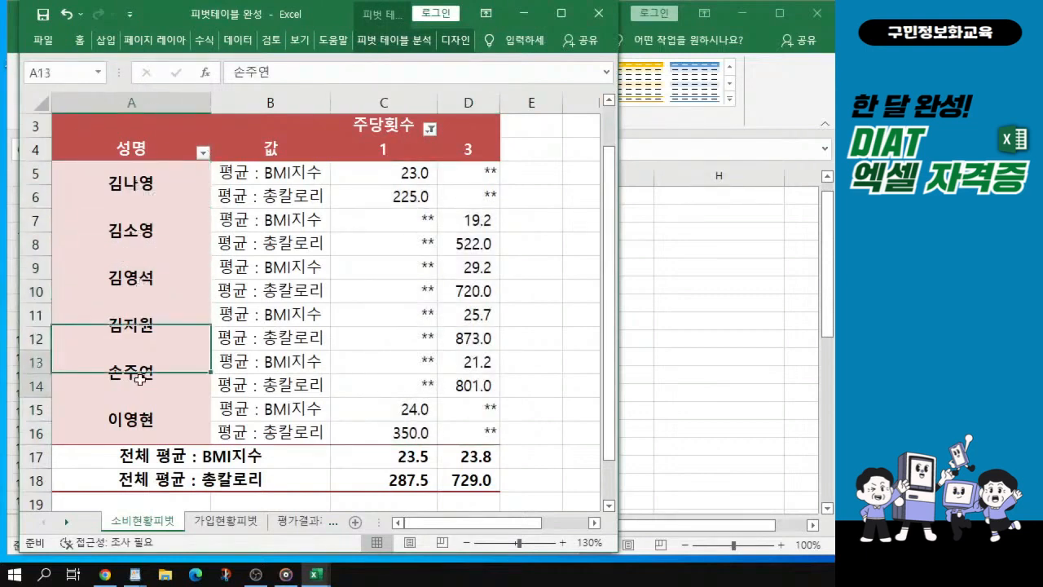
{"action": "left_click", "coordinate": [139, 372]}
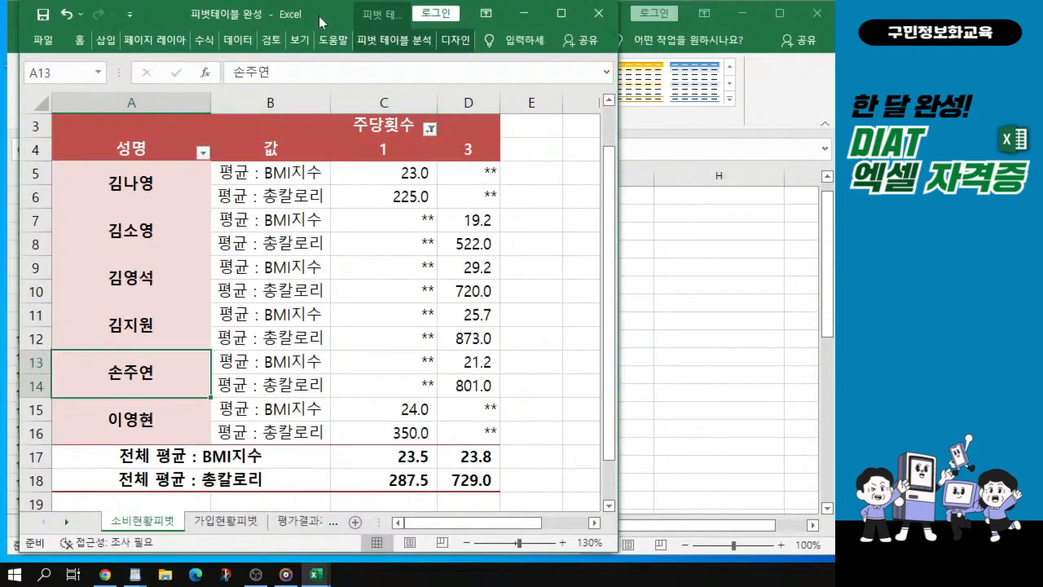
{"action": "left_click_drag", "start_coordinate": [319, 21], "coordinate": [0, 41]}
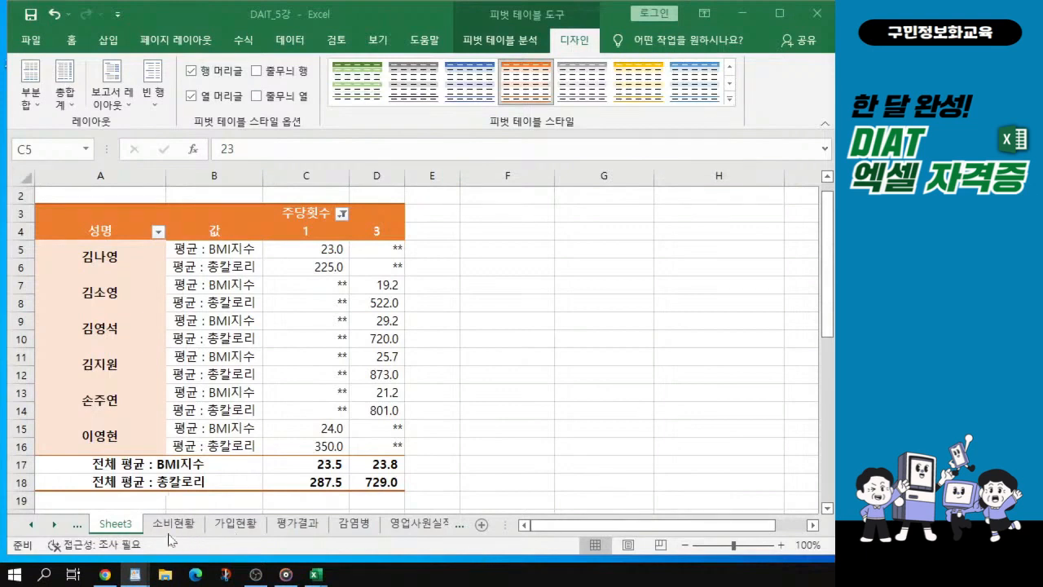
{"action": "left_click", "coordinate": [288, 356]}
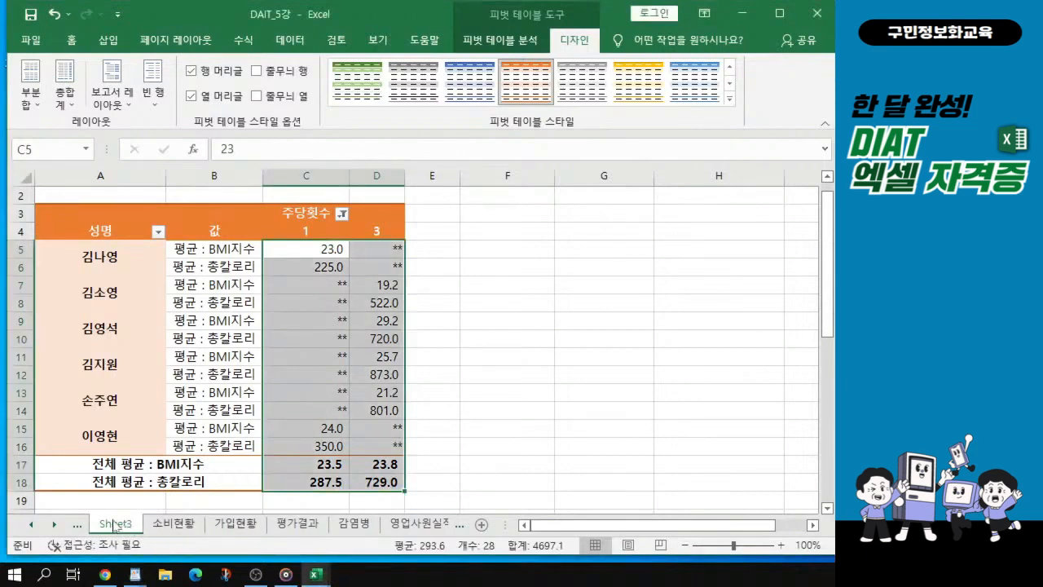
{"action": "left_click", "coordinate": [204, 356]}
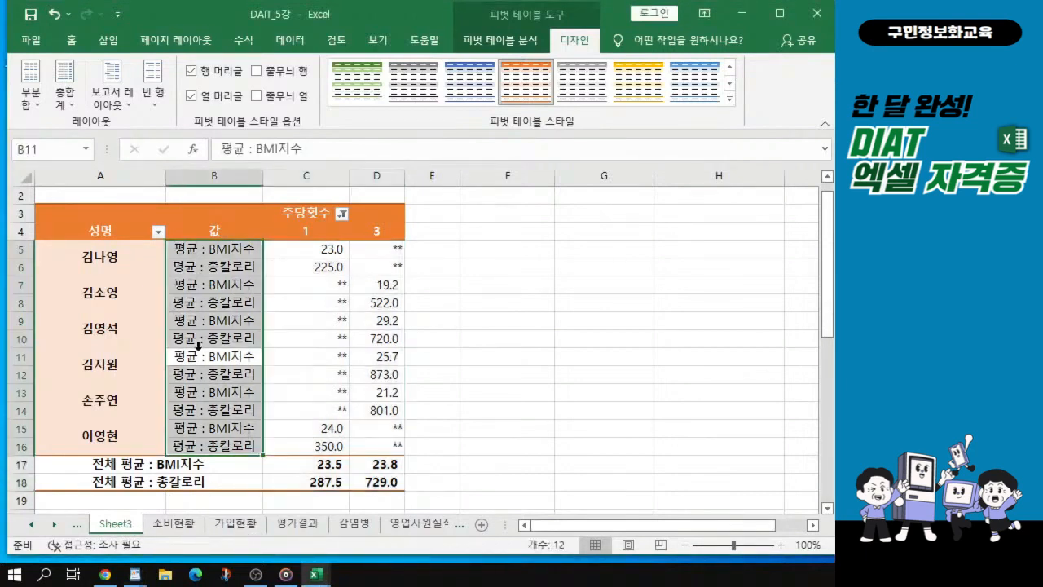
{"action": "left_click", "coordinate": [249, 337]}
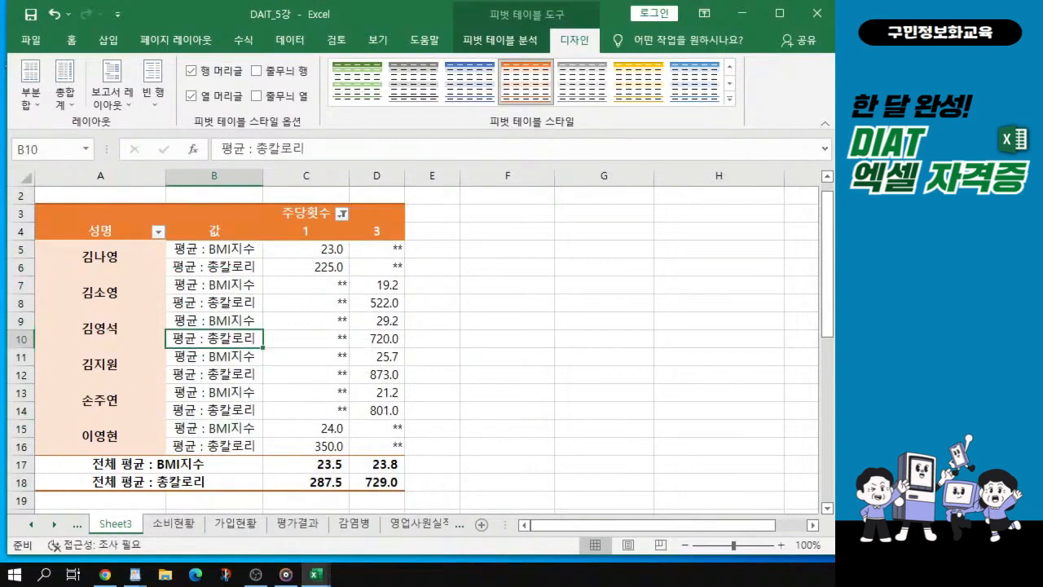
{"action": "left_click", "coordinate": [937, 326]}
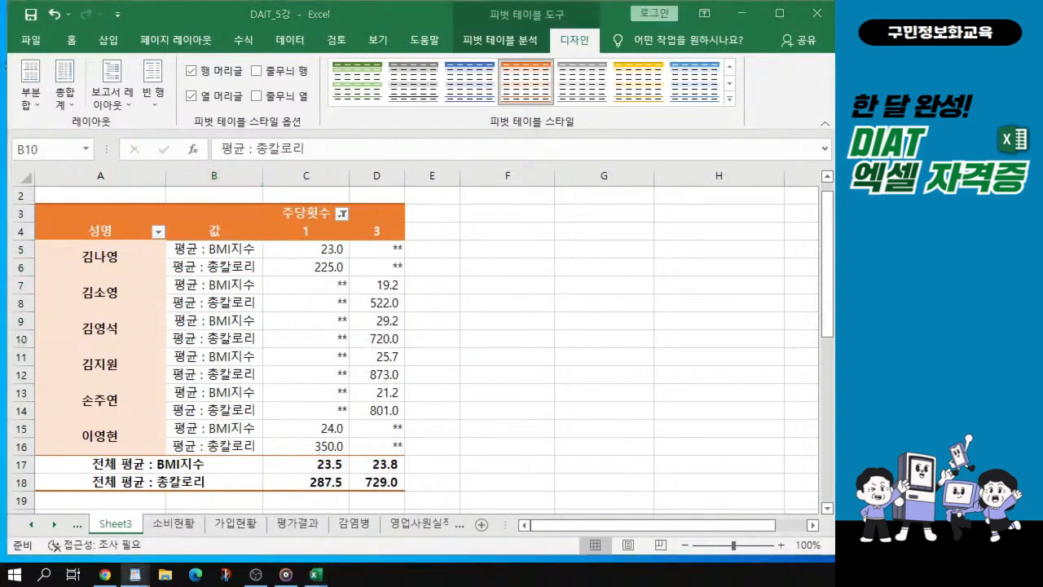
Go to the 가입현황 sheet and extend the workbook window slightly downward.
{"action": "left_click", "coordinate": [234, 526]}
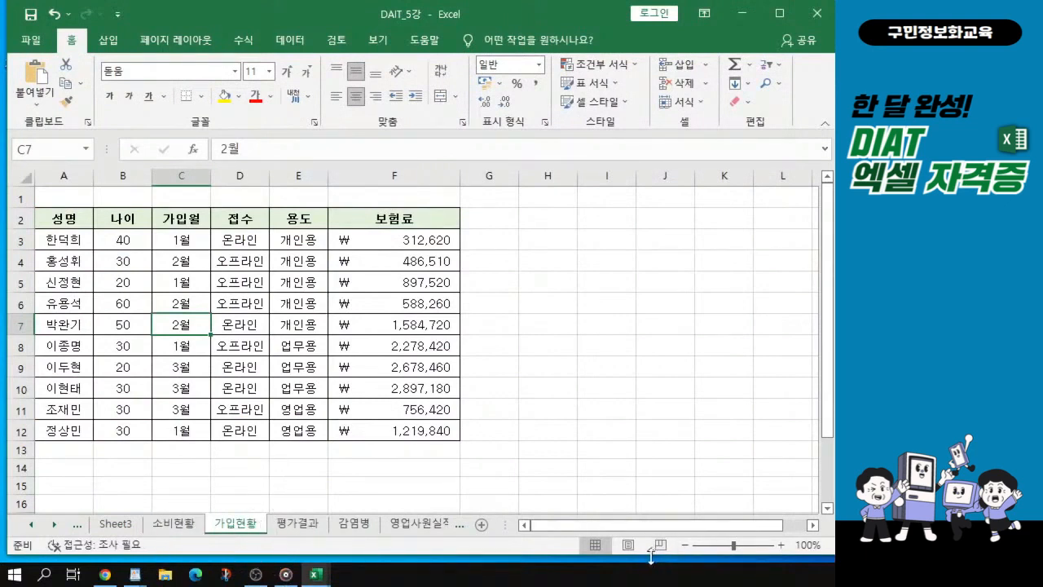
{"action": "left_click_drag", "start_coordinate": [651, 557], "coordinate": [651, 566]}
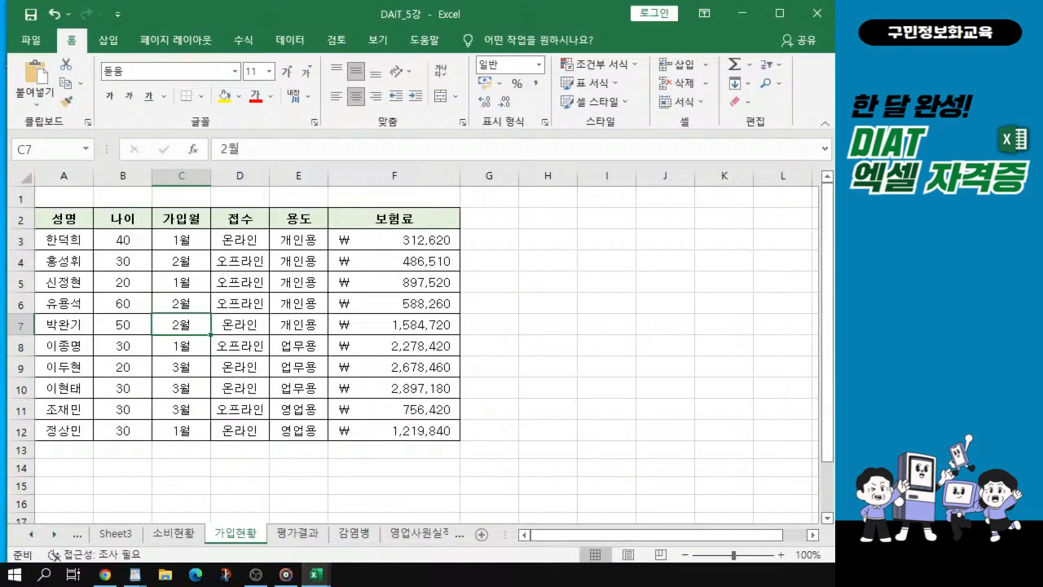
{"action": "key", "text": "alt+Tab"}
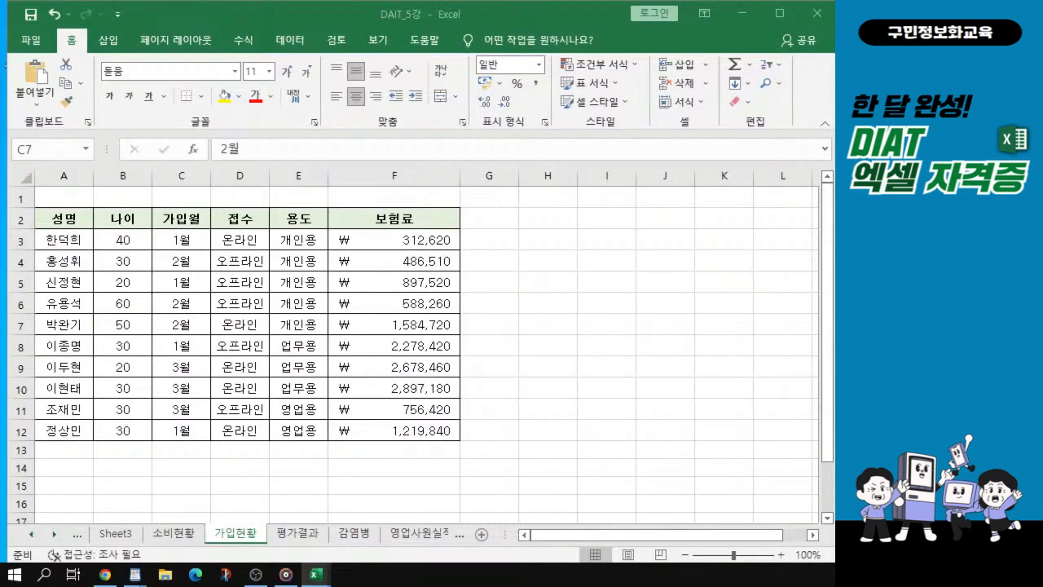
Bring the 피벗테이블 완성 window into view and examine the 용도 and 성명 headings on the 가입현황피벗 sheet.
{"action": "left_click_drag", "start_coordinate": [3, 188], "coordinate": [261, 35]}
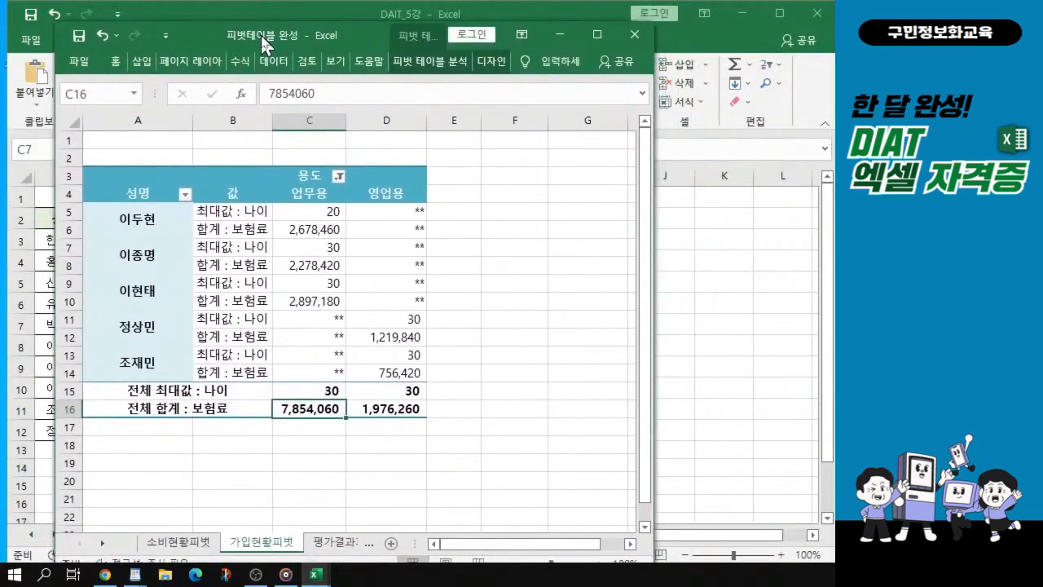
{"action": "scroll", "coordinate": [139, 356], "scroll_direction": "up", "scroll_amount": 1, "text": "ctrl"}
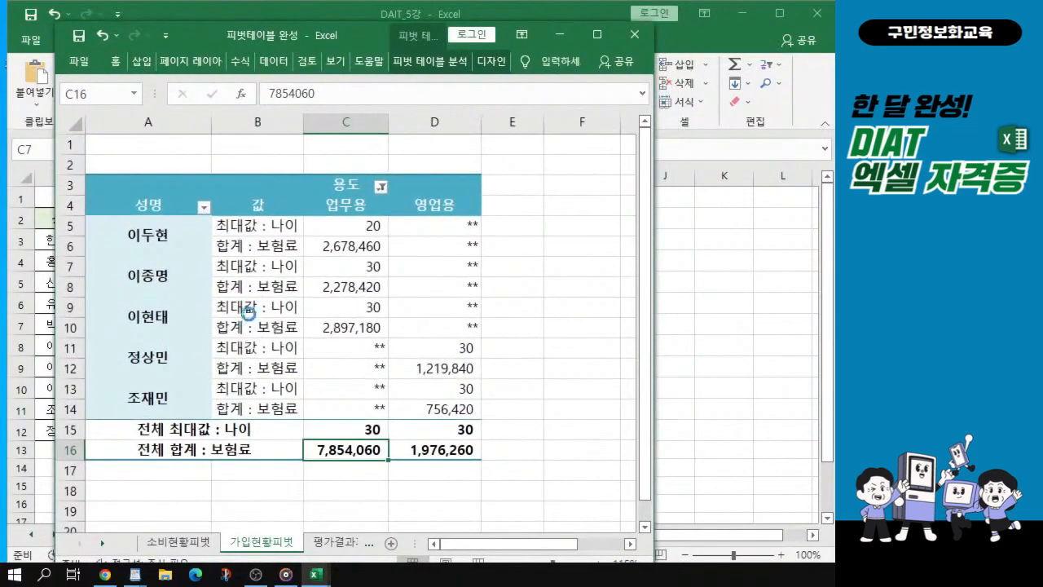
{"action": "scroll", "coordinate": [128, 295], "scroll_direction": "up", "scroll_amount": 1, "text": "ctrl"}
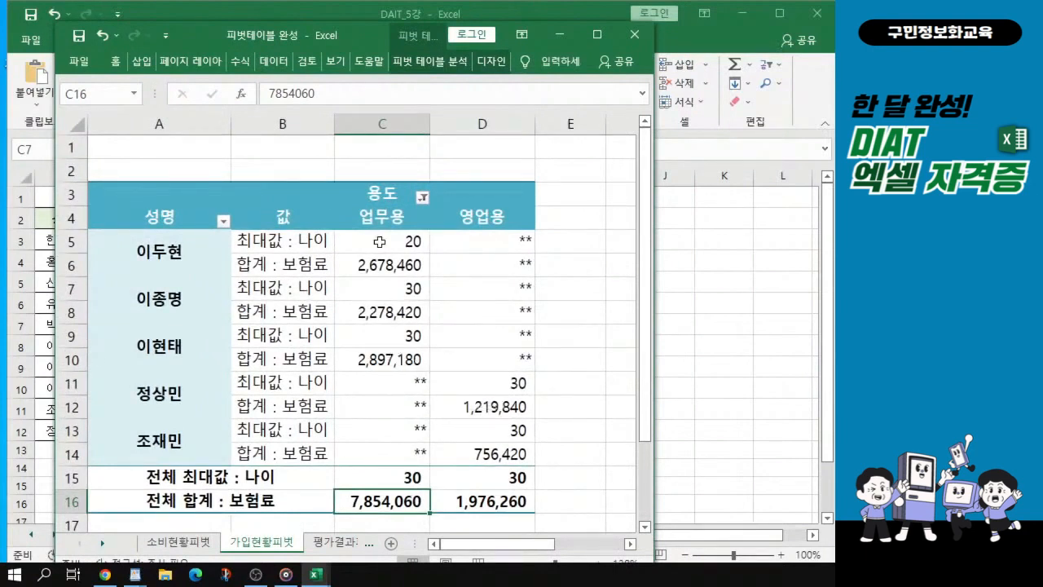
{"action": "left_click", "coordinate": [379, 196]}
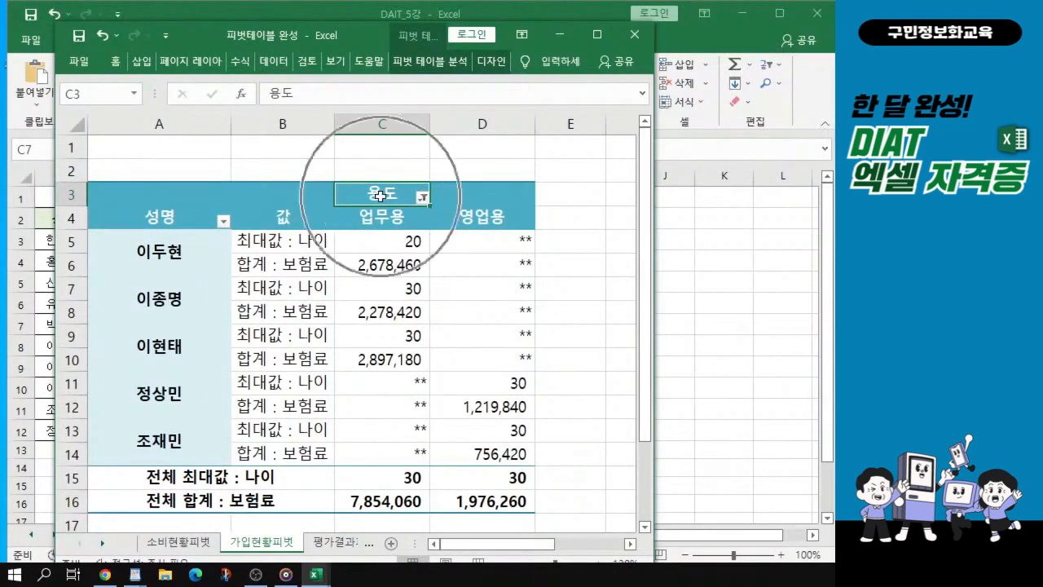
{"action": "left_click", "coordinate": [154, 222]}
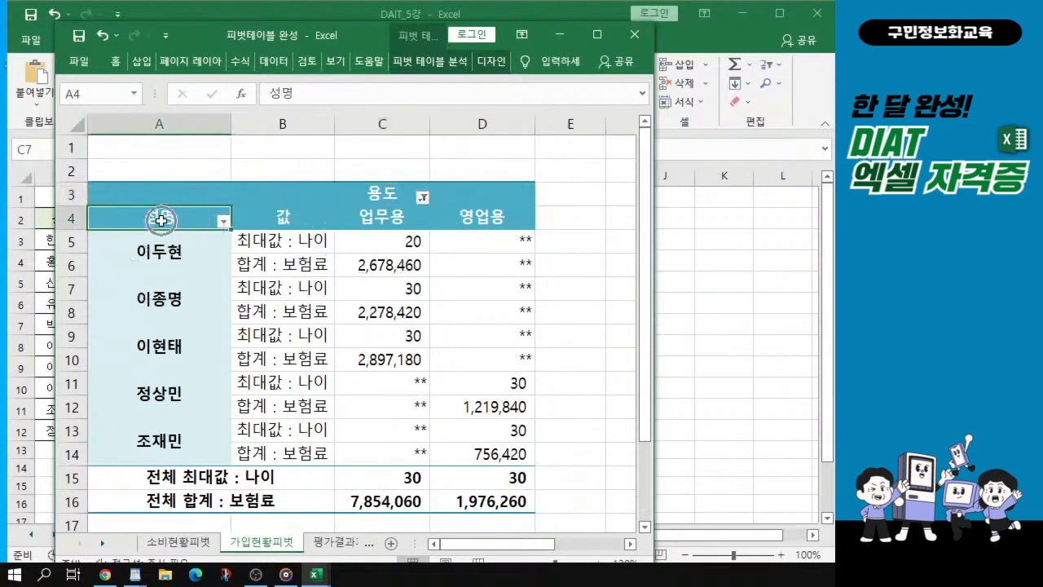
Examine the finished example's name rows, 업무용 and 영업용 columns and 최대값 : 나이 labels, and move its window out of view.
{"action": "left_click_drag", "start_coordinate": [158, 252], "coordinate": [453, 262]}
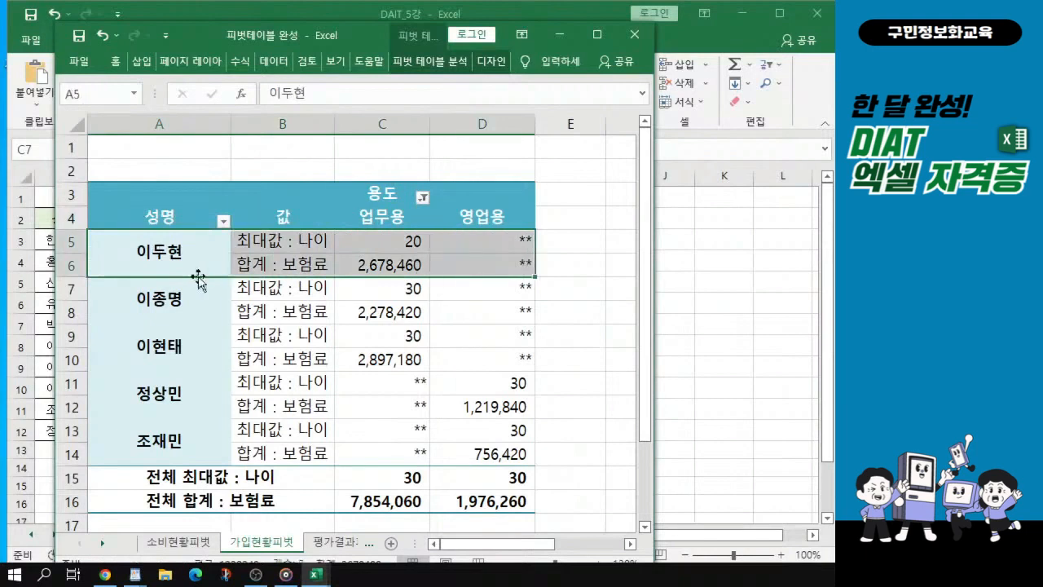
{"action": "left_click_drag", "start_coordinate": [145, 295], "coordinate": [265, 306]}
{"action": "left_click", "coordinate": [373, 196]}
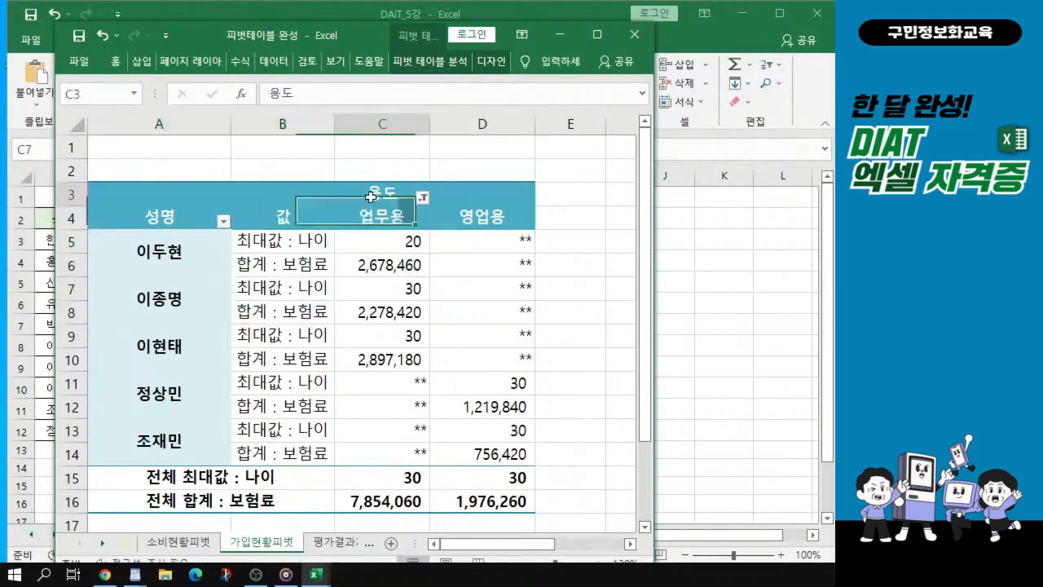
{"action": "left_click", "coordinate": [376, 201]}
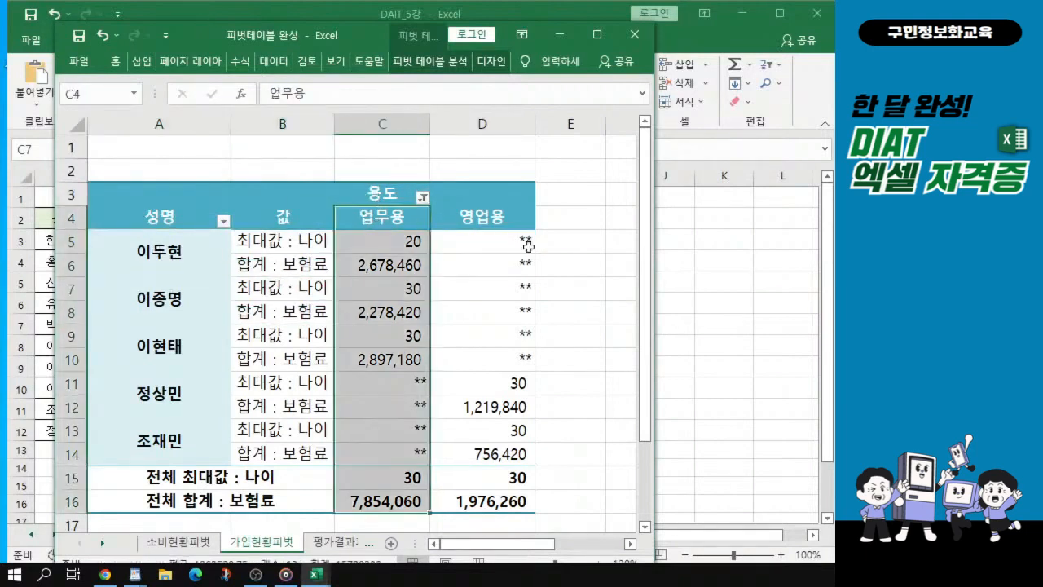
{"action": "left_click", "coordinate": [492, 212], "text": "ctrl"}
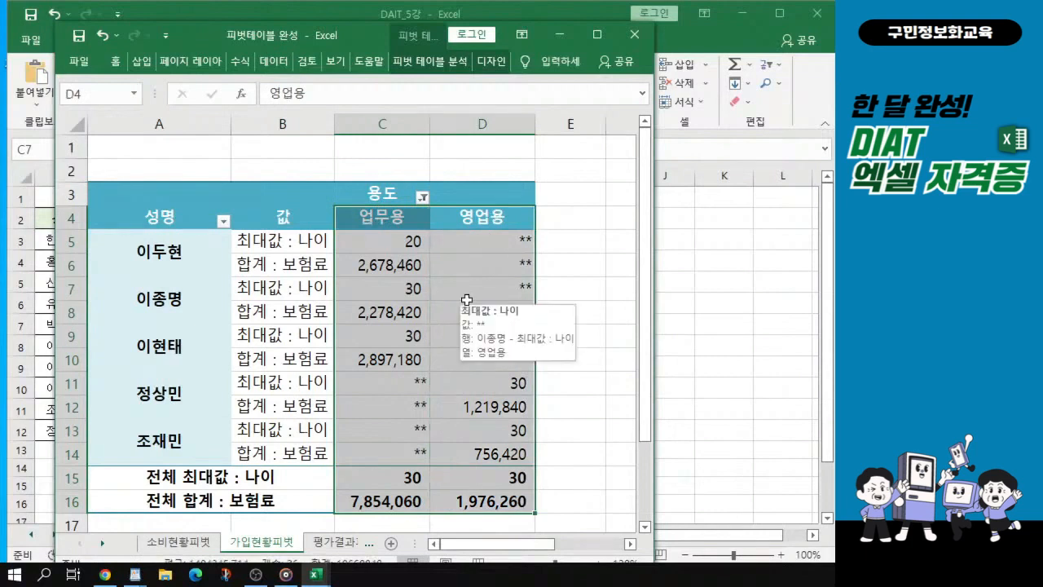
{"action": "left_click", "coordinate": [263, 241]}
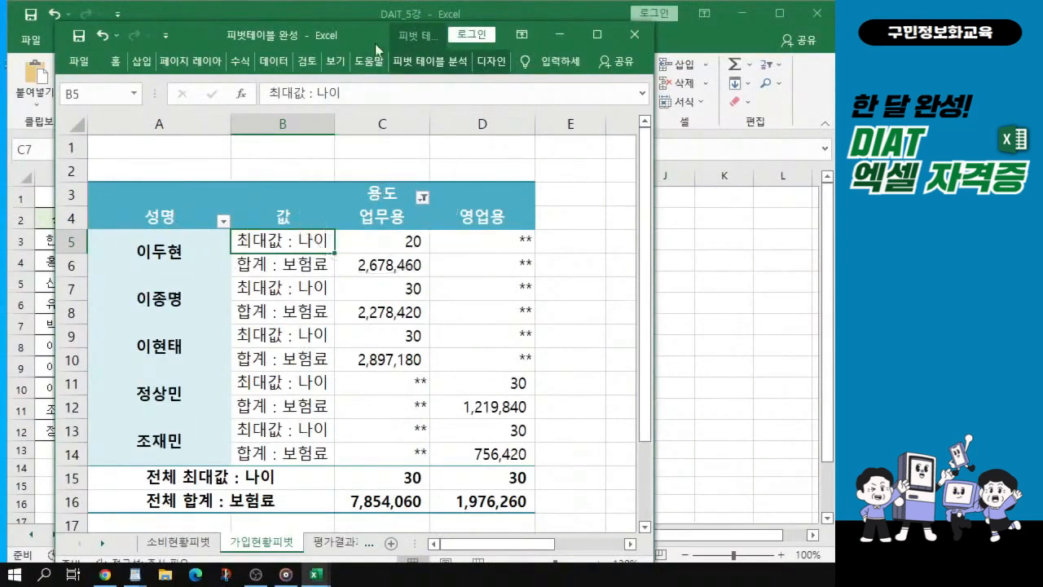
{"action": "left_click_drag", "start_coordinate": [368, 30], "coordinate": [347, 29]}
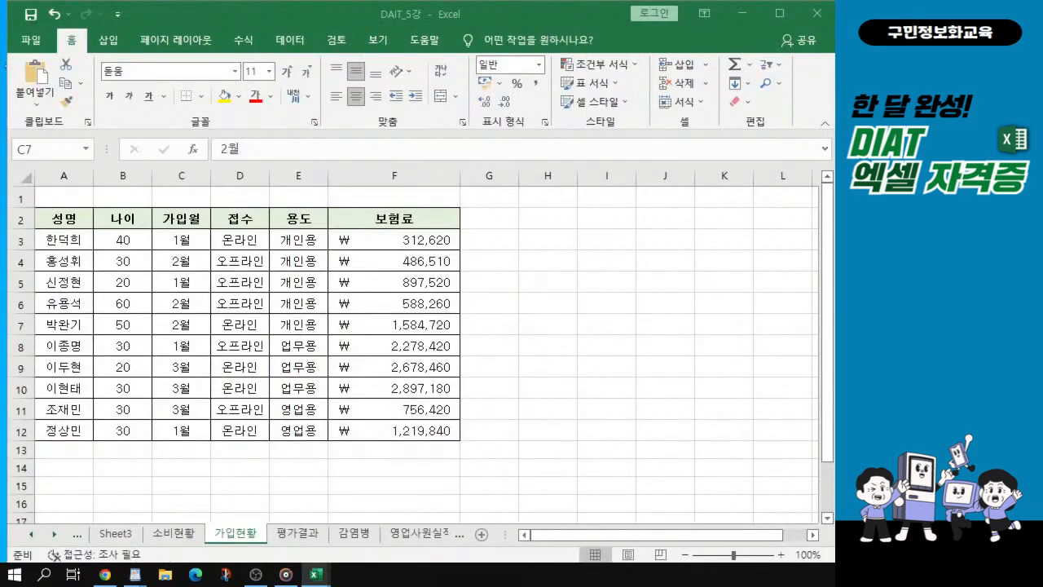
Insert a pivot table from the 가입현황 data range A2:F12 on a new worksheet.
{"action": "left_click", "coordinate": [852, 312]}
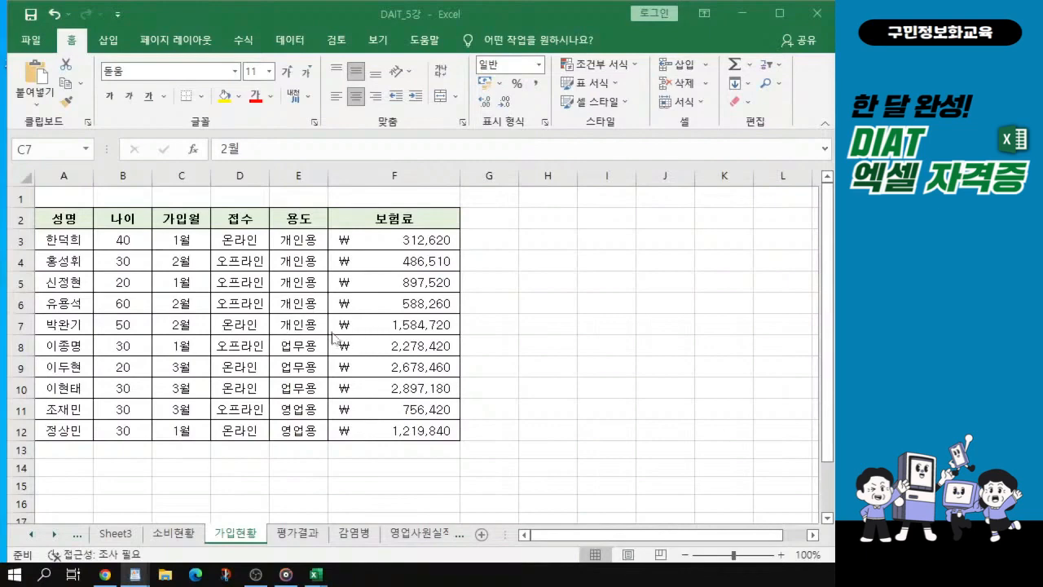
{"action": "left_click", "coordinate": [183, 315]}
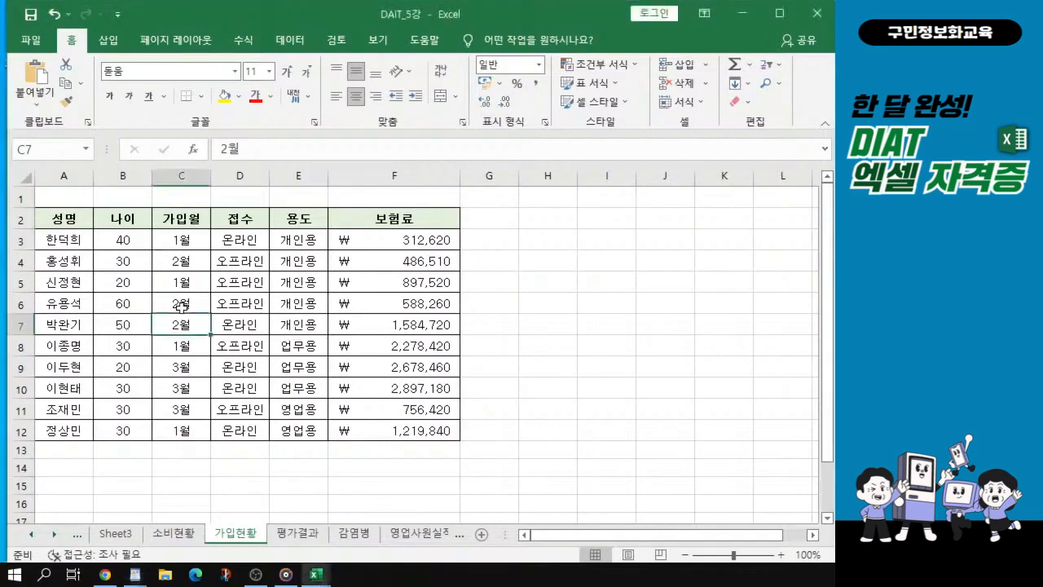
{"action": "scroll", "coordinate": [181, 305], "scroll_direction": "up", "scroll_amount": 2, "text": "ctrl"}
{"action": "left_click", "coordinate": [243, 305]}
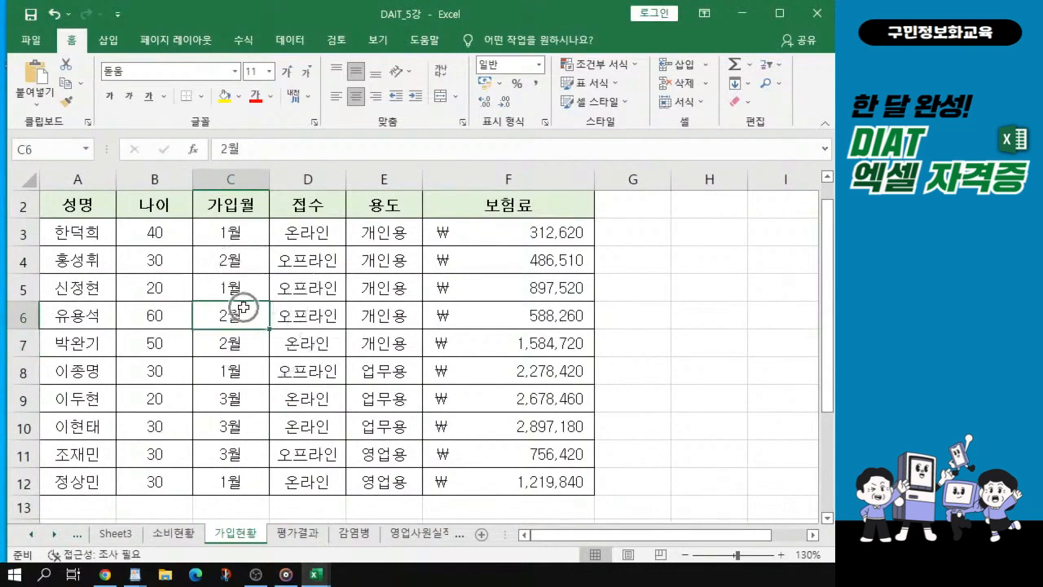
{"action": "left_click", "coordinate": [111, 47]}
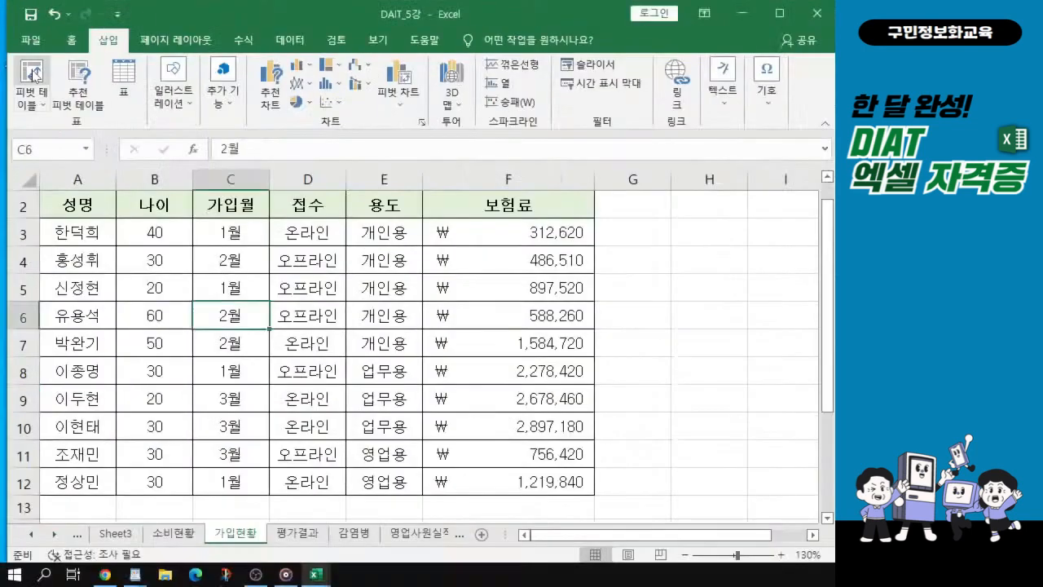
{"action": "left_click", "coordinate": [63, 145]}
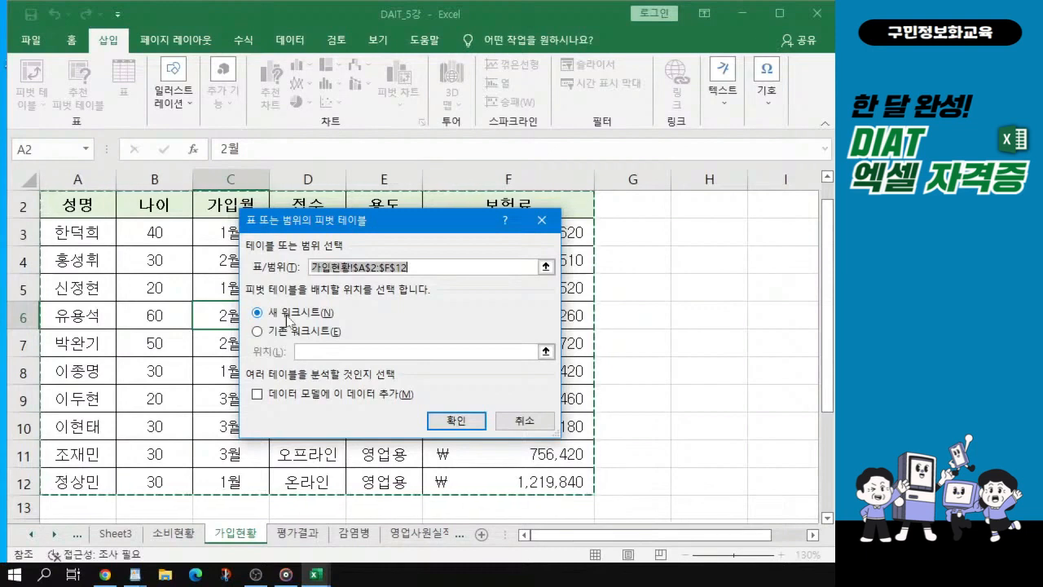
{"action": "left_click", "coordinate": [457, 422]}
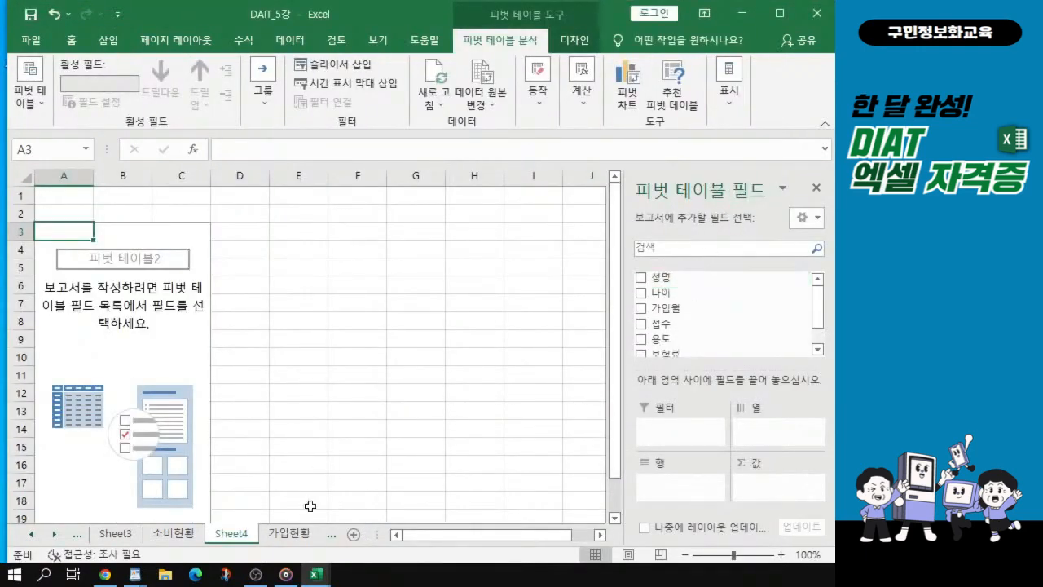
Rename the new pivot table sheet as 피벗테이블 정답2.
{"action": "left_click", "coordinate": [230, 538]}
{"action": "left_click", "coordinate": [230, 539]}
{"action": "double_click", "coordinate": [231, 538]}
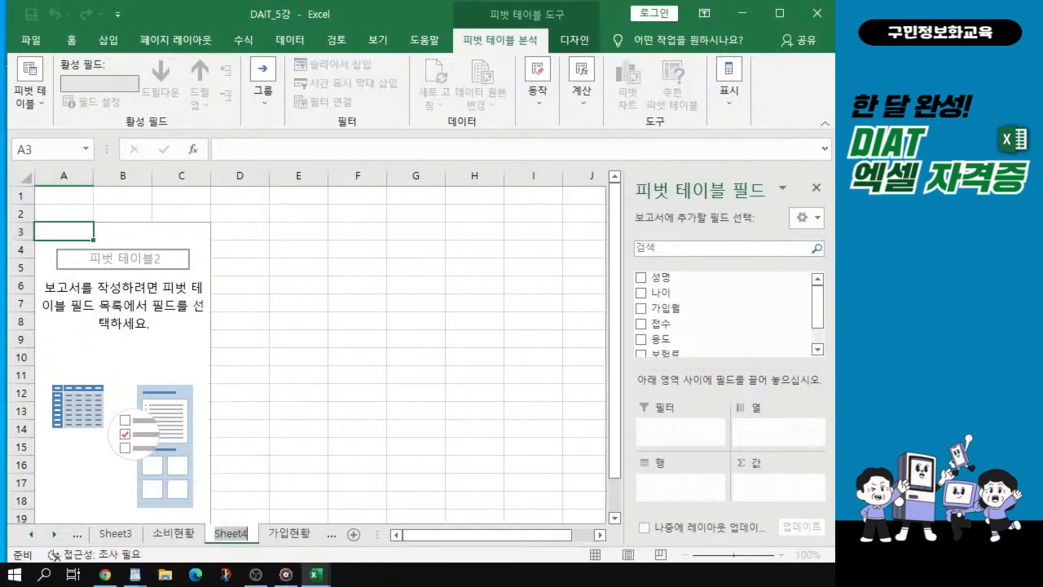
{"action": "type", "text": "ㅍㅣ버ㅅ"}
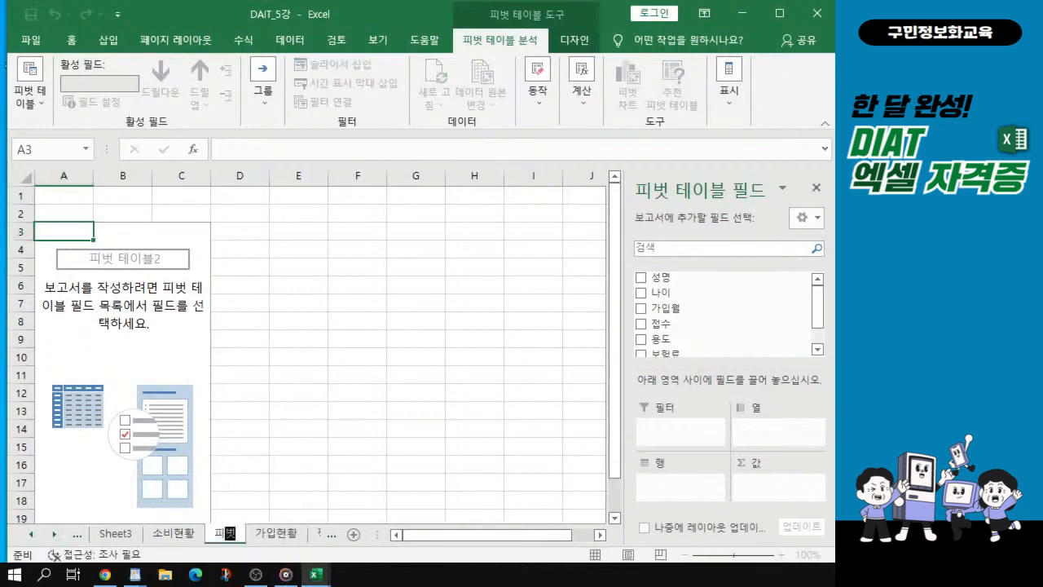
{"action": "type", "text": "ㅌㅔㅇㅣㅂㅡㄹ"}
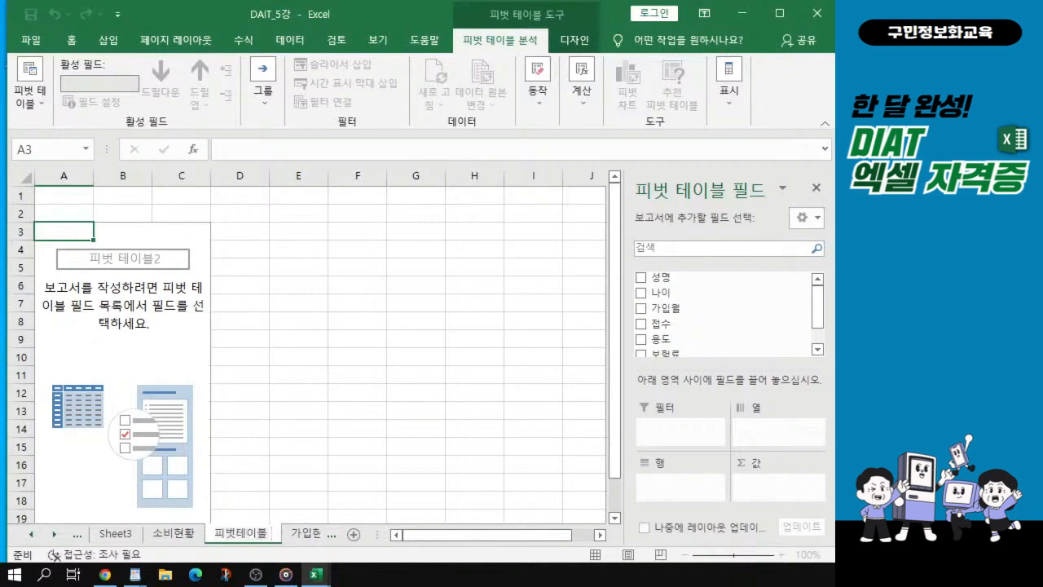
{"action": "type", "text": " ㅈㅓㅇㄷㅏㅂ"}
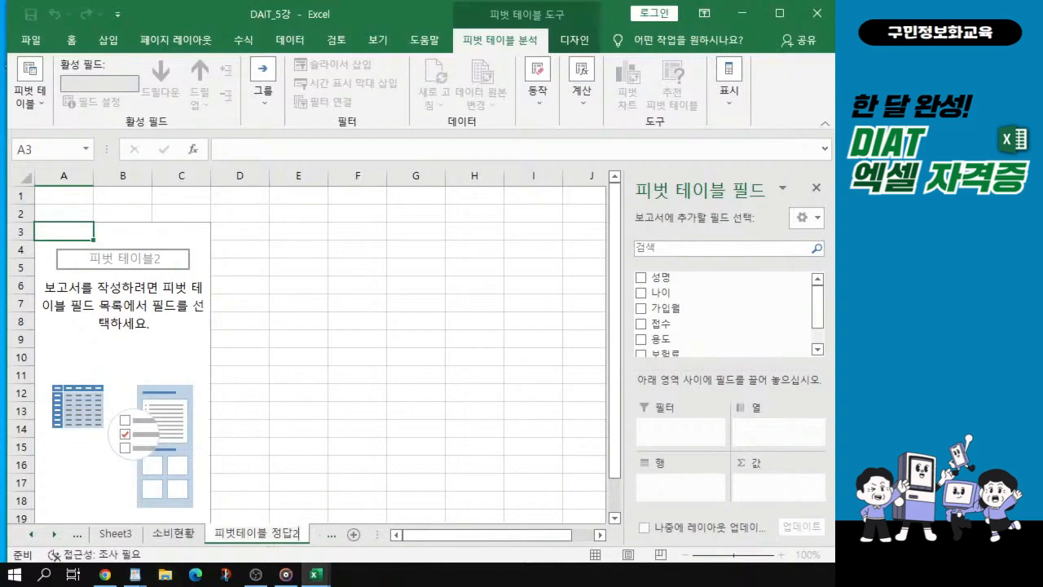
{"action": "key", "text": "ctrl+1"}
{"action": "left_click", "coordinate": [292, 515]}
{"action": "mouse_move", "coordinate": [107, 486]}
{"action": "left_mouse_down"}
{"action": "mouse_move", "coordinate": [294, 556]}
{"action": "mouse_move", "coordinate": [339, 560]}
{"action": "left_mouse_up"}
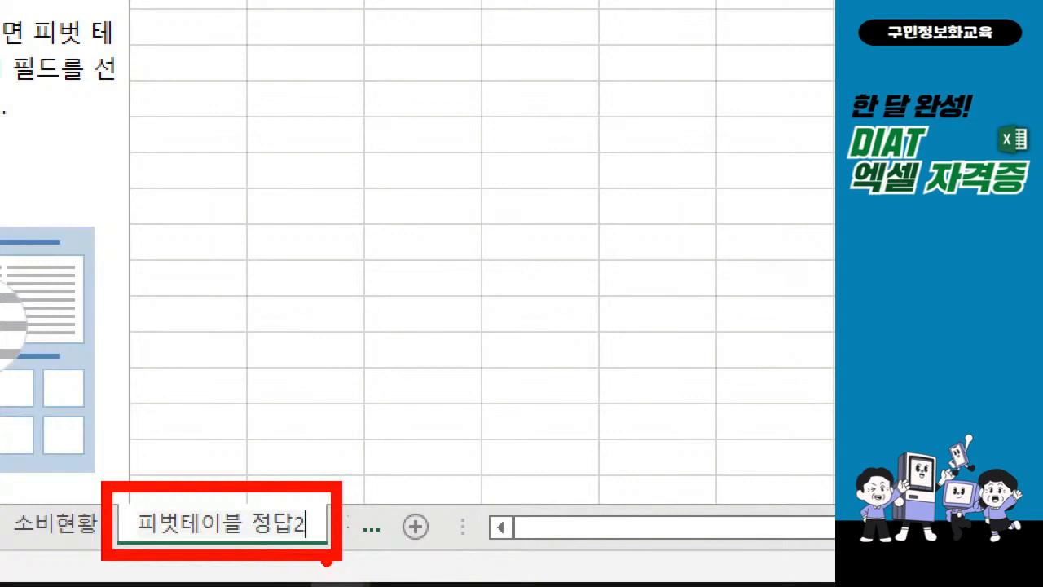
{"action": "key", "text": "Escape"}
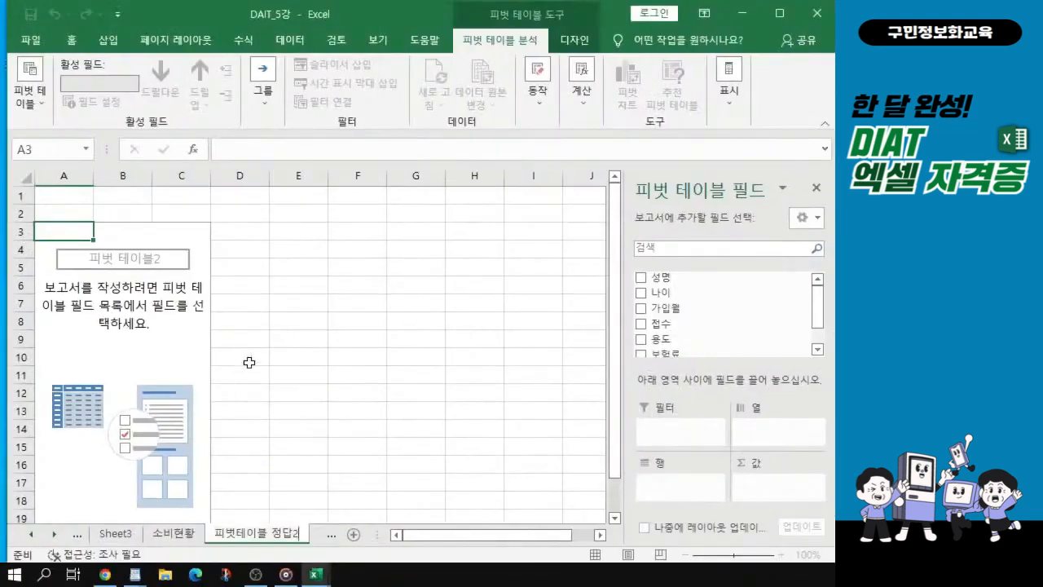
{"action": "left_click", "coordinate": [313, 475]}
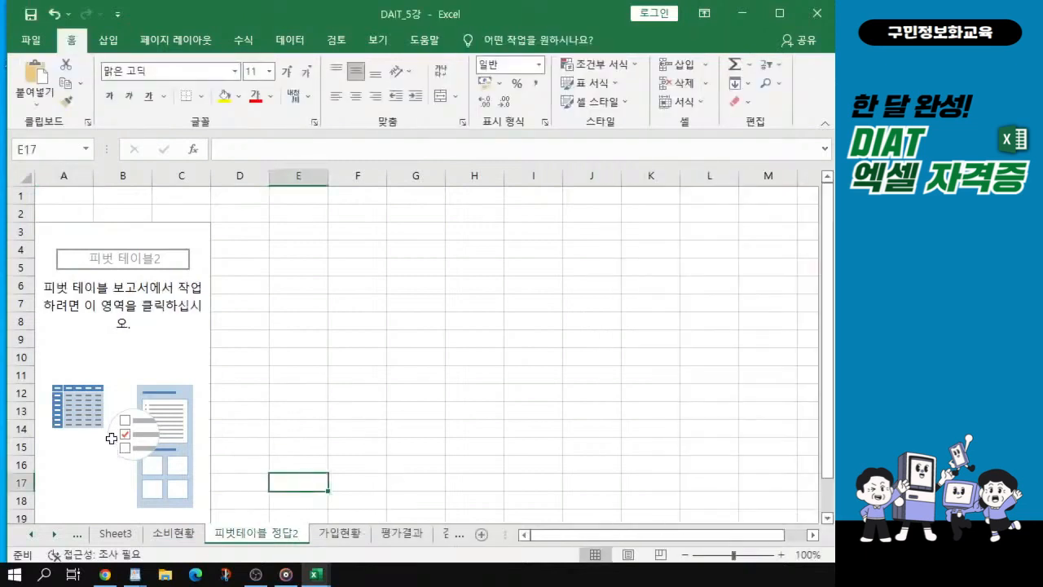
Activate the empty pivot table and place the 성명 field in its row area.
{"action": "left_click", "coordinate": [90, 344]}
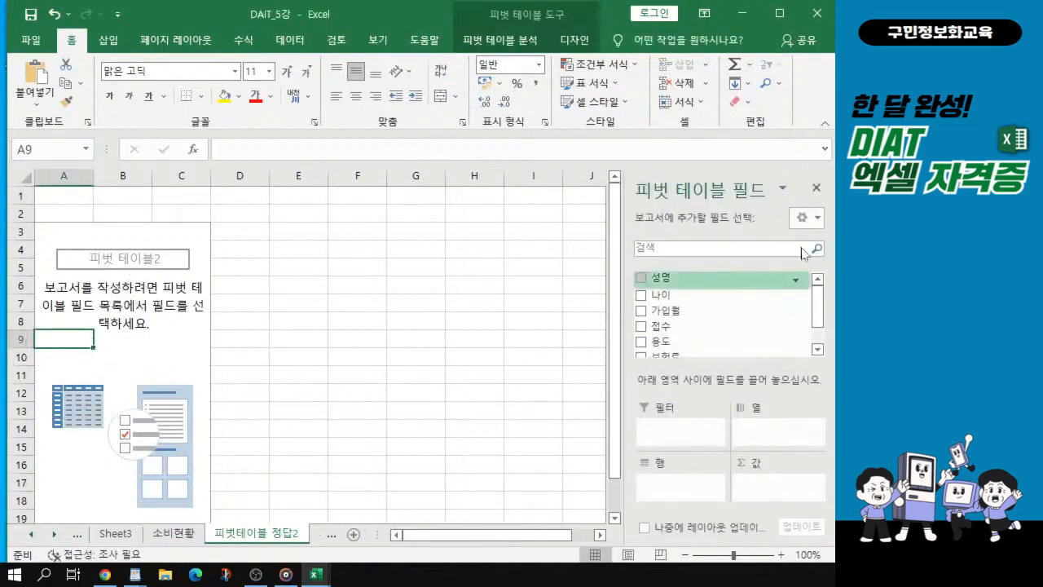
{"action": "left_click", "coordinate": [736, 265]}
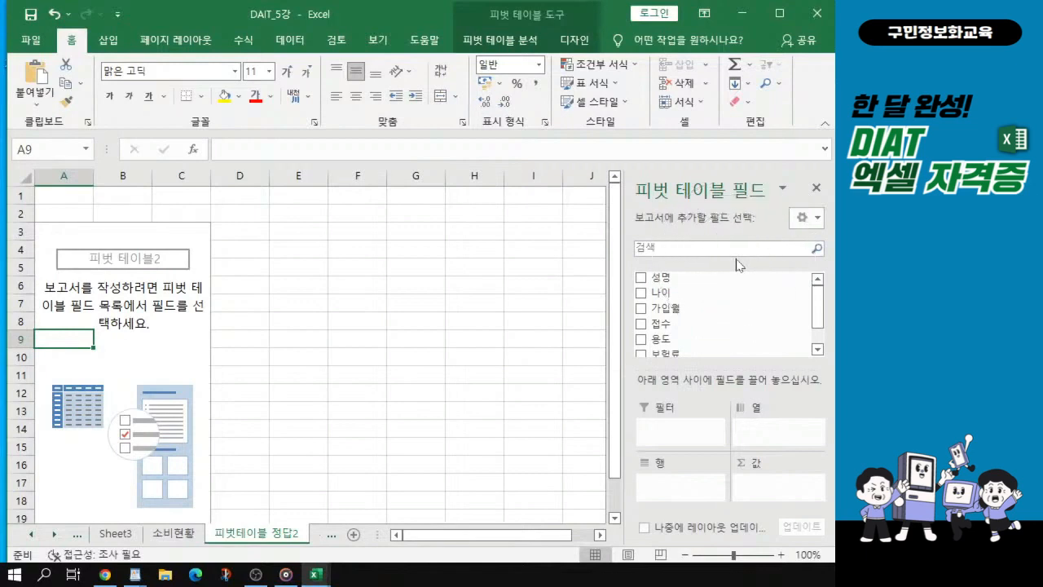
{"action": "left_click", "coordinate": [668, 277]}
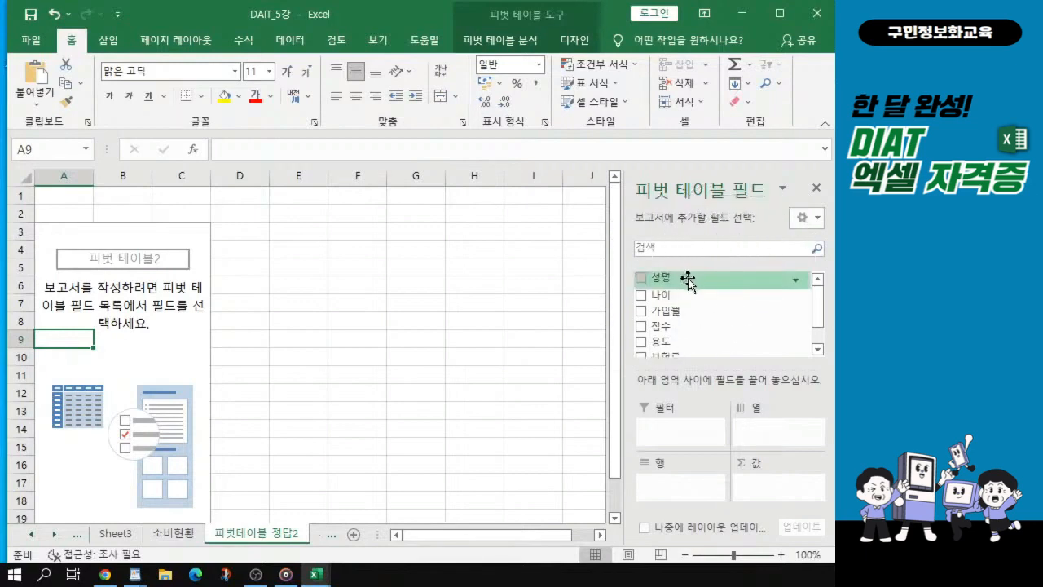
{"action": "left_click", "coordinate": [686, 279]}
{"action": "left_click_drag", "start_coordinate": [687, 280], "coordinate": [689, 502]}
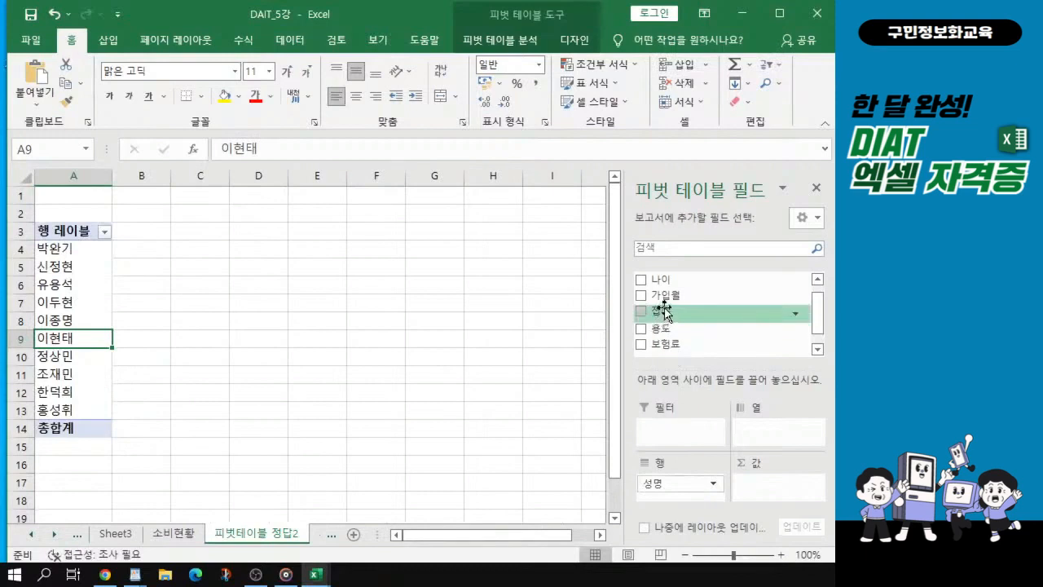
Place the 용도 field in the pivot table's column area.
{"action": "scroll", "coordinate": [665, 312], "scroll_direction": "up", "scroll_amount": 1}
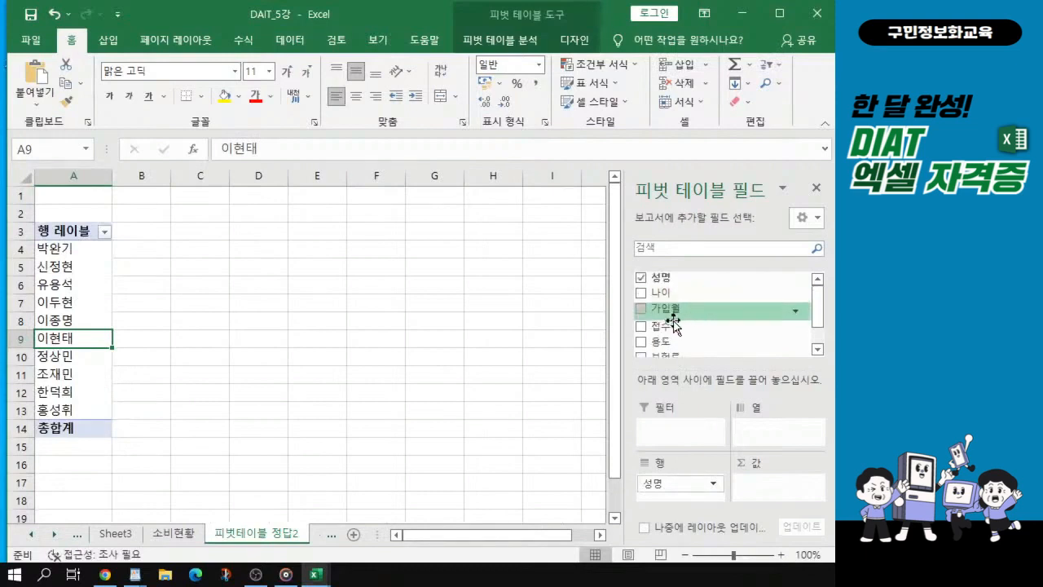
{"action": "scroll", "coordinate": [671, 320], "scroll_direction": "down", "scroll_amount": 2}
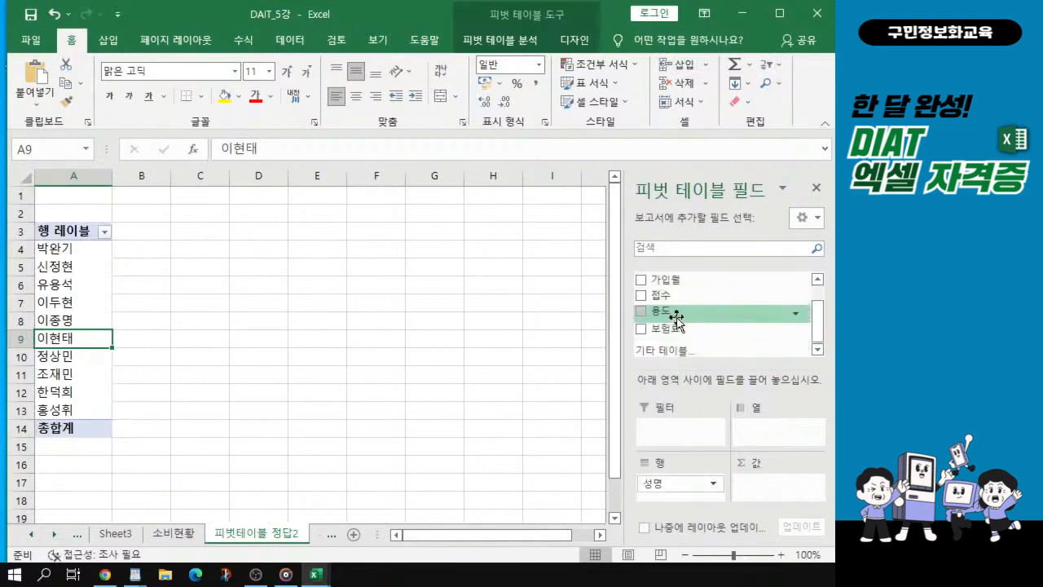
{"action": "key", "text": "ctrl"}
{"action": "key", "text": "ctrl"}
{"action": "left_click_drag", "start_coordinate": [685, 312], "coordinate": [760, 435]}
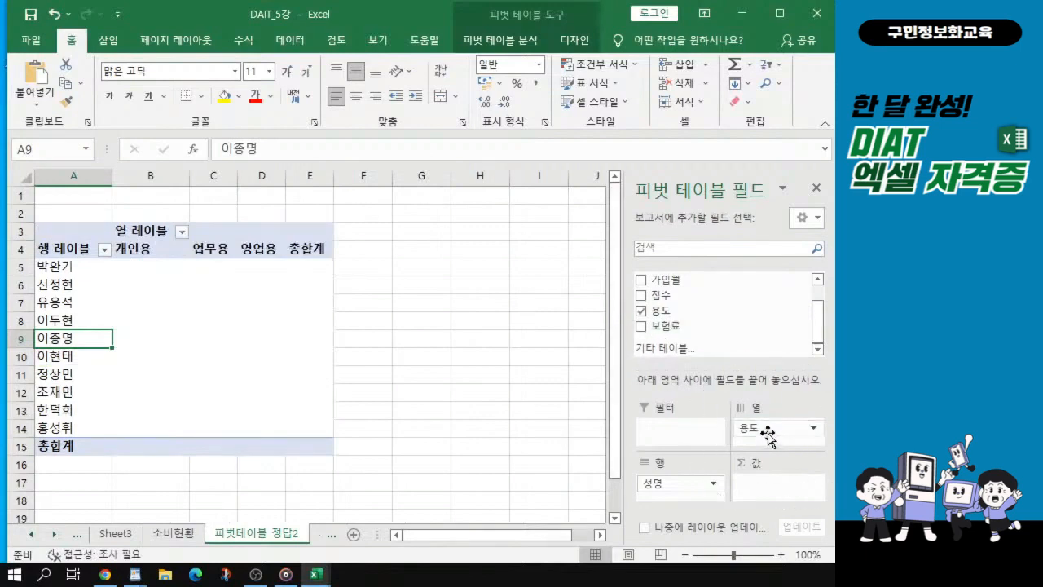
Place the 나이 and 보험료 fields in the pivot table's values area.
{"action": "key", "text": "ctrl"}
{"action": "key", "text": "alt+Tab"}
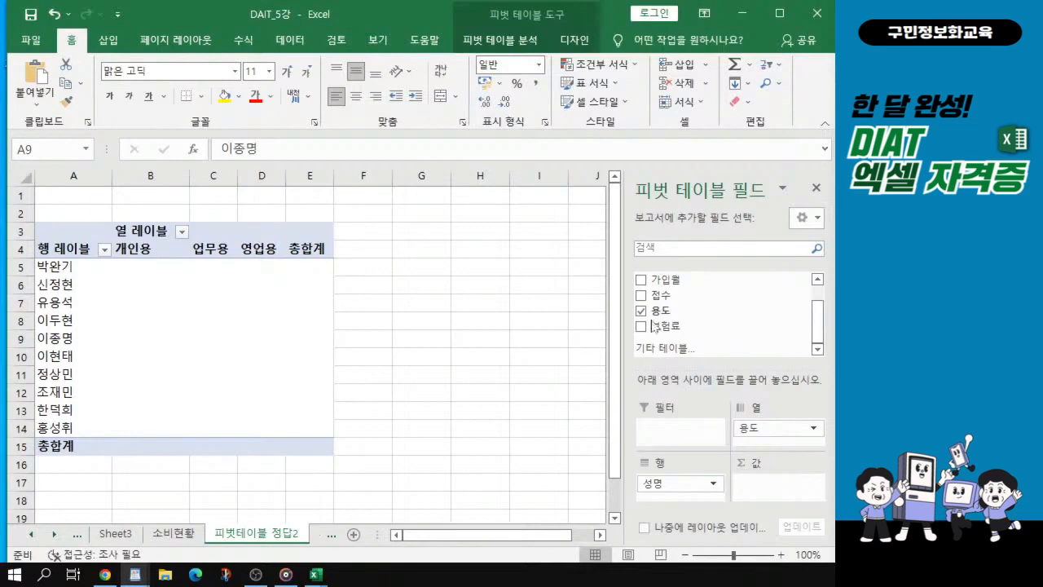
{"action": "scroll", "coordinate": [655, 327], "scroll_direction": "up", "scroll_amount": 2}
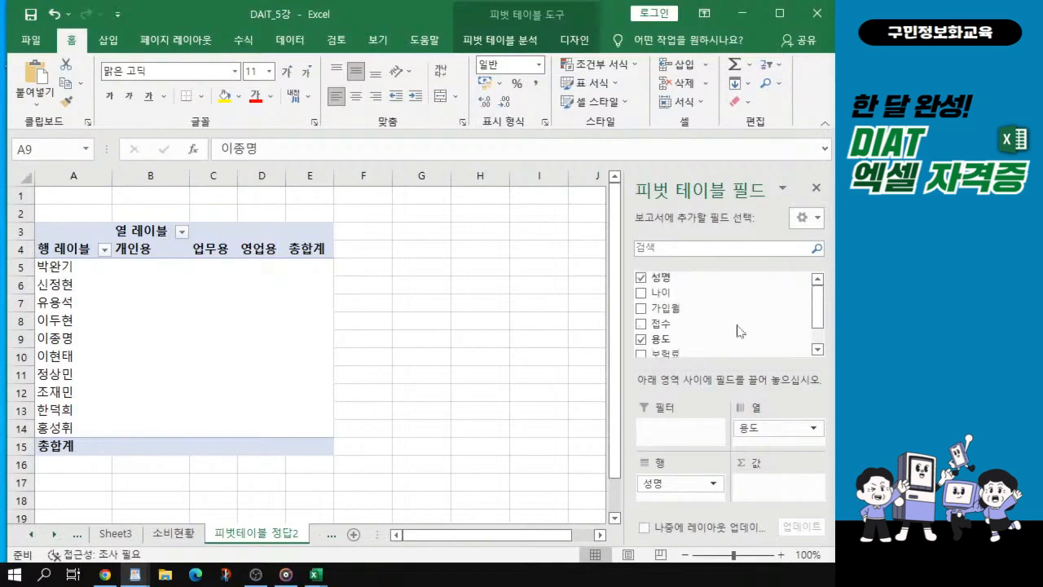
{"action": "left_click", "coordinate": [656, 295]}
{"action": "key", "text": "ctrl"}
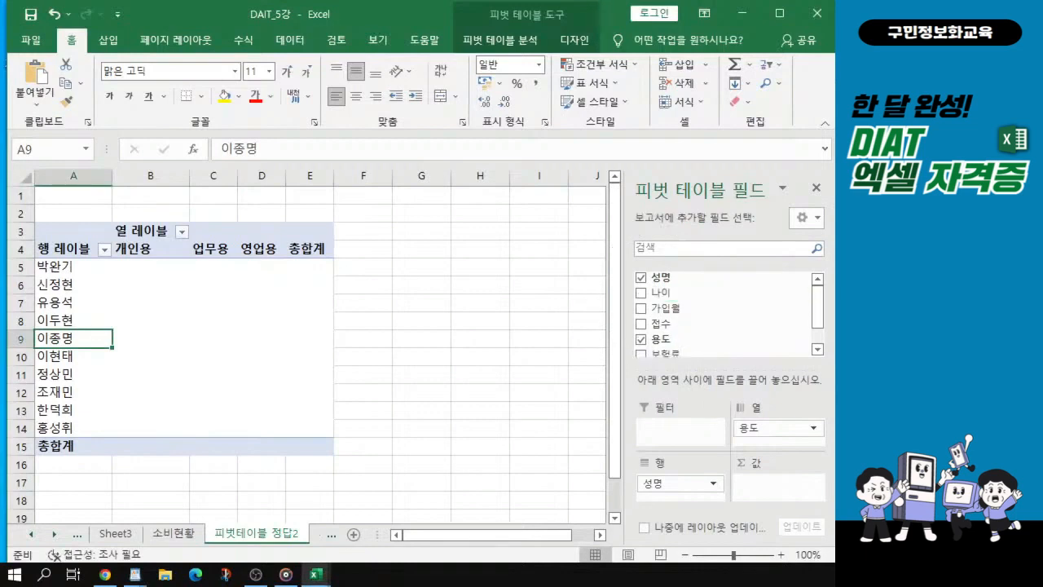
{"action": "mouse_move", "coordinate": [819, 308]}
{"action": "left_mouse_down"}
{"action": "mouse_move", "coordinate": [822, 324]}
{"action": "mouse_move", "coordinate": [826, 297]}
{"action": "left_mouse_up"}
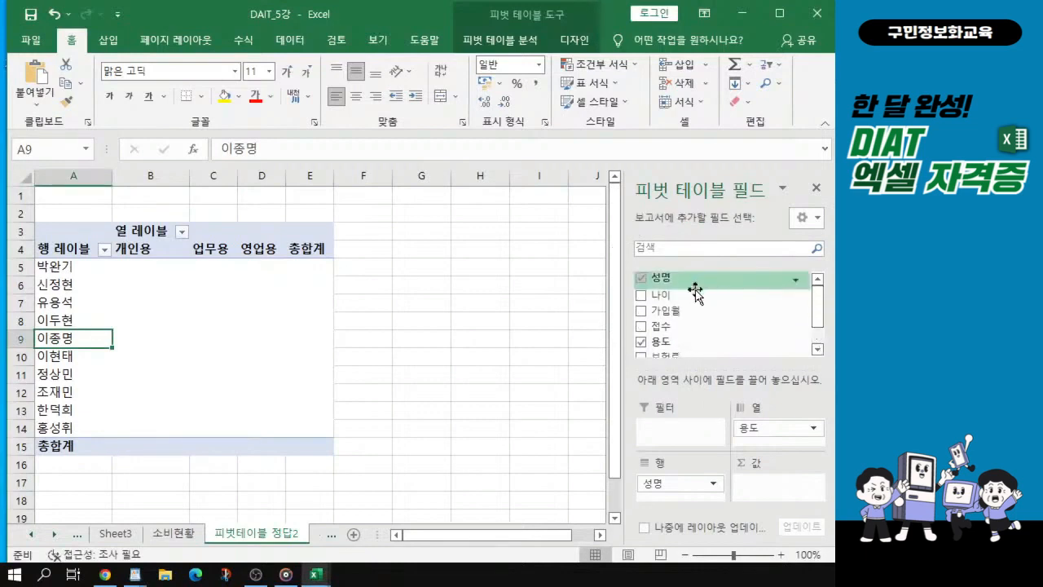
{"action": "key", "text": "ctrl"}
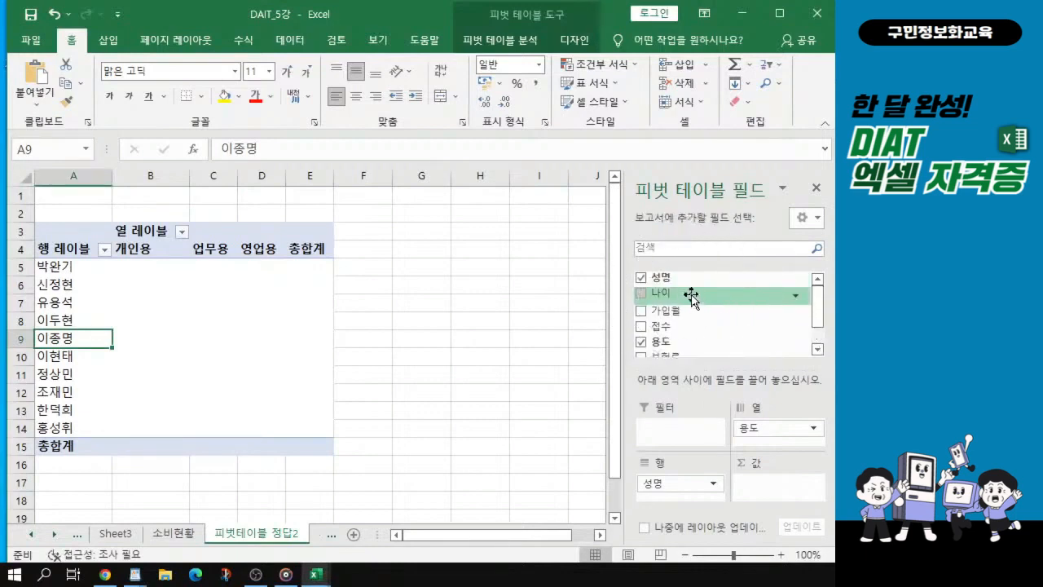
{"action": "left_click_drag", "start_coordinate": [691, 295], "coordinate": [761, 492]}
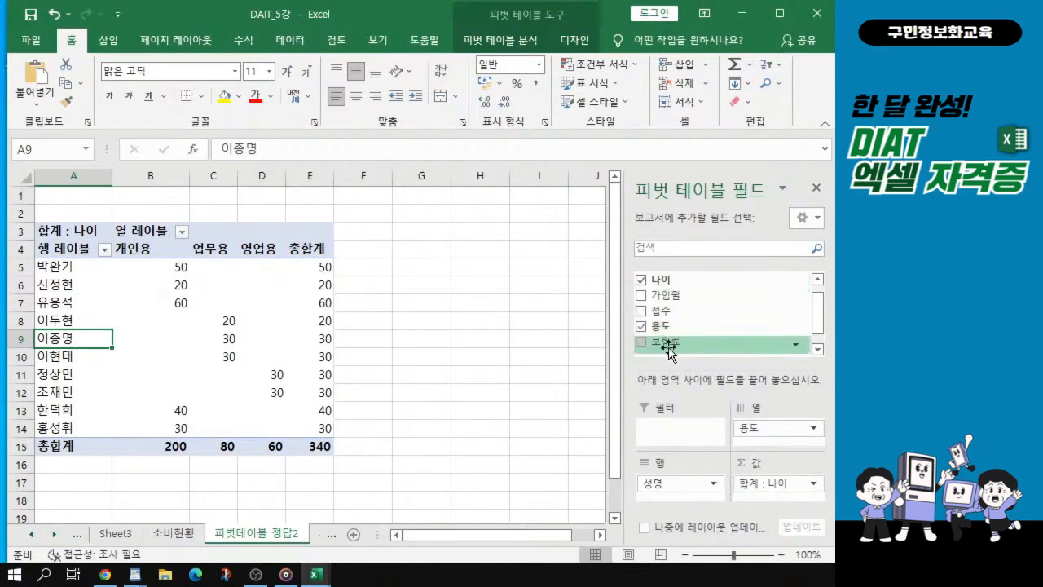
{"action": "left_click_drag", "start_coordinate": [816, 324], "coordinate": [816, 340]}
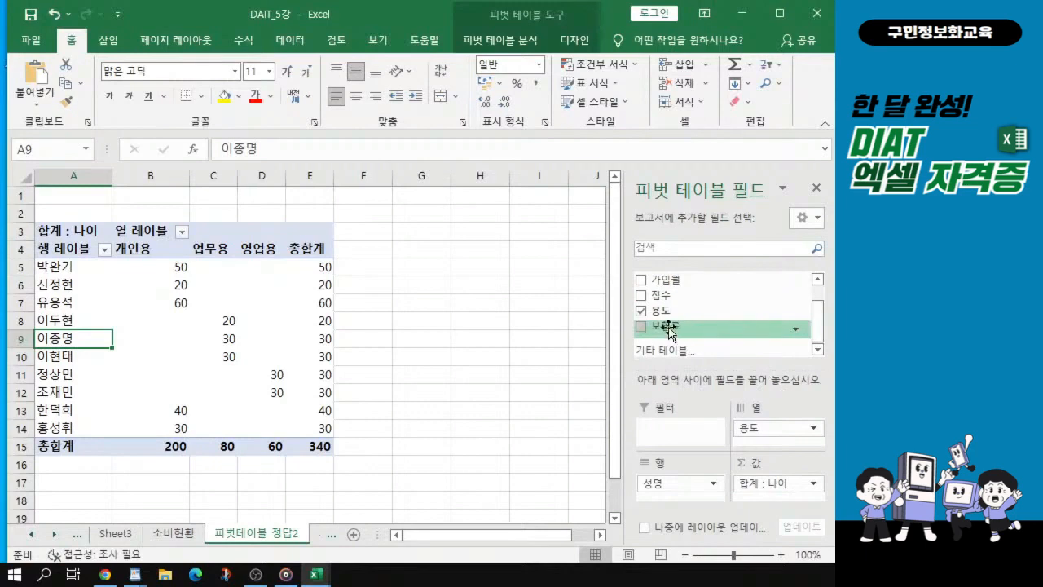
{"action": "left_click_drag", "start_coordinate": [694, 328], "coordinate": [760, 495]}
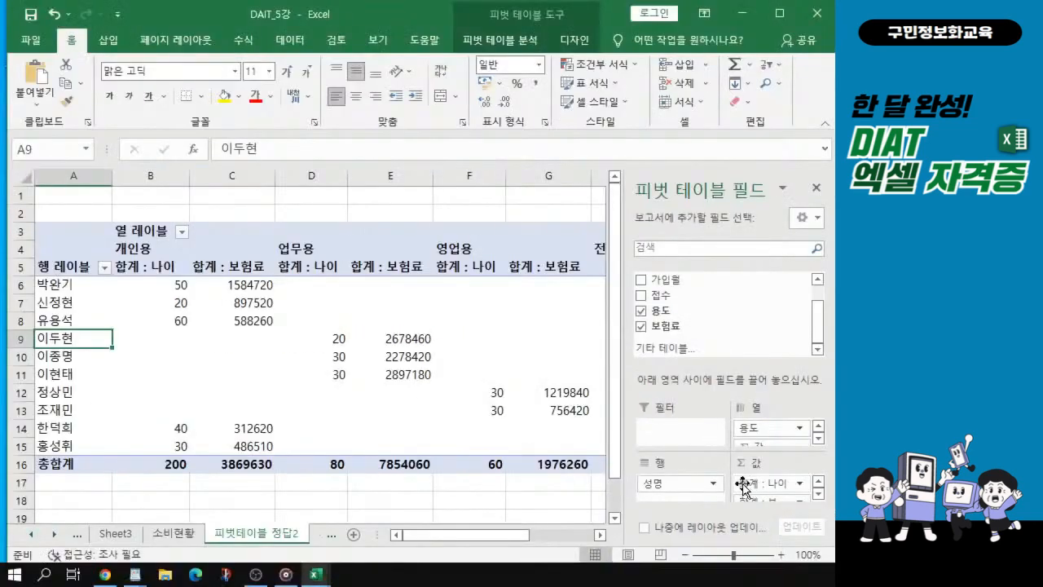
Change the summary function of the 나이 value field to 최대.
{"action": "left_click", "coordinate": [711, 489]}
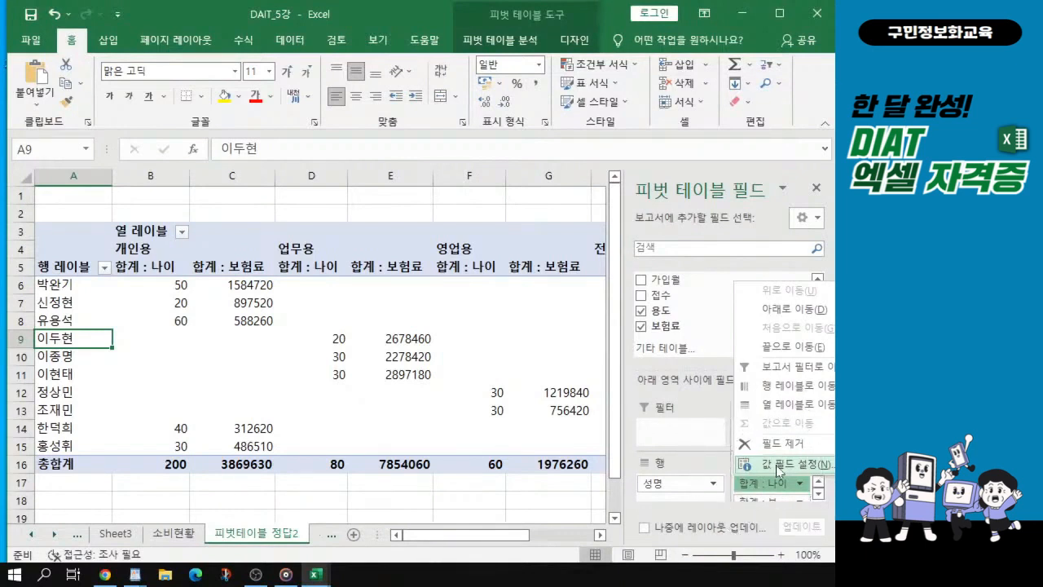
{"action": "left_click", "coordinate": [778, 463]}
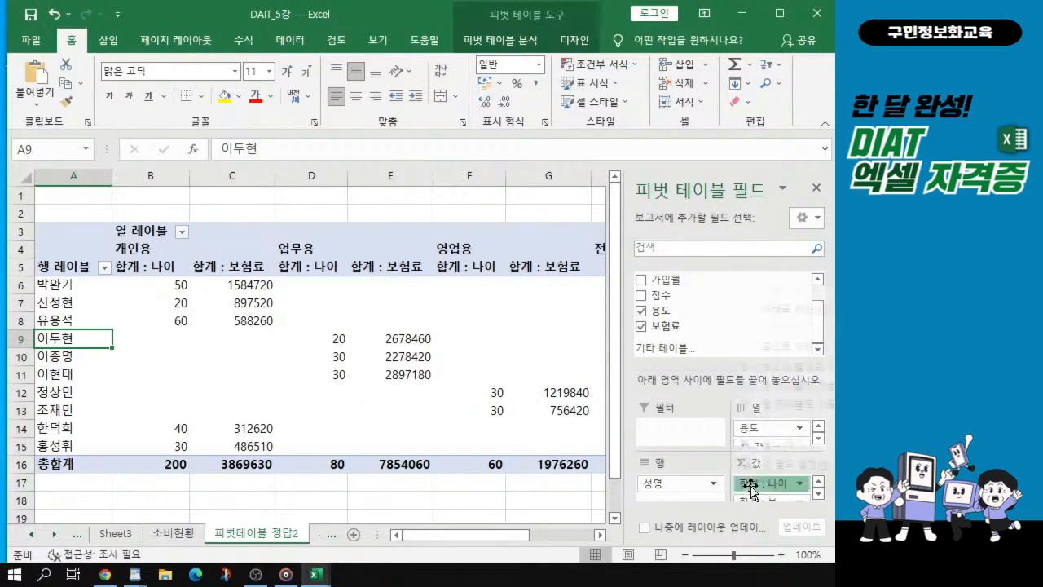
{"action": "left_click", "coordinate": [769, 481]}
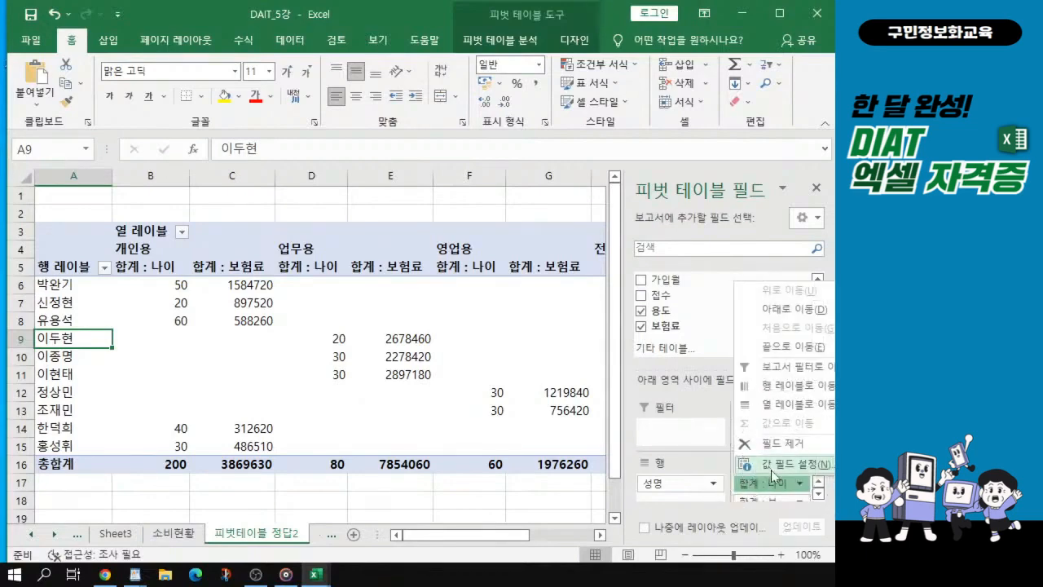
{"action": "left_click", "coordinate": [772, 471]}
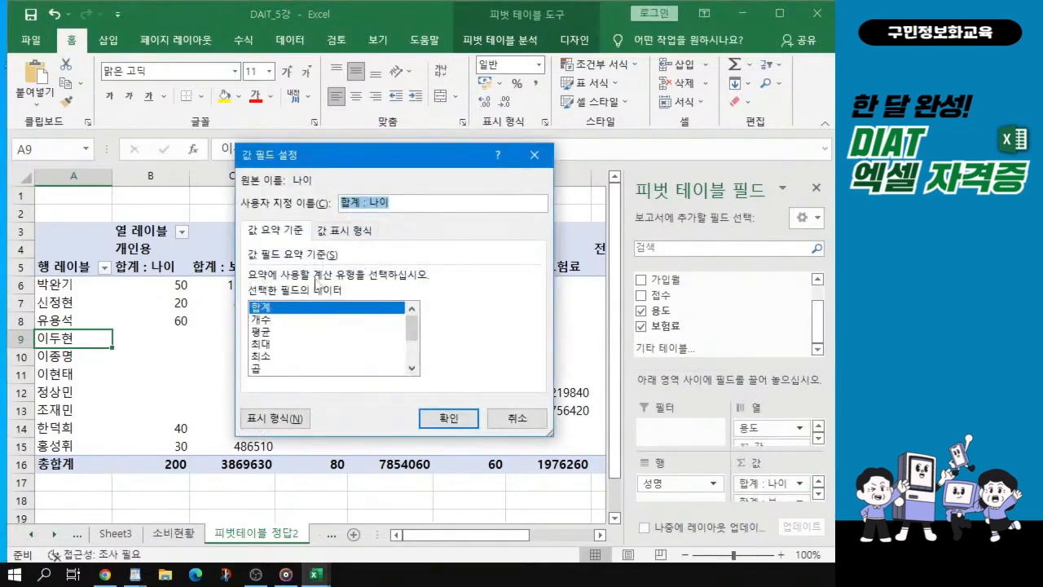
{"action": "left_click", "coordinate": [263, 345]}
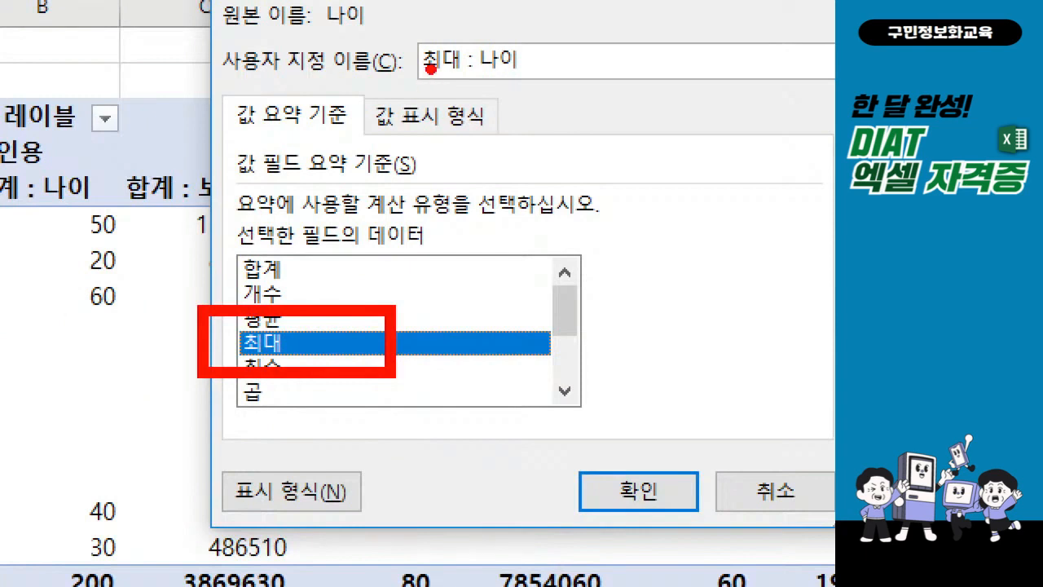
{"action": "left_click_drag", "start_coordinate": [405, 85], "coordinate": [484, 85]}
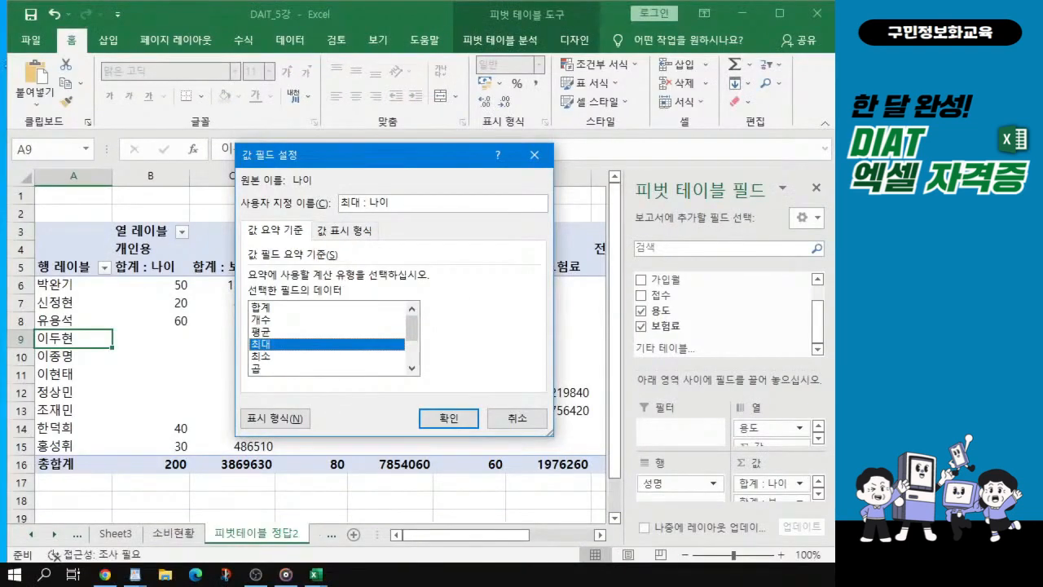
{"action": "left_click", "coordinate": [444, 419]}
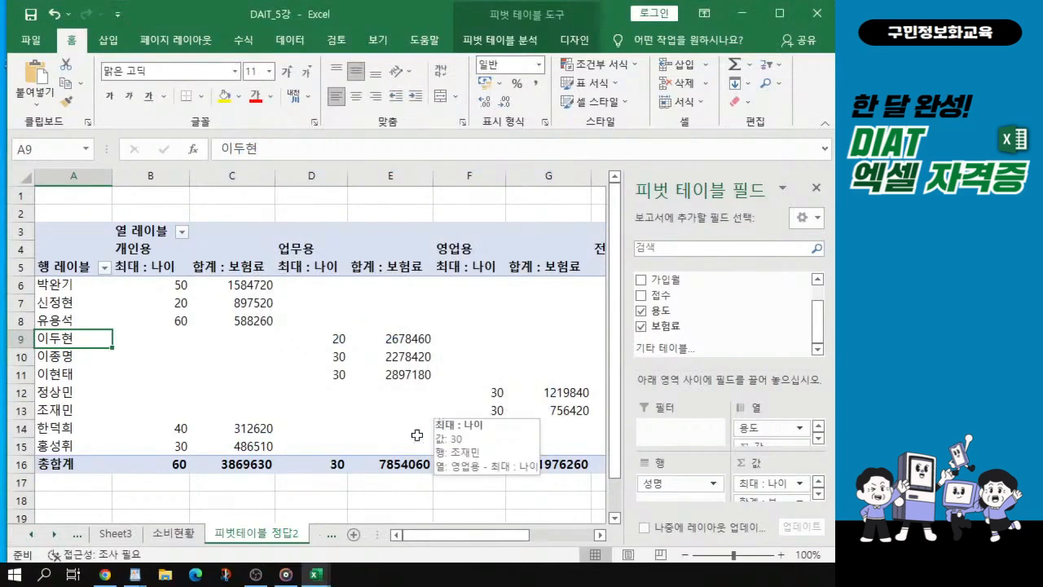
Compare the 나이 value label in cell B5 with the one in the finished example workbook 피벗테이블 완성.
{"action": "left_click_drag", "start_coordinate": [1, 424], "coordinate": [419, 61]}
{"action": "left_click", "coordinate": [402, 262]}
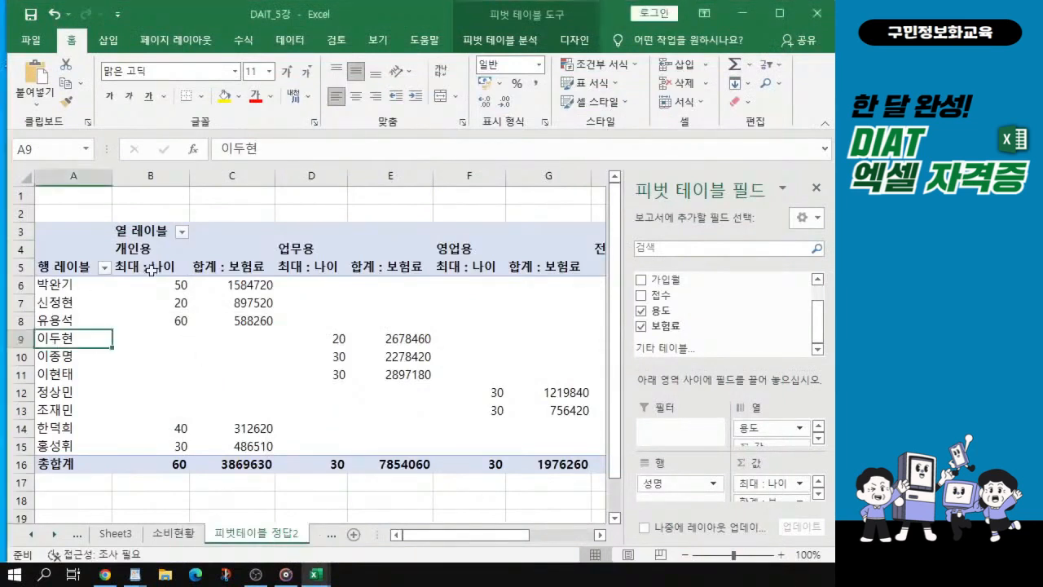
{"action": "left_click", "coordinate": [150, 267]}
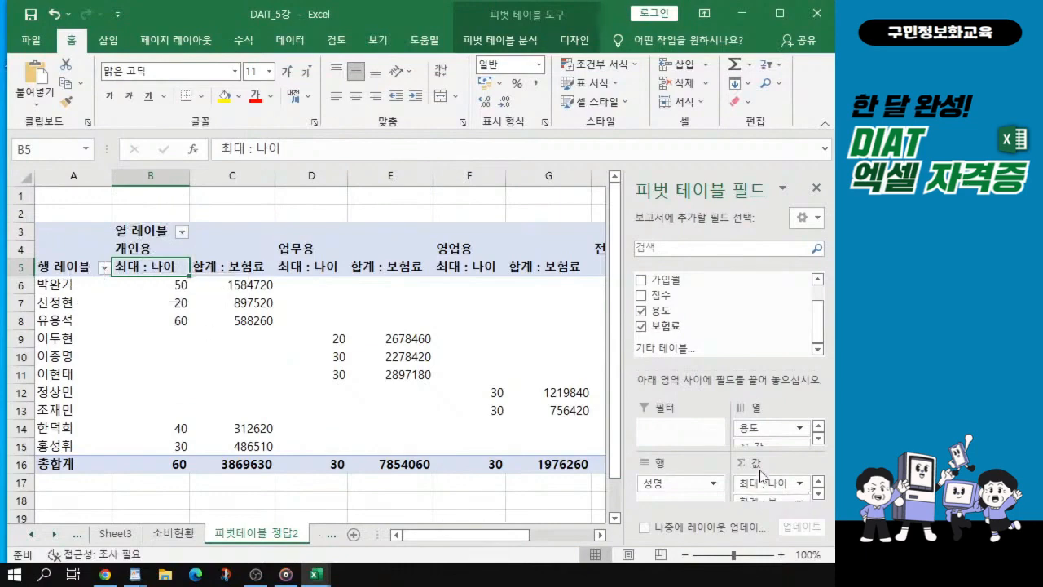
{"action": "left_click_drag", "start_coordinate": [2, 310], "coordinate": [299, 71]}
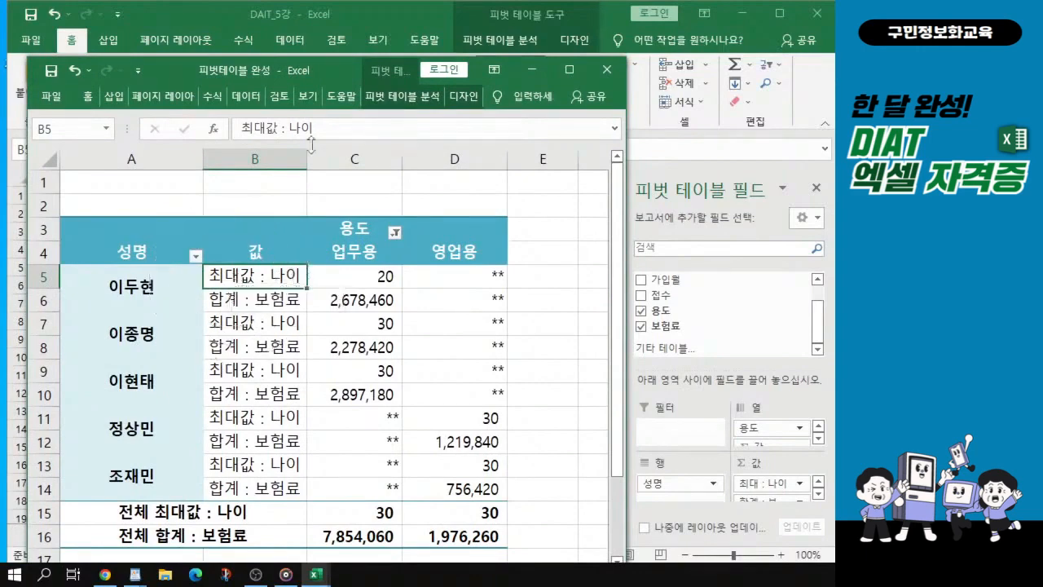
{"action": "left_click_drag", "start_coordinate": [340, 65], "coordinate": [2, 309]}
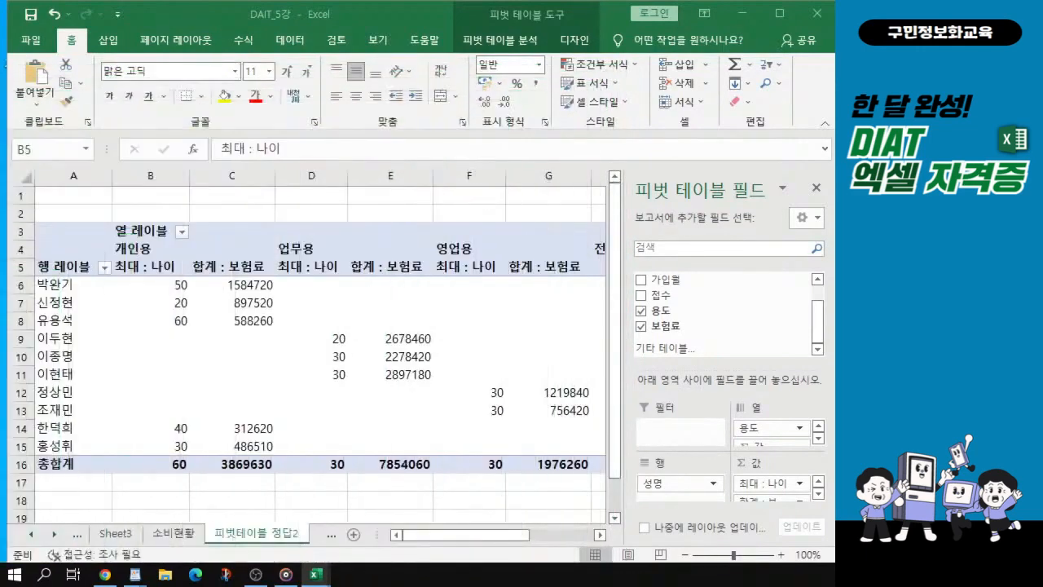
{"action": "key", "text": "ctrl+1"}
{"action": "left_click", "coordinate": [749, 466]}
{"action": "mouse_move", "coordinate": [726, 468]}
{"action": "left_mouse_down"}
{"action": "mouse_move", "coordinate": [746, 494]}
{"action": "mouse_move", "coordinate": [796, 453]}
{"action": "left_mouse_up"}
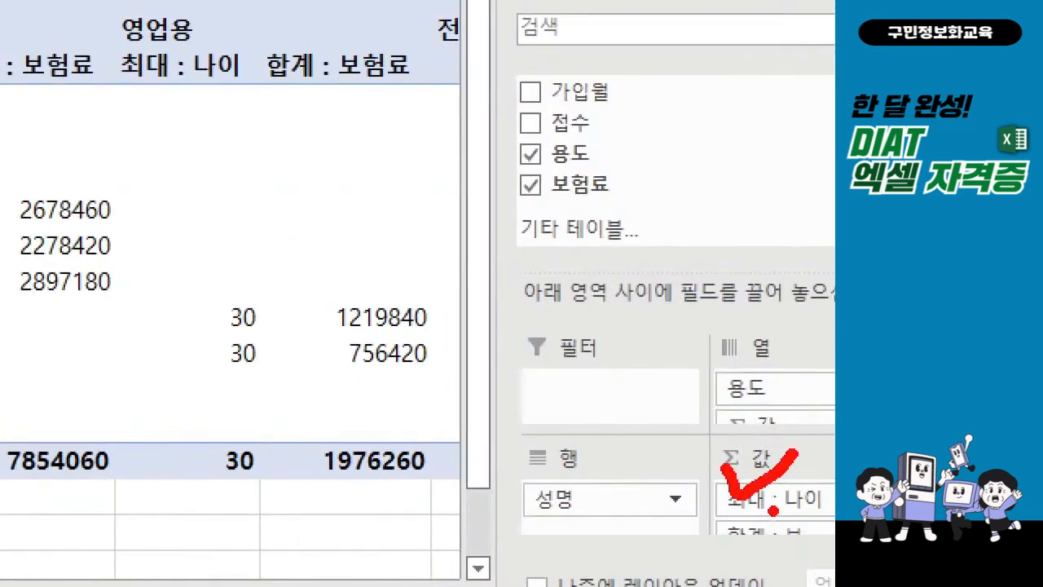
{"action": "key", "text": "Escape"}
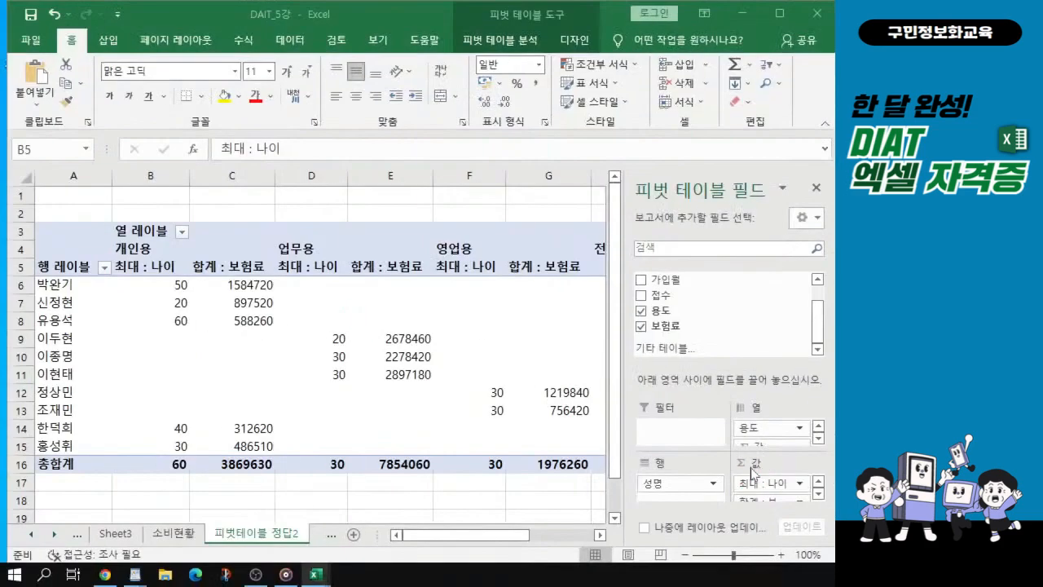
Set the custom name of the 나이 value field to 최대값 : 나이.
{"action": "left_click", "coordinate": [745, 483]}
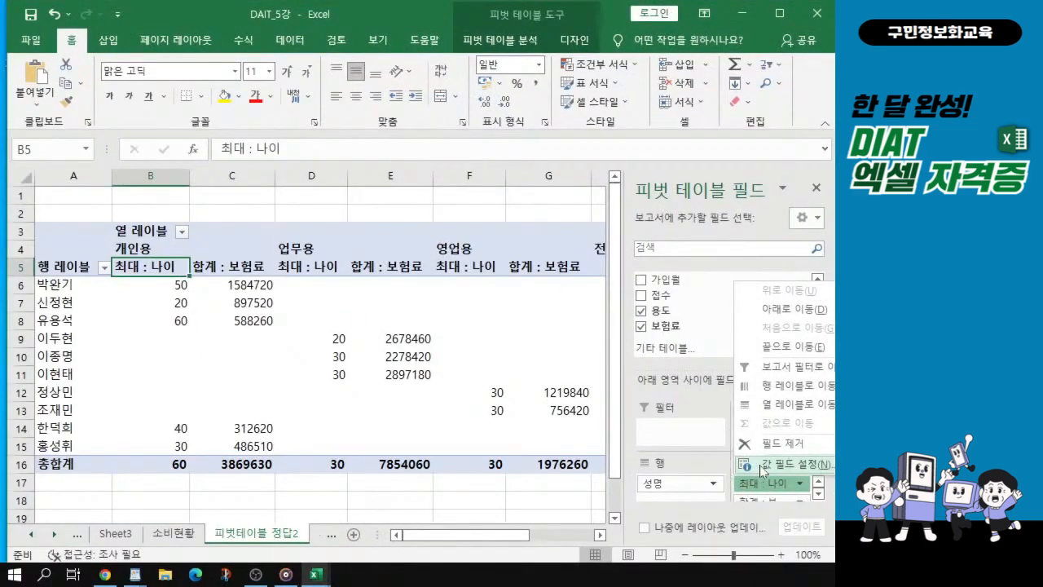
{"action": "left_click", "coordinate": [762, 465]}
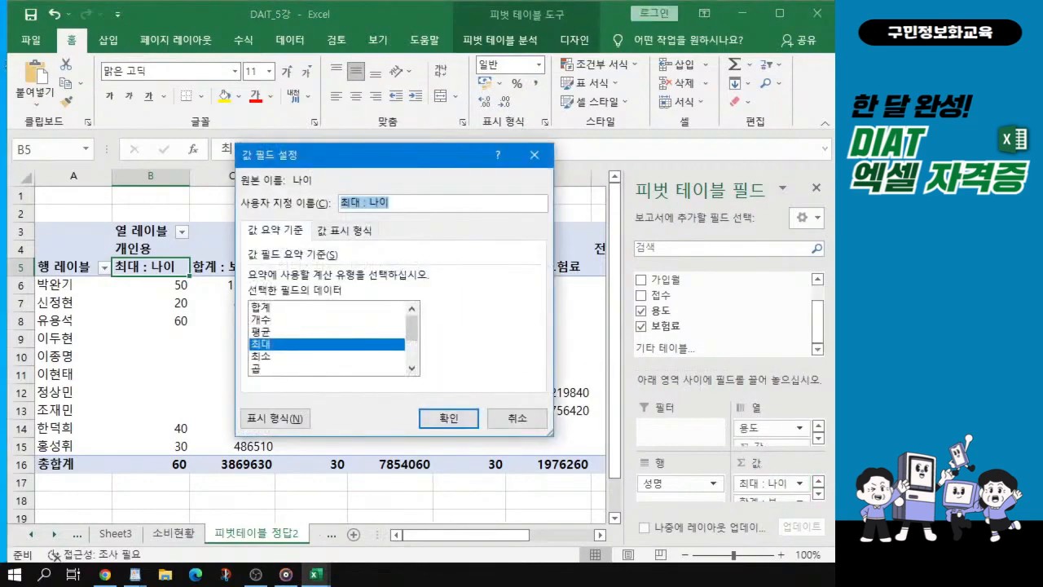
{"action": "left_click", "coordinate": [361, 203]}
{"action": "type", "text": "가"}
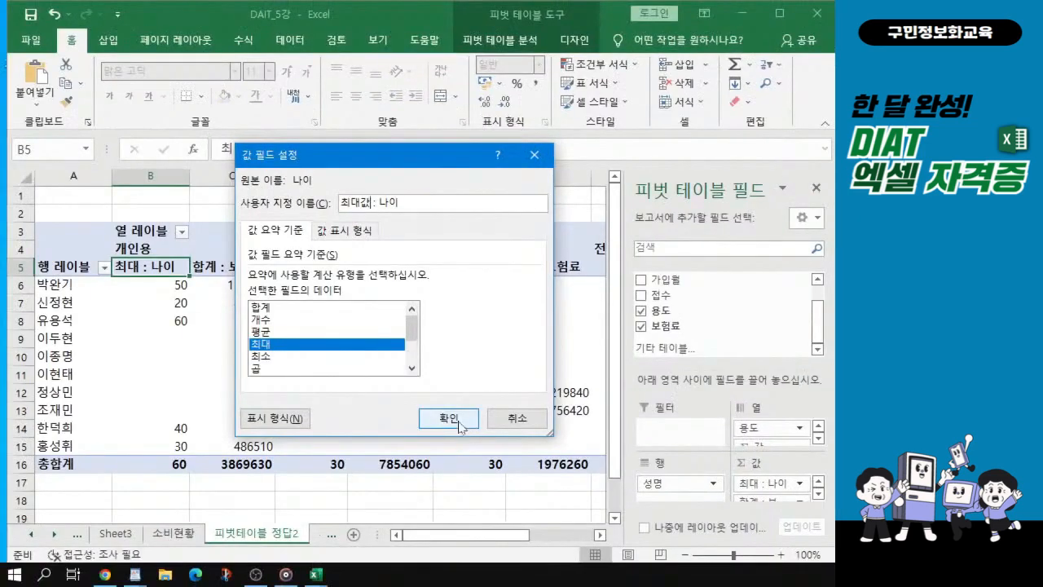
{"action": "left_click", "coordinate": [449, 418]}
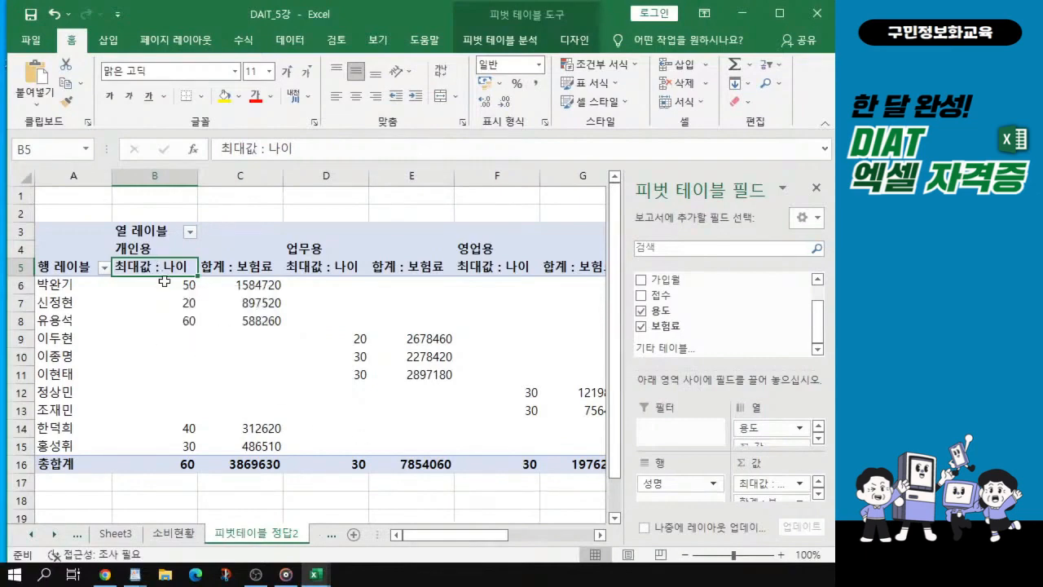
{"action": "scroll", "coordinate": [161, 281], "scroll_direction": "up", "scroll_amount": 2, "text": "ctrl"}
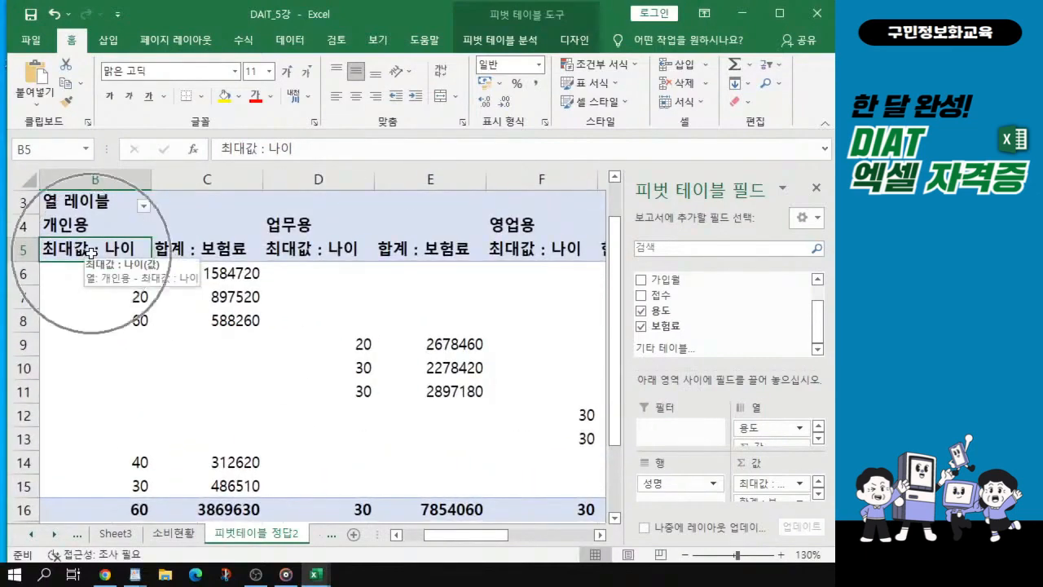
{"action": "left_click_drag", "start_coordinate": [487, 541], "coordinate": [466, 541]}
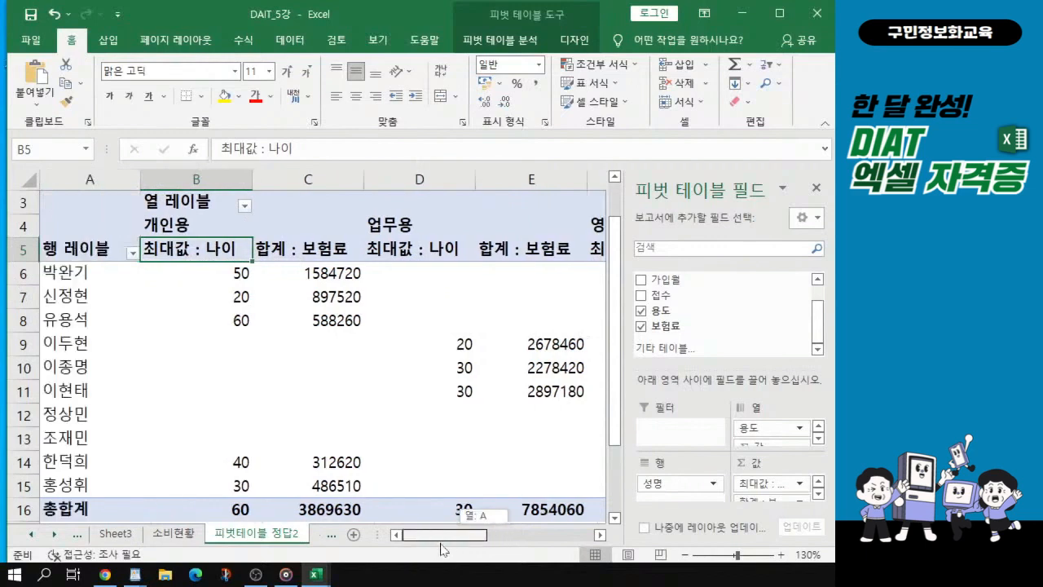
{"action": "left_click", "coordinate": [397, 251]}
{"action": "left_click", "coordinate": [189, 249]}
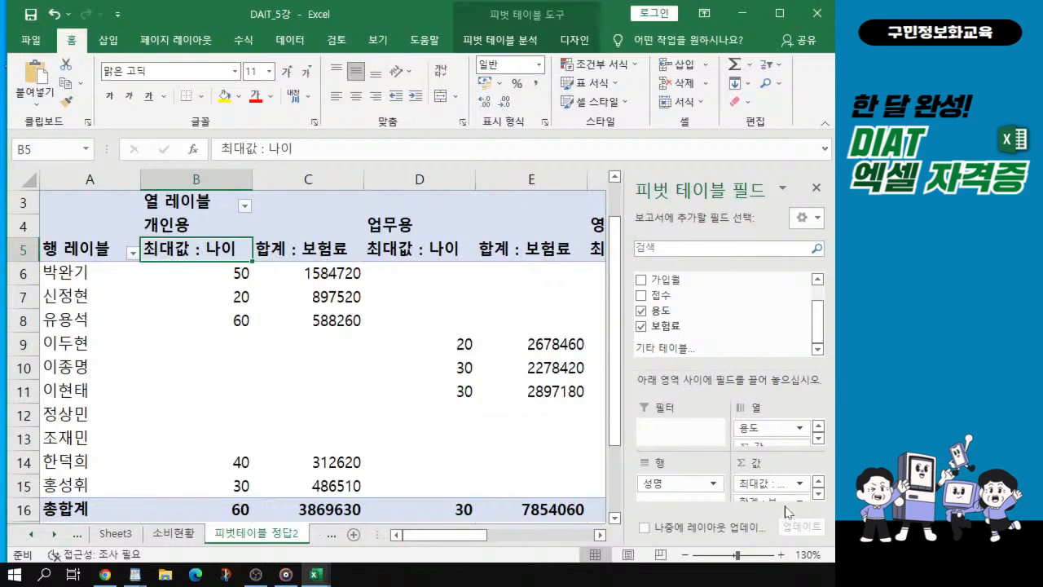
{"action": "key", "text": "ctrl"}
{"action": "key", "text": "alt+Tab"}
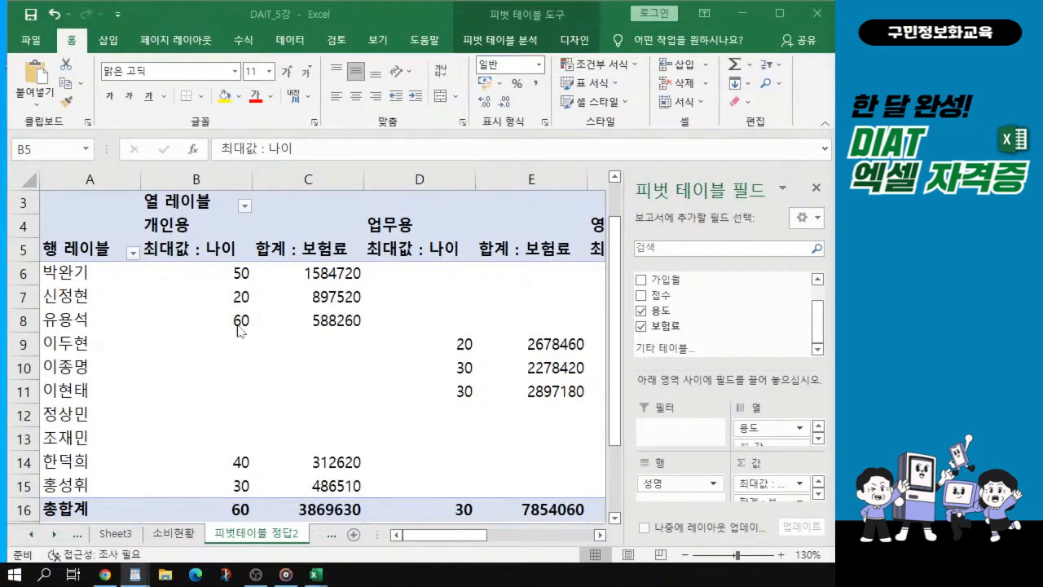
{"action": "left_click", "coordinate": [237, 328]}
{"action": "key", "text": "ctrl"}
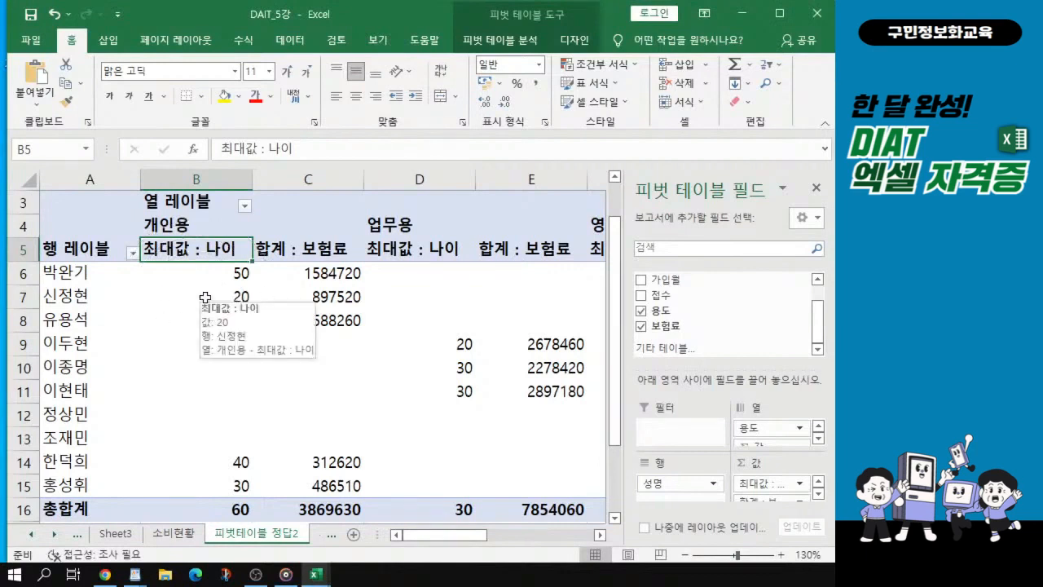
Select cell B7 inside the pivot table and close the pivot table field list.
{"action": "key", "text": "ctrl"}
{"action": "left_click", "coordinate": [203, 296]}
{"action": "key", "text": "ctrl"}
{"action": "key", "text": "ctrl"}
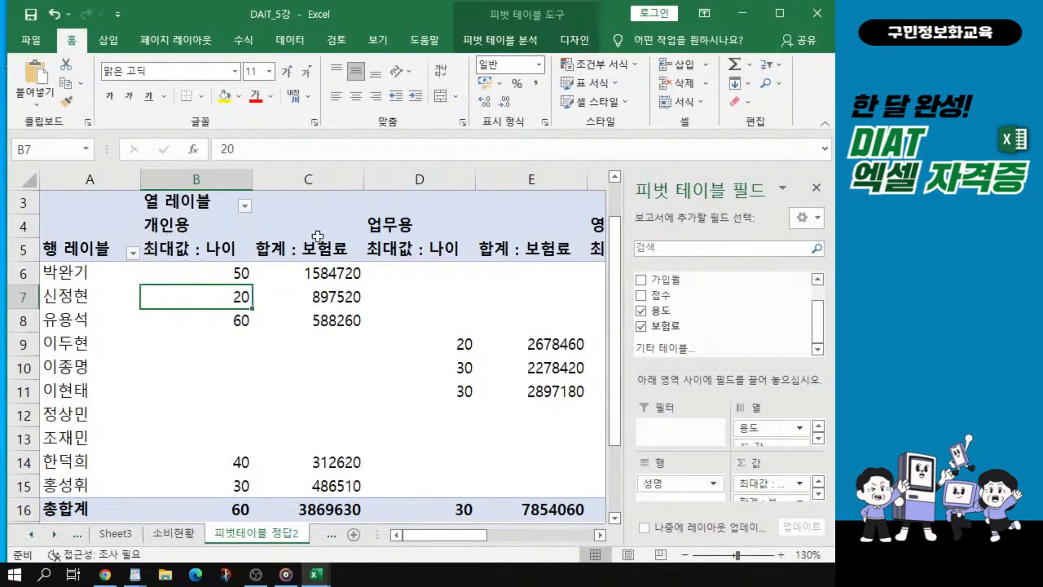
{"action": "mouse_move", "coordinate": [360, 286]}
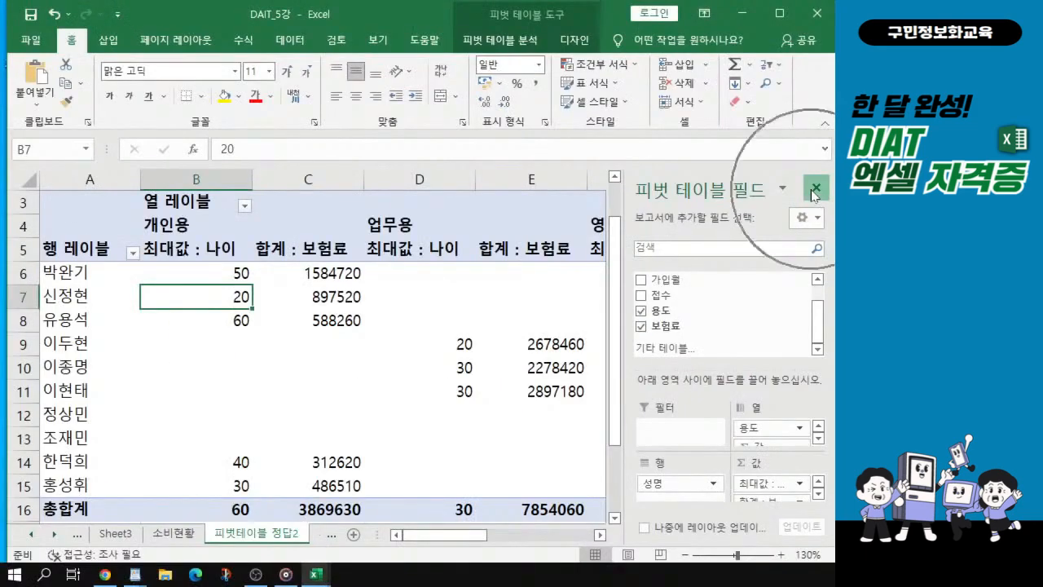
{"action": "left_click", "coordinate": [815, 189]}
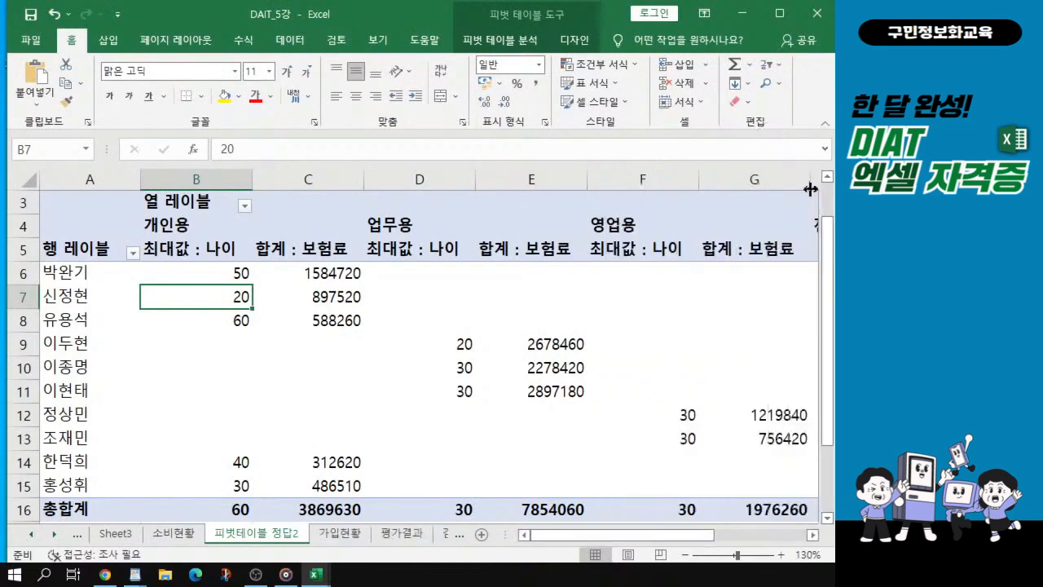
Show the pivot table field list again and hide it once more.
{"action": "left_click", "coordinate": [574, 40]}
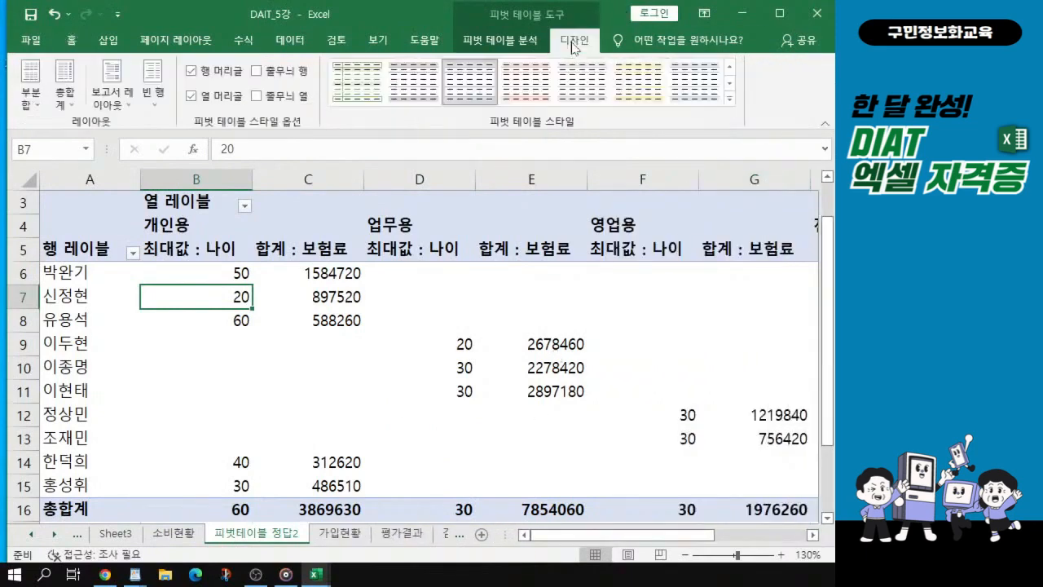
{"action": "left_click", "coordinate": [519, 44]}
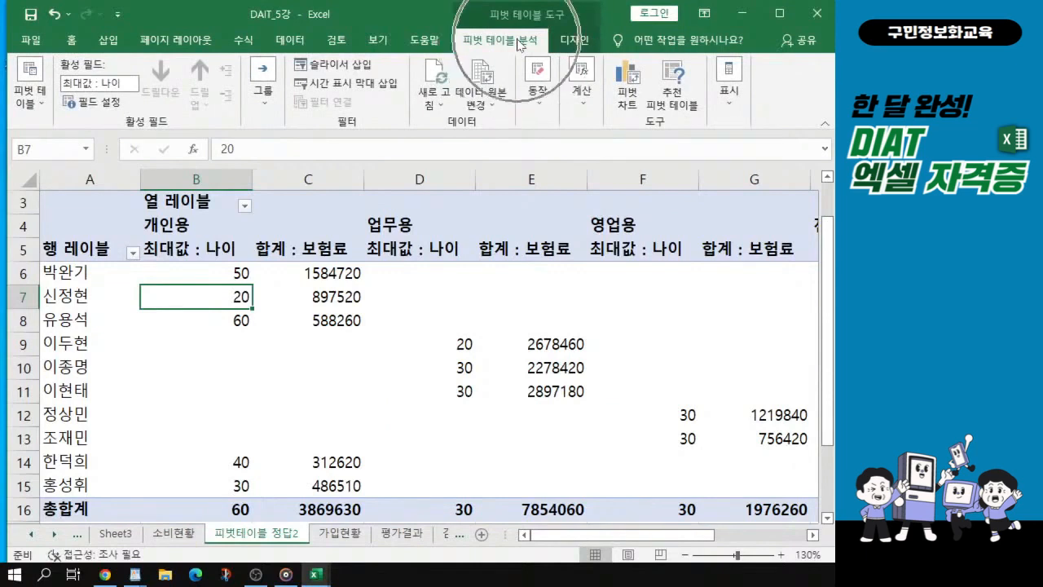
{"action": "left_click", "coordinate": [729, 108]}
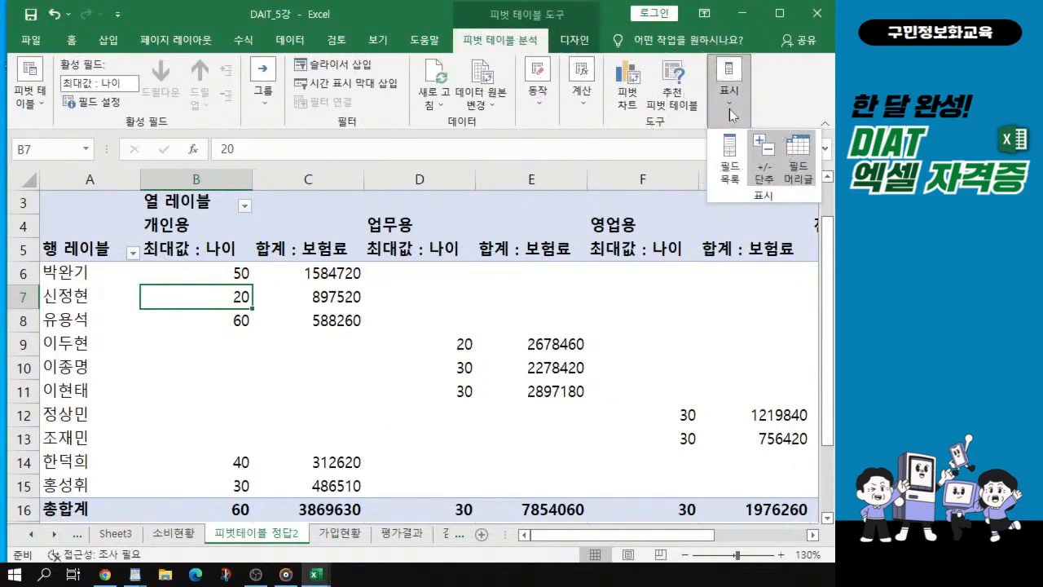
{"action": "left_click", "coordinate": [729, 175]}
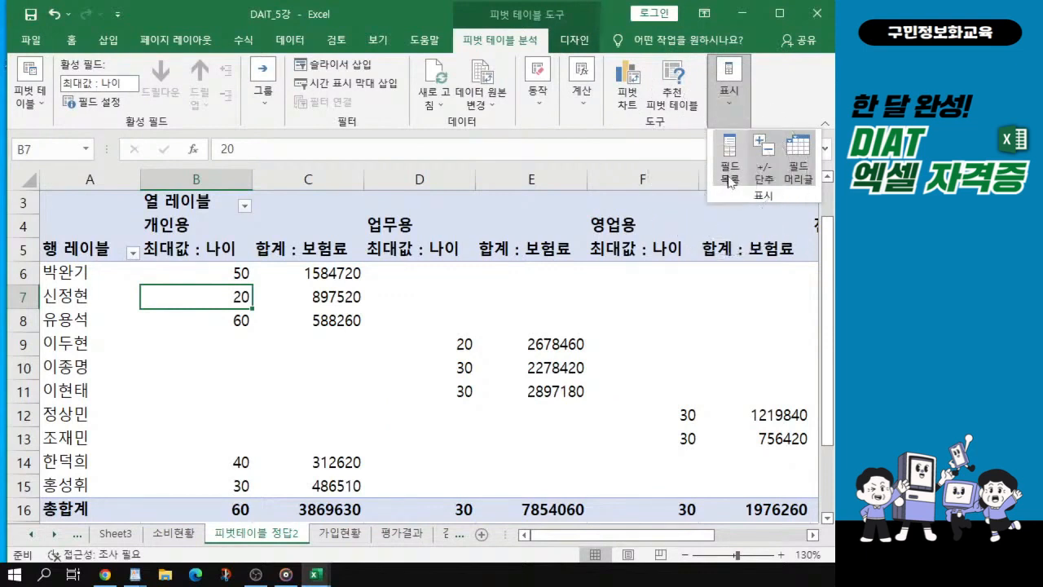
{"action": "left_click", "coordinate": [733, 181]}
{"action": "left_click", "coordinate": [734, 181]}
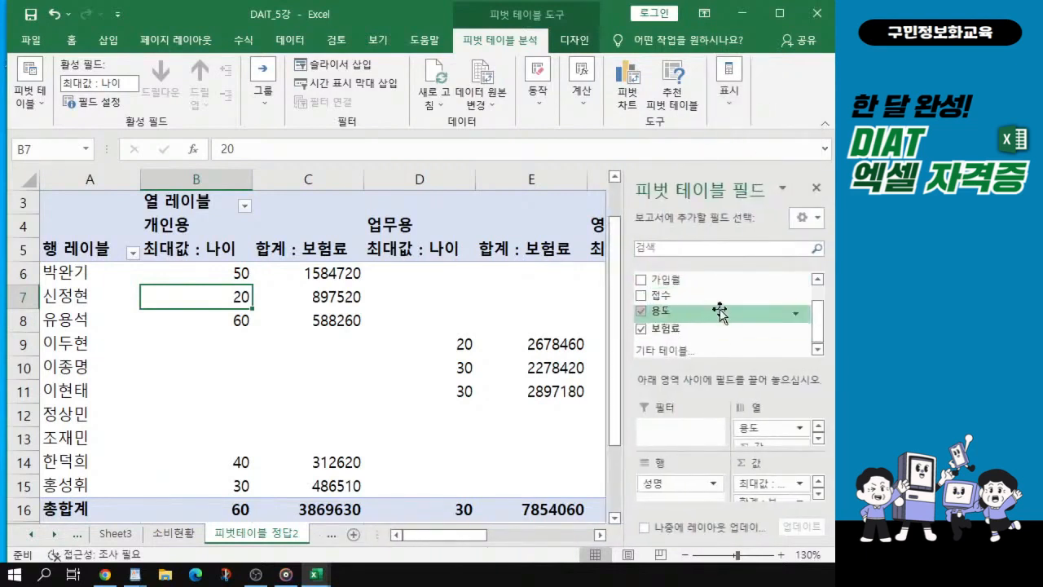
{"action": "left_click", "coordinate": [721, 110]}
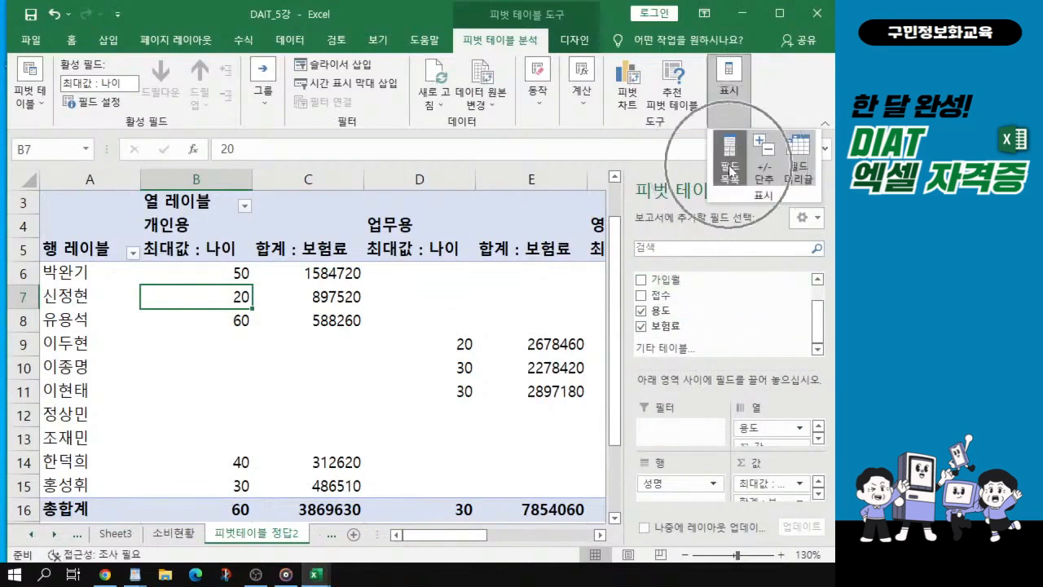
{"action": "left_click", "coordinate": [730, 170]}
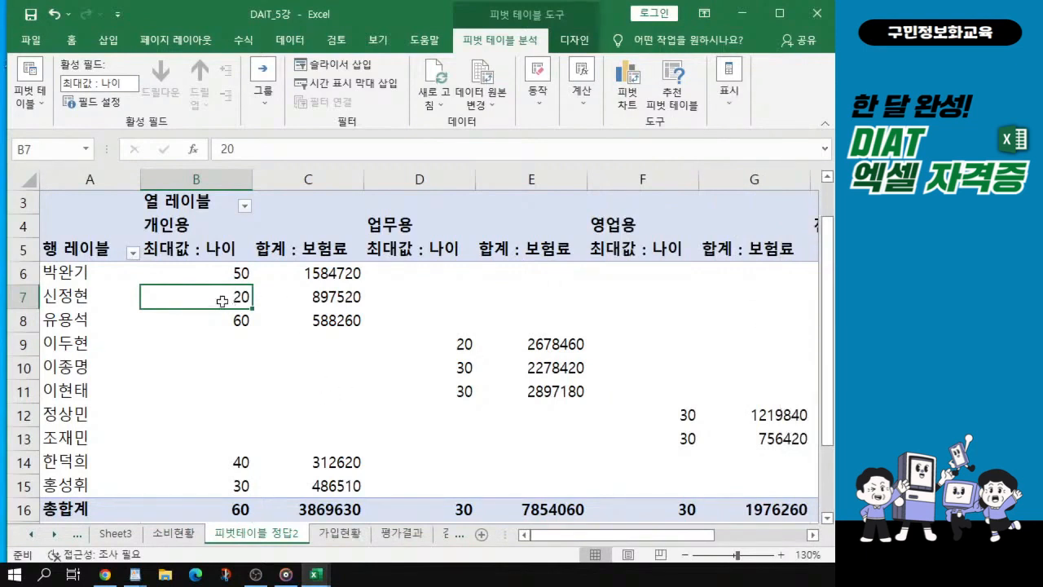
In the pivot table options, enable merging and centring of cells with labels and set empty cells to show **.
{"action": "key", "text": "ctrl"}
{"action": "key", "text": "ctrl"}
{"action": "key", "text": "ctrl"}
{"action": "key", "text": "ctrl"}
{"action": "key", "text": "ctrl"}
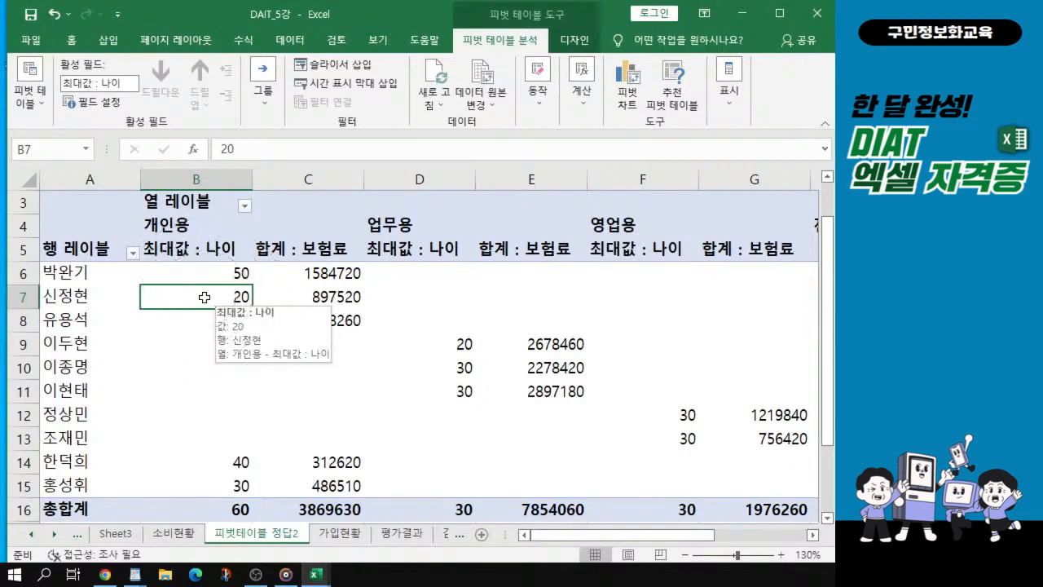
{"action": "right_click", "coordinate": [204, 297]}
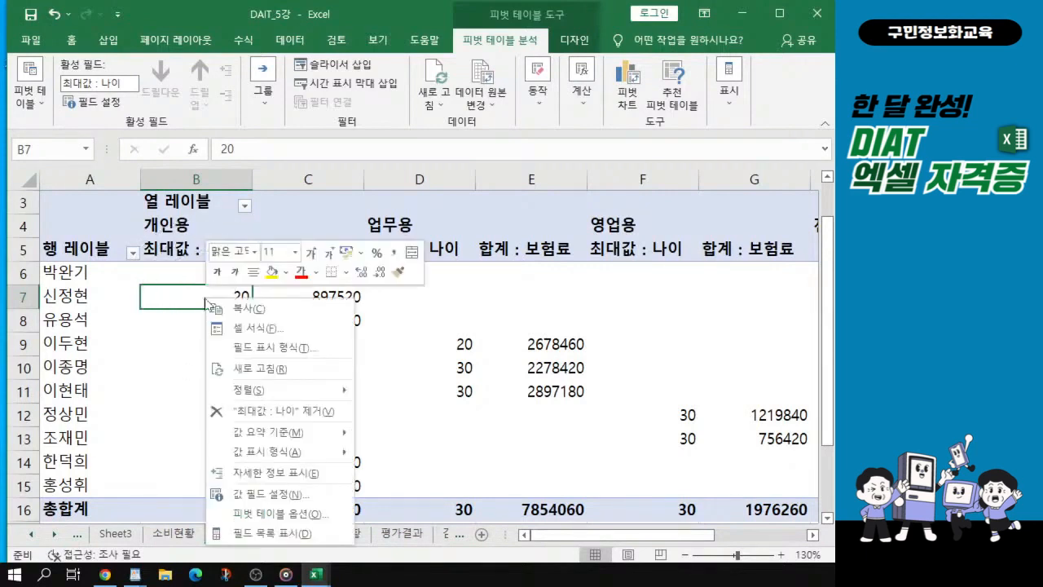
{"action": "key", "text": "ctrl"}
{"action": "key", "text": "ctrl"}
{"action": "key", "text": "ctrl"}
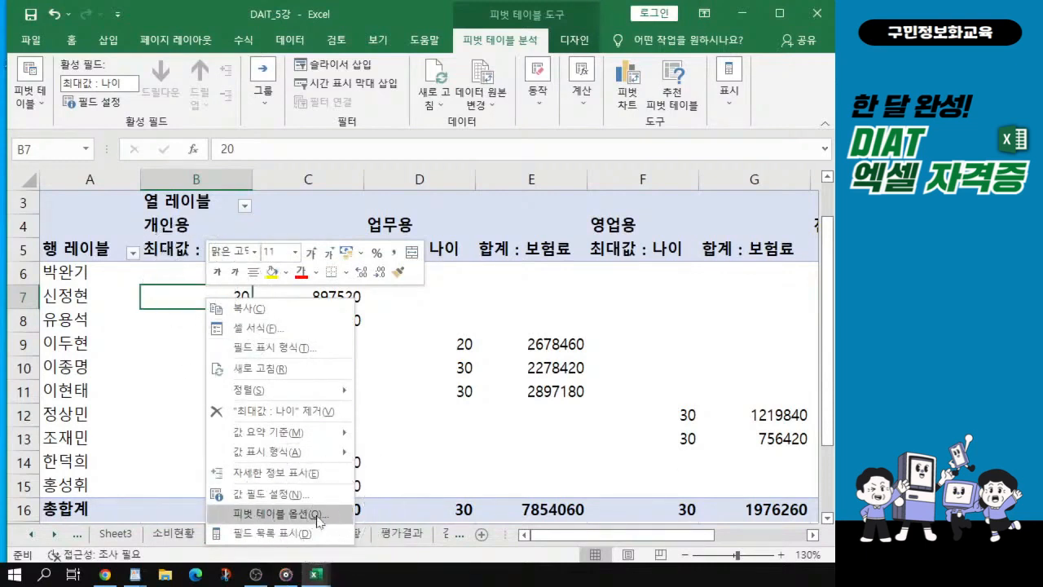
{"action": "key", "text": "ctrl"}
{"action": "left_click", "coordinate": [318, 513]}
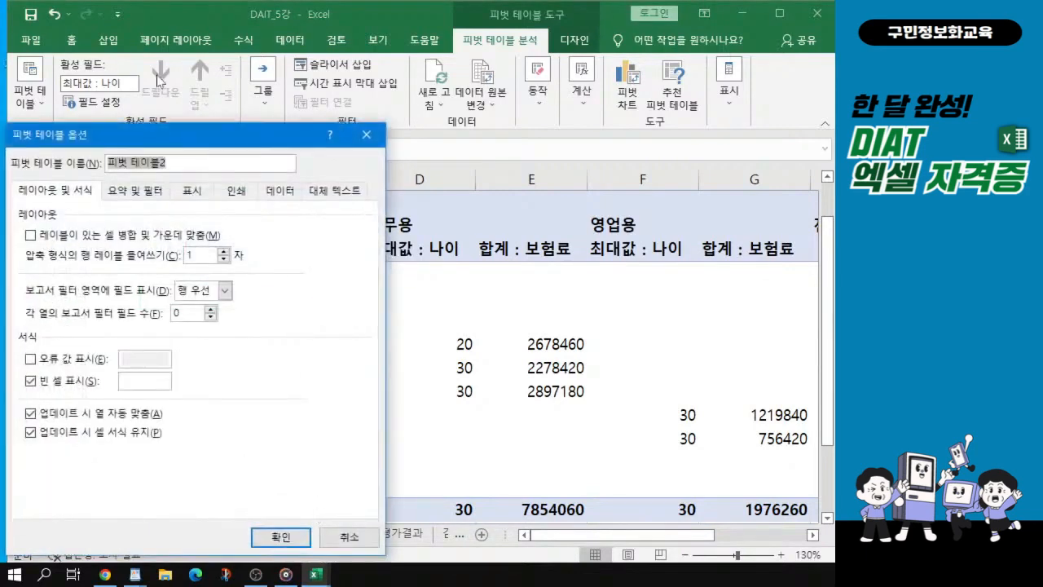
{"action": "left_click_drag", "start_coordinate": [197, 142], "coordinate": [421, 82]}
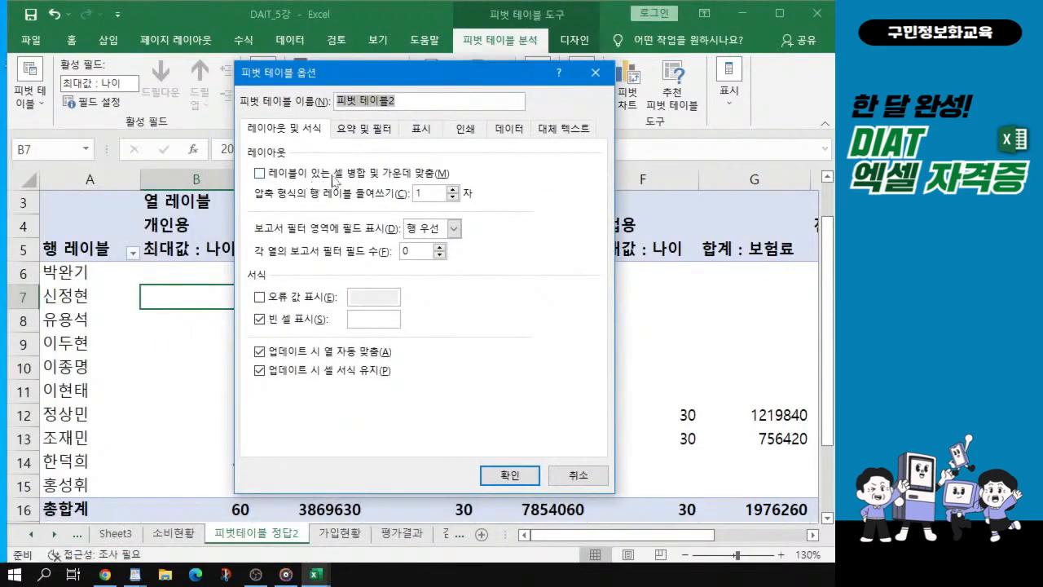
{"action": "left_click", "coordinate": [261, 174]}
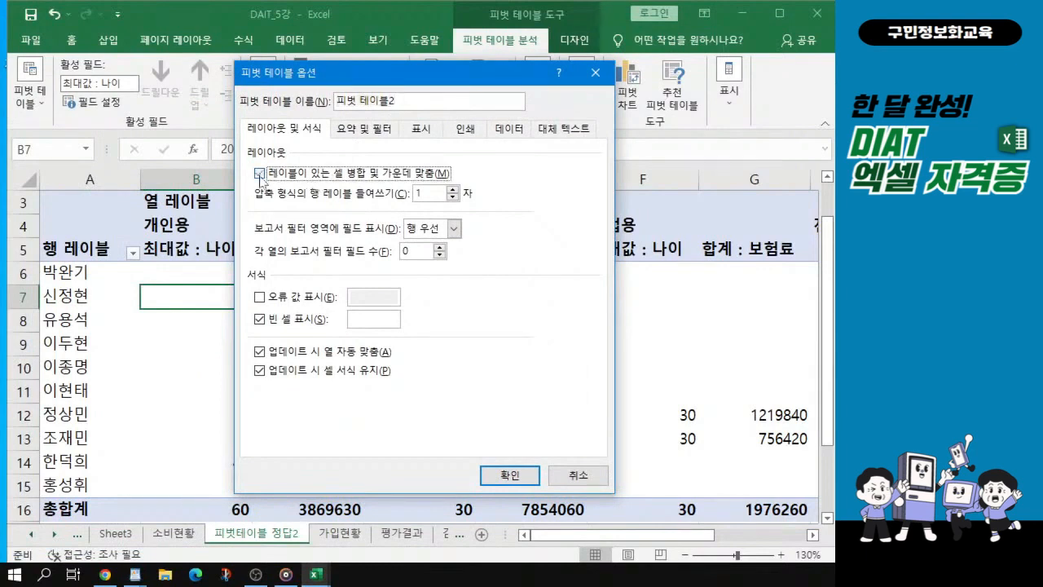
{"action": "key", "text": "ctrl"}
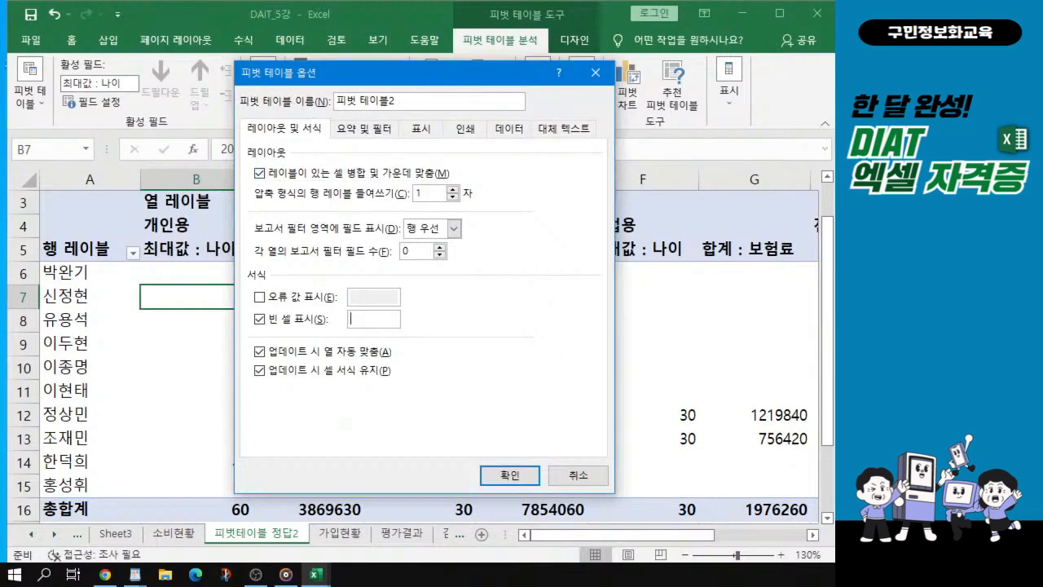
{"action": "type", "text": "**"}
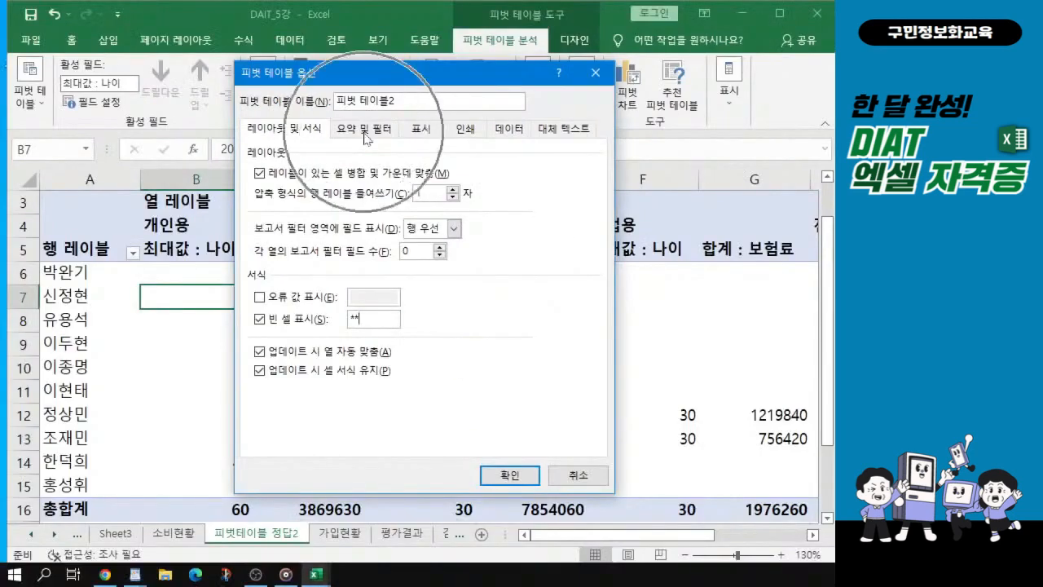
Turn off the row grand totals (행 총합계 표시) in the pivot table options and apply the settings.
{"action": "left_click", "coordinate": [366, 132]}
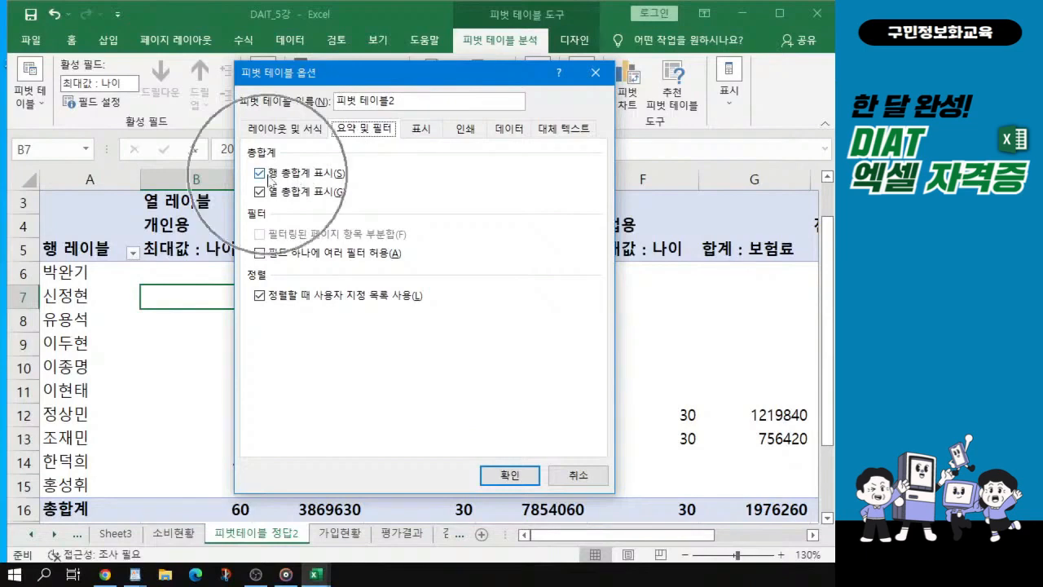
{"action": "left_click", "coordinate": [269, 181]}
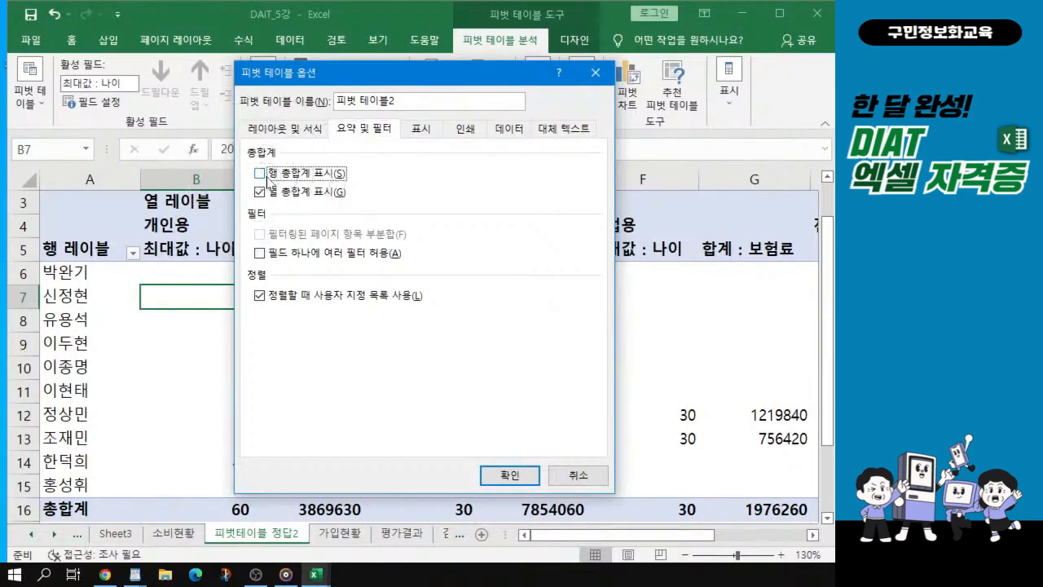
{"action": "key", "text": "ctrl+1"}
{"action": "left_click", "coordinate": [267, 176]}
{"action": "left_click_drag", "start_coordinate": [371, 51], "coordinate": [547, 118]}
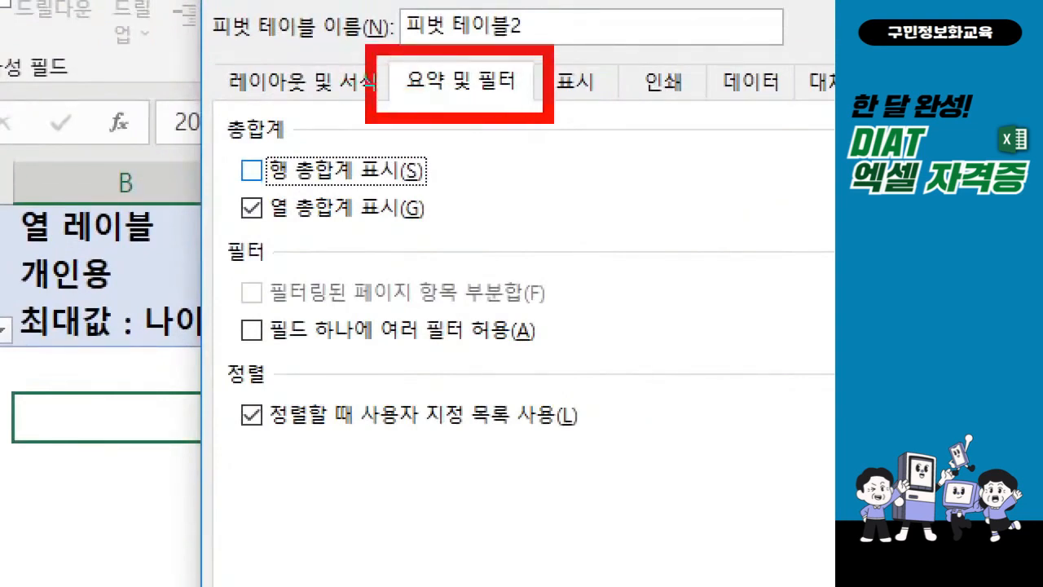
{"action": "mouse_move", "coordinate": [221, 136]}
{"action": "left_mouse_down"}
{"action": "mouse_move", "coordinate": [243, 173]}
{"action": "mouse_move", "coordinate": [444, 193]}
{"action": "left_mouse_up"}
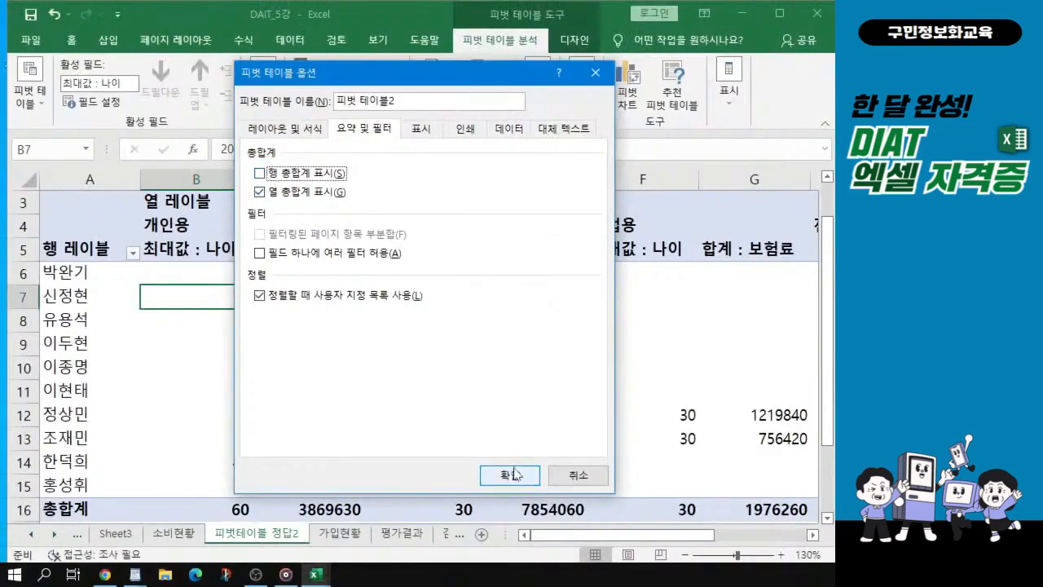
{"action": "left_click", "coordinate": [514, 473]}
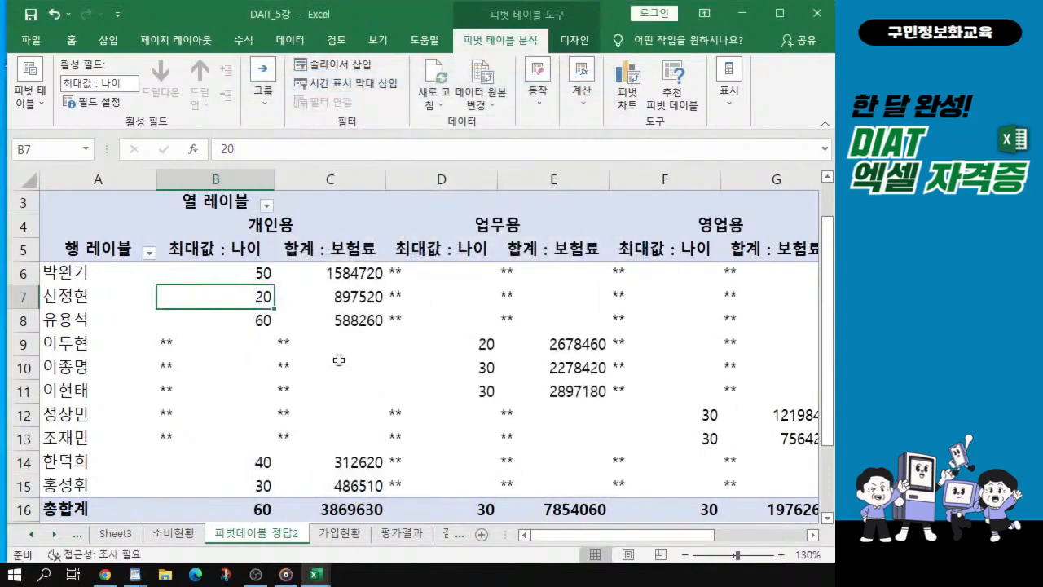
Change the pivot table's report layout to tabular form (테이블 형식으로 표시).
{"action": "key", "text": "alt+Tab"}
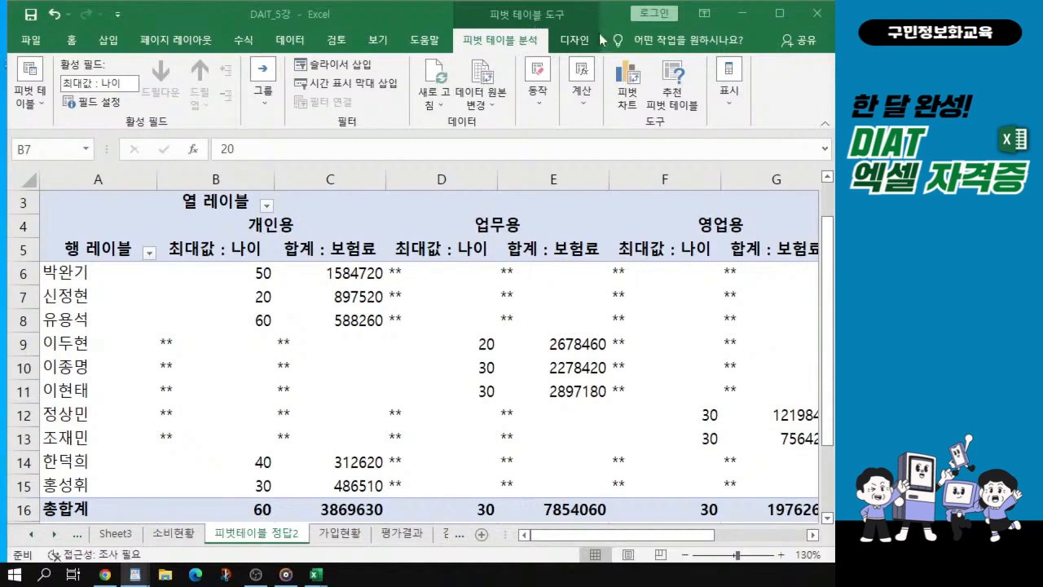
{"action": "left_click", "coordinate": [575, 45]}
{"action": "left_click", "coordinate": [575, 45]}
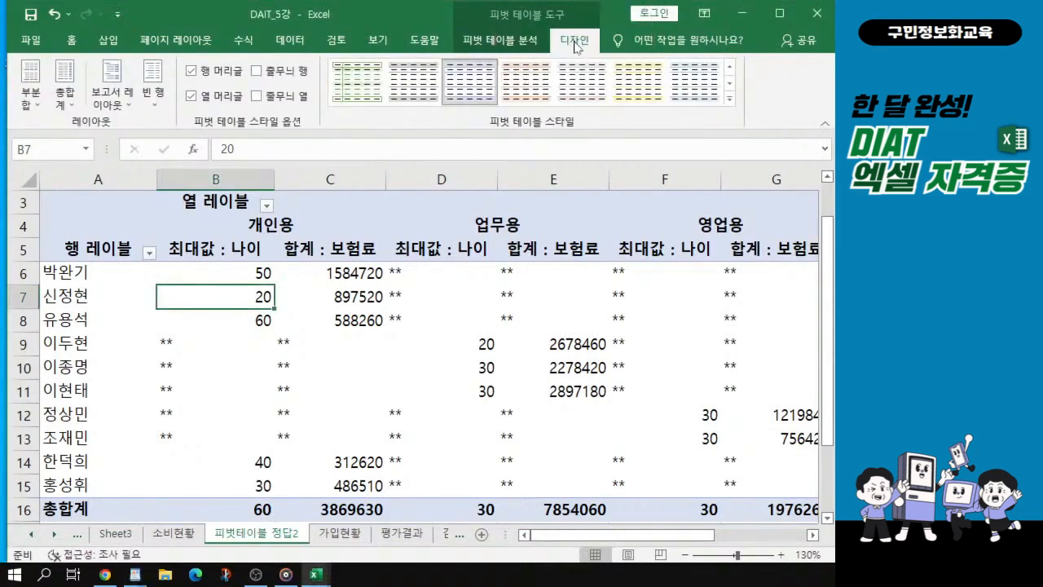
{"action": "key", "text": "alt+Tab"}
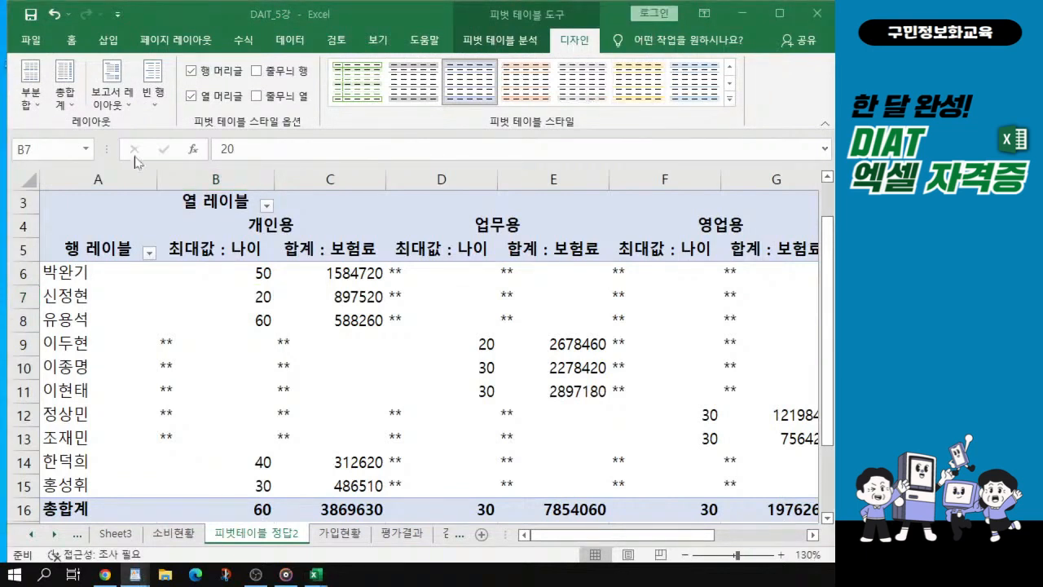
{"action": "left_click", "coordinate": [106, 104]}
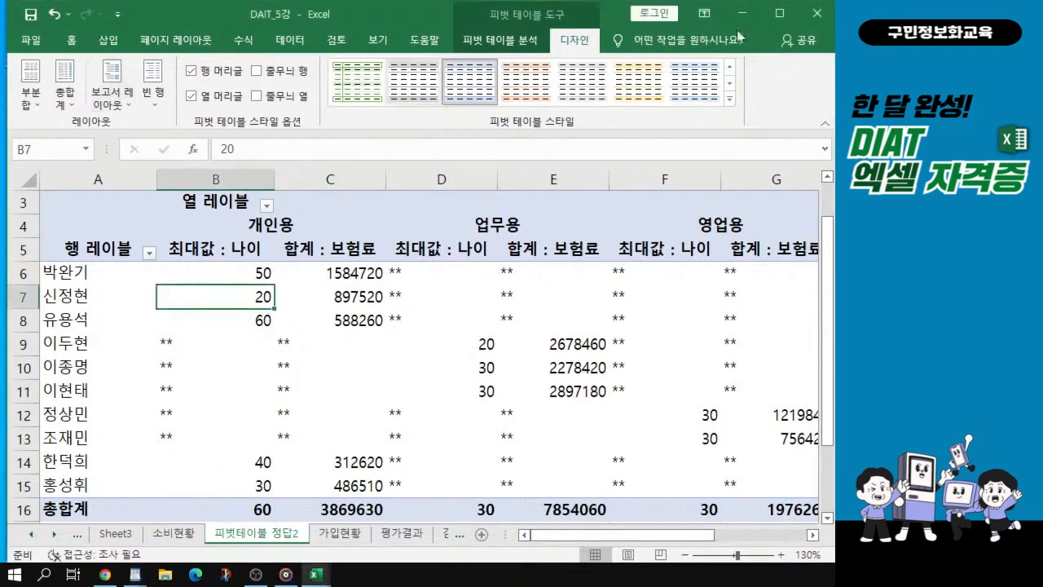
{"action": "left_click", "coordinate": [576, 45]}
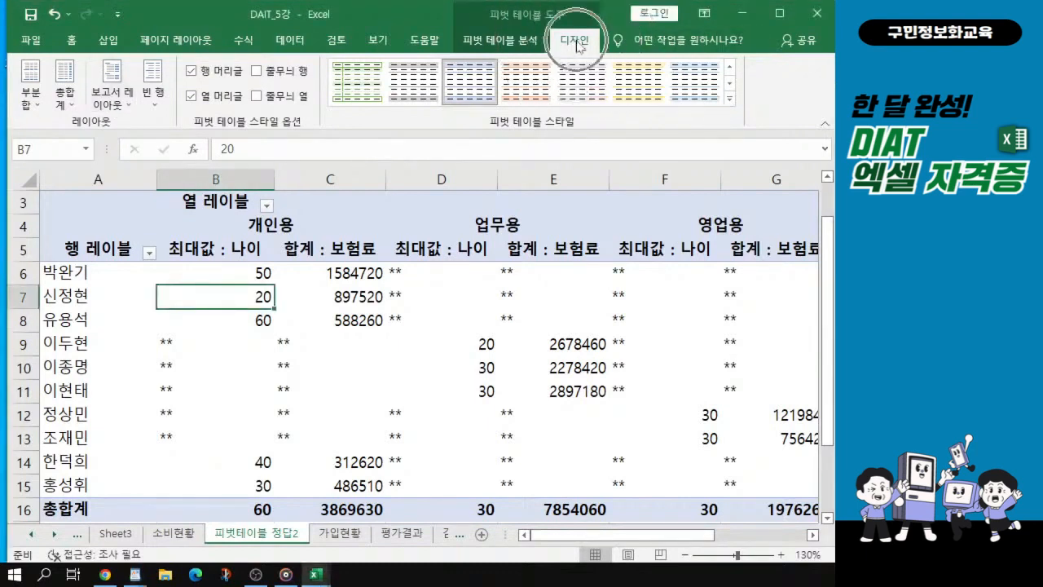
{"action": "left_click", "coordinate": [112, 96]}
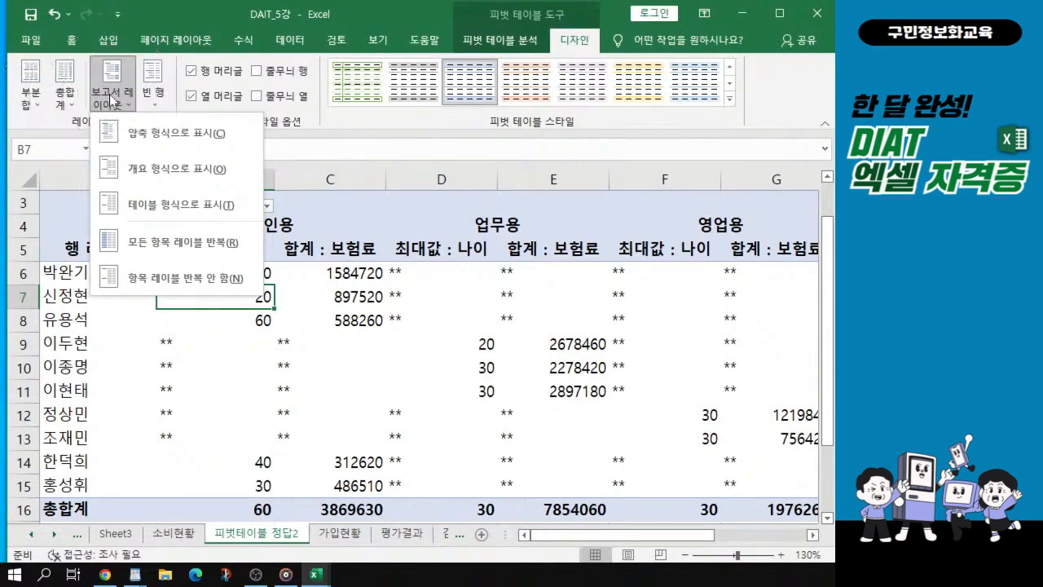
{"action": "left_click", "coordinate": [167, 206]}
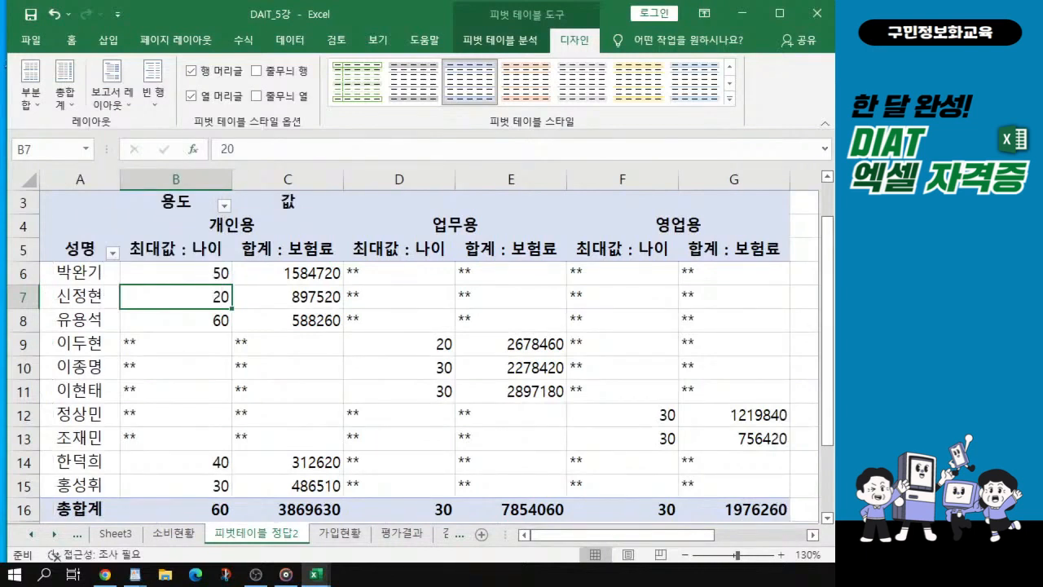
Apply the light blue medium style 13 (연한 파랑, 피벗 스타일 보통 13) to the pivot table.
{"action": "key", "text": "alt+Tab"}
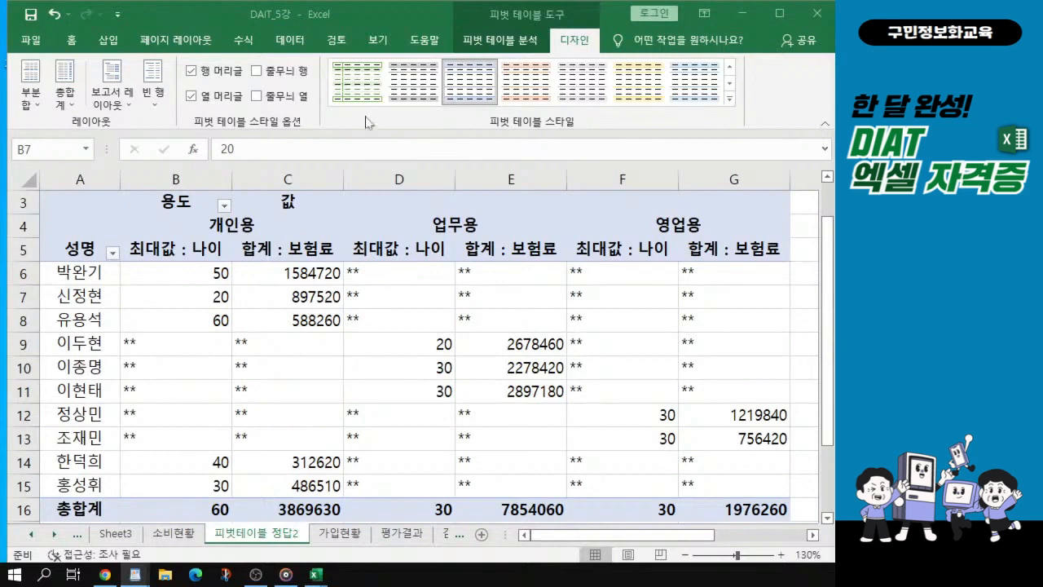
{"action": "left_click", "coordinate": [513, 131]}
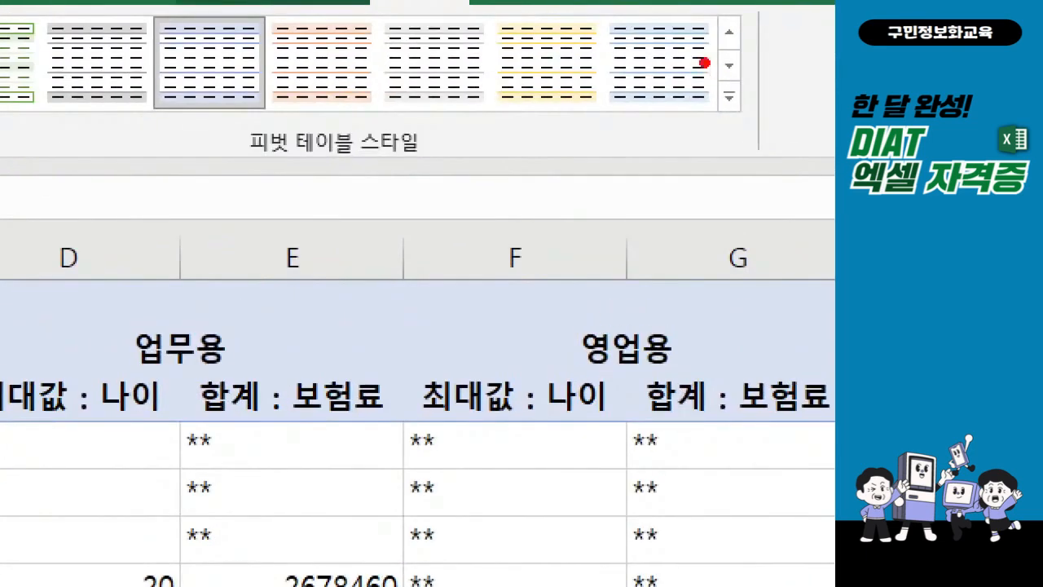
{"action": "left_click", "coordinate": [732, 104]}
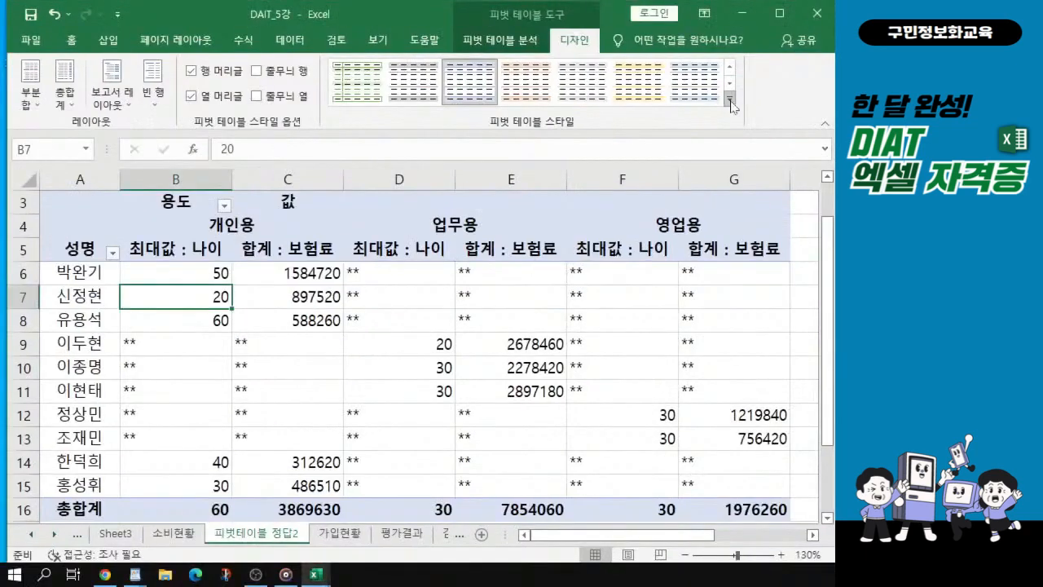
{"action": "left_click", "coordinate": [731, 101]}
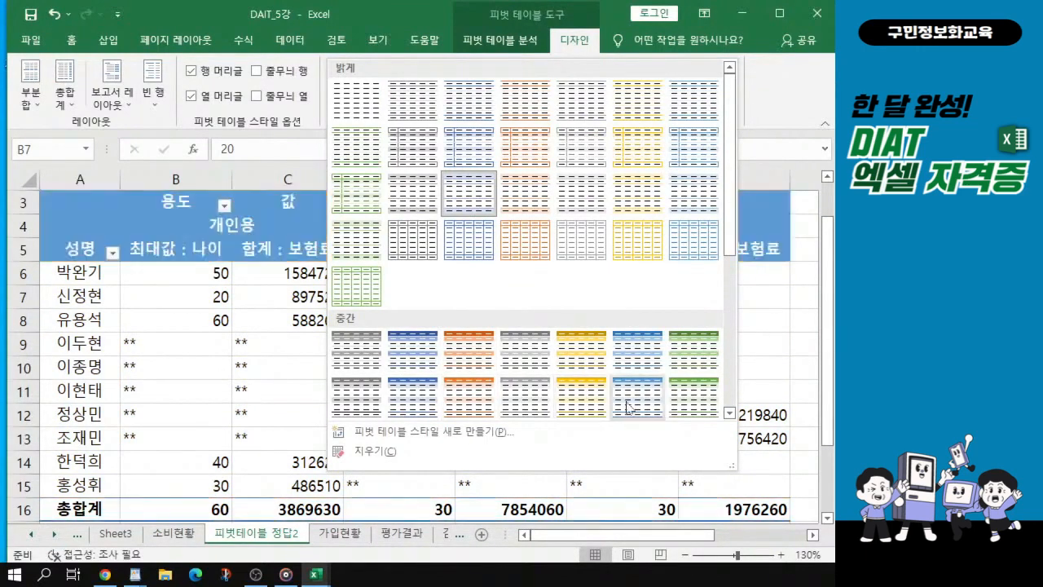
{"action": "scroll", "coordinate": [627, 408], "scroll_direction": "down", "scroll_amount": 3}
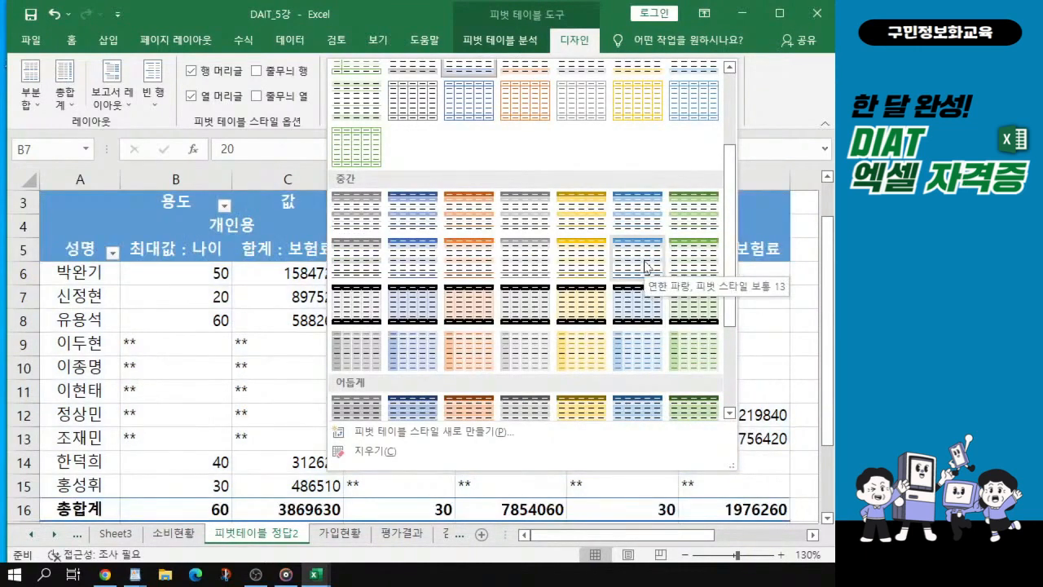
{"action": "left_click", "coordinate": [644, 267]}
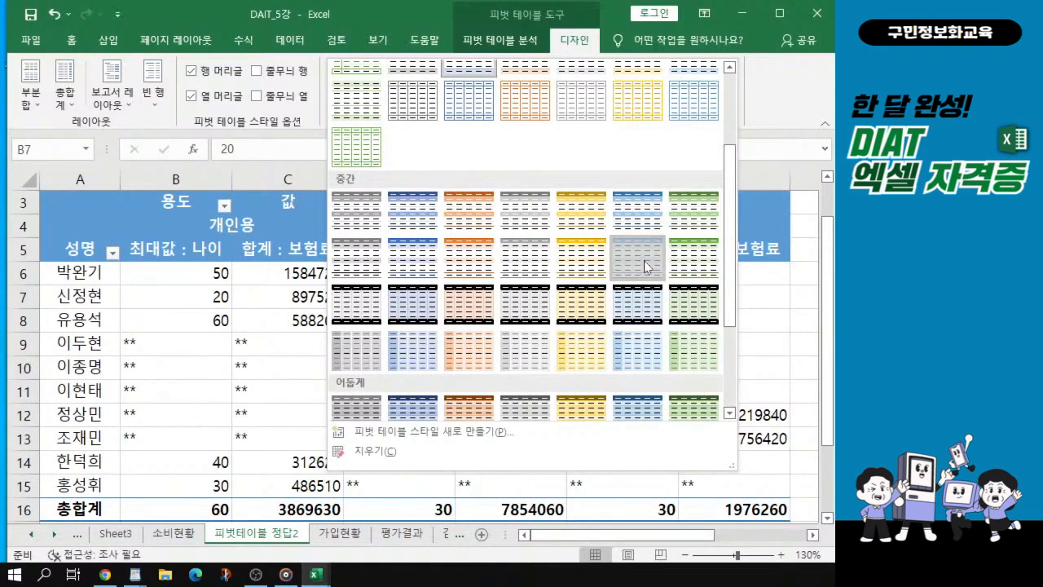
{"action": "left_click", "coordinate": [644, 265]}
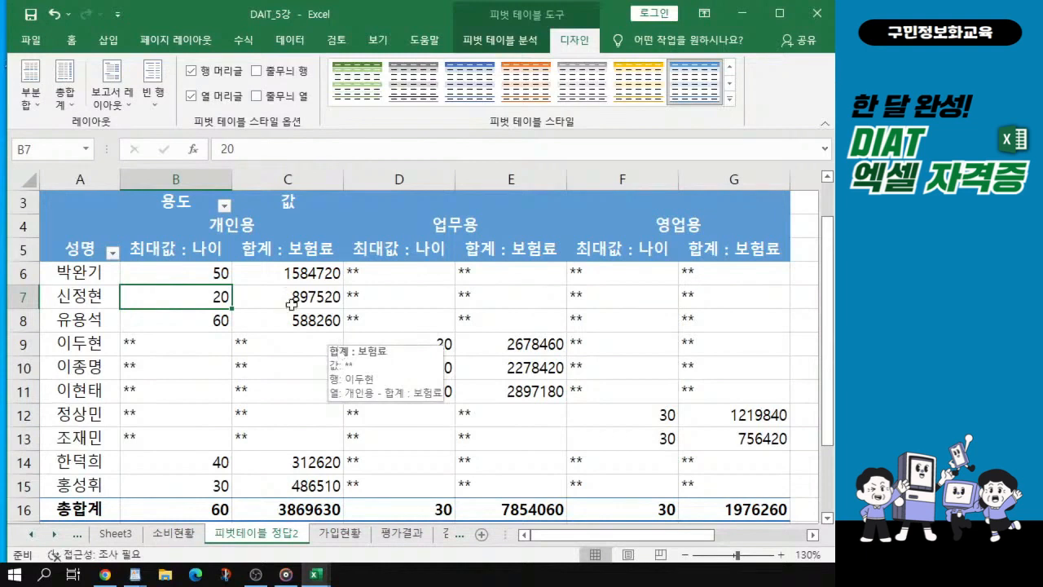
{"action": "left_click", "coordinate": [112, 93]}
{"action": "left_click", "coordinate": [193, 222]}
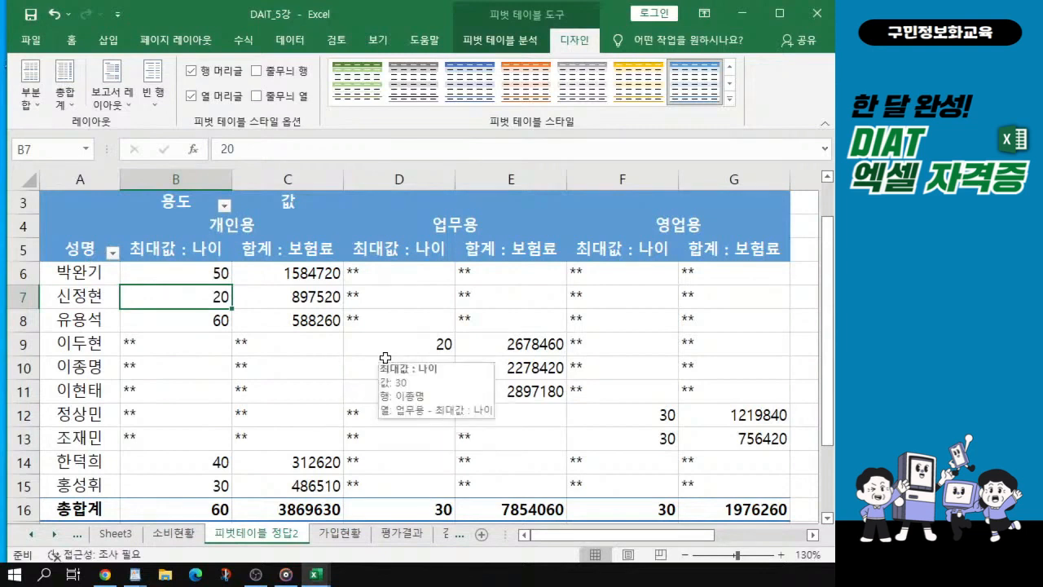
{"action": "left_click", "coordinate": [384, 360]}
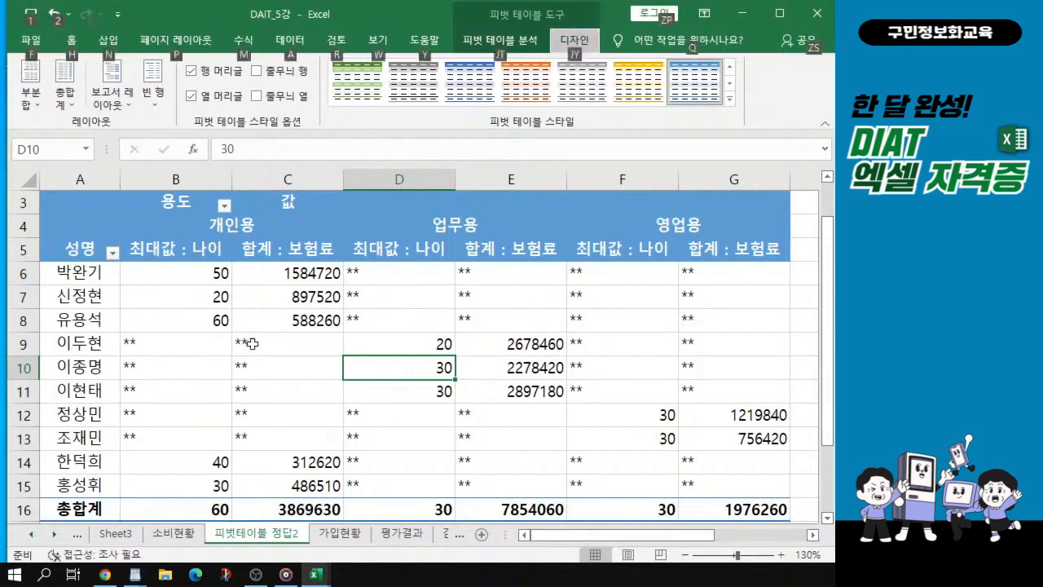
{"action": "left_click", "coordinate": [235, 341]}
Compare the pivot with the finished 가입현황피벗 example in the 피벗테이블 완성 workbook, examining how its 값 labels are arranged in B5:B10.
{"action": "mouse_move", "coordinate": [283, 277]}
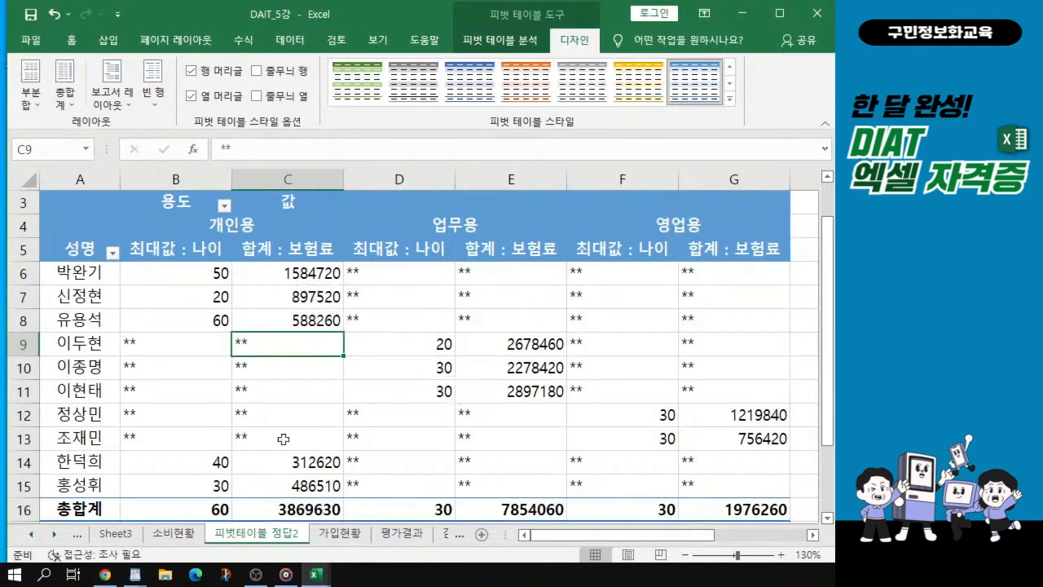
{"action": "left_click_drag", "start_coordinate": [432, 584], "coordinate": [593, 31]}
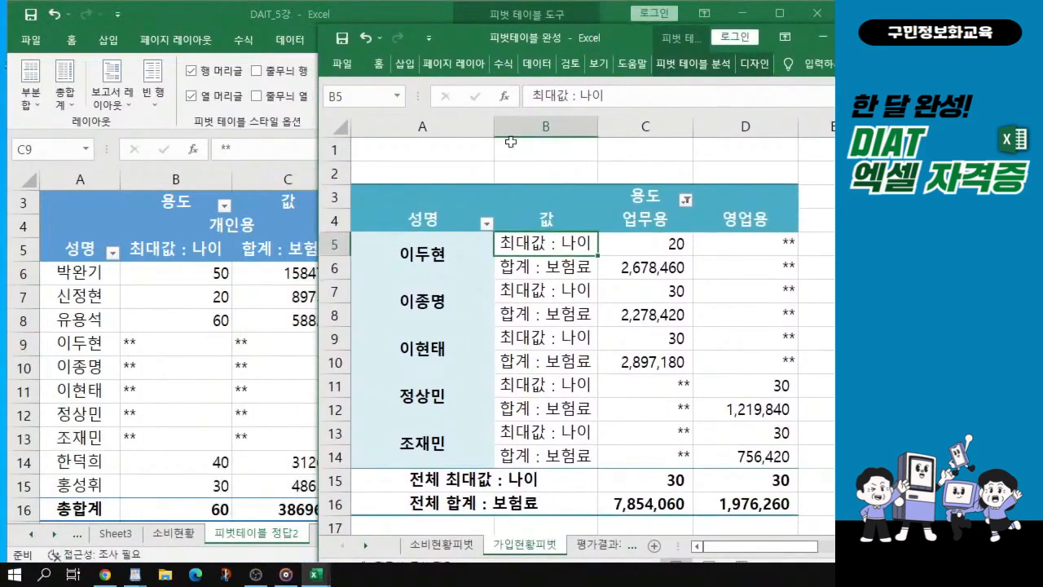
{"action": "left_click_drag", "start_coordinate": [507, 41], "coordinate": [491, 27]}
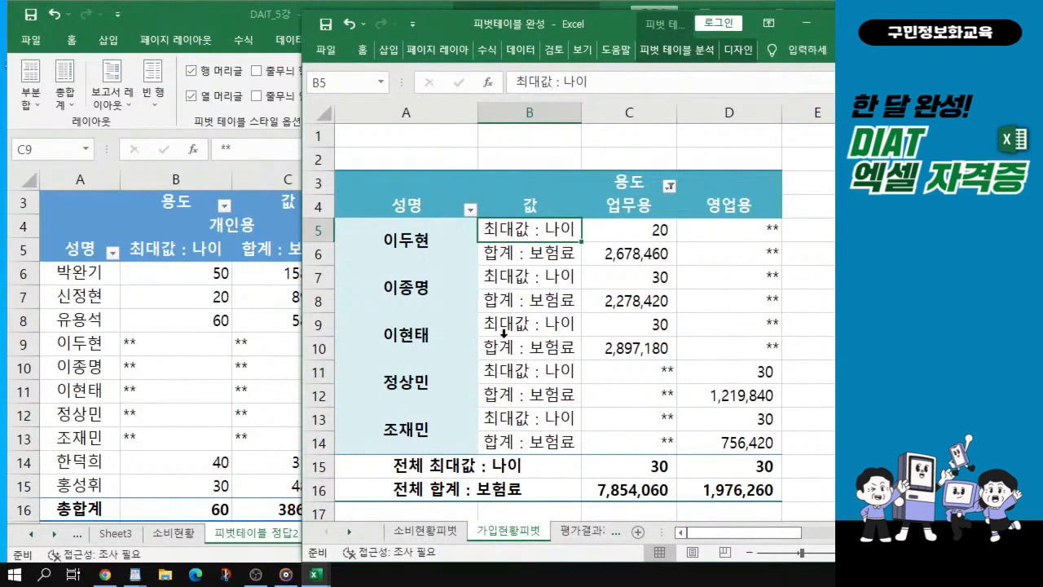
{"action": "left_click_drag", "start_coordinate": [566, 32], "coordinate": [627, 31]}
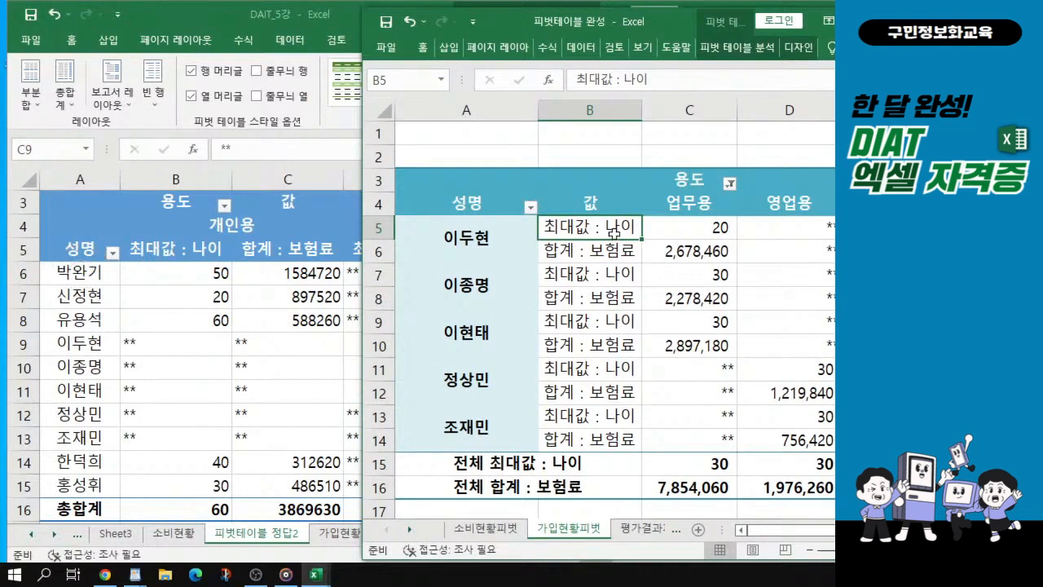
{"action": "left_click_drag", "start_coordinate": [617, 232], "coordinate": [621, 345]}
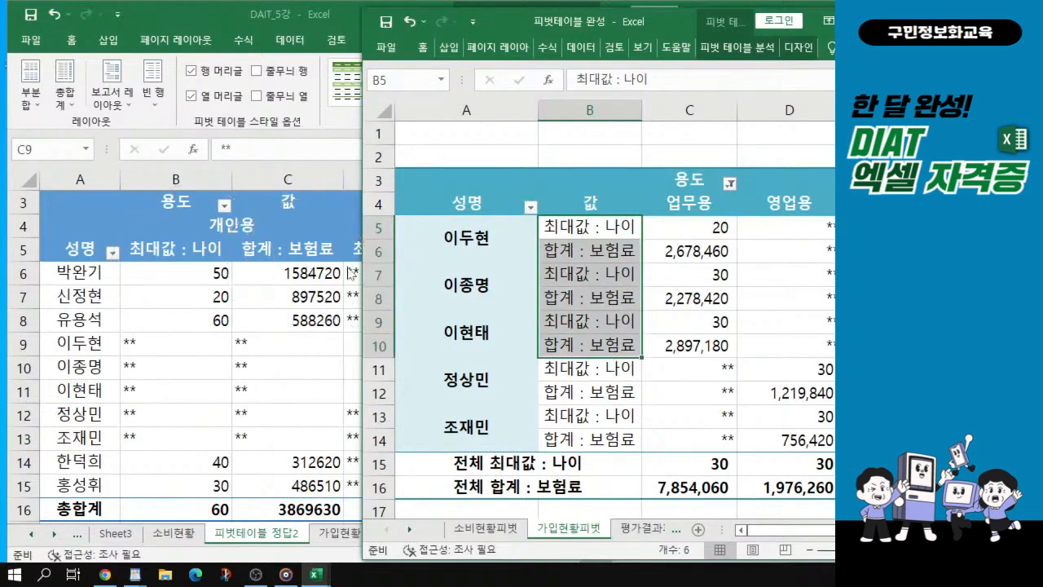
{"action": "left_click_drag", "start_coordinate": [650, 23], "coordinate": [0, 265]}
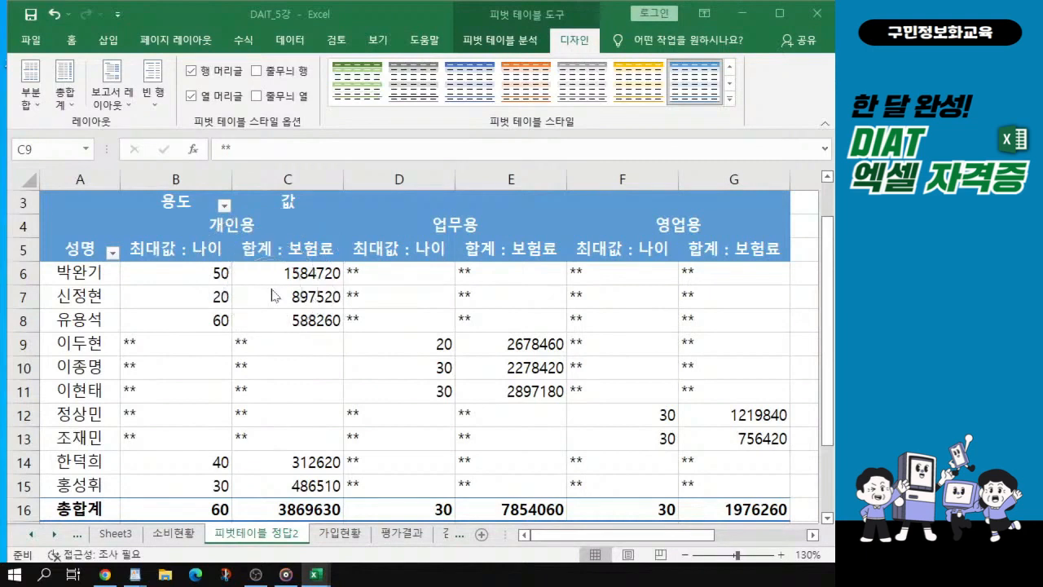
{"action": "key", "text": "Escape"}
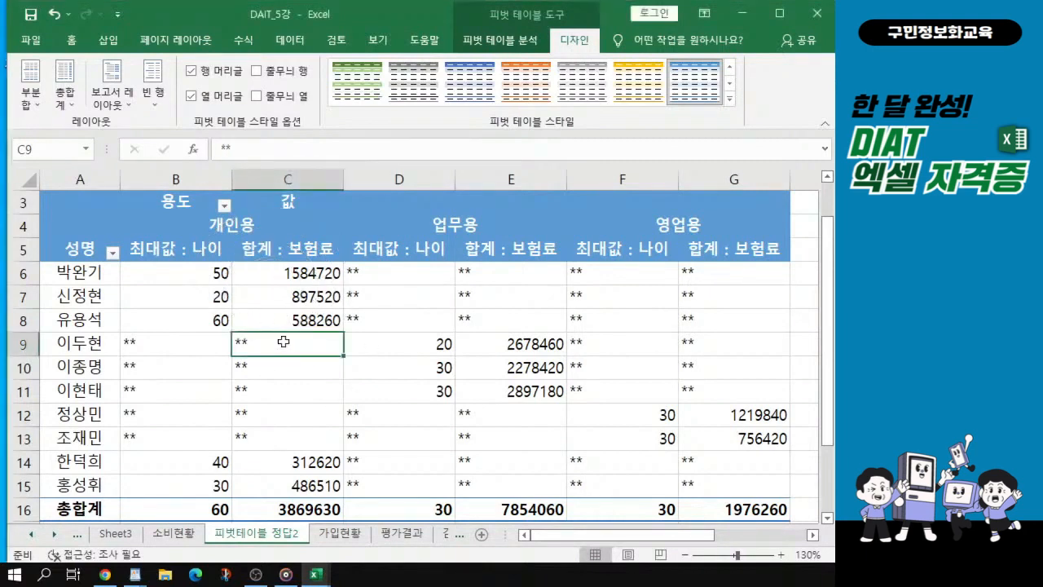
Show the field list for the pivot table on the 피벗테이블 정답2 sheet.
{"action": "left_click", "coordinate": [506, 42]}
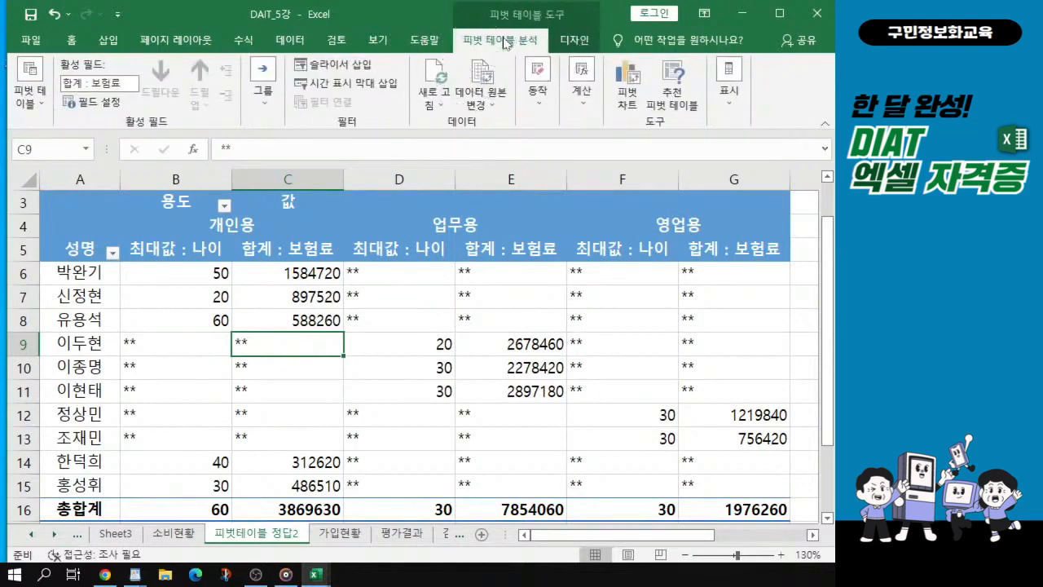
{"action": "left_click", "coordinate": [730, 100]}
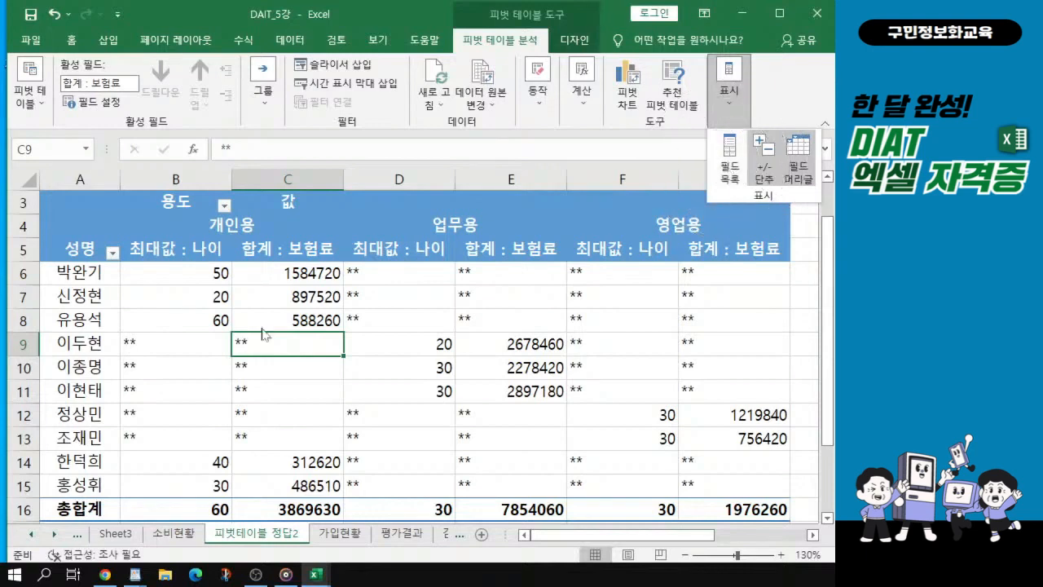
{"action": "left_click", "coordinate": [318, 271]}
{"action": "right_click", "coordinate": [316, 272]}
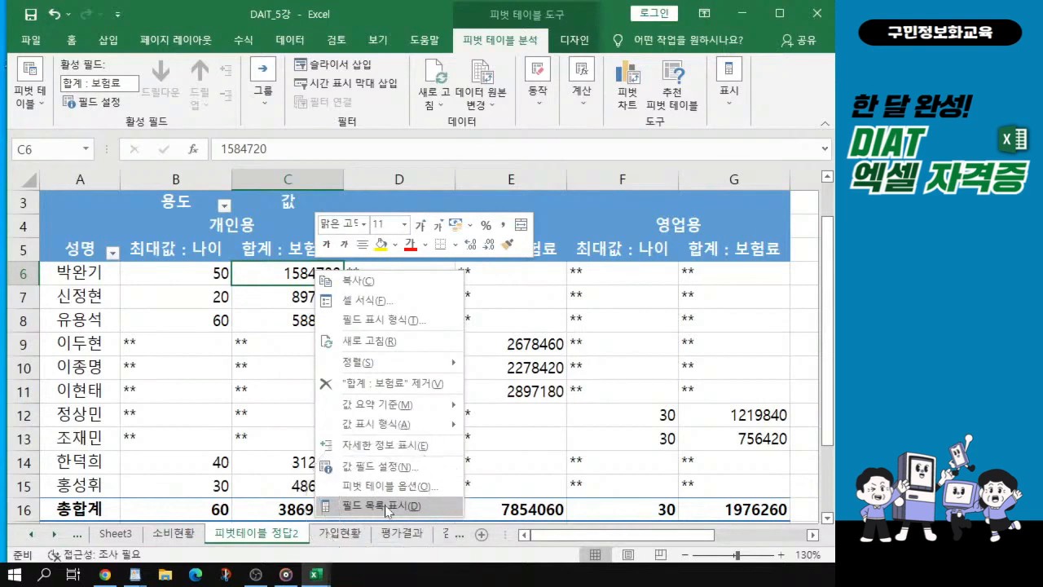
{"action": "left_click", "coordinate": [269, 272]}
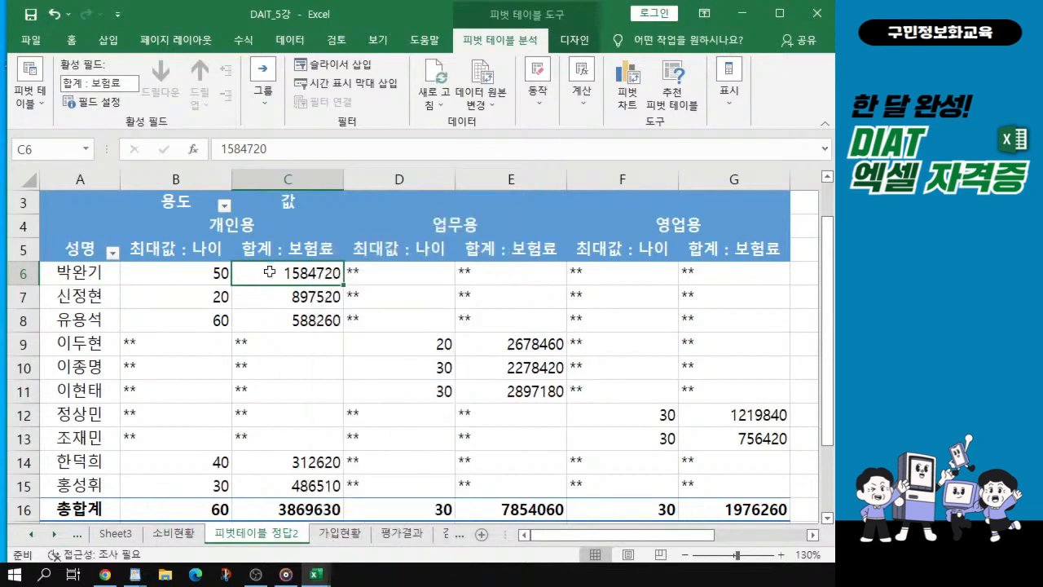
{"action": "right_click", "coordinate": [269, 272]}
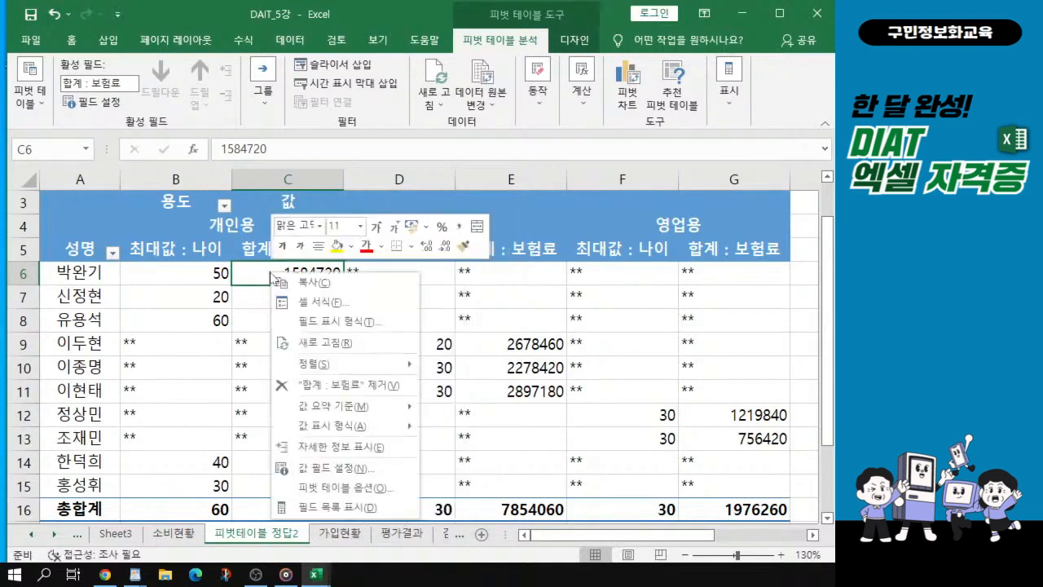
{"action": "left_click", "coordinate": [334, 508]}
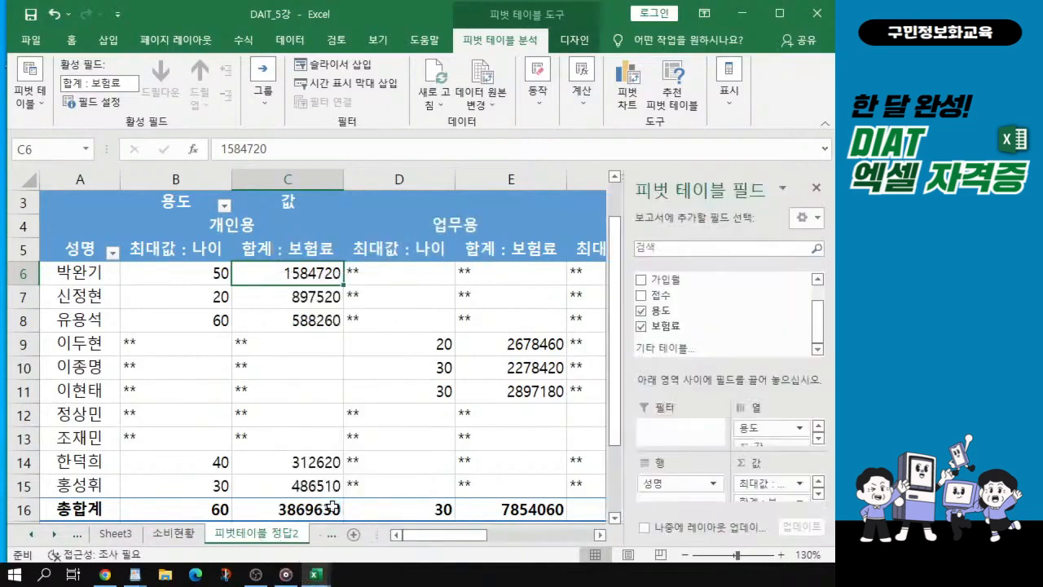
Move the Σ 값 field from the column area to the row area and close the field list.
{"action": "left_click", "coordinate": [768, 443]}
{"action": "left_click", "coordinate": [818, 437]}
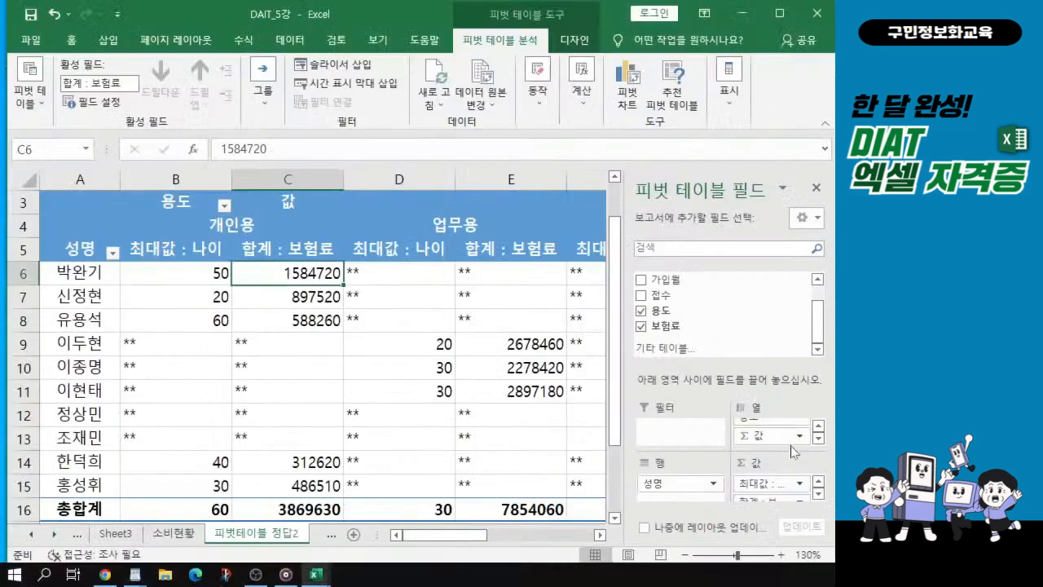
{"action": "left_click_drag", "start_coordinate": [762, 438], "coordinate": [686, 494]}
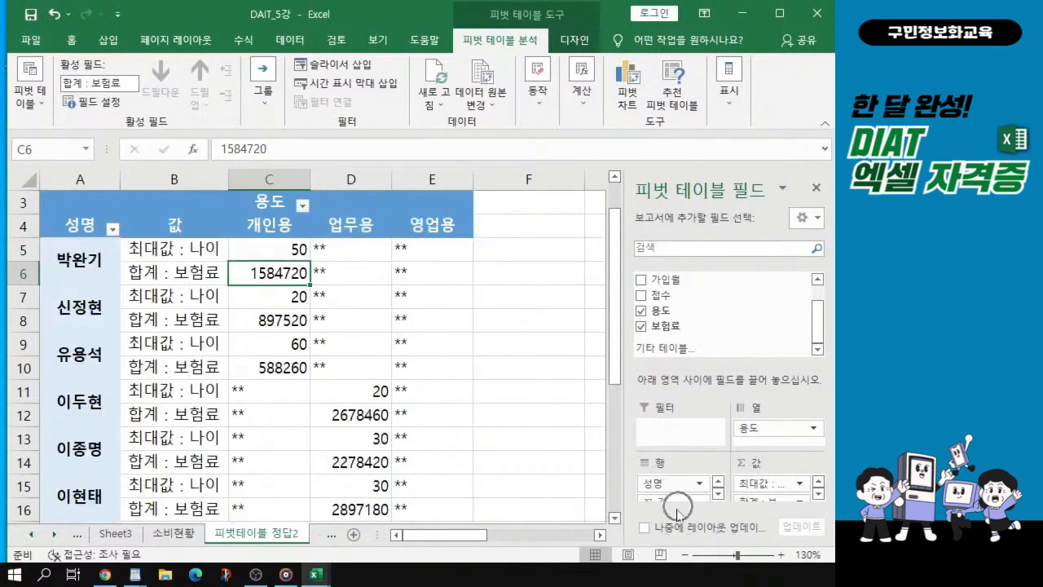
{"action": "left_click", "coordinate": [282, 348]}
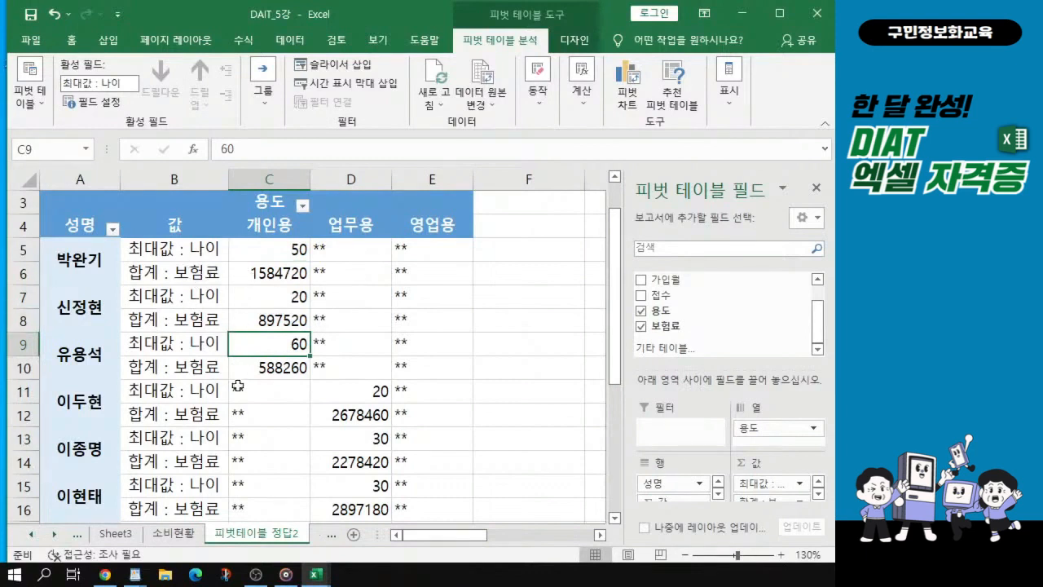
{"action": "mouse_move", "coordinate": [239, 376]}
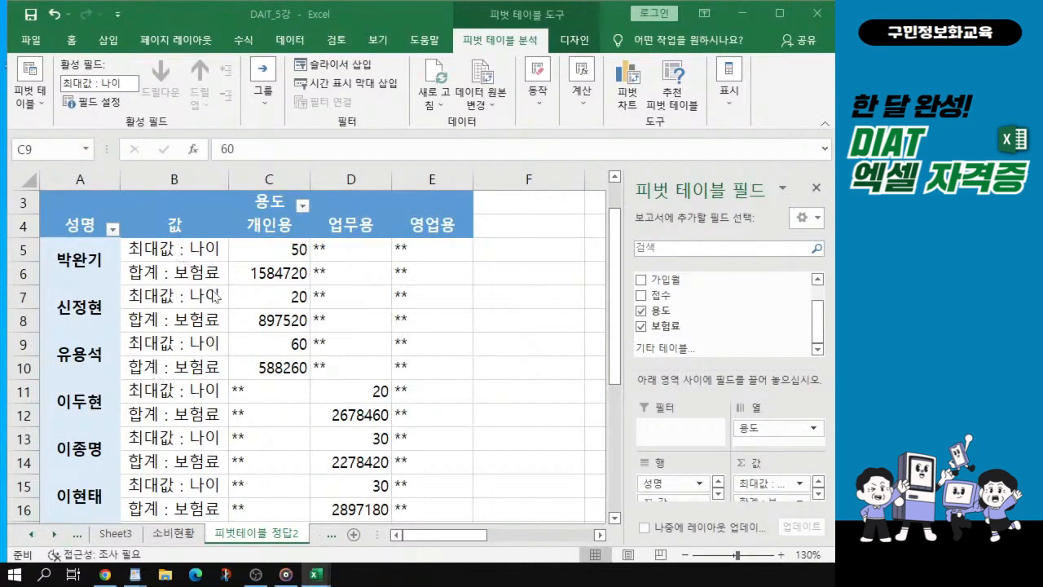
{"action": "key", "text": "ctrl"}
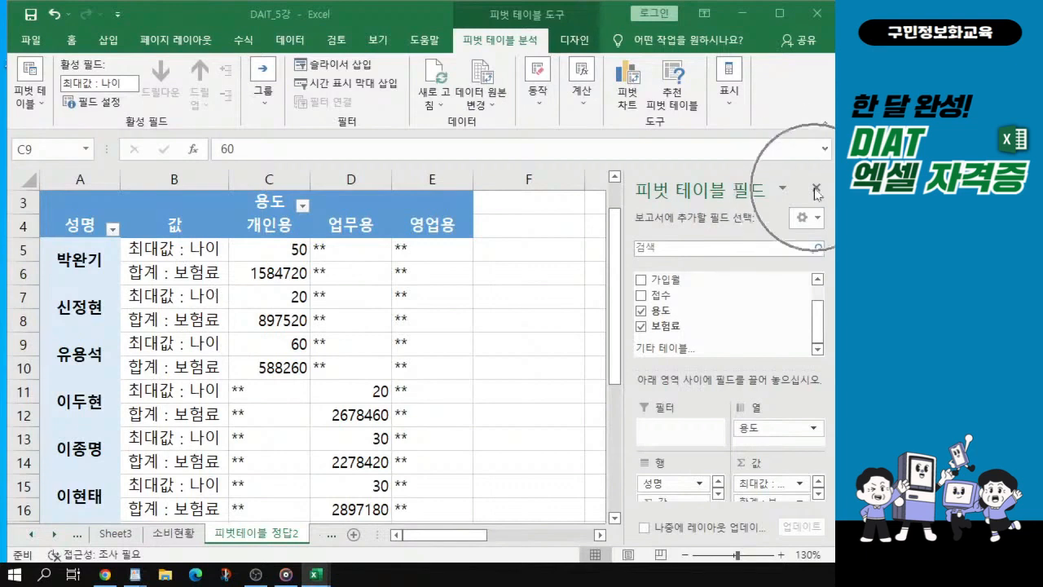
{"action": "key", "text": "ctrl"}
{"action": "key", "text": "ctrl"}
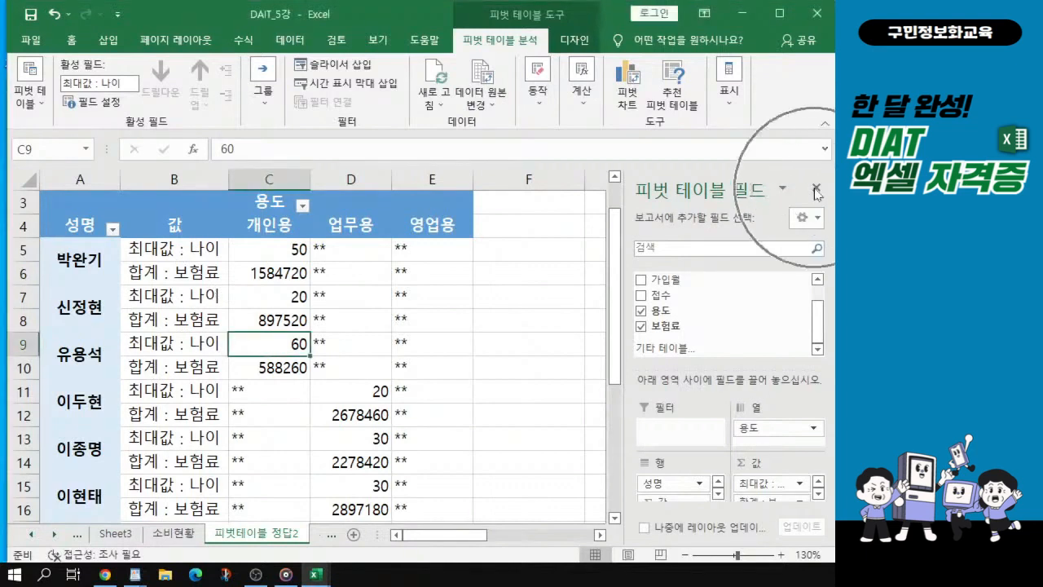
{"action": "left_click", "coordinate": [815, 190]}
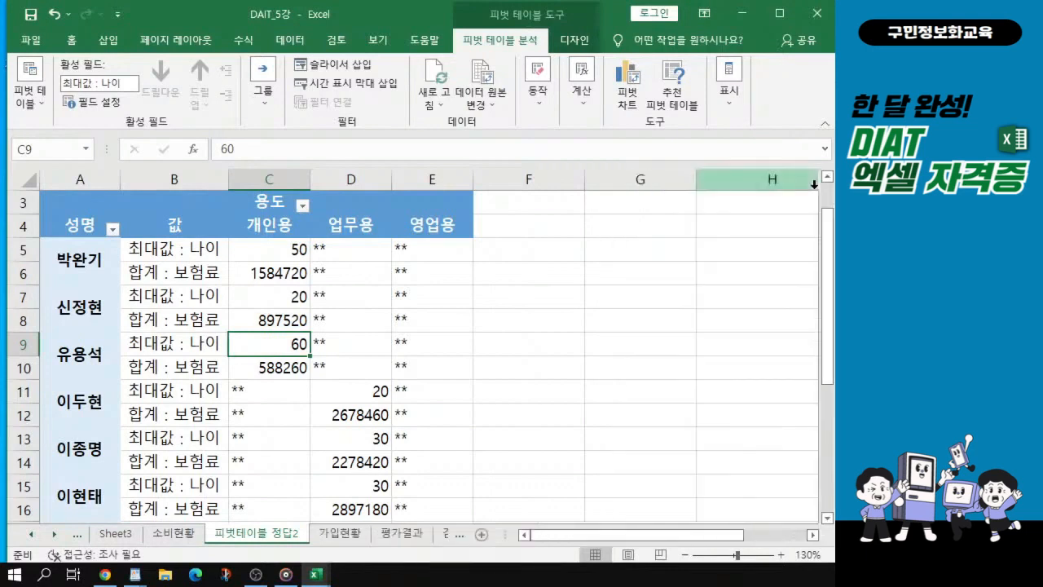
Filter the 용도 column field to exclude 개인용, keeping 업무용 and 영업용.
{"action": "key", "text": "alt+Tab"}
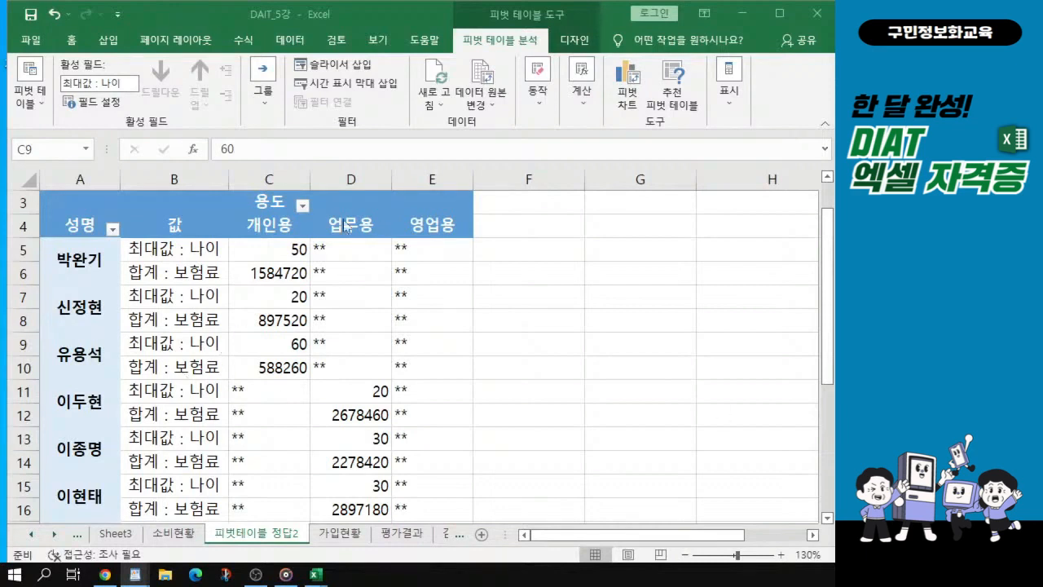
{"action": "left_click", "coordinate": [300, 207]}
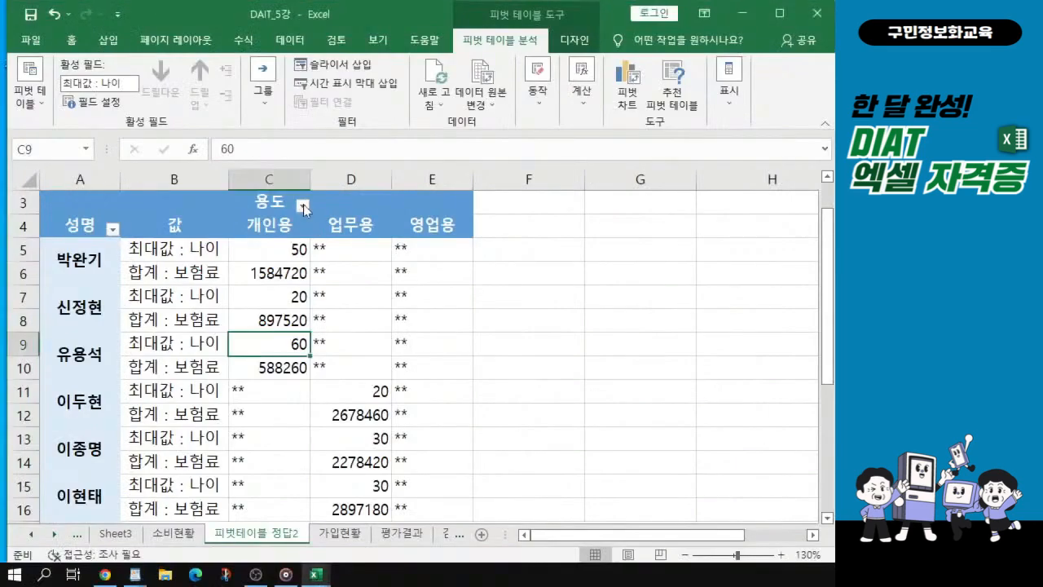
{"action": "left_click", "coordinate": [310, 215]}
{"action": "left_click", "coordinate": [161, 380]}
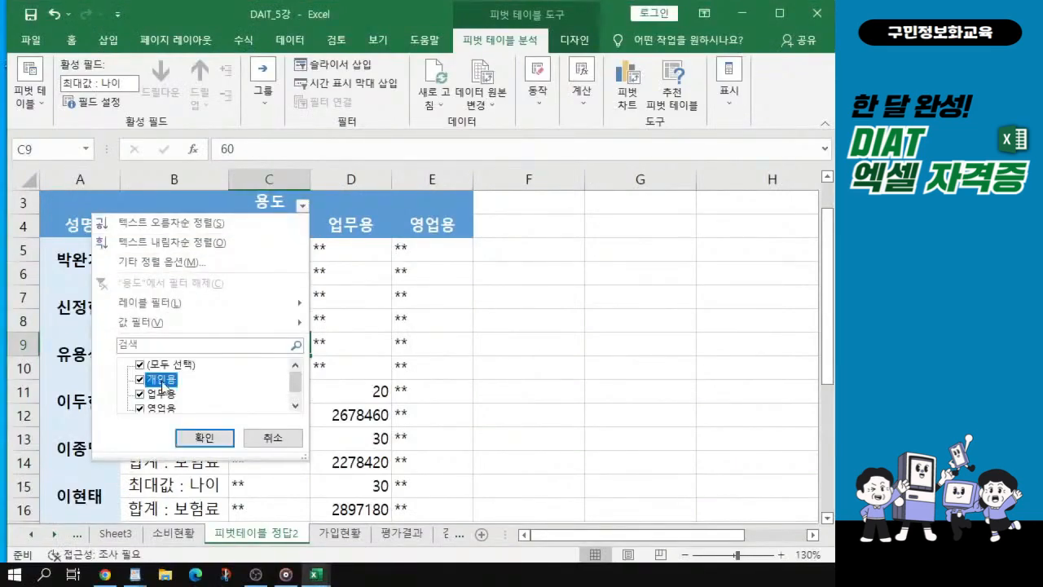
{"action": "left_click", "coordinate": [140, 380]}
{"action": "left_click", "coordinate": [207, 443]}
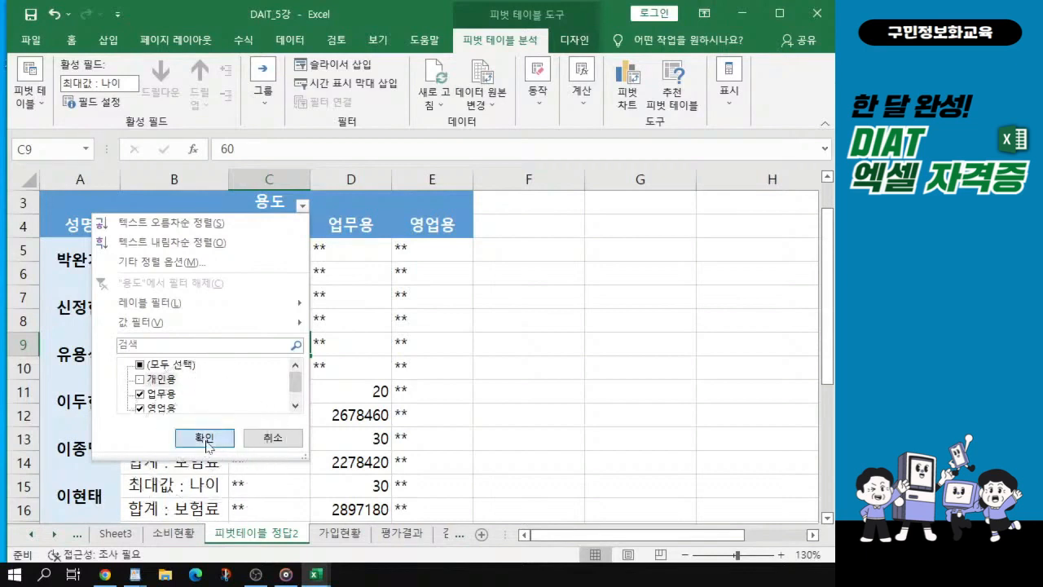
{"action": "left_click", "coordinate": [207, 443]}
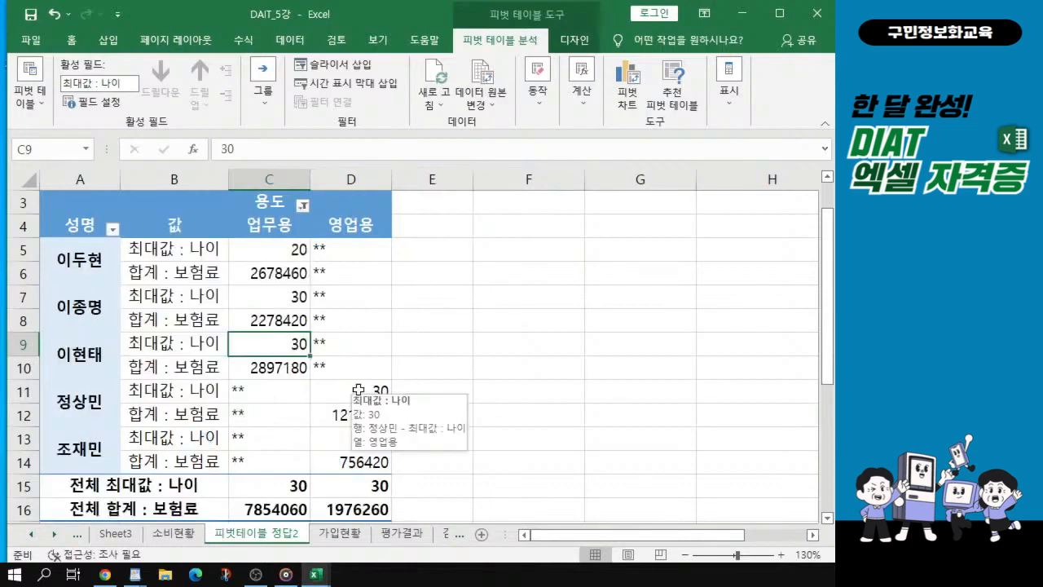
Open cell formatting for the pivot values in C5:D16 and set their horizontal alignment to 오른쪽 (들여쓰기).
{"action": "left_click", "coordinate": [2, 273]}
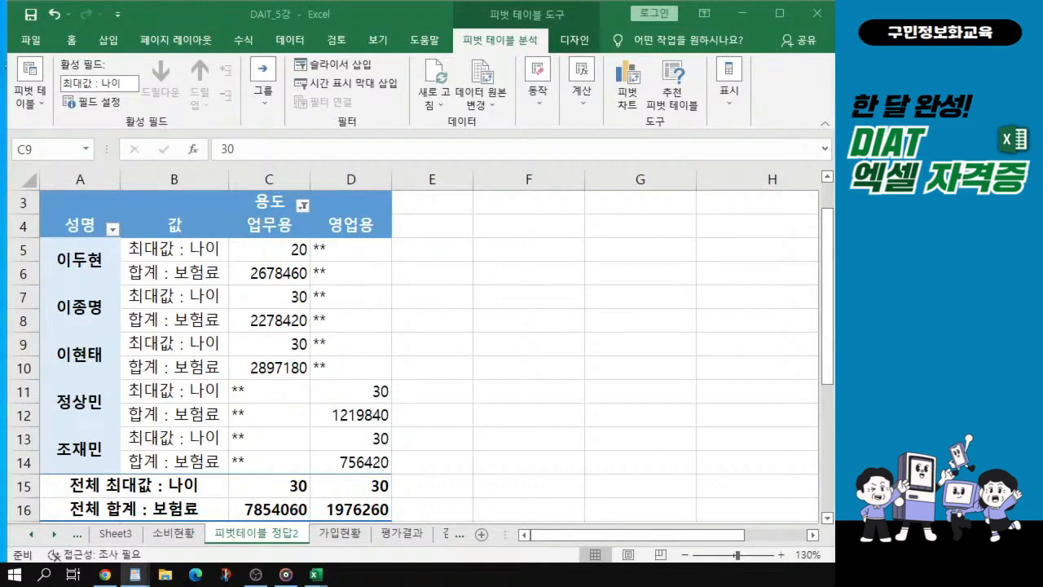
{"action": "left_click", "coordinate": [267, 251]}
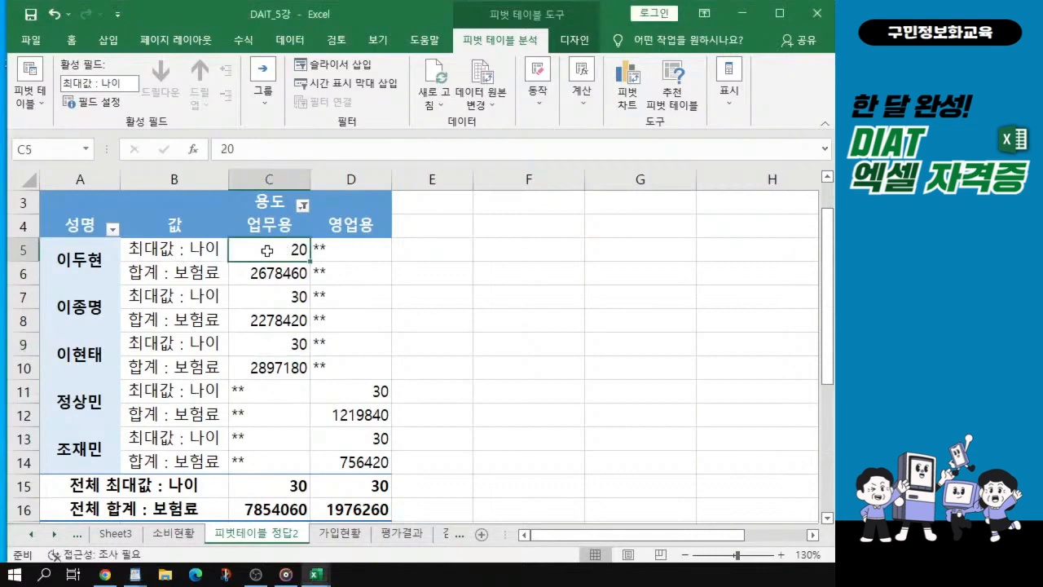
{"action": "left_click_drag", "start_coordinate": [266, 251], "coordinate": [350, 509]}
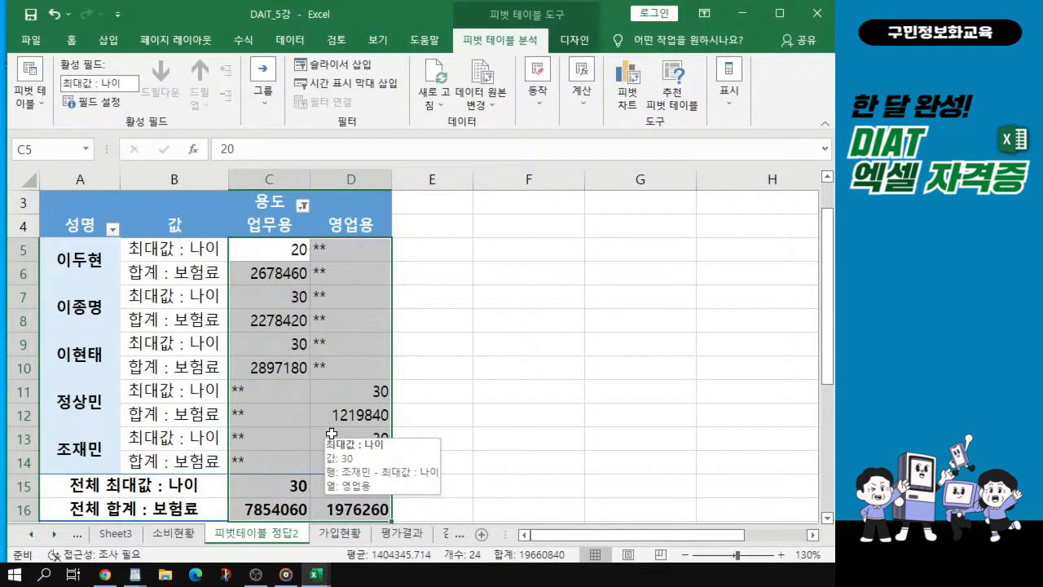
{"action": "key", "text": "alt+Tab"}
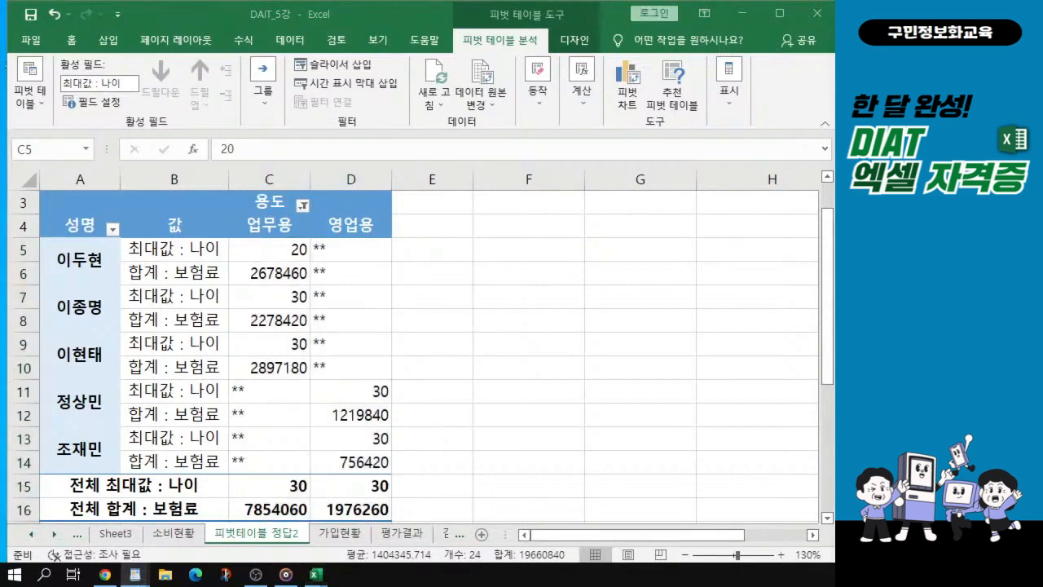
{"action": "key", "text": "alt+Tab"}
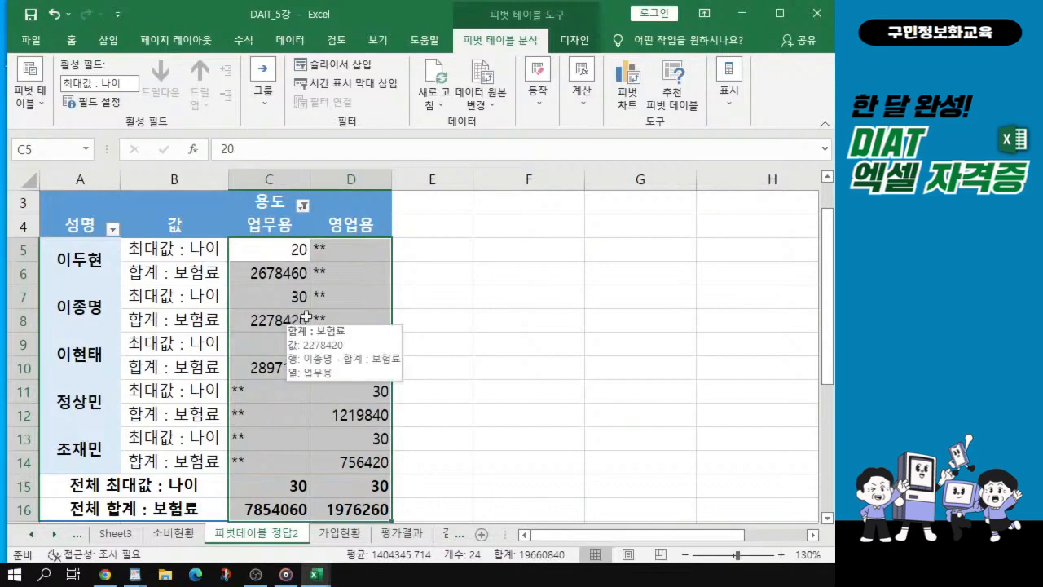
{"action": "key", "text": "ctrl+1"}
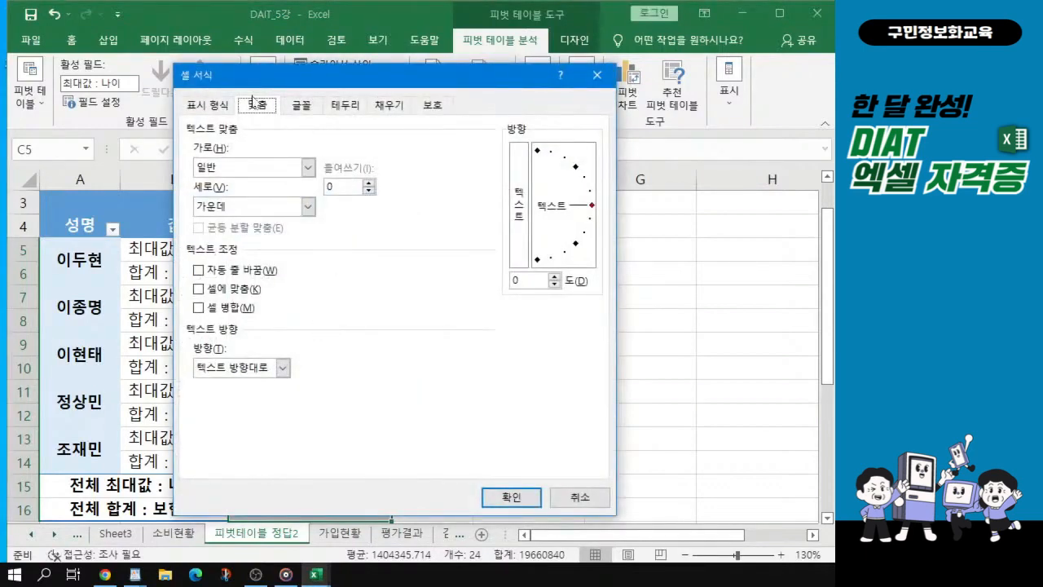
{"action": "key", "text": "ctrl"}
{"action": "key", "text": "ctrl"}
{"action": "key", "text": "ctrl"}
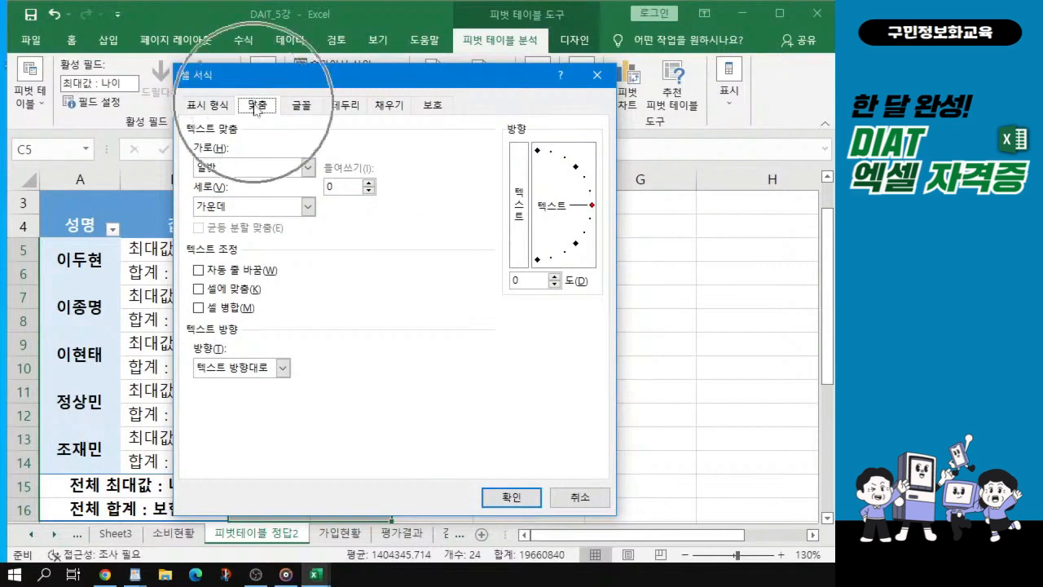
{"action": "left_click", "coordinate": [307, 167]}
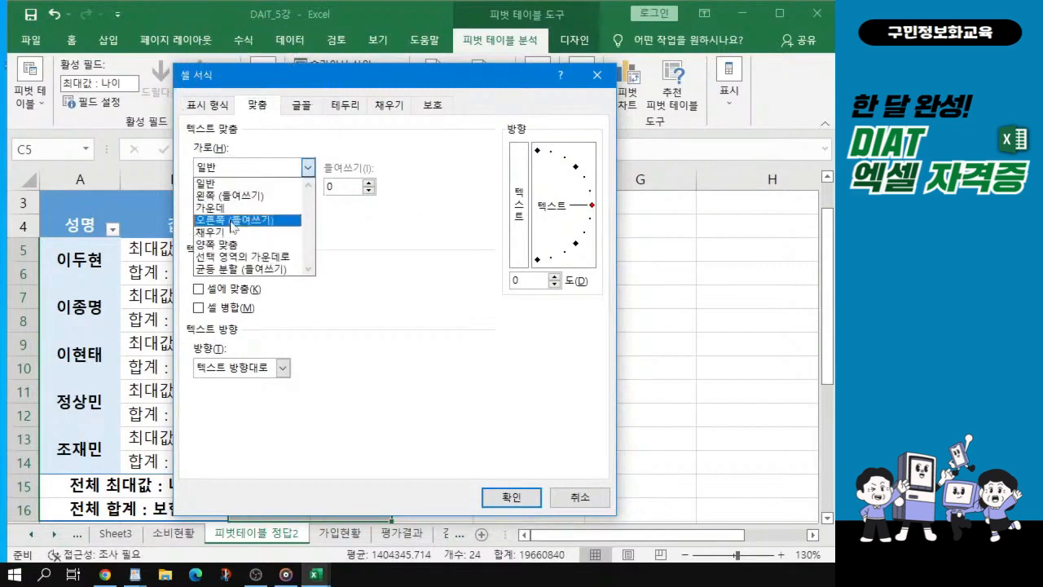
{"action": "left_click", "coordinate": [233, 220]}
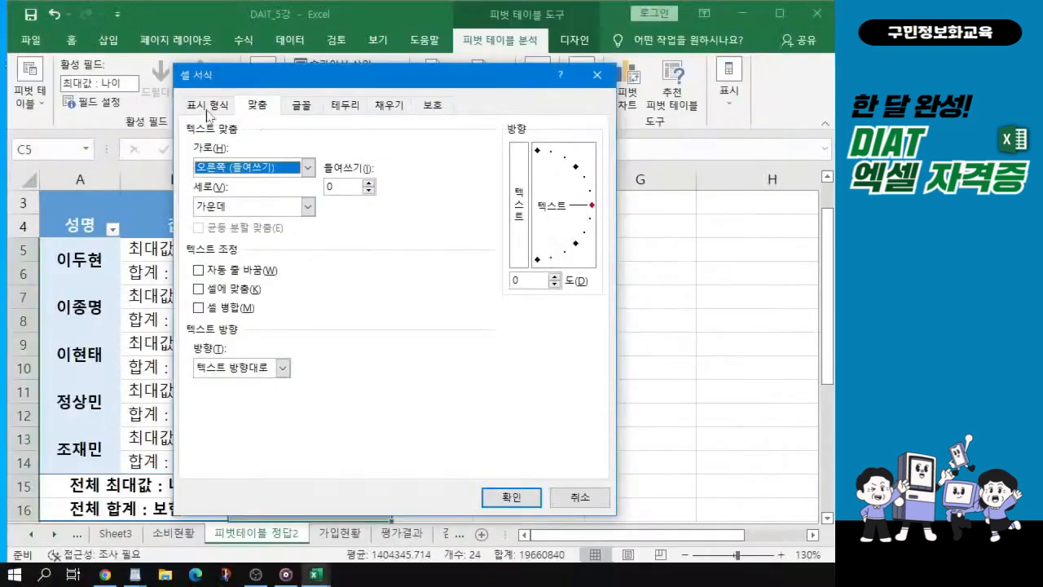
Give the selected pivot values the 숫자 format with the 1000 separator and apply the cell formatting.
{"action": "left_click", "coordinate": [167, 107]}
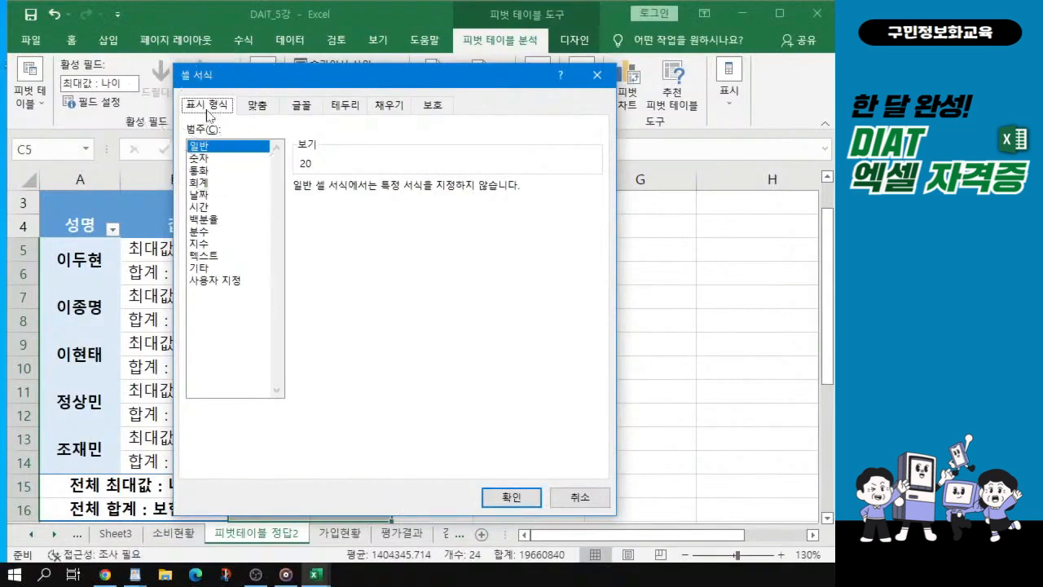
{"action": "left_click", "coordinate": [206, 159]}
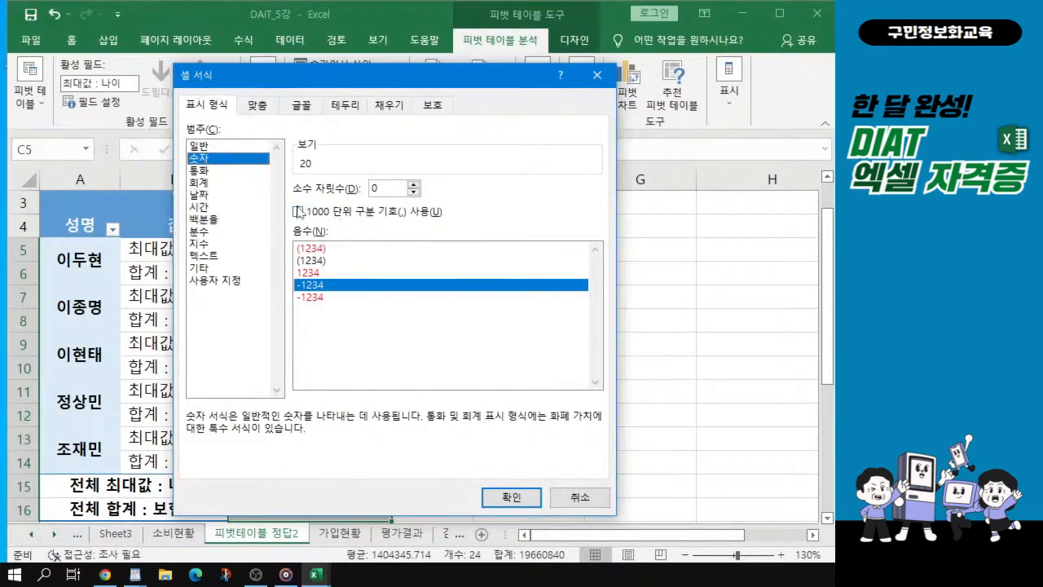
{"action": "left_click", "coordinate": [300, 213]}
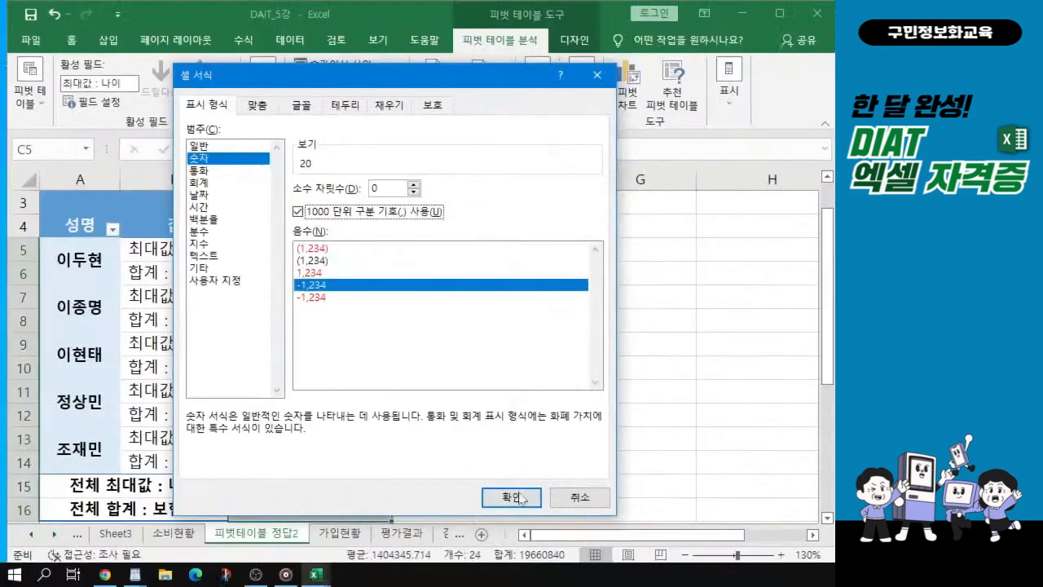
{"action": "left_click", "coordinate": [523, 499]}
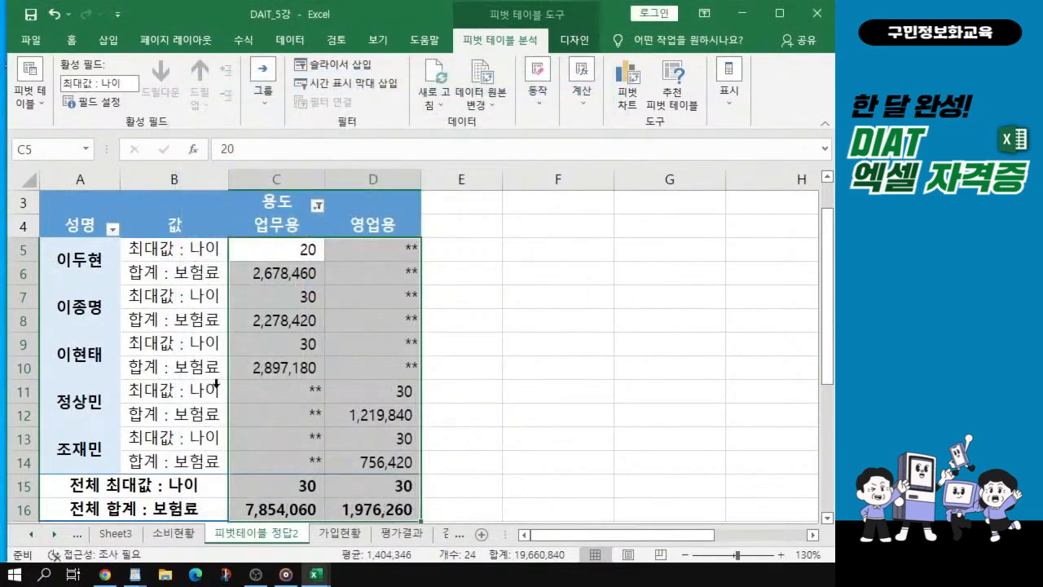
Compare the pivot table with the finished one on the 가입현황피벗 sheet of the 피벗테이블 완성 workbook, checking the 용도 and 성명 headers.
{"action": "left_click", "coordinate": [278, 414]}
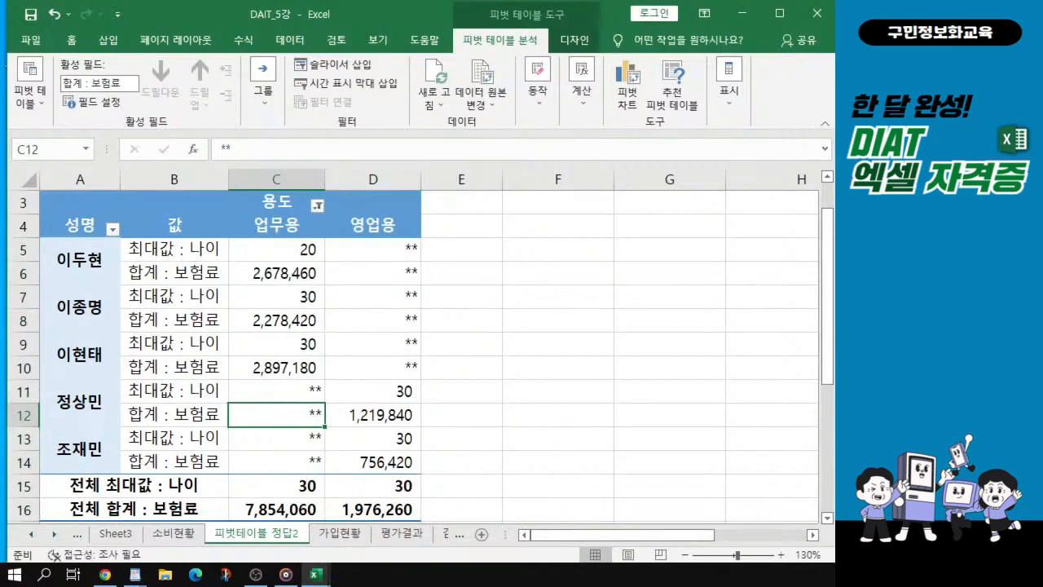
{"action": "left_click_drag", "start_coordinate": [296, 205], "coordinate": [560, 33]}
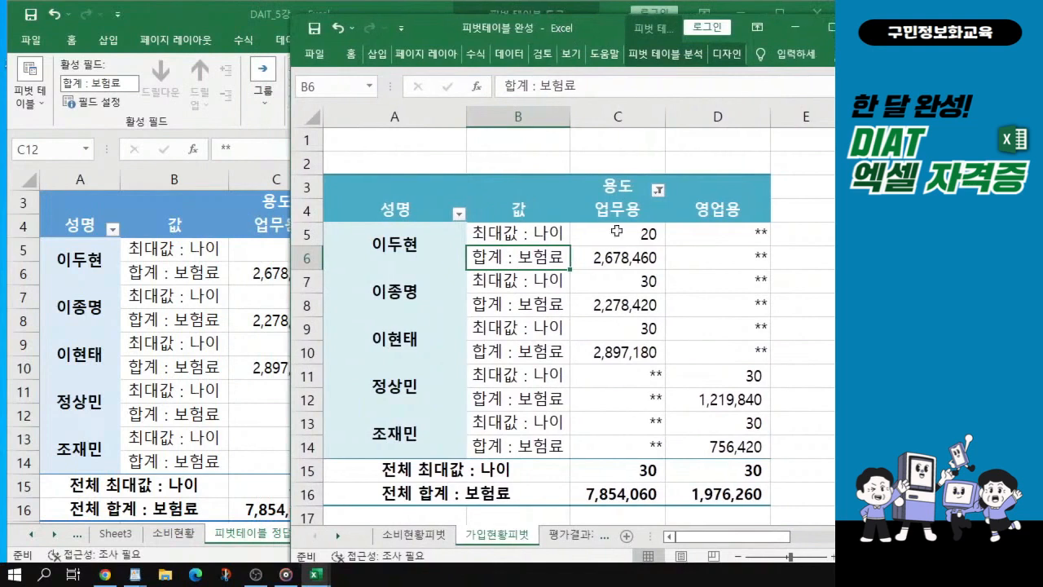
{"action": "left_click", "coordinate": [610, 185]}
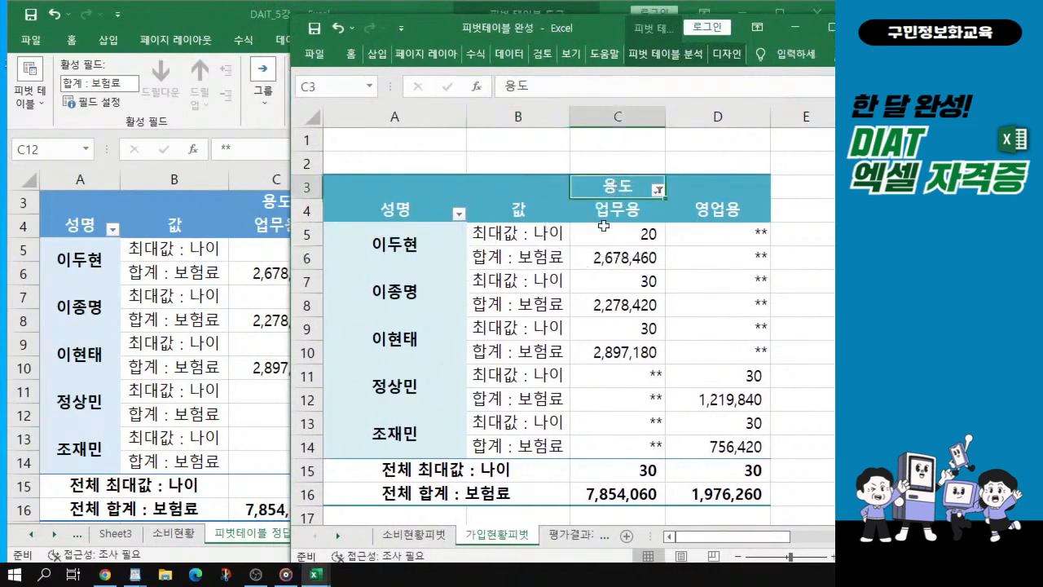
{"action": "left_click", "coordinate": [359, 210]}
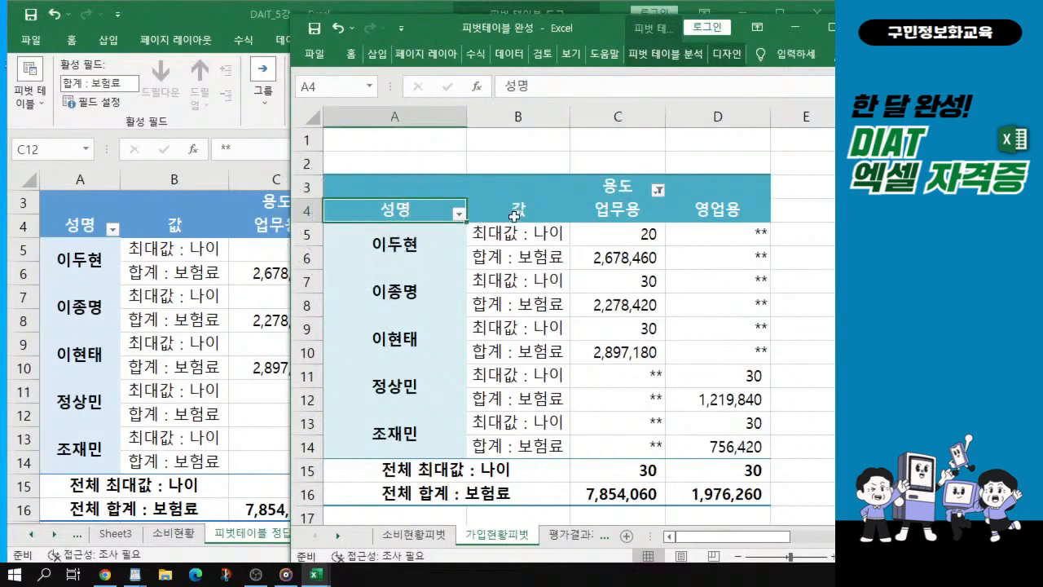
Compare the remaining parts of the finished 가입현황피벗 pivot table: 값 labels, grand totals and 성명 rows, and move the reference workbook aside.
{"action": "left_click", "coordinate": [518, 211]}
{"action": "left_click_drag", "start_coordinate": [518, 211], "coordinate": [515, 263]}
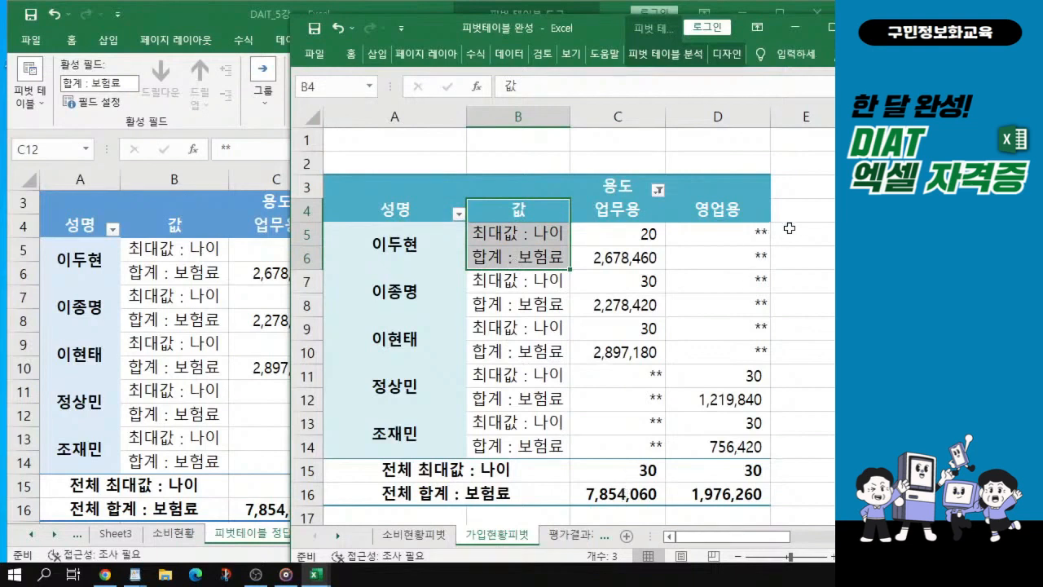
{"action": "left_click_drag", "start_coordinate": [791, 230], "coordinate": [793, 523]}
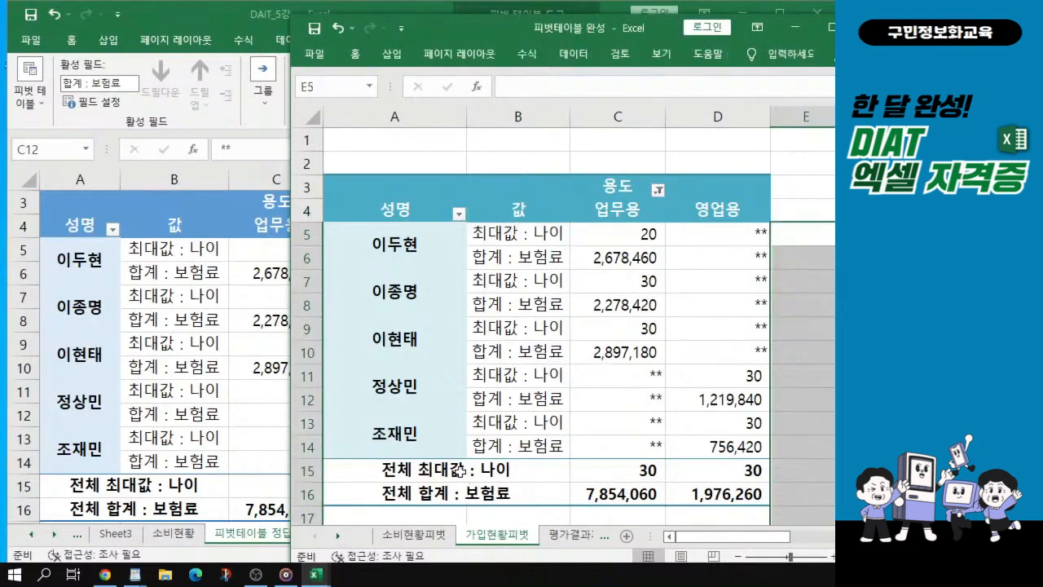
{"action": "left_click", "coordinate": [615, 465]}
{"action": "left_click_drag", "start_coordinate": [692, 470], "coordinate": [684, 494]}
{"action": "left_click_drag", "start_coordinate": [603, 468], "coordinate": [632, 495]}
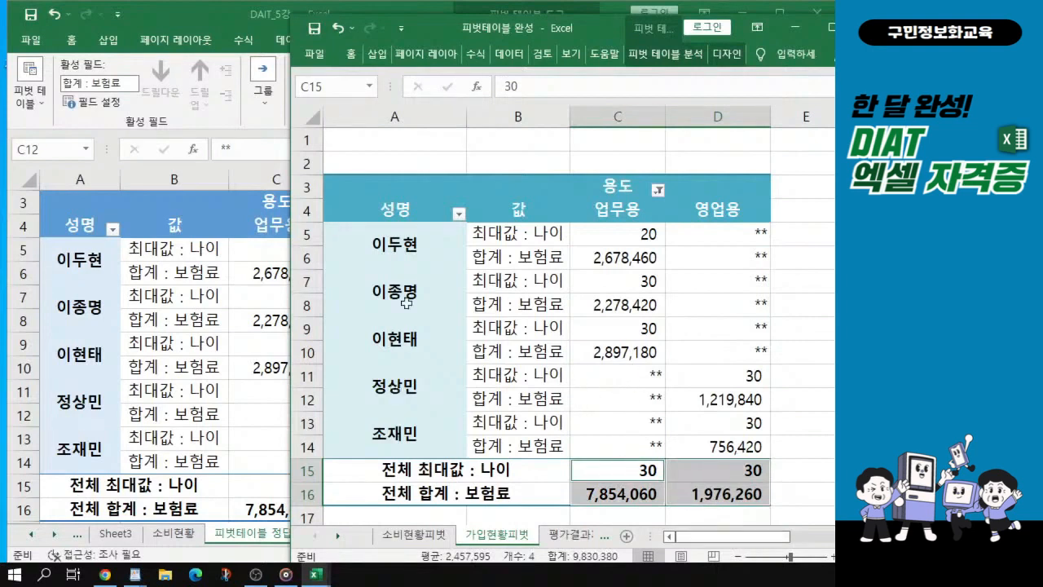
{"action": "left_click", "coordinate": [403, 244]}
{"action": "left_click", "coordinate": [412, 400]}
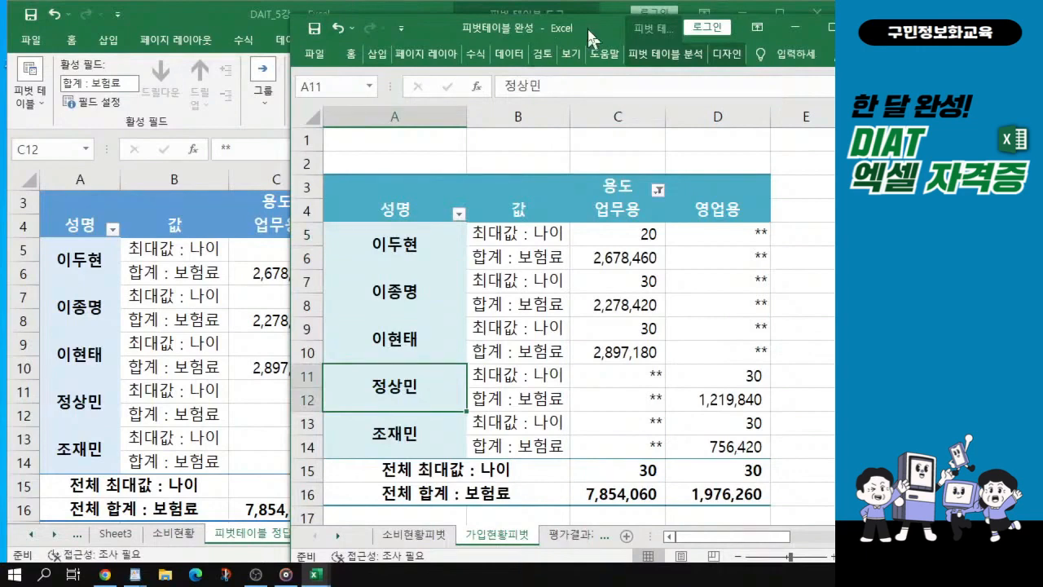
{"action": "left_click_drag", "start_coordinate": [588, 30], "coordinate": [2, 290]}
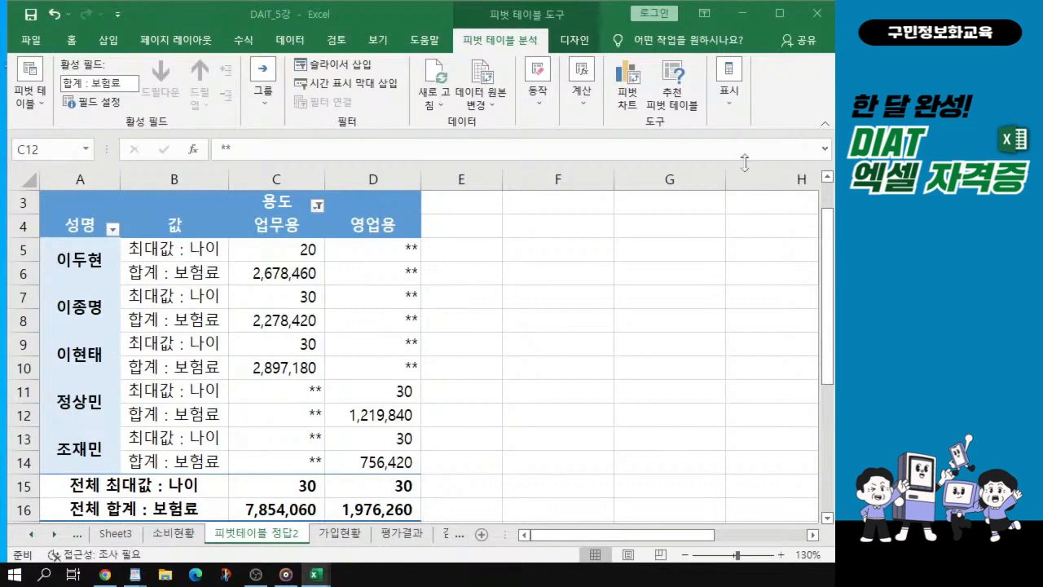
Show the pivot table field list for the 용도 pivot table and close it again.
{"action": "key", "text": "ctrl"}
{"action": "key", "text": "ctrl"}
{"action": "left_click", "coordinate": [726, 102]}
{"action": "key", "text": "ctrl"}
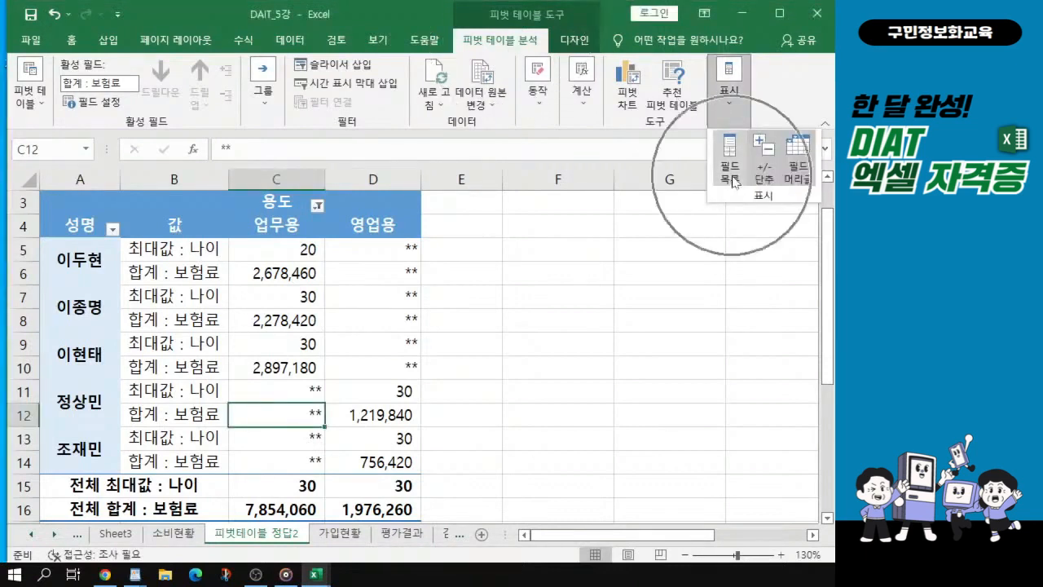
{"action": "left_click", "coordinate": [732, 179]}
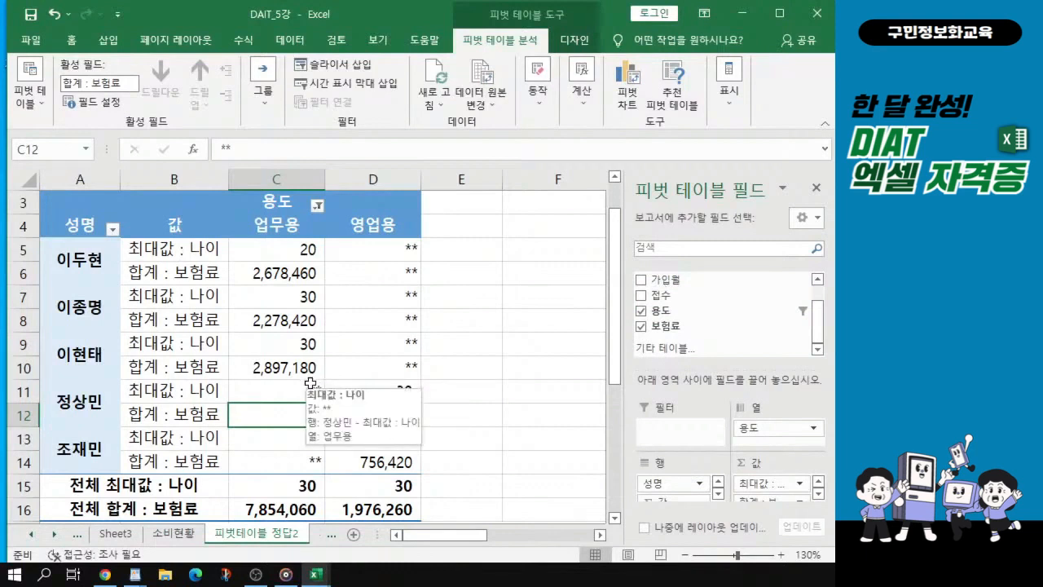
{"action": "left_click", "coordinate": [816, 189]}
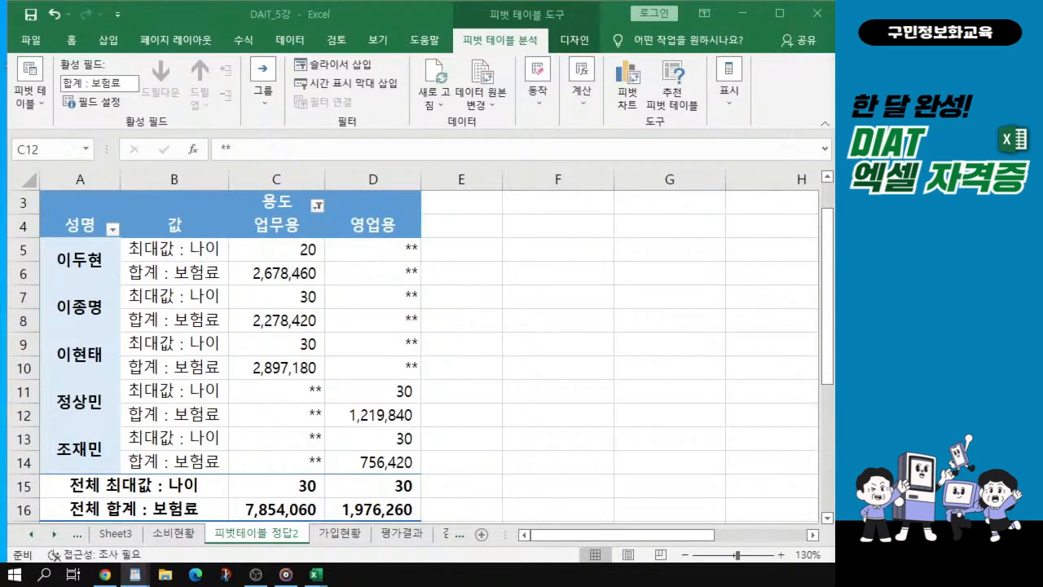
Go to the 평가결과 sheet containing the source data for the third pivot table.
{"action": "left_click", "coordinate": [209, 368]}
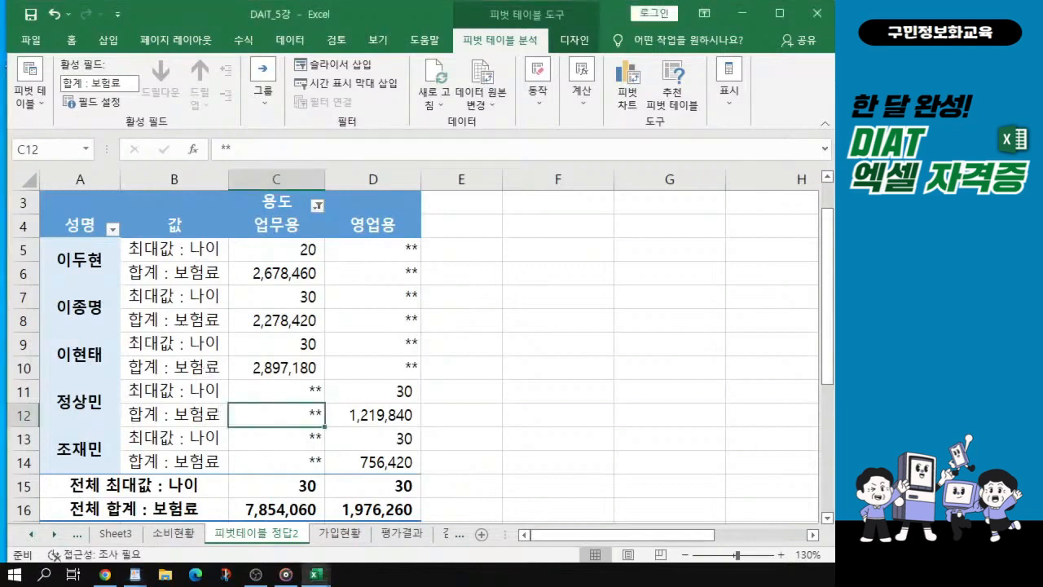
{"action": "key", "text": "alt+Tab"}
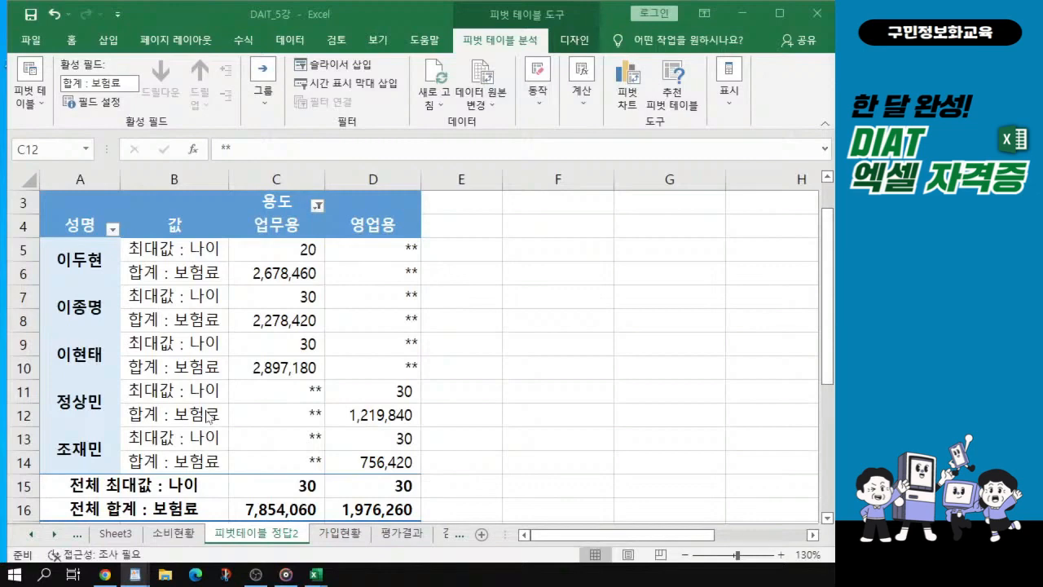
{"action": "left_click", "coordinate": [402, 533]}
{"action": "left_click", "coordinate": [356, 540]}
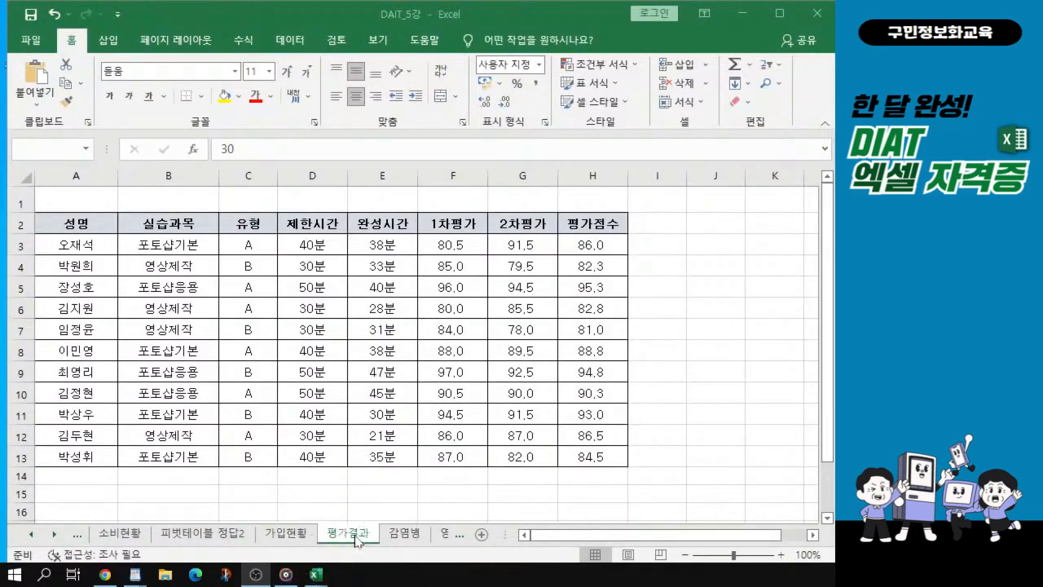
{"action": "left_click", "coordinate": [356, 540]}
{"action": "left_click", "coordinate": [356, 540]}
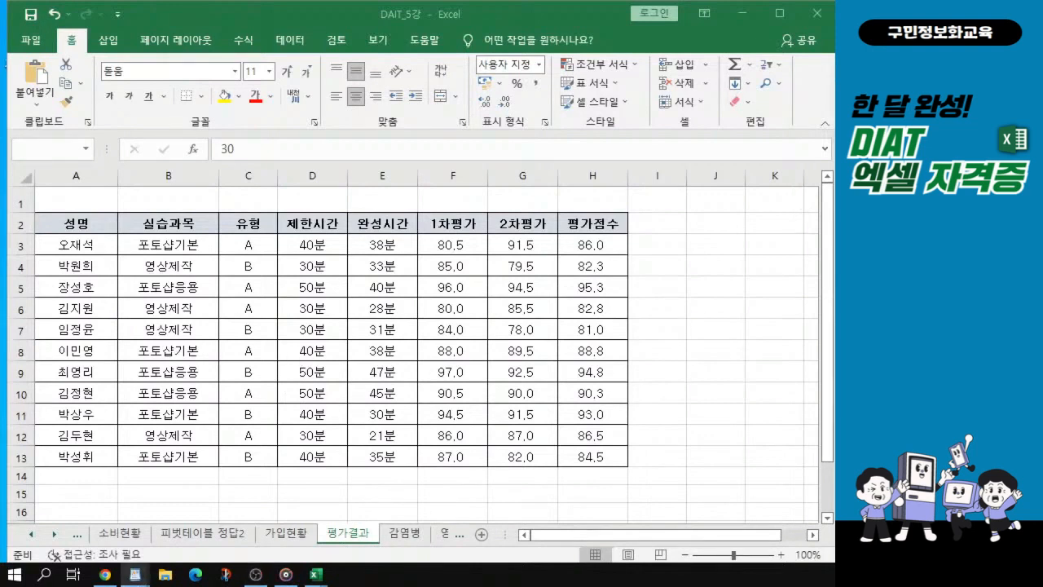
Insert a pivot table from the range 평가결과!$A$2:$H$13 on a new worksheet.
{"action": "left_click", "coordinate": [316, 289]}
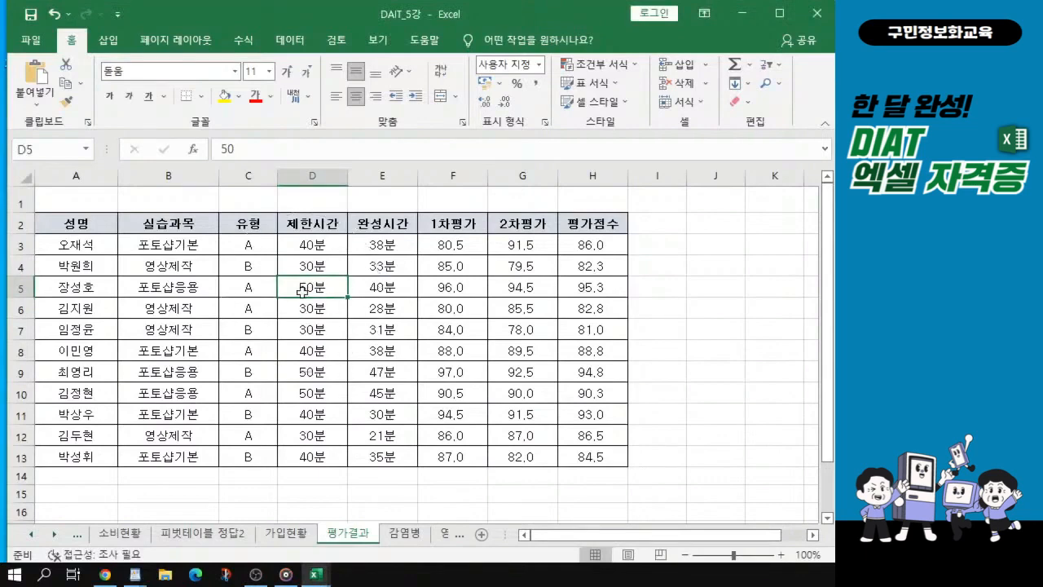
{"action": "scroll", "coordinate": [301, 290], "scroll_direction": "up", "scroll_amount": 1, "text": "ctrl"}
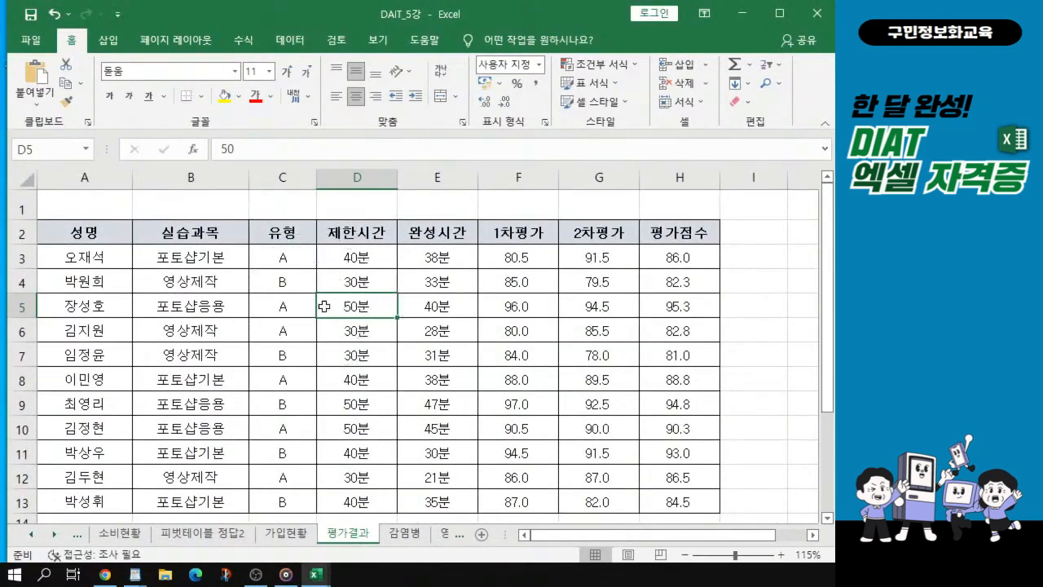
{"action": "left_click", "coordinate": [107, 41]}
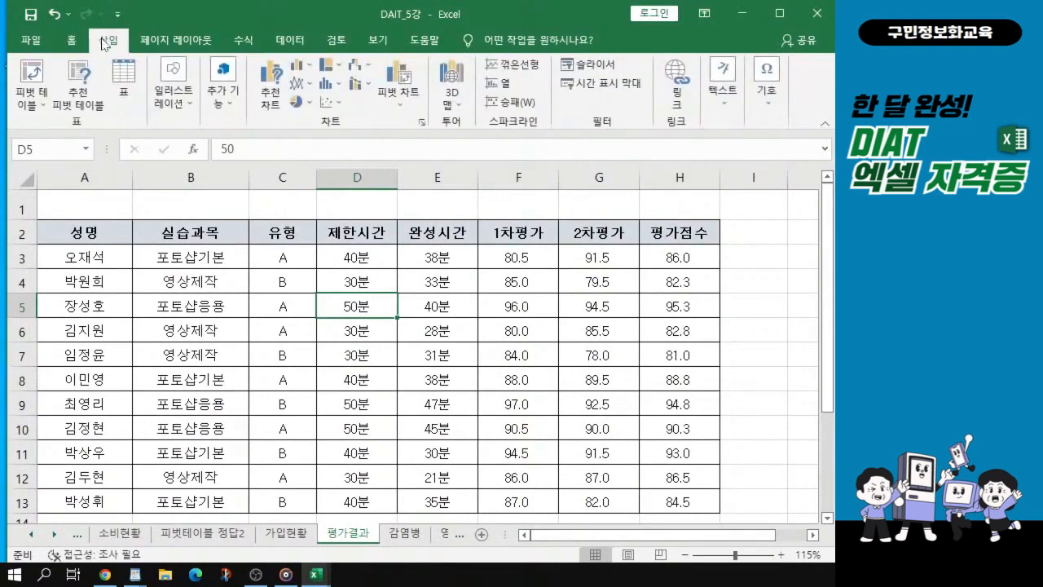
{"action": "key", "text": "ctrl"}
{"action": "key", "text": "ctrl"}
{"action": "key", "text": "ctrl"}
{"action": "key", "text": "ctrl"}
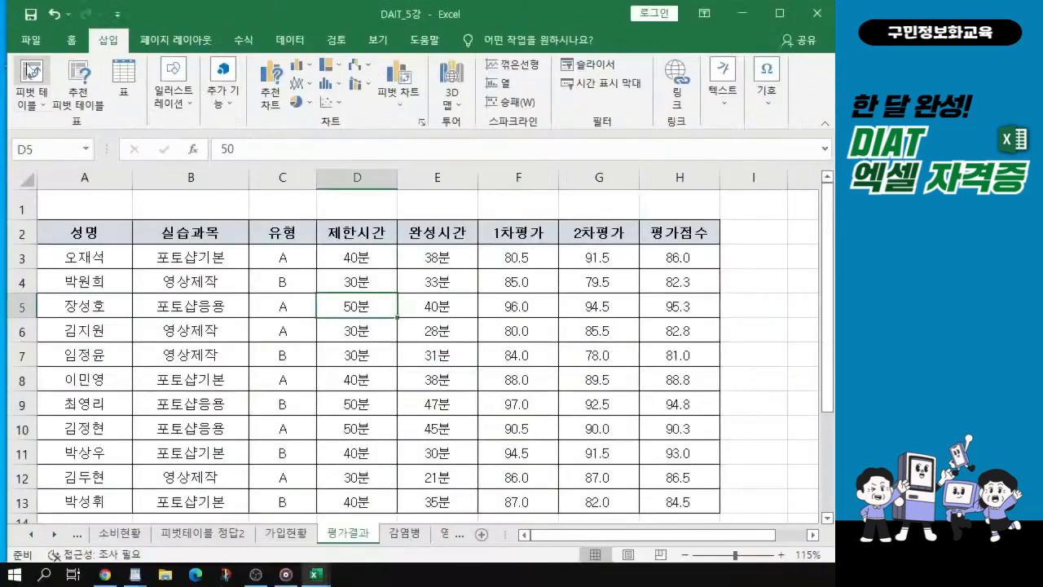
{"action": "left_click", "coordinate": [66, 139]}
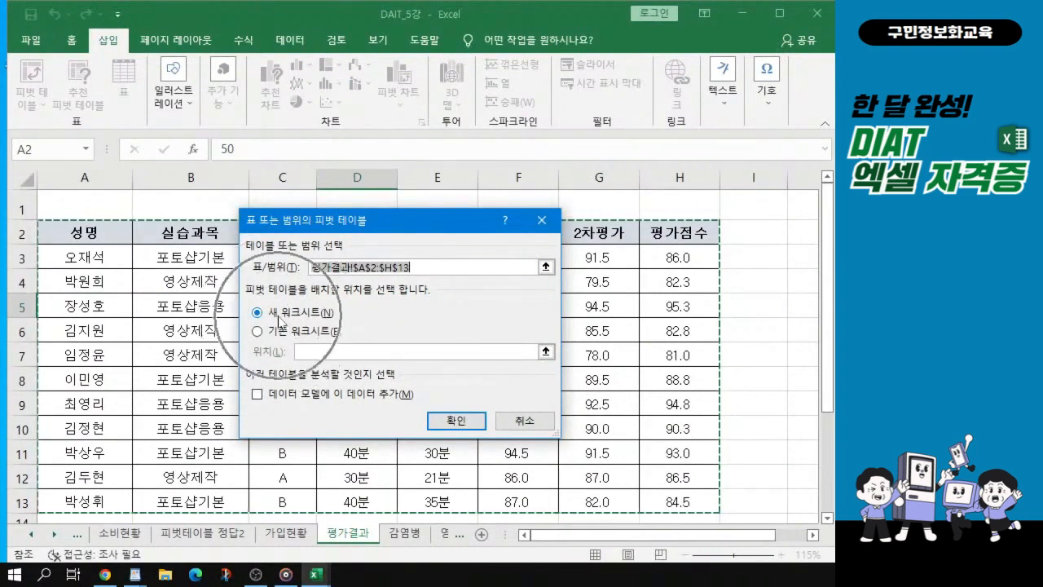
{"action": "left_click", "coordinate": [470, 422]}
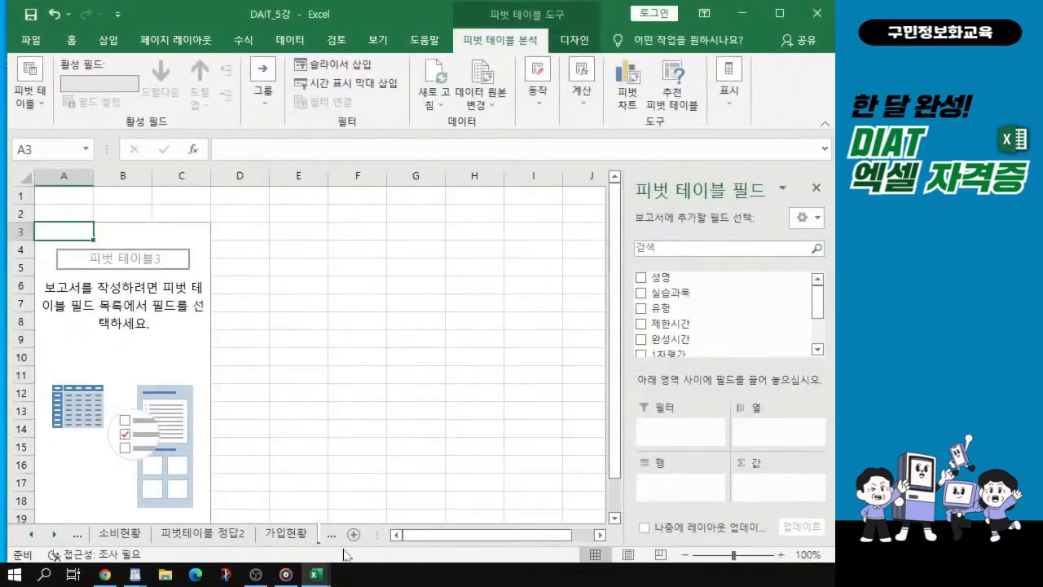
Rename the new pivot table sheet as 피벗테이블 정답3.
{"action": "left_click", "coordinate": [55, 534]}
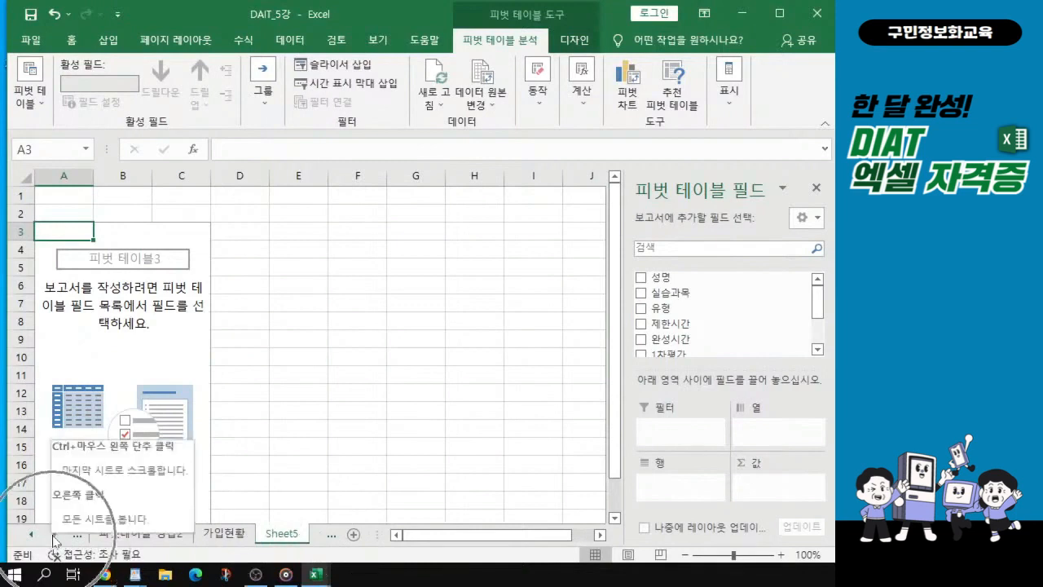
{"action": "left_click", "coordinate": [54, 535]}
{"action": "left_click", "coordinate": [185, 537]}
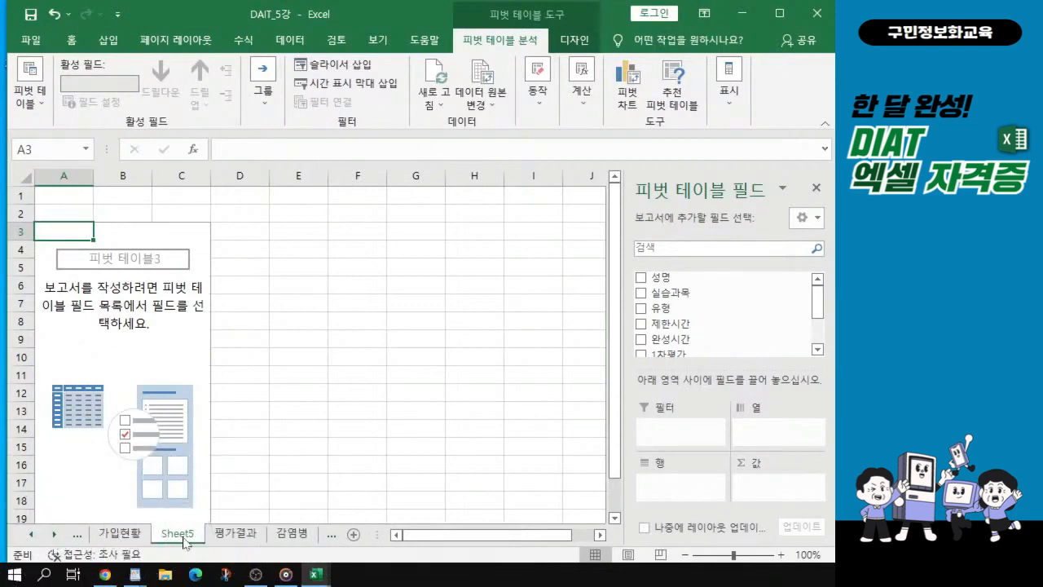
{"action": "left_click", "coordinate": [180, 538]}
{"action": "left_click", "coordinate": [179, 539]}
{"action": "left_click", "coordinate": [179, 539]}
{"action": "key", "text": "alt+Tab"}
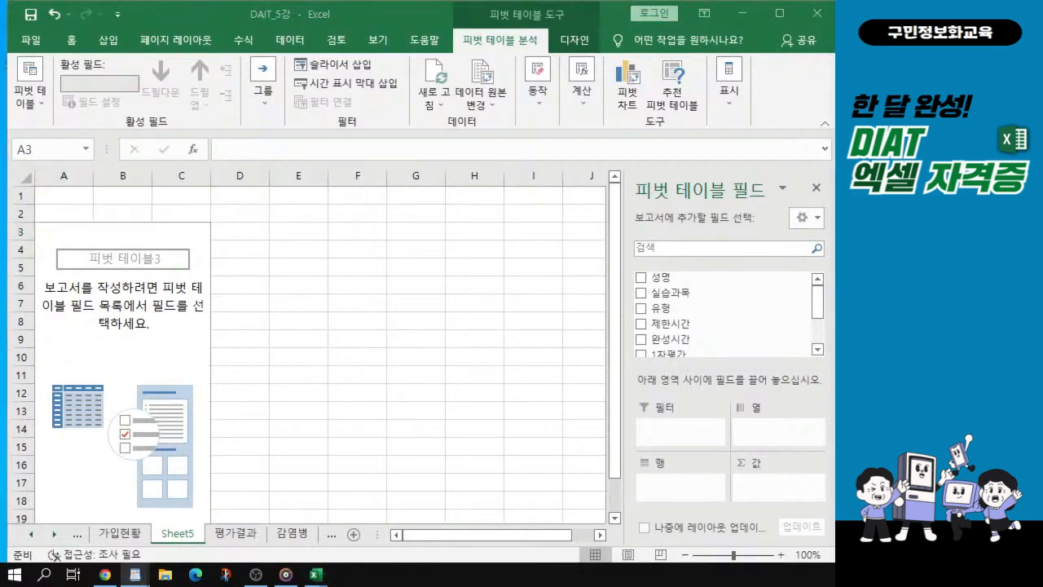
{"action": "left_click", "coordinate": [179, 537]}
{"action": "left_click", "coordinate": [182, 542]}
{"action": "key", "text": "ctrl"}
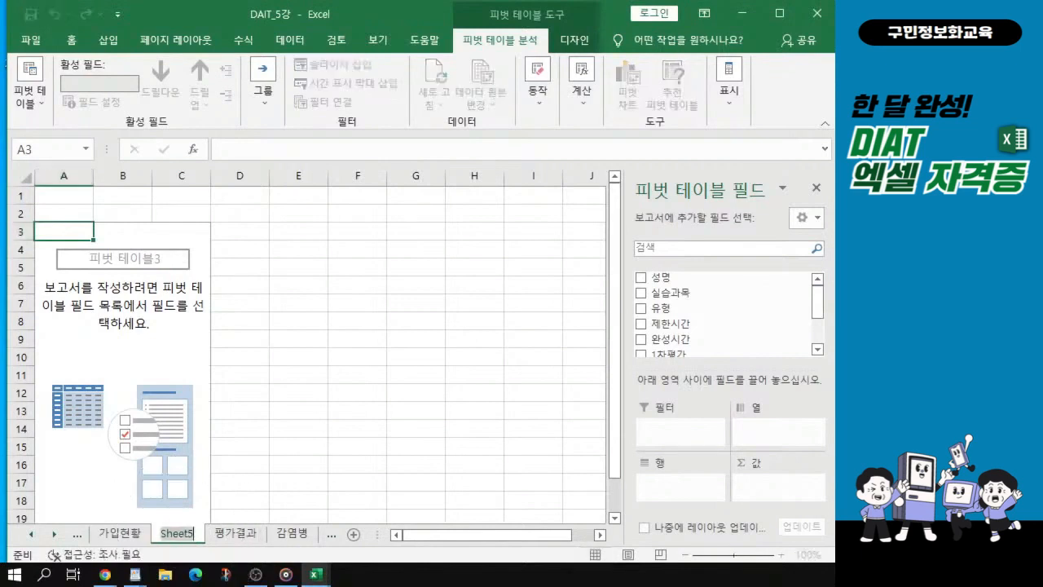
{"action": "double_click", "coordinate": [181, 539]}
{"action": "type", "text": "피벗"}
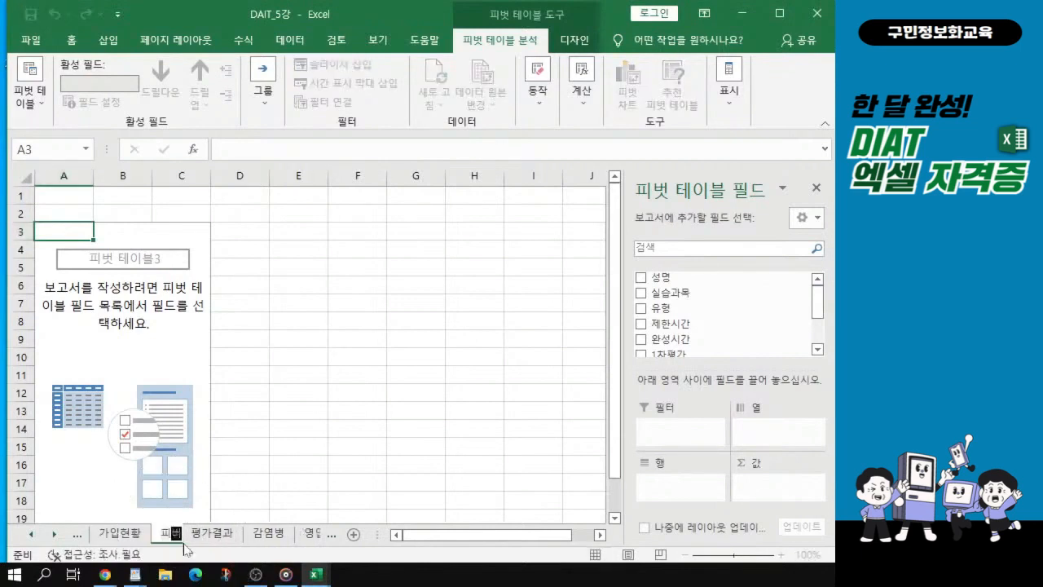
{"action": "type", "text": "테이블"}
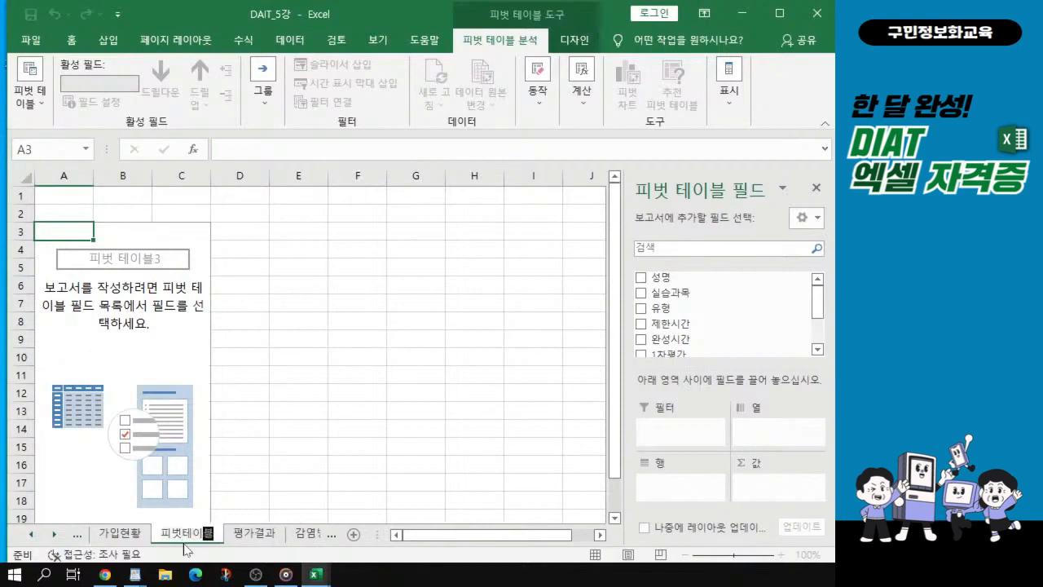
{"action": "key", "text": "Return"}
{"action": "type", "text": "정답3"}
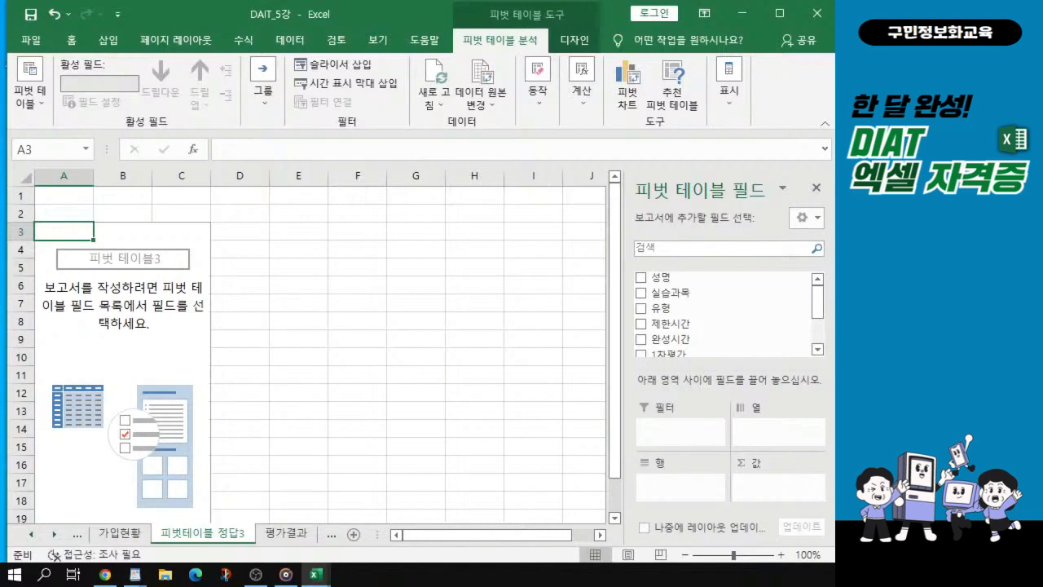
Bring up the 평가결과피벗 sheet of the 피벗테이블 완성 workbook and examine its 실습과목 columns and 성명 rows.
{"action": "left_click_drag", "start_coordinate": [0, 383], "coordinate": [331, 28]}
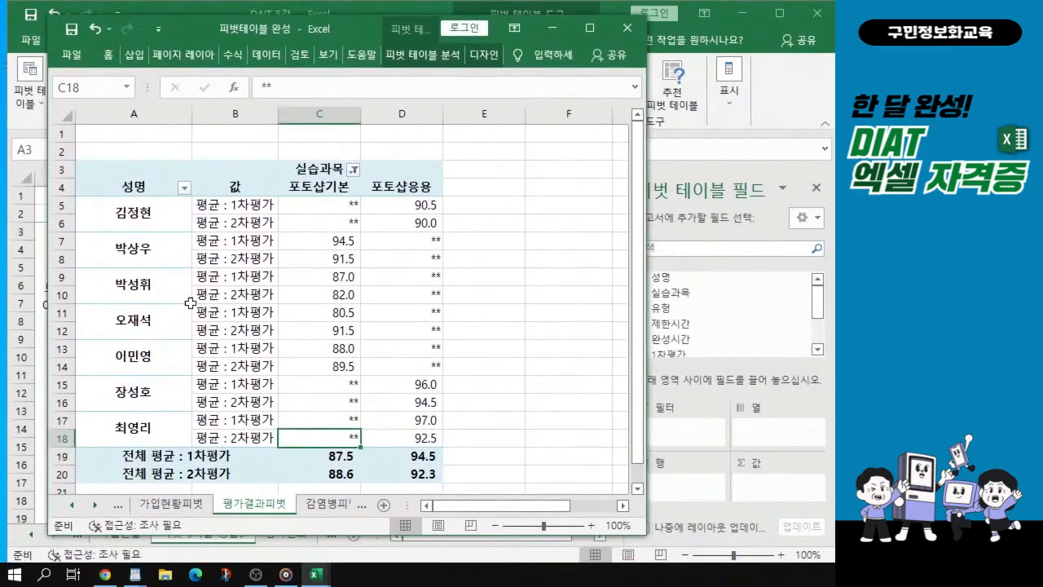
{"action": "left_click", "coordinate": [303, 173]}
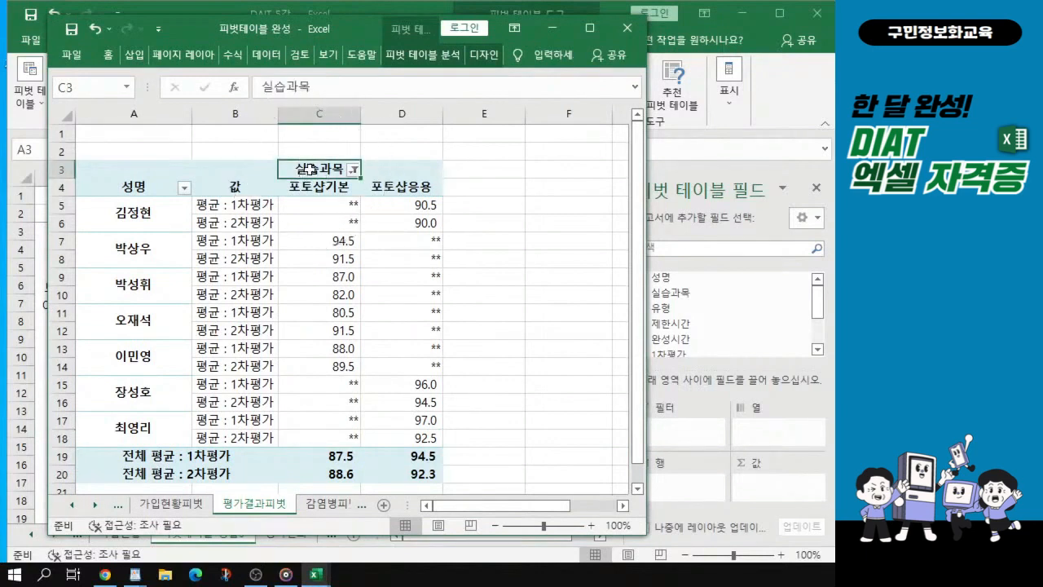
{"action": "left_click_drag", "start_coordinate": [310, 169], "coordinate": [315, 437]}
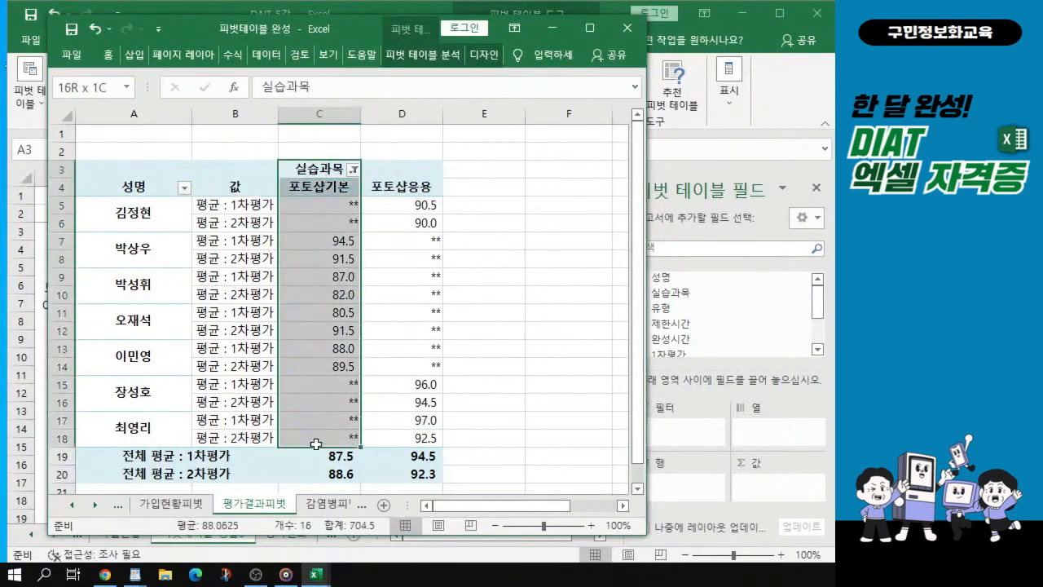
{"action": "left_click", "coordinate": [401, 163]}
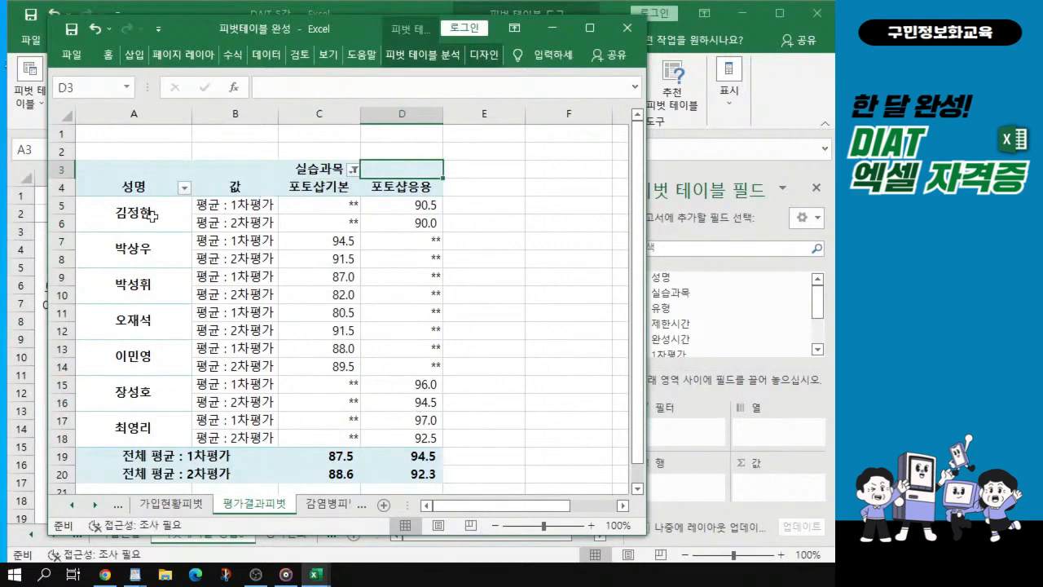
{"action": "left_click", "coordinate": [131, 187]}
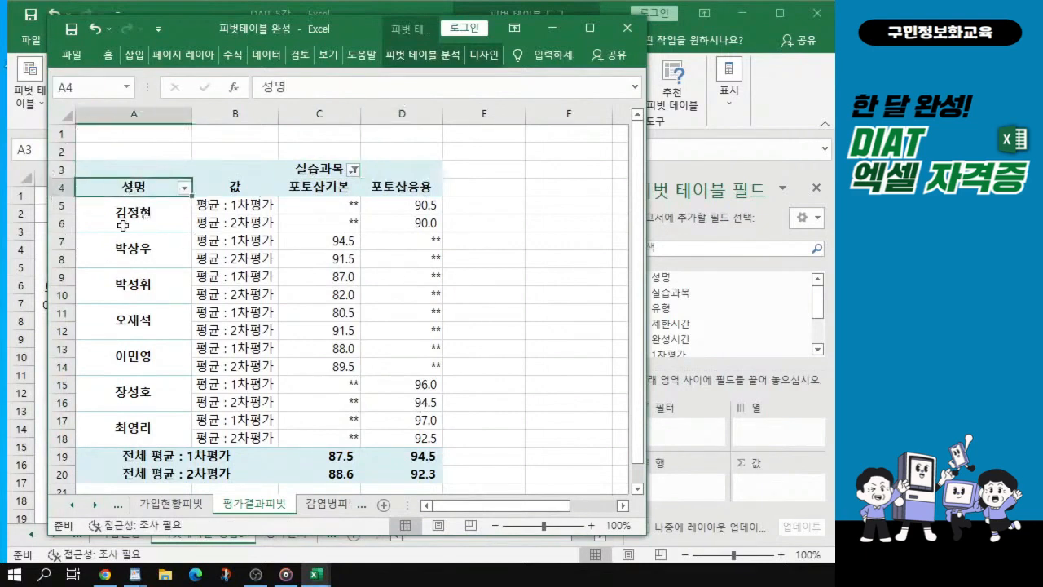
{"action": "left_click_drag", "start_coordinate": [110, 215], "coordinate": [237, 222]}
{"action": "left_click_drag", "start_coordinate": [311, 208], "coordinate": [407, 218]}
{"action": "left_click_drag", "start_coordinate": [123, 246], "coordinate": [339, 252]}
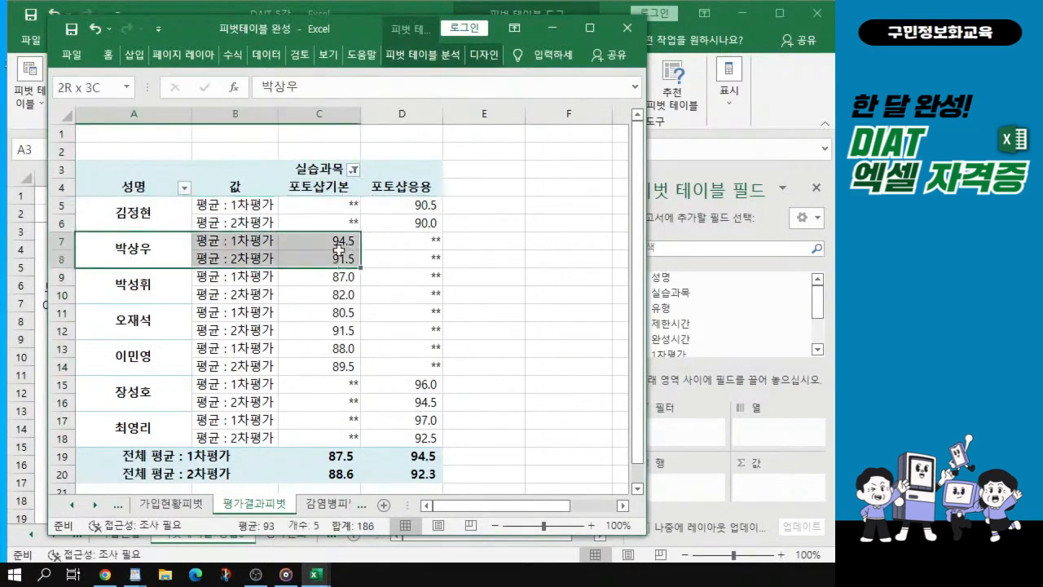
{"action": "left_click_drag", "start_coordinate": [118, 287], "coordinate": [359, 288]}
{"action": "left_click_drag", "start_coordinate": [120, 329], "coordinate": [285, 323]}
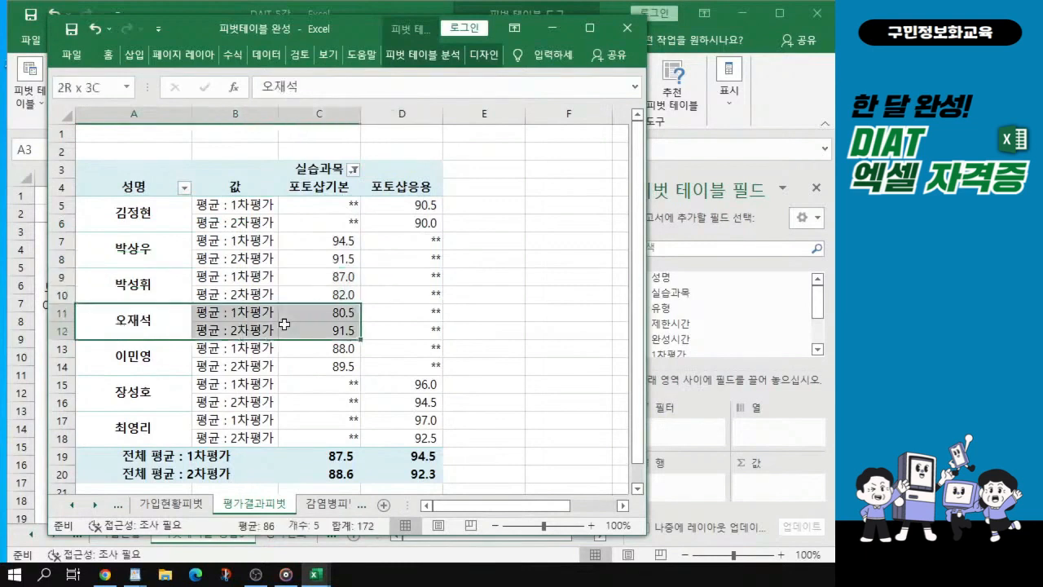
Check which fields the finished 평가결과피벗 pivot table uses for its rows, columns and first value label.
{"action": "left_click", "coordinate": [104, 187]}
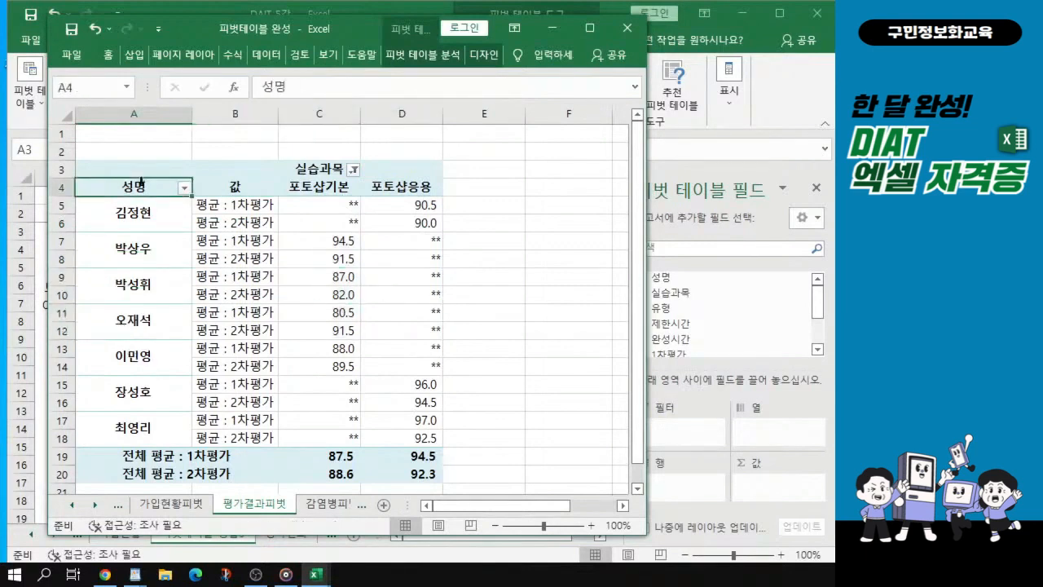
{"action": "left_click", "coordinate": [313, 171]}
{"action": "left_click", "coordinate": [313, 171]}
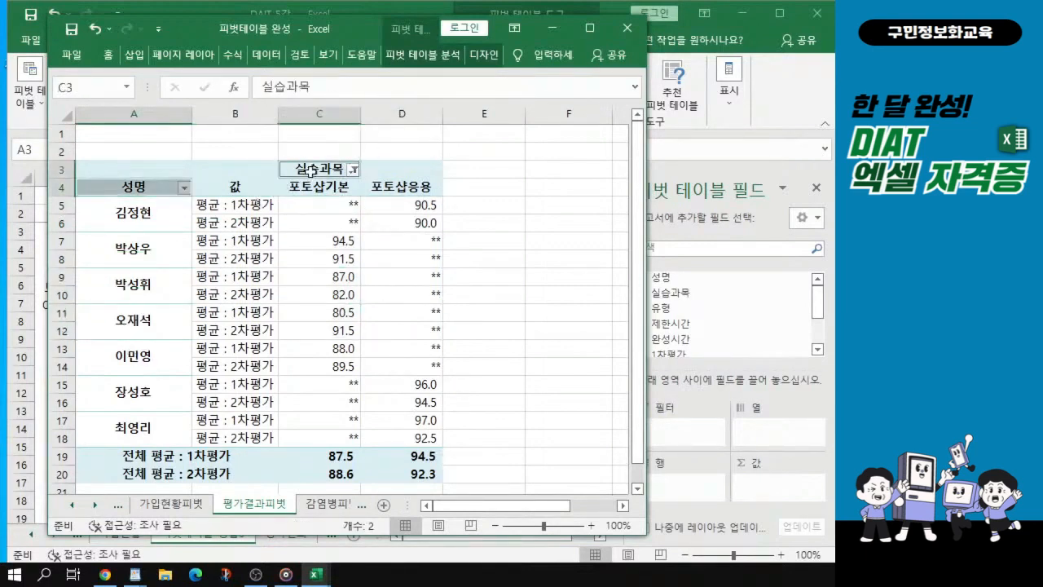
{"action": "left_click", "coordinate": [248, 205]}
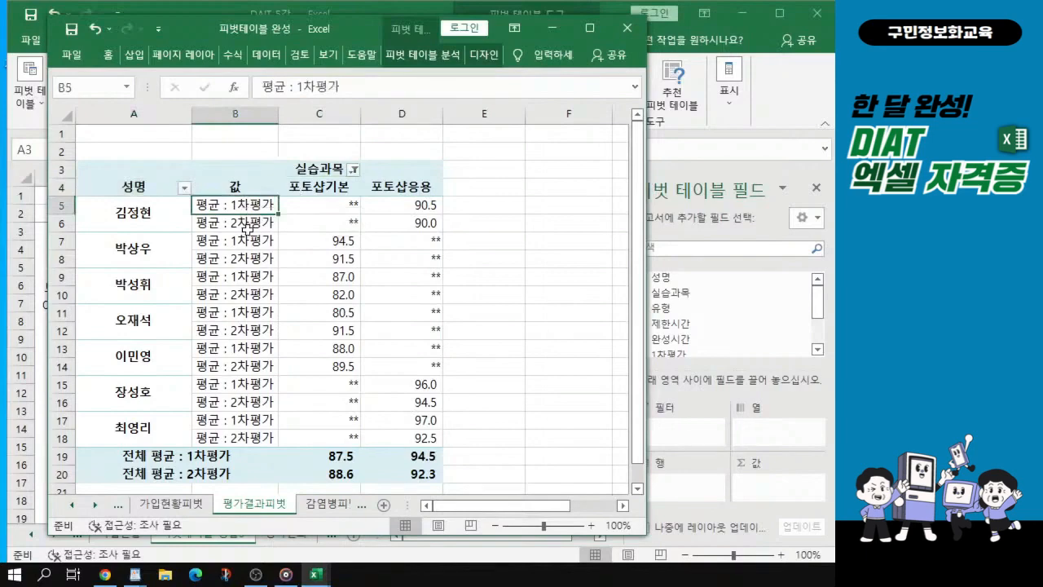
Examine the 1차평가 and 2차평가 value labels and the overall average rows in the finished 평가결과피벗 table, then uncover the practice workbook.
{"action": "scroll", "coordinate": [248, 231], "scroll_direction": "up", "scroll_amount": 1}
{"action": "key", "text": "ctrl"}
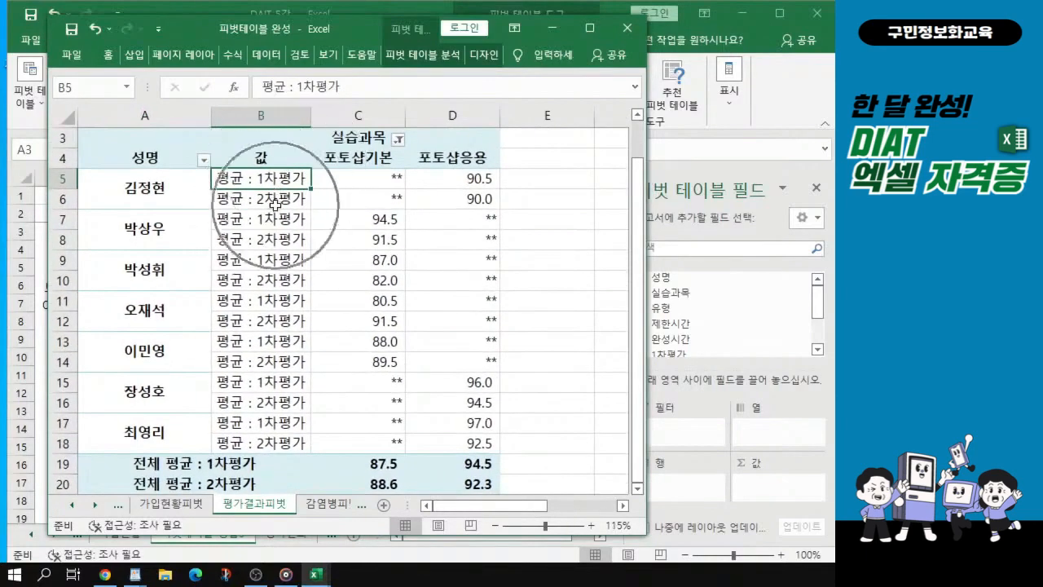
{"action": "key", "text": "ctrl"}
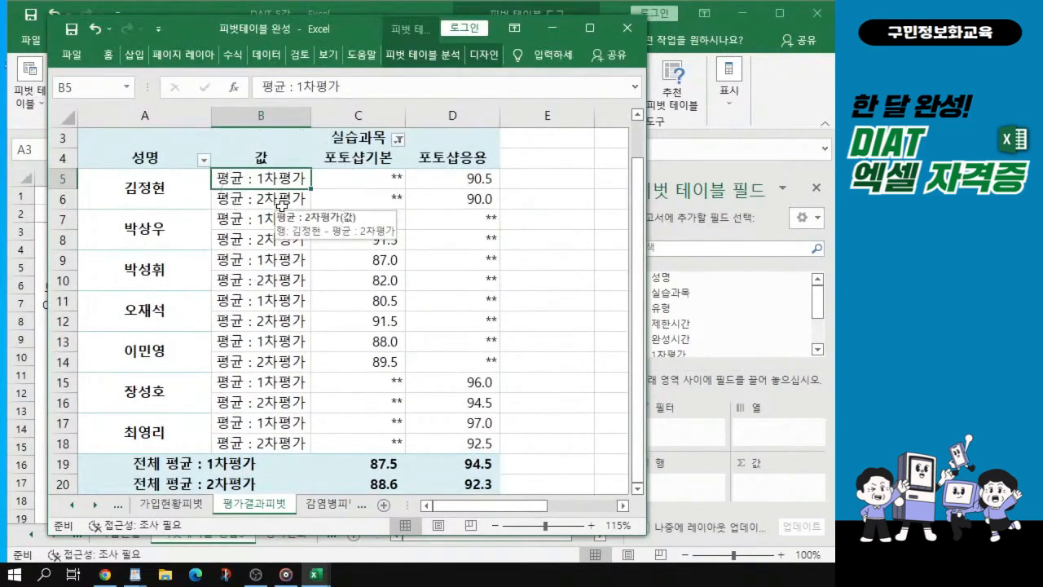
{"action": "key", "text": "ctrl"}
{"action": "left_click_drag", "start_coordinate": [544, 141], "coordinate": [538, 443]}
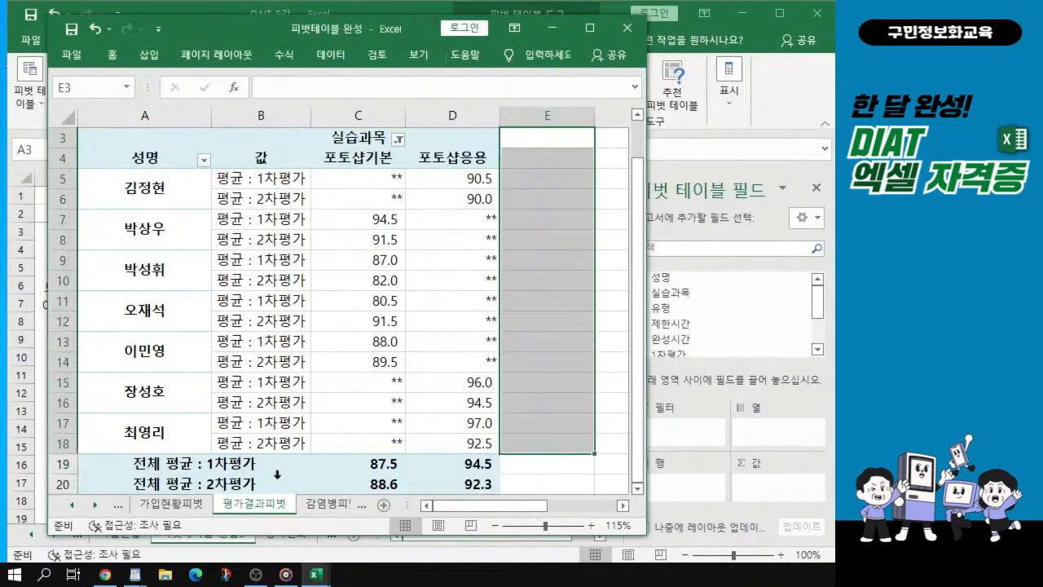
{"action": "left_click", "coordinate": [330, 469]}
{"action": "left_click_drag", "start_coordinate": [330, 468], "coordinate": [487, 503]}
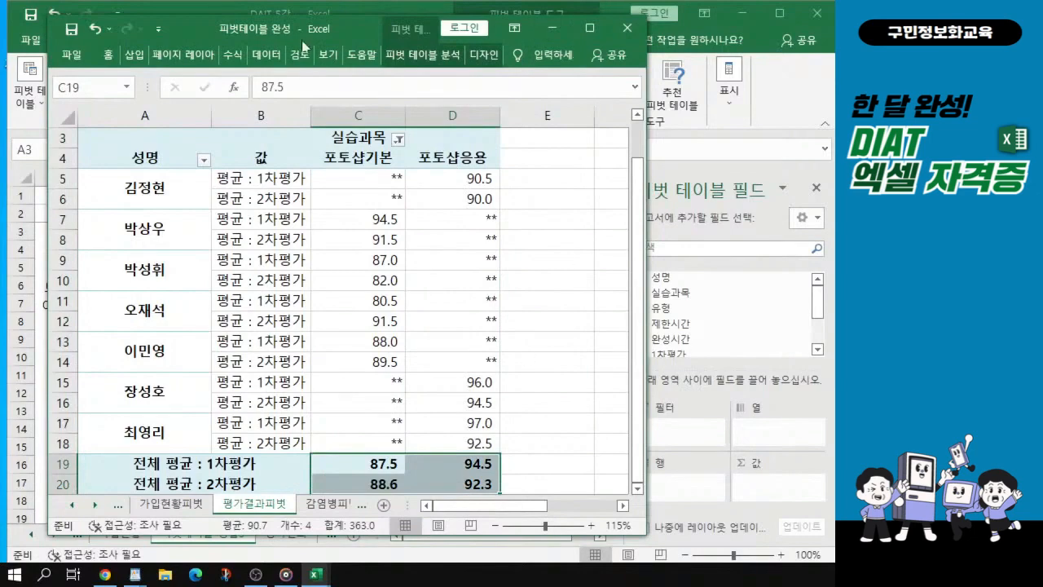
{"action": "left_click_drag", "start_coordinate": [316, 31], "coordinate": [2, 61]}
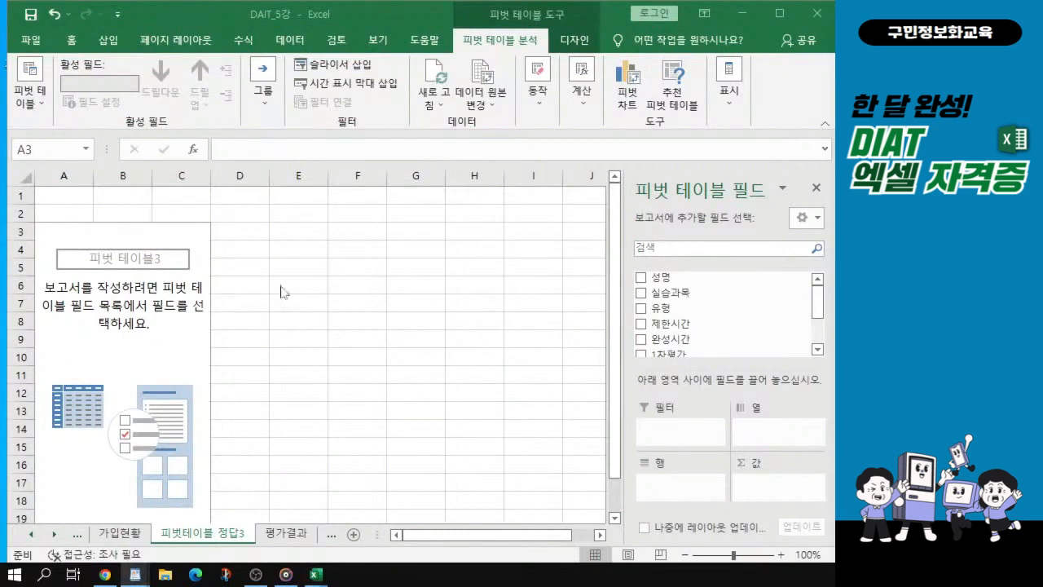
Add the 성명 field to the rows of the new pivot table on the 피벗테이블 정답3 sheet.
{"action": "key", "text": "ctrl"}
{"action": "key", "text": "ctrl"}
{"action": "left_click_drag", "start_coordinate": [662, 279], "coordinate": [672, 489]}
{"action": "key", "text": "ctrl"}
{"action": "key", "text": "ctrl"}
{"action": "key", "text": "ctrl"}
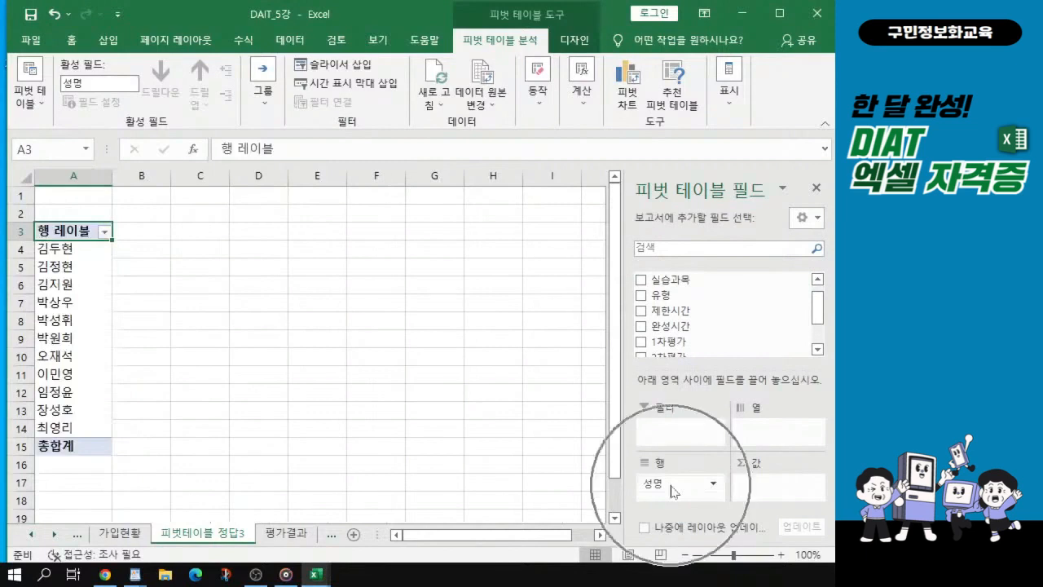
Add the 실습과목 field to the columns of the pivot table.
{"action": "key", "text": "ctrl"}
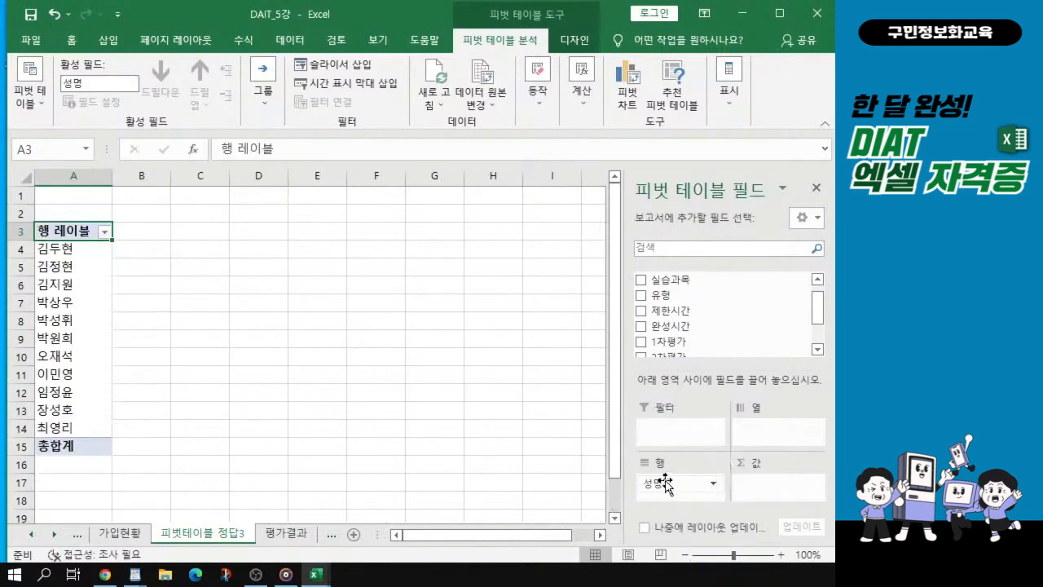
{"action": "key", "text": "ctrl"}
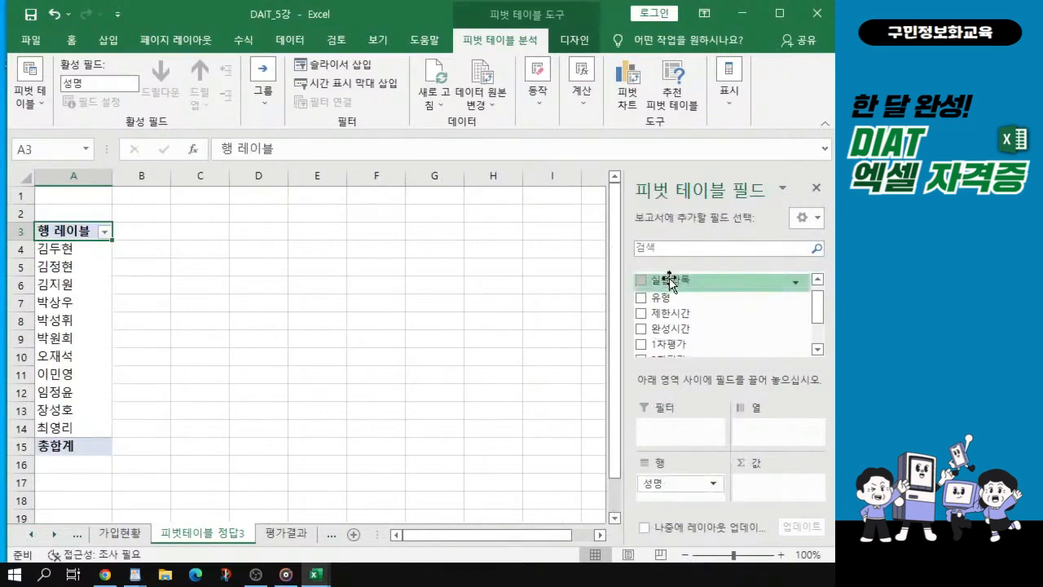
{"action": "key", "text": "ctrl"}
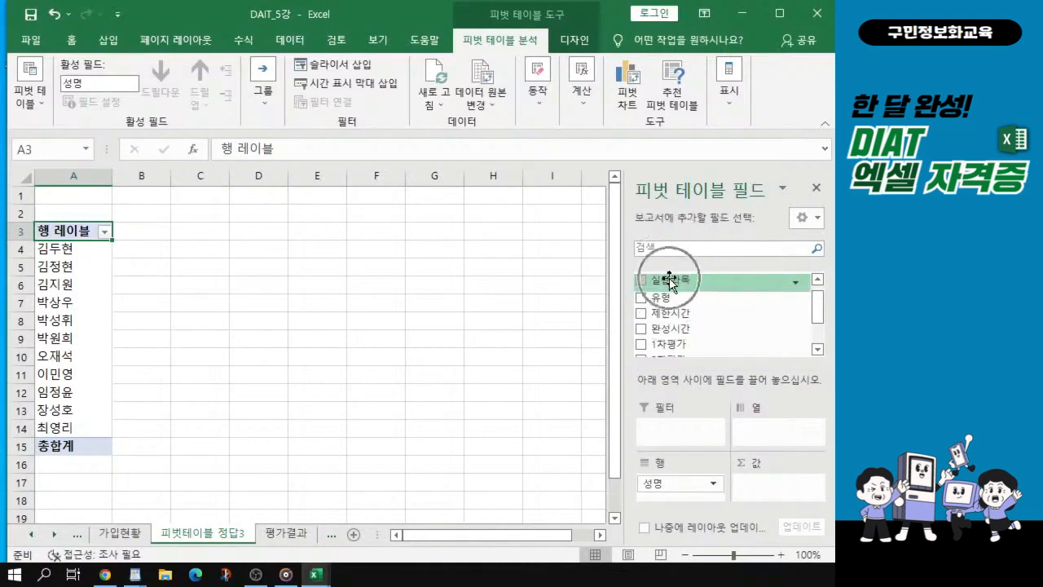
{"action": "left_click_drag", "start_coordinate": [670, 280], "coordinate": [770, 431]}
{"action": "key", "text": "ctrl"}
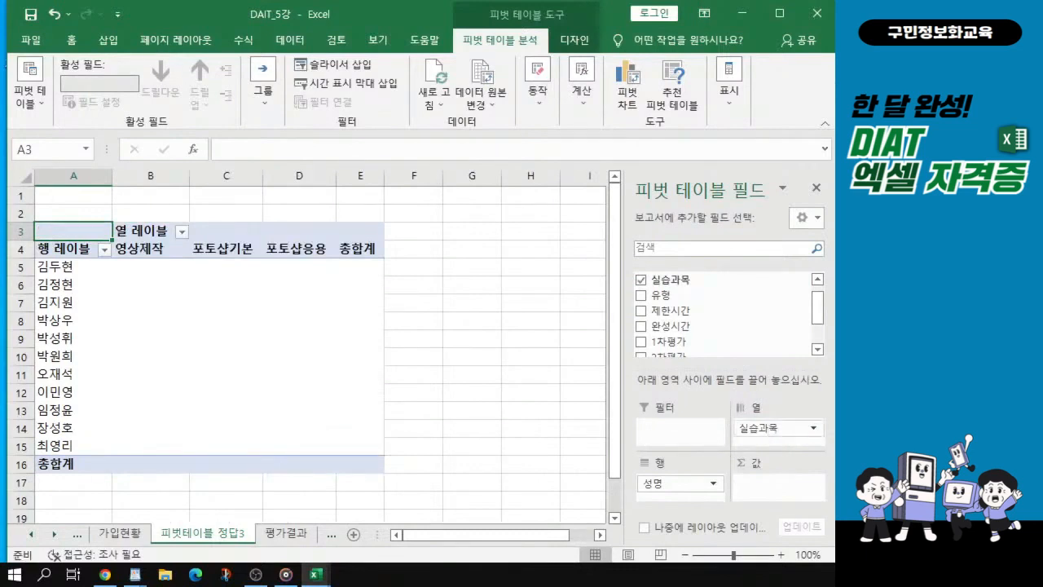
Add the 1차평가 and 2차평가 fields to the values of the pivot table, in that order.
{"action": "key", "text": "alt+Tab"}
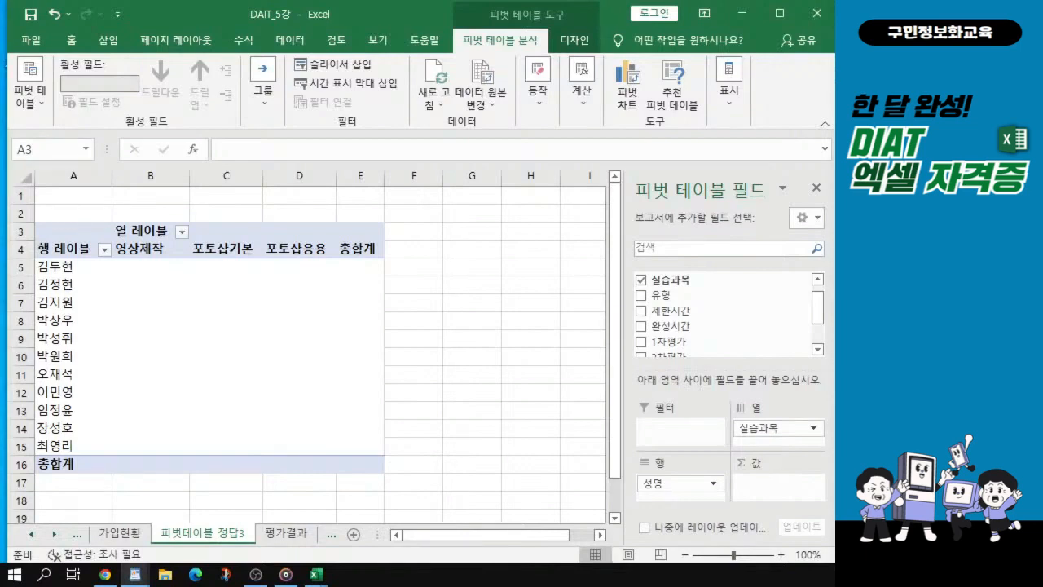
{"action": "left_click", "coordinate": [819, 312]}
{"action": "mouse_move", "coordinate": [819, 320]}
{"action": "left_mouse_down"}
{"action": "mouse_move", "coordinate": [818, 306]}
{"action": "mouse_move", "coordinate": [817, 329]}
{"action": "left_mouse_up"}
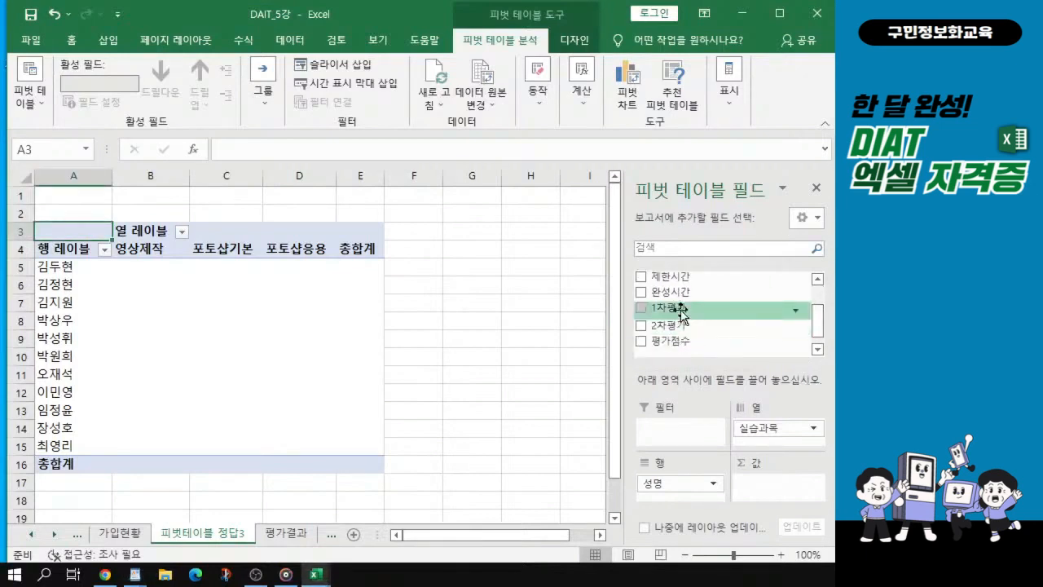
{"action": "left_click_drag", "start_coordinate": [689, 308], "coordinate": [766, 489]}
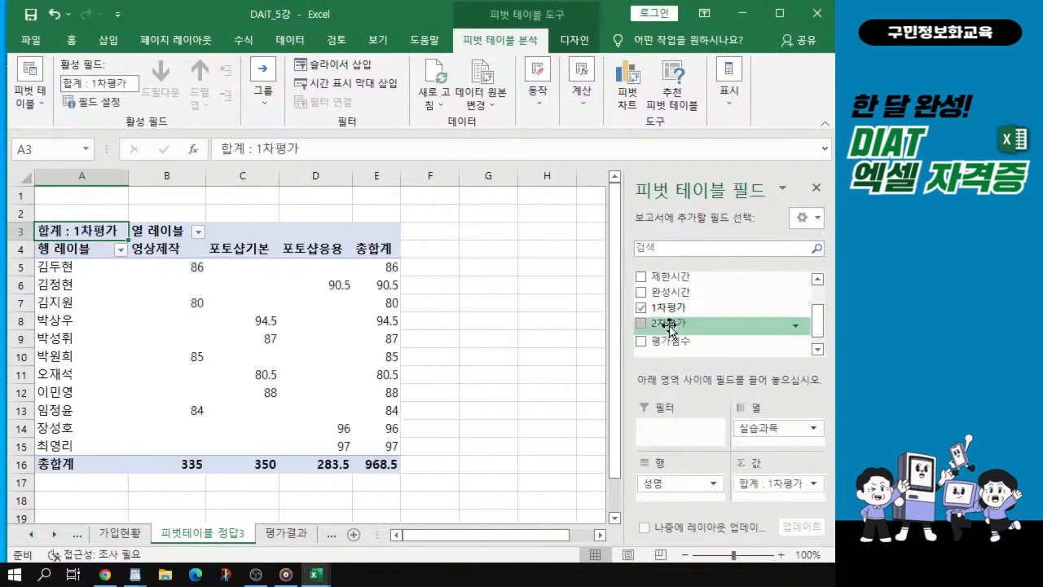
{"action": "left_click_drag", "start_coordinate": [668, 326], "coordinate": [767, 500]}
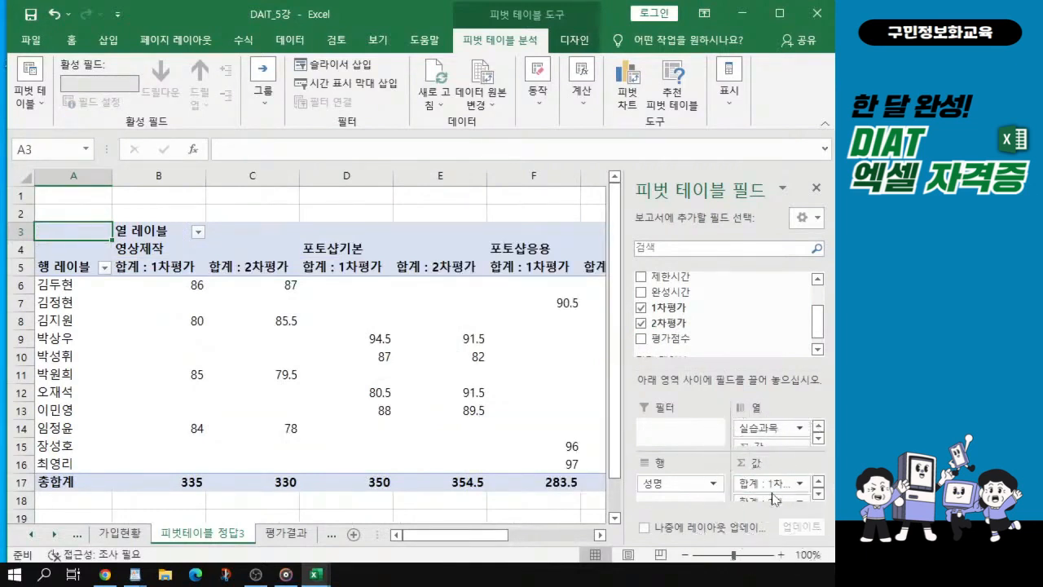
Examine how the 1차평가 and 2차평가 values are arranged under the 실습과목 columns and in the column field layout.
{"action": "left_click", "coordinate": [178, 267]}
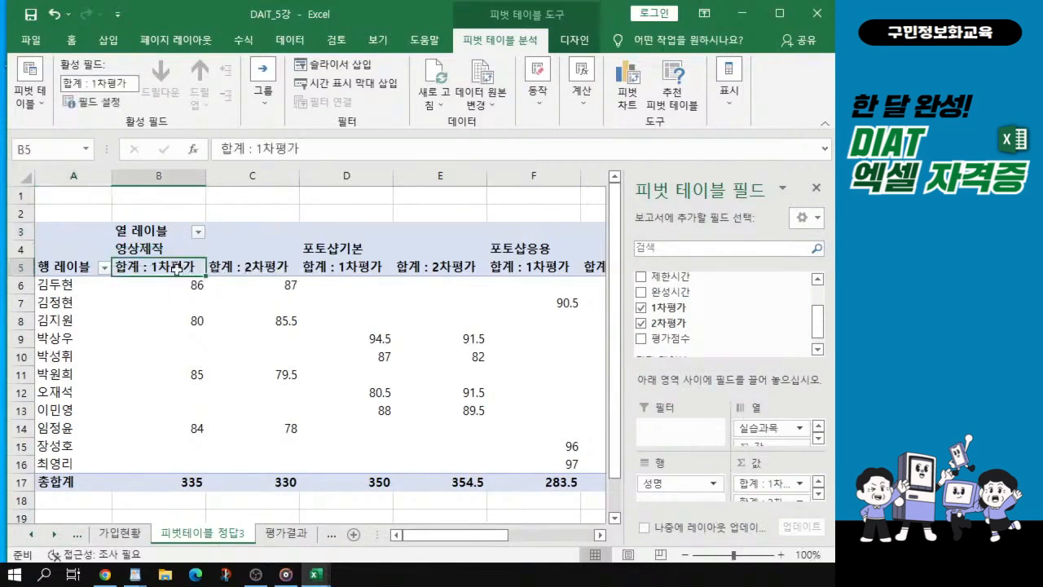
{"action": "left_click_drag", "start_coordinate": [179, 269], "coordinate": [323, 238]}
{"action": "left_click", "coordinate": [342, 259]}
{"action": "left_click", "coordinate": [334, 243]}
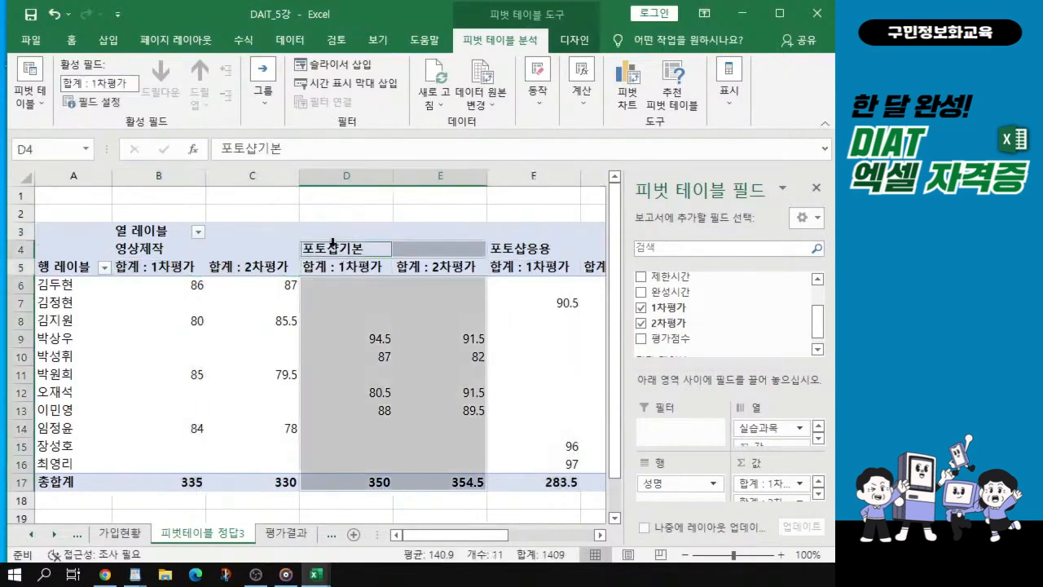
{"action": "left_click", "coordinate": [276, 344]}
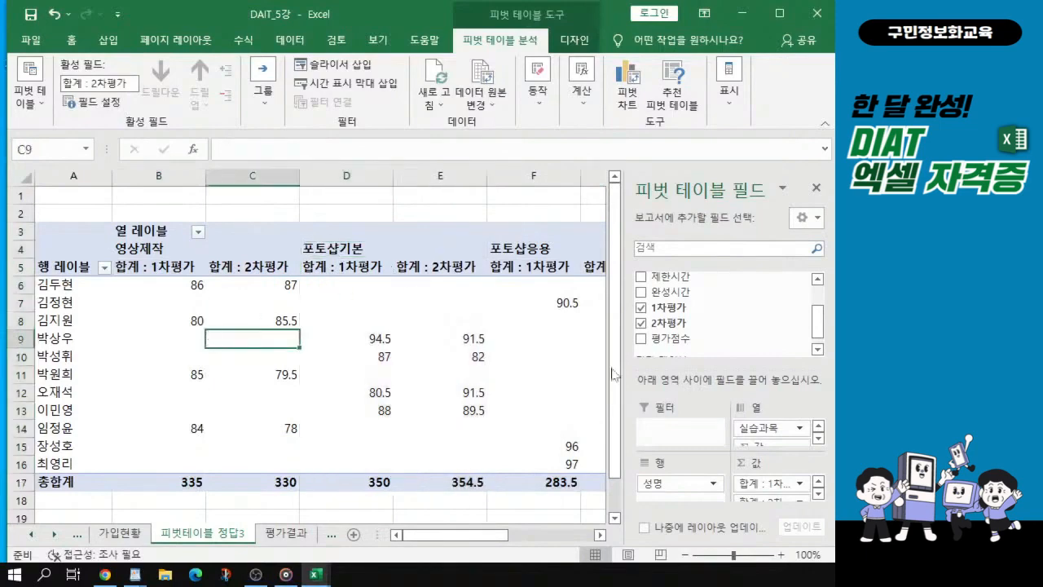
{"action": "key", "text": "ctrl+1"}
{"action": "left_click", "coordinate": [775, 433]}
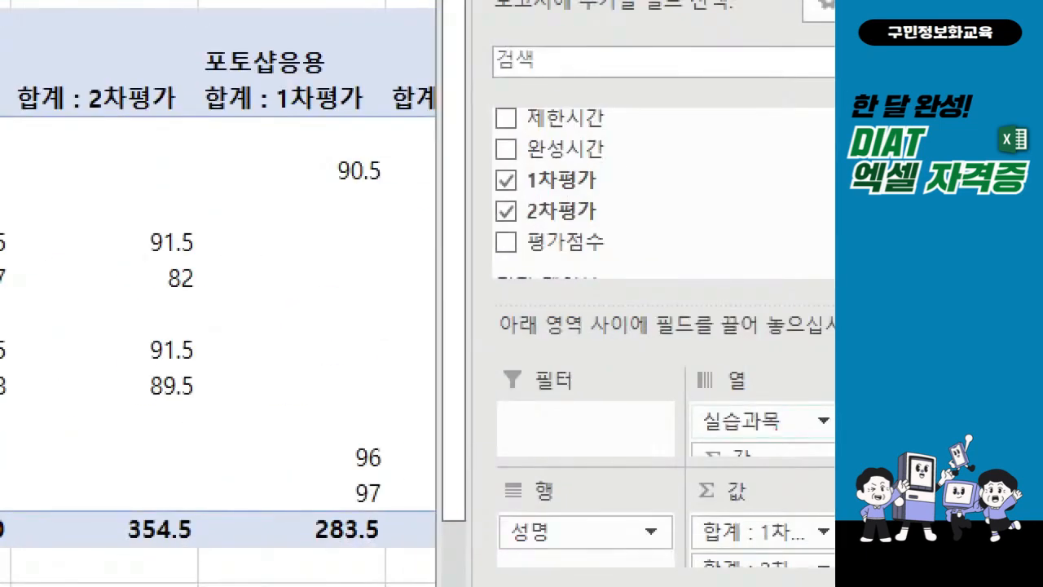
{"action": "key", "text": "Escape"}
Move the Σ 값 entry from the columns to the rows beneath 성명, and check the resulting row labels.
{"action": "left_click", "coordinate": [818, 439]}
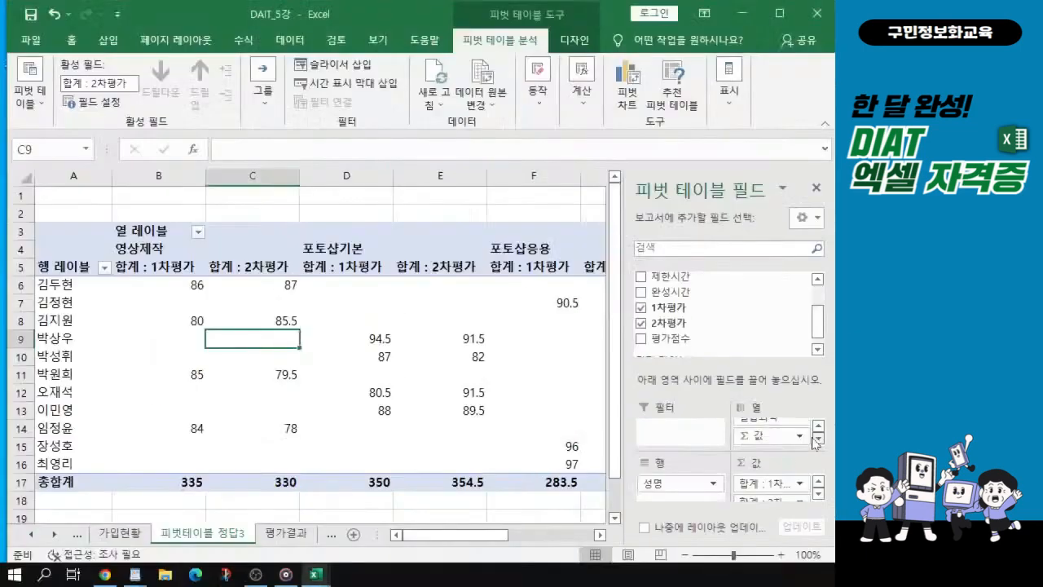
{"action": "key", "text": "ctrl+1"}
{"action": "left_click", "coordinate": [732, 435]}
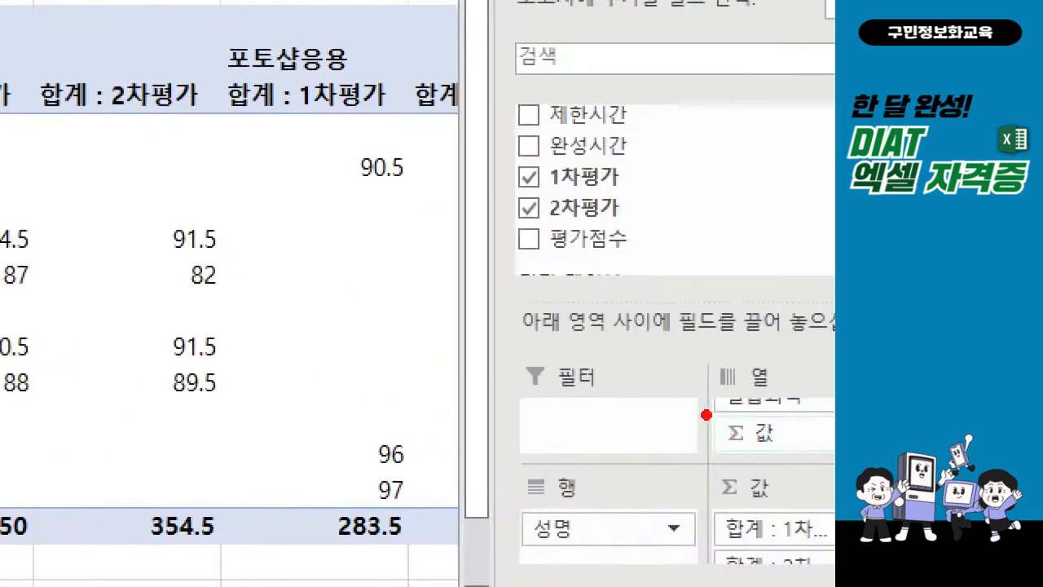
{"action": "mouse_move", "coordinate": [726, 423]}
{"action": "left_mouse_down"}
{"action": "mouse_move", "coordinate": [797, 453]}
{"action": "mouse_move", "coordinate": [777, 430]}
{"action": "mouse_move", "coordinate": [605, 546]}
{"action": "mouse_move", "coordinate": [600, 515]}
{"action": "left_mouse_up"}
{"action": "left_click_drag", "start_coordinate": [601, 554], "coordinate": [668, 557]}
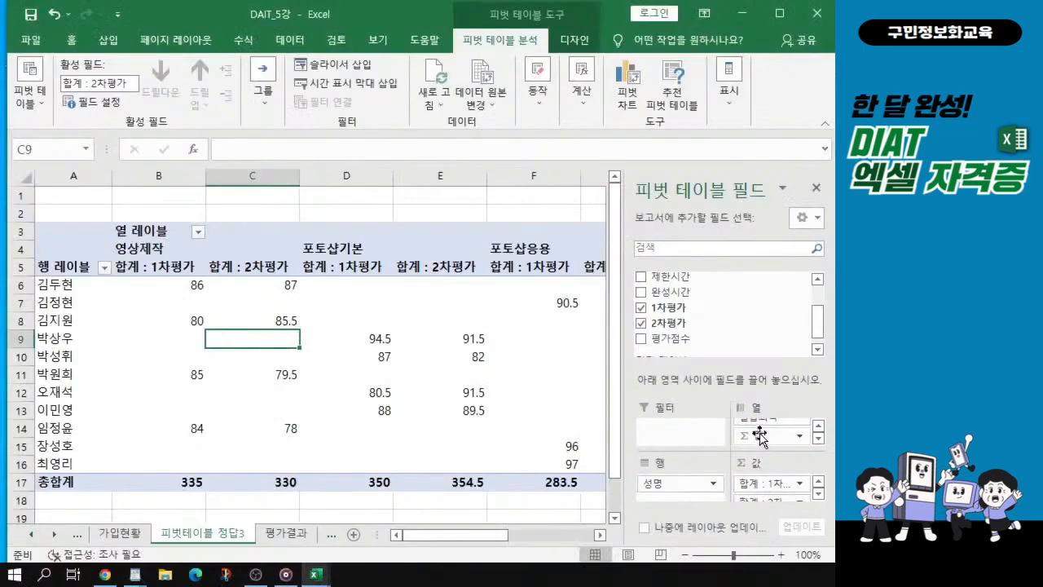
{"action": "left_click_drag", "start_coordinate": [766, 430], "coordinate": [622, 564]}
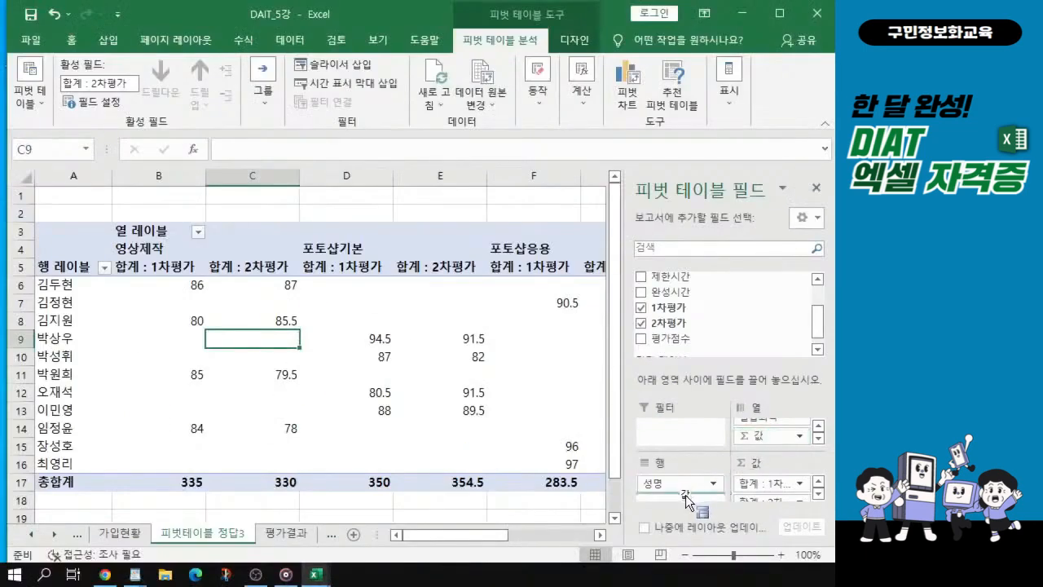
{"action": "left_click_drag", "start_coordinate": [687, 498], "coordinate": [672, 497]}
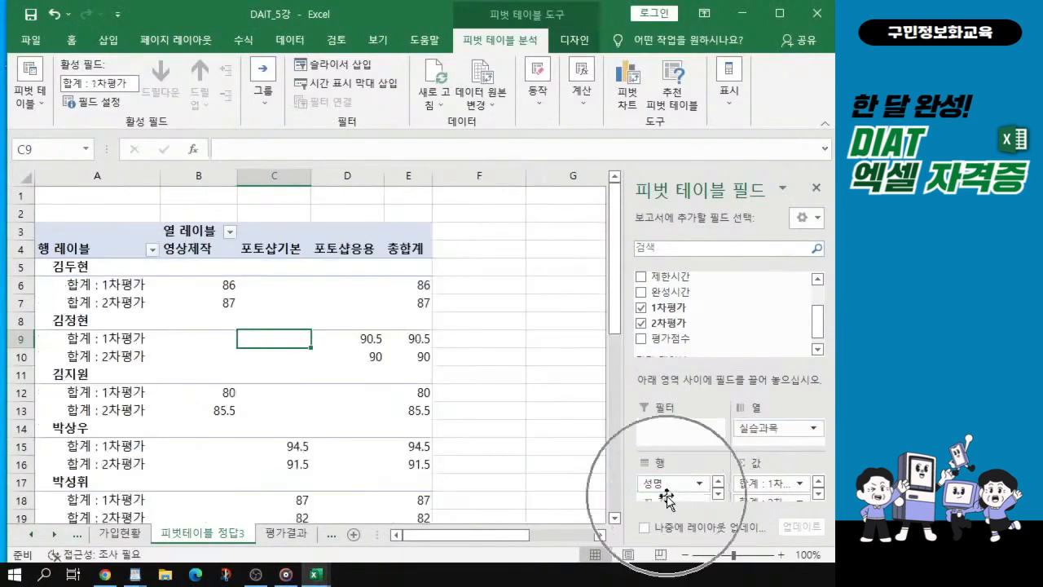
{"action": "left_click", "coordinate": [101, 269]}
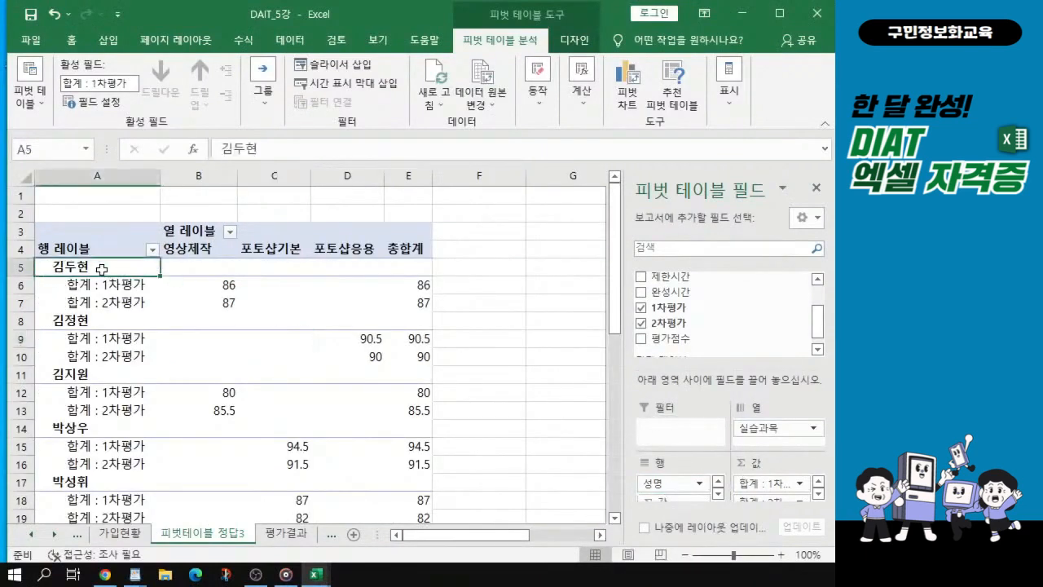
{"action": "mouse_move", "coordinate": [101, 269]}
{"action": "left_mouse_down"}
{"action": "mouse_move", "coordinate": [101, 460]}
{"action": "mouse_move", "coordinate": [103, 260]}
{"action": "left_mouse_up"}
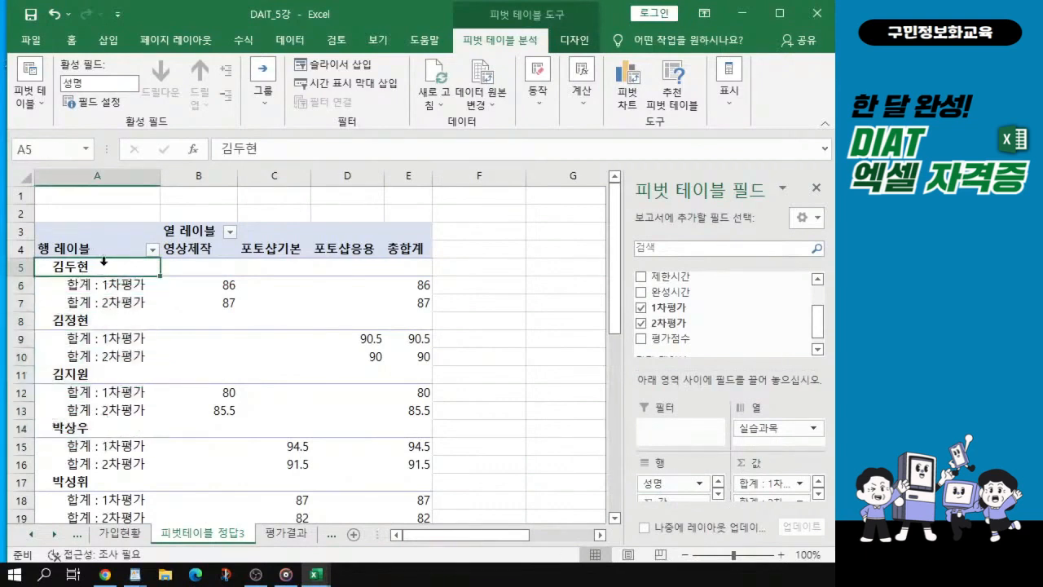
{"action": "left_click", "coordinate": [126, 360]}
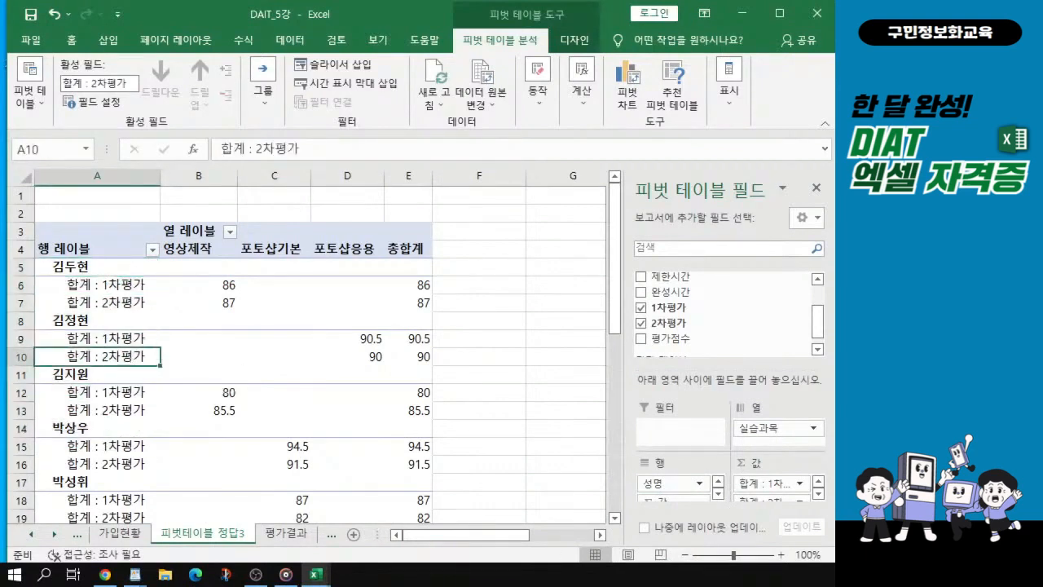
Change the summary calculation of the 1차평가 value field to 평균.
{"action": "left_click", "coordinate": [743, 482]}
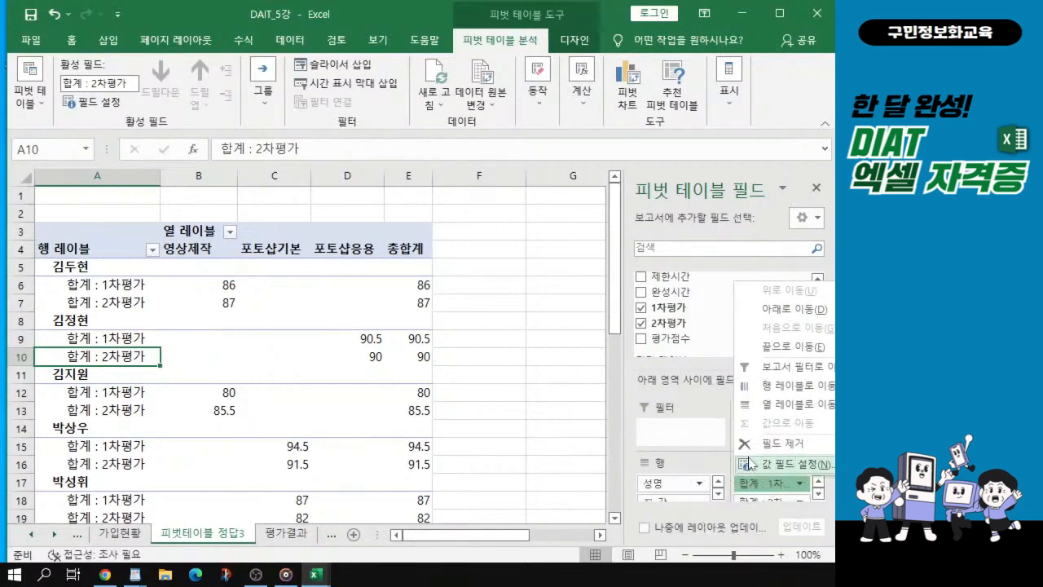
{"action": "left_click", "coordinate": [749, 463]}
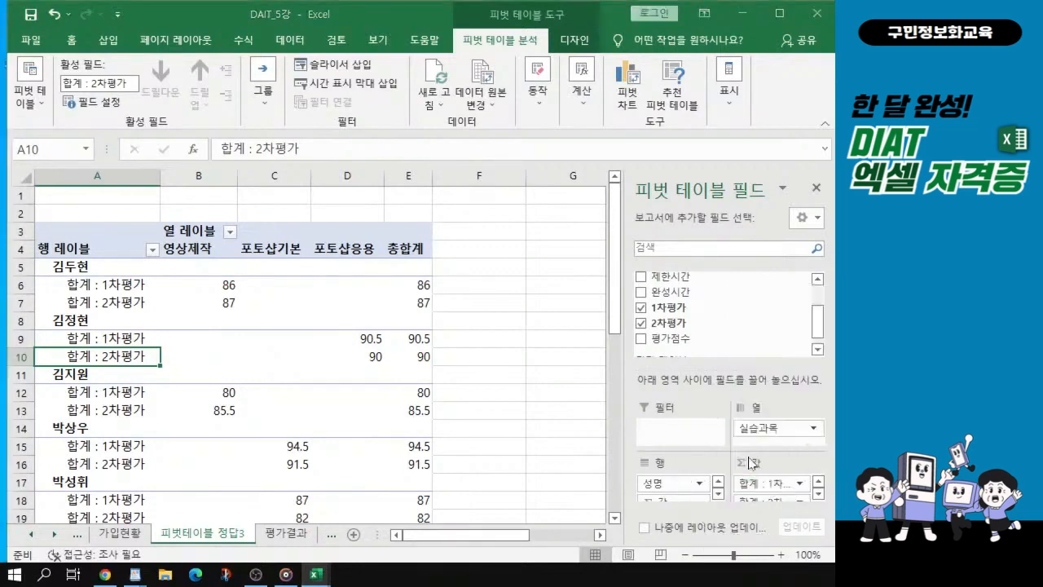
{"action": "left_click_drag", "start_coordinate": [449, 167], "coordinate": [455, 145]}
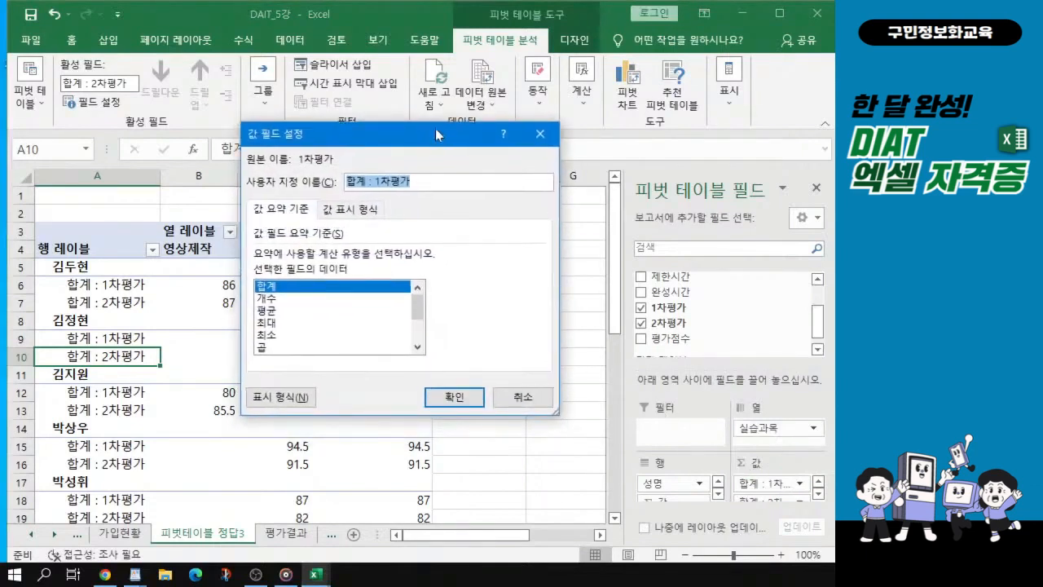
{"action": "left_click", "coordinate": [267, 311]}
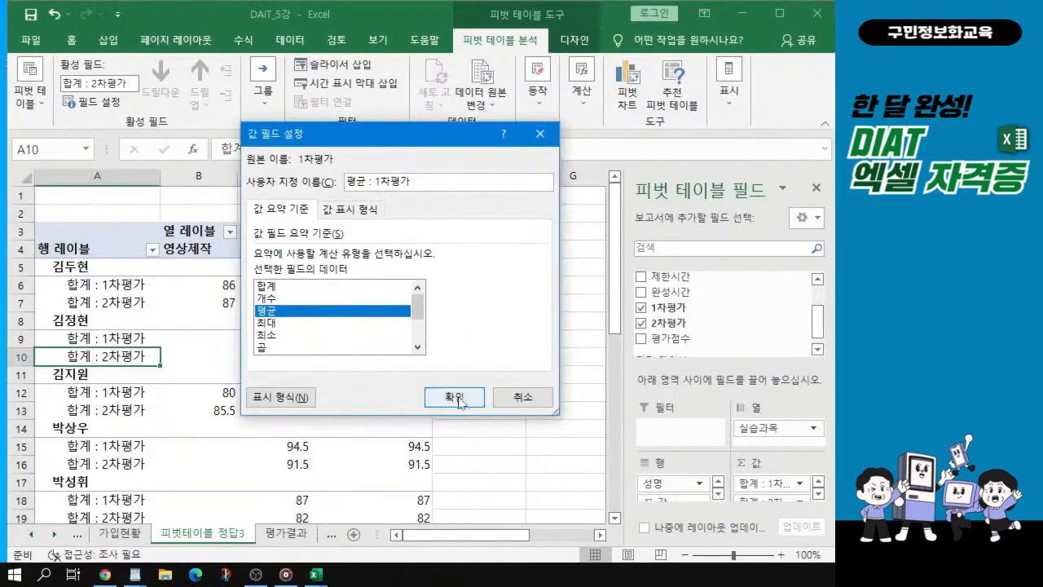
{"action": "left_click", "coordinate": [559, 463]}
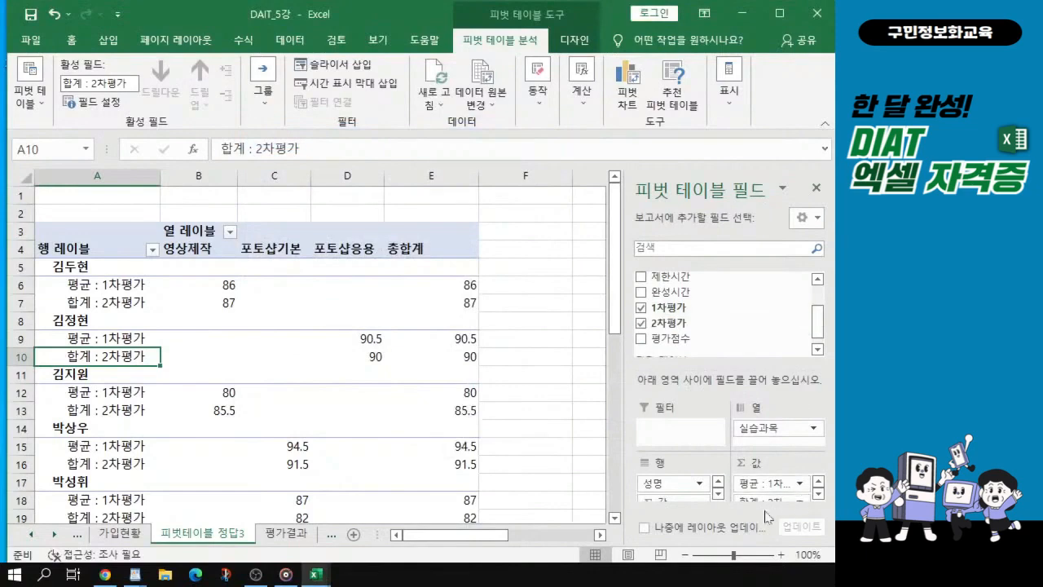
Change the summary calculation of the 2차평가 value field to 평균.
{"action": "left_click", "coordinate": [819, 494]}
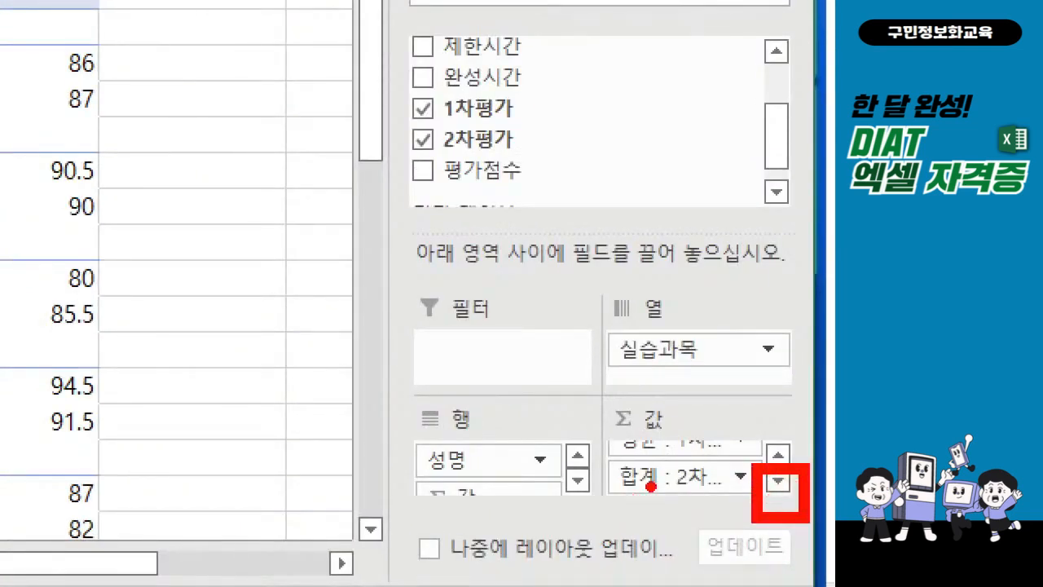
{"action": "key", "text": "Escape"}
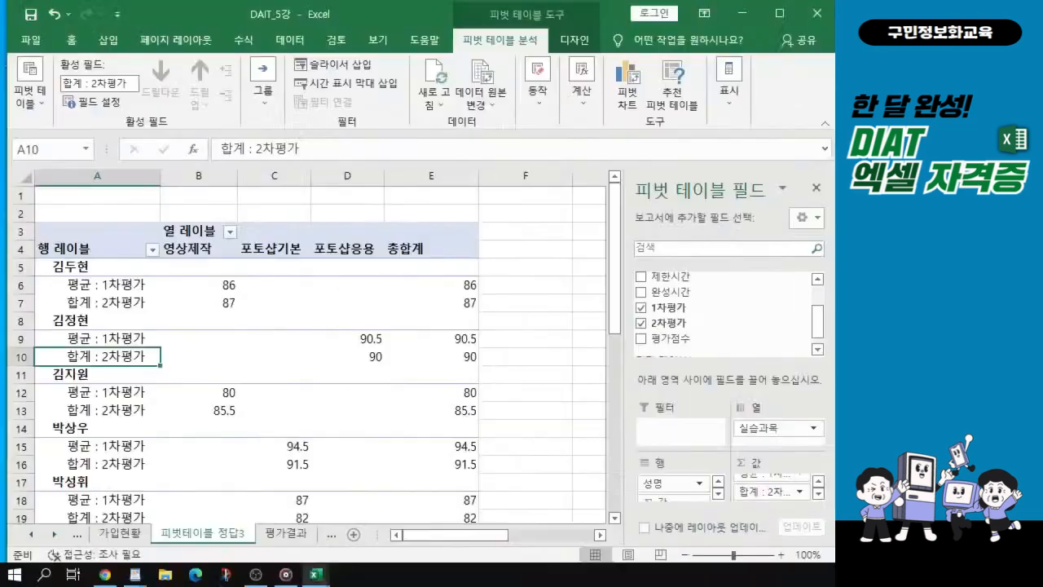
{"action": "key", "text": "ctrl"}
{"action": "left_click", "coordinate": [743, 491]}
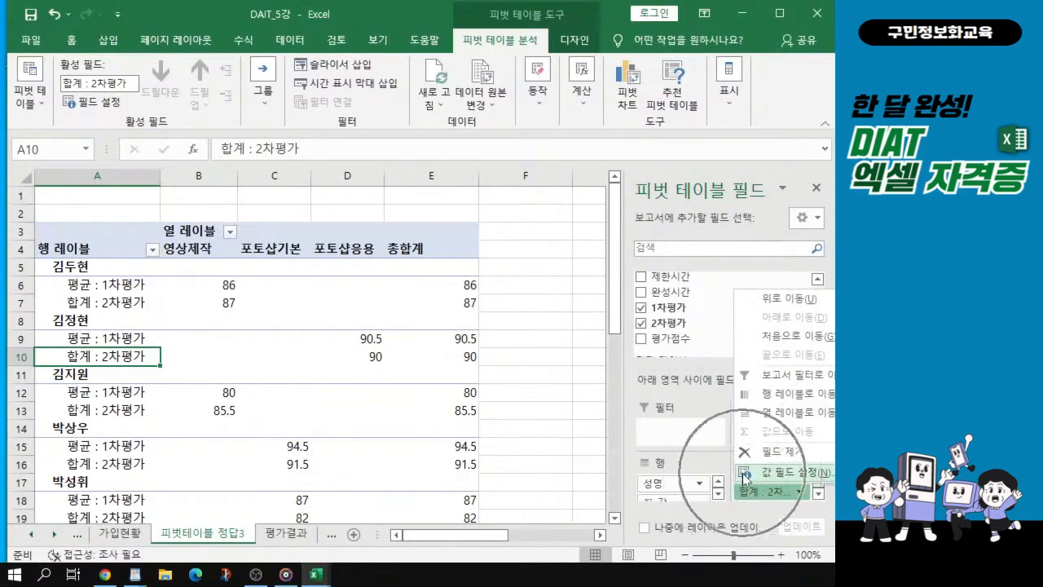
{"action": "left_click", "coordinate": [782, 472]}
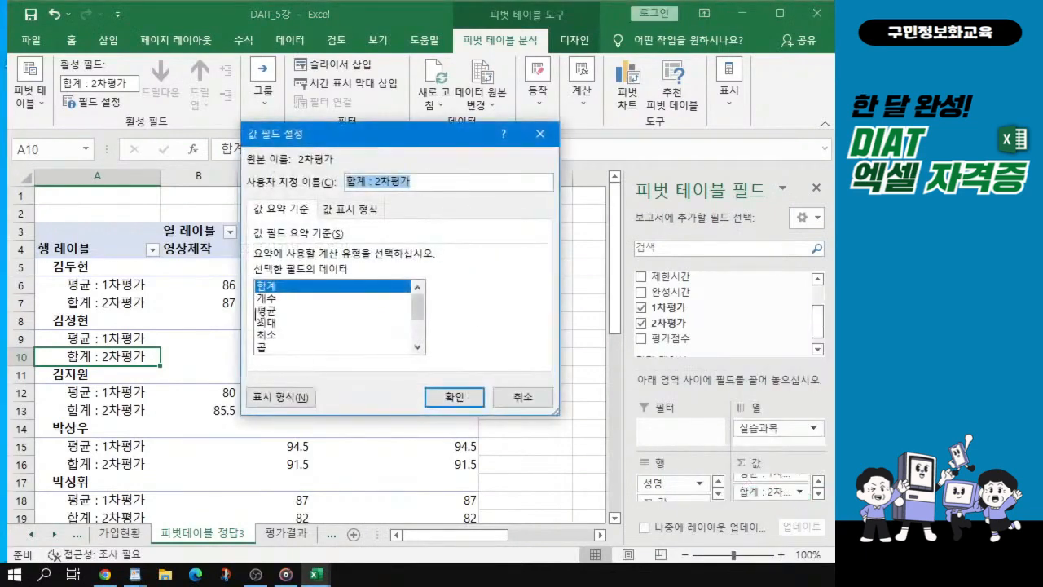
{"action": "left_click", "coordinate": [272, 311]}
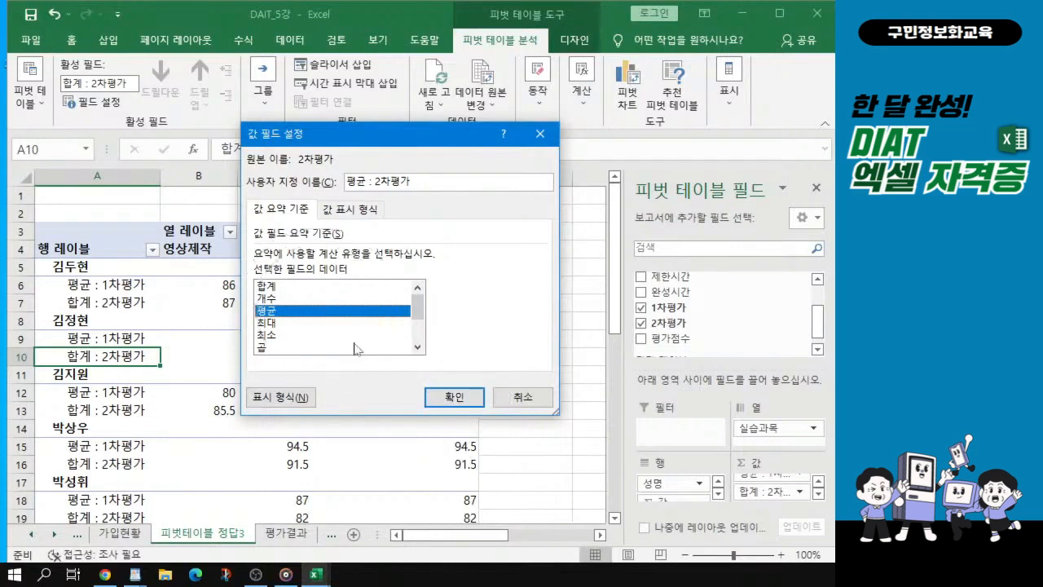
{"action": "left_click", "coordinate": [456, 398]}
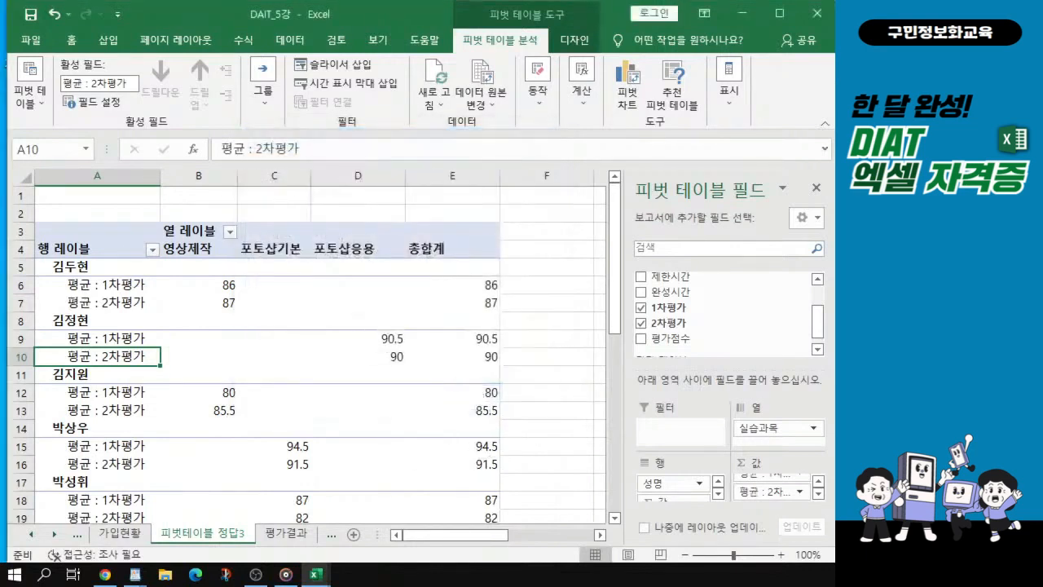
Close the pivot table field list to free up room around the table on the sheet.
{"action": "key", "text": "alt+Tab"}
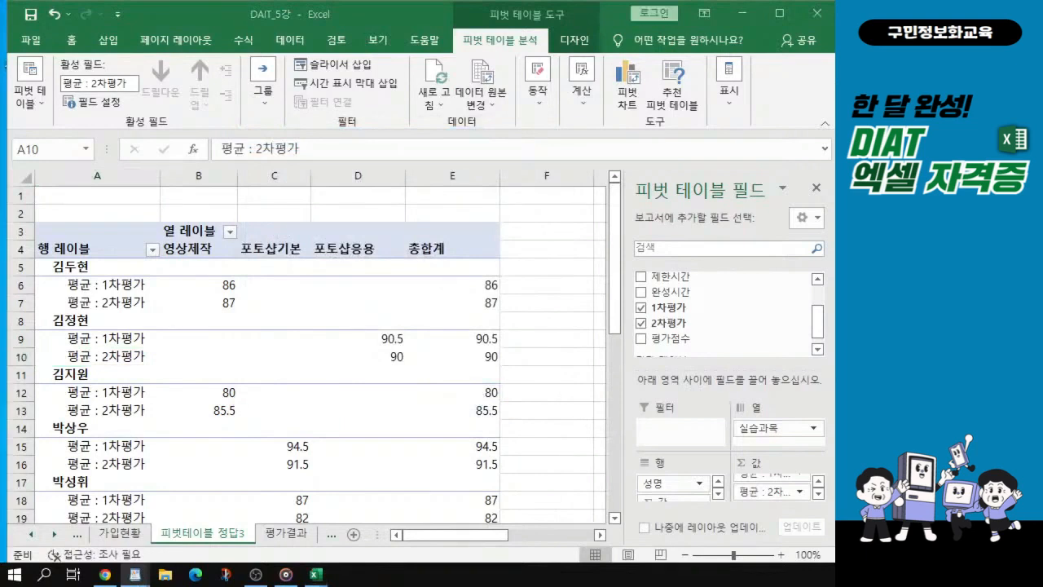
{"action": "key", "text": "alt+Tab"}
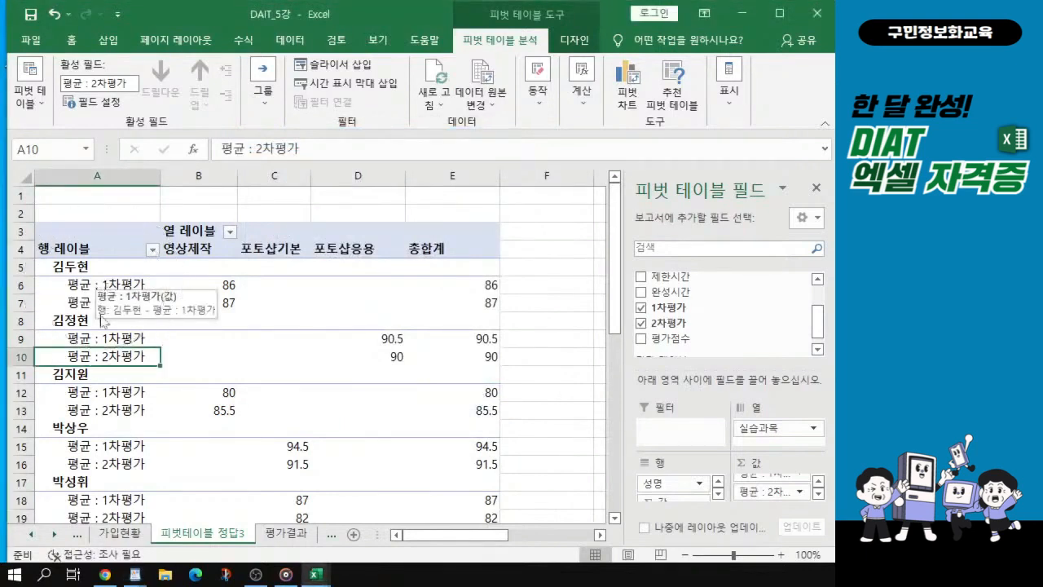
{"action": "left_click", "coordinate": [135, 574]}
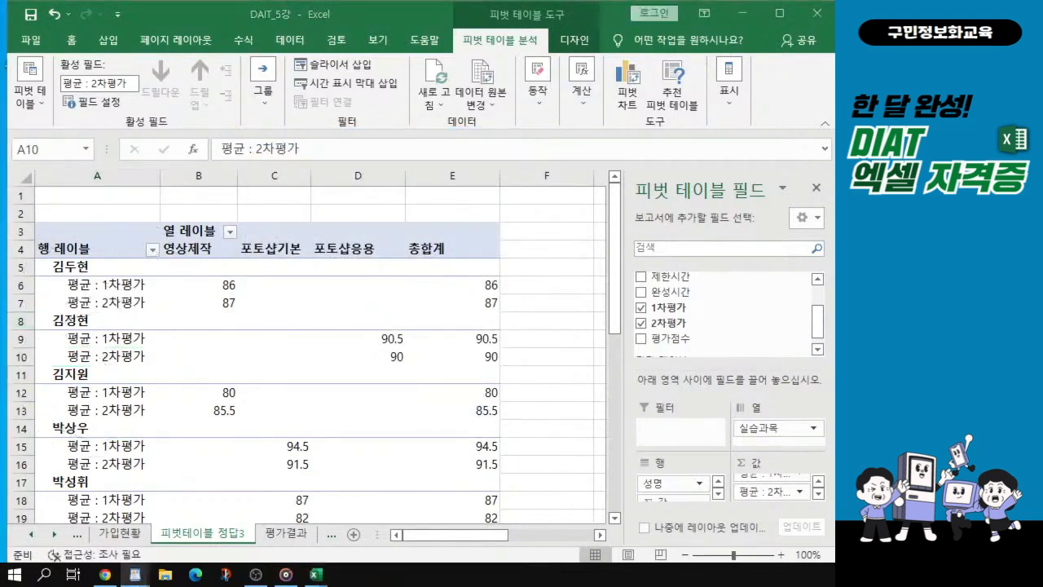
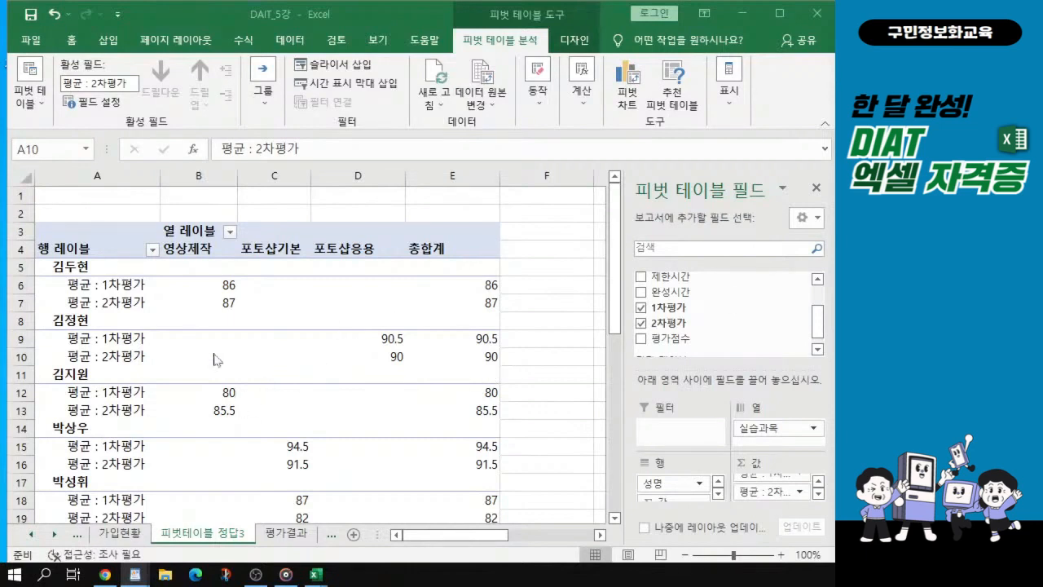
{"action": "left_click", "coordinate": [224, 305]}
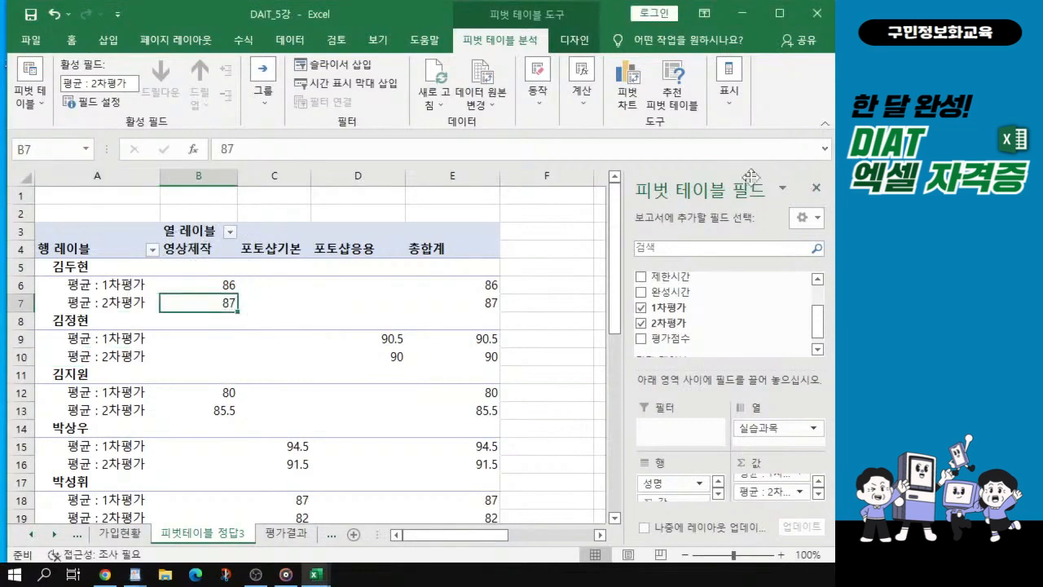
{"action": "left_click", "coordinate": [816, 191]}
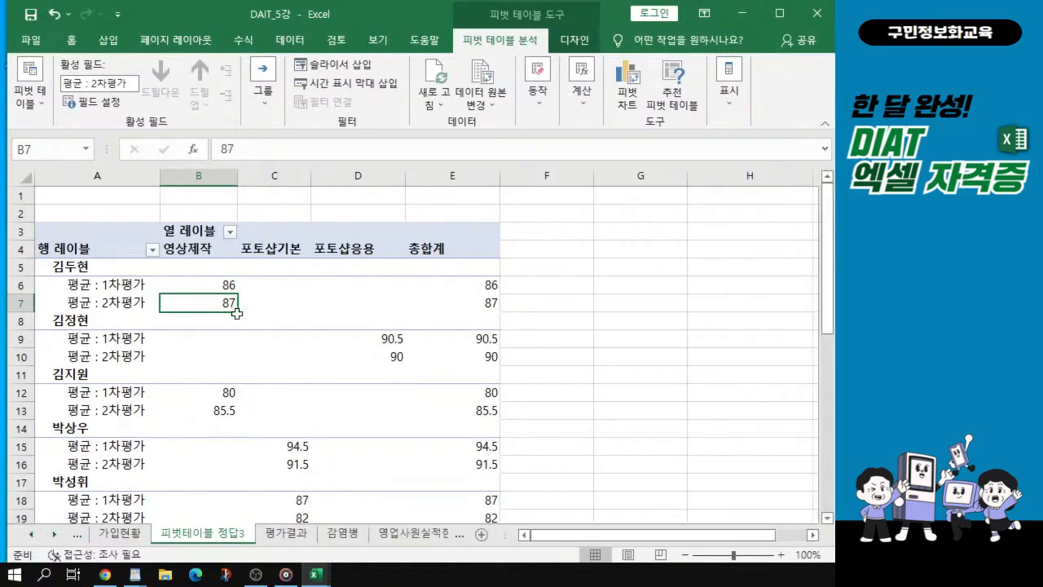
{"action": "scroll", "coordinate": [203, 300], "scroll_direction": "up", "scroll_amount": 1}
{"action": "left_click_drag", "start_coordinate": [586, 535], "coordinate": [554, 535]}
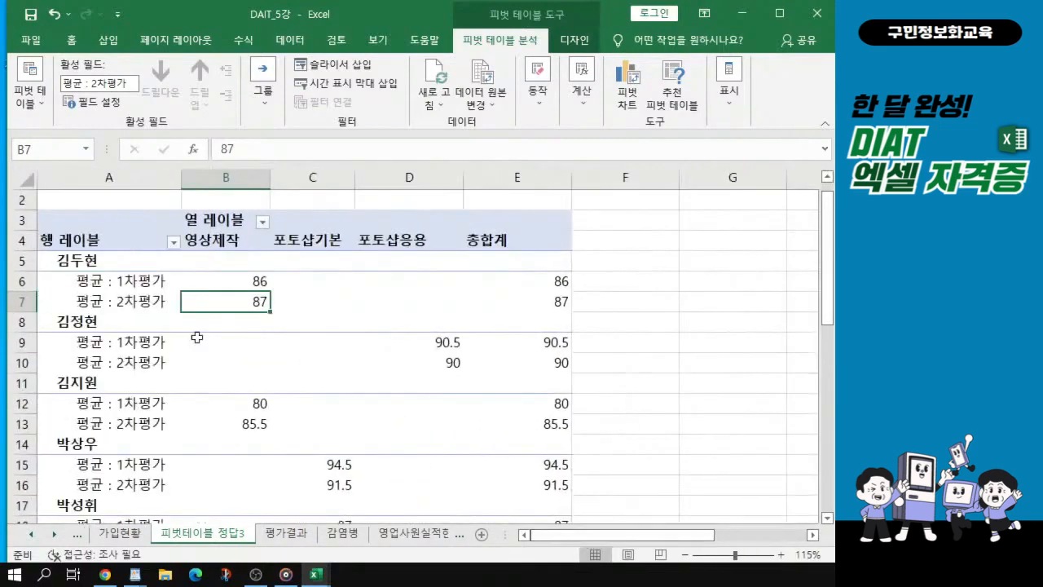
In the pivot table options, merge and center cells with labels and set empty cells to show **.
{"action": "right_click", "coordinate": [225, 302]}
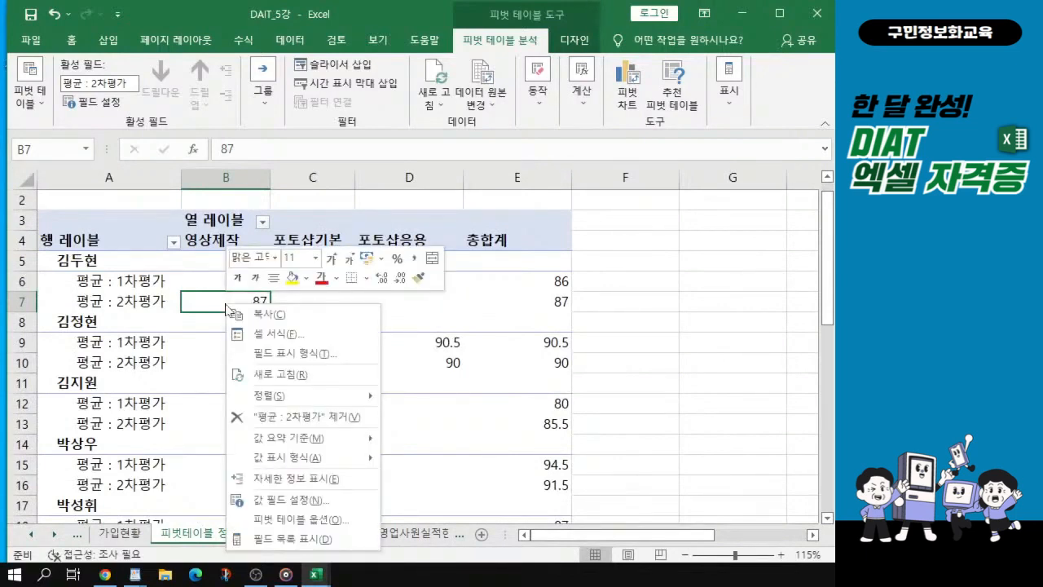
{"action": "left_click", "coordinate": [326, 521]}
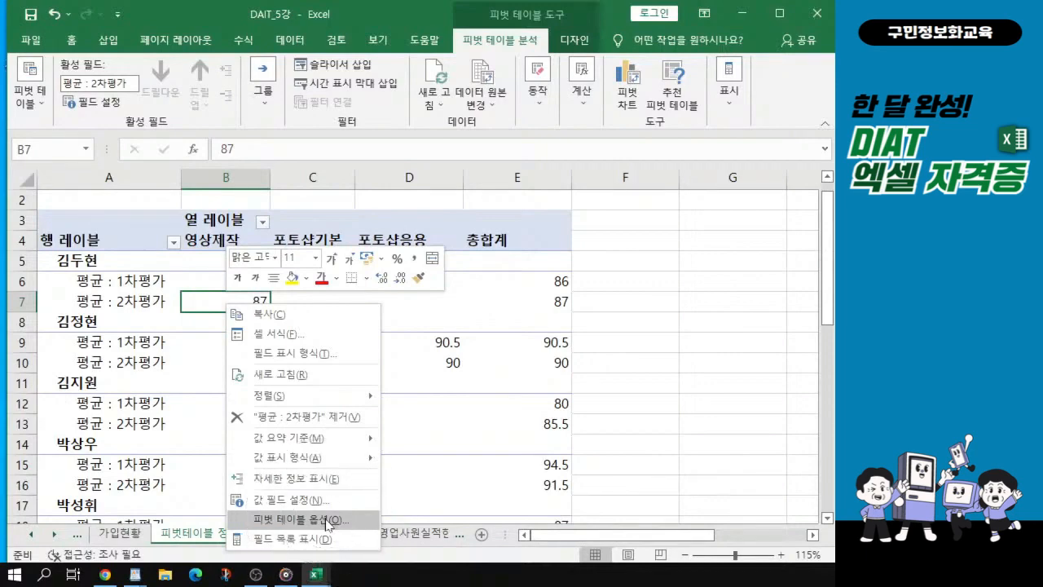
{"action": "left_click", "coordinate": [326, 521]}
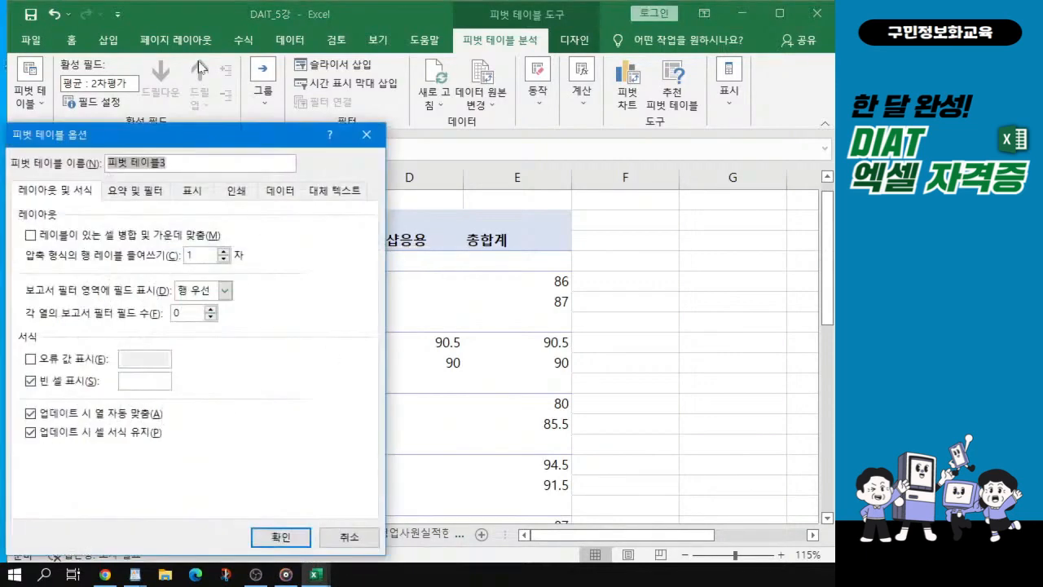
{"action": "left_click_drag", "start_coordinate": [195, 158], "coordinate": [423, 88]}
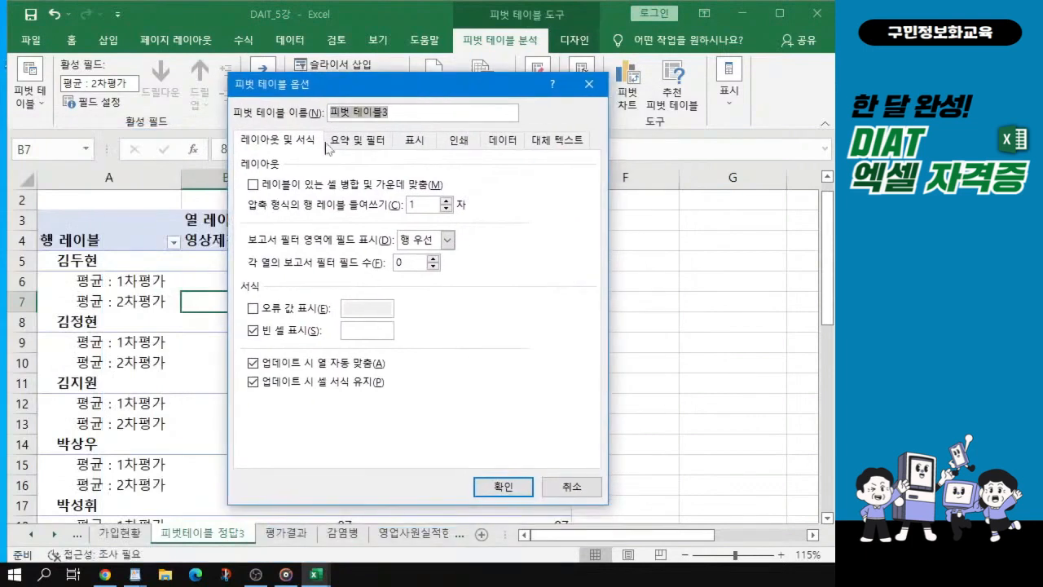
{"action": "left_click", "coordinate": [255, 189]}
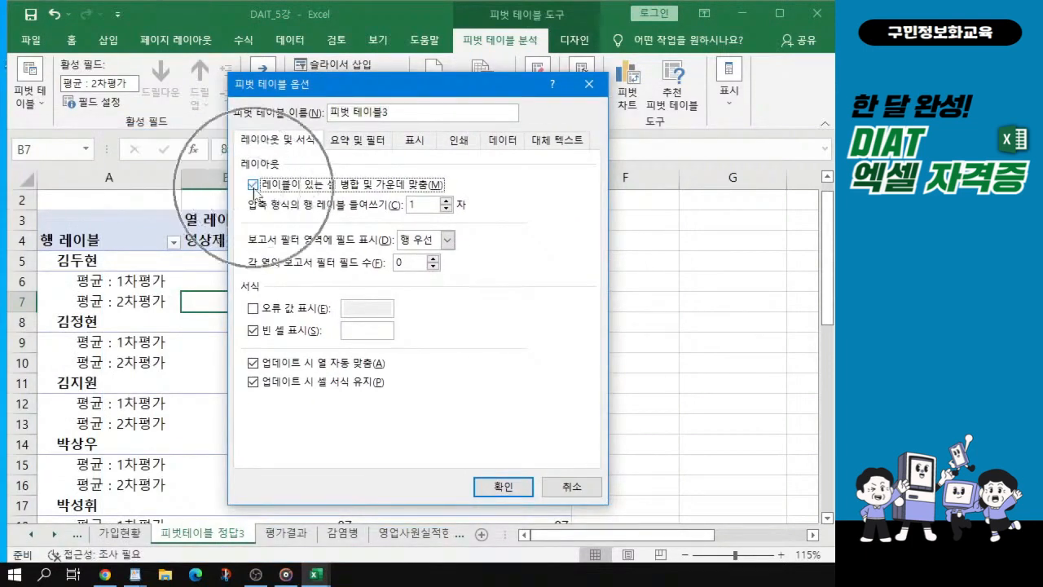
{"action": "left_click", "coordinate": [371, 330]}
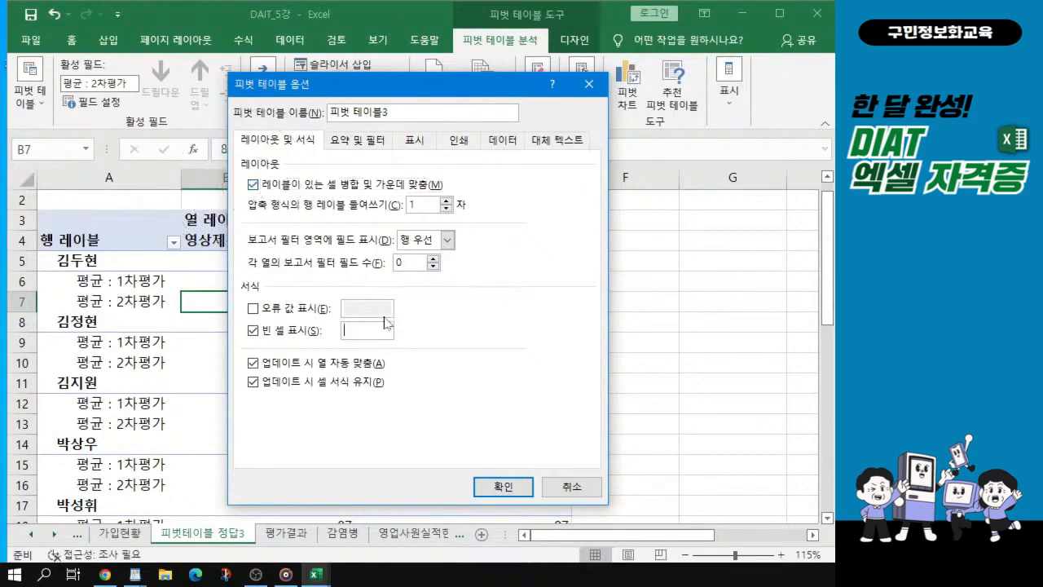
{"action": "type", "text": "**"}
Turn off the row grand totals (행 총합계 표시) and apply the pivot table options.
{"action": "left_click", "coordinate": [352, 85]}
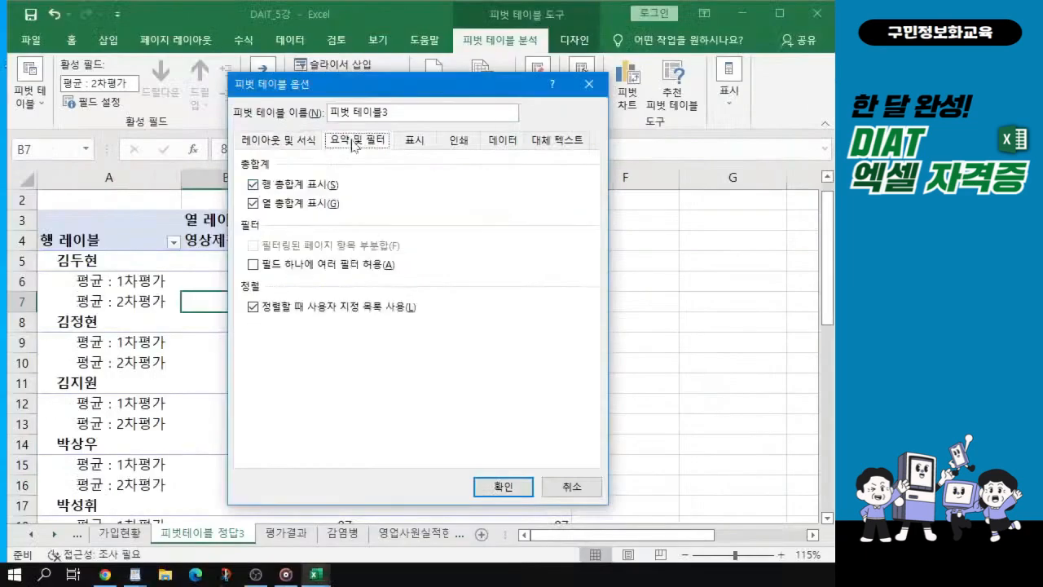
{"action": "left_click", "coordinate": [273, 191]}
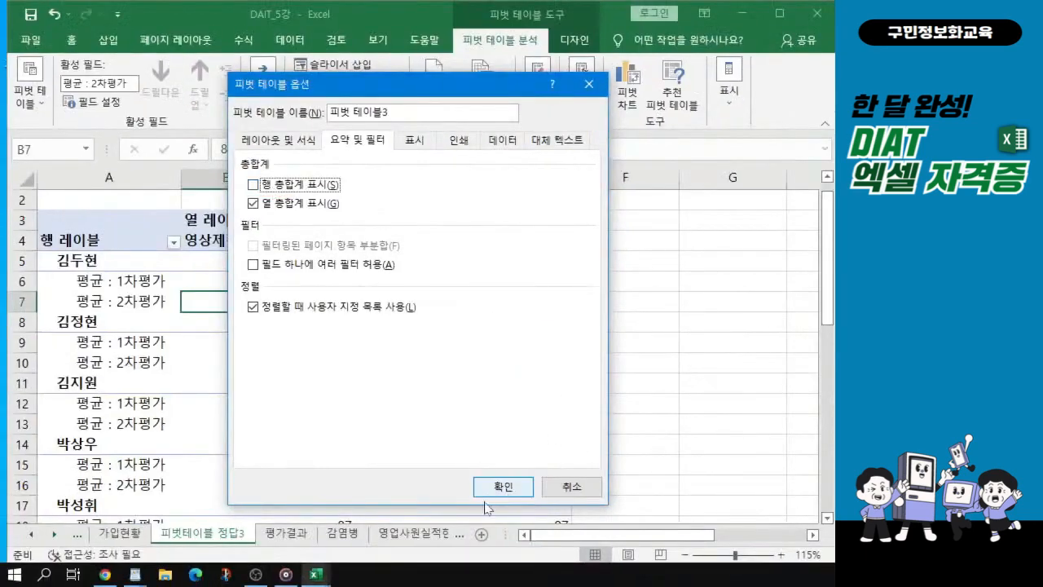
{"action": "left_click", "coordinate": [492, 488]}
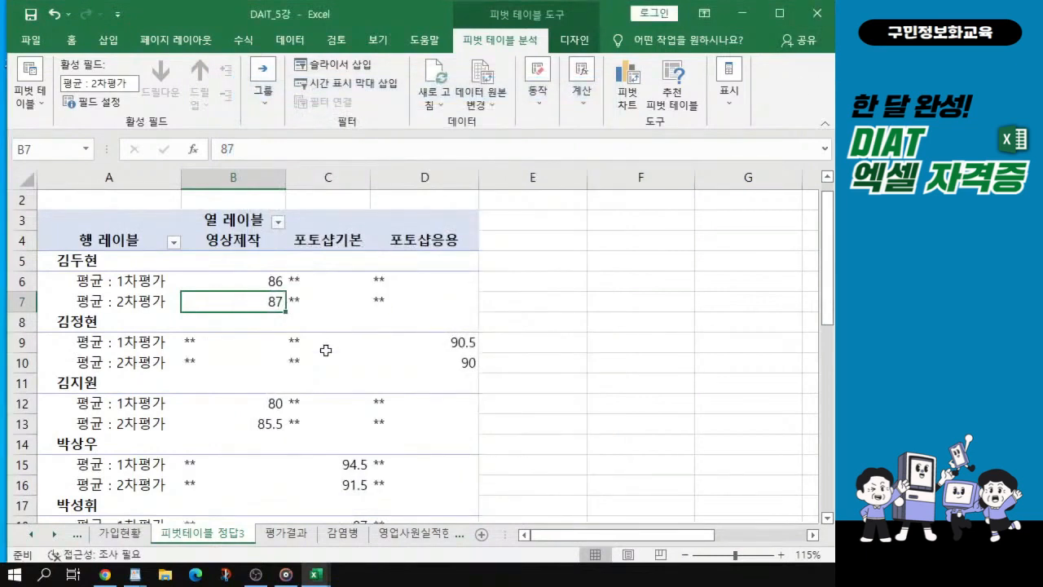
Change the report layout of the pivot table to tabular form (테이블 형식으로 표시).
{"action": "left_click", "coordinate": [896, 318]}
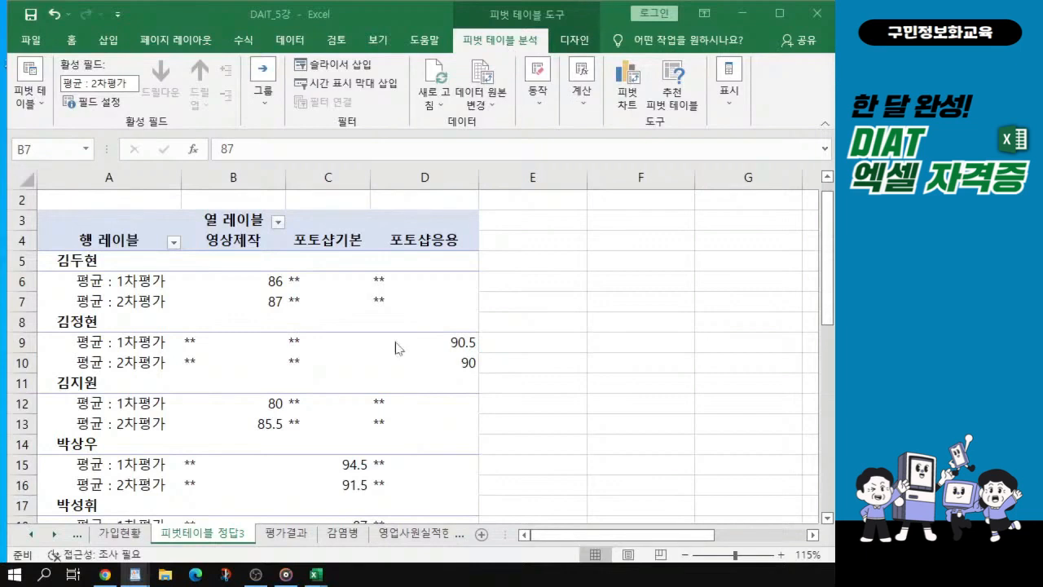
{"action": "left_click", "coordinate": [573, 47]}
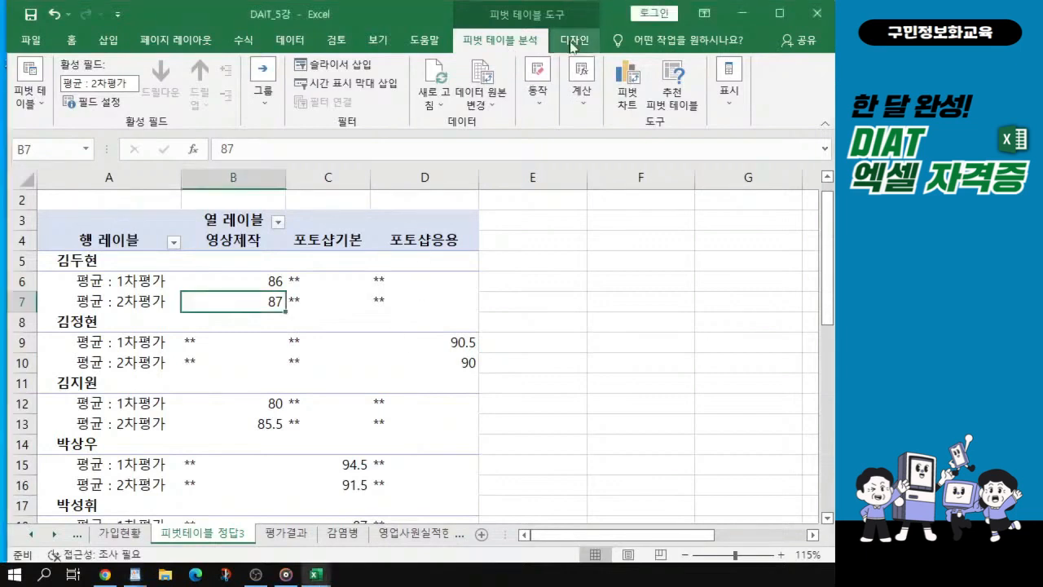
{"action": "left_click", "coordinate": [573, 40]}
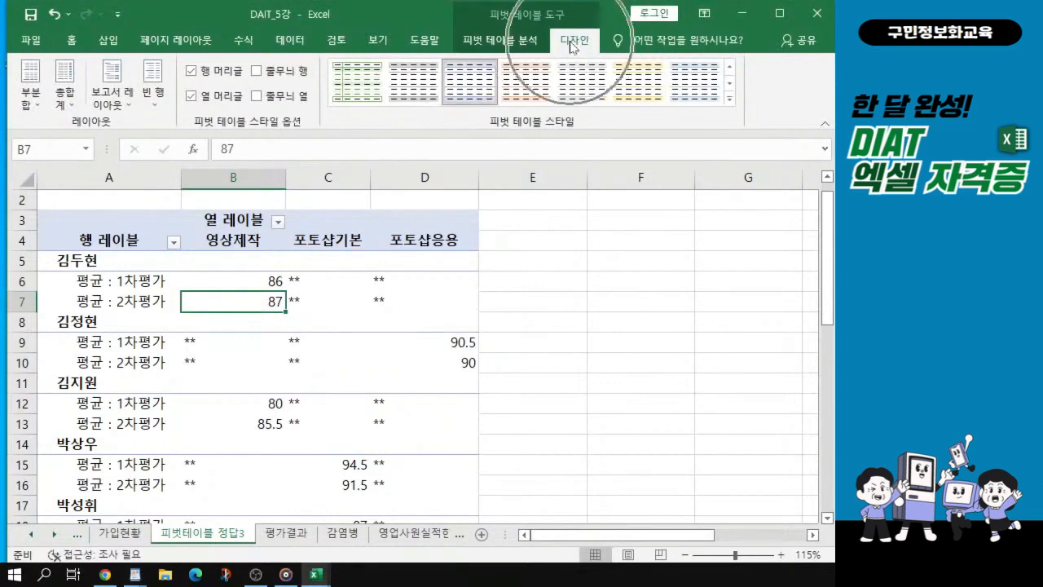
{"action": "key", "text": "alt+Tab"}
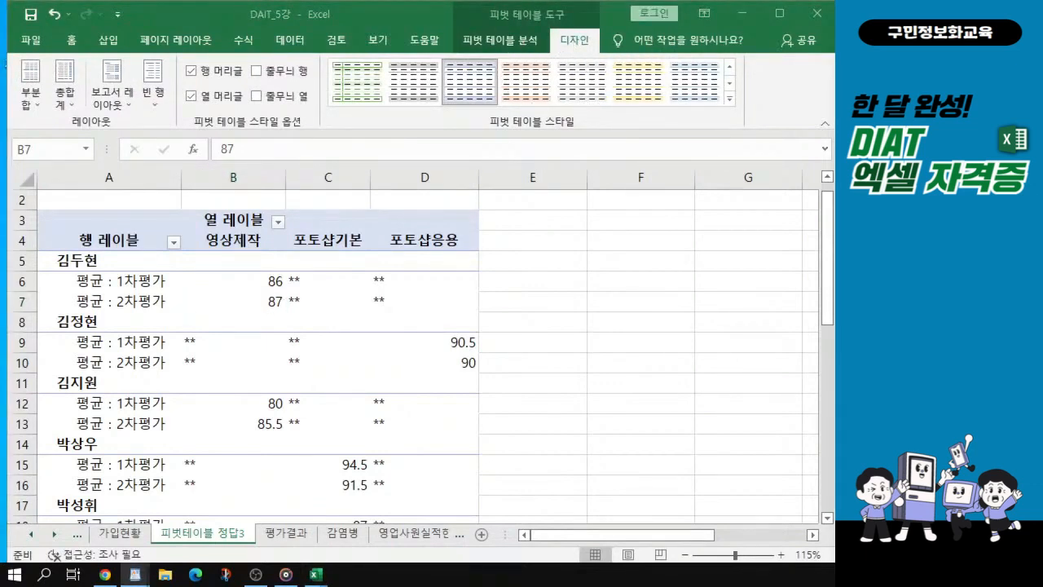
{"action": "left_click", "coordinate": [106, 101]}
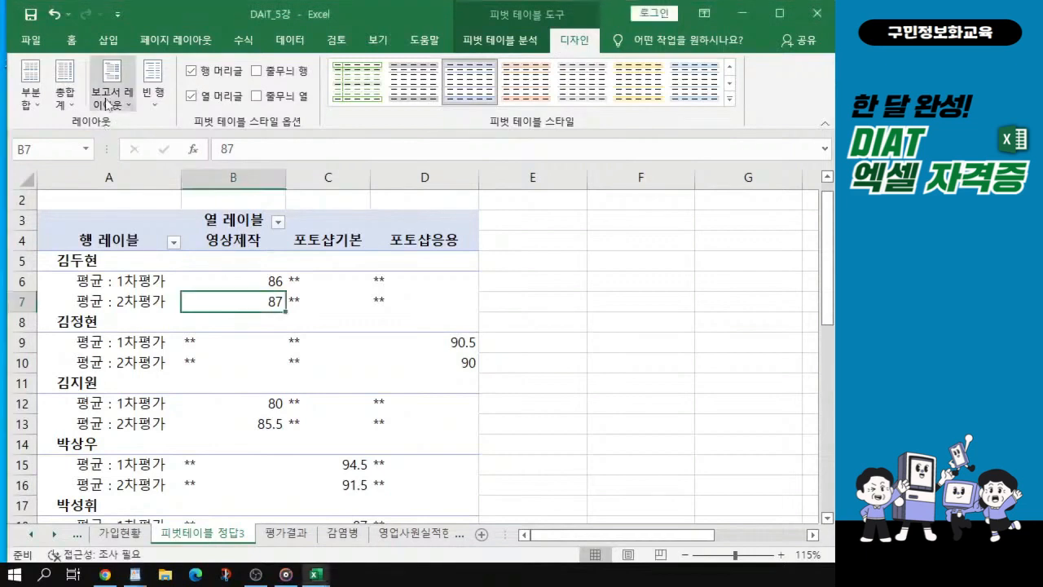
{"action": "left_click", "coordinate": [106, 103]}
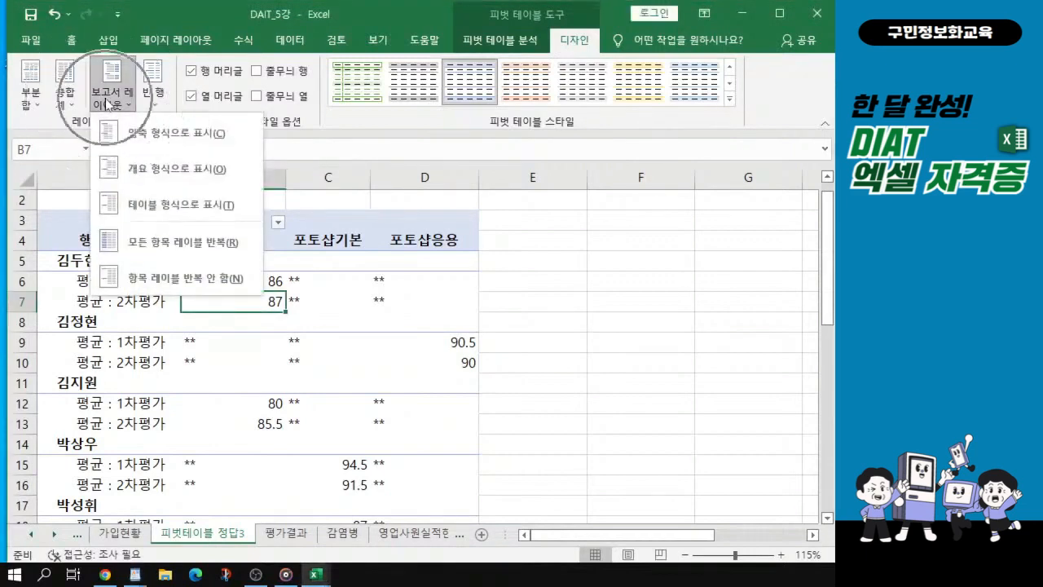
{"action": "left_click", "coordinate": [154, 208]}
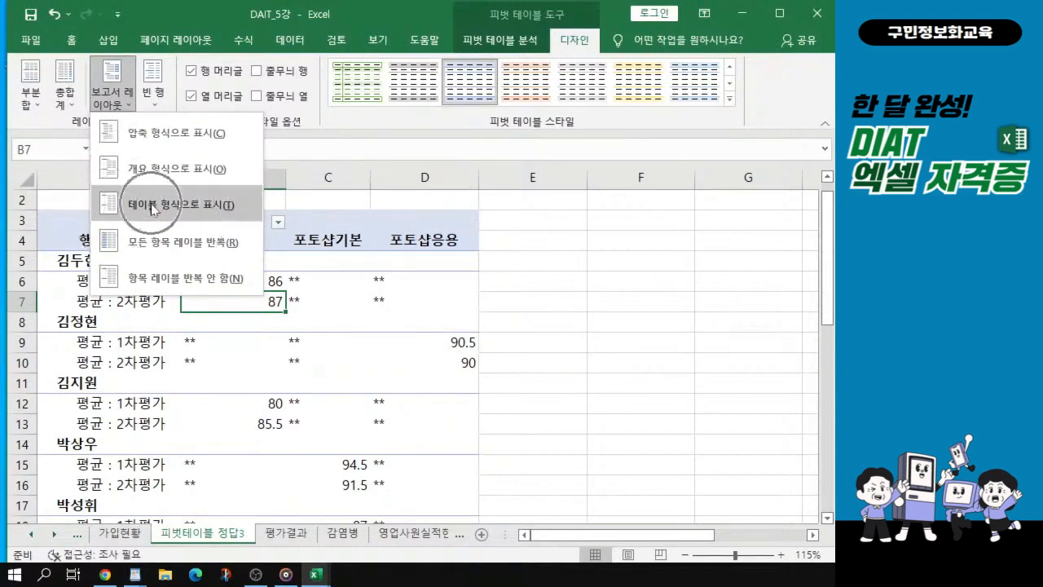
{"action": "left_click", "coordinate": [153, 209]}
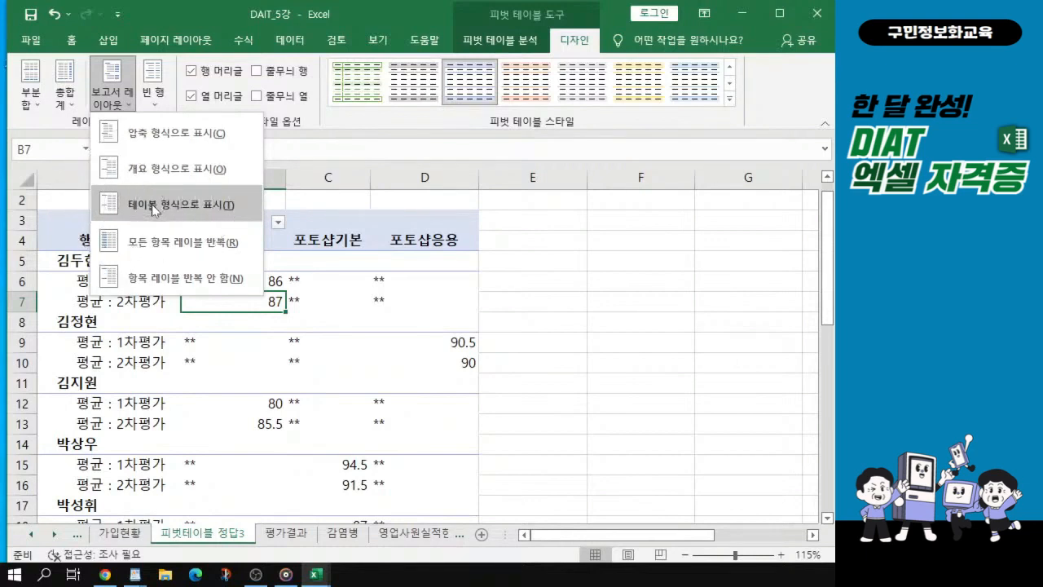
{"action": "left_click", "coordinate": [154, 208]}
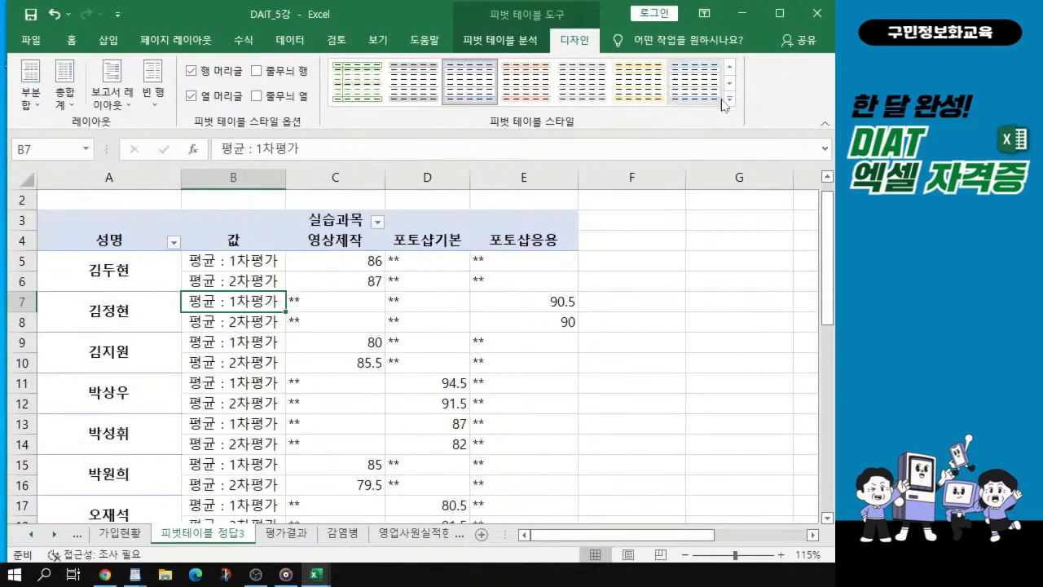
Apply the light blue pivot table style at the end of the third row of the 밝게 group.
{"action": "left_click", "coordinate": [937, 244]}
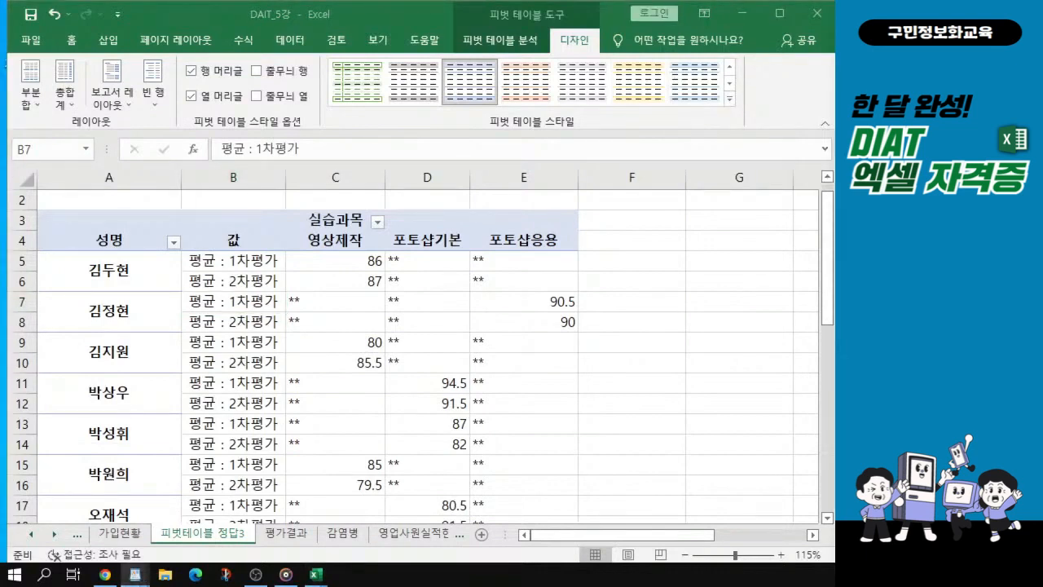
{"action": "left_click", "coordinate": [730, 101]}
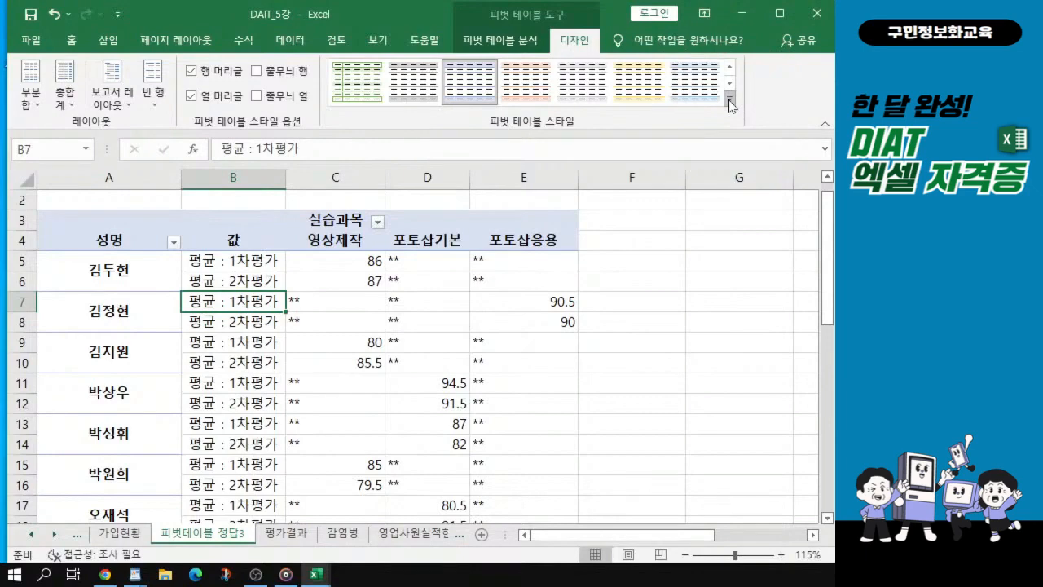
{"action": "left_click", "coordinate": [730, 101]}
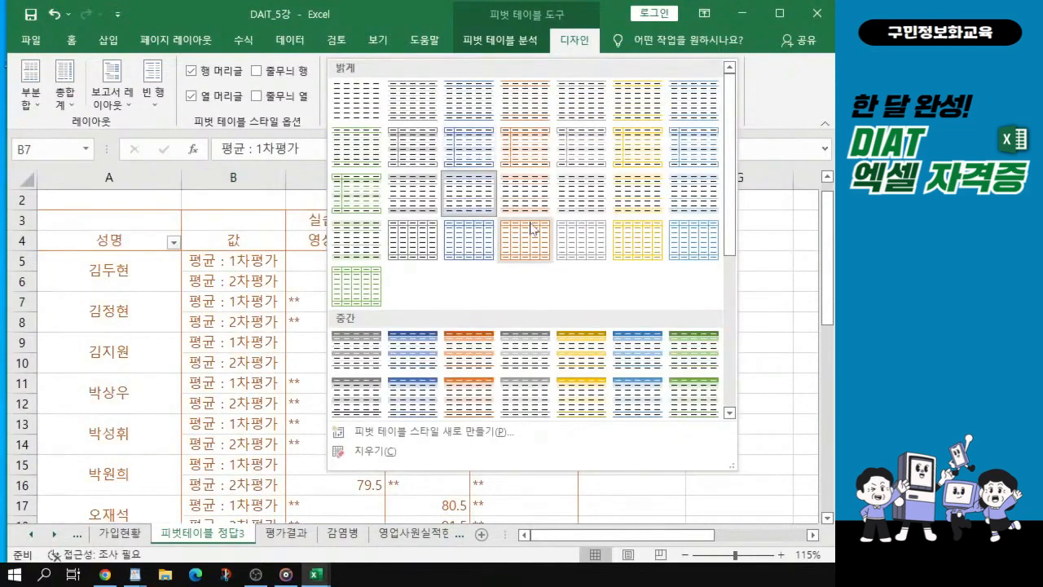
{"action": "scroll", "coordinate": [466, 342], "scroll_direction": "down", "scroll_amount": 3}
{"action": "scroll", "coordinate": [466, 341], "scroll_direction": "up", "scroll_amount": 3}
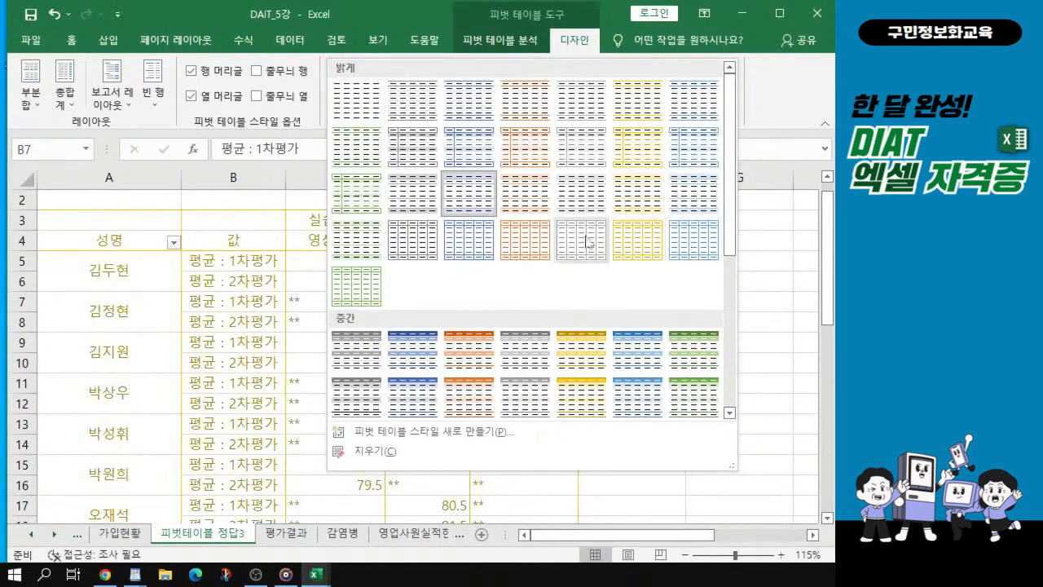
{"action": "left_click", "coordinate": [681, 198]}
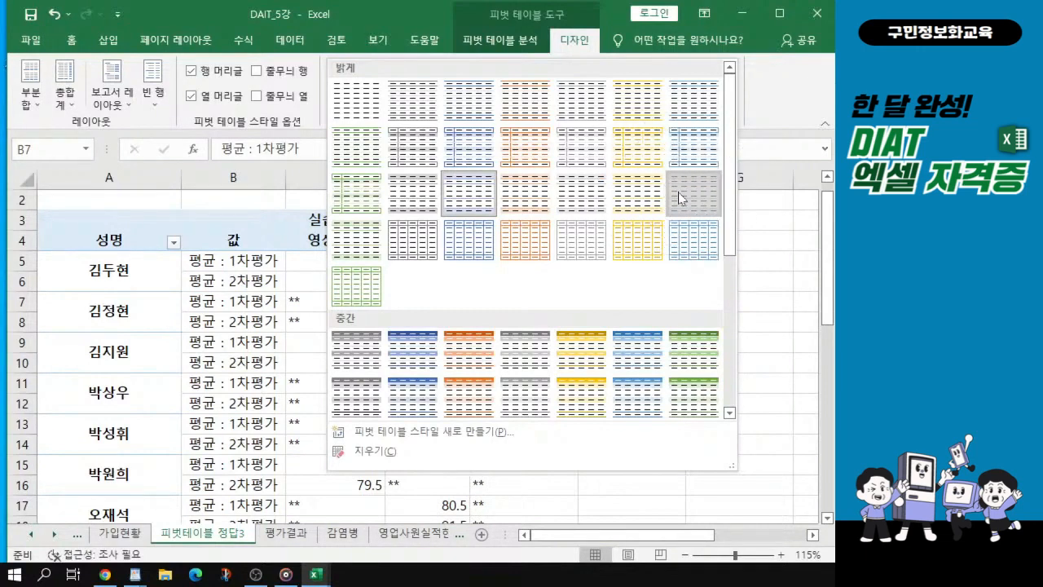
{"action": "left_click", "coordinate": [680, 197]}
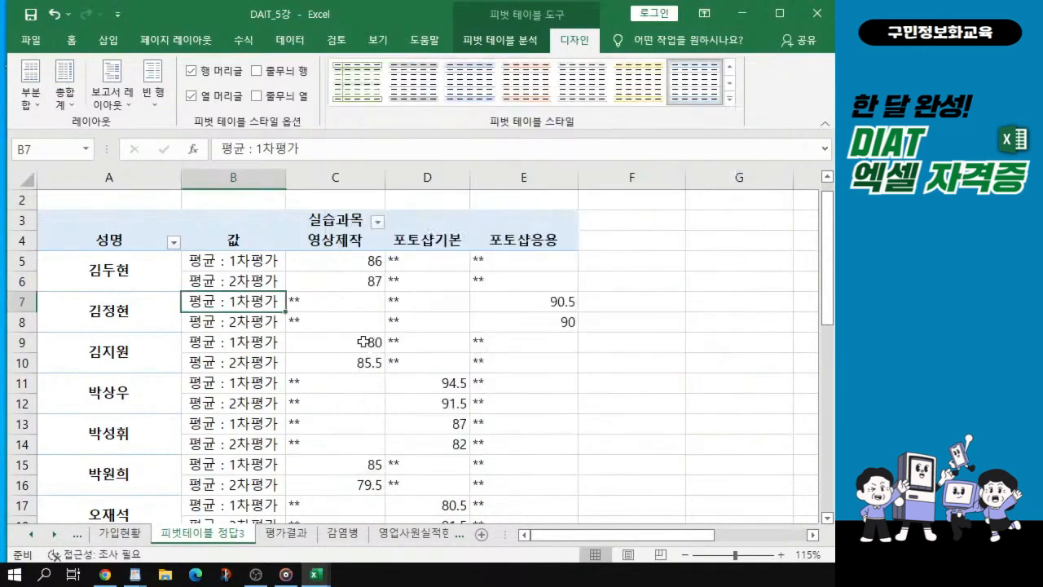
Filter the 실습과목 column field to exclude 영상제작, keeping only 포토샵기본 and 포토샵응용.
{"action": "key", "text": "alt+Tab"}
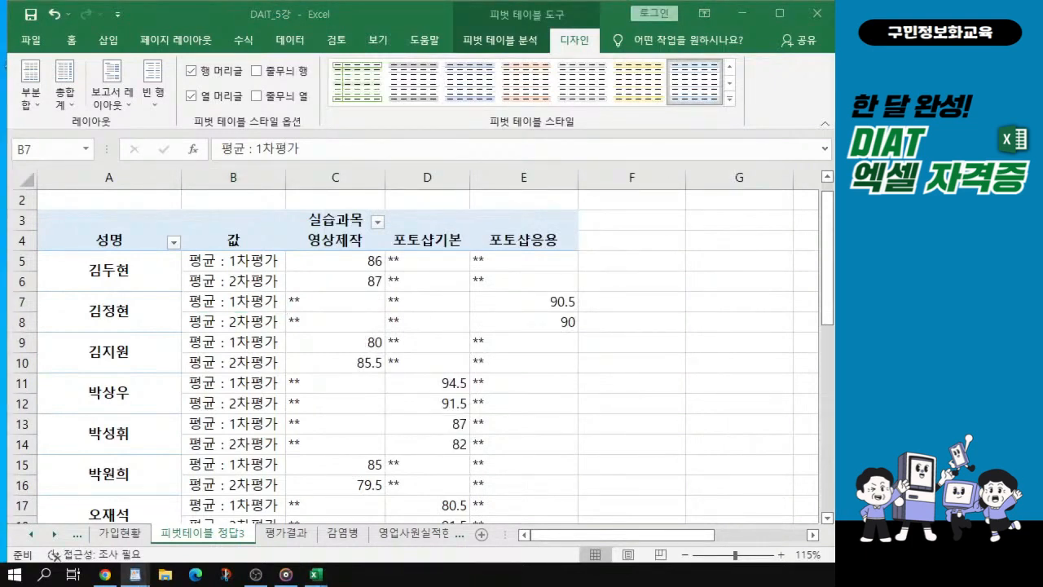
{"action": "left_click", "coordinate": [377, 222]}
{"action": "left_click", "coordinate": [376, 223]}
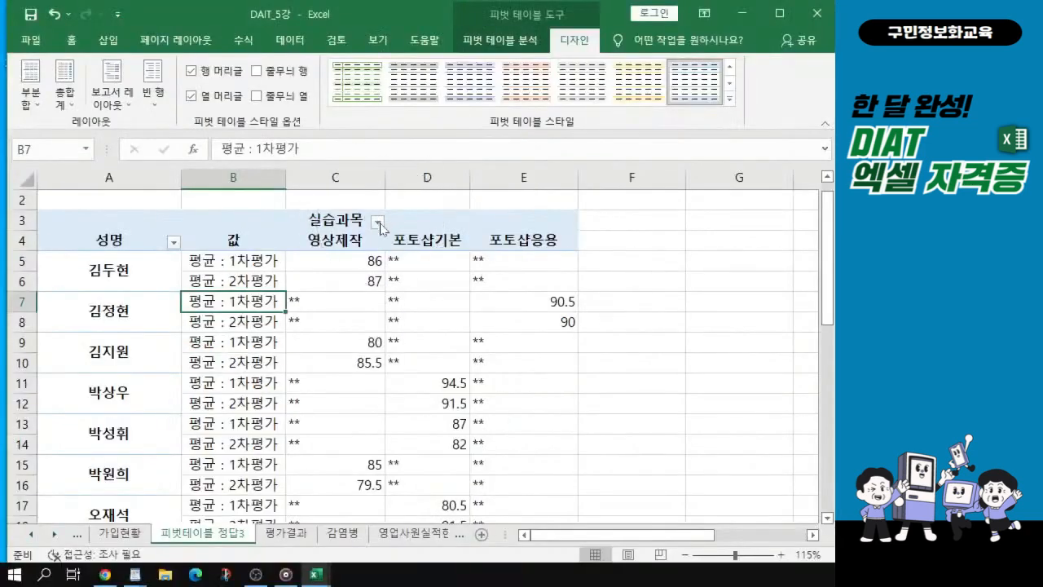
{"action": "left_click", "coordinate": [386, 226]}
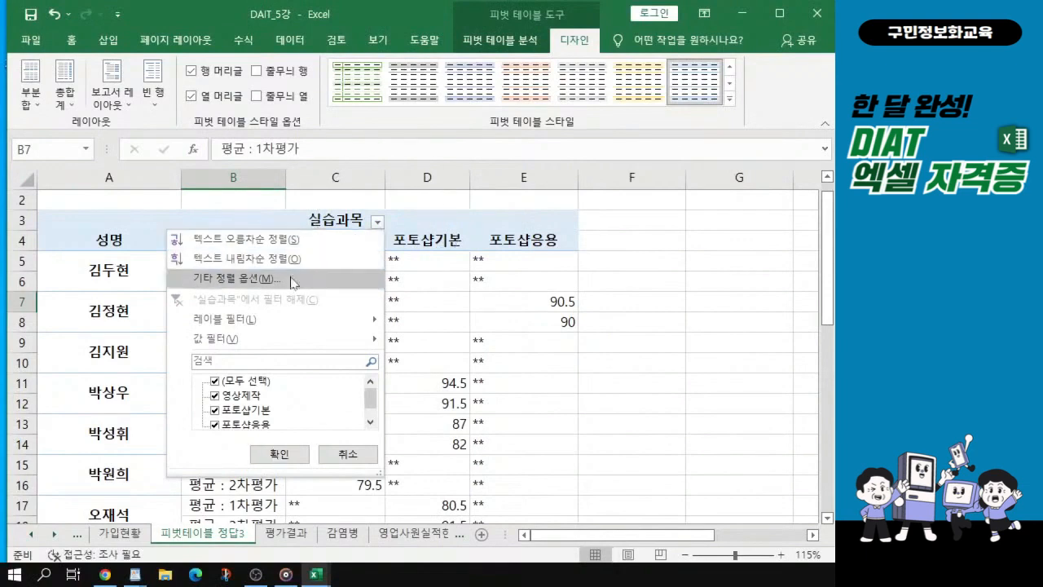
{"action": "mouse_move", "coordinate": [259, 323]}
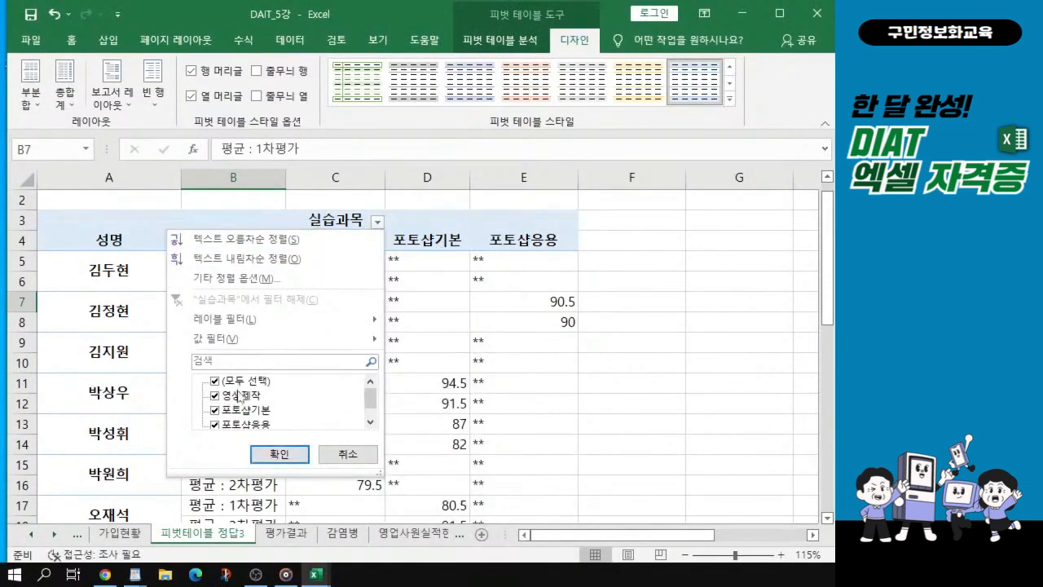
{"action": "scroll", "coordinate": [228, 414], "scroll_direction": "down", "scroll_amount": 1}
{"action": "scroll", "coordinate": [230, 415], "scroll_direction": "up", "scroll_amount": 1}
{"action": "left_click", "coordinate": [215, 398]}
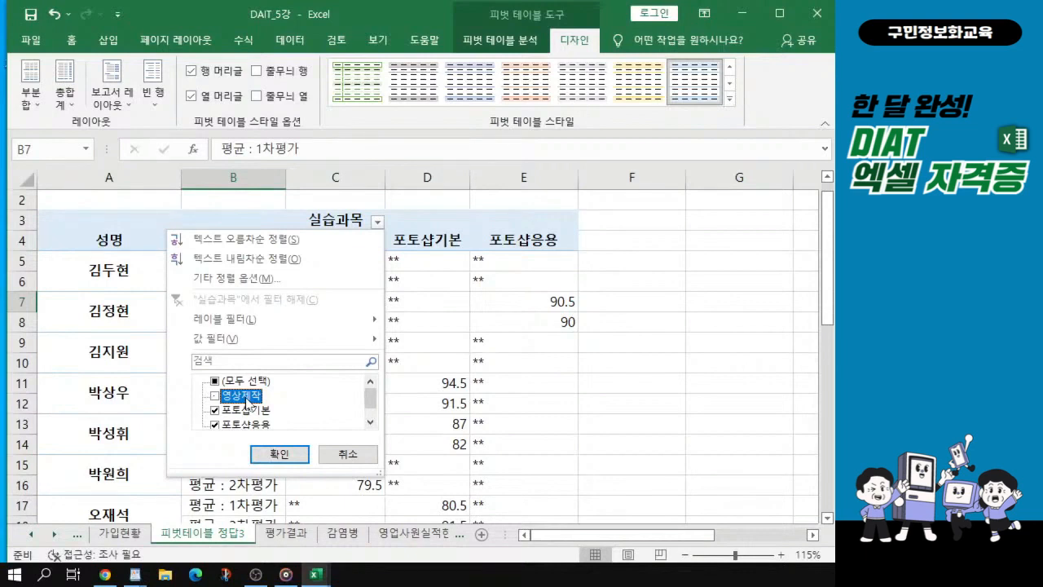
{"action": "scroll", "coordinate": [241, 412], "scroll_direction": "down", "scroll_amount": 1}
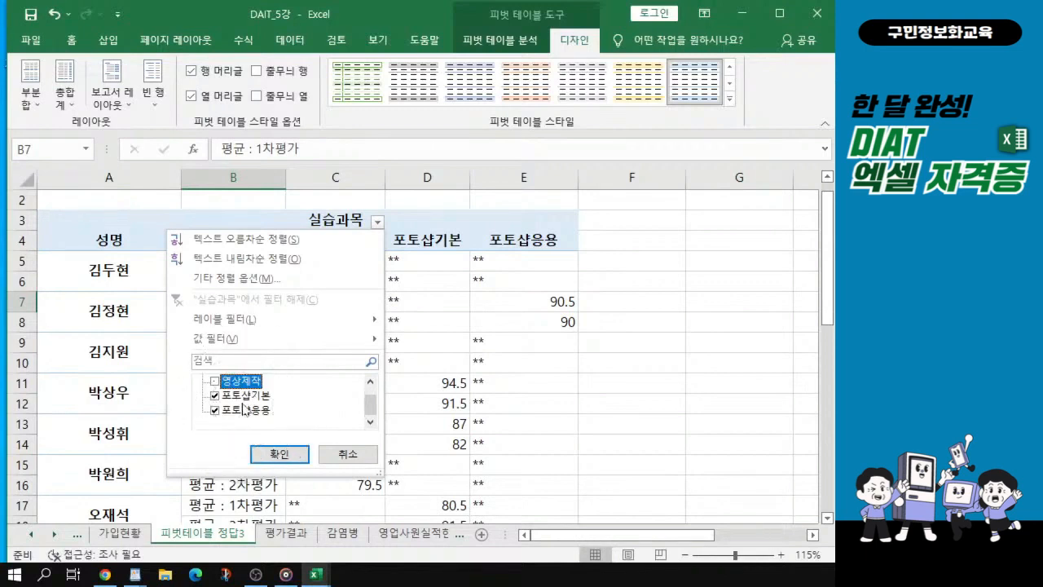
{"action": "left_click", "coordinate": [279, 454]}
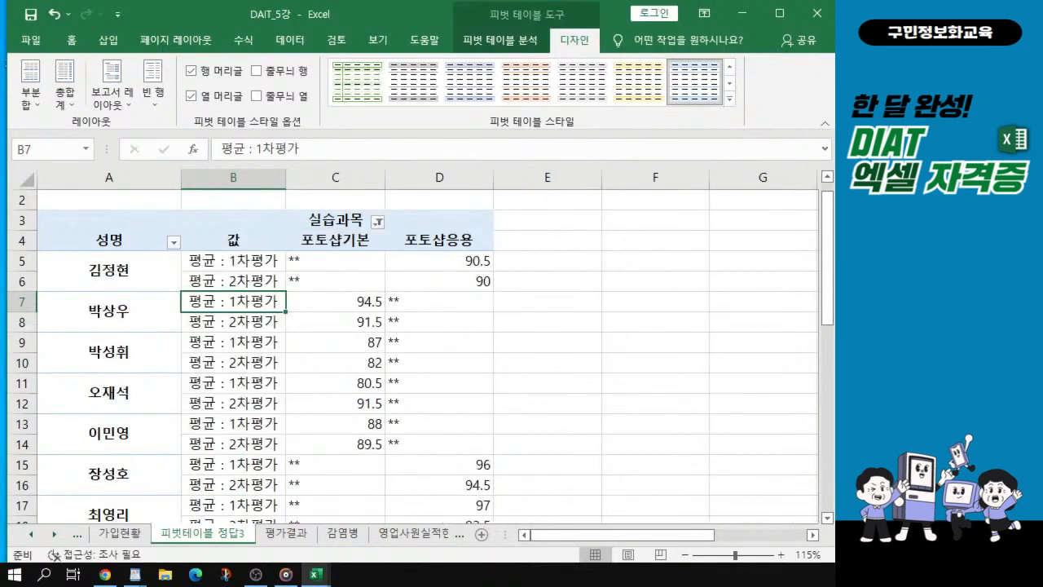
Set the pivot table values in C5:D20, including the grand totals, to the 숫자 number format with 1 decimal place.
{"action": "key", "text": "alt+Tab"}
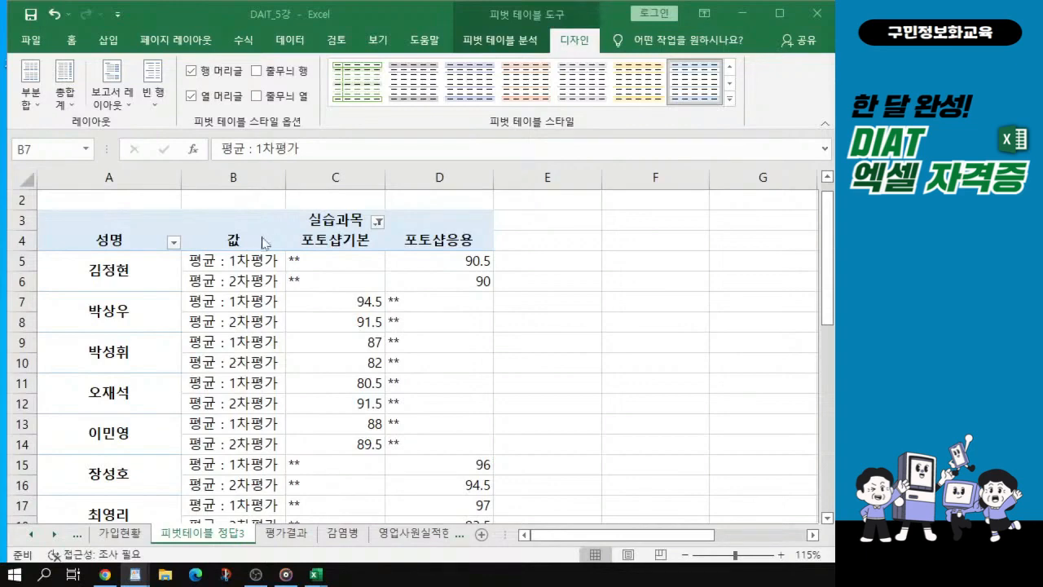
{"action": "left_click", "coordinate": [336, 261]}
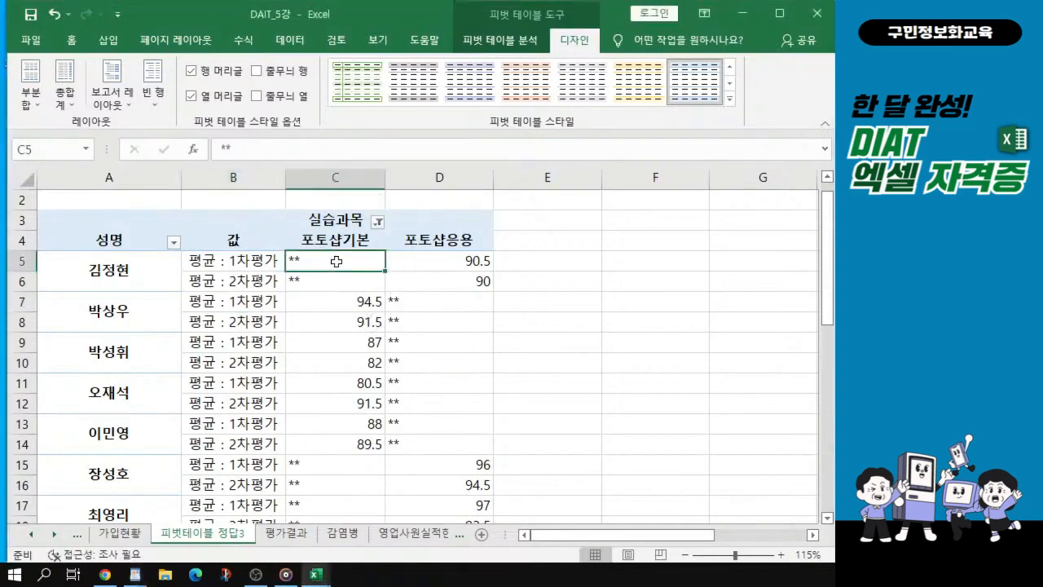
{"action": "left_click_drag", "start_coordinate": [335, 261], "coordinate": [410, 488]}
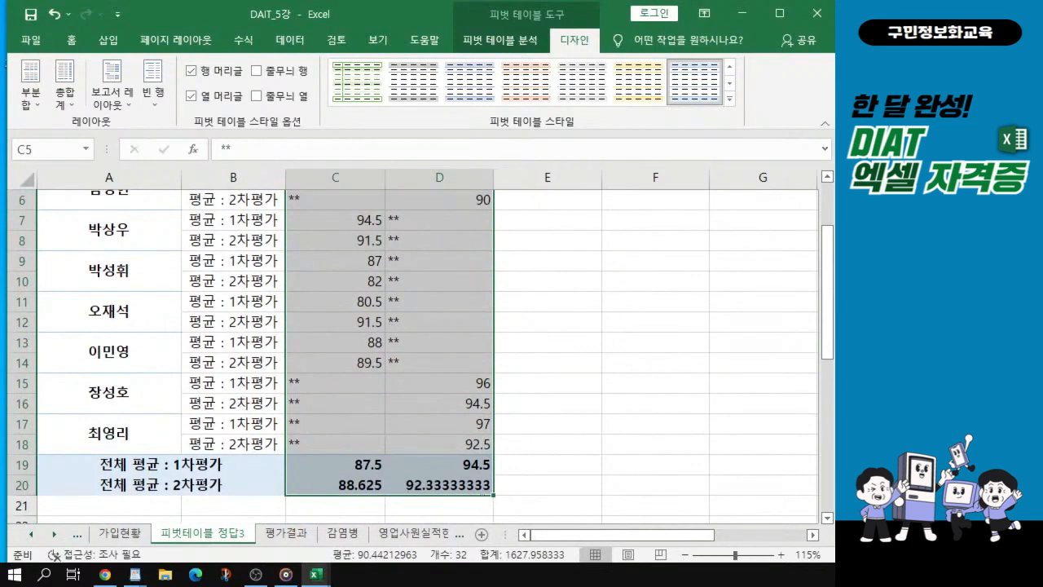
{"action": "key", "text": "alt+Tab"}
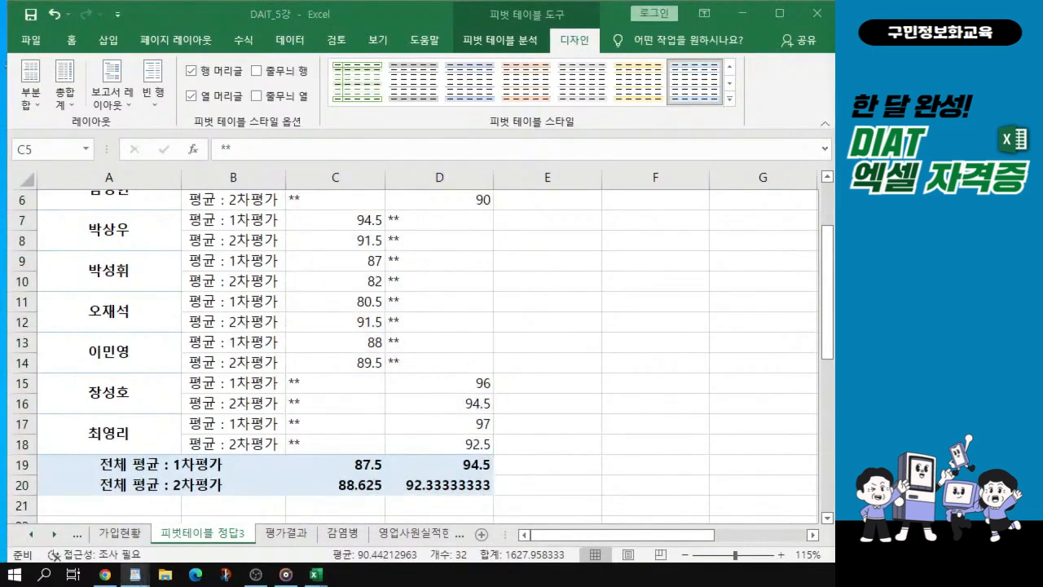
{"action": "key", "text": "alt+Tab"}
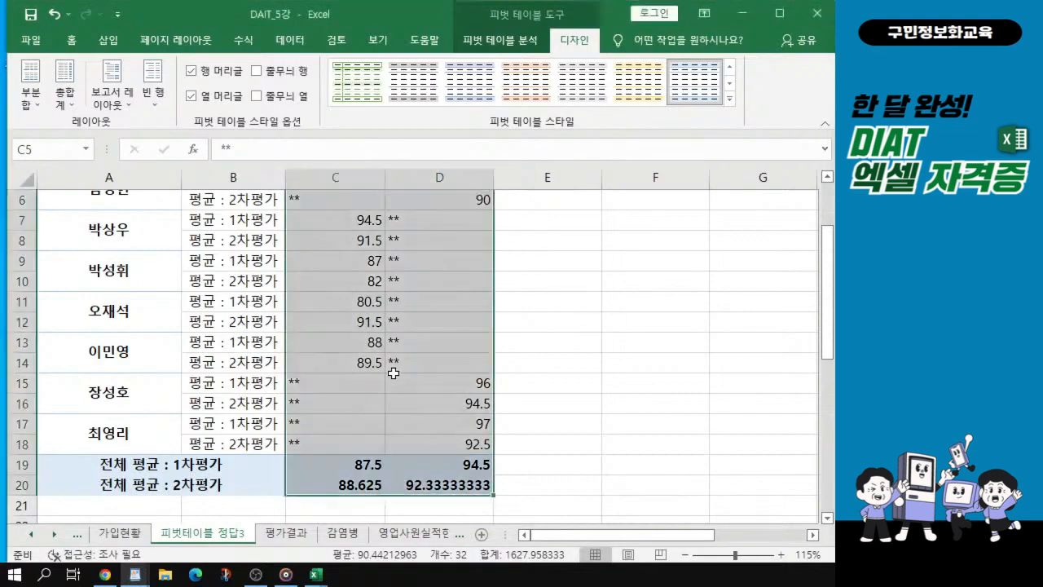
{"action": "mouse_move", "coordinate": [413, 374]}
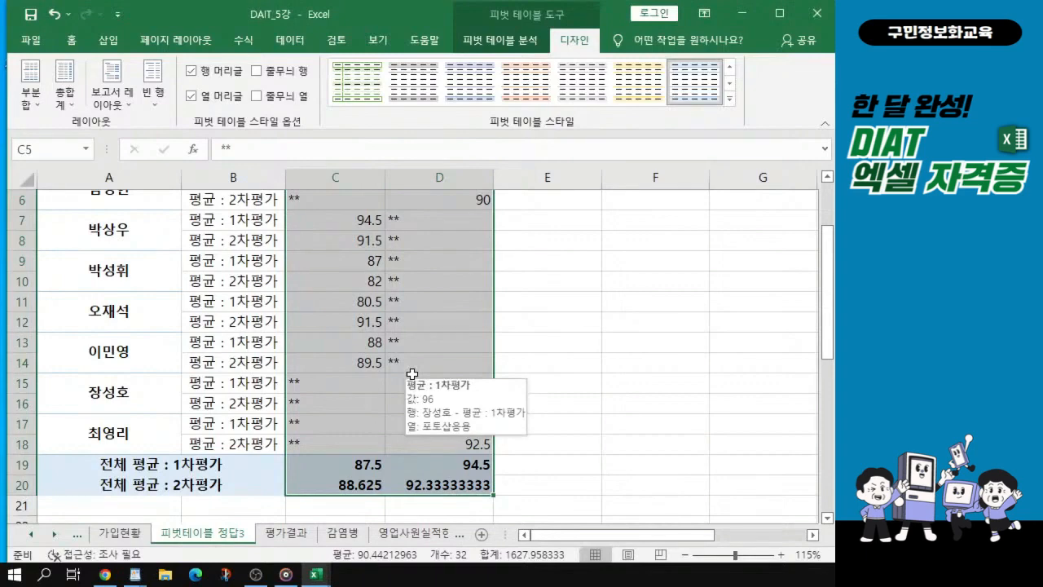
{"action": "scroll", "coordinate": [412, 373], "scroll_direction": "up", "scroll_amount": 2}
{"action": "key", "text": "ctrl+1"}
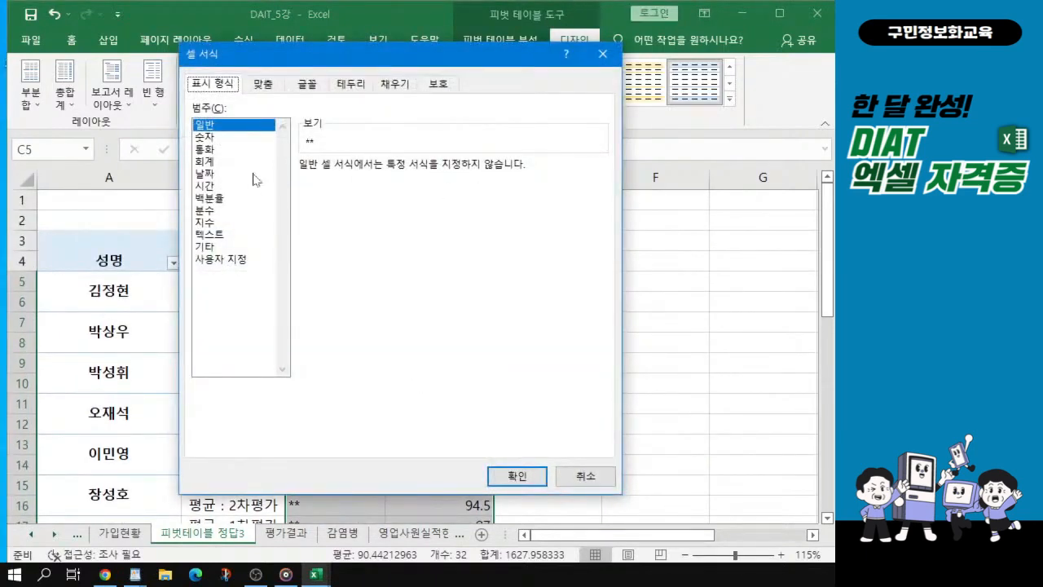
{"action": "left_click", "coordinate": [231, 139]}
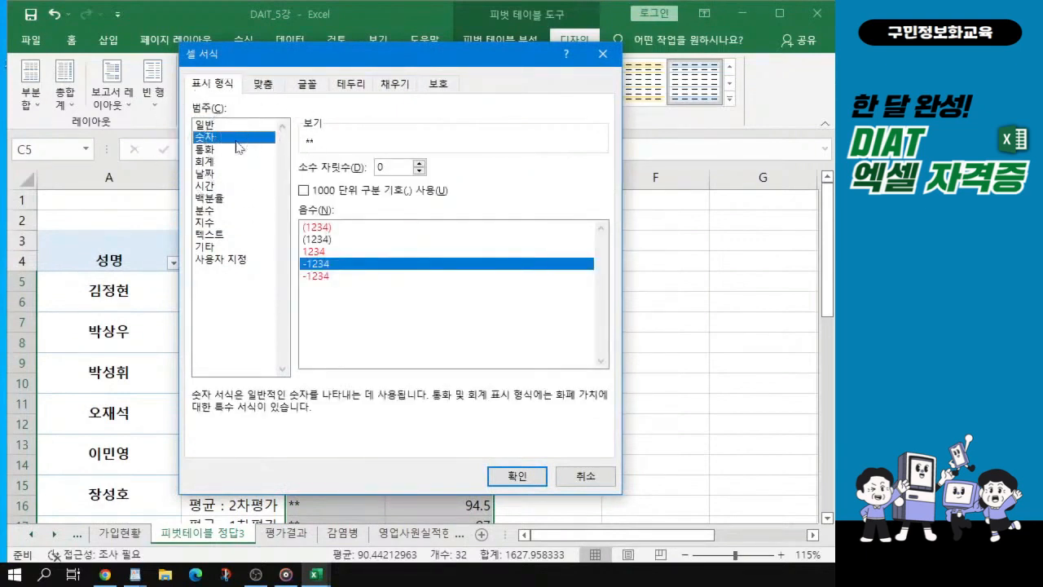
{"action": "left_click", "coordinate": [419, 164]}
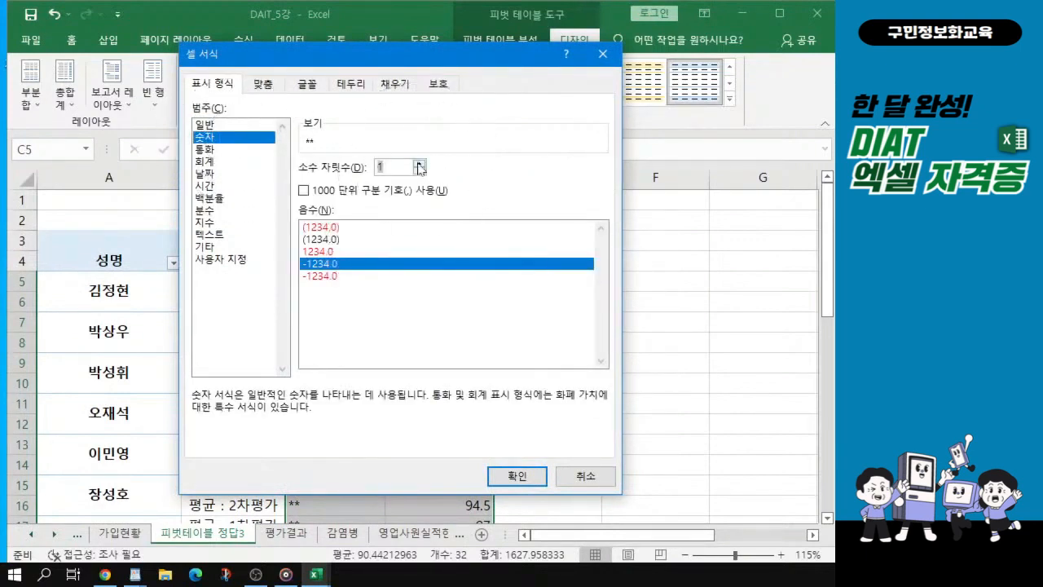
{"action": "key", "text": "ctrl+1"}
{"action": "left_click", "coordinate": [475, 186]}
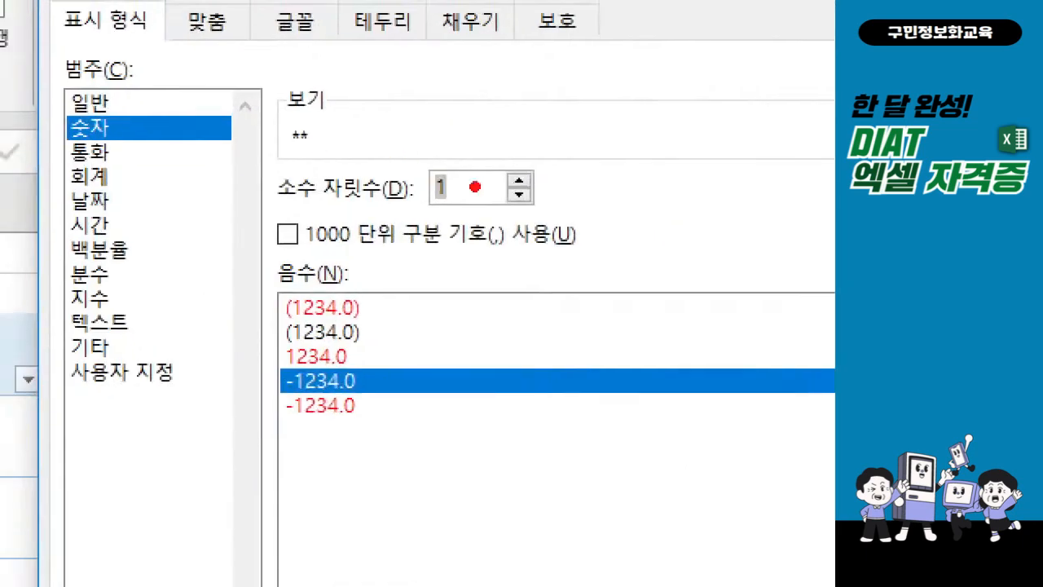
{"action": "left_click_drag", "start_coordinate": [415, 156], "coordinate": [534, 224]}
{"action": "left_click_drag", "start_coordinate": [168, 93], "coordinate": [241, 78]}
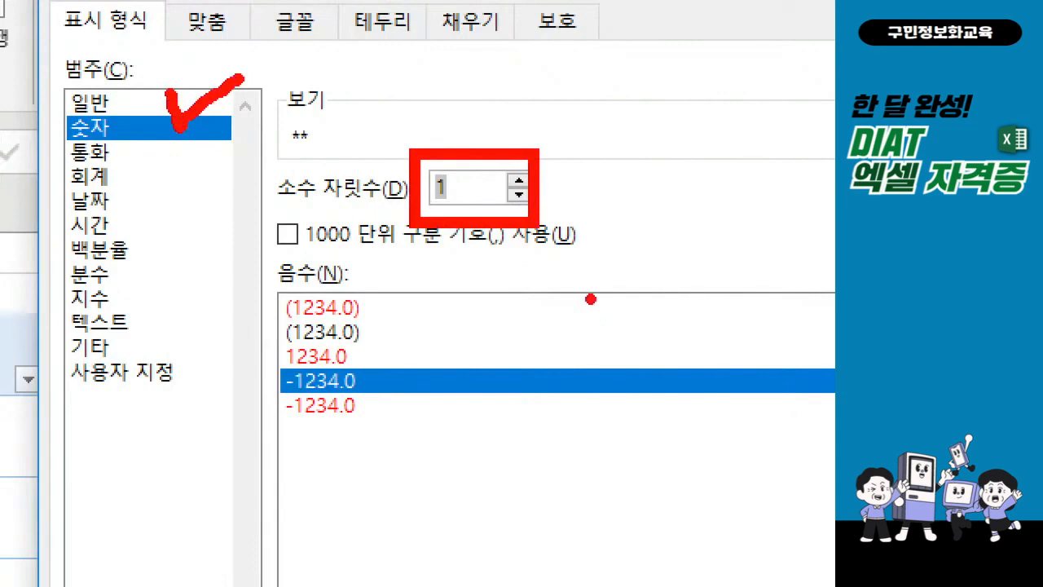
{"action": "key", "text": "Escape"}
Set the horizontal text alignment of the selected pivot values to 오른쪽 (들여쓰기) in the cell format settings.
{"action": "left_click", "coordinate": [262, 85]}
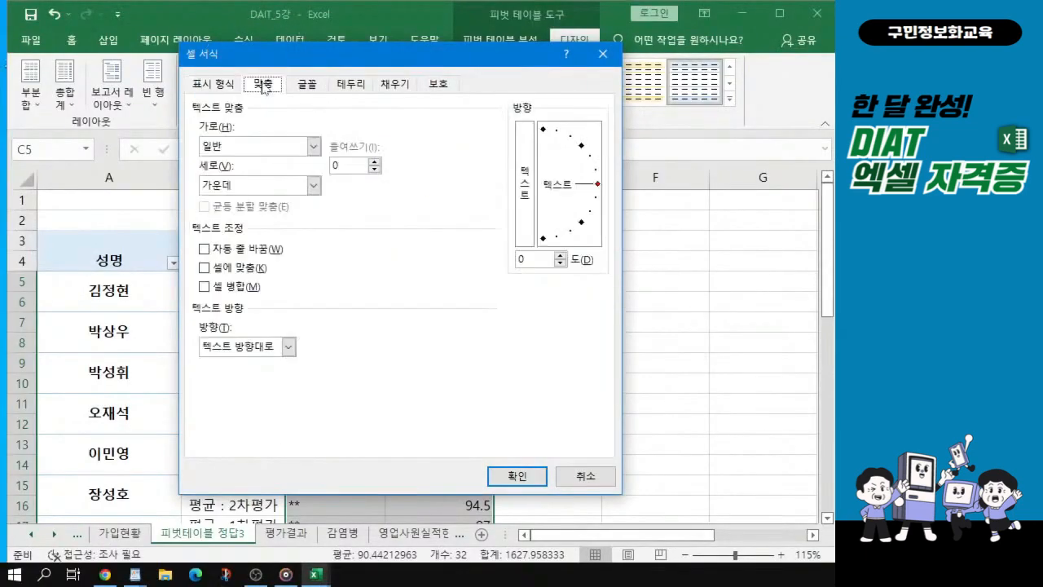
{"action": "left_click", "coordinate": [313, 146]}
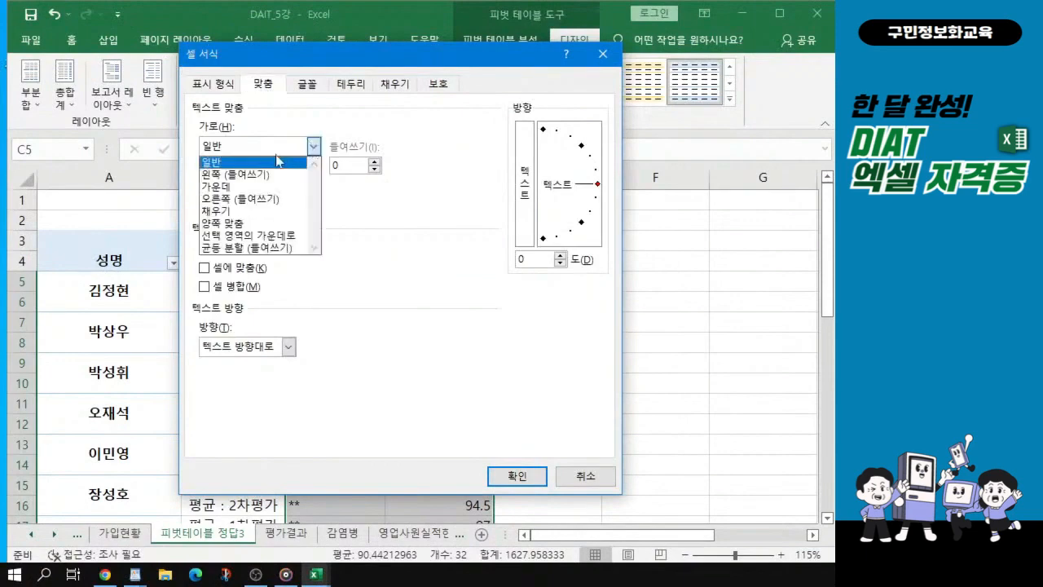
{"action": "left_click", "coordinate": [236, 198]}
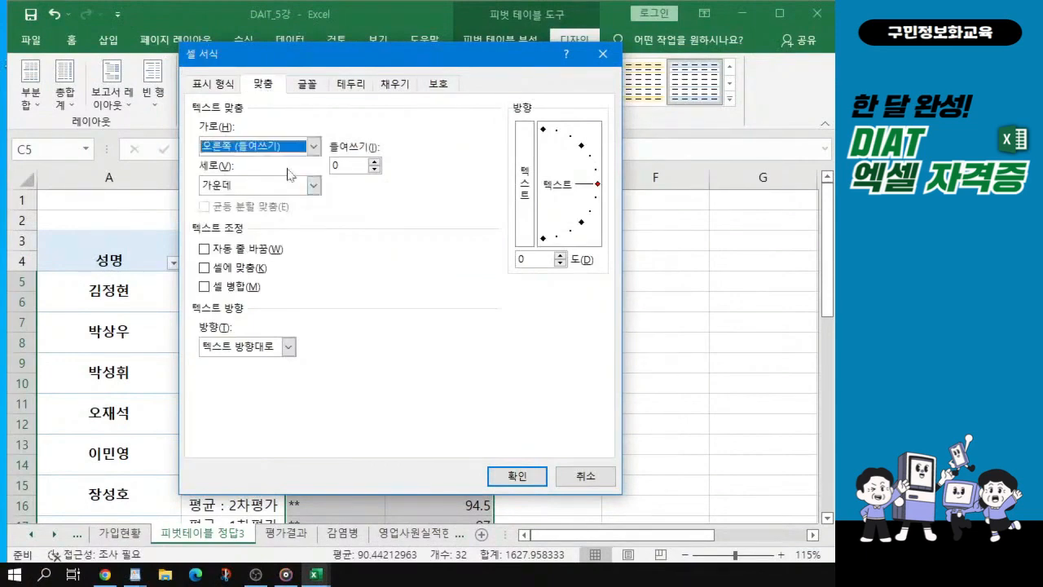
{"action": "key", "text": "ctrl+1"}
{"action": "left_click", "coordinate": [269, 83]}
{"action": "left_click_drag", "start_coordinate": [207, 46], "coordinate": [338, 101]}
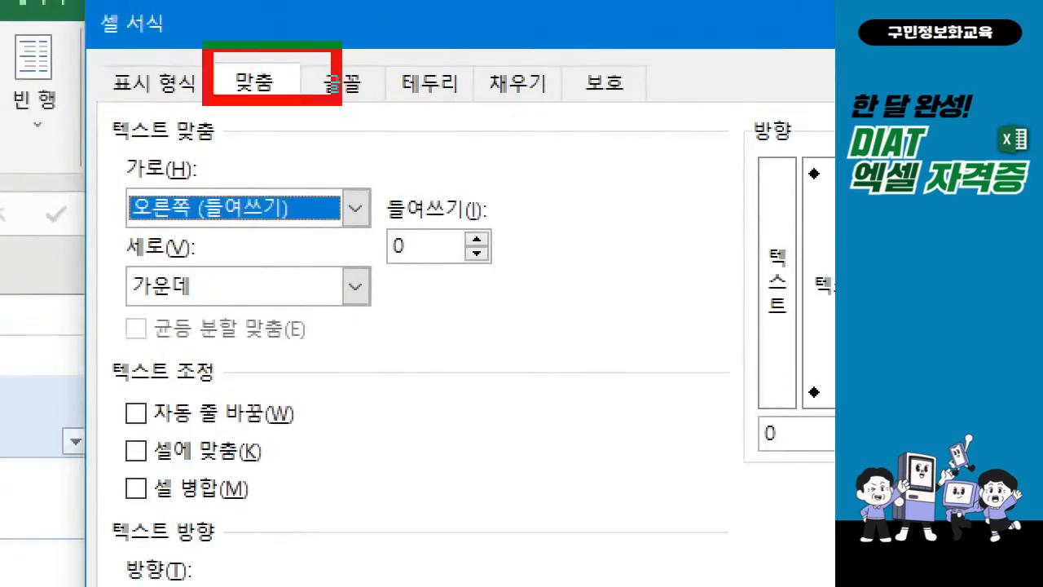
{"action": "left_click_drag", "start_coordinate": [96, 140], "coordinate": [406, 242]}
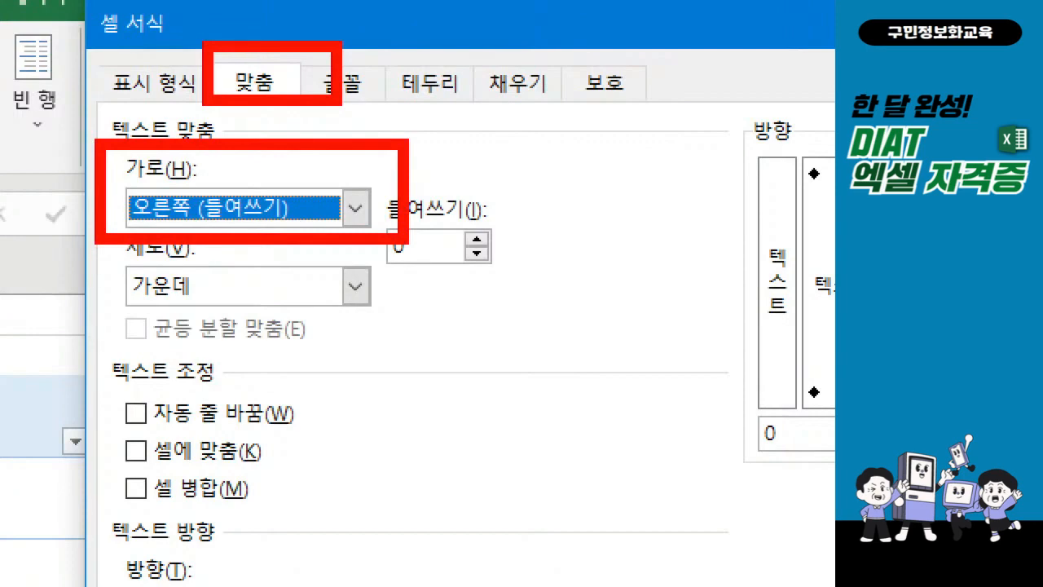
{"action": "key", "text": "Escape"}
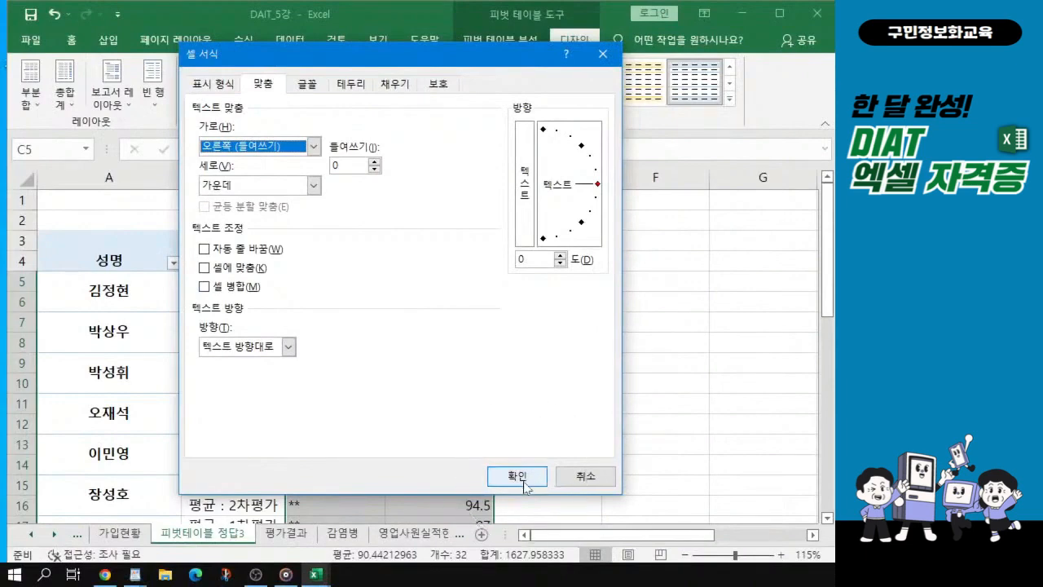
Apply the cell formatting and compare the pivot table down to its grand totals with the 평가결과피벗 sheet of the 피벗테이블 완성 workbook.
{"action": "left_click", "coordinate": [526, 487]}
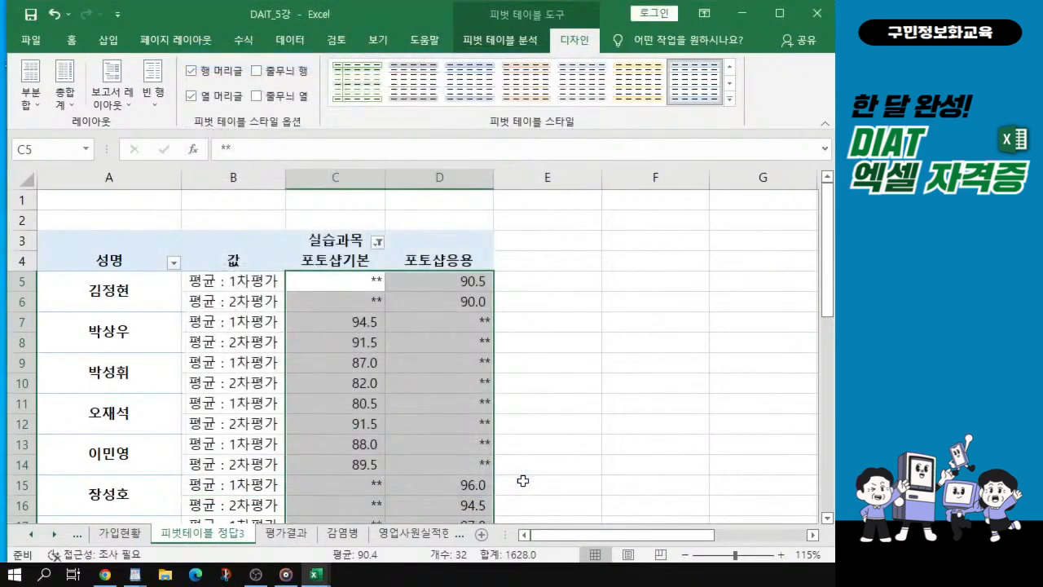
{"action": "left_click", "coordinate": [357, 375]}
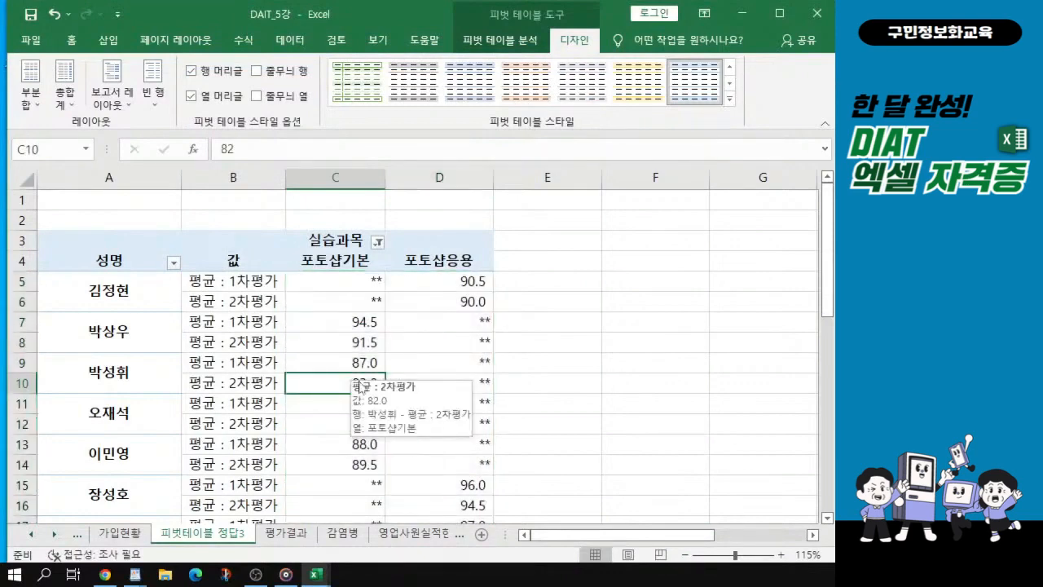
{"action": "left_click", "coordinate": [326, 342]}
{"action": "scroll", "coordinate": [389, 335], "scroll_direction": "down", "scroll_amount": 1}
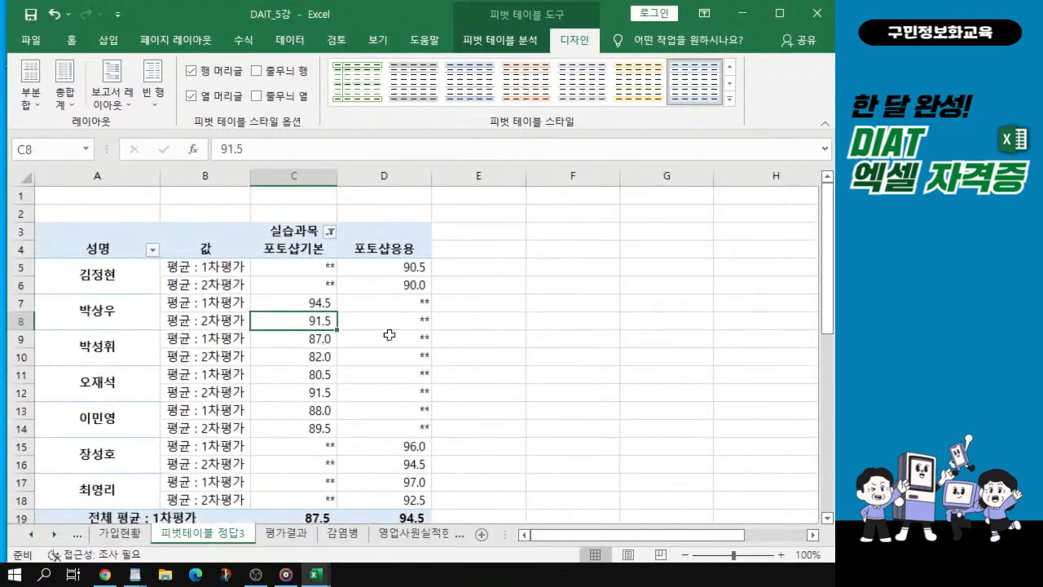
{"action": "left_click_drag", "start_coordinate": [829, 316], "coordinate": [830, 331]}
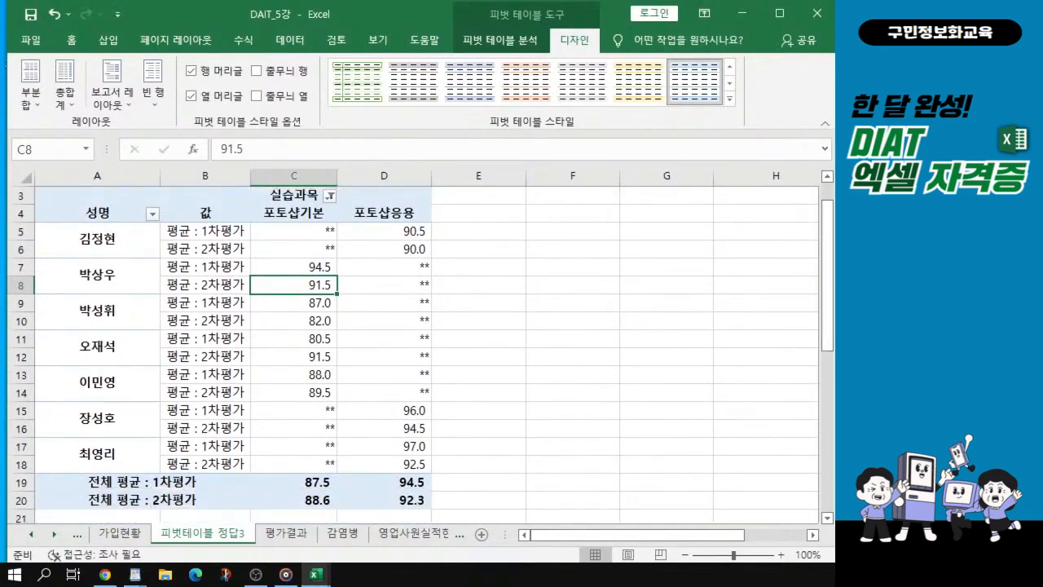
{"action": "left_click_drag", "start_coordinate": [1042, 175], "coordinate": [336, 71]}
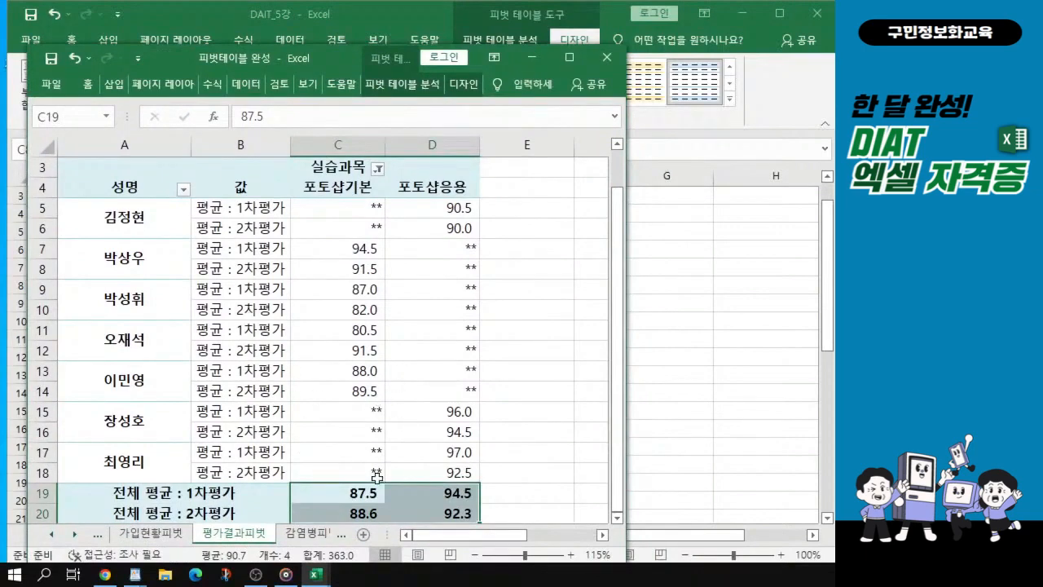
Move the finished workbook aside and insert a pivot table on a new worksheet from the 감염병 sheet's range A2:G12.
{"action": "left_click_drag", "start_coordinate": [331, 64], "coordinate": [1042, 73]}
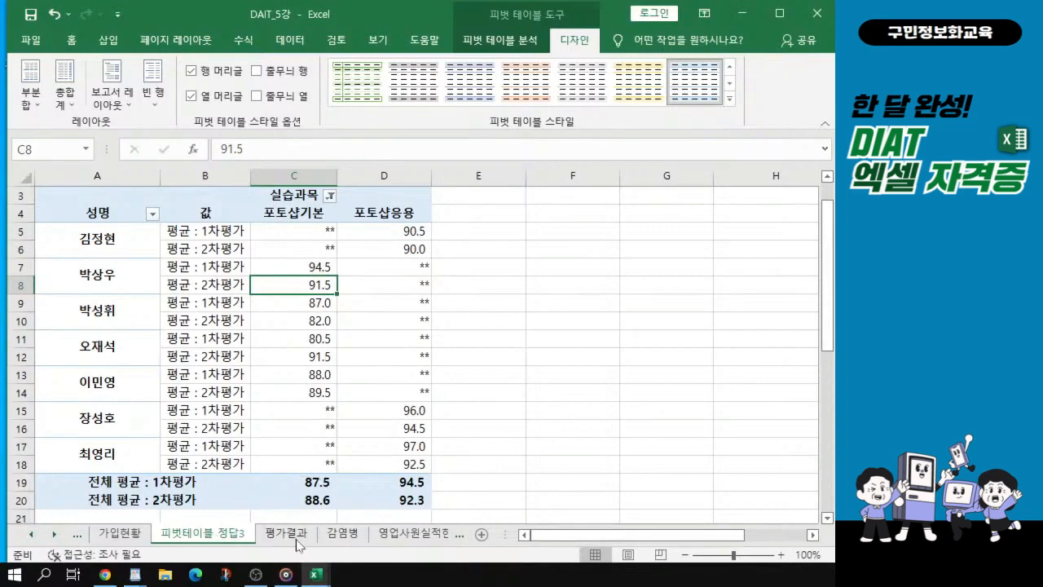
{"action": "left_click", "coordinate": [345, 536]}
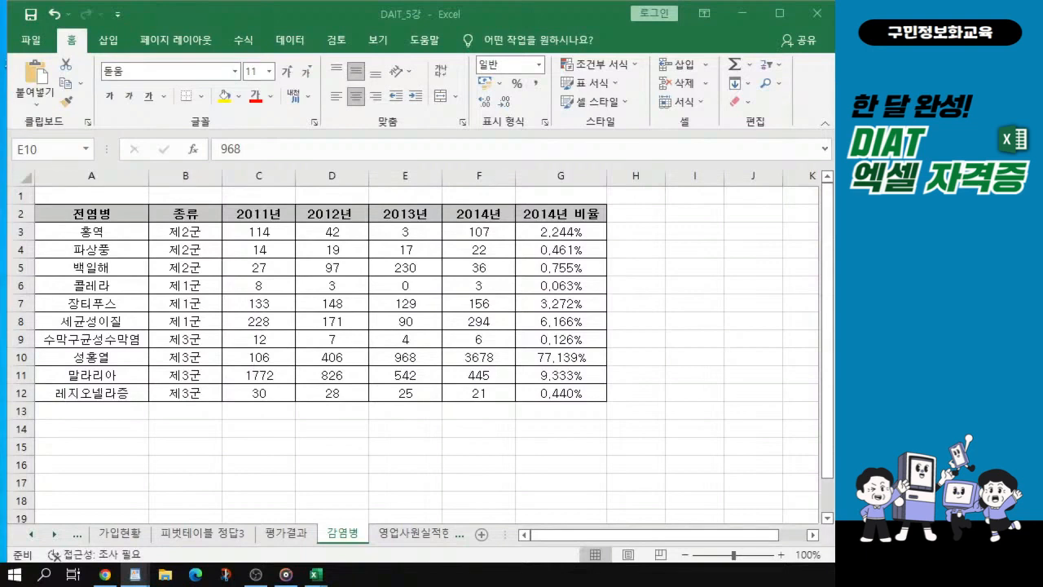
{"action": "left_click", "coordinate": [265, 318]}
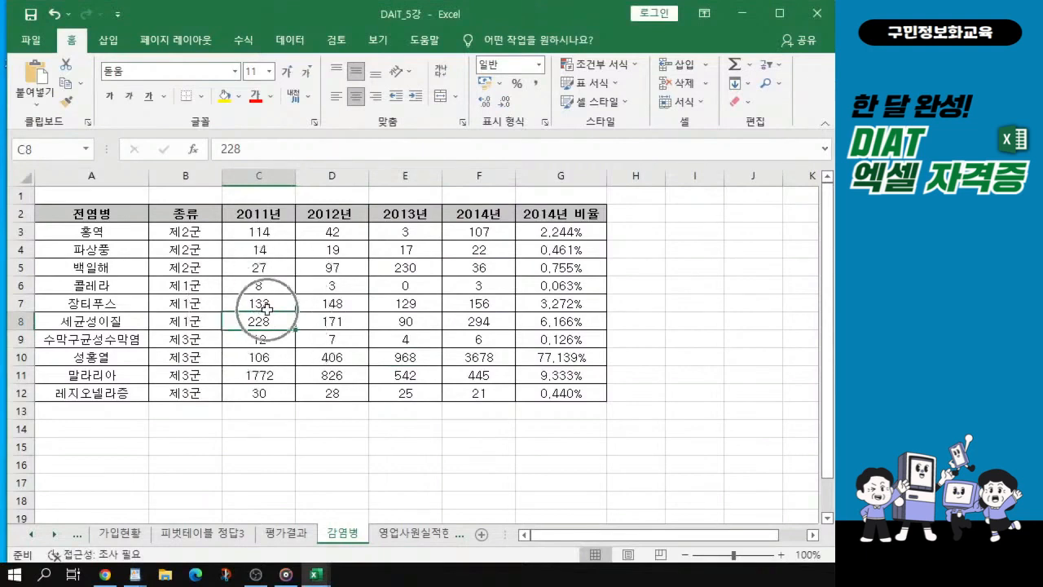
{"action": "left_click", "coordinate": [108, 39]}
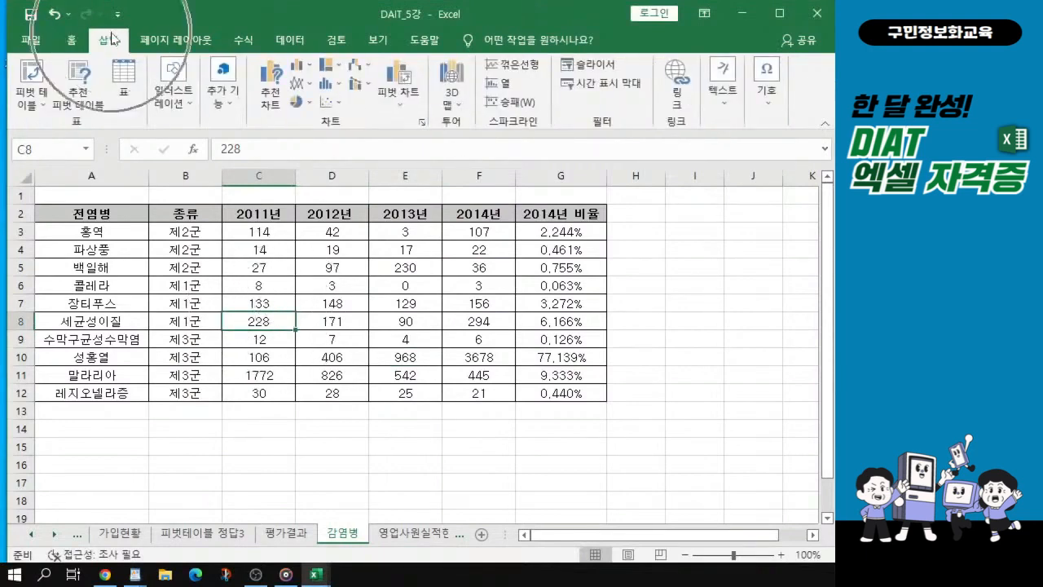
{"action": "left_click", "coordinate": [31, 74]}
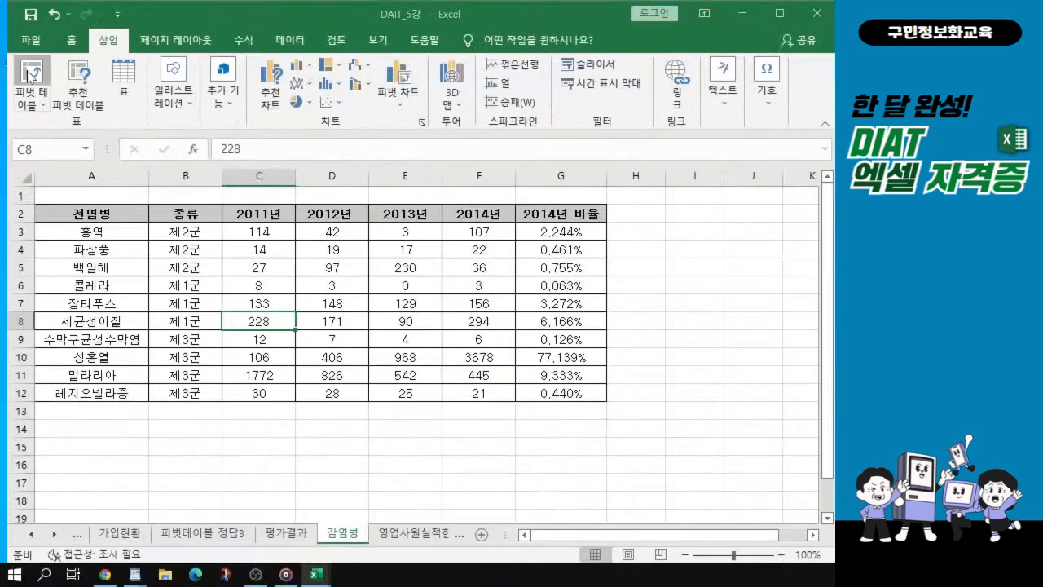
{"action": "left_click", "coordinate": [30, 77]}
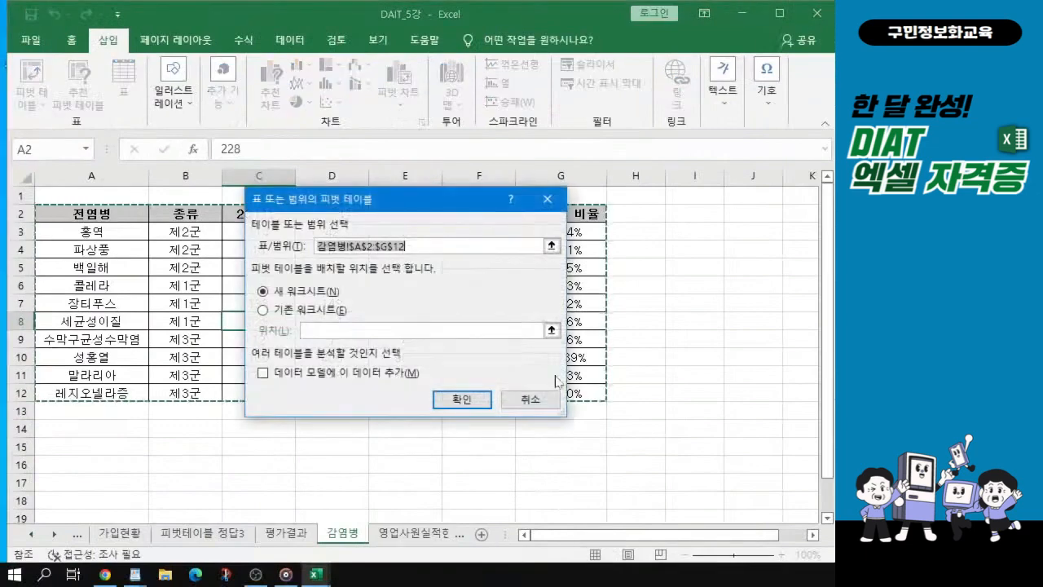
{"action": "left_click", "coordinate": [291, 297]}
{"action": "left_click", "coordinate": [468, 404]}
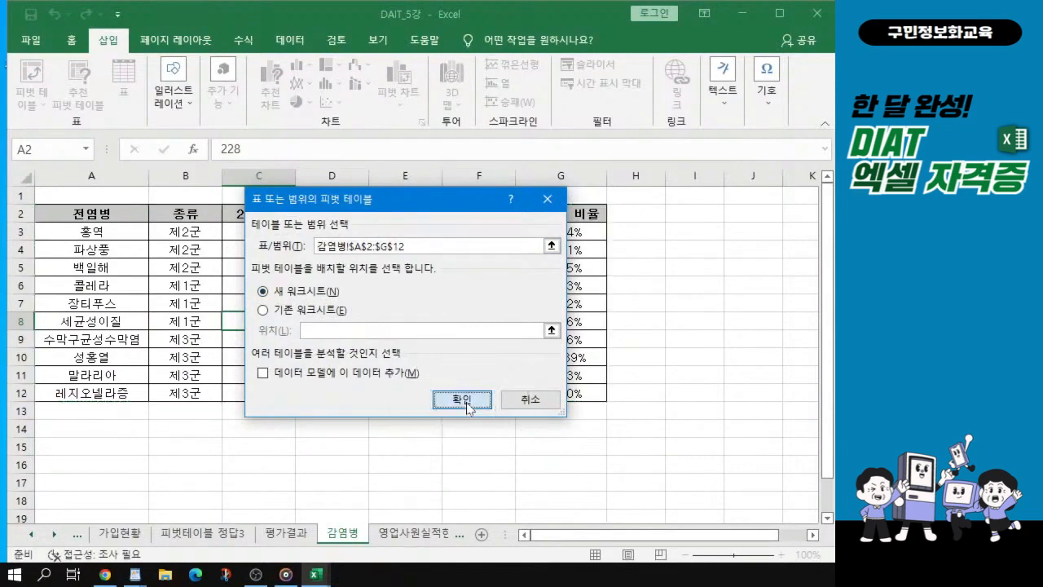
{"action": "left_click", "coordinate": [467, 405]}
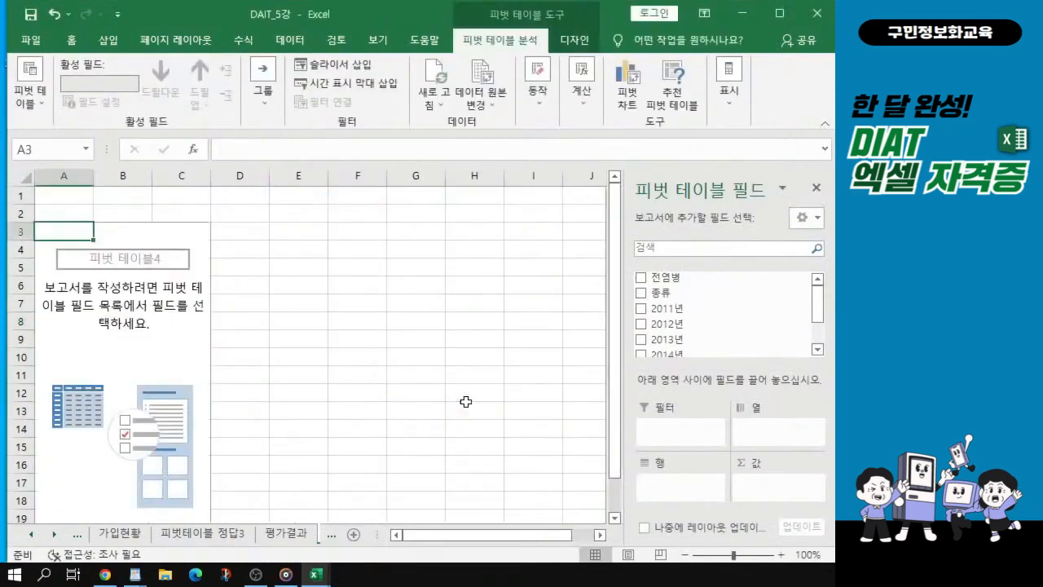
Rename the new pivot table worksheet next to the 감염병 sheet as 피벗테이블 정답4.
{"action": "left_click", "coordinate": [53, 537]}
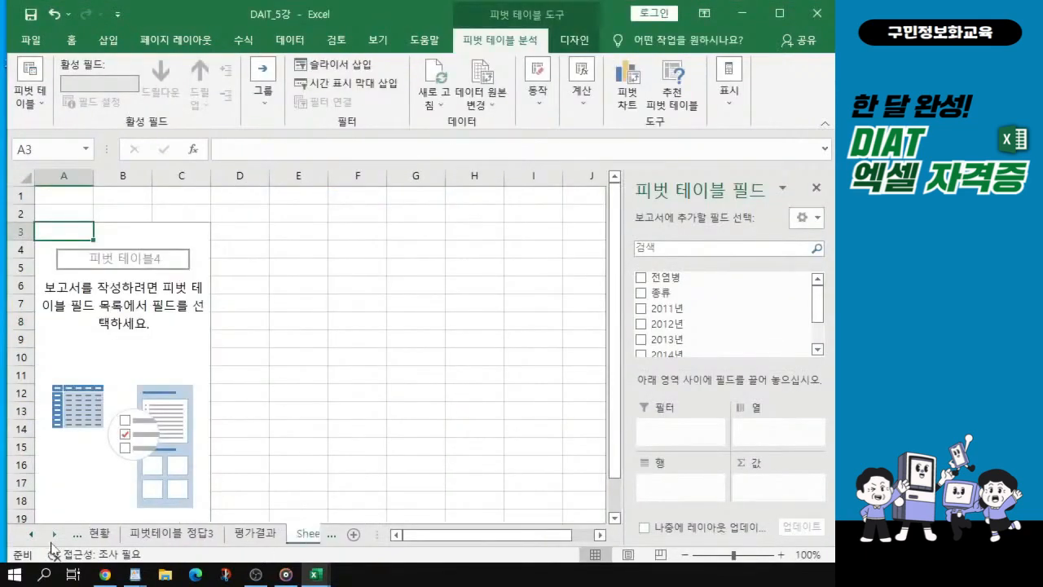
{"action": "left_click", "coordinate": [53, 536]}
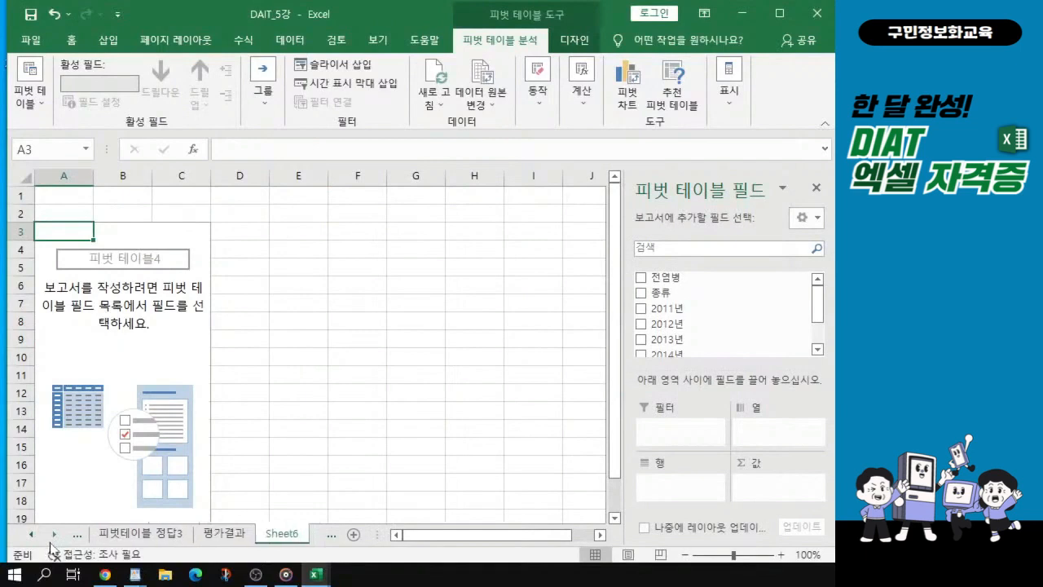
{"action": "left_click", "coordinate": [287, 541]}
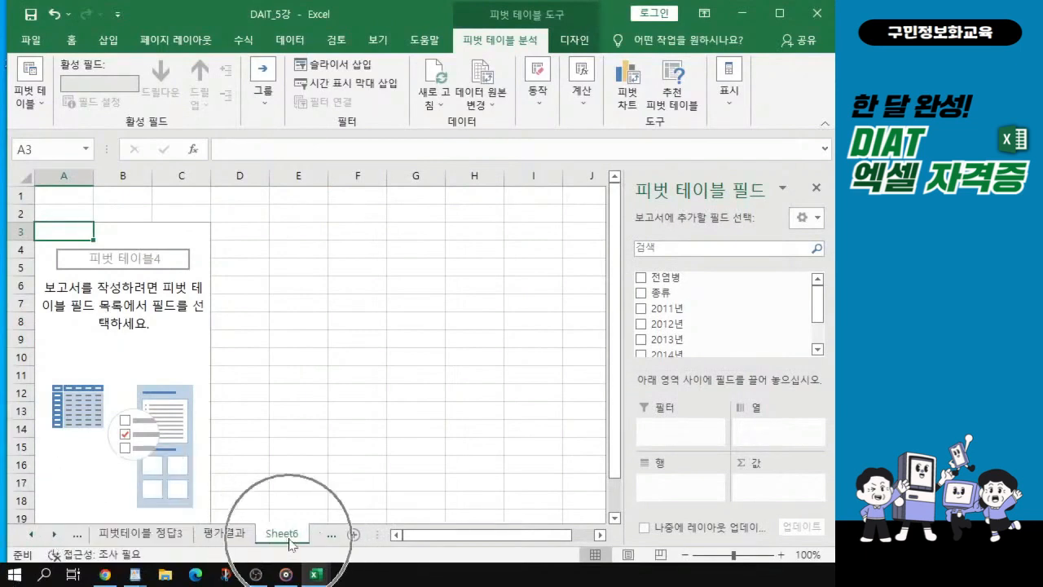
{"action": "left_click", "coordinate": [53, 537]}
{"action": "left_click", "coordinate": [175, 540]}
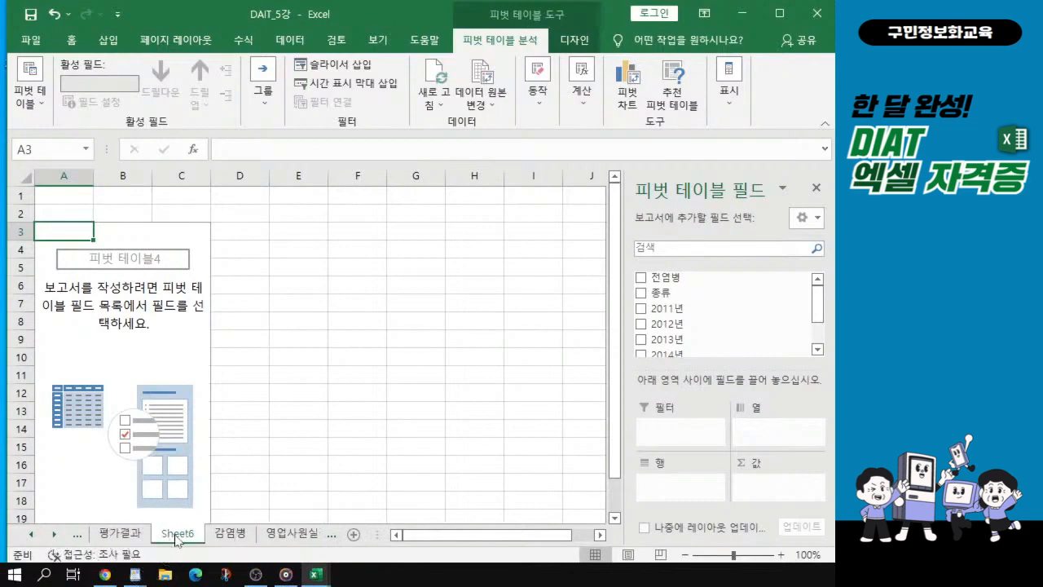
{"action": "left_click", "coordinate": [240, 545]}
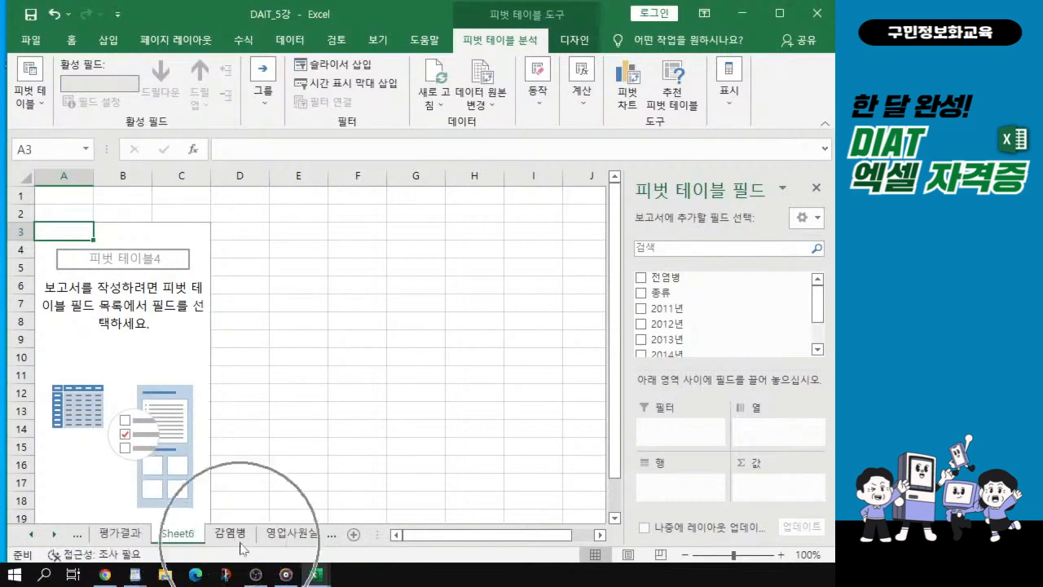
{"action": "left_click", "coordinate": [178, 540]}
{"action": "double_click", "coordinate": [177, 537]}
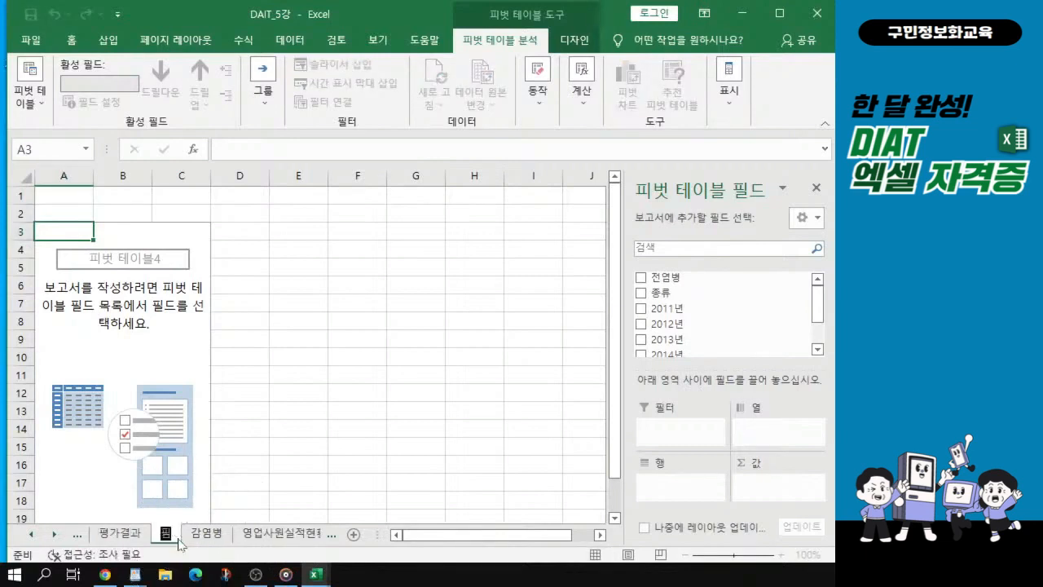
{"action": "type", "text": "벗"}
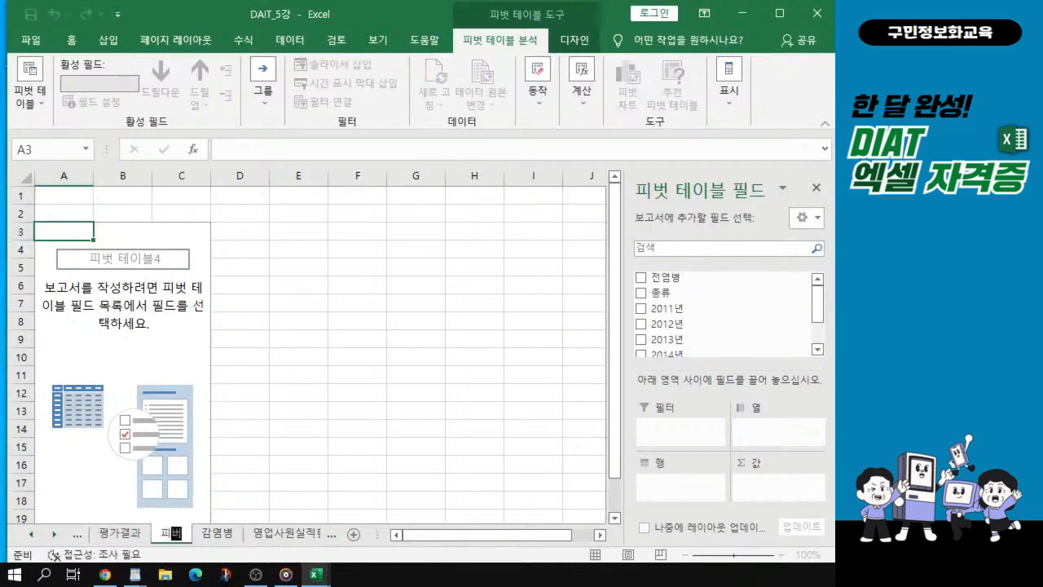
{"action": "type", "text": "ㅌ이블"}
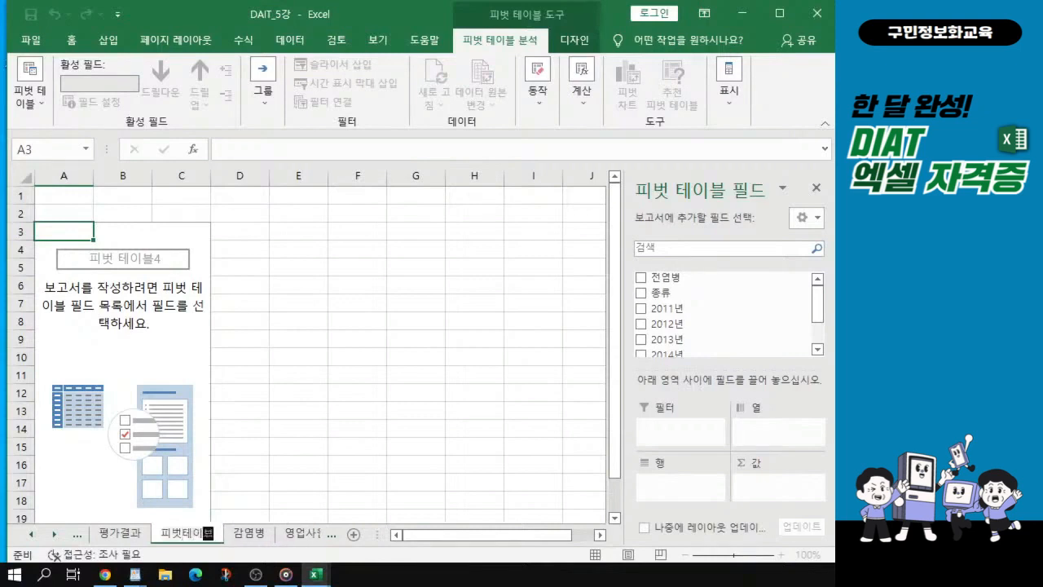
{"action": "type", "text": " 정답"}
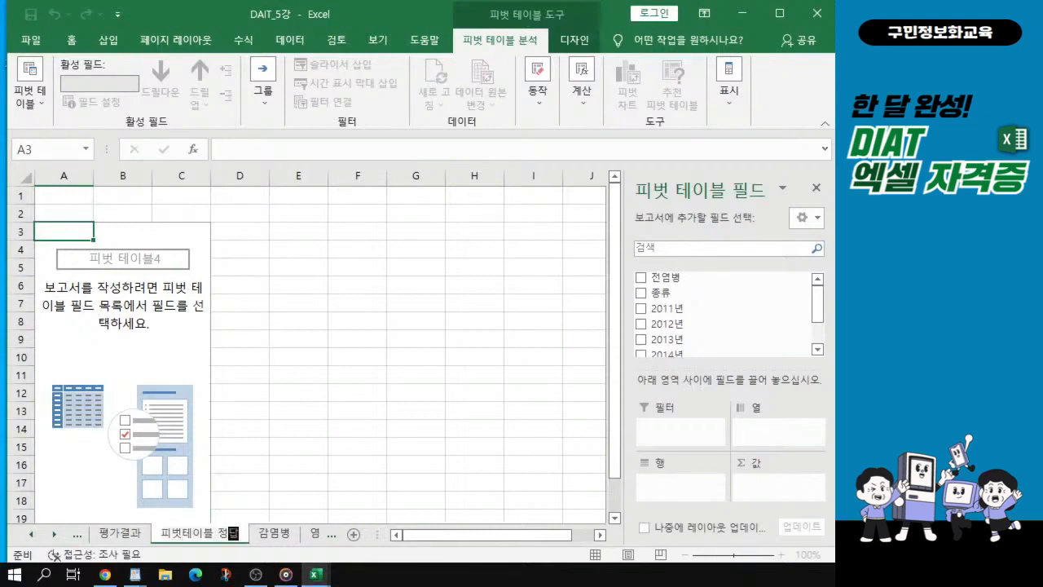
{"action": "type", "text": "4"}
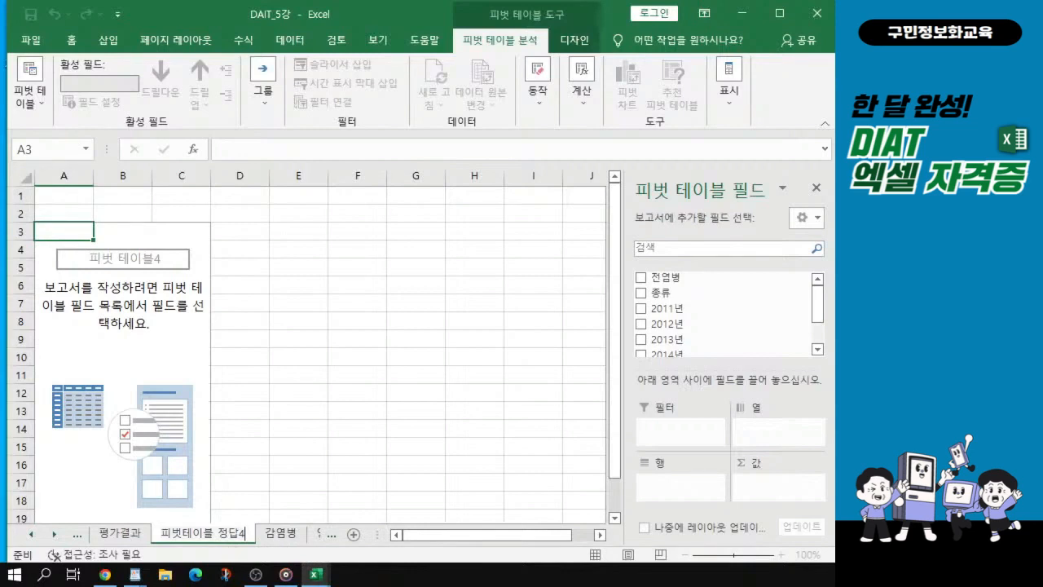
{"action": "key", "text": "ctrl"}
{"action": "key", "text": "Return"}
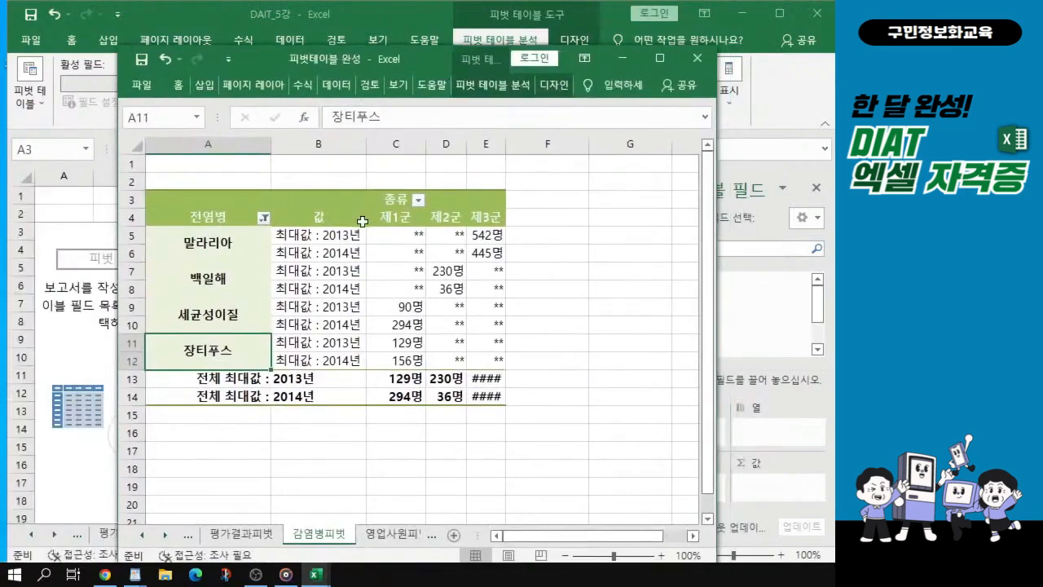
Check the 감염병피벗 sheet of 피벗테이블 완성, and place 전염병 in the rows and 종류 in the columns of the new pivot table.
{"action": "key", "text": "ctrl"}
{"action": "key", "text": "ctrl"}
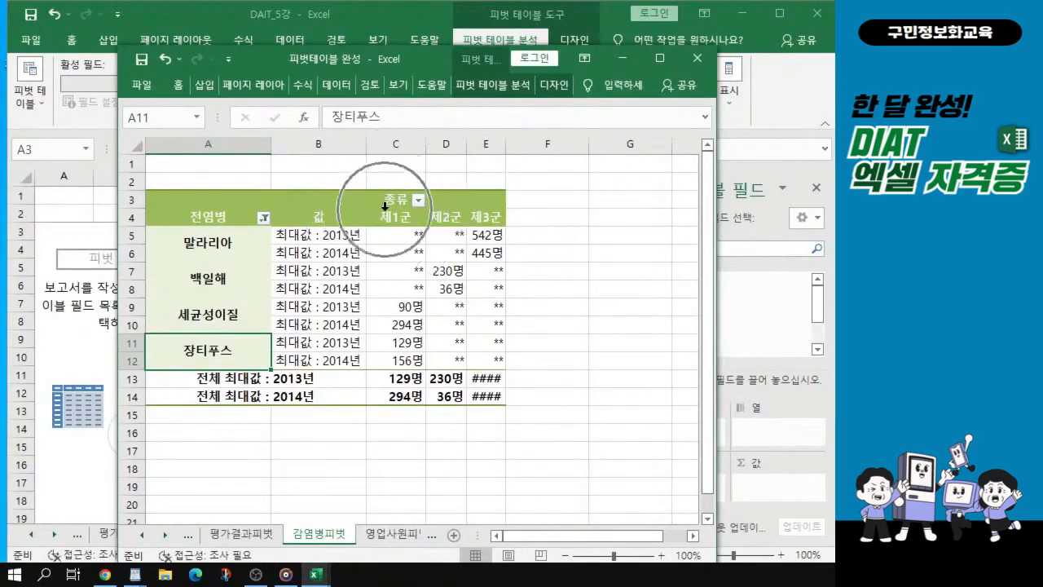
{"action": "scroll", "coordinate": [231, 241], "scroll_direction": "up", "scroll_amount": 2}
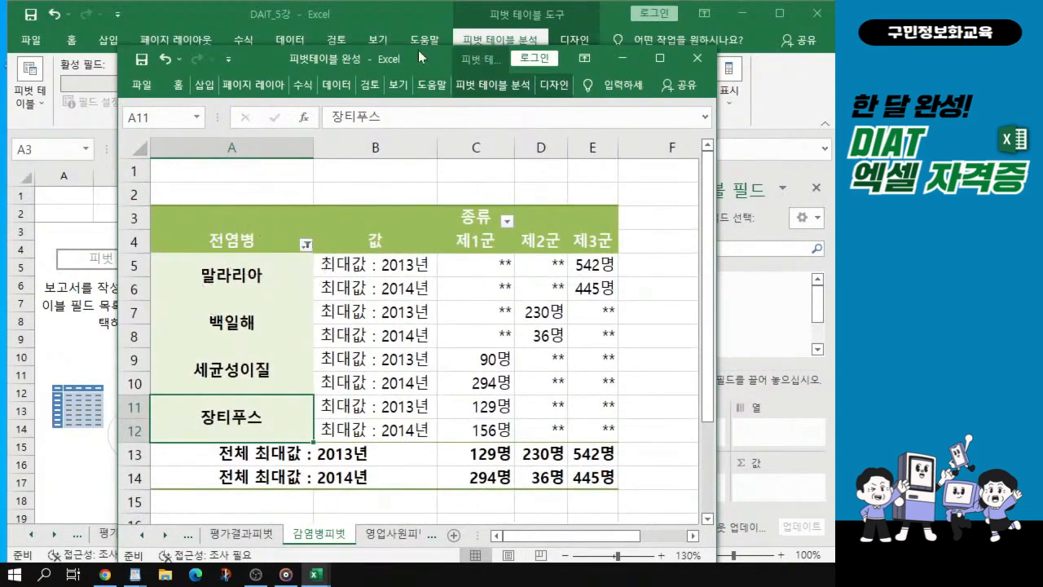
{"action": "left_click_drag", "start_coordinate": [416, 60], "coordinate": [0, 106]}
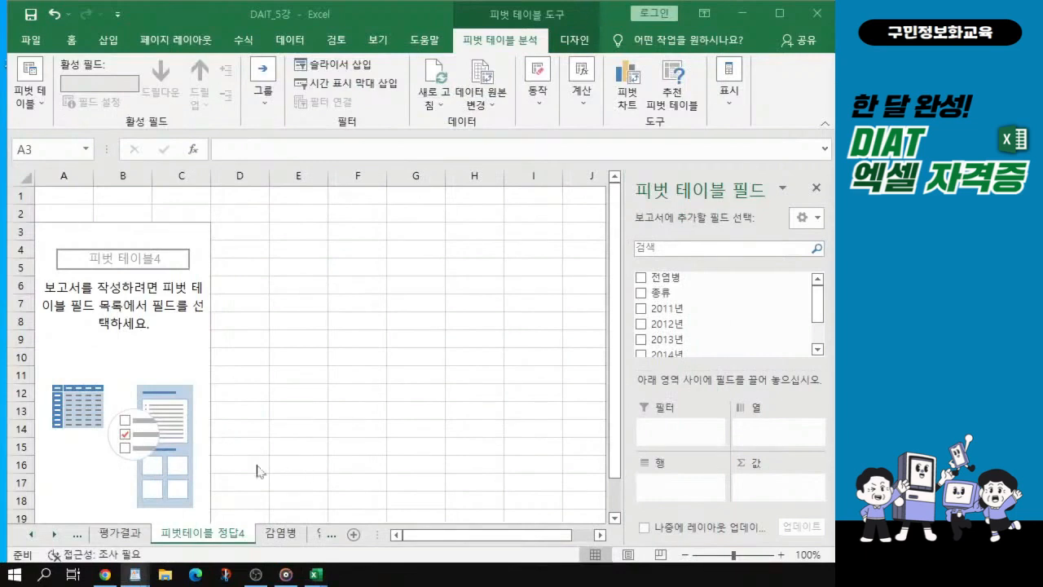
{"action": "left_click", "coordinate": [711, 297]}
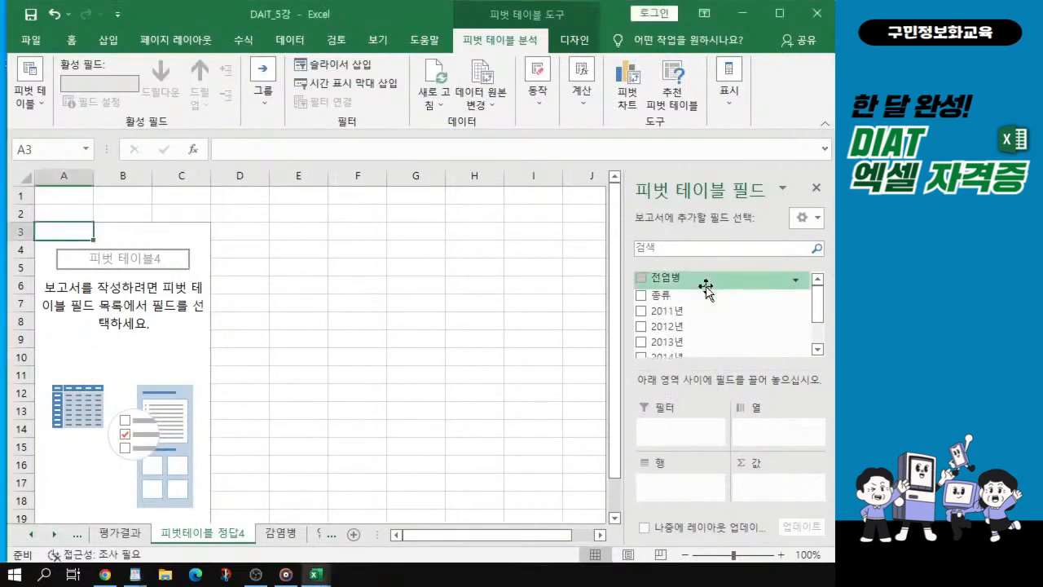
{"action": "left_click", "coordinate": [706, 280]}
{"action": "left_click_drag", "start_coordinate": [705, 281], "coordinate": [675, 483]}
{"action": "left_click_drag", "start_coordinate": [666, 295], "coordinate": [769, 428]}
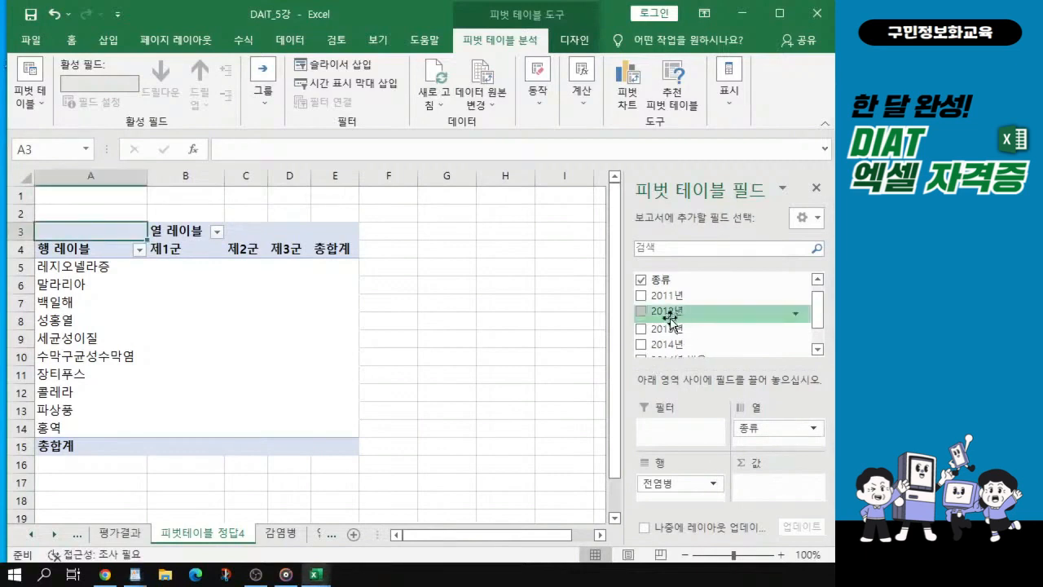
Add 2013년 and 2014년 as pivot table values and move the Σ 값 item from the columns to the rows.
{"action": "left_click_drag", "start_coordinate": [665, 328], "coordinate": [759, 489]}
{"action": "left_click_drag", "start_coordinate": [689, 355], "coordinate": [787, 505]}
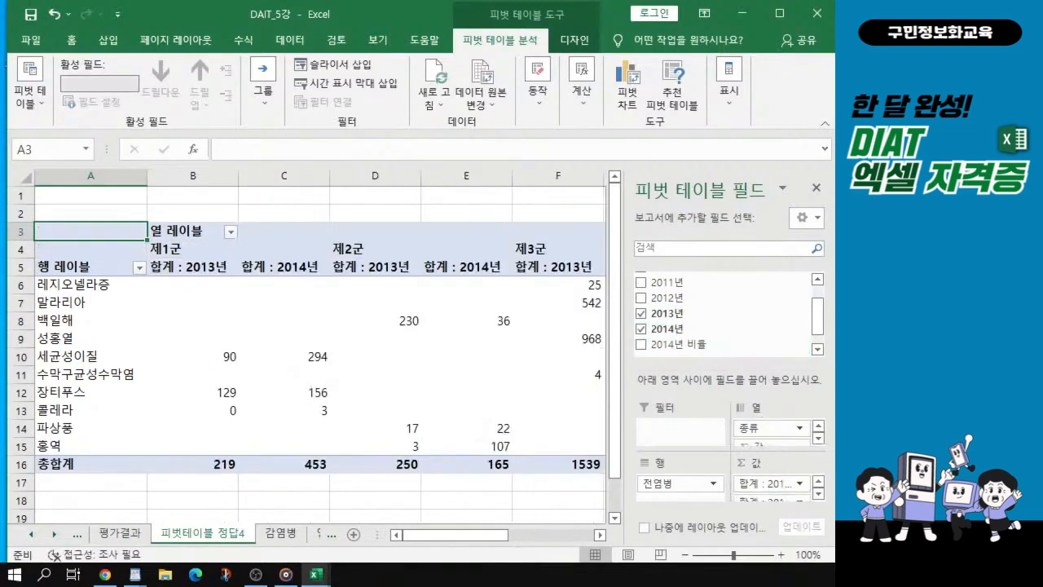
{"action": "left_click_drag", "start_coordinate": [697, 314], "coordinate": [699, 320]}
{"action": "scroll", "coordinate": [770, 444], "scroll_direction": "down", "scroll_amount": 1}
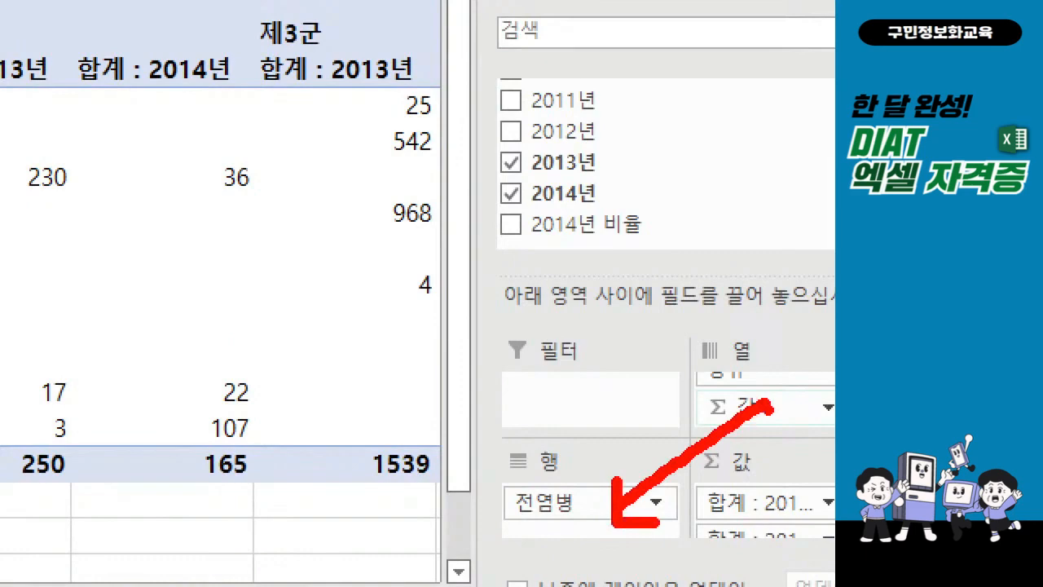
{"action": "key", "text": "Escape"}
{"action": "left_click_drag", "start_coordinate": [788, 402], "coordinate": [674, 491]}
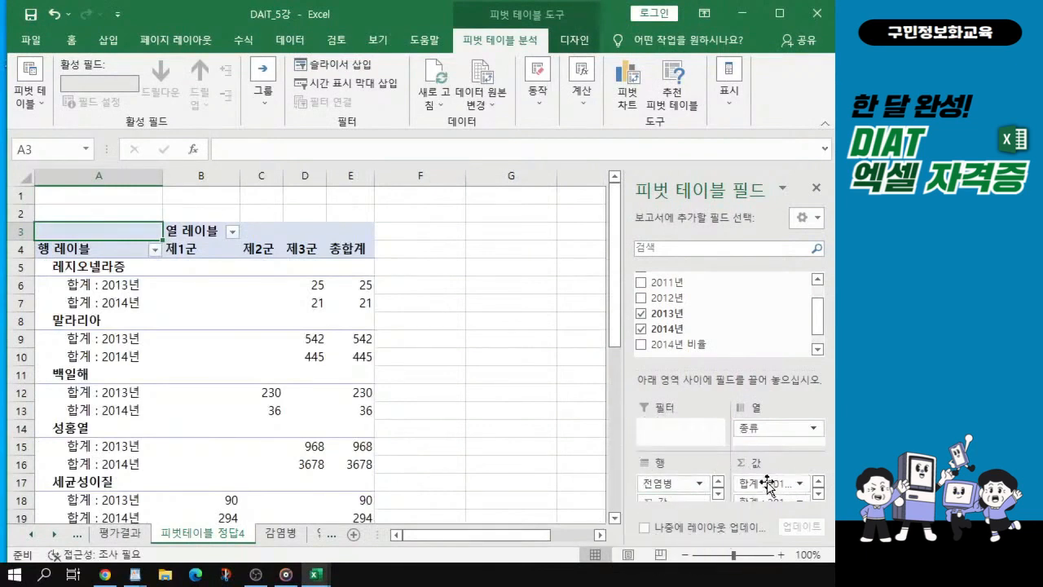
Summarize the 2013년 value field by 최대 and give it the custom name 최대값 : 2013년.
{"action": "key", "text": "ctrl"}
{"action": "key", "text": "ctrl"}
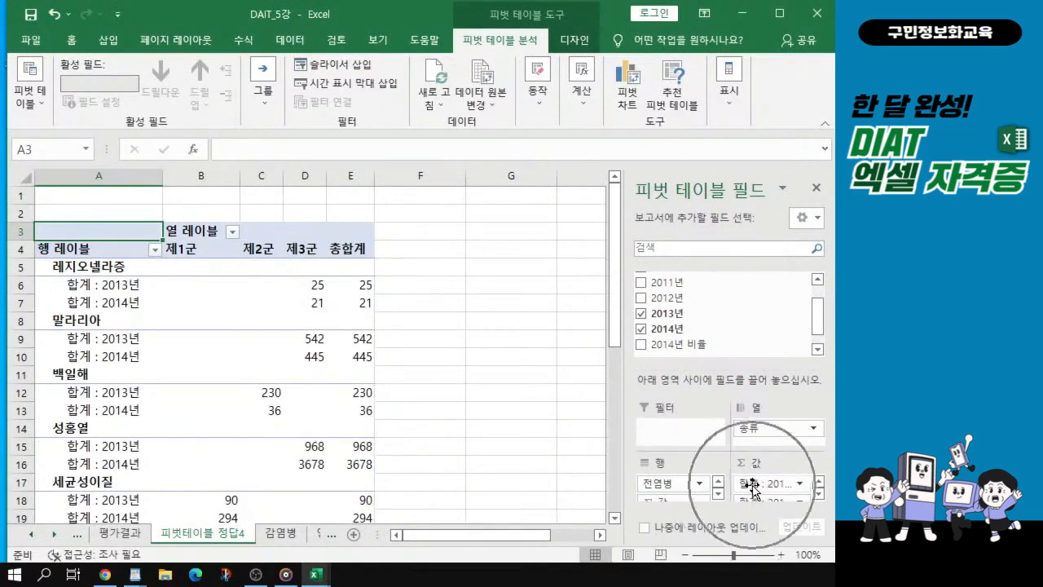
{"action": "left_click", "coordinate": [751, 485]}
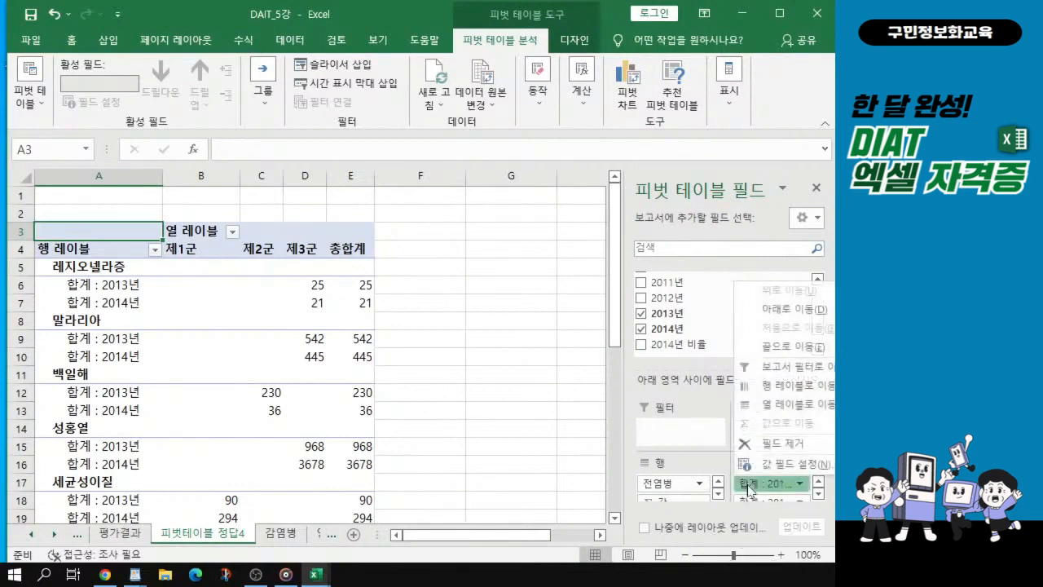
{"action": "key", "text": "ctrl"}
{"action": "key", "text": "ctrl"}
{"action": "key", "text": "ctrl"}
{"action": "key", "text": "ctrl"}
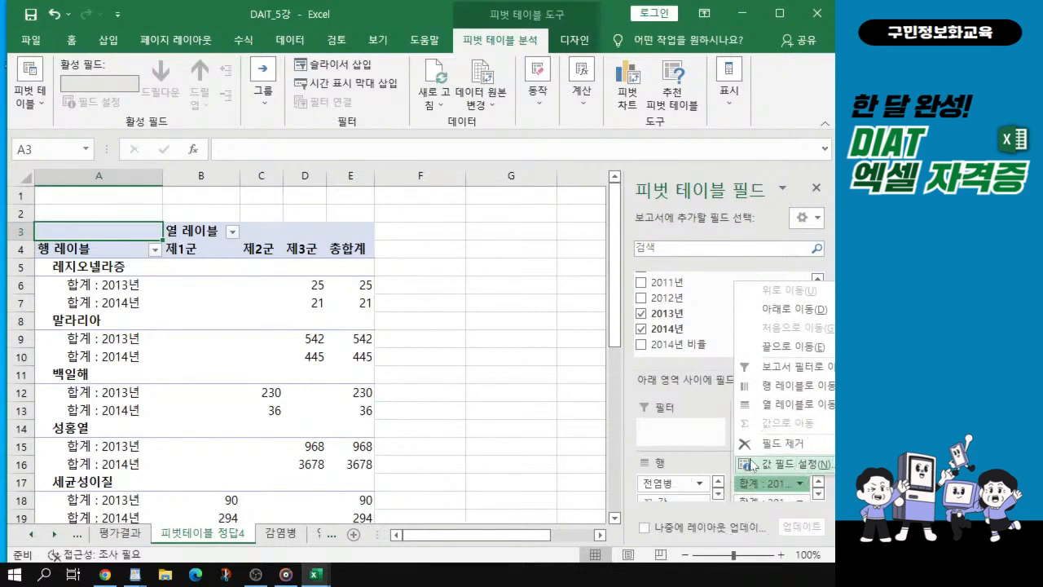
{"action": "left_click", "coordinate": [752, 465]}
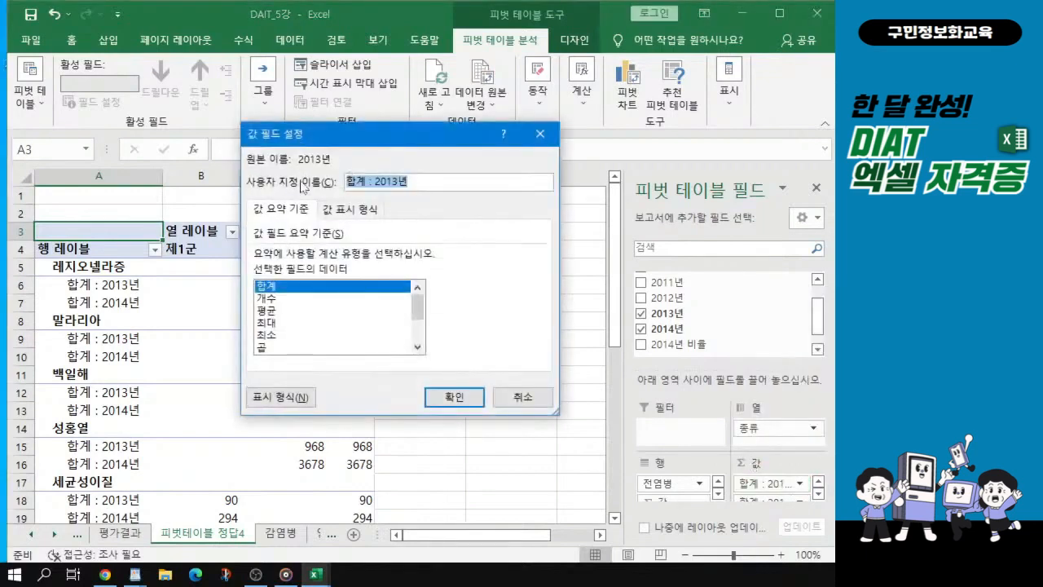
{"action": "left_click", "coordinate": [268, 325]}
{"action": "key", "text": "ctrl"}
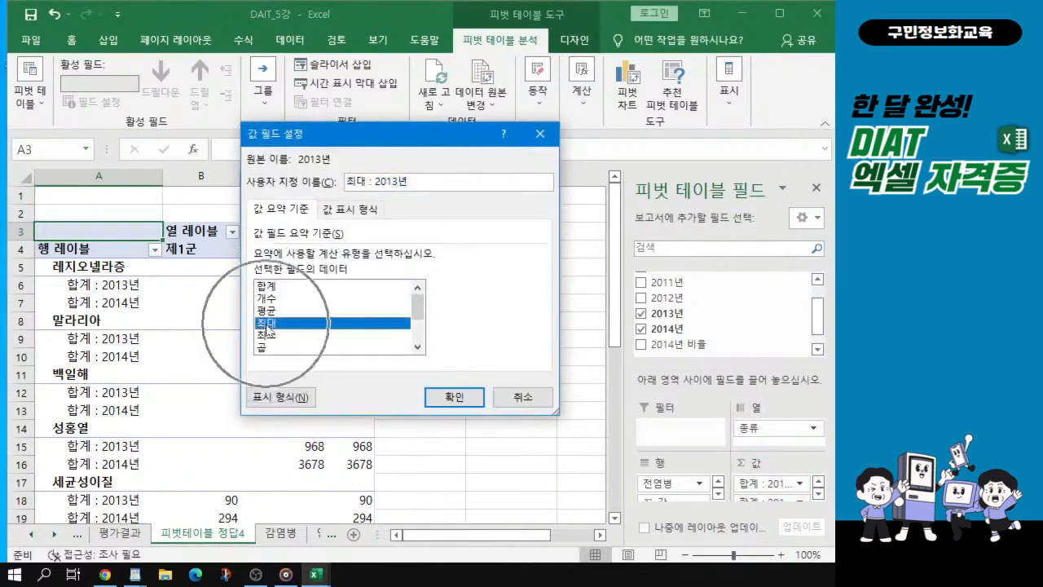
{"action": "key", "text": "ctrl"}
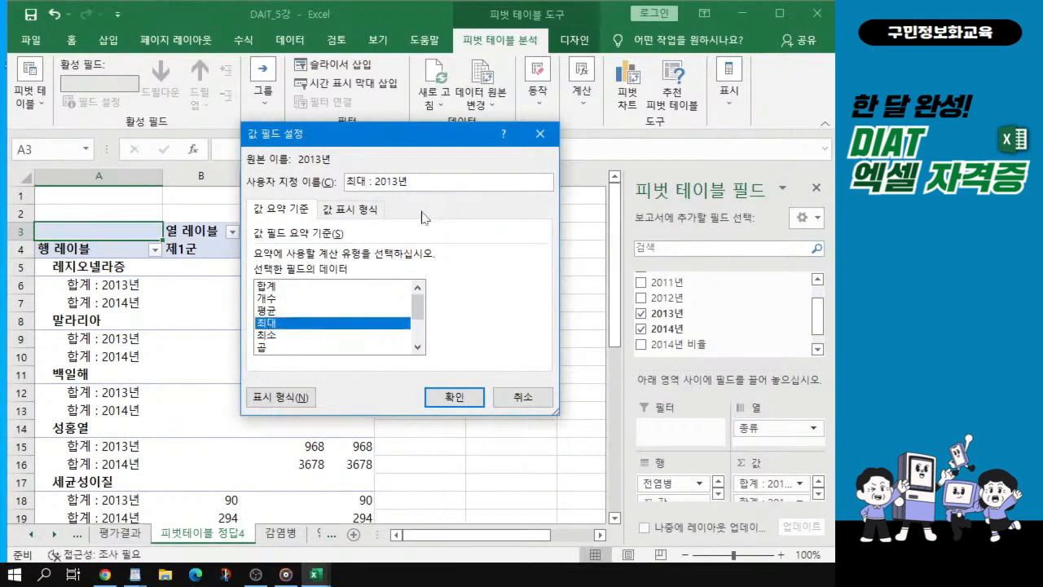
{"action": "type", "text": "가"}
{"action": "key", "text": "ctrl+1"}
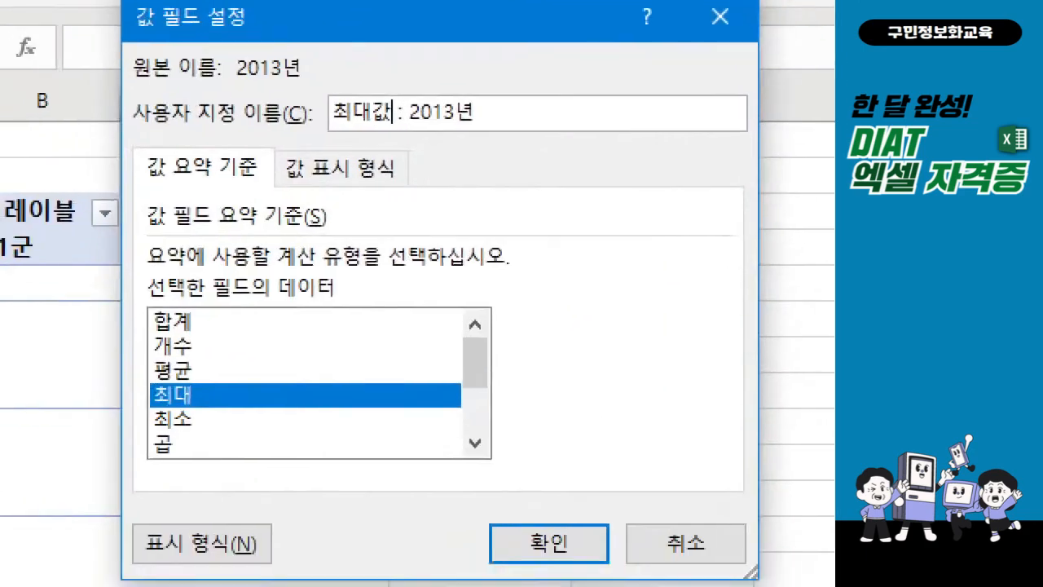
{"action": "left_click", "coordinate": [201, 377]}
{"action": "left_click_drag", "start_coordinate": [214, 372], "coordinate": [282, 334]}
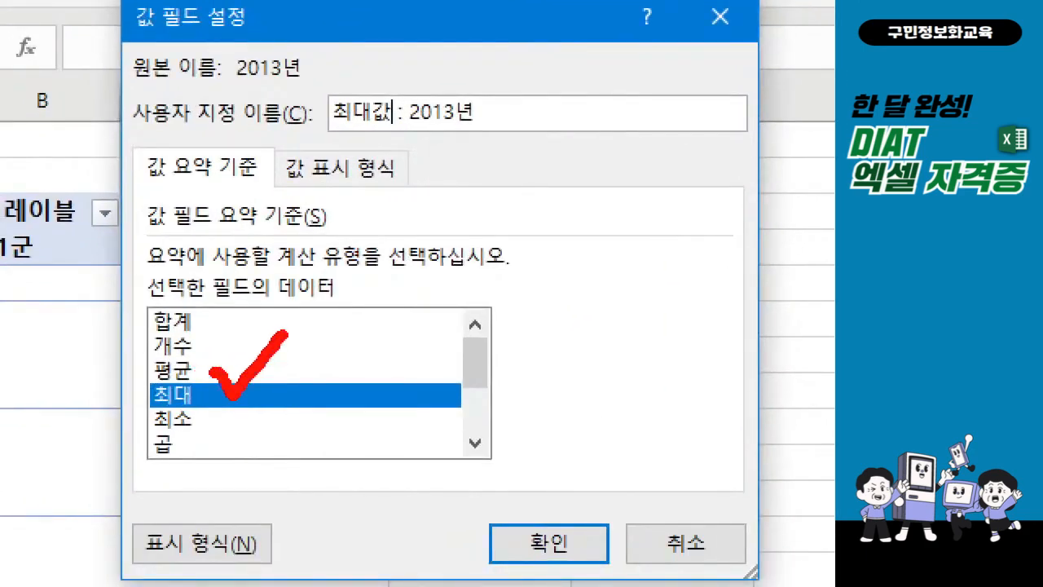
{"action": "mouse_move", "coordinate": [315, 72]}
{"action": "left_mouse_down"}
{"action": "mouse_move", "coordinate": [386, 135]}
{"action": "mouse_move", "coordinate": [408, 140]}
{"action": "left_mouse_up"}
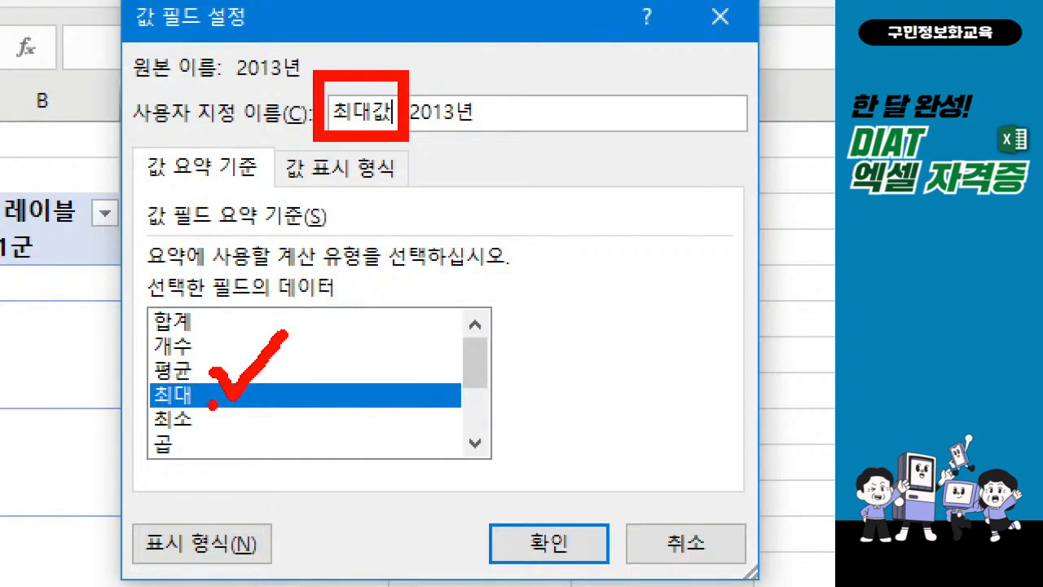
{"action": "mouse_move", "coordinate": [207, 353]}
{"action": "left_mouse_down"}
{"action": "mouse_move", "coordinate": [238, 393]}
{"action": "mouse_move", "coordinate": [316, 310]}
{"action": "left_mouse_up"}
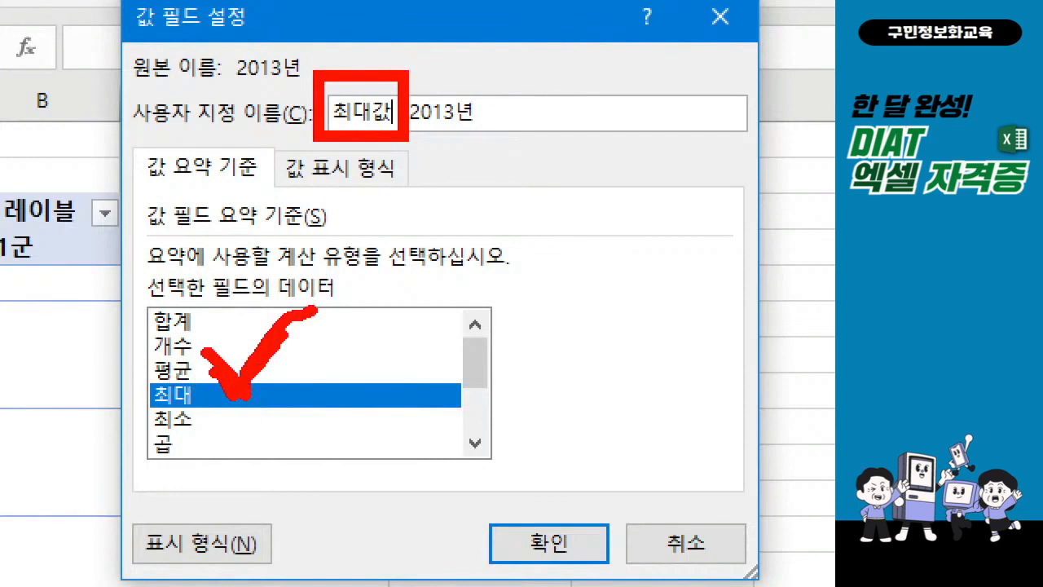
{"action": "left_click_drag", "start_coordinate": [388, 57], "coordinate": [413, 27]}
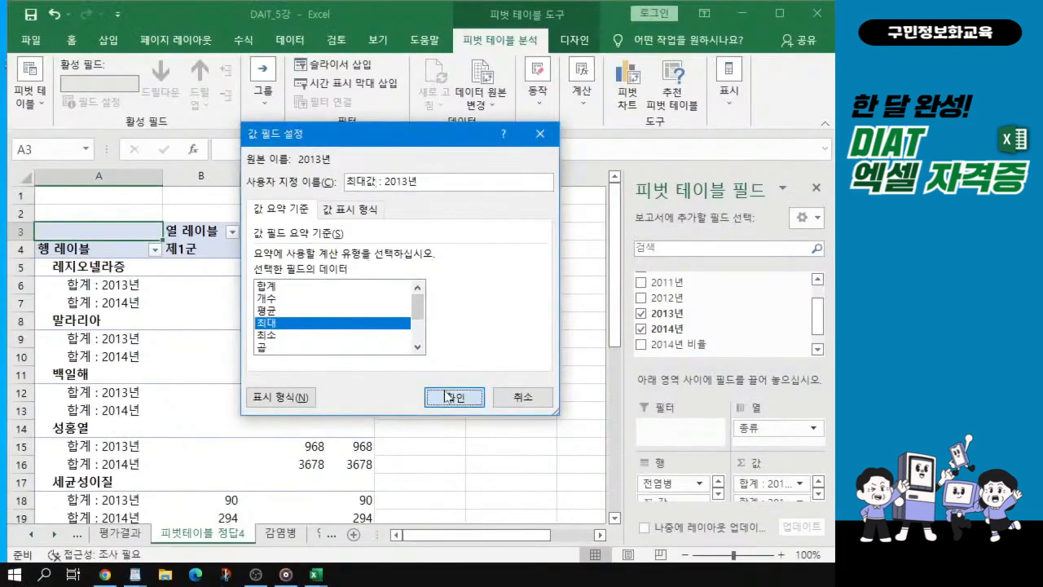
{"action": "left_click", "coordinate": [451, 397]}
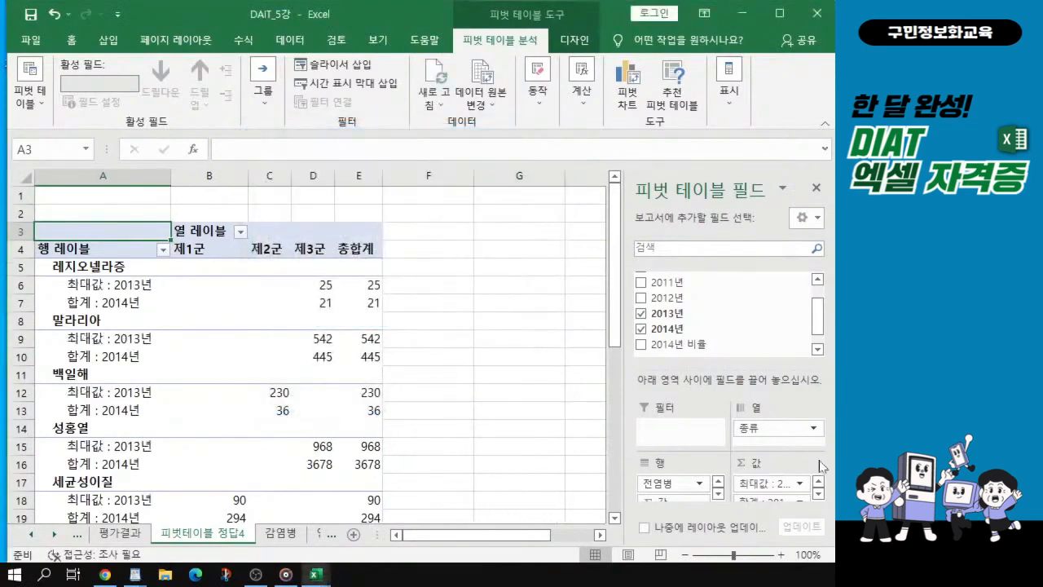
Summarize the 2014년 value field by 최대 and give it the custom name 최대값 : 2014년.
{"action": "left_click", "coordinate": [817, 495]}
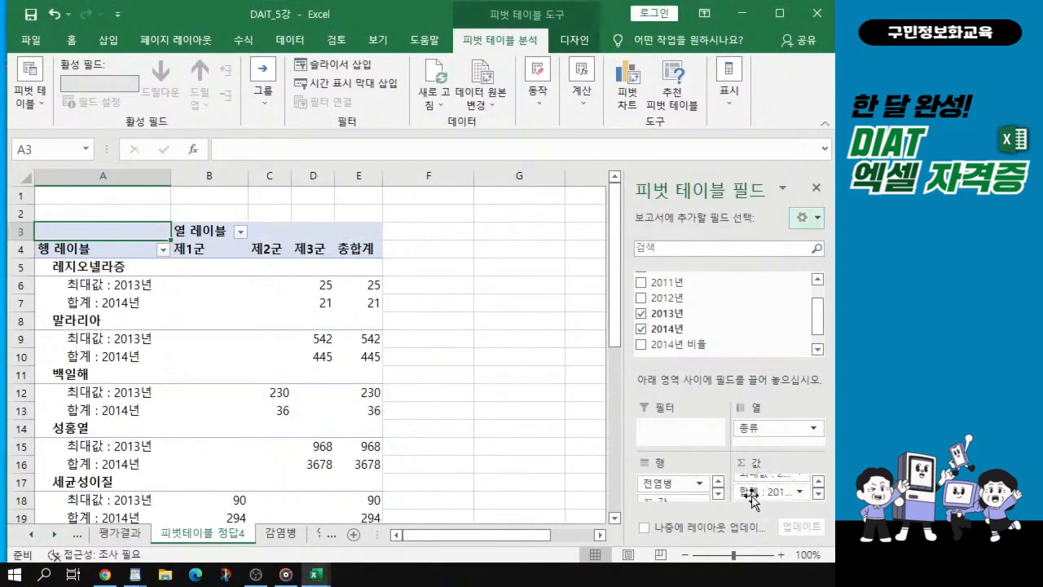
{"action": "key", "text": "ctrl"}
{"action": "key", "text": "ctrl"}
{"action": "key", "text": "ctrl"}
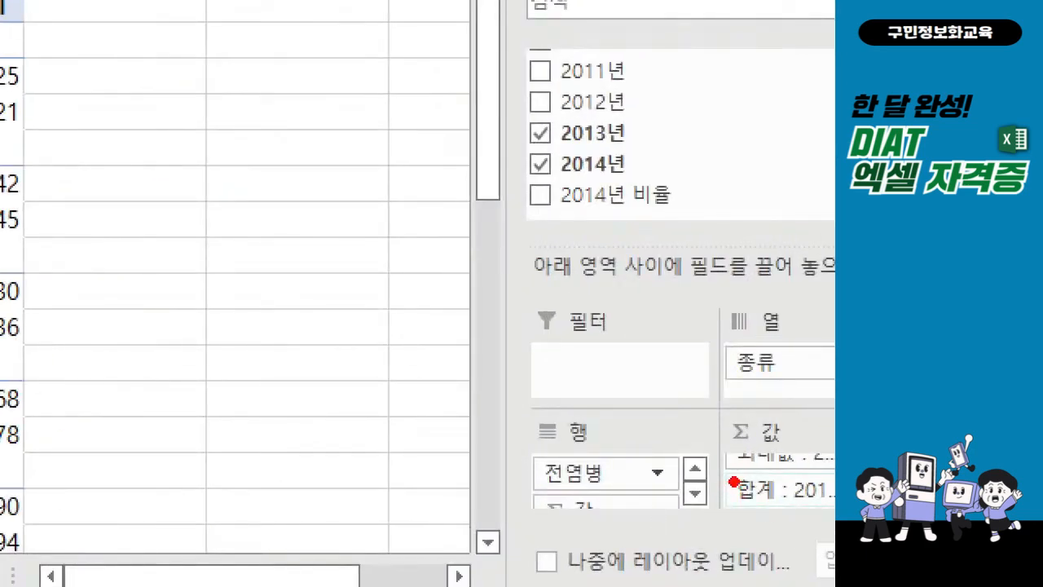
{"action": "mouse_move", "coordinate": [729, 472]}
{"action": "left_mouse_down"}
{"action": "mouse_move", "coordinate": [746, 492]}
{"action": "mouse_move", "coordinate": [783, 434]}
{"action": "left_mouse_up"}
{"action": "key", "text": "Escape"}
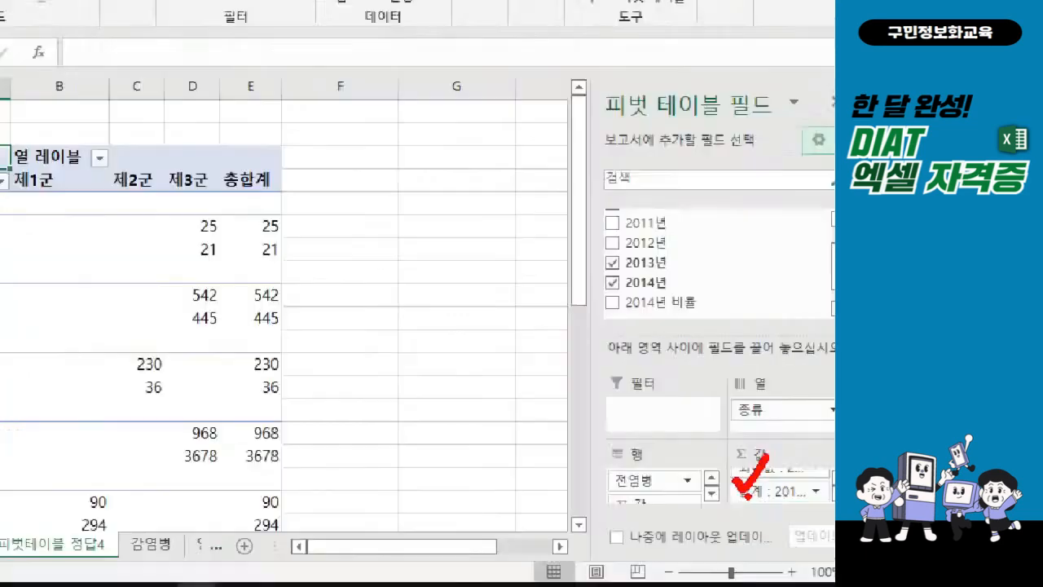
{"action": "left_click", "coordinate": [735, 500]}
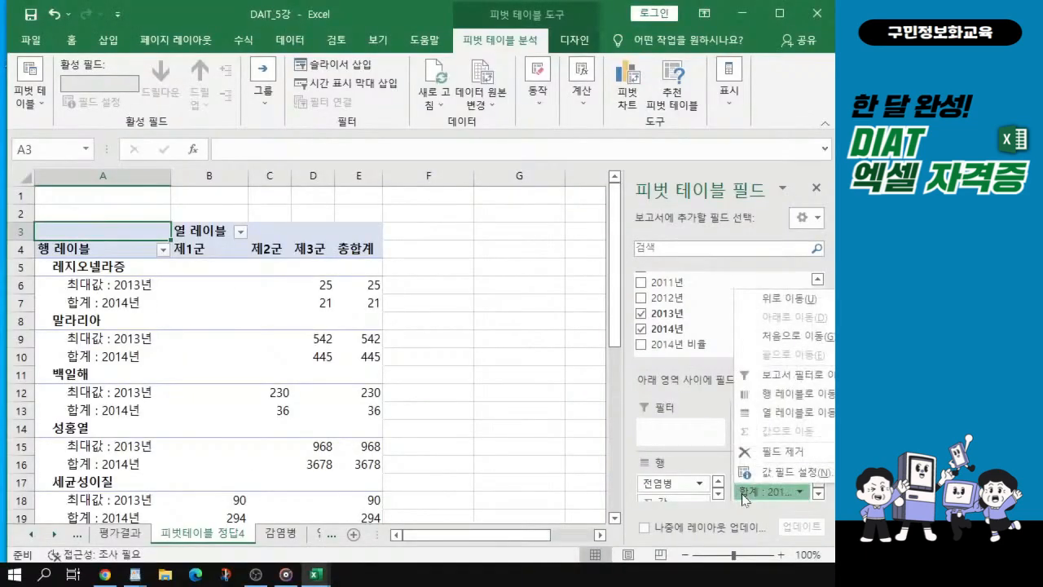
{"action": "left_click", "coordinate": [756, 472]}
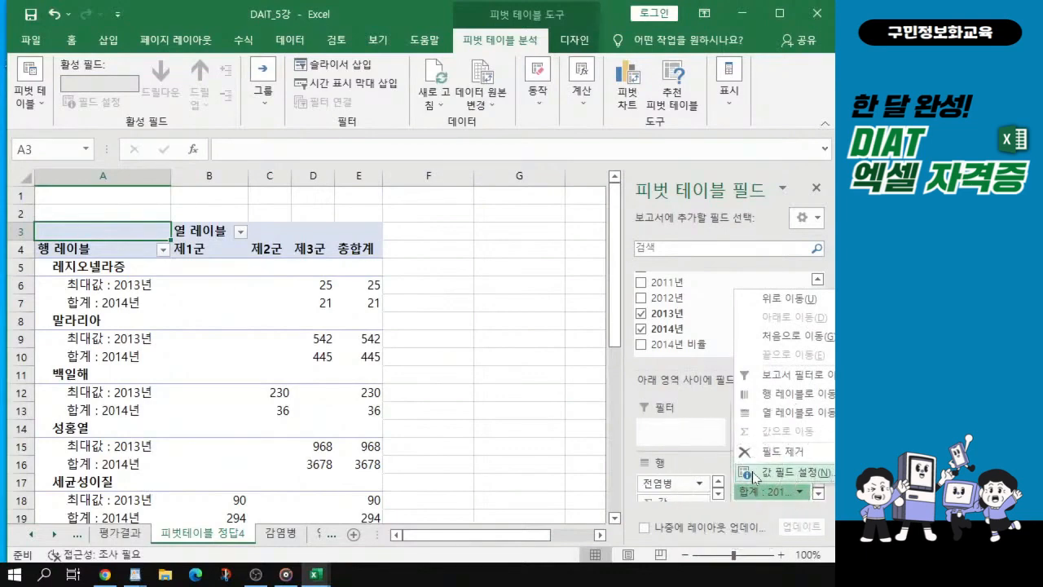
{"action": "left_click", "coordinate": [756, 472]}
{"action": "left_click", "coordinate": [271, 323]}
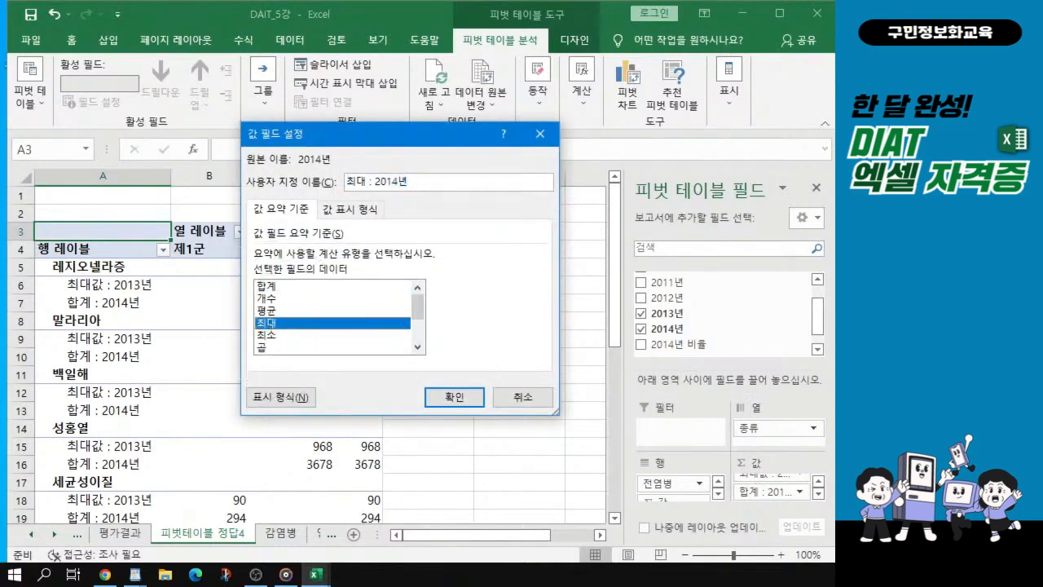
{"action": "left_click", "coordinate": [367, 182]}
{"action": "type", "text": "가"}
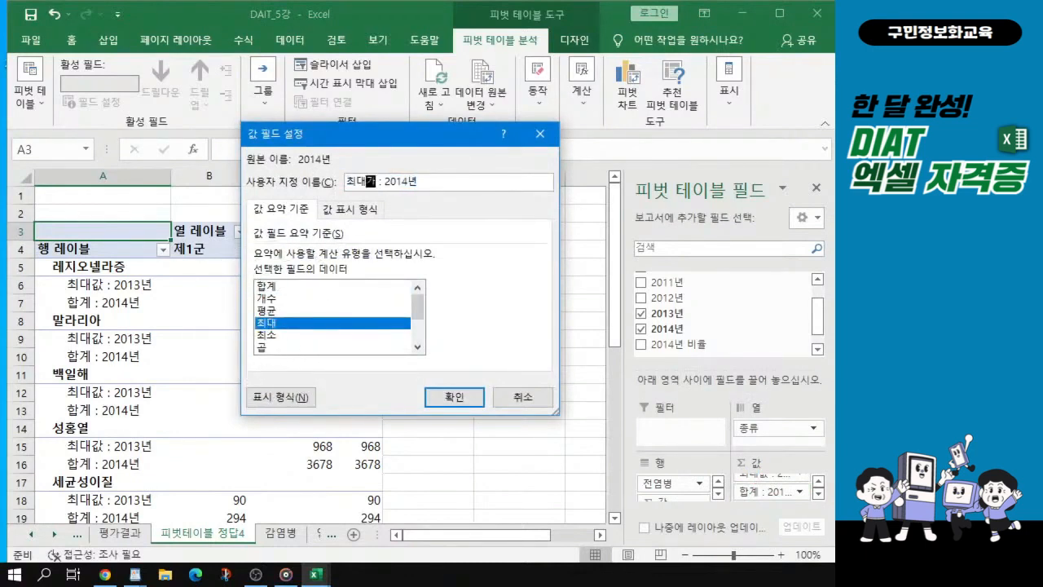
{"action": "type", "text": "ㅂㅅ"}
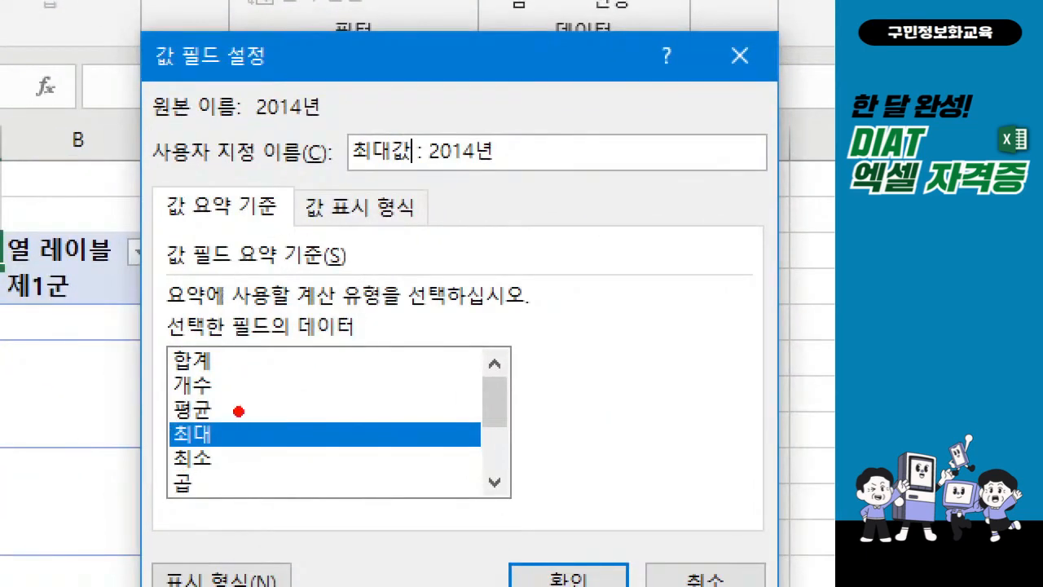
{"action": "left_click_drag", "start_coordinate": [238, 410], "coordinate": [300, 377]}
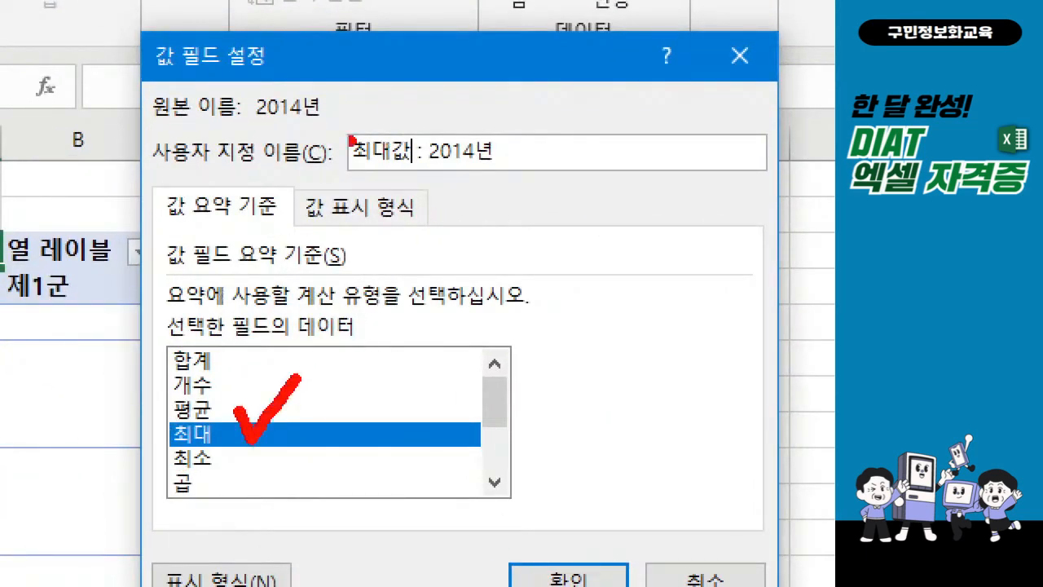
{"action": "left_click_drag", "start_coordinate": [311, 114], "coordinate": [538, 186]}
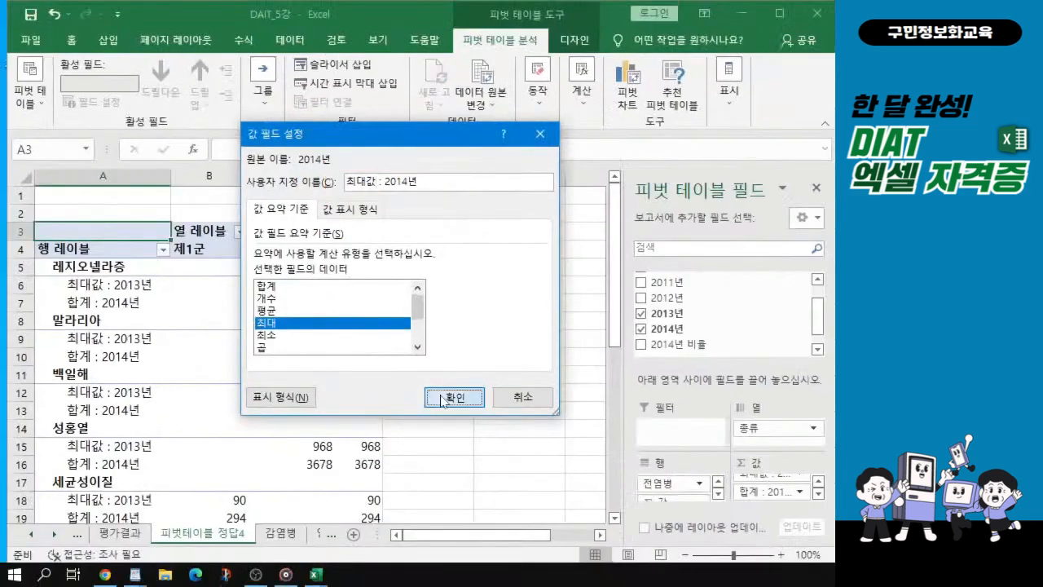
{"action": "left_click", "coordinate": [442, 398]}
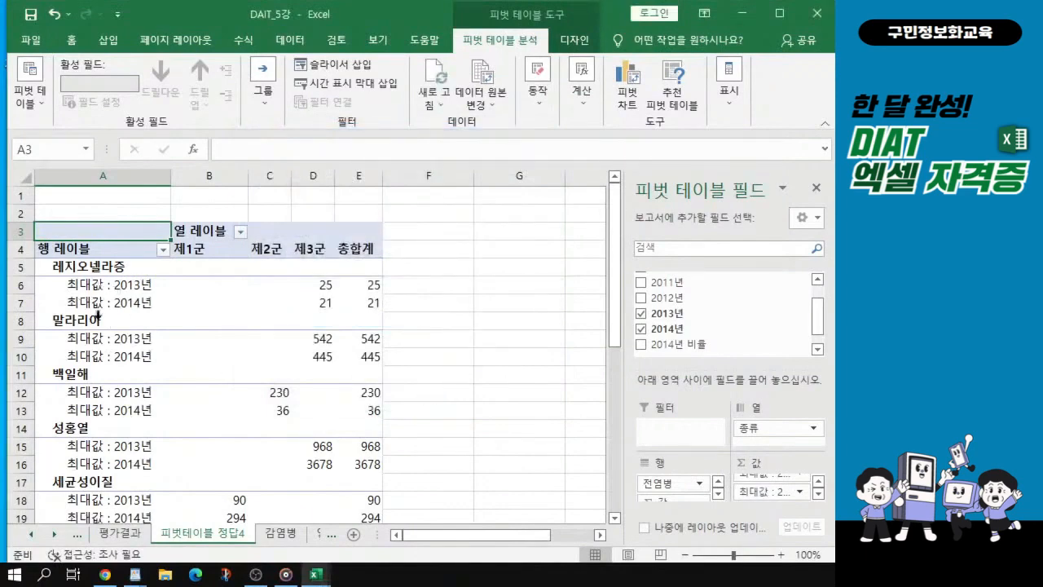
In the pivot table options, enable merging and centering of cells with labels and show ** for empty cells.
{"action": "scroll", "coordinate": [96, 308], "scroll_direction": "up", "scroll_amount": 3}
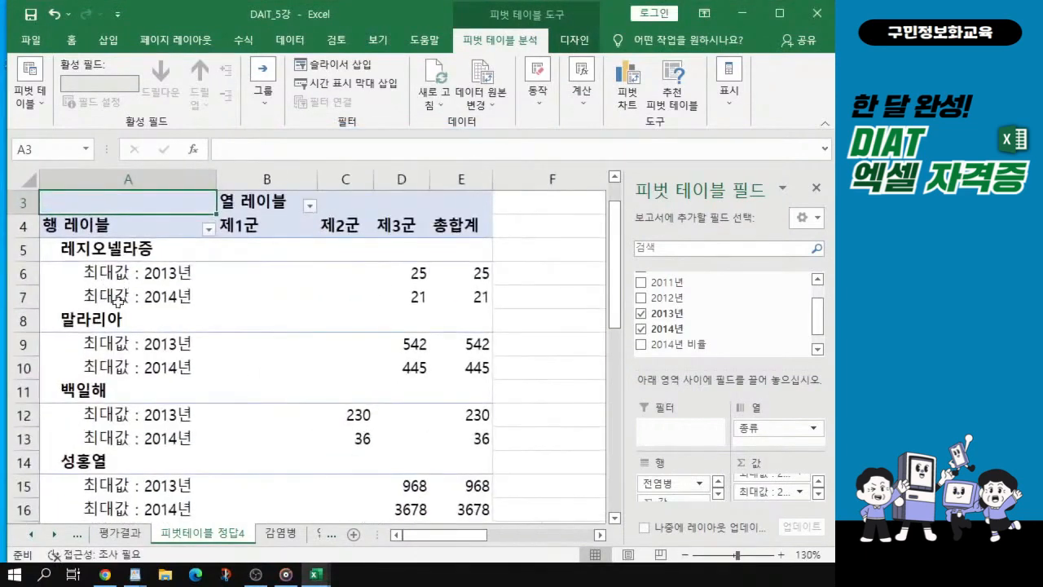
{"action": "left_click", "coordinate": [1, 321]}
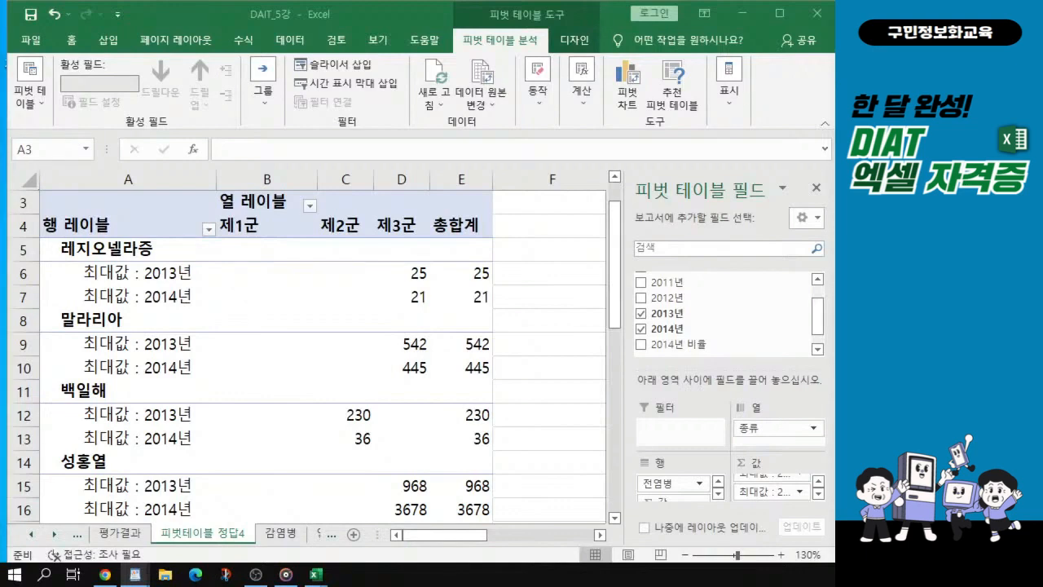
{"action": "left_click", "coordinate": [210, 302]}
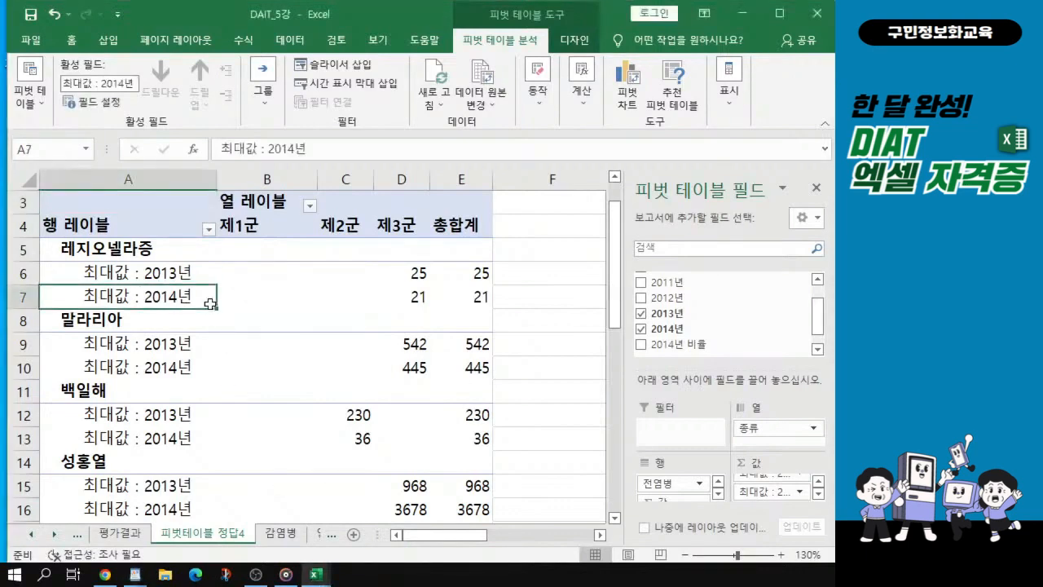
{"action": "left_click", "coordinate": [303, 335]}
{"action": "left_click", "coordinate": [267, 293]}
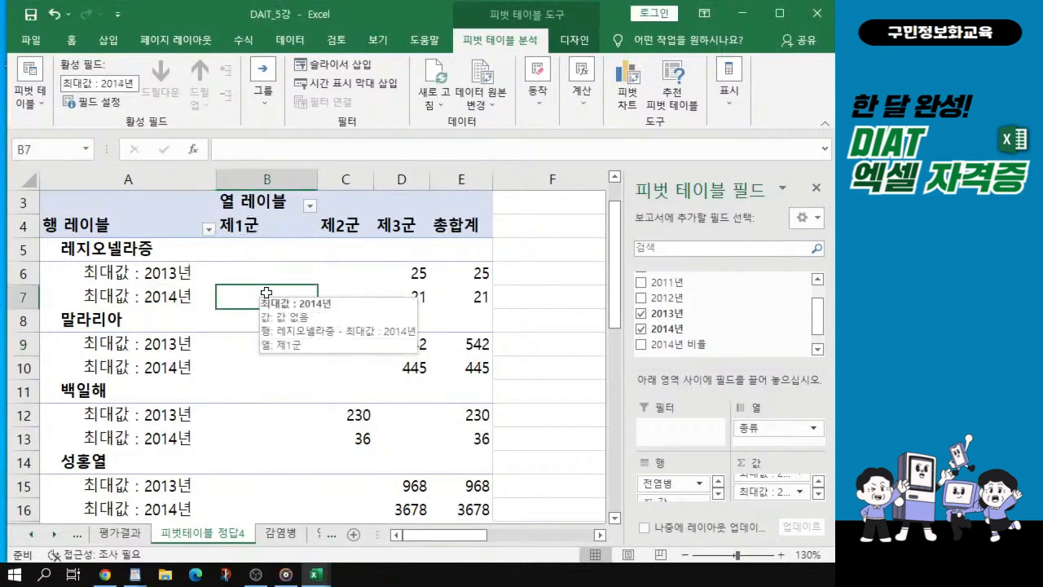
{"action": "right_click", "coordinate": [267, 293]}
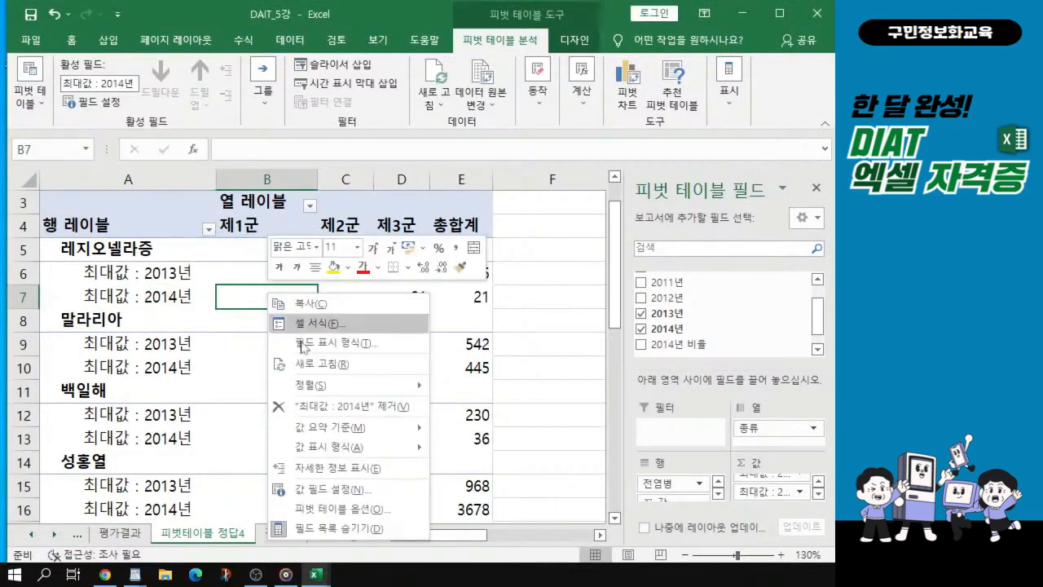
{"action": "left_click", "coordinate": [315, 509]}
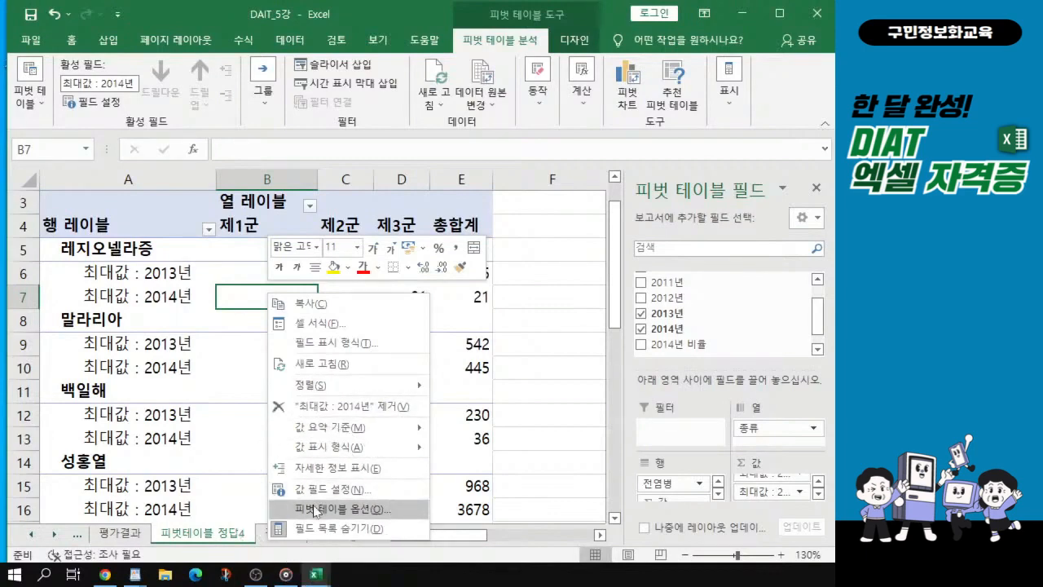
{"action": "left_click", "coordinate": [316, 509]}
{"action": "left_click_drag", "start_coordinate": [248, 132], "coordinate": [413, 128]}
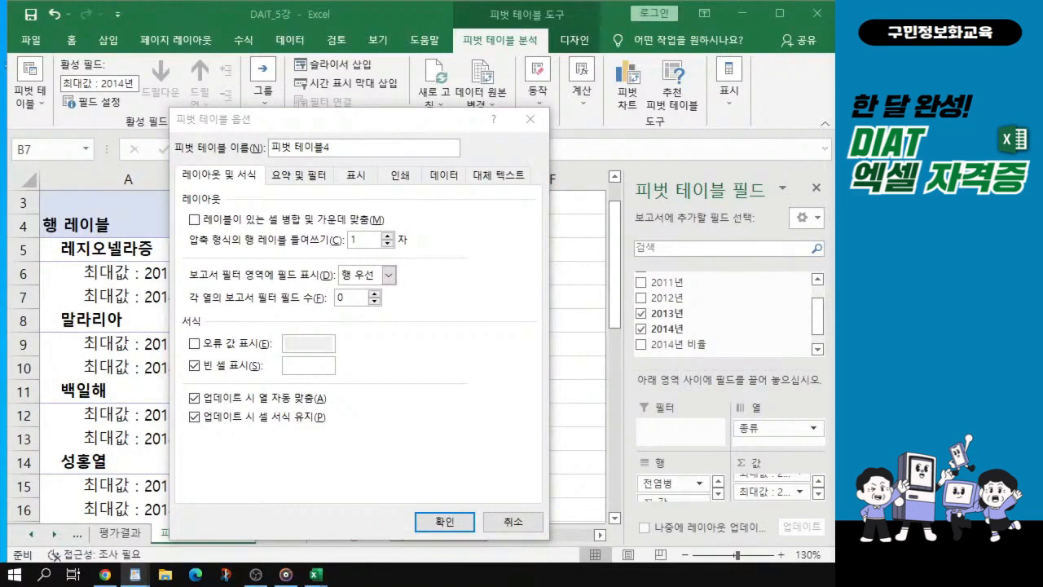
{"action": "left_click", "coordinate": [197, 220]}
{"action": "left_click", "coordinate": [312, 367]}
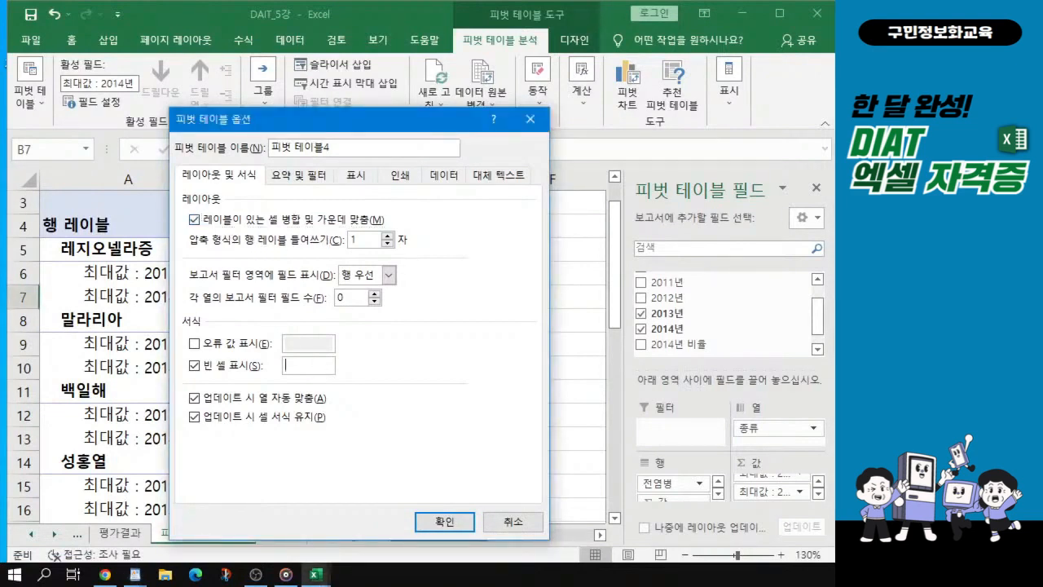
{"action": "type", "text": "**"}
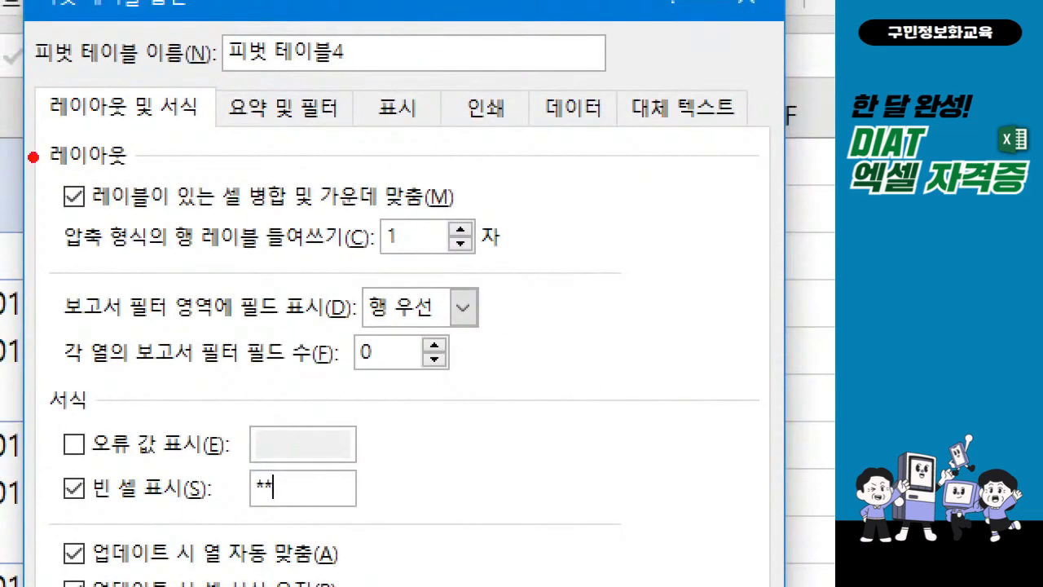
{"action": "mouse_move", "coordinate": [33, 158]}
{"action": "left_mouse_down"}
{"action": "mouse_move", "coordinate": [268, 214]}
{"action": "mouse_move", "coordinate": [474, 227]}
{"action": "left_mouse_up"}
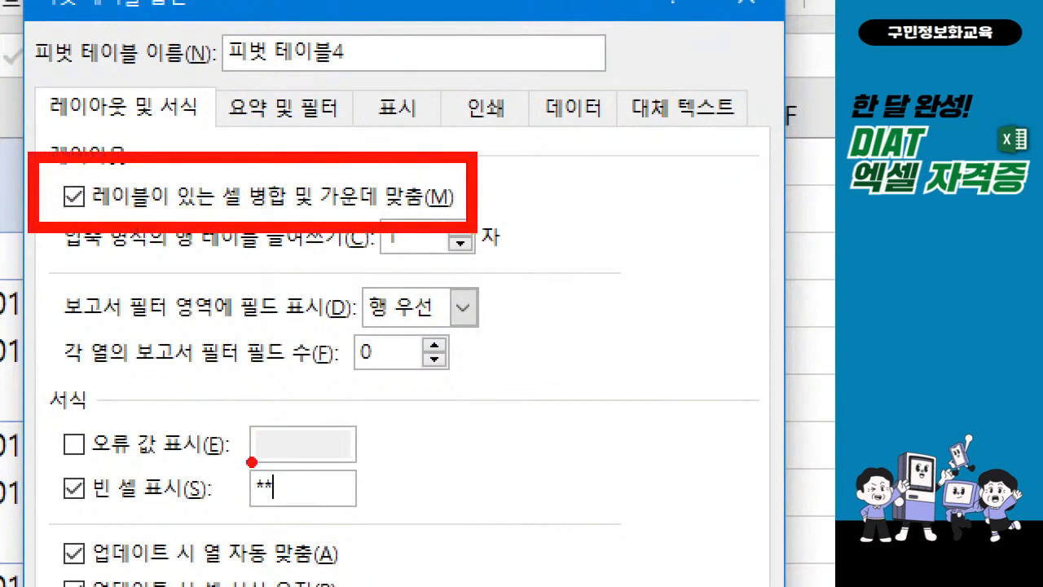
{"action": "left_click_drag", "start_coordinate": [232, 468], "coordinate": [344, 510]}
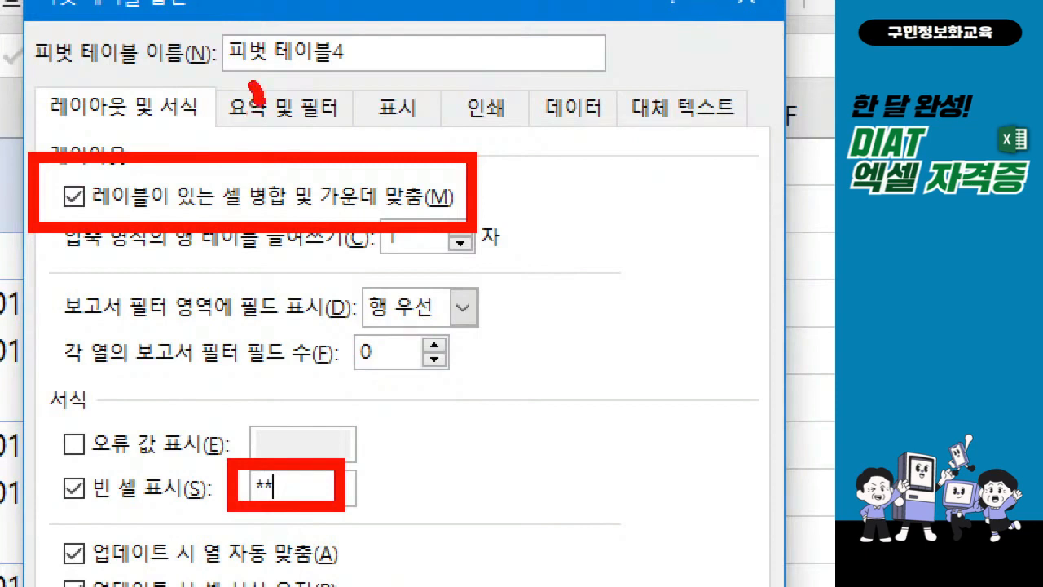
{"action": "left_click_drag", "start_coordinate": [253, 85], "coordinate": [296, 51]}
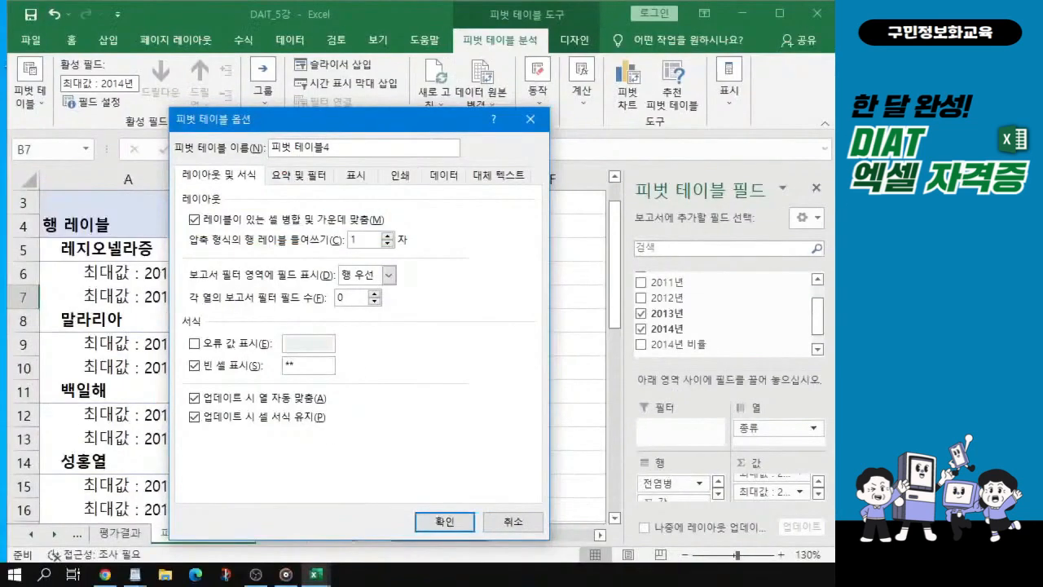
Turn off the row grand totals (행 총합계 표시), apply the pivot table options, and close the field list.
{"action": "left_click", "coordinate": [297, 179]}
{"action": "key", "text": "alt+Tab"}
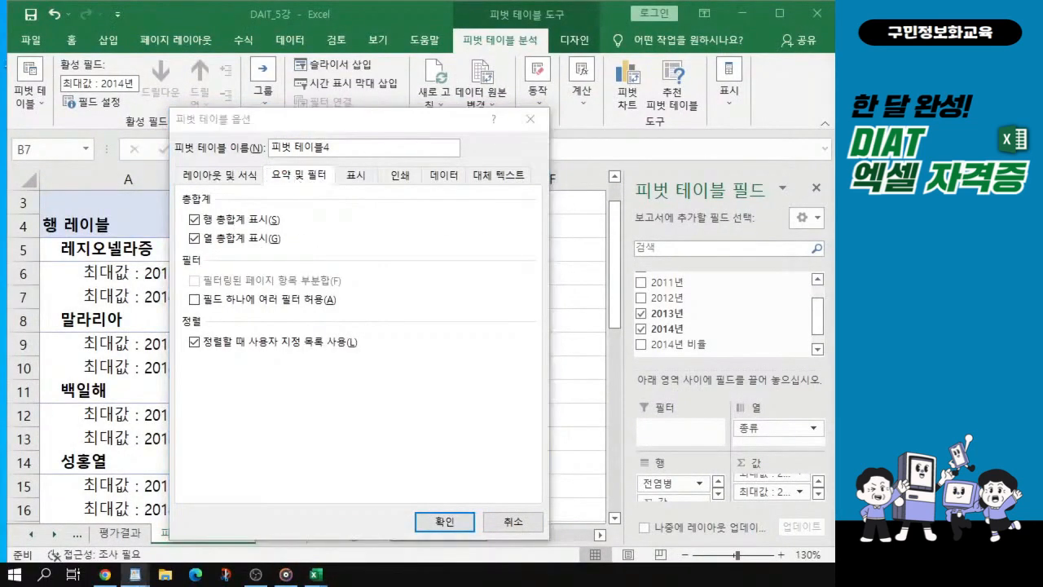
{"action": "left_click", "coordinate": [194, 220]}
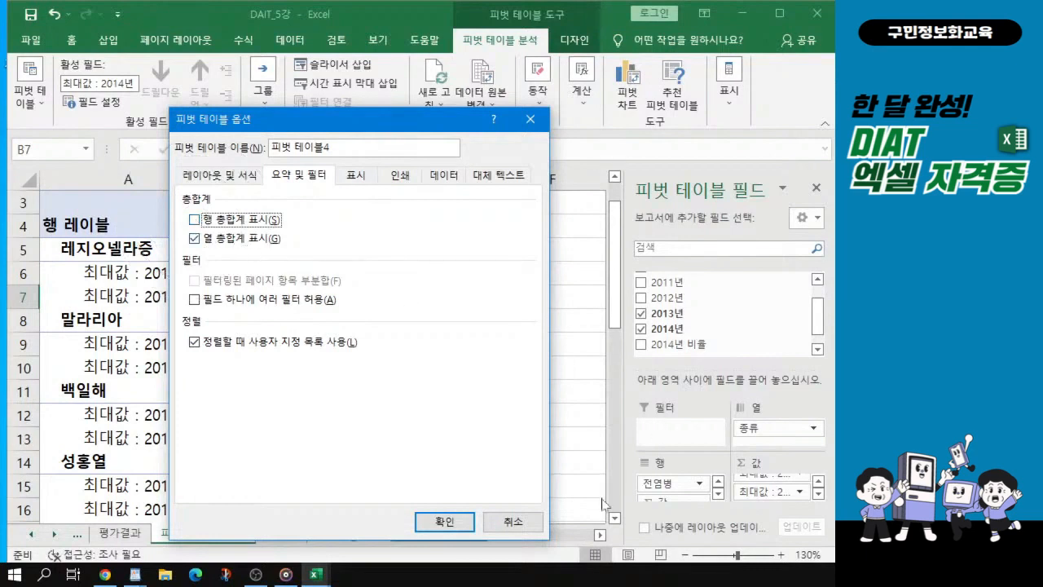
{"action": "left_click", "coordinate": [444, 522]}
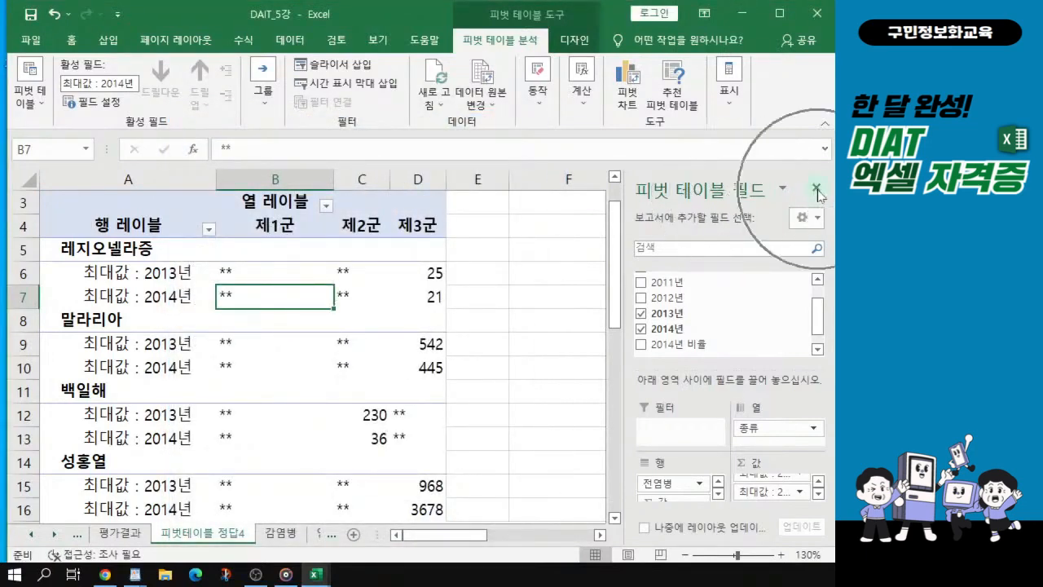
{"action": "key", "text": "ctrl"}
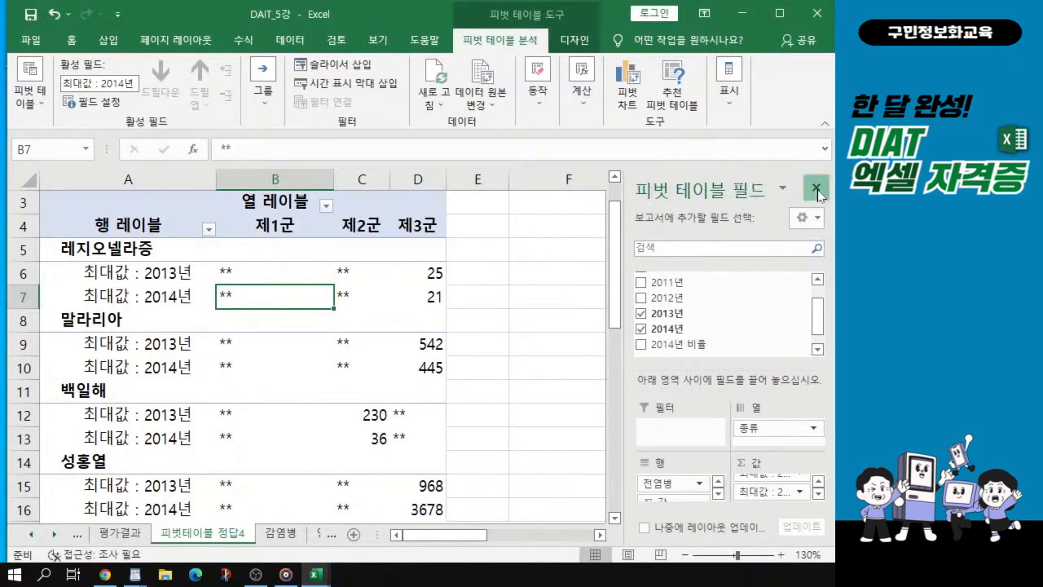
{"action": "left_click", "coordinate": [817, 189]}
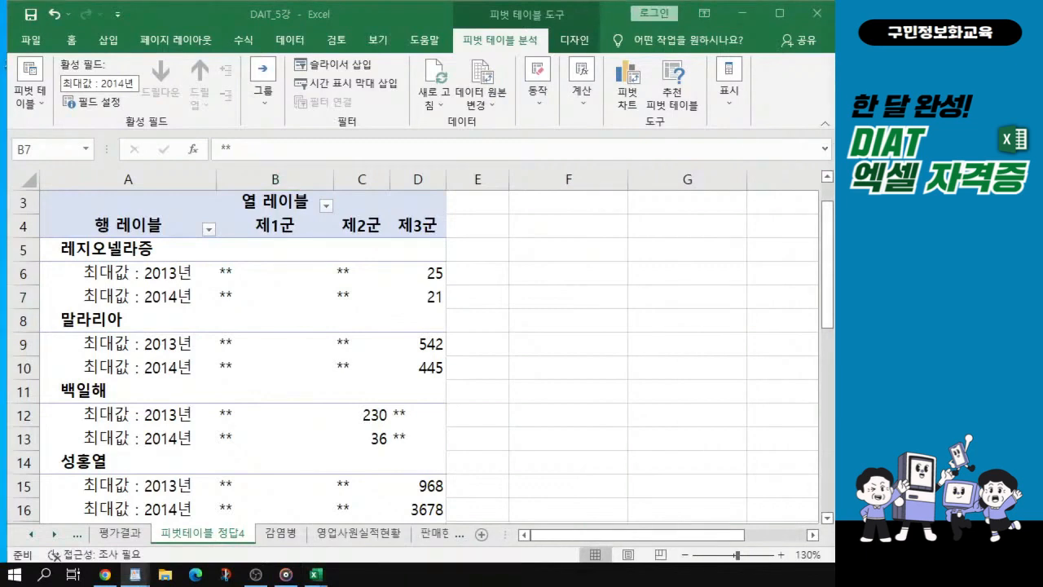
Change the pivot table's report layout to tabular form (테이블 형식으로 표시).
{"action": "key", "text": "ctrl"}
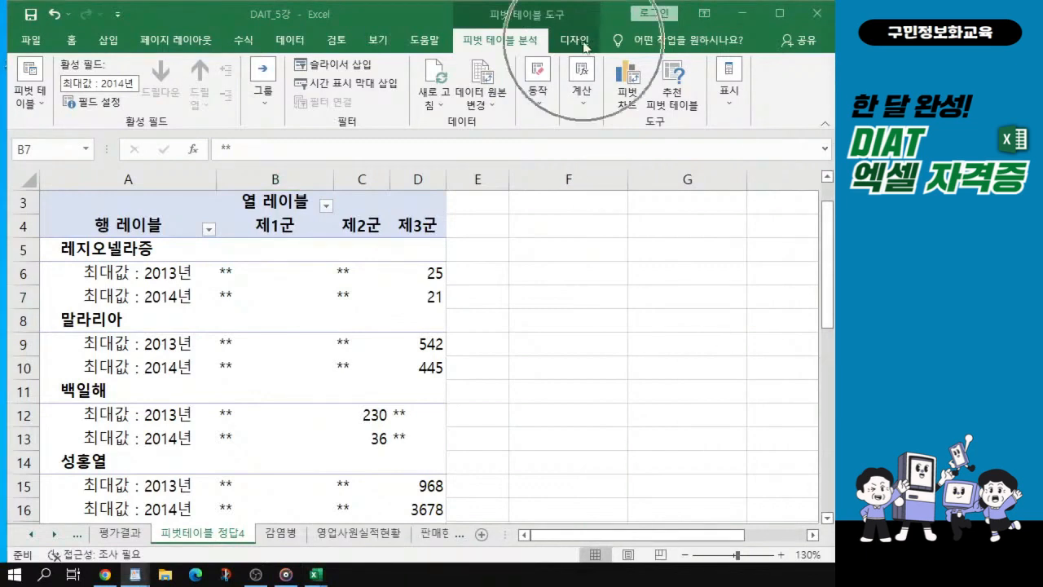
{"action": "left_click", "coordinate": [575, 40]}
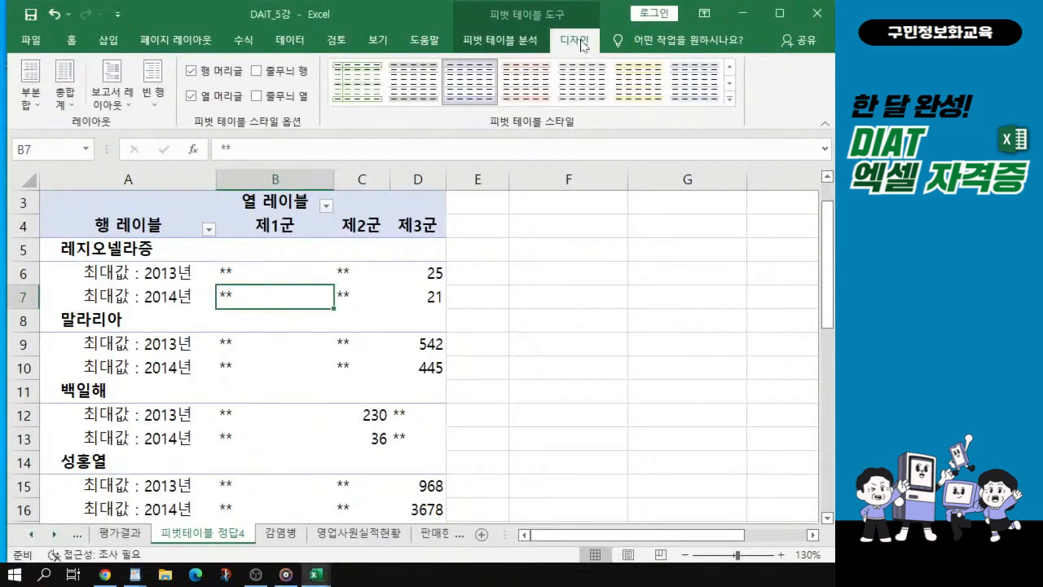
{"action": "key", "text": "ctrl"}
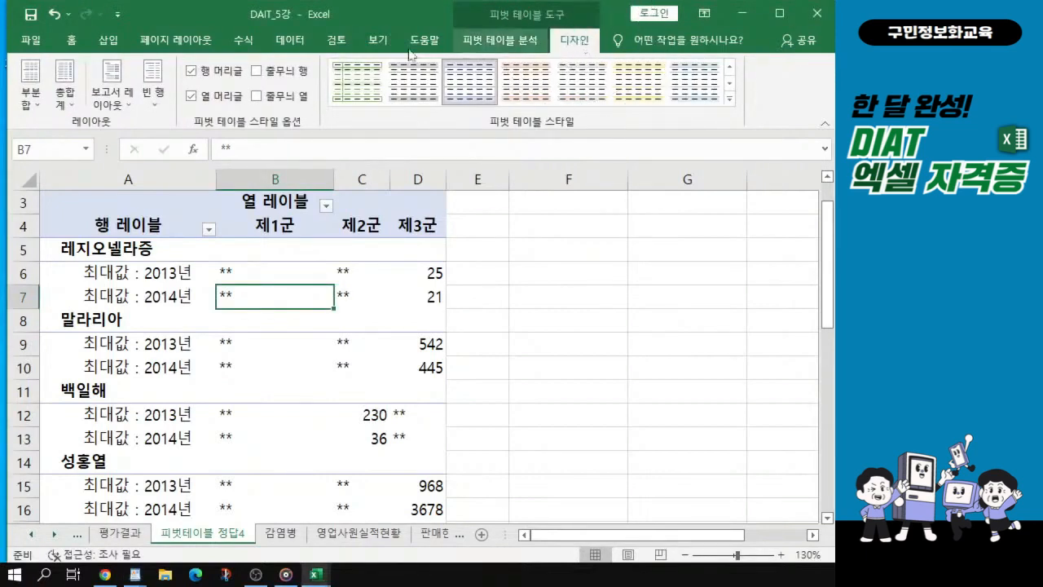
{"action": "key", "text": "ctrl"}
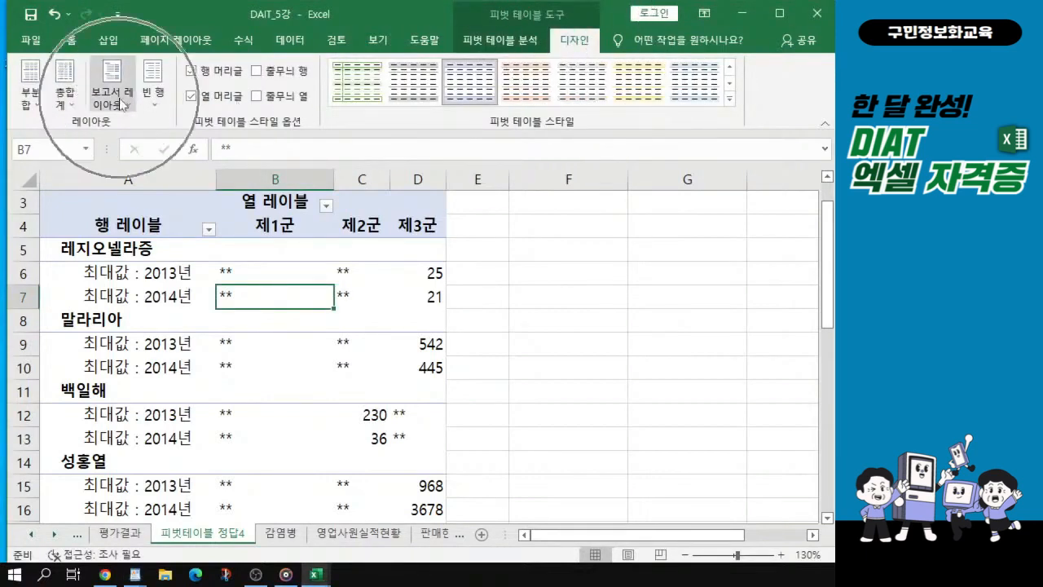
{"action": "left_click", "coordinate": [119, 100]}
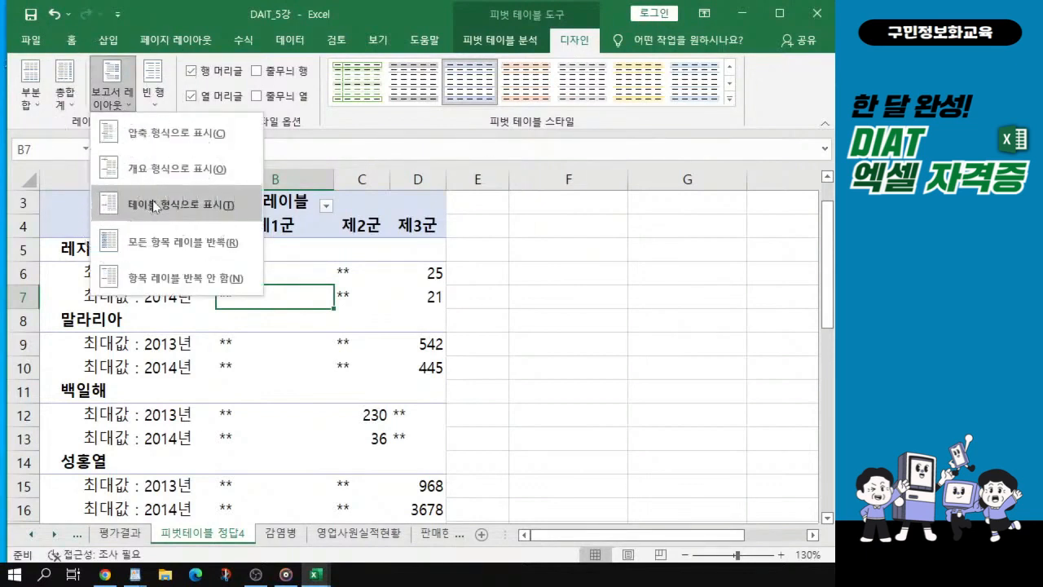
{"action": "key", "text": "ctrl"}
{"action": "key", "text": "ctrl"}
{"action": "left_click", "coordinate": [154, 206]}
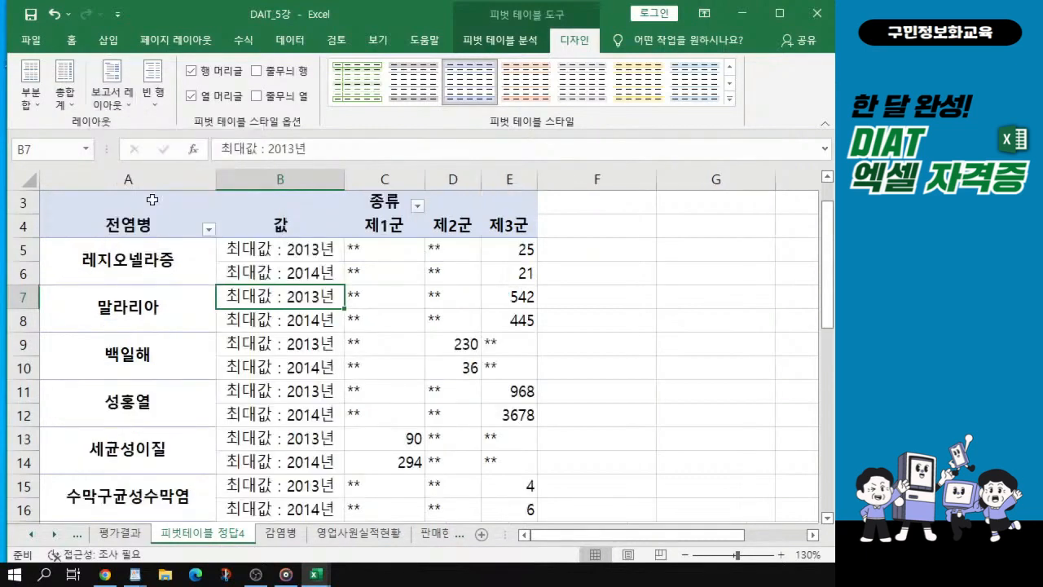
{"action": "left_click", "coordinate": [729, 98]}
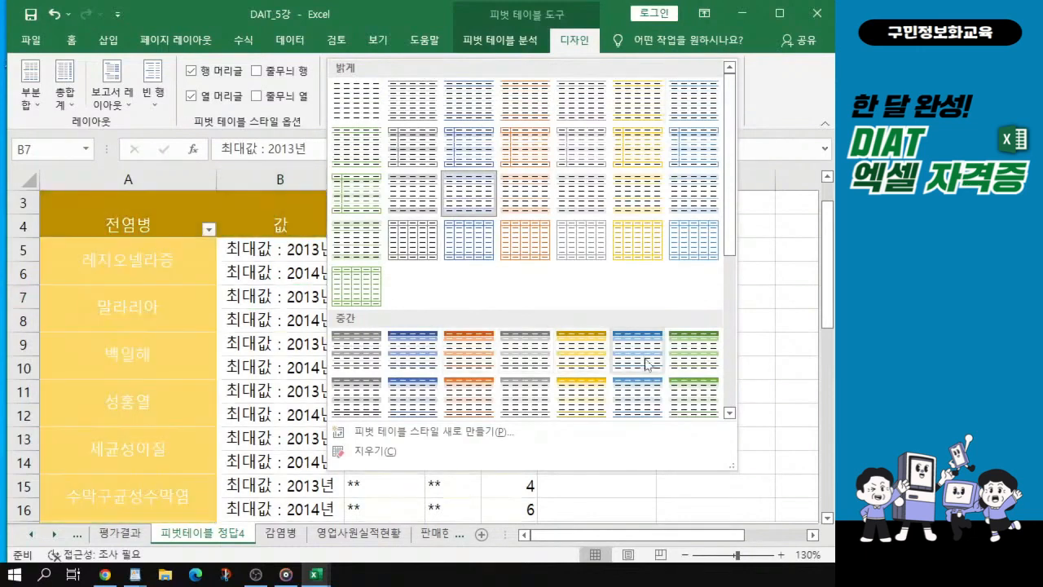
{"action": "scroll", "coordinate": [646, 365], "scroll_direction": "down", "scroll_amount": 3}
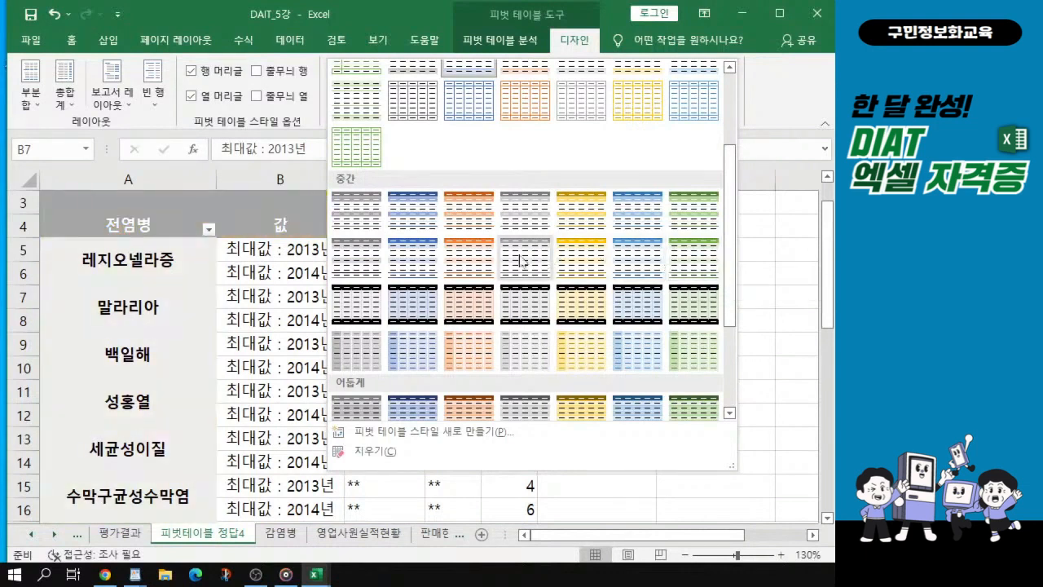
{"action": "key", "text": "ctrl"}
{"action": "key", "text": "ctrl"}
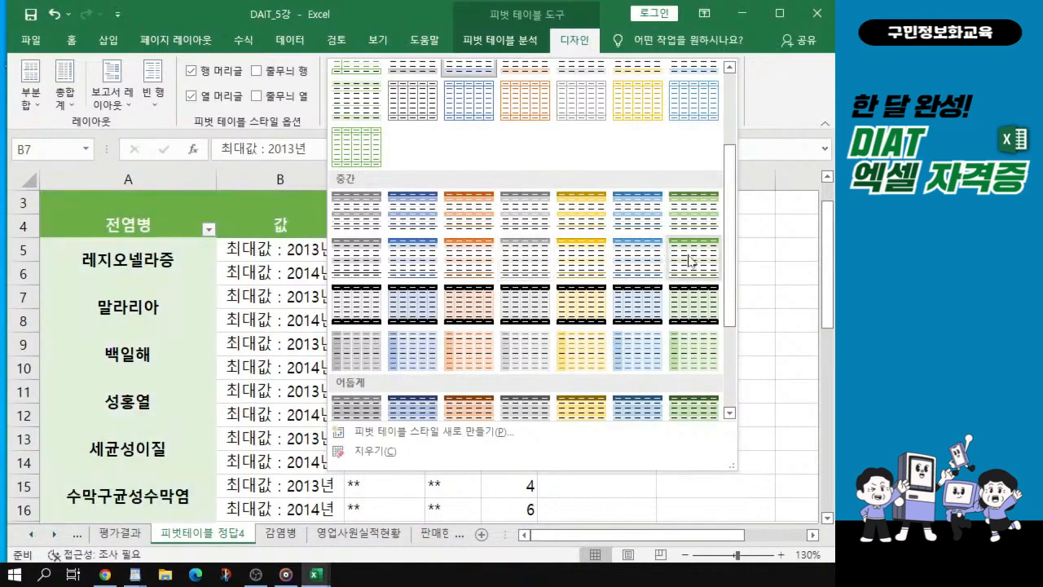
{"action": "key", "text": "Escape"}
{"action": "key", "text": "alt+Tab"}
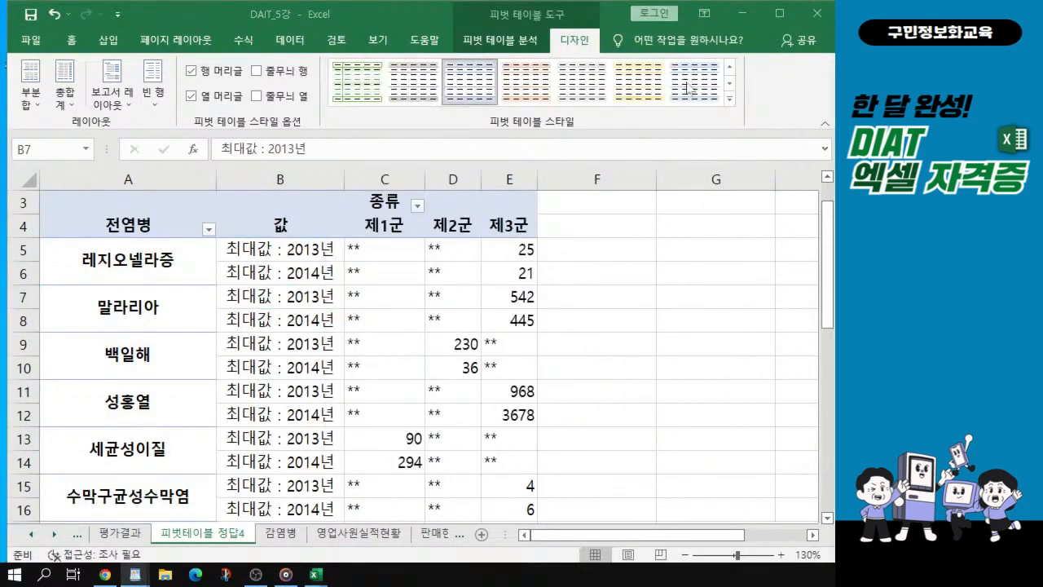
Apply the green pivot table style from the second row of the 중간 group.
{"action": "left_click", "coordinate": [729, 105]}
{"action": "left_click", "coordinate": [729, 99]}
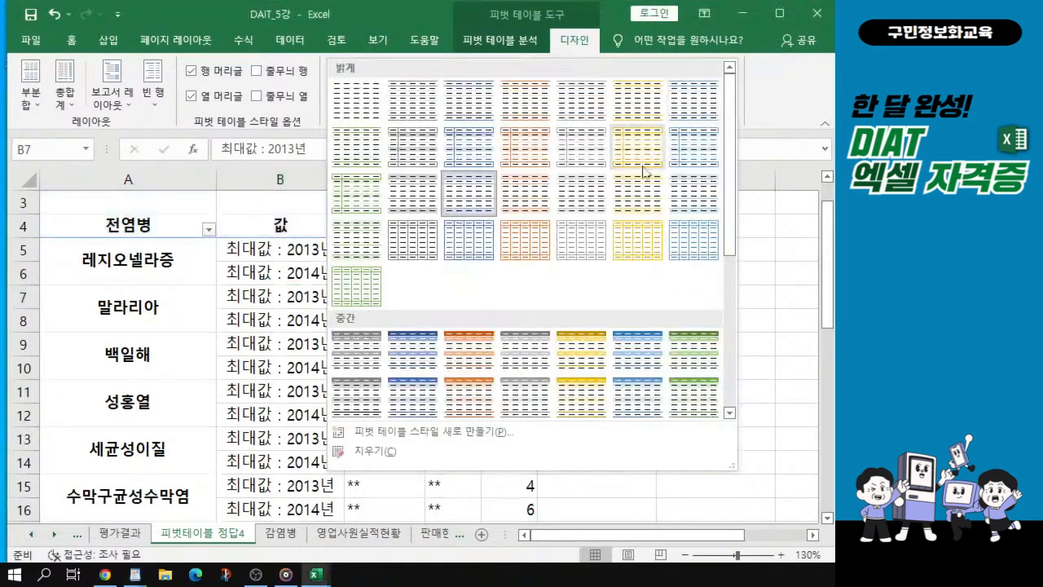
{"action": "scroll", "coordinate": [689, 399], "scroll_direction": "down", "scroll_amount": 3}
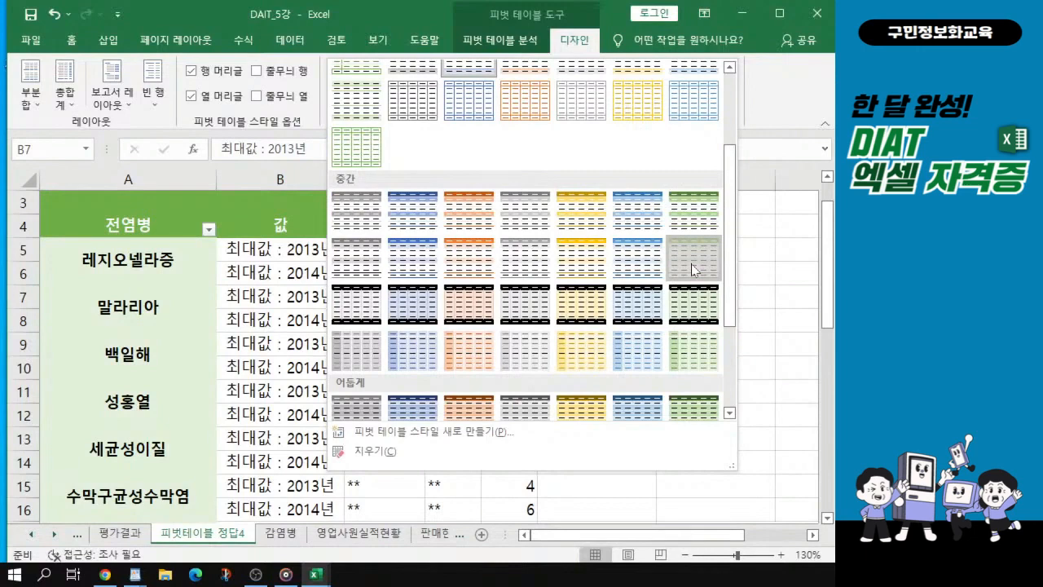
{"action": "left_click", "coordinate": [691, 263]}
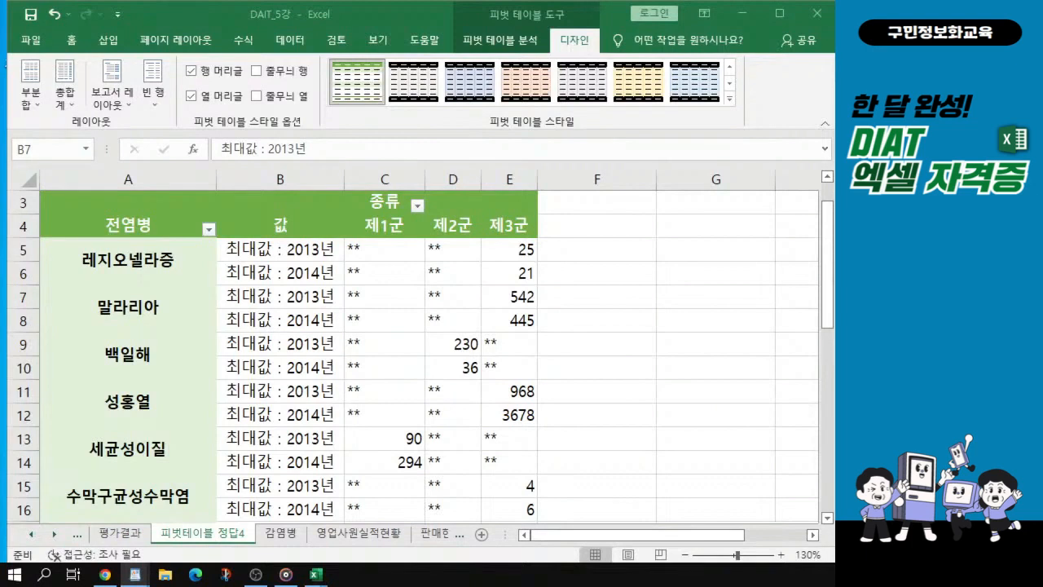
{"action": "left_click", "coordinate": [360, 312]}
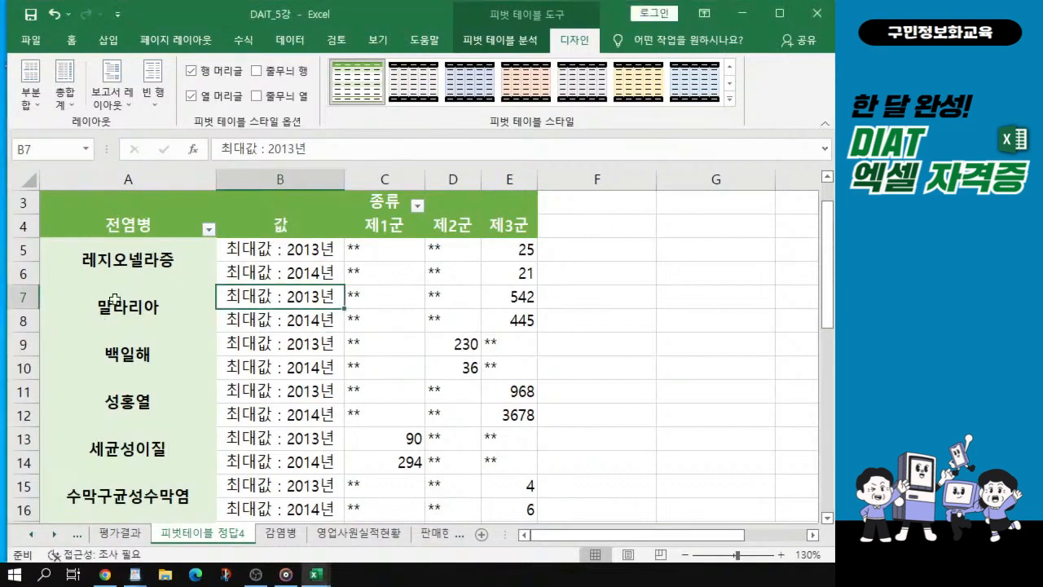
{"action": "key", "text": "alt+Tab"}
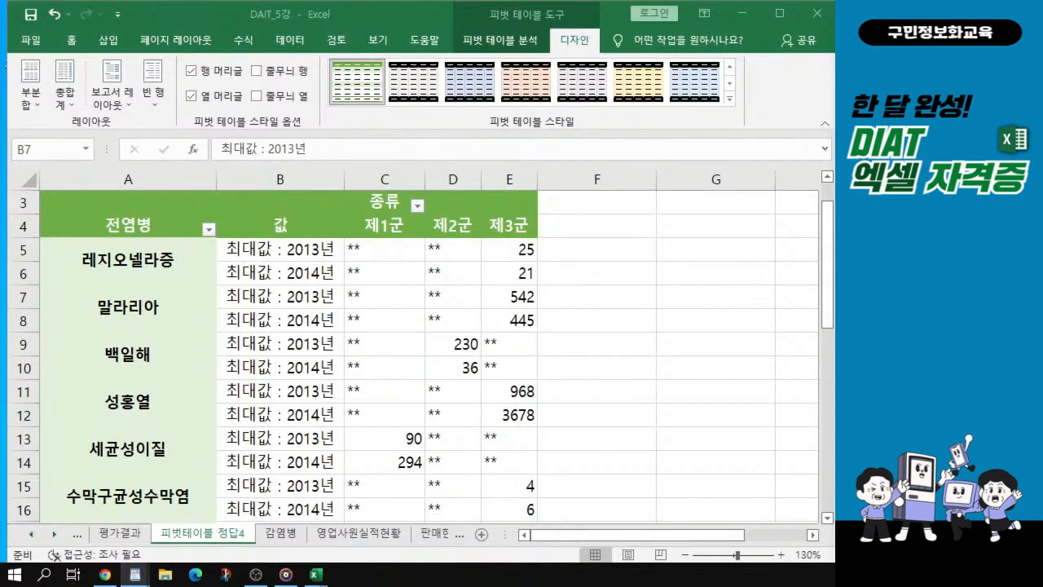
{"action": "key", "text": "ctrl"}
{"action": "scroll", "coordinate": [114, 482], "scroll_direction": "down", "scroll_amount": 1}
{"action": "scroll", "coordinate": [130, 367], "scroll_direction": "up", "scroll_amount": 1}
{"action": "key", "text": "ctrl"}
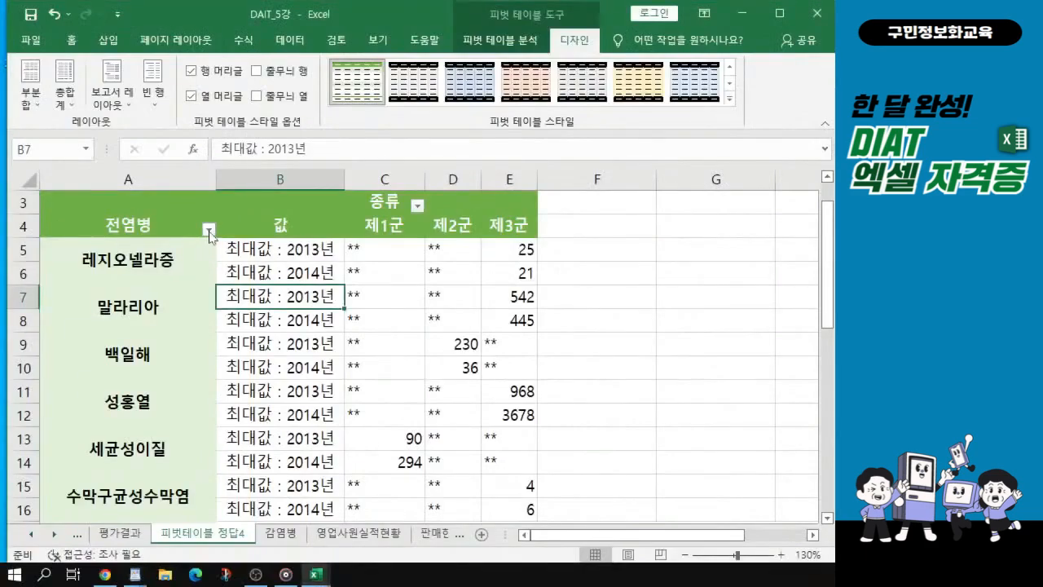
Filter the 전염병 field to show only 말라리아, 백일해, 세균성이질 and 장티푸스.
{"action": "left_click", "coordinate": [211, 234]}
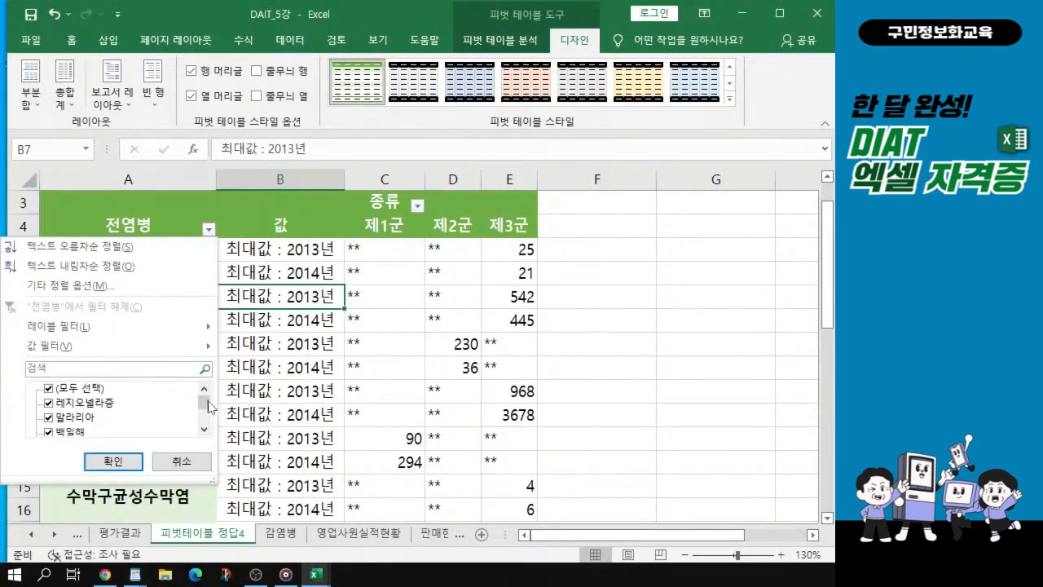
{"action": "mouse_move", "coordinate": [203, 402]}
{"action": "left_mouse_down"}
{"action": "mouse_move", "coordinate": [206, 428]}
{"action": "mouse_move", "coordinate": [205, 387]}
{"action": "left_mouse_up"}
{"action": "left_click", "coordinate": [48, 390]}
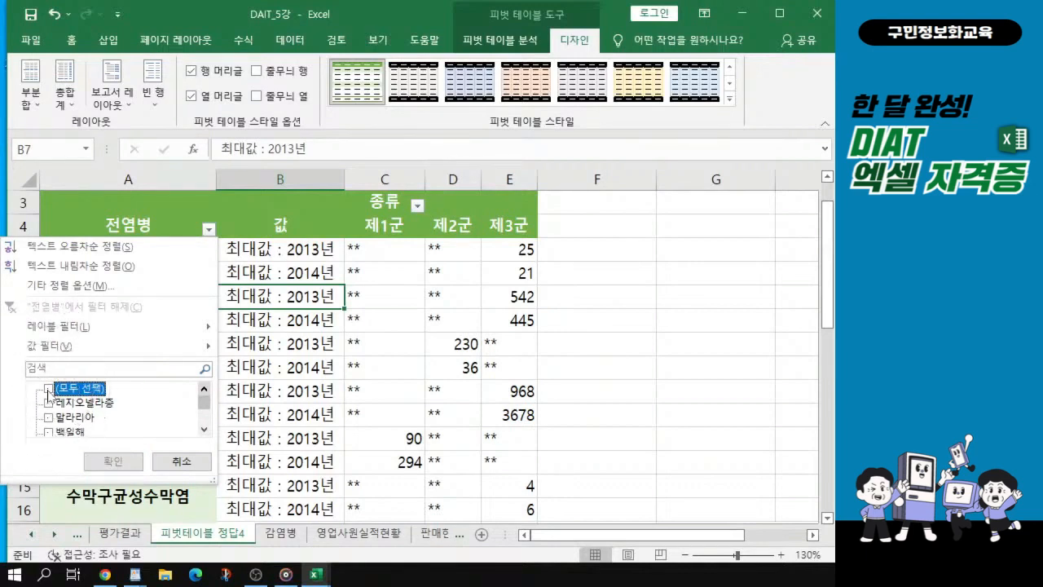
{"action": "left_click", "coordinate": [47, 419]}
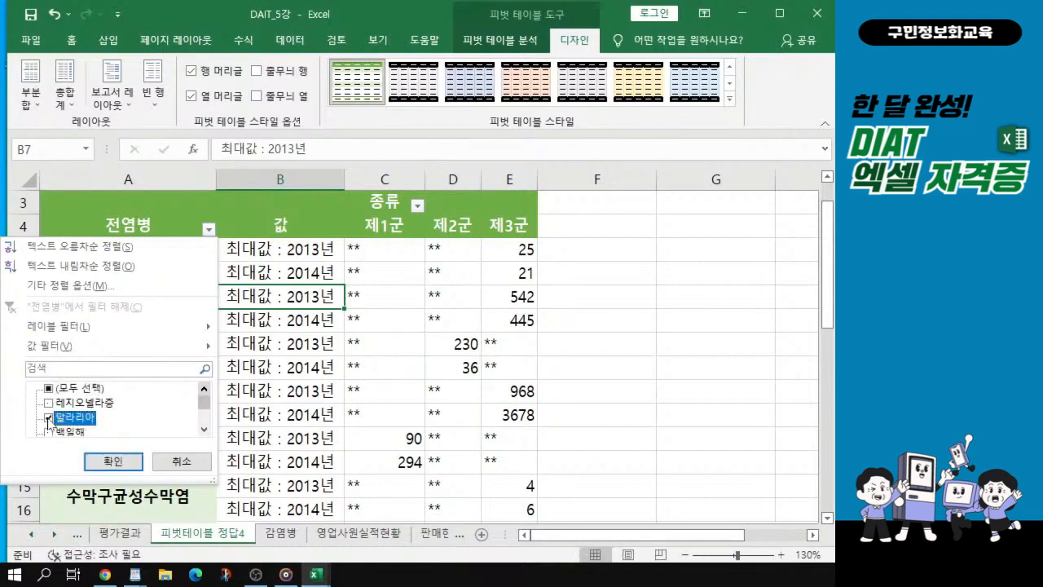
{"action": "scroll", "coordinate": [48, 421], "scroll_direction": "down", "scroll_amount": 1}
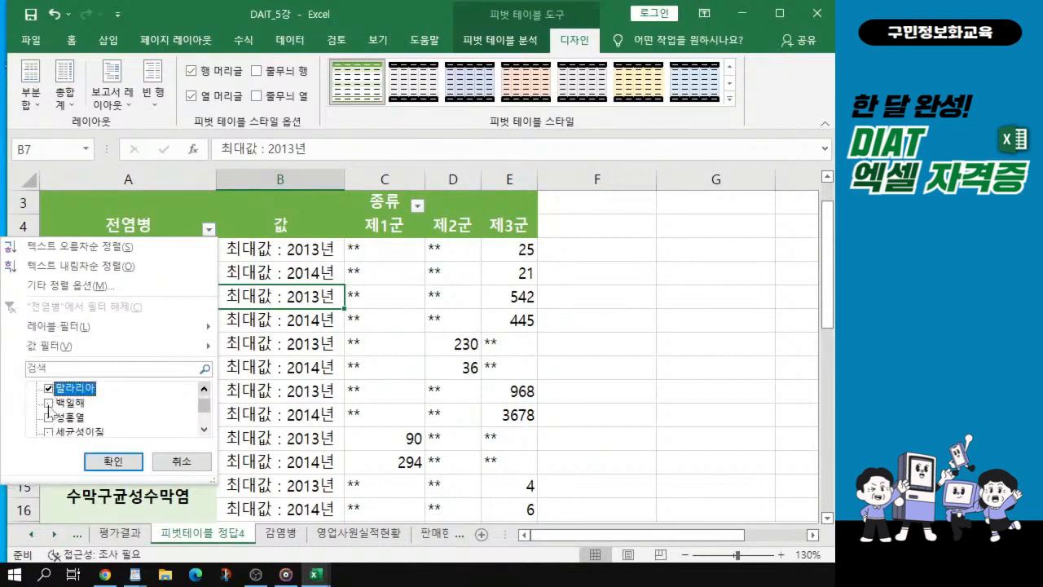
{"action": "left_click", "coordinate": [48, 403]}
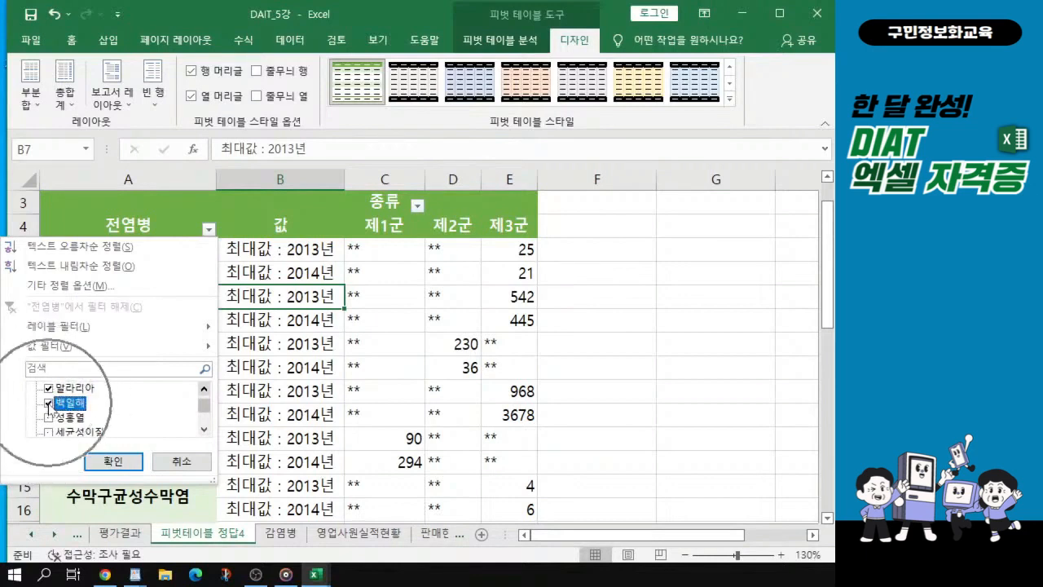
{"action": "scroll", "coordinate": [48, 405], "scroll_direction": "down", "scroll_amount": 1}
{"action": "left_click", "coordinate": [48, 404]}
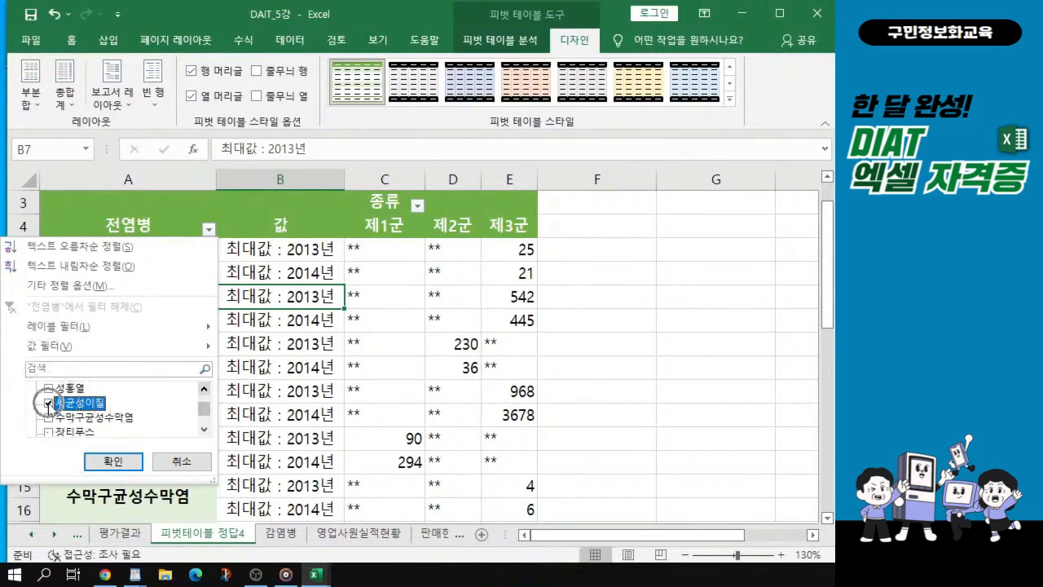
{"action": "scroll", "coordinate": [48, 405], "scroll_direction": "down", "scroll_amount": 1}
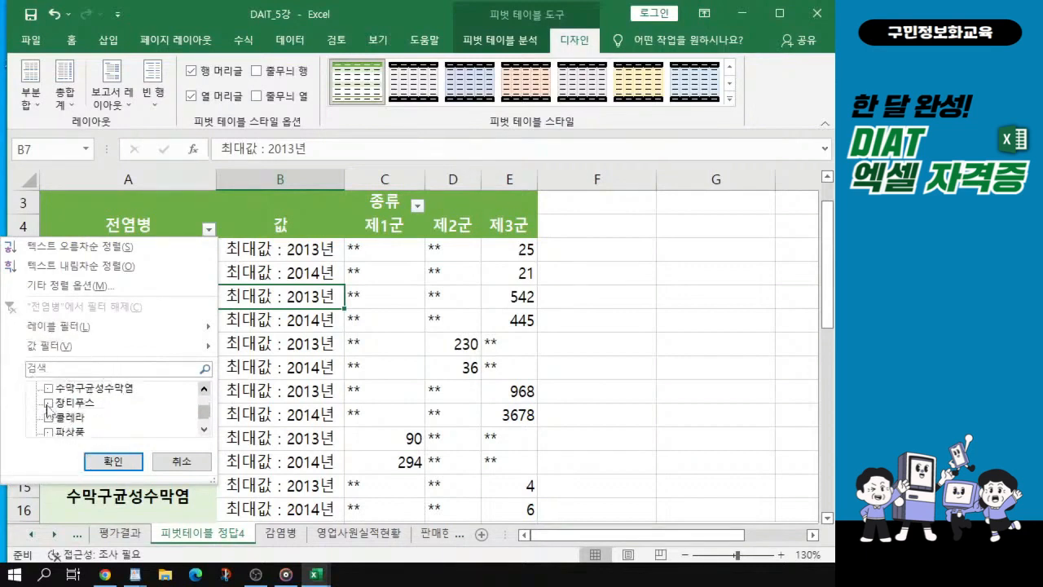
{"action": "left_click", "coordinate": [48, 403]}
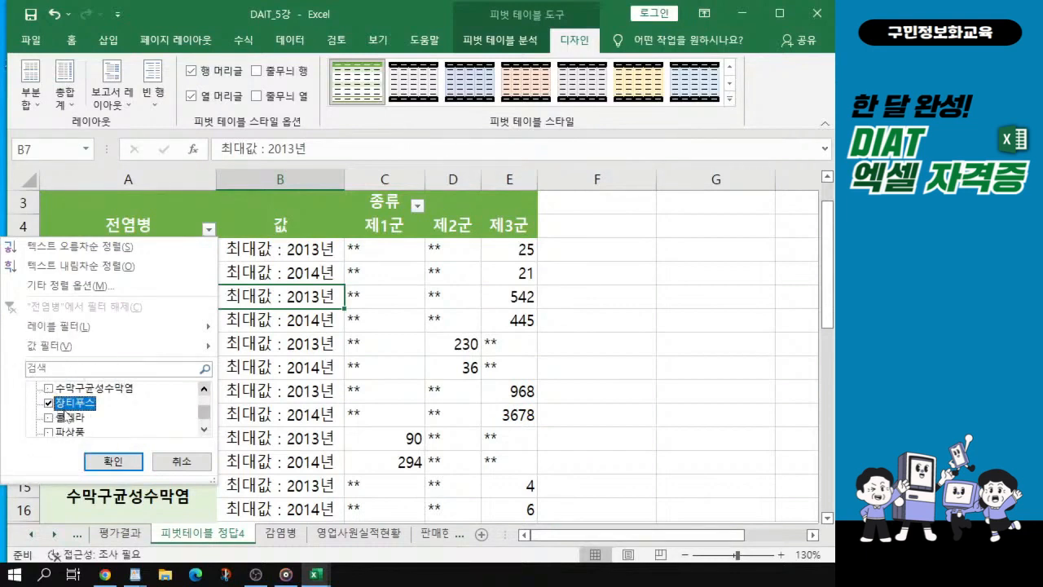
{"action": "left_click", "coordinate": [126, 464]}
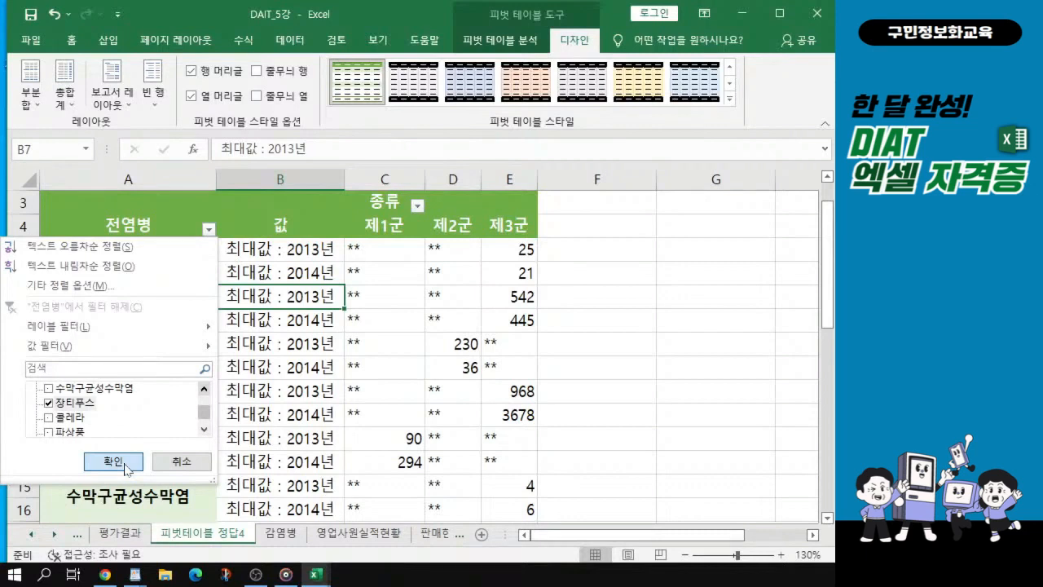
{"action": "left_click", "coordinate": [113, 461]}
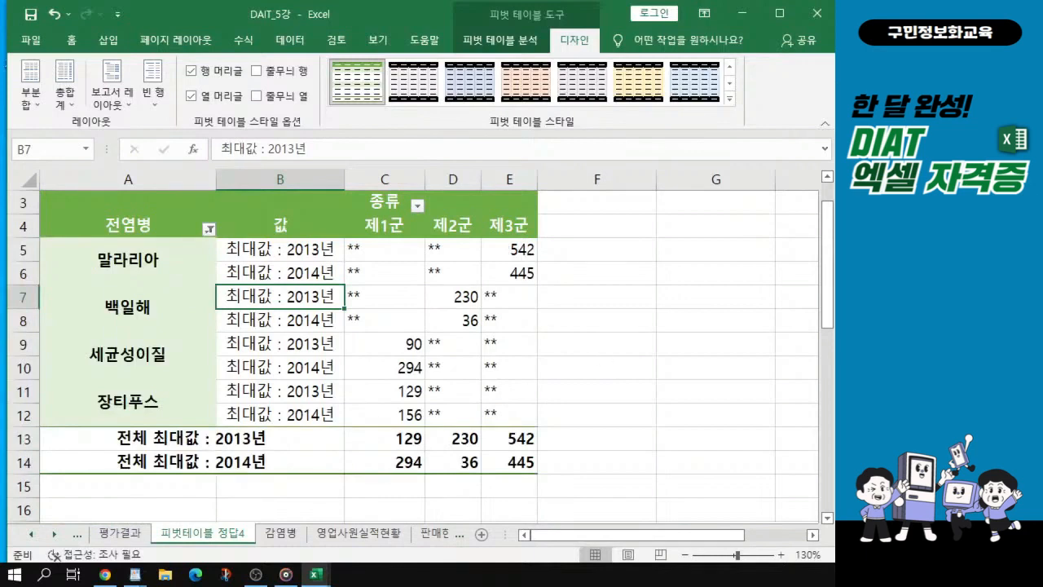
Give the pivot values and grand totals in C5:E14 the custom number format #명.
{"action": "key", "text": "alt+Tab"}
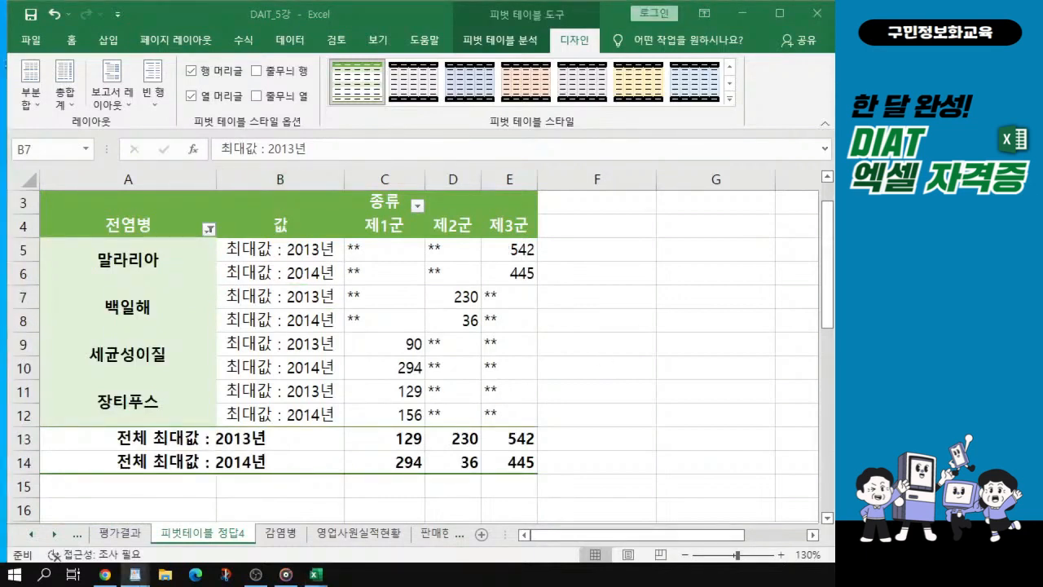
{"action": "key", "text": "alt+Tab"}
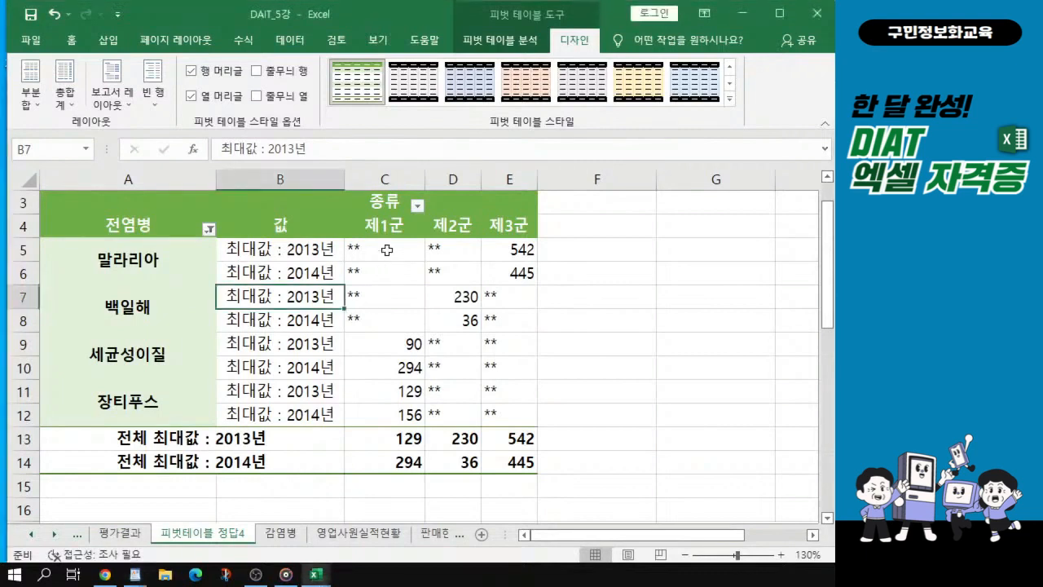
{"action": "left_click", "coordinate": [388, 250]}
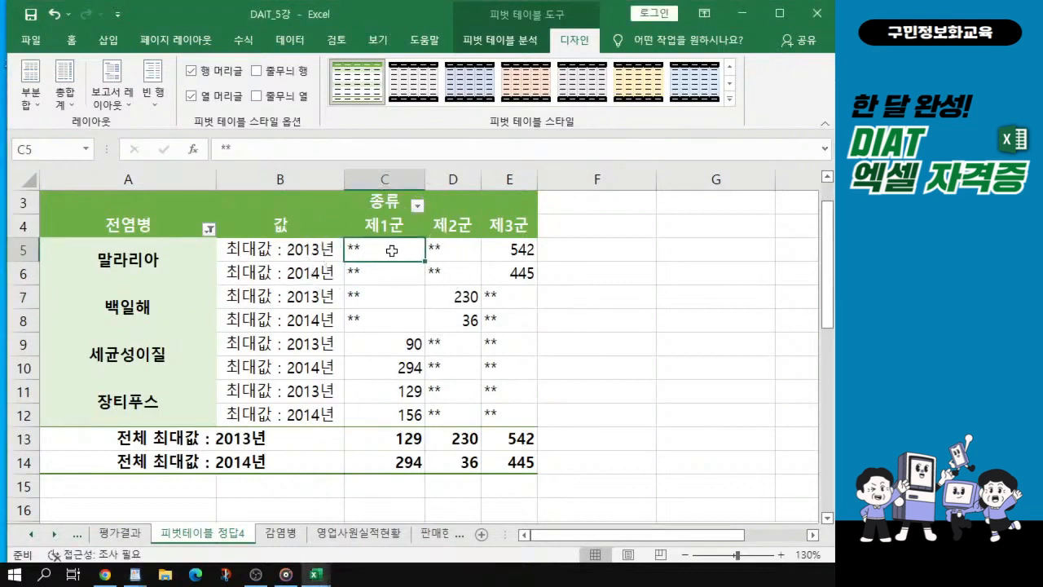
{"action": "left_click_drag", "start_coordinate": [391, 251], "coordinate": [505, 458]}
{"action": "mouse_move", "coordinate": [420, 349]}
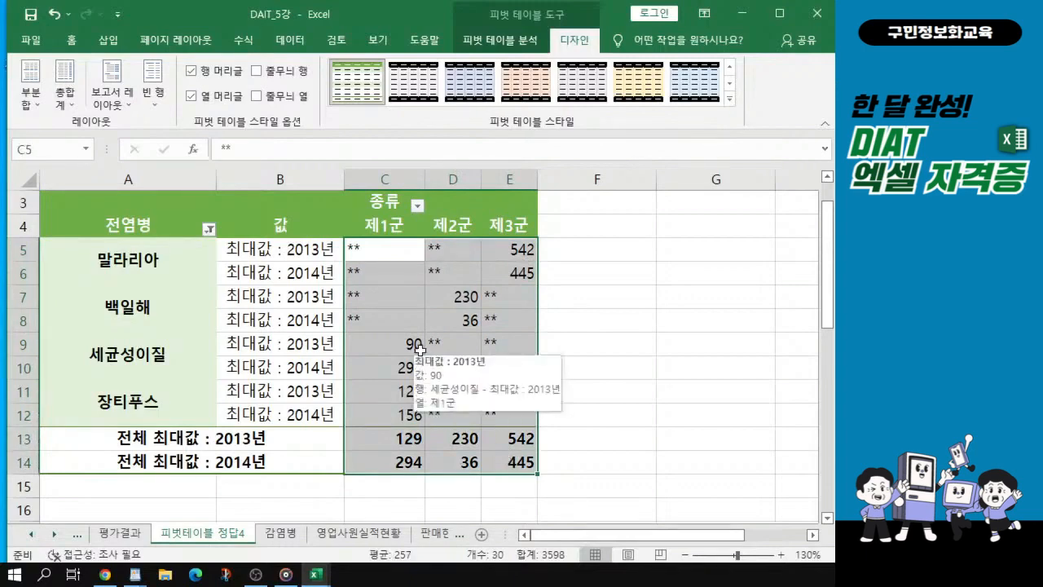
{"action": "key", "text": "ctrl+1"}
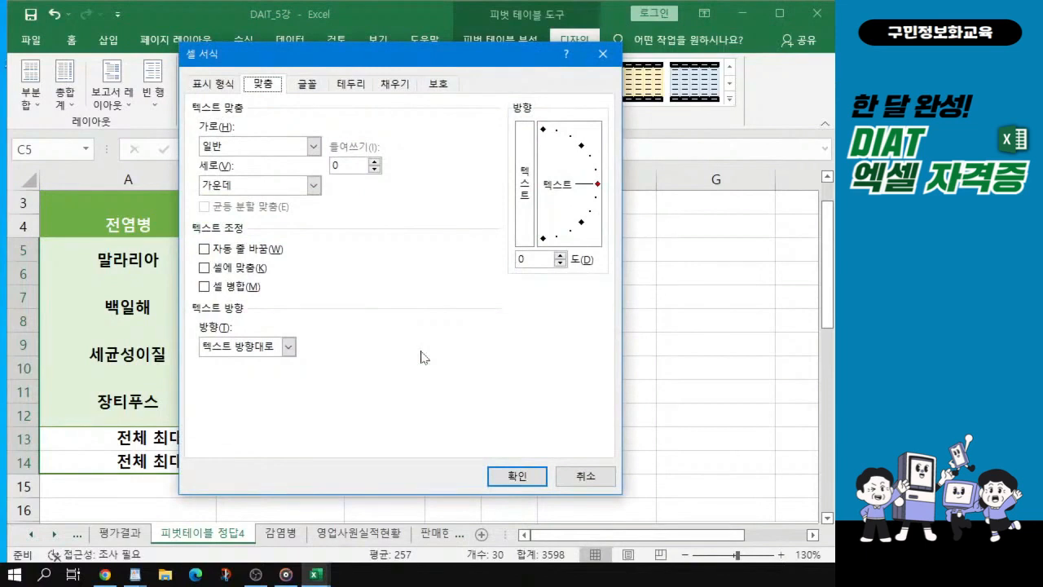
{"action": "left_click", "coordinate": [215, 84]}
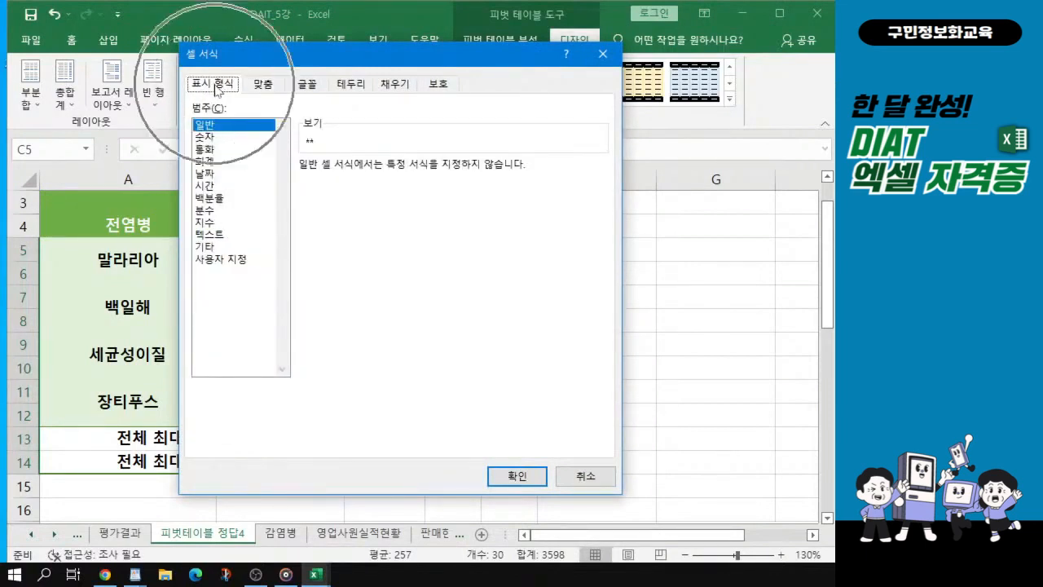
{"action": "left_click", "coordinate": [228, 259]}
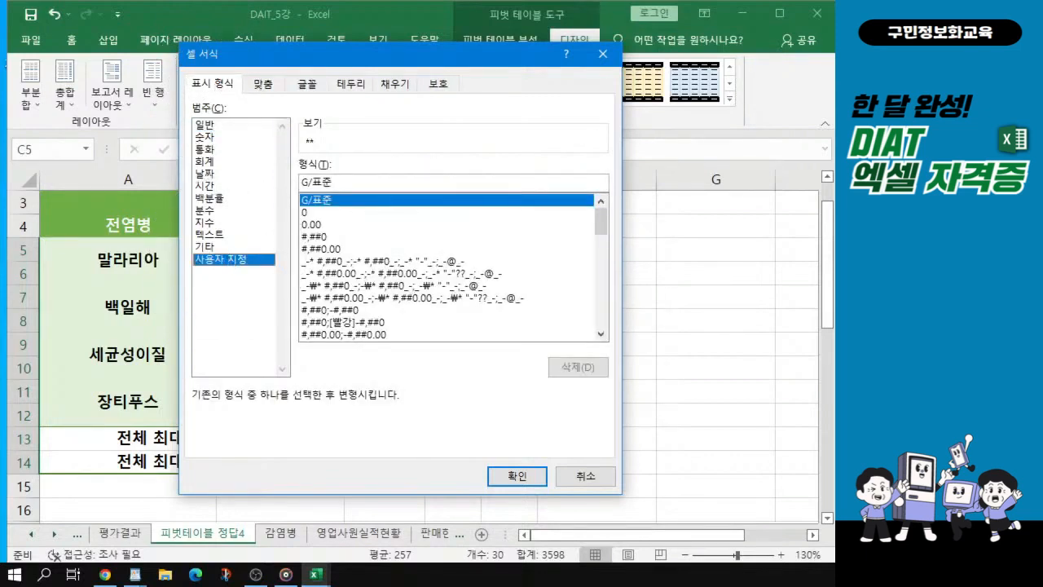
{"action": "key", "text": "Tab"}
{"action": "type", "text": "#"}
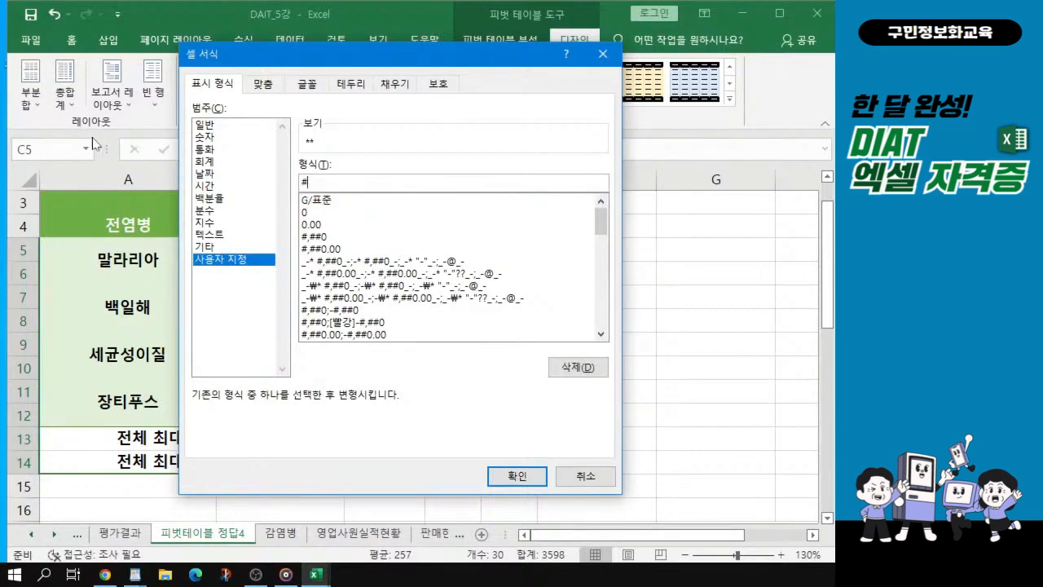
{"action": "type", "text": "aud"}
{"action": "key", "text": "BackSpace"}
{"action": "key", "text": "BackSpace"}
{"action": "key", "text": "BackSpace"}
{"action": "type", "text": "명"}
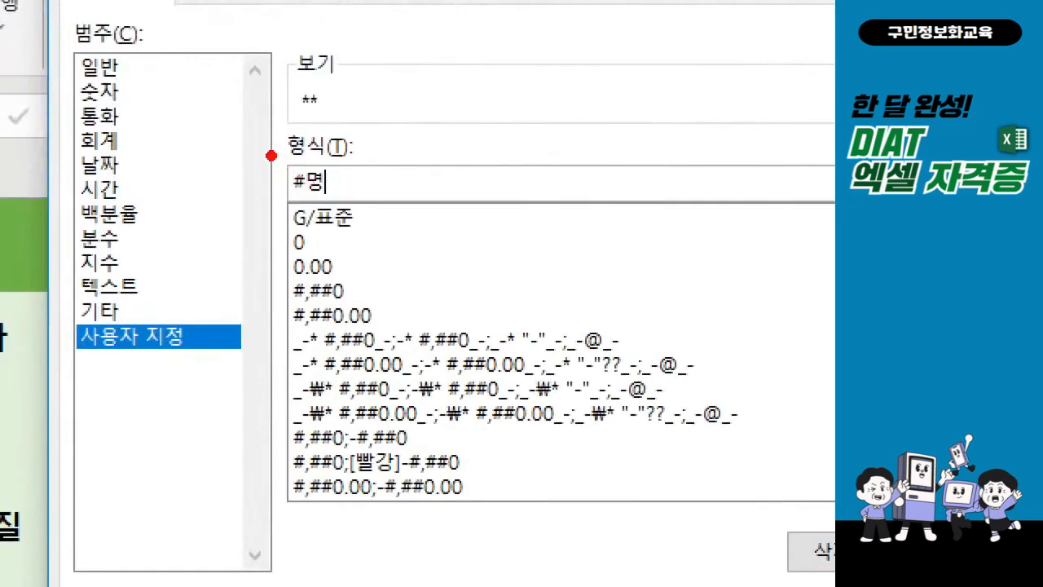
{"action": "left_click_drag", "start_coordinate": [271, 156], "coordinate": [383, 212]}
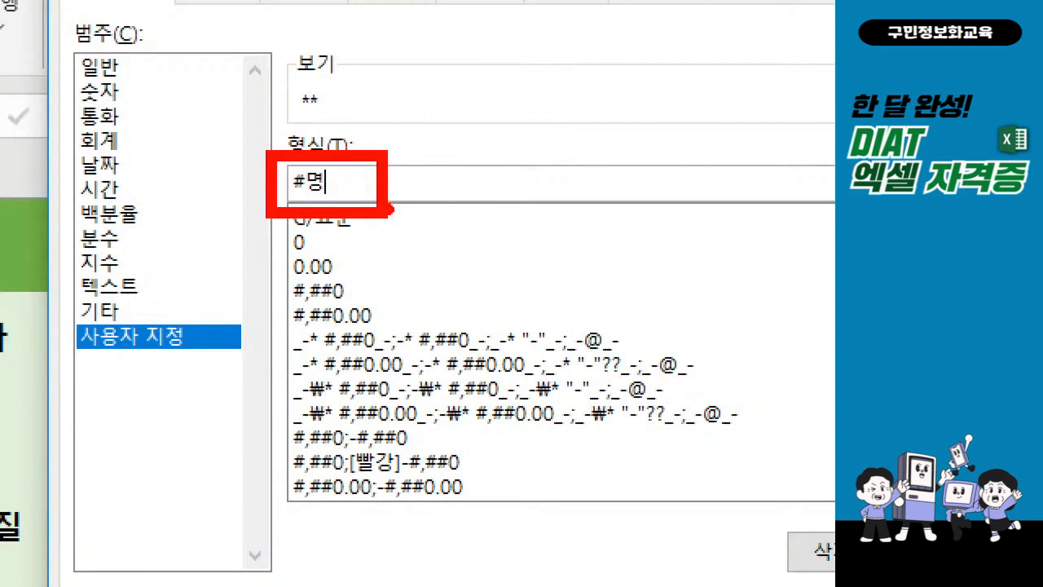
{"action": "left_click_drag", "start_coordinate": [168, 304], "coordinate": [261, 278]}
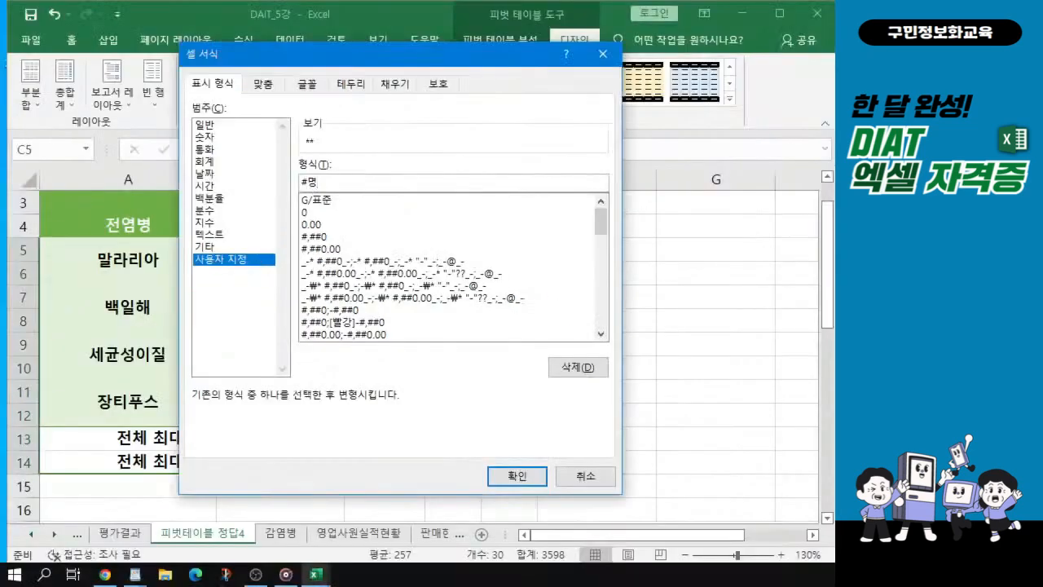
Set the horizontal alignment of C5:E14 to 오른쪽 (들여쓰기) and apply the cell formatting.
{"action": "left_click", "coordinate": [267, 86]}
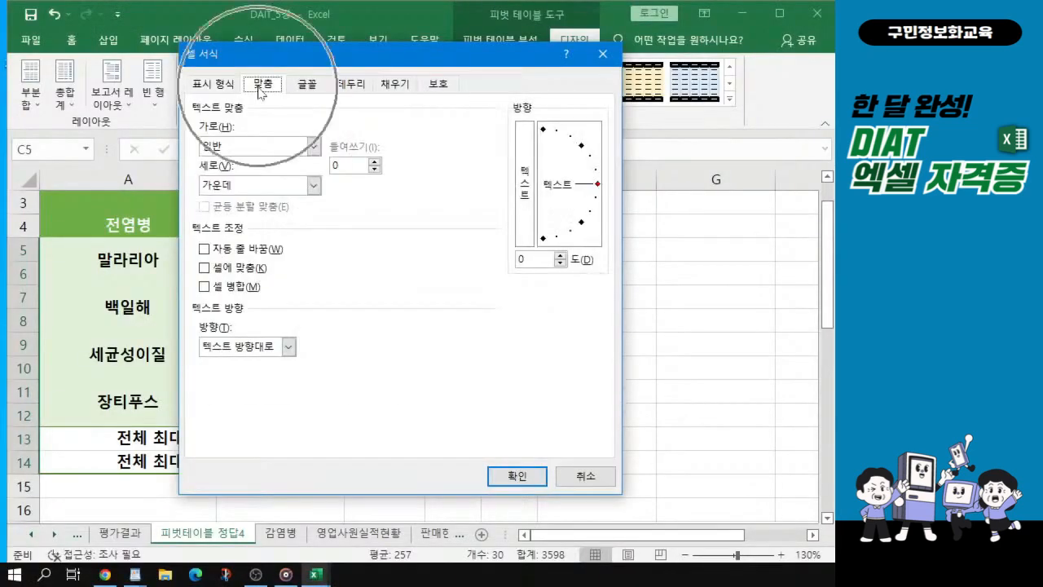
{"action": "left_click", "coordinate": [313, 147]}
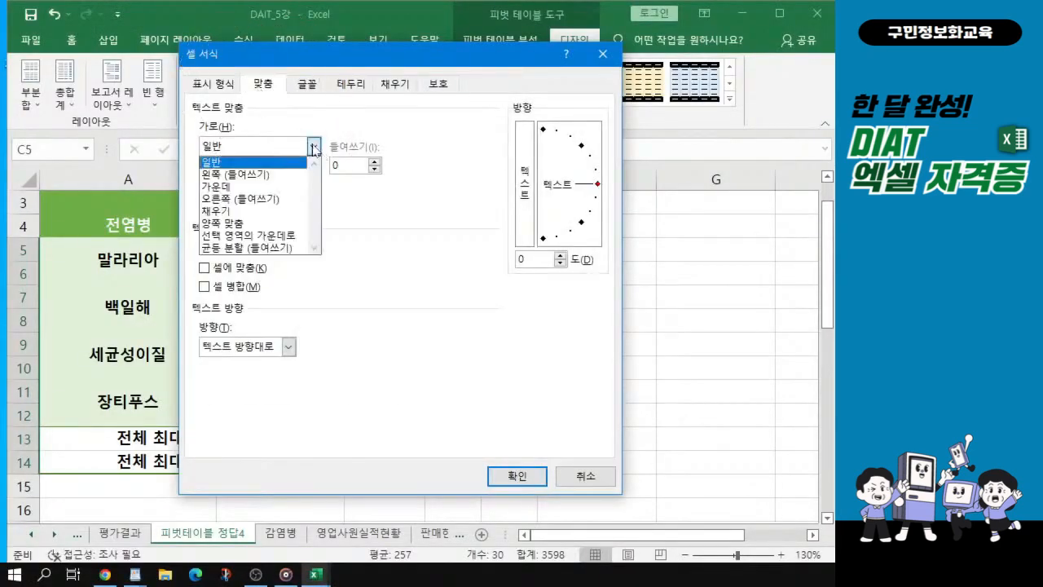
{"action": "left_click", "coordinate": [242, 199]}
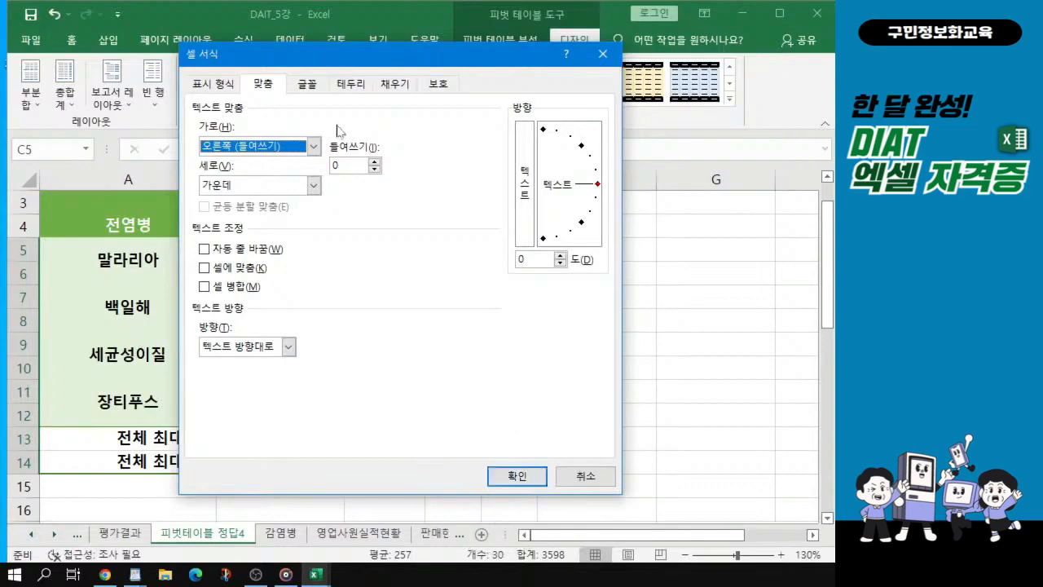
{"action": "left_click", "coordinate": [527, 478]}
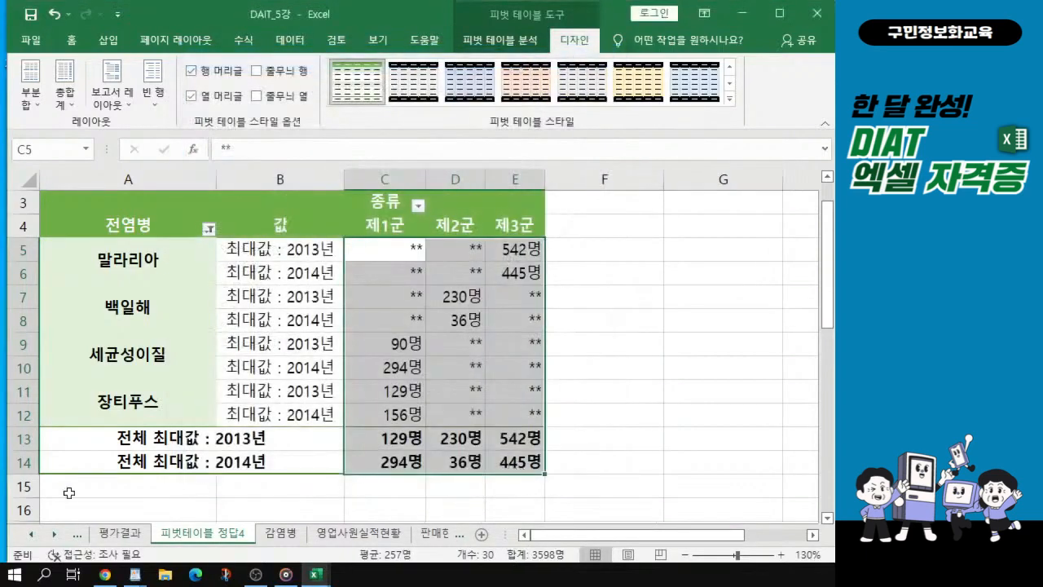
{"action": "left_click", "coordinate": [314, 342]}
{"action": "left_click", "coordinate": [421, 373]}
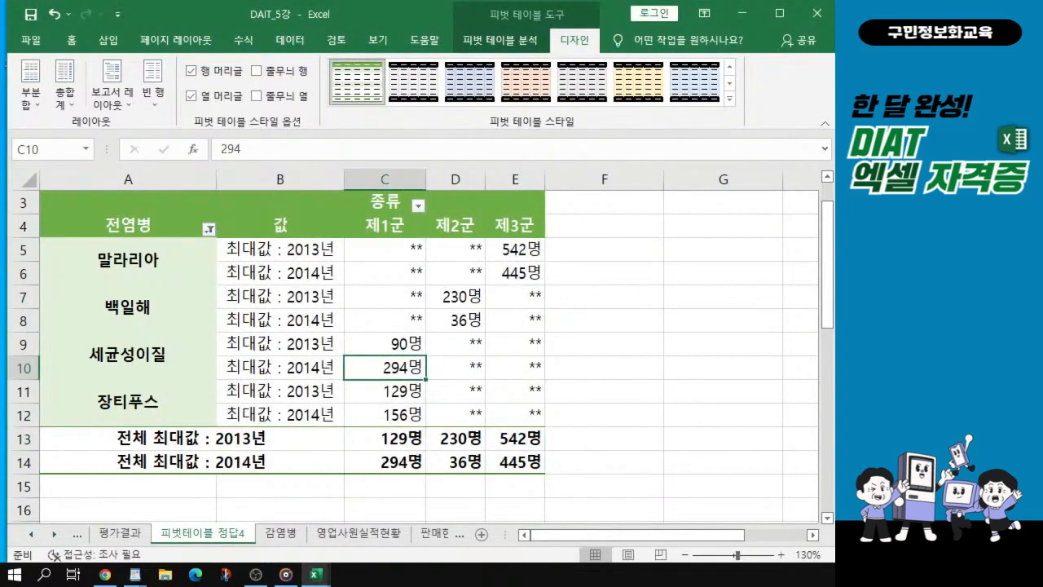
Compare the finished pivot table with the 감염병피벗 sheet in the 피벗테이블 완성 workbook, including the grand total rows, and minimize that workbook.
{"action": "left_click_drag", "start_coordinate": [3, 342], "coordinate": [334, 24]}
{"action": "left_click", "coordinate": [495, 366]}
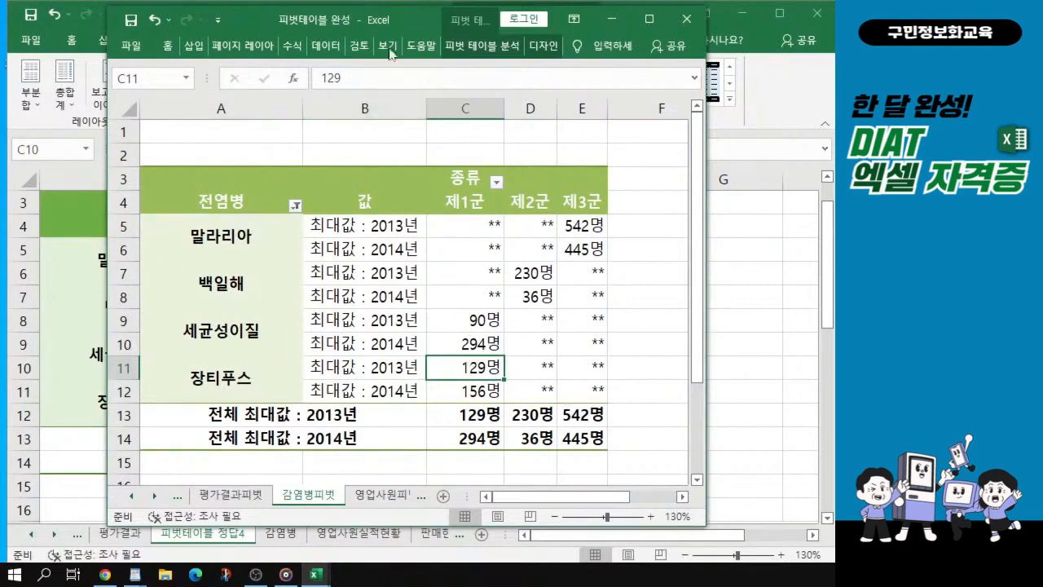
{"action": "mouse_move", "coordinate": [391, 21]}
{"action": "left_mouse_down"}
{"action": "mouse_move", "coordinate": [596, 26]}
{"action": "mouse_move", "coordinate": [385, 36]}
{"action": "left_mouse_up"}
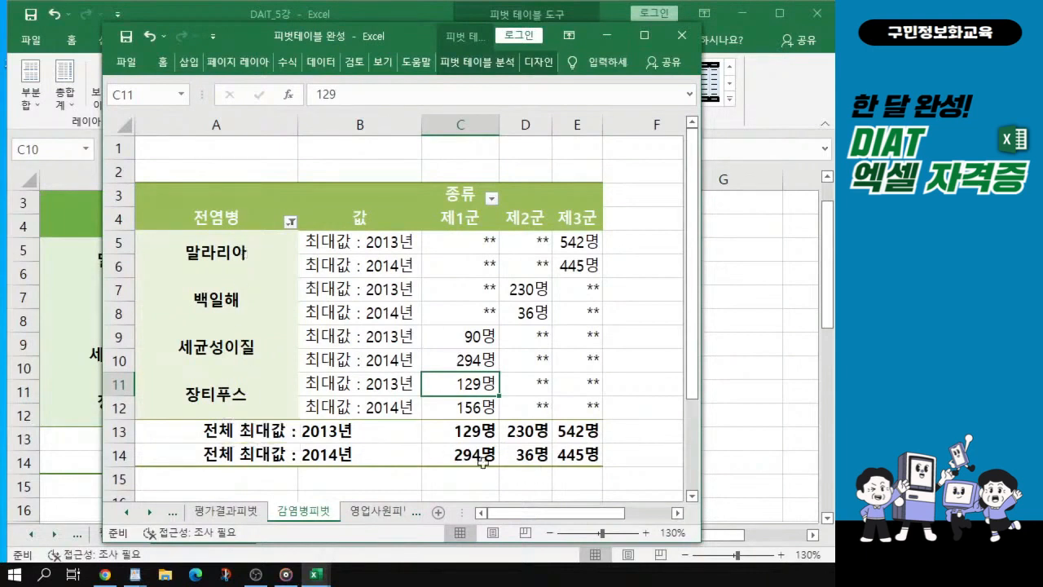
{"action": "left_click_drag", "start_coordinate": [466, 431], "coordinate": [576, 453]}
{"action": "left_click", "coordinate": [516, 399]}
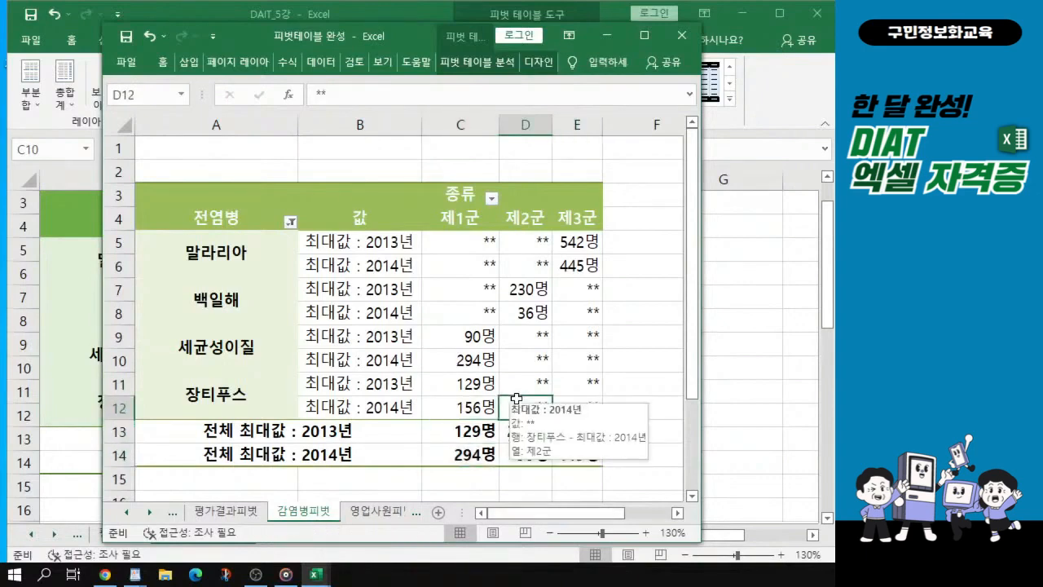
{"action": "key", "text": "alt+Tab"}
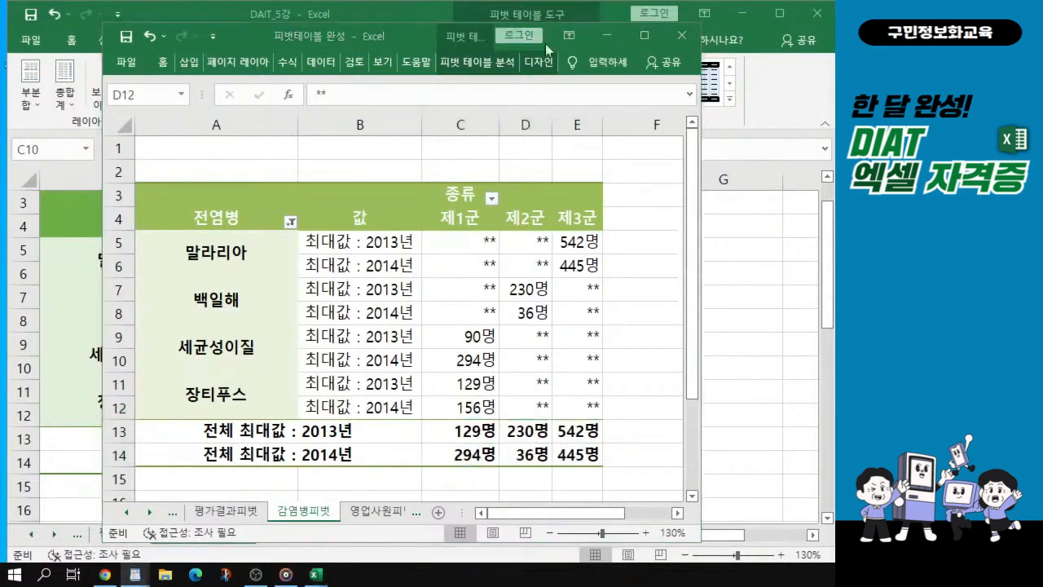
{"action": "left_click", "coordinate": [607, 36]}
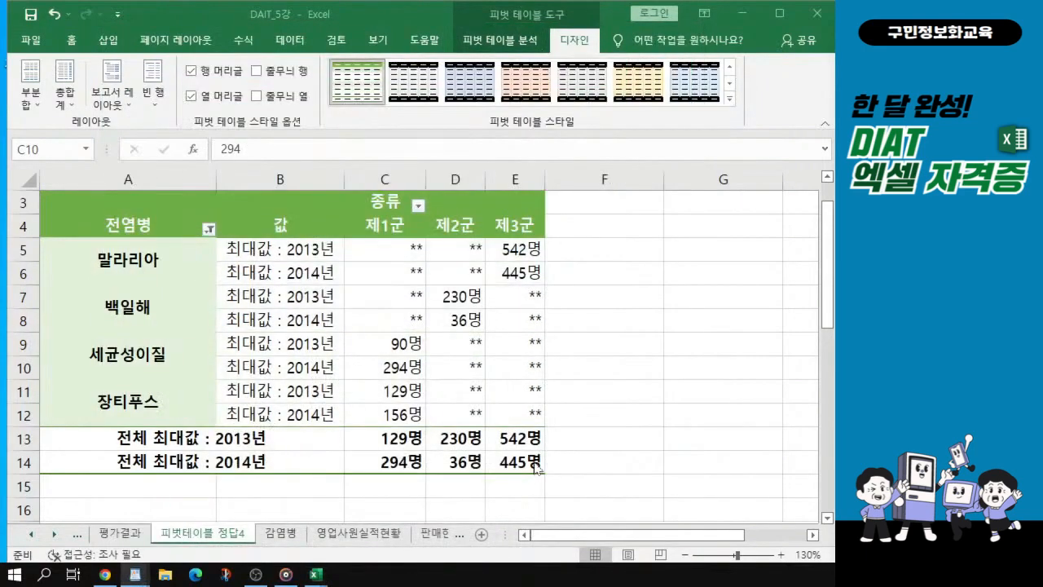